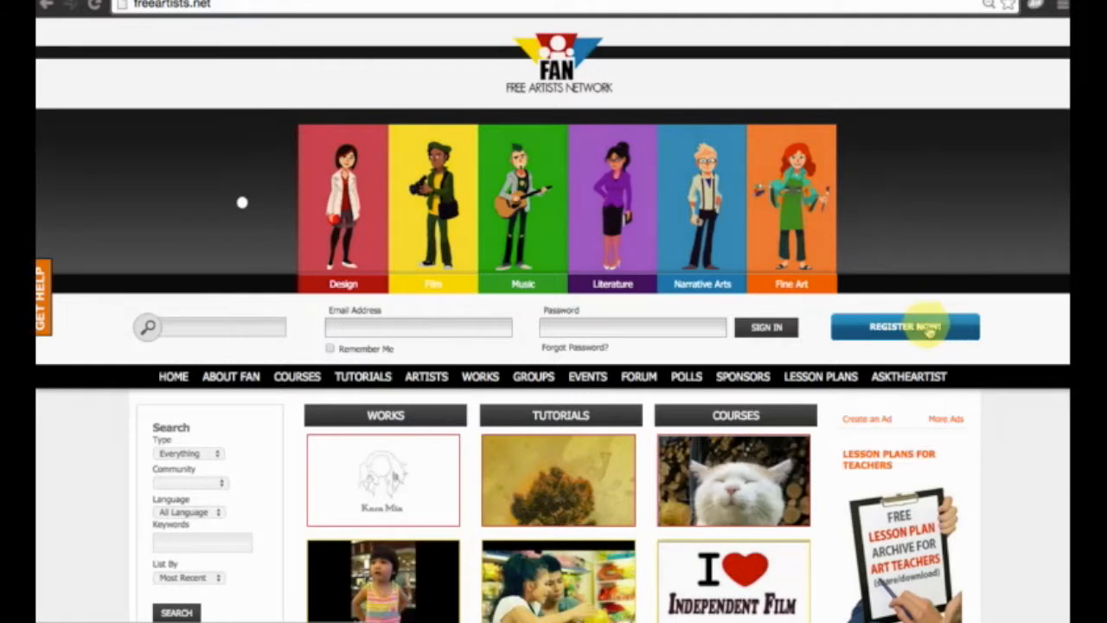
# Open the new member registration form and fill in the e-mail address, the account password and its confirmation.
pyautogui.click(895, 329)
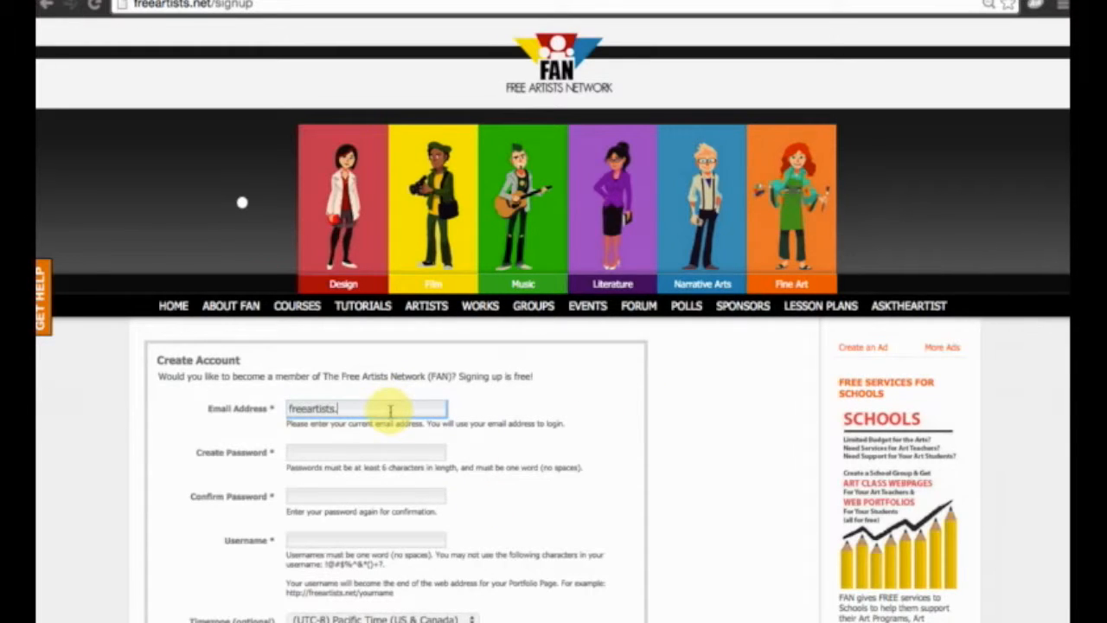
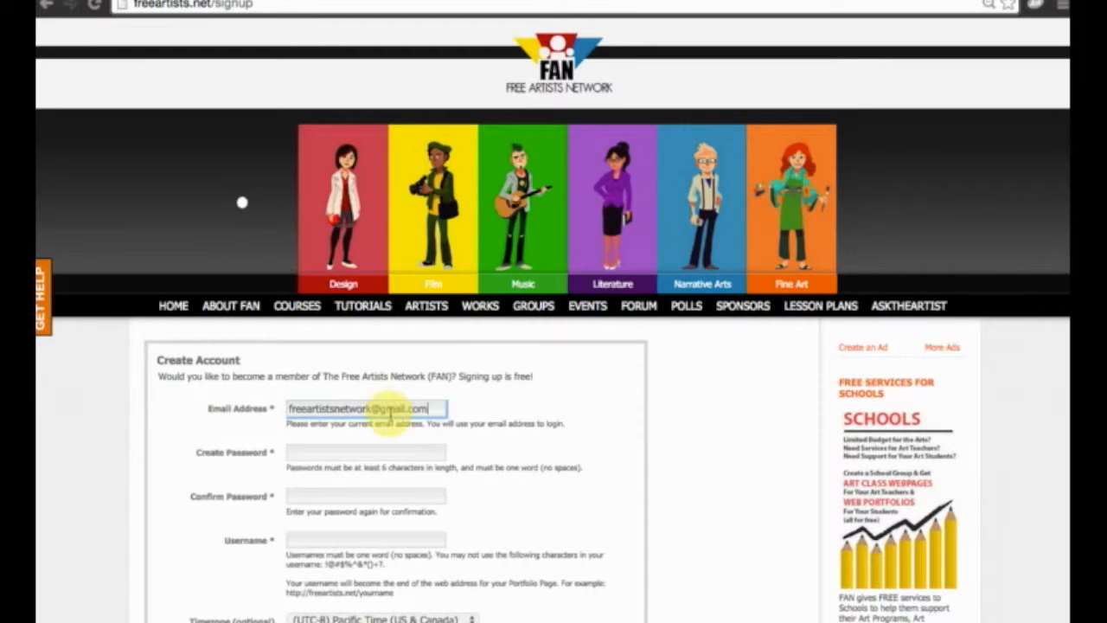
pyautogui.click(399, 449)
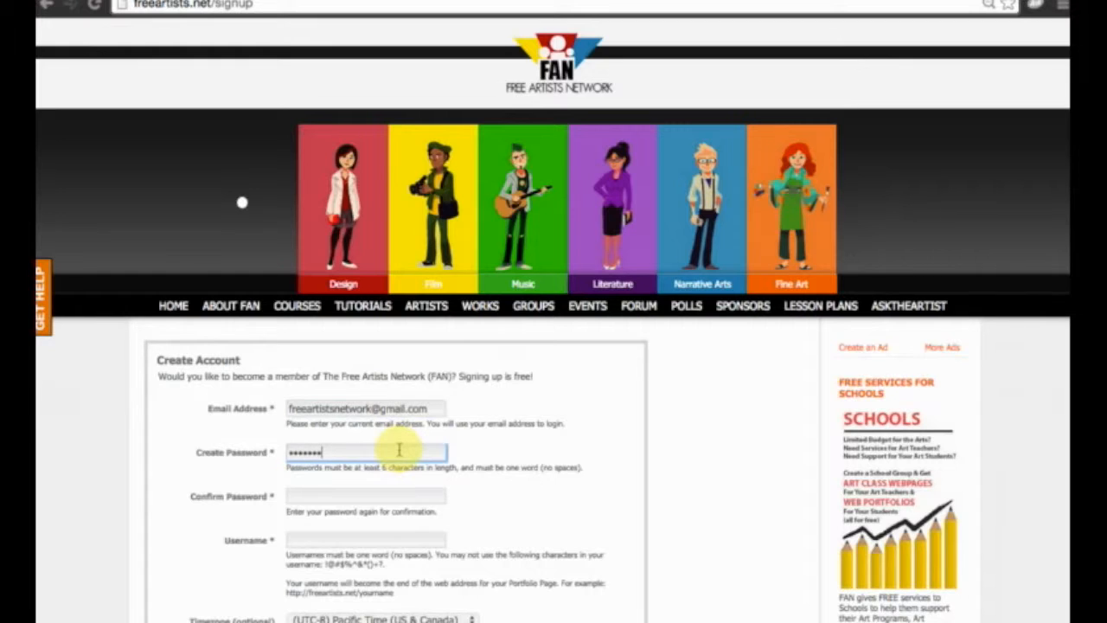
pyautogui.press('Tab')
pyautogui.write('p')
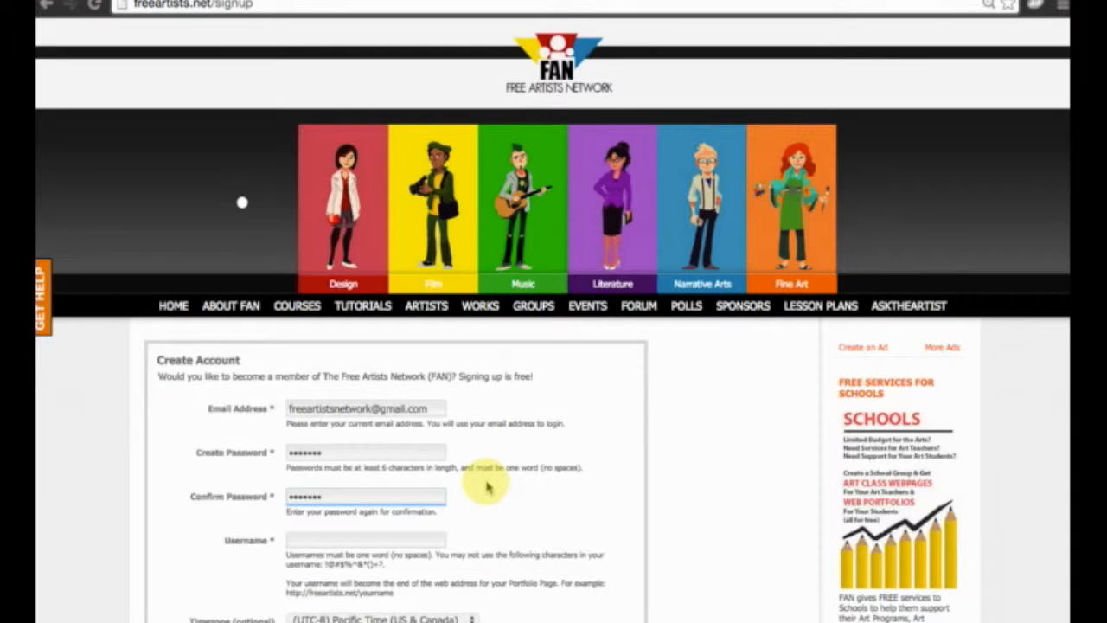
# Enter a one-word username without spaces or special characters for the new account.
pyautogui.scroll(-3, 487, 488)
pyautogui.click(407, 413)
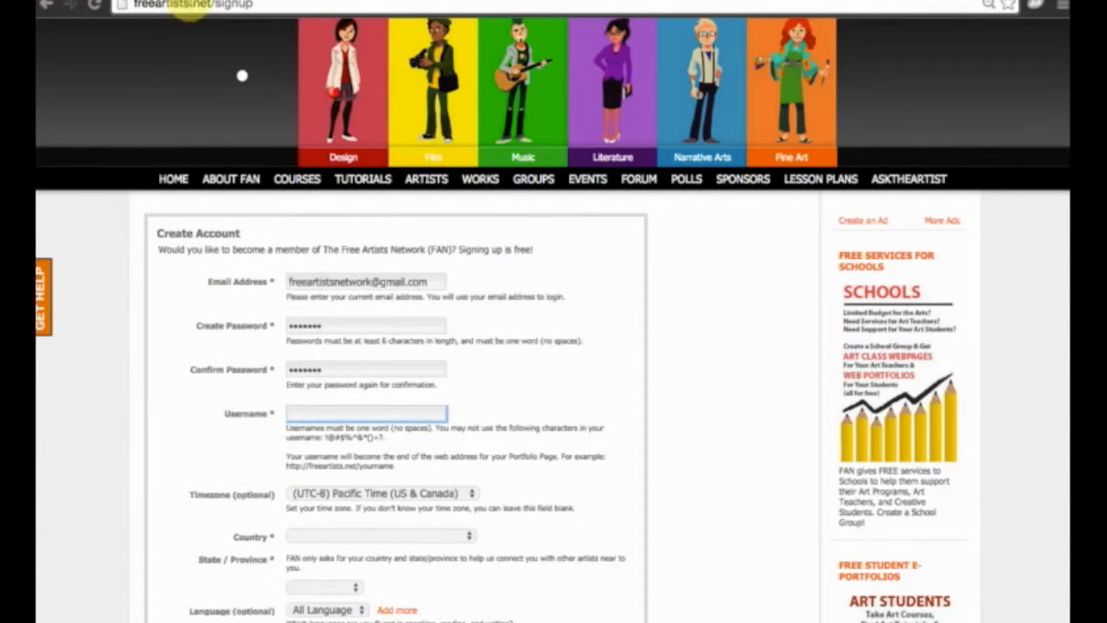
pyautogui.click(387, 415)
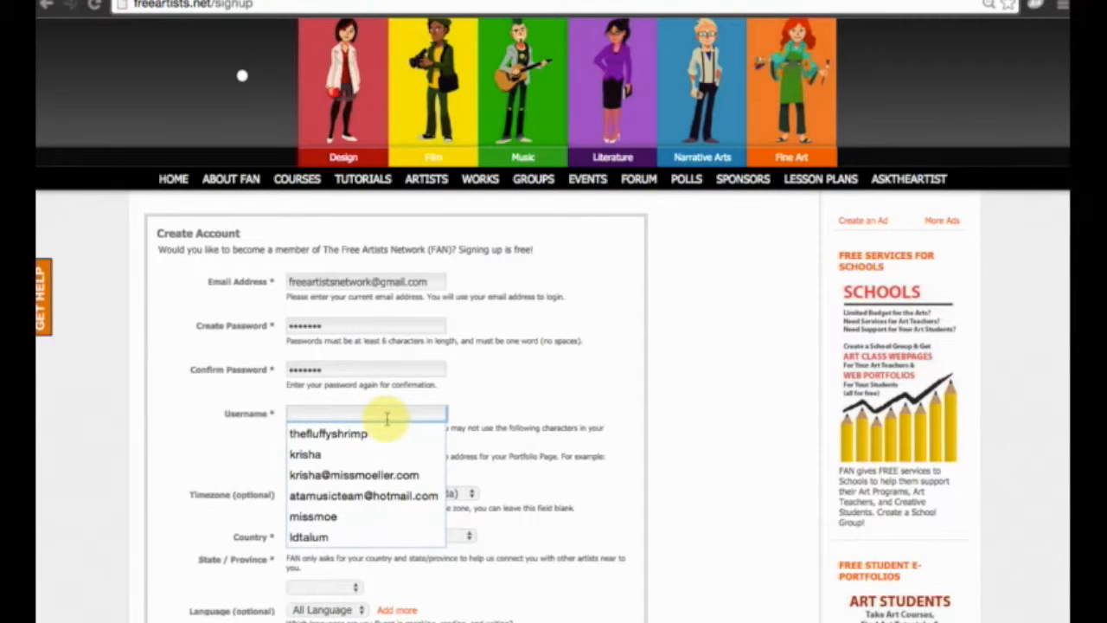
pyautogui.write('kikamoemoe')
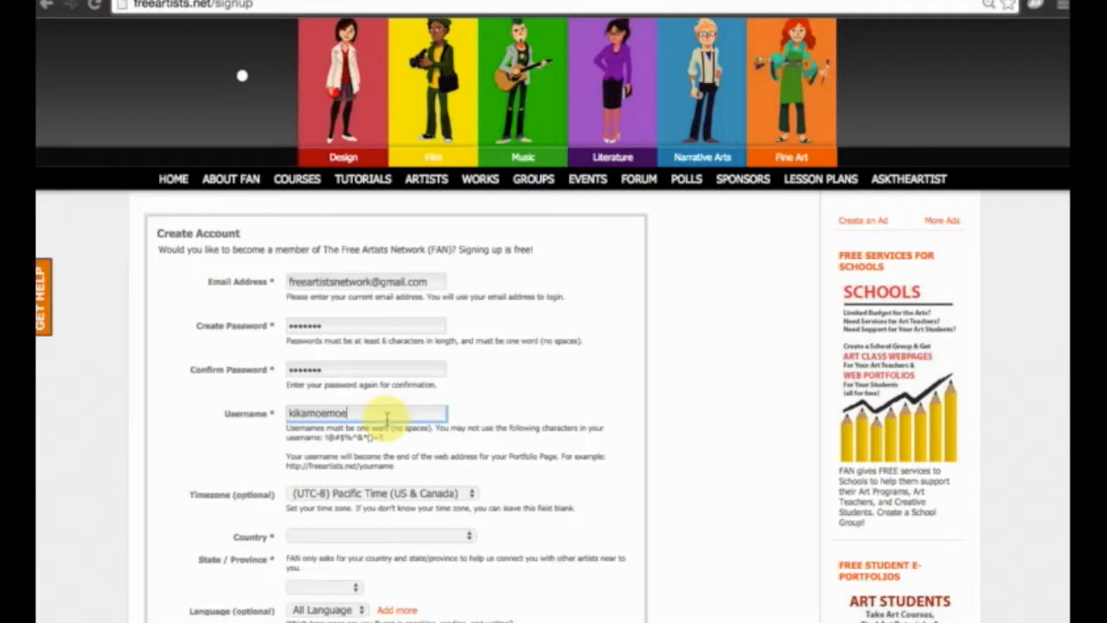
pyautogui.click(452, 459)
pyautogui.scroll(-1, 452, 459)
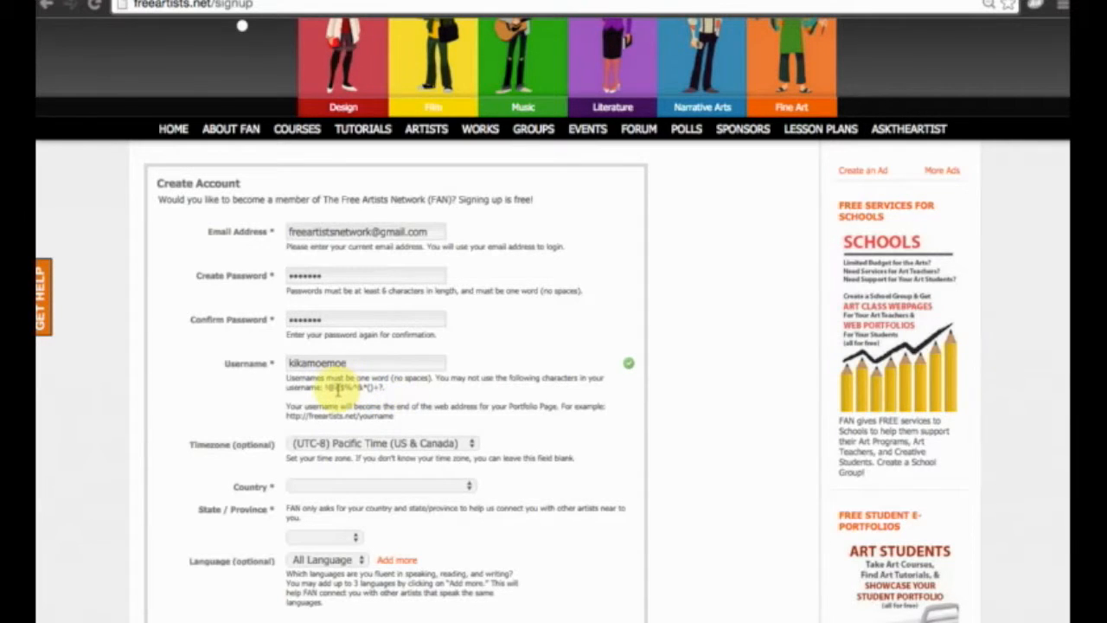
pyautogui.click(378, 363)
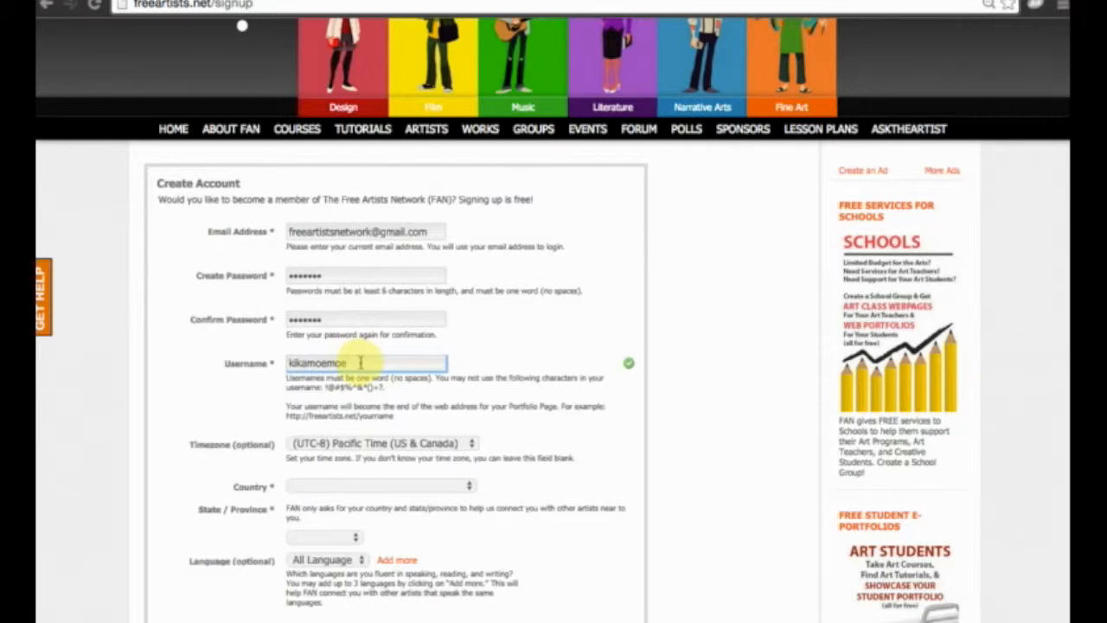
# Choose (UTC-8) Pacific Time (US & Canada) as the account's timezone.
pyautogui.scroll(-2, 484, 439)
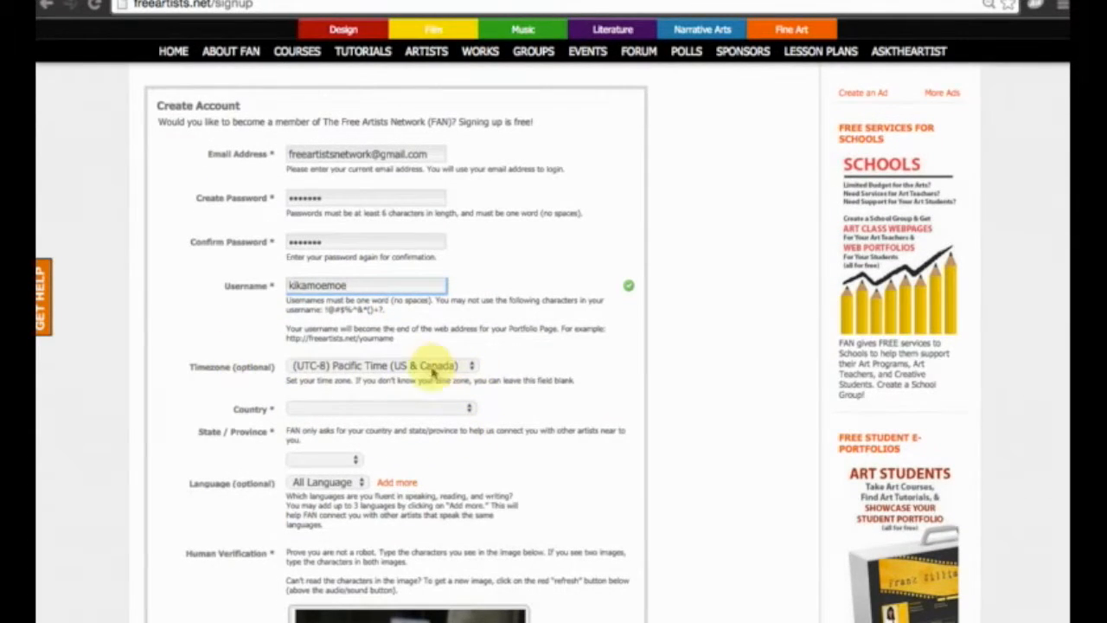
pyautogui.click(372, 367)
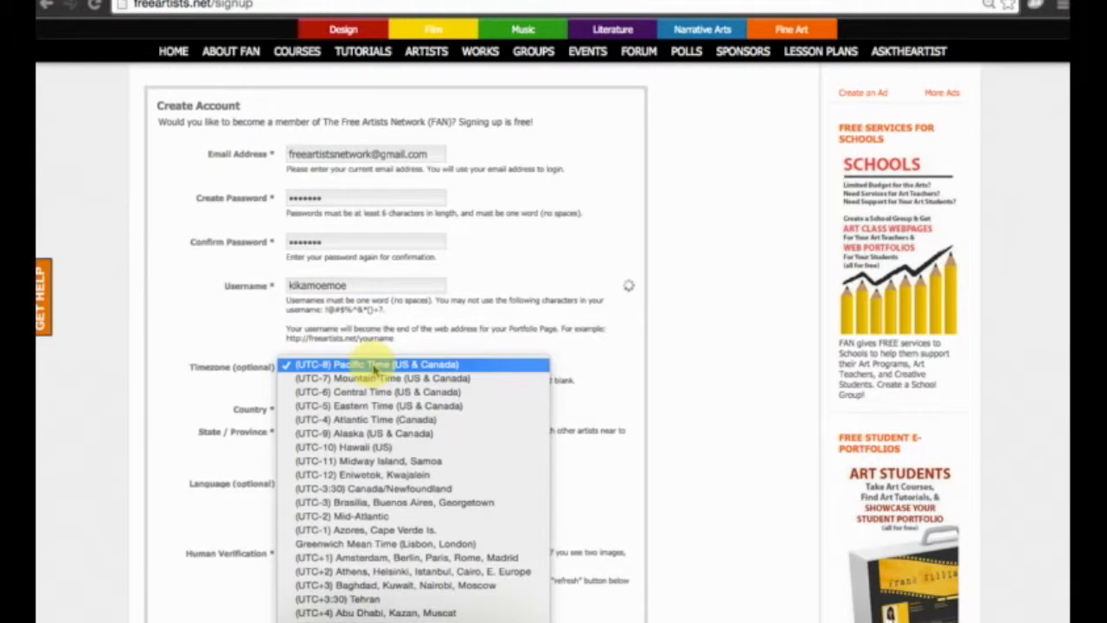
pyautogui.click(370, 365)
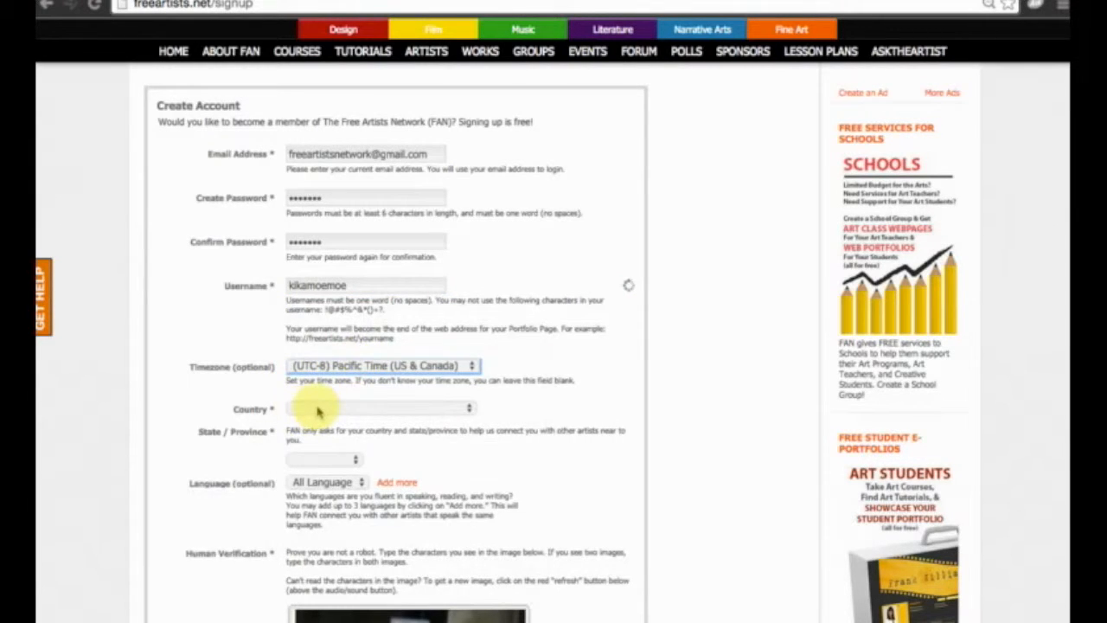
# Set the account's country to United States and its language to English.
pyautogui.click(317, 412)
pyautogui.scroll(-15, 354, 606)
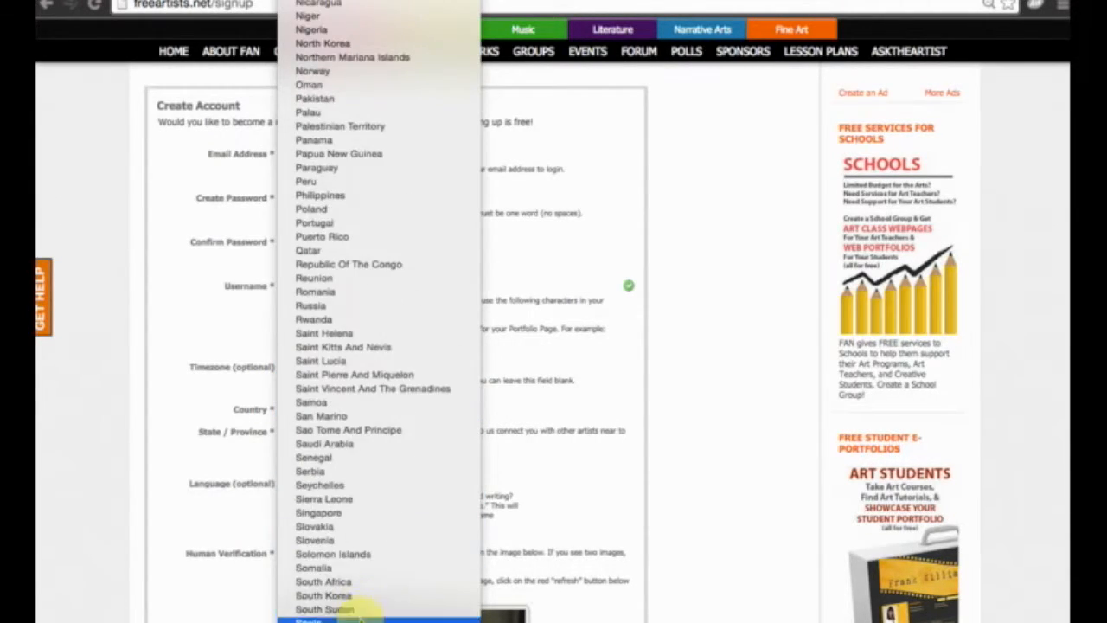
pyautogui.click(359, 620)
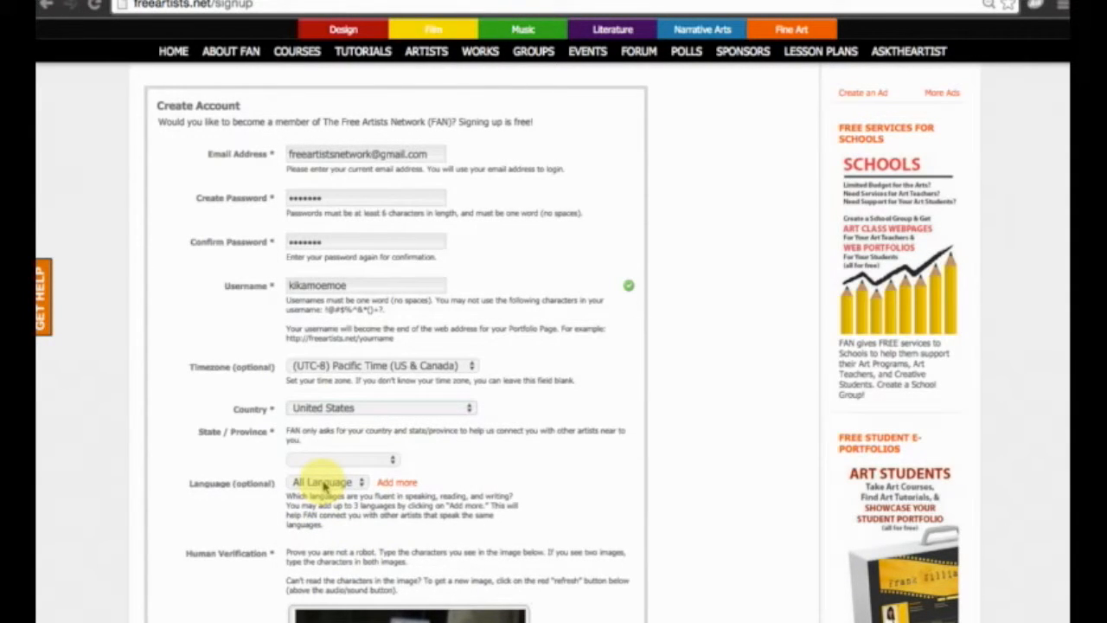
pyautogui.click(326, 484)
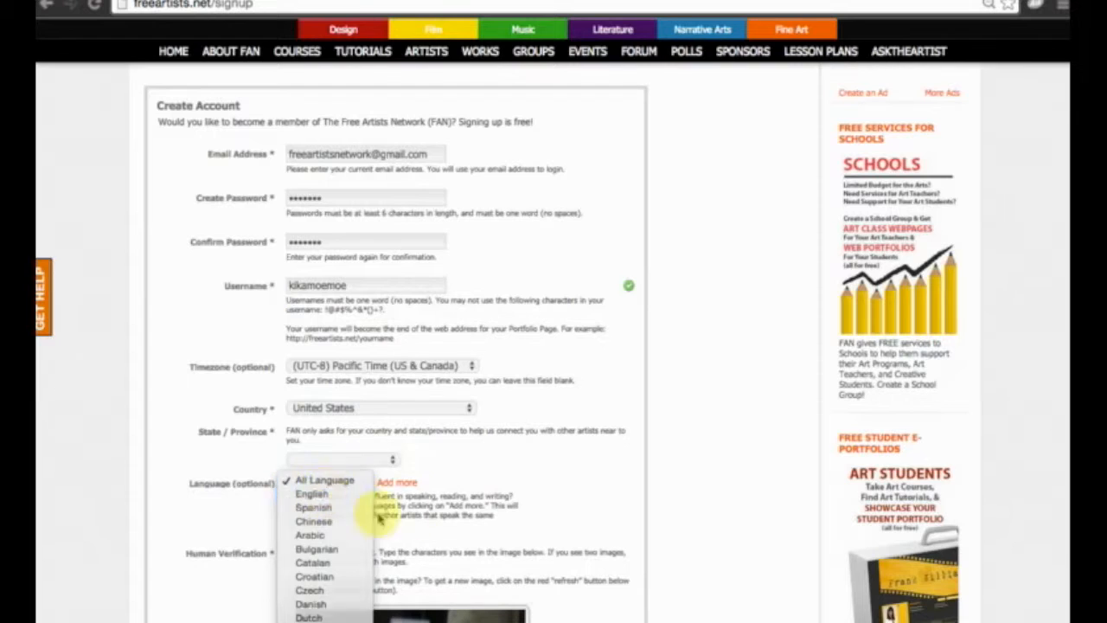
pyautogui.click(350, 495)
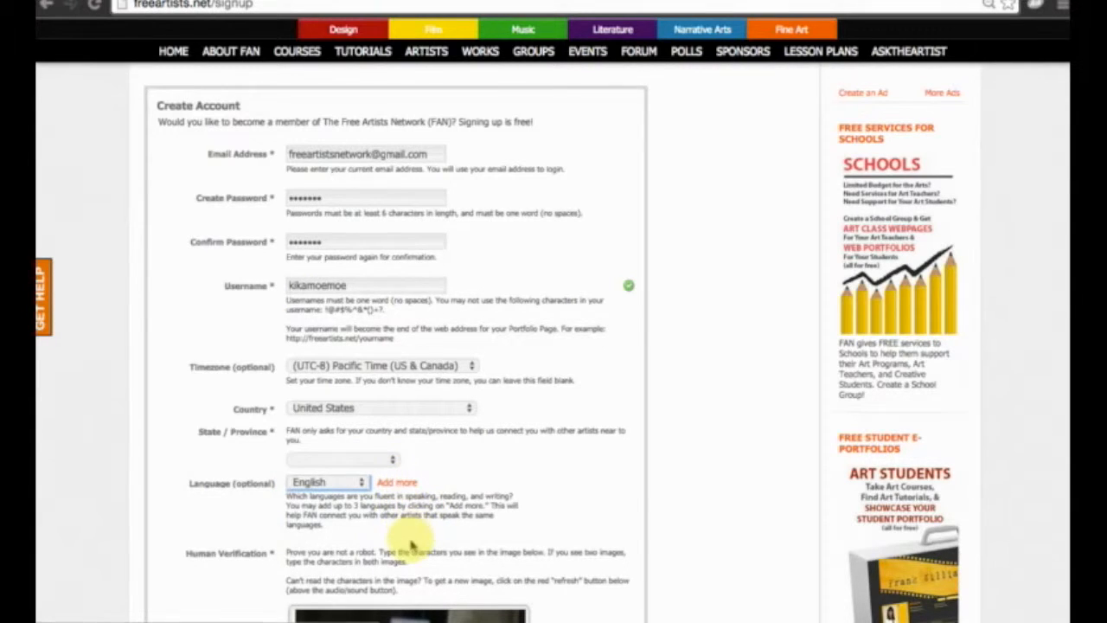
# Enter the human verification characters, agree to the terms of service and submit the account form.
pyautogui.scroll(-3, 406, 532)
pyautogui.click(320, 523)
pyautogui.write('115')
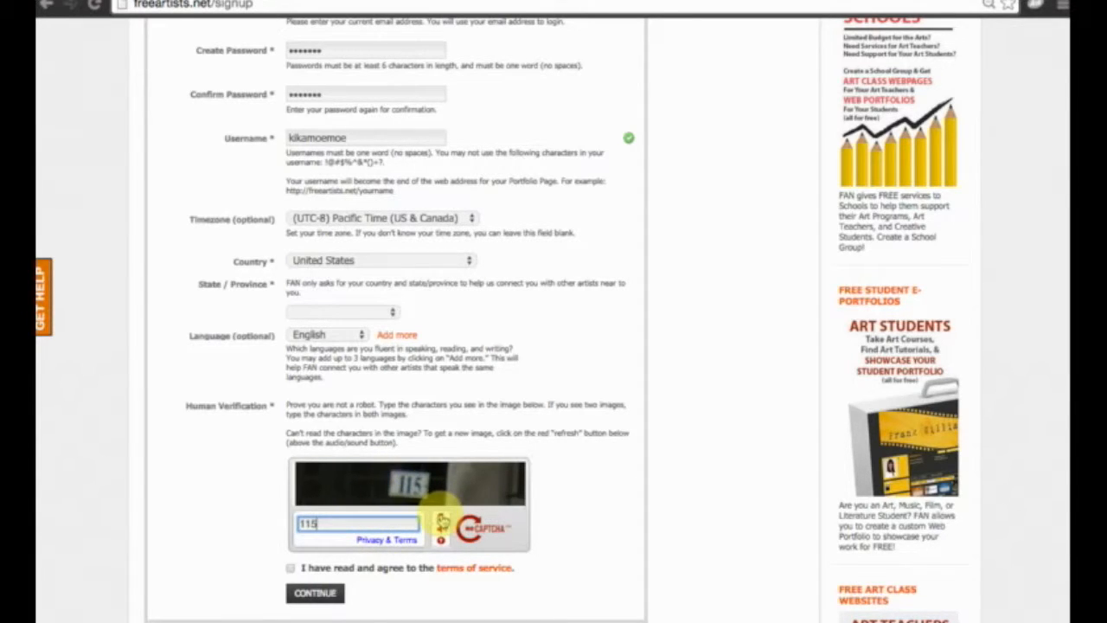
pyautogui.click(292, 568)
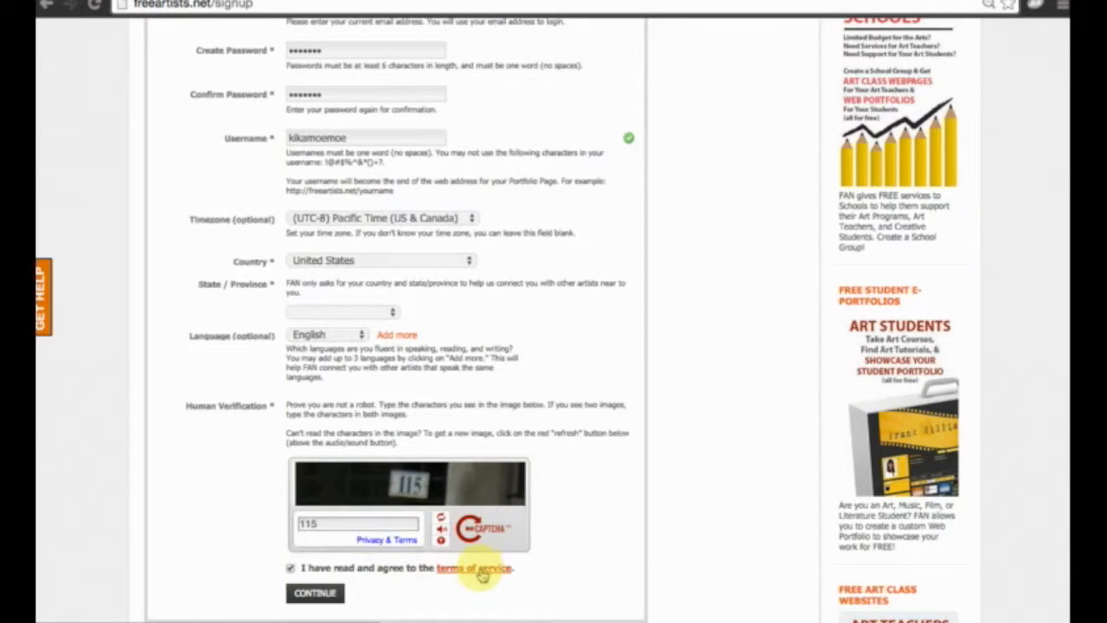
pyautogui.click(345, 593)
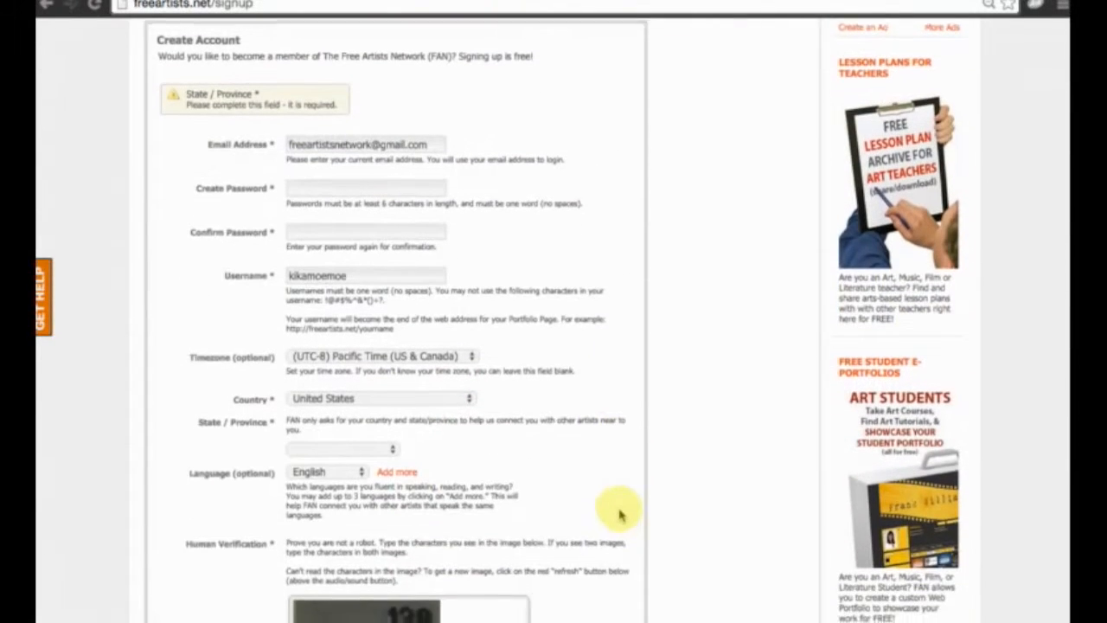
# Re-enter the account password with its confirmation and set the state to California.
pyautogui.scroll(1, 619, 515)
pyautogui.click(313, 270)
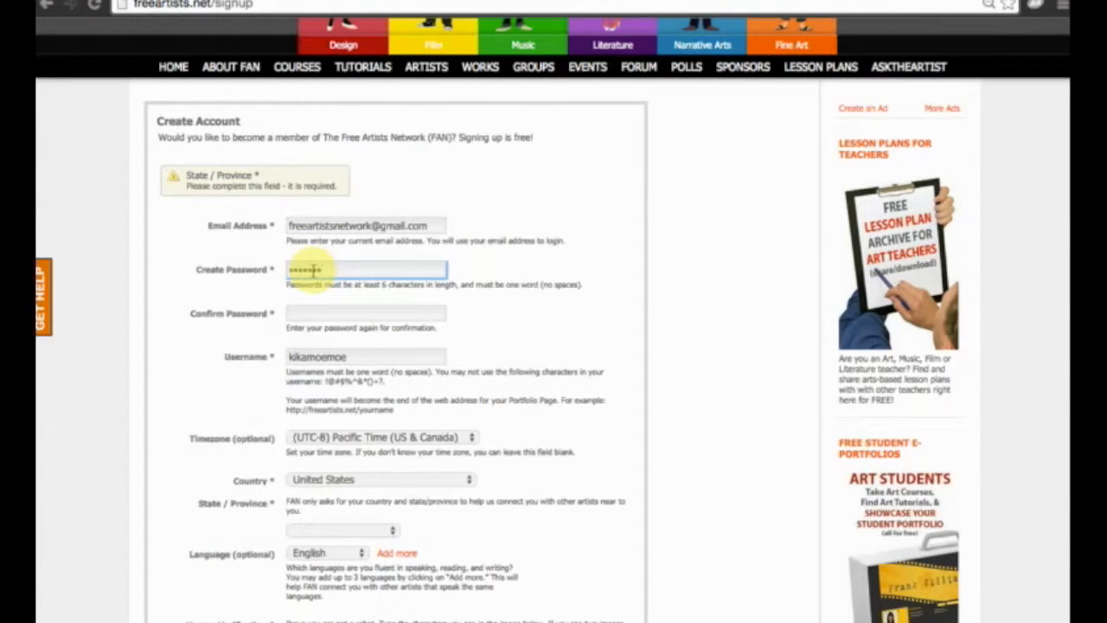
pyautogui.press('Tab')
pyautogui.write('********')
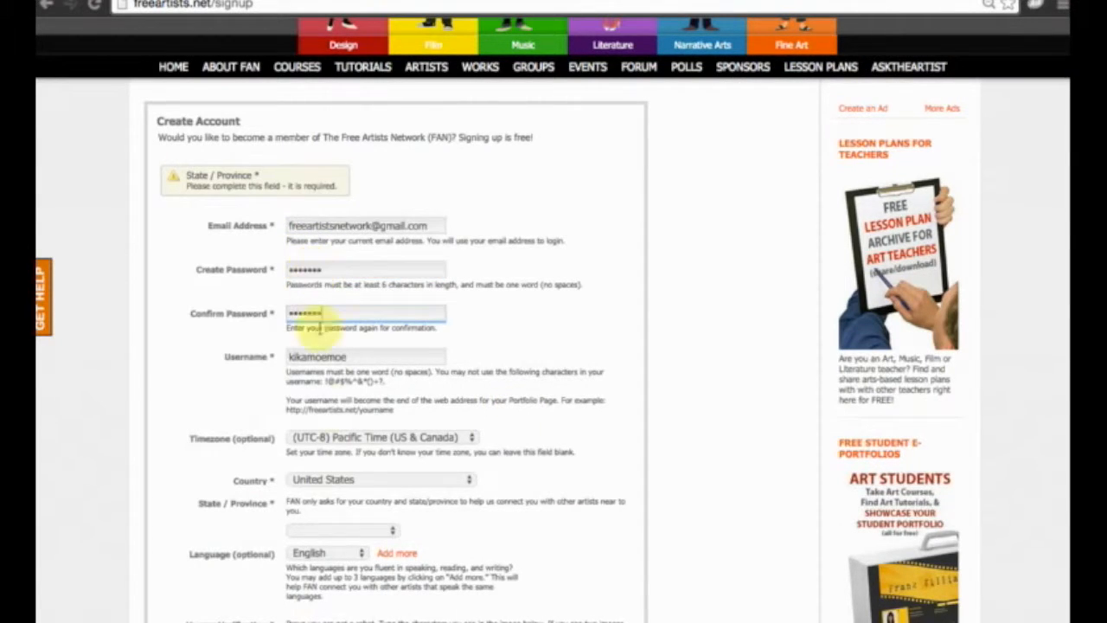
pyautogui.click(350, 529)
pyautogui.click(350, 607)
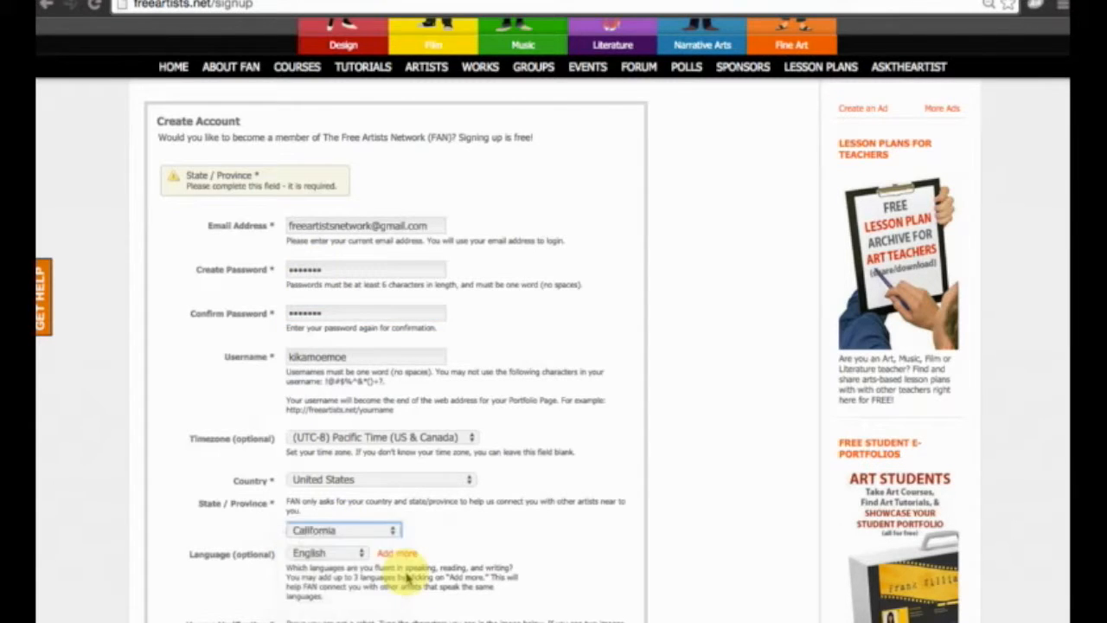
# Enter the new human verification characters and submit the account form again.
pyautogui.scroll(-5, 395, 571)
pyautogui.click(365, 436)
pyautogui.write('138')
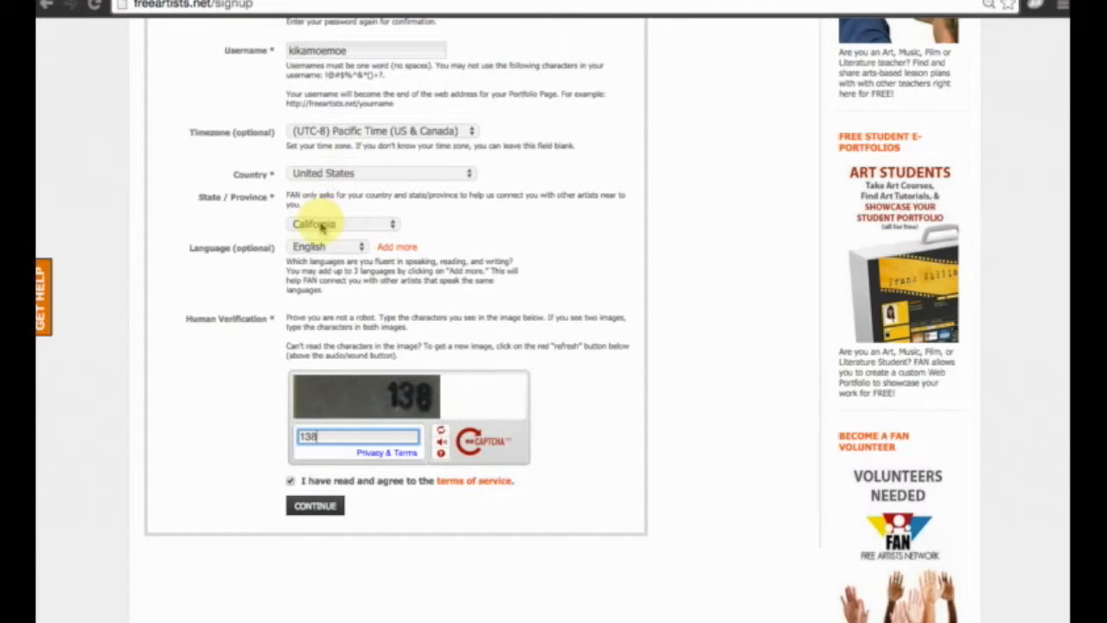
pyautogui.click(316, 509)
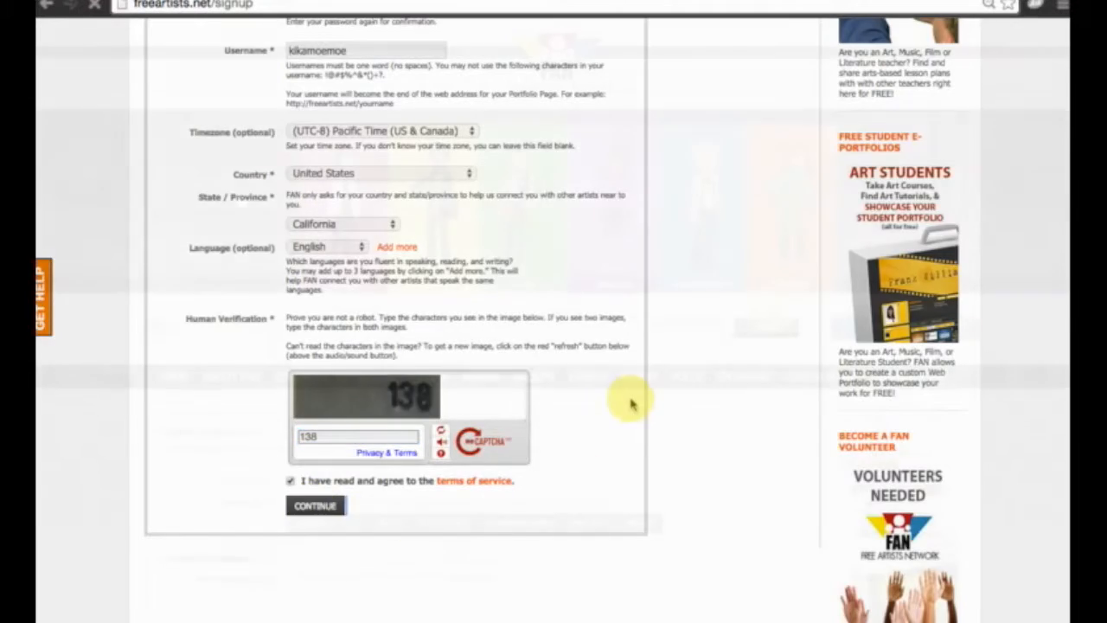
# Fill in the month, day and year of the member's birthday in the profile information.
pyautogui.scroll(-5, 512, 432)
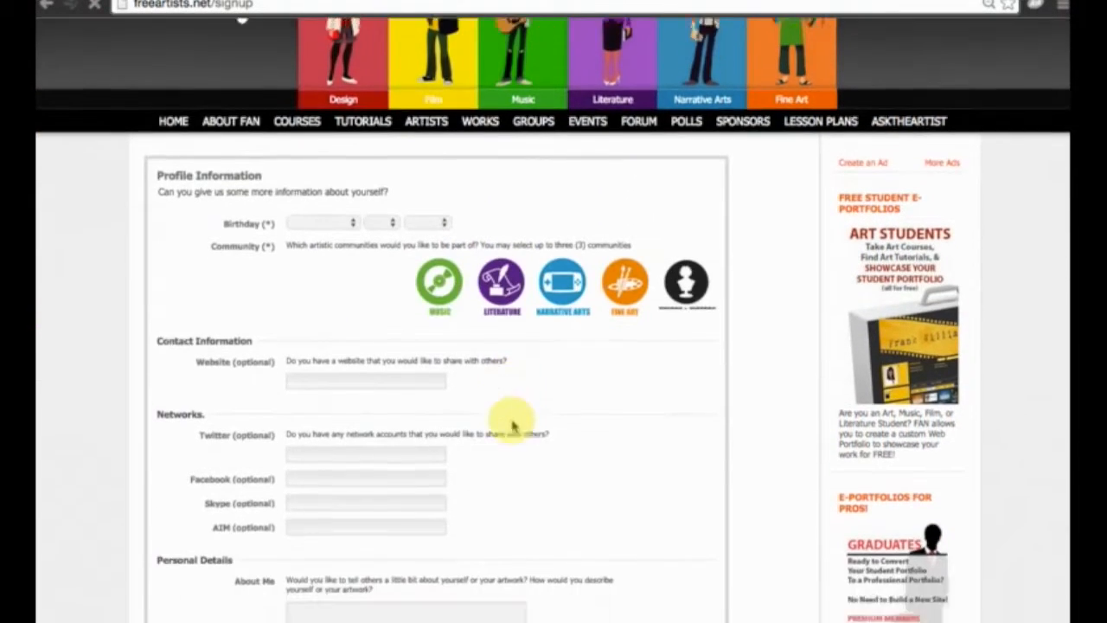
pyautogui.scroll(3, 513, 425)
pyautogui.scroll(1, 450, 346)
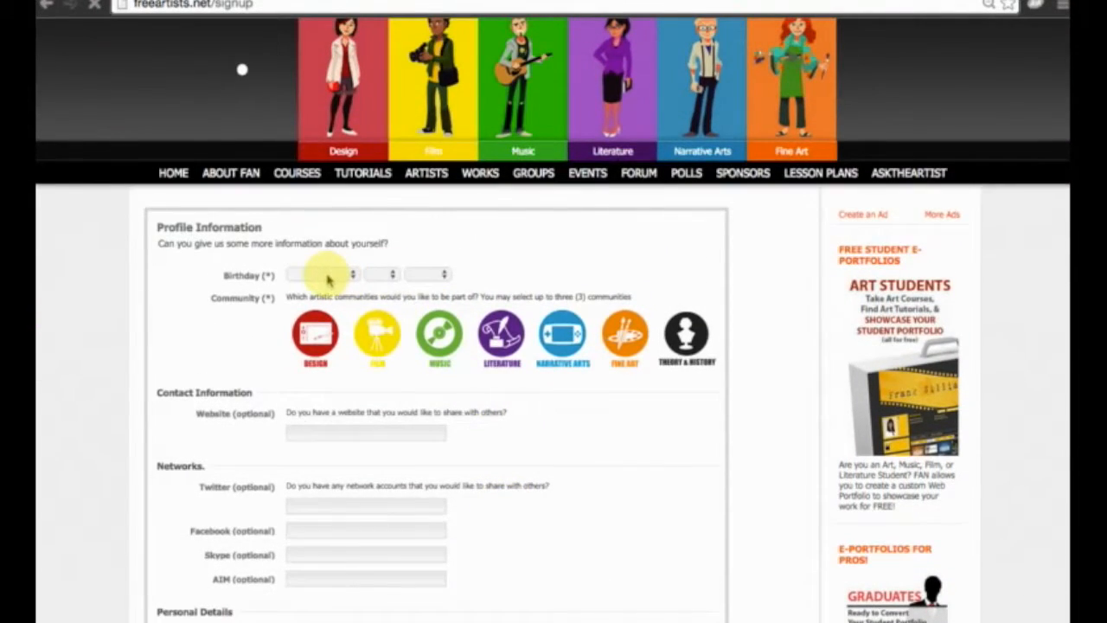
pyautogui.click(328, 275)
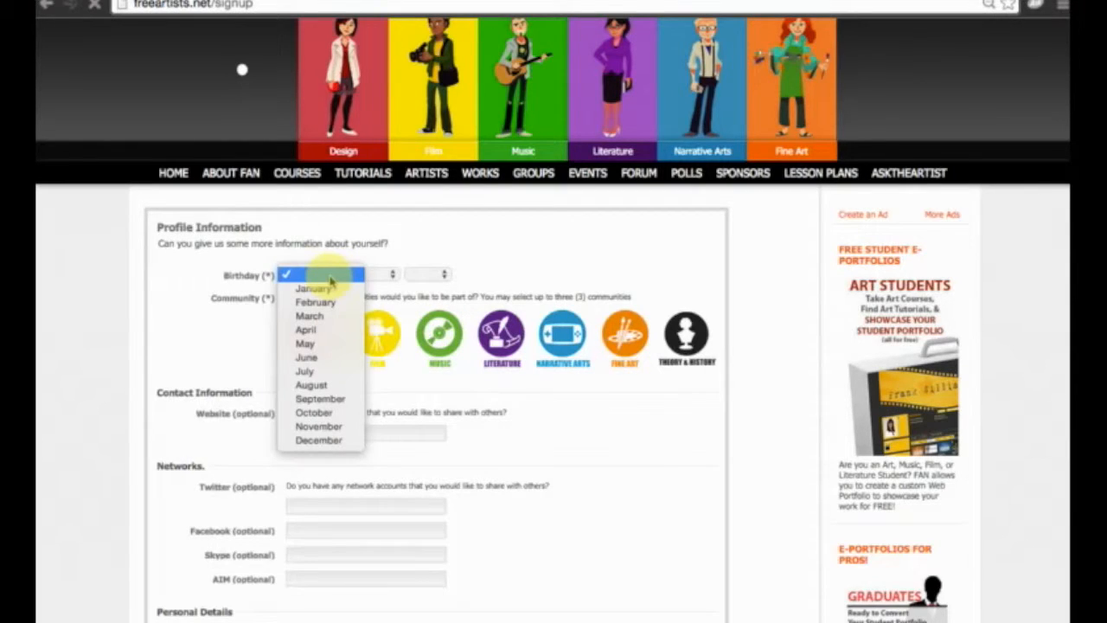
pyautogui.click(342, 414)
pyautogui.click(380, 274)
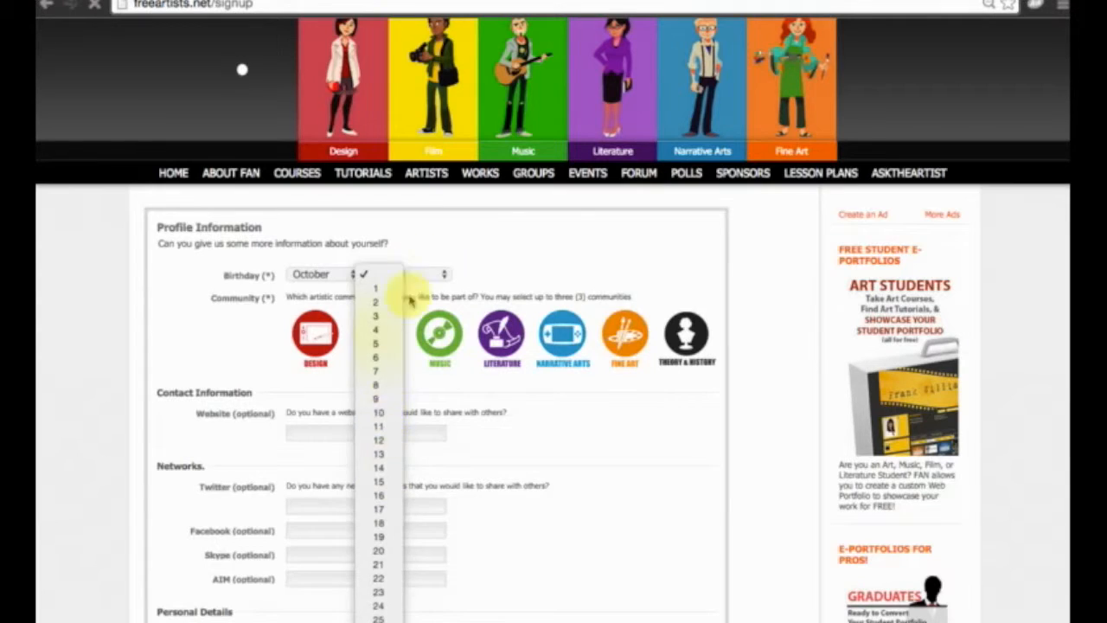
pyautogui.click(378, 412)
pyautogui.click(422, 274)
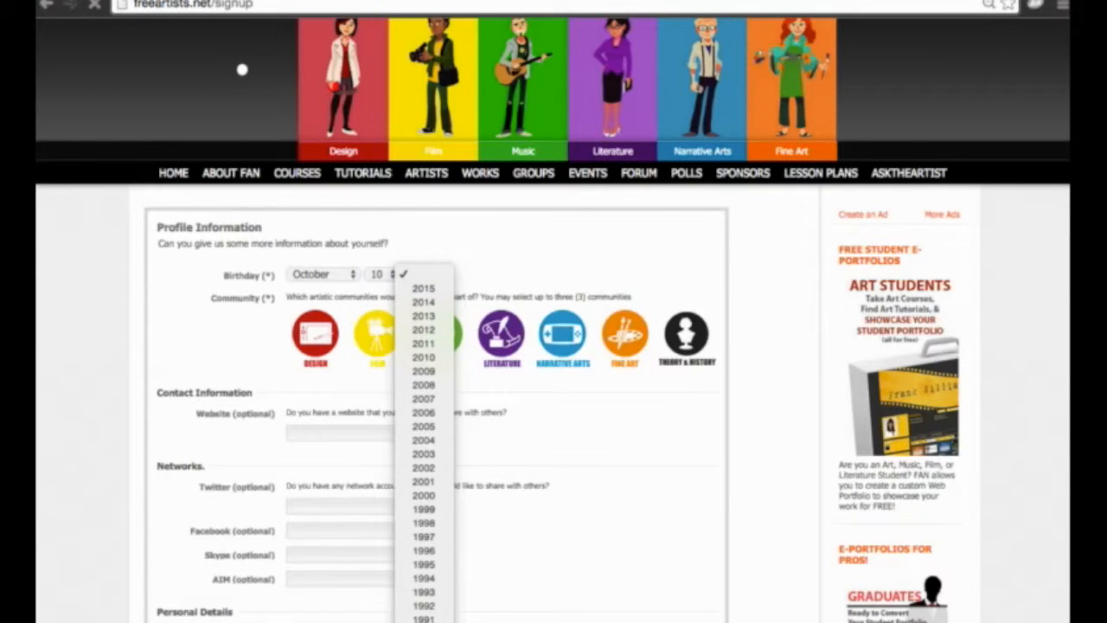
pyautogui.click(423, 622)
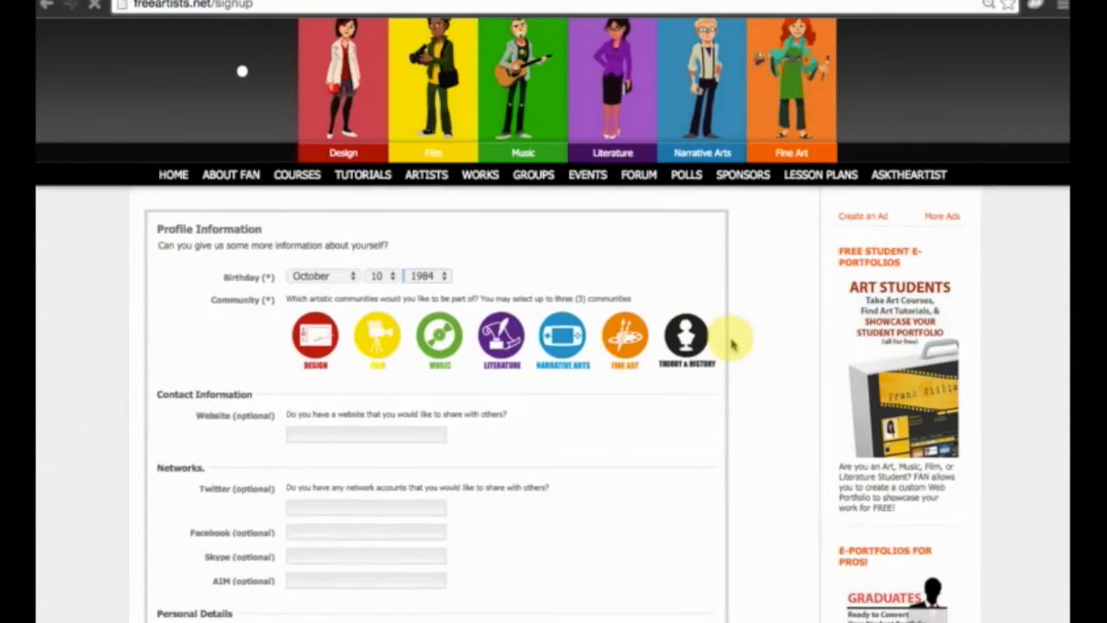
# Join the Fine Art community and set its subcommunity to Photography.
pyautogui.scroll(1, 732, 339)
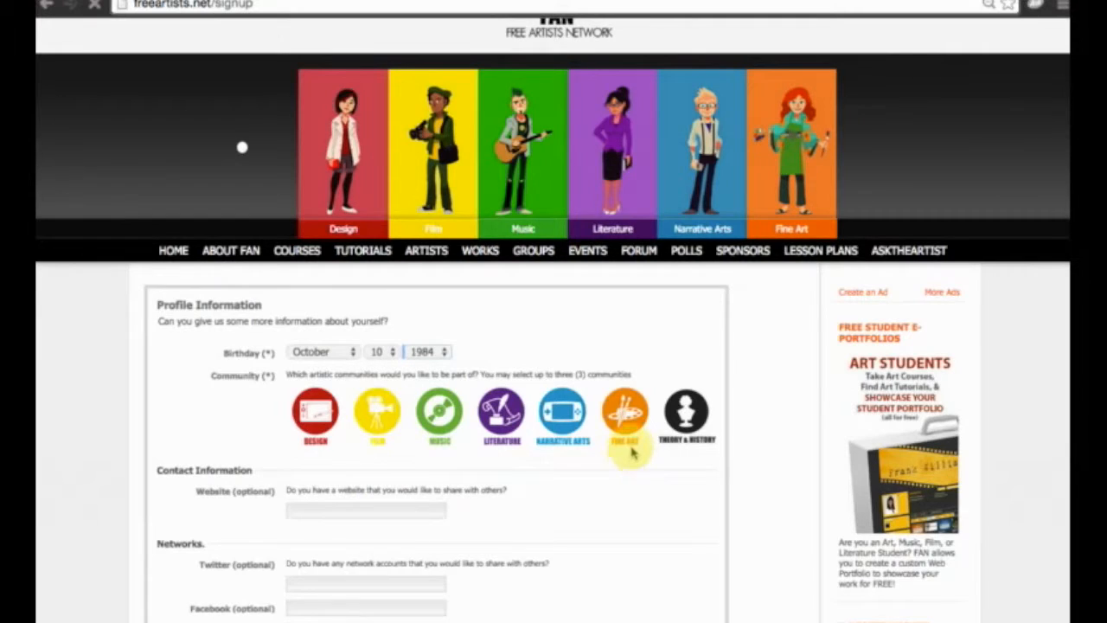
pyautogui.click(625, 418)
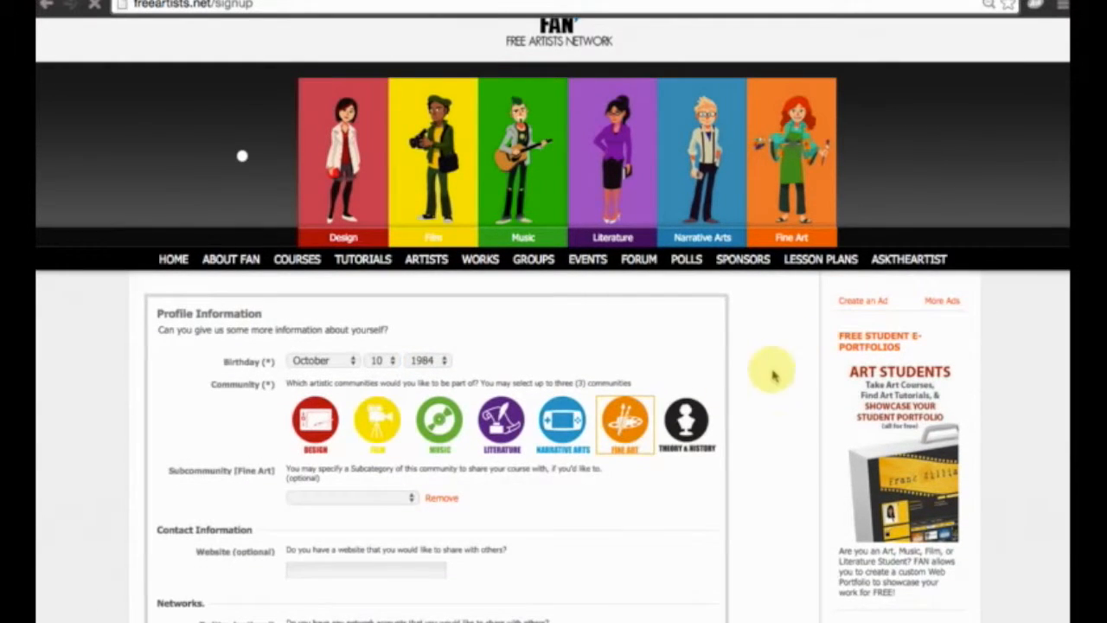
pyautogui.click(325, 496)
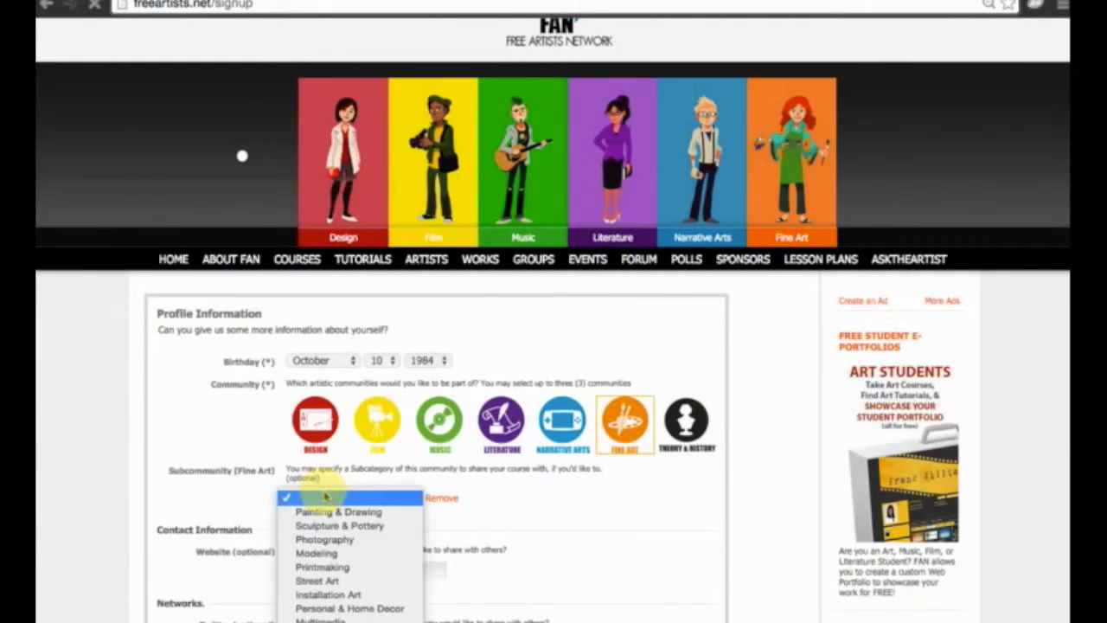
pyautogui.click(344, 542)
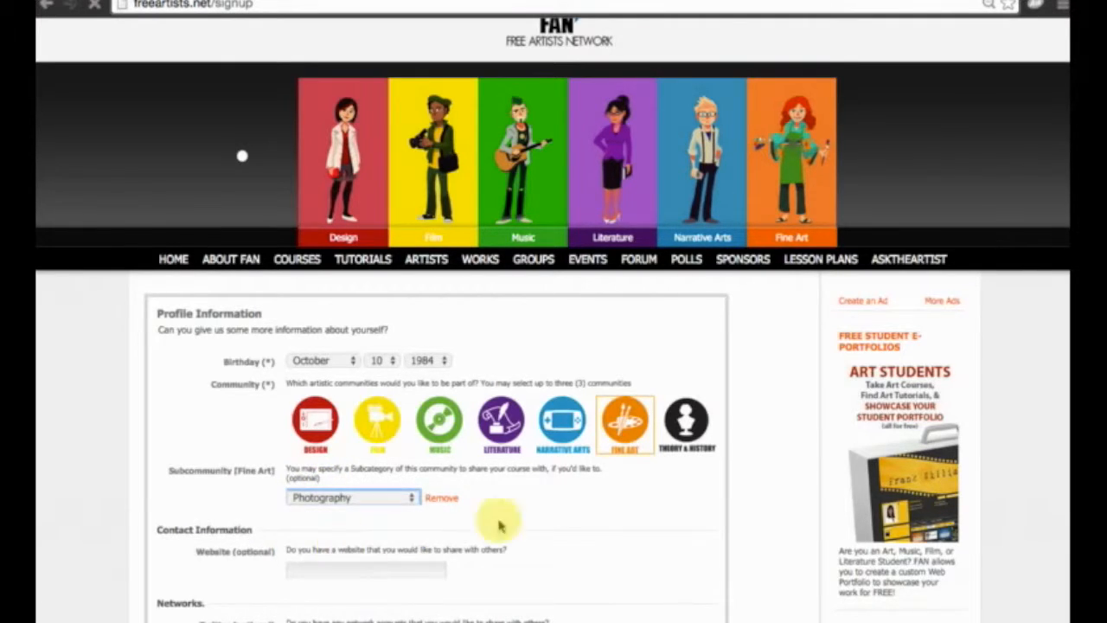
# Add a second Fine Art subcommunity entry and set it to Painting & Drawing.
pyautogui.click(635, 430)
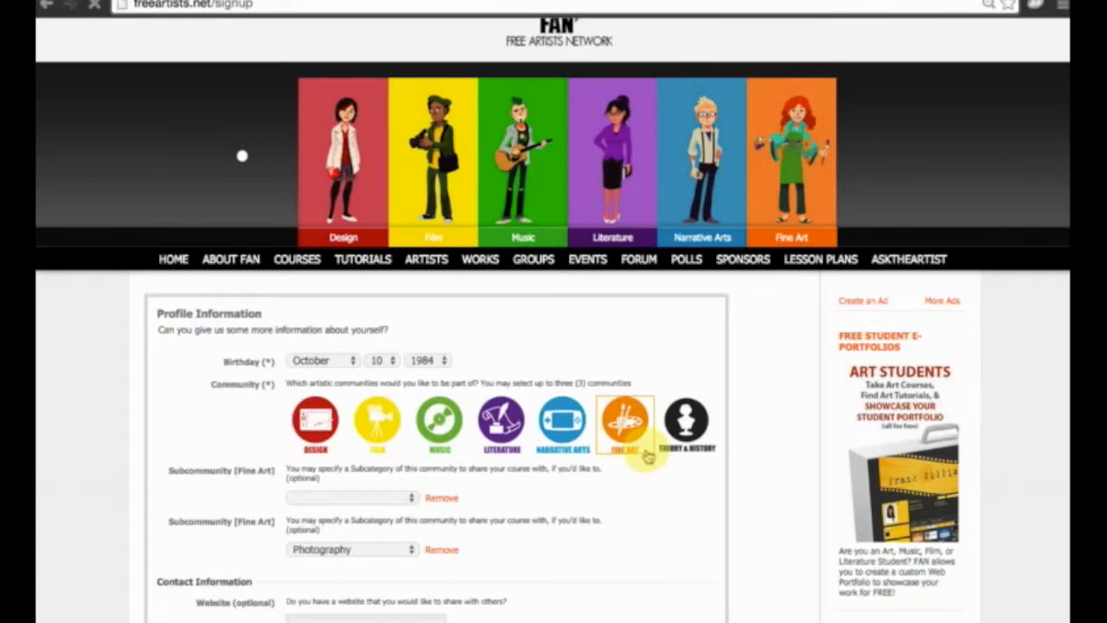
pyautogui.click(344, 506)
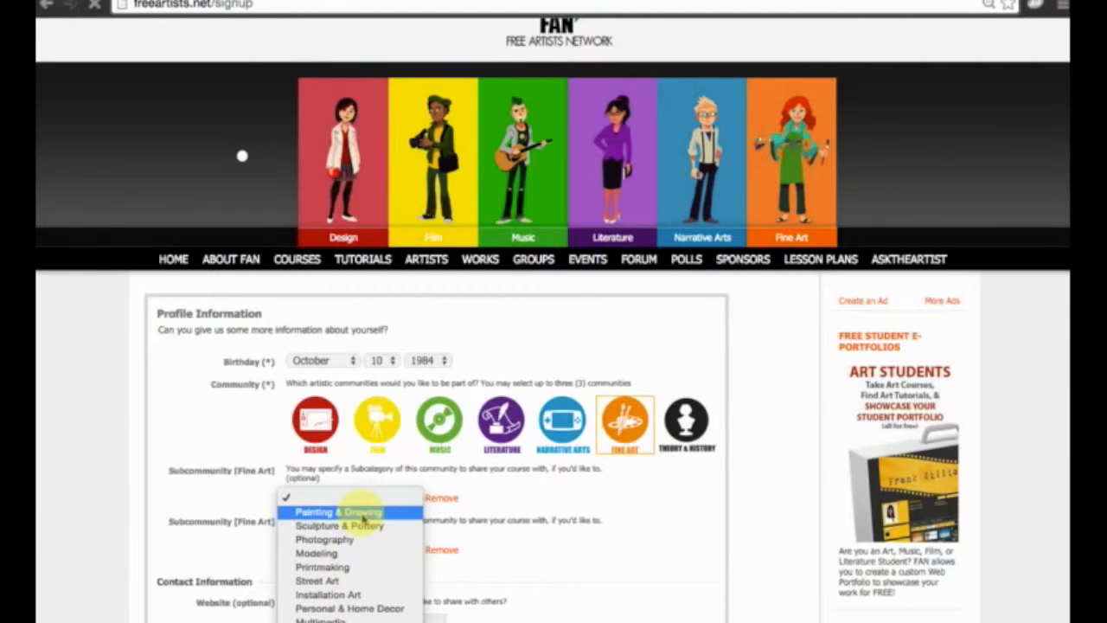
pyautogui.click(346, 511)
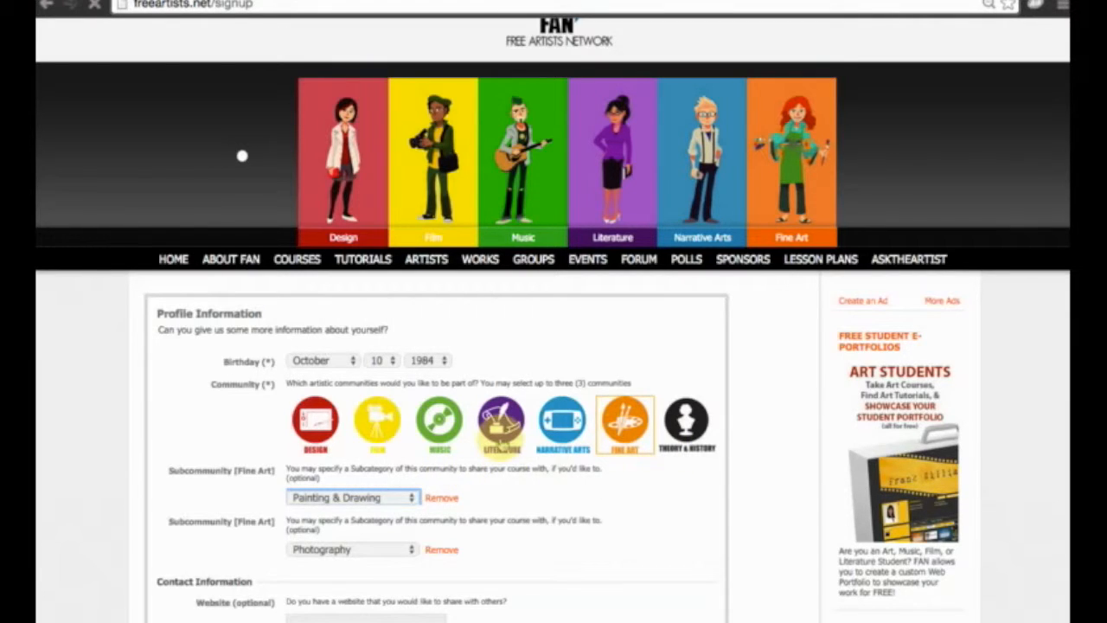
# Join the Literature community and set its subcommunity to Poetry.
pyautogui.click(500, 432)
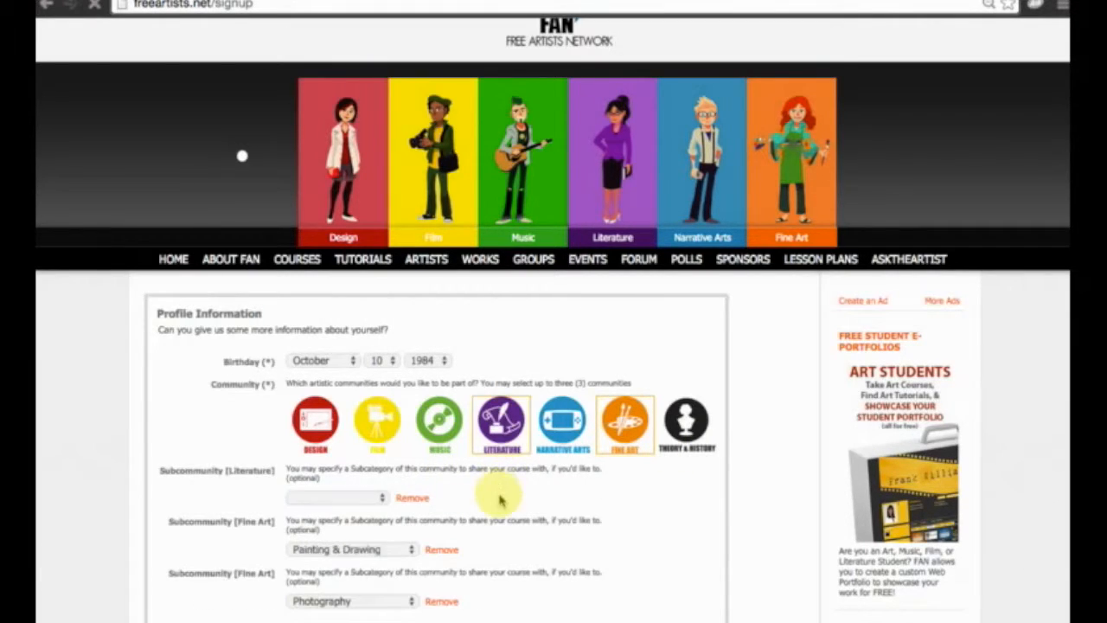
pyautogui.click(337, 498)
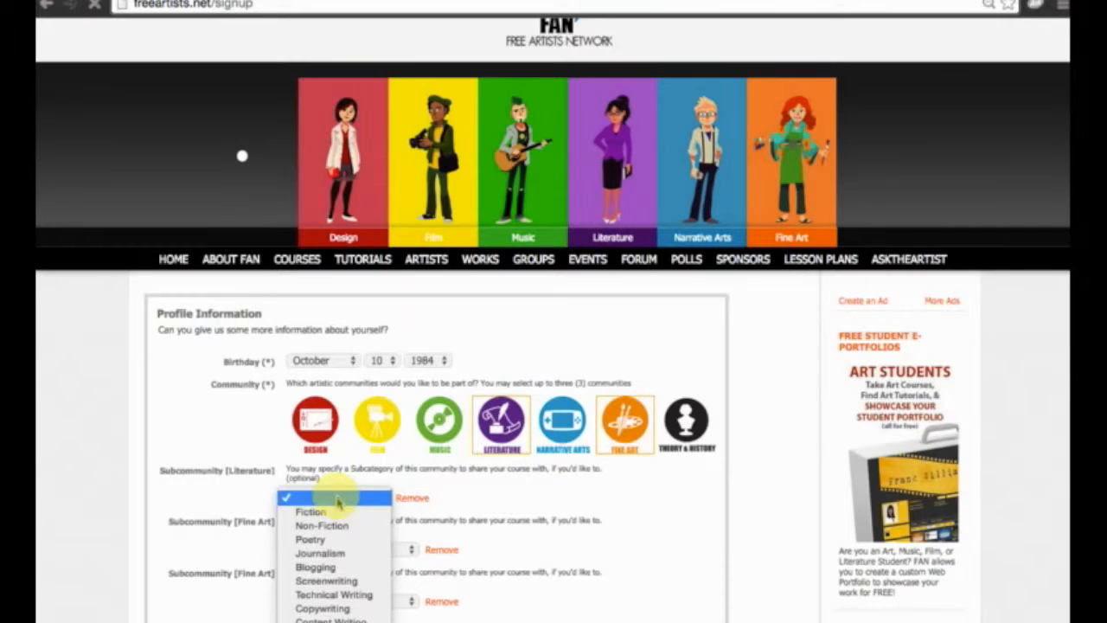
pyautogui.click(340, 540)
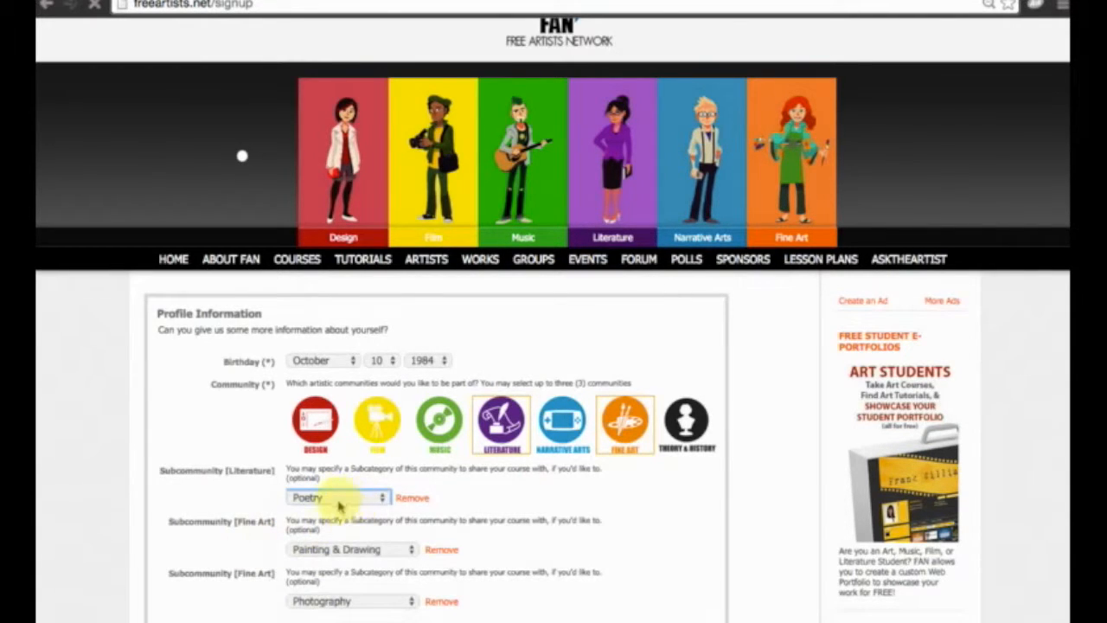
# Leave the optional website, network and About Me fields blank and save the profile information.
pyautogui.scroll(-2, 566, 502)
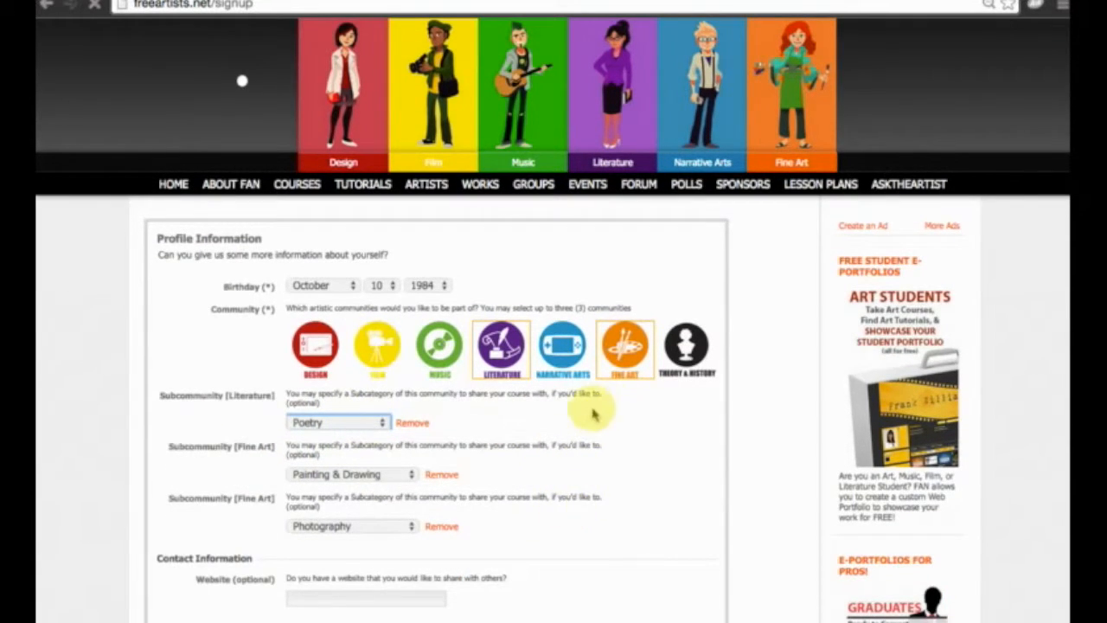
pyautogui.scroll(-4, 519, 406)
pyautogui.scroll(-6, 523, 424)
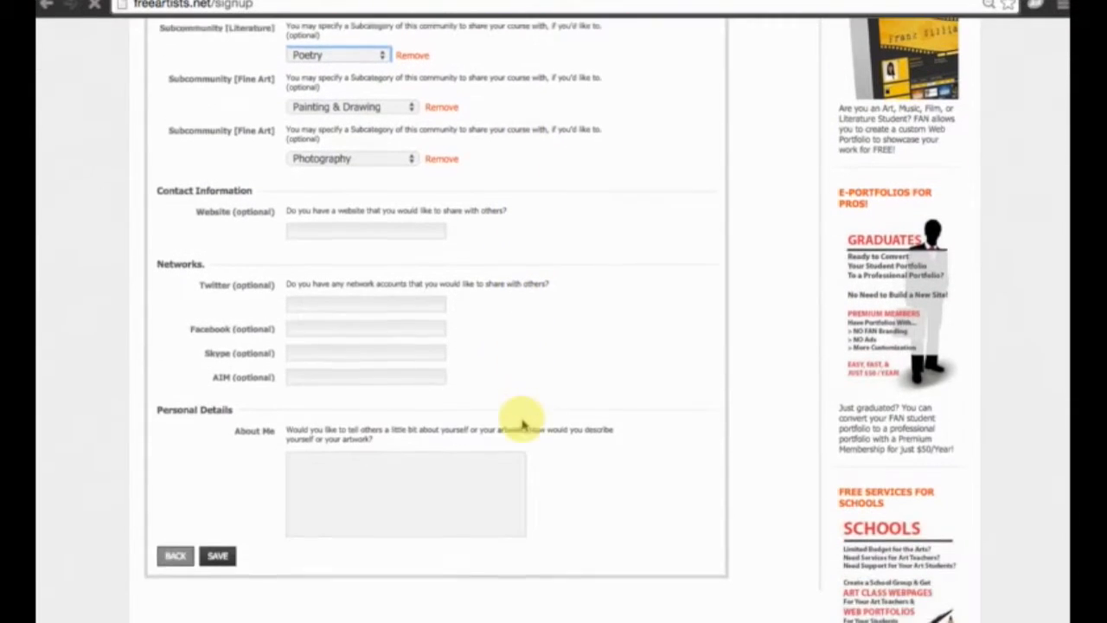
pyautogui.click(320, 472)
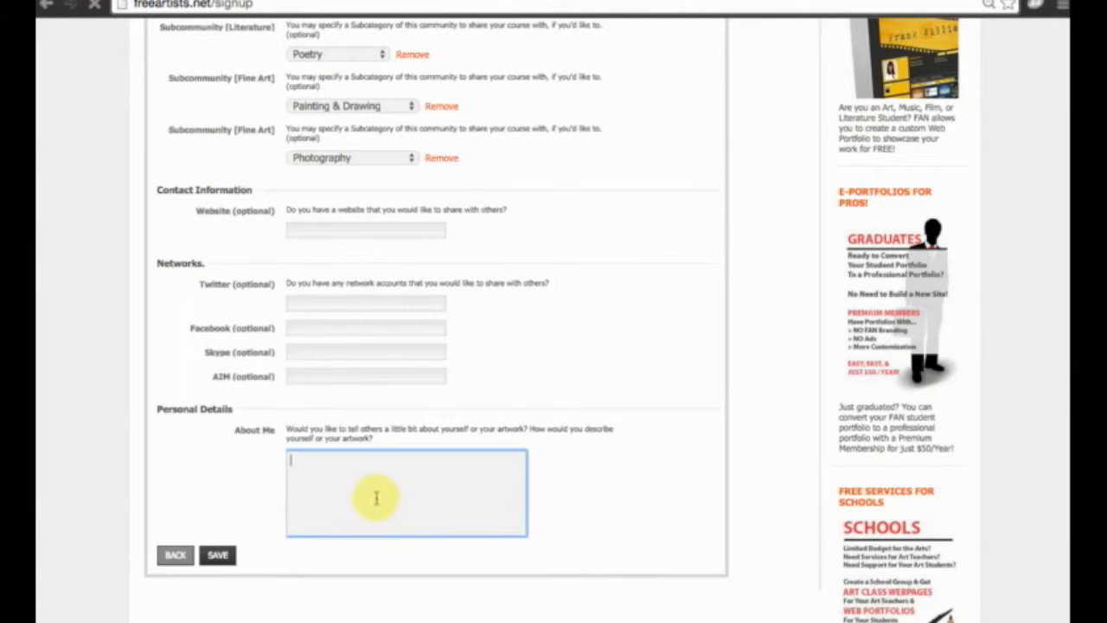
pyautogui.click(353, 234)
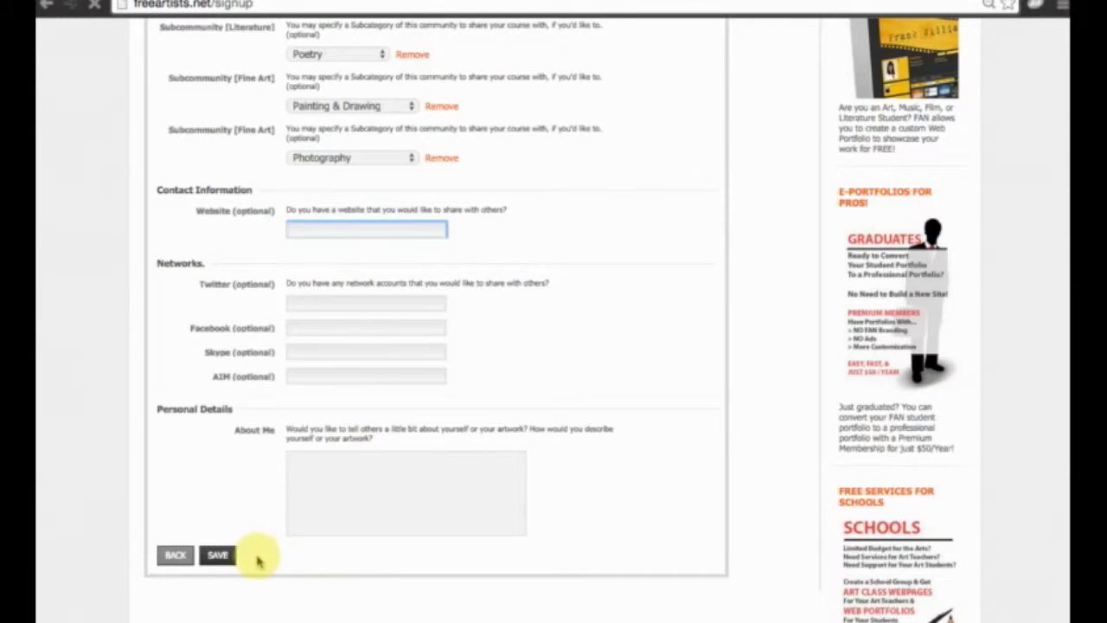
pyautogui.click(221, 556)
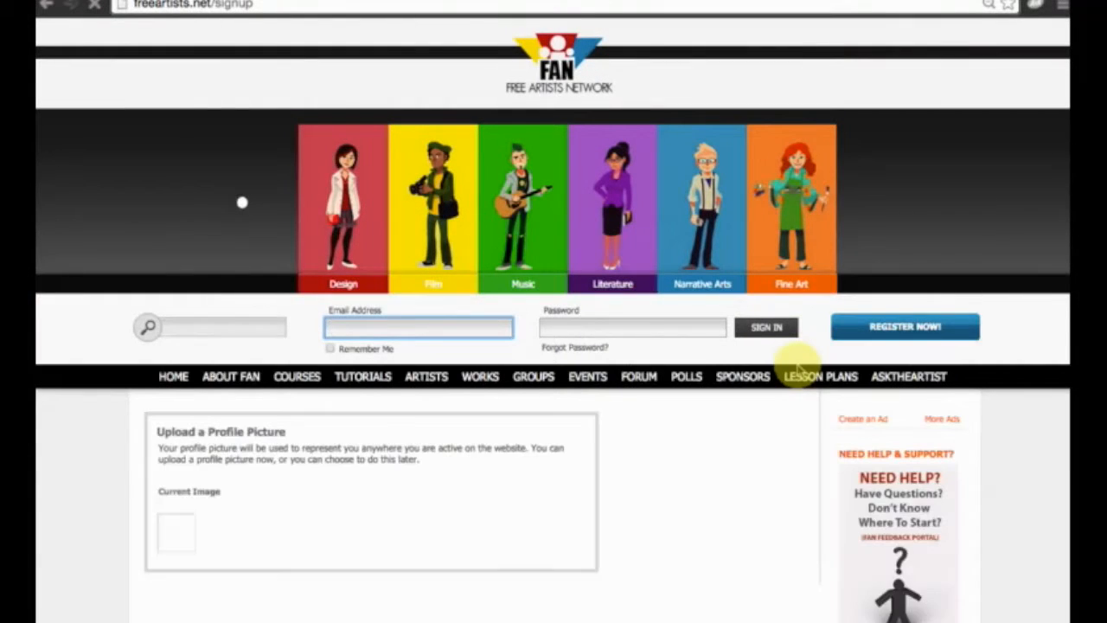
# Upload a portrait photo from a file as the profile picture and save it.
pyautogui.scroll(-3, 797, 370)
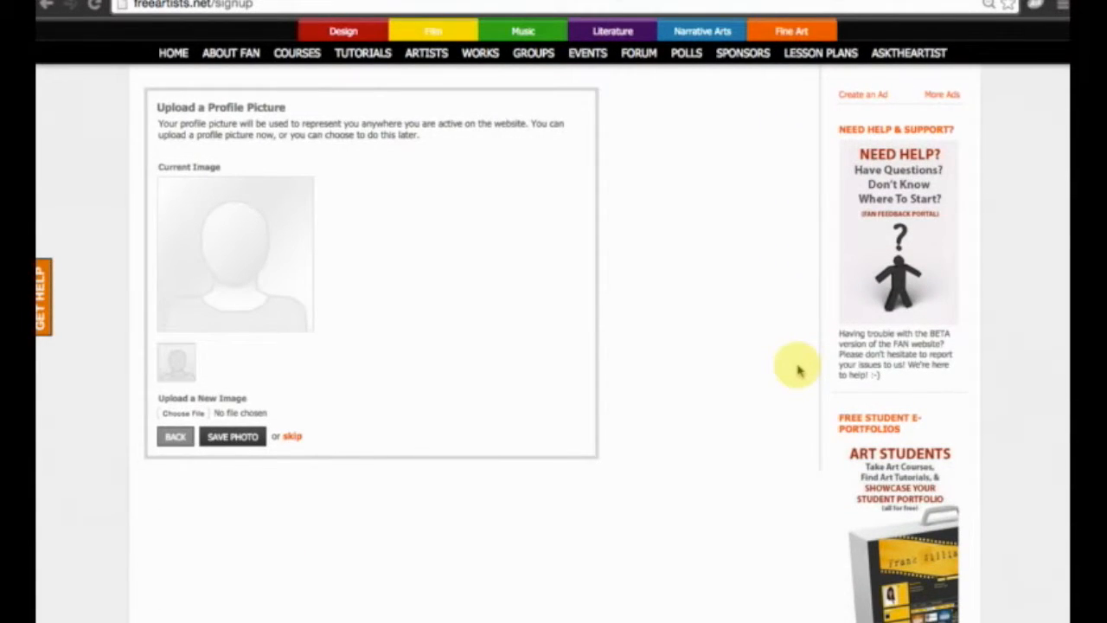
pyautogui.scroll(1, 797, 370)
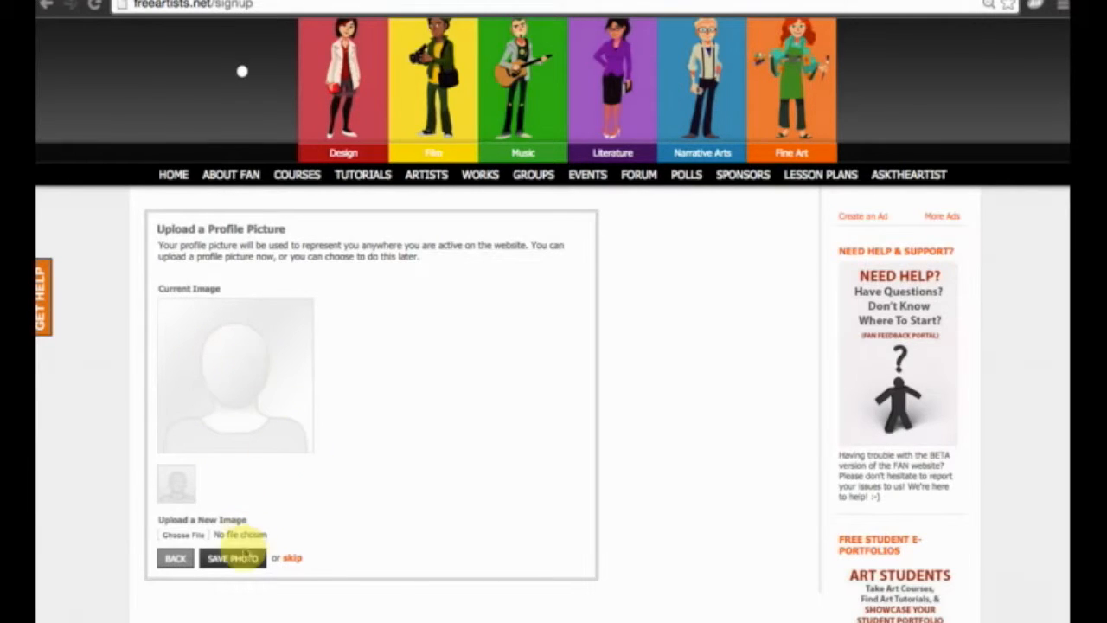
pyautogui.scroll(1, 247, 529)
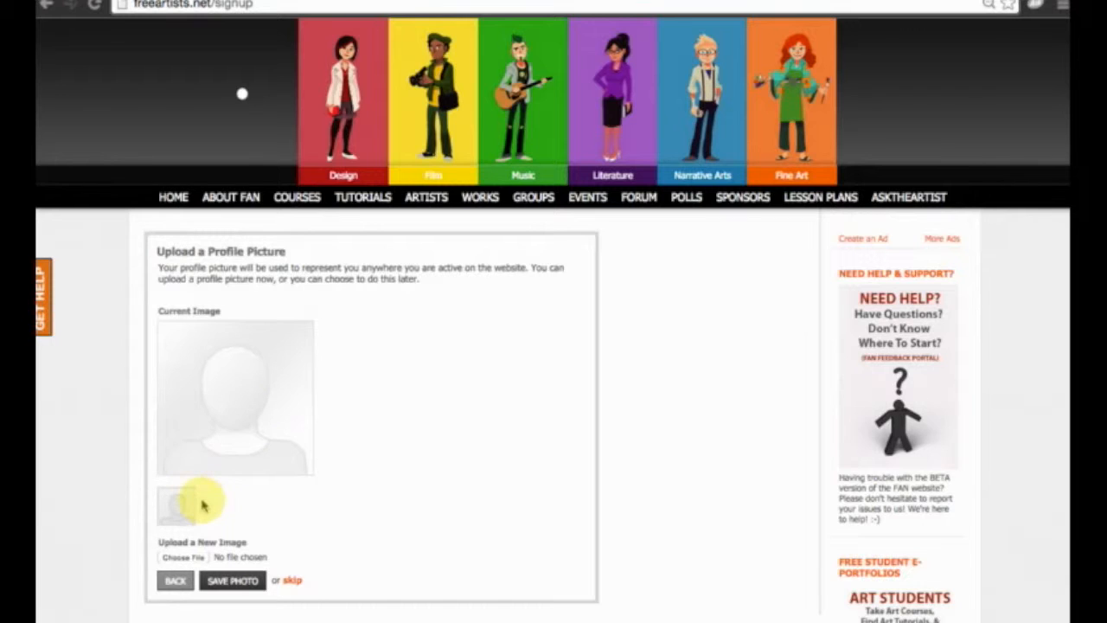
pyautogui.click(180, 561)
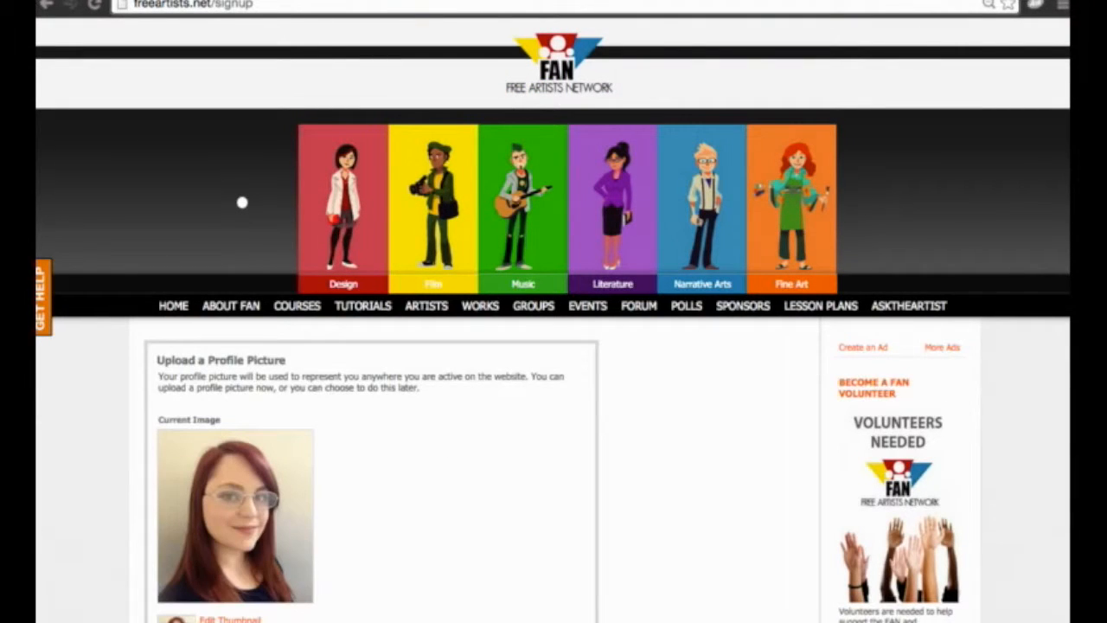
pyautogui.scroll(-4, 548, 415)
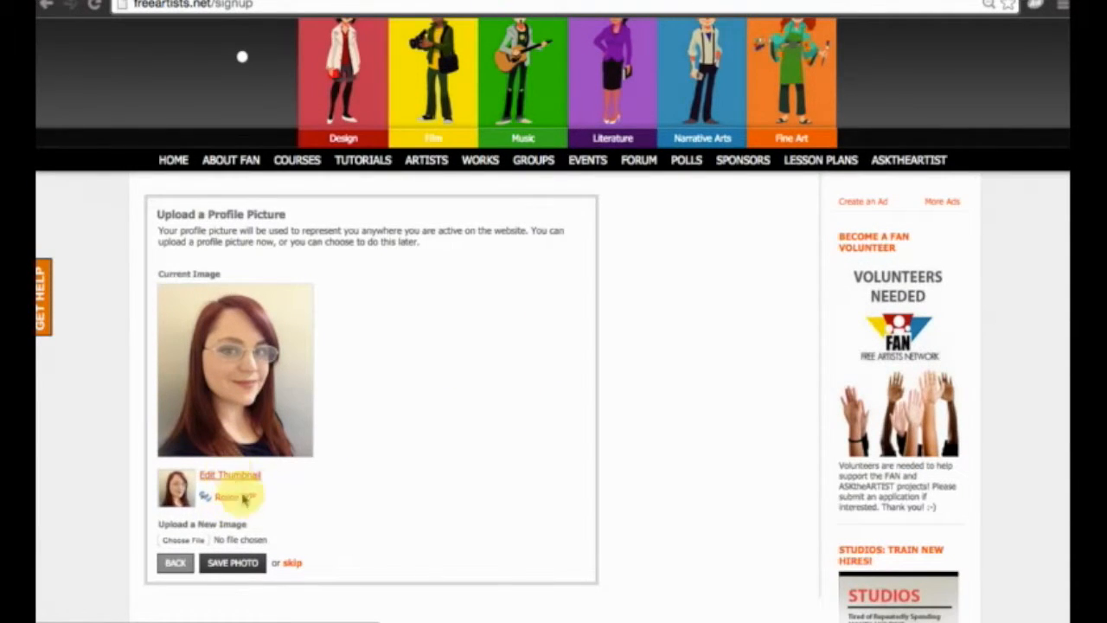
pyautogui.click(235, 568)
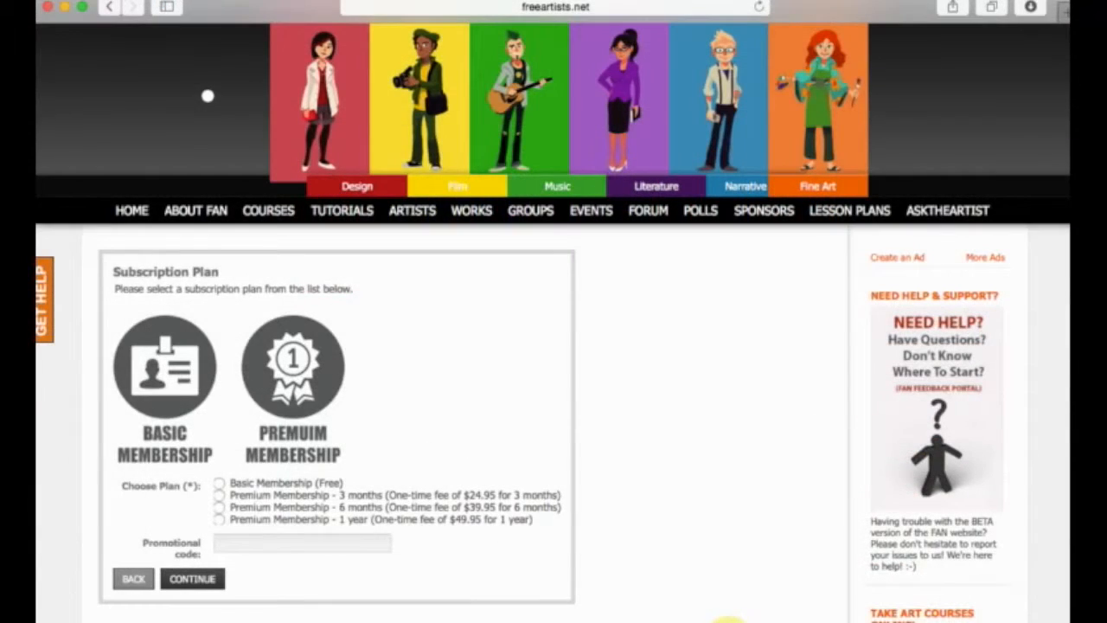
# Choose the Basic Membership (Free) subscription plan and continue the registration.
pyautogui.scroll(-4, 716, 339)
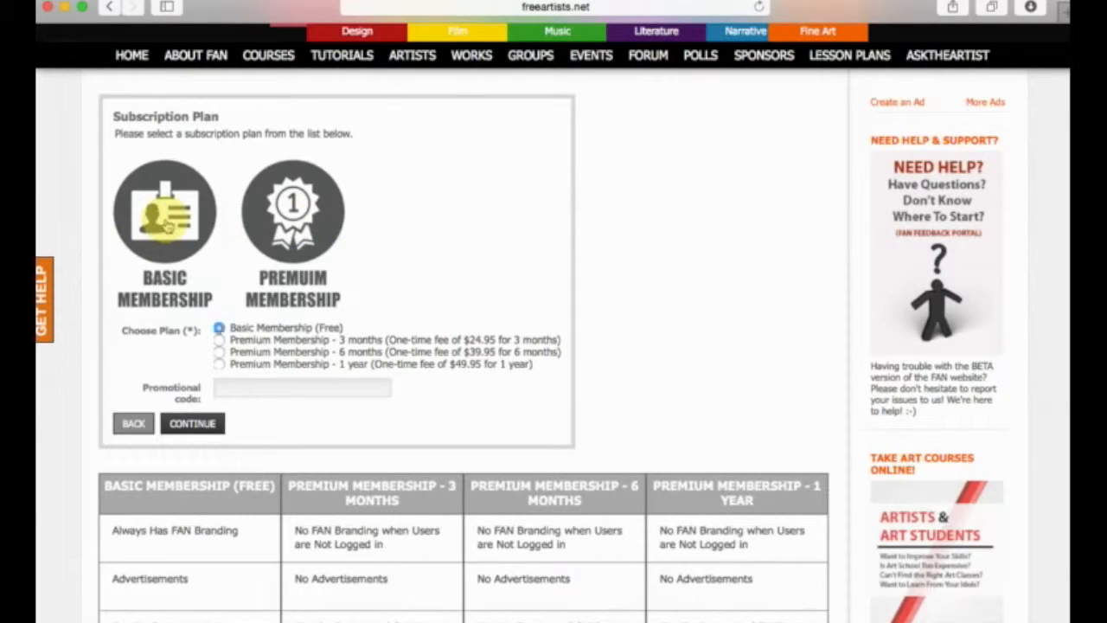
pyautogui.click(219, 328)
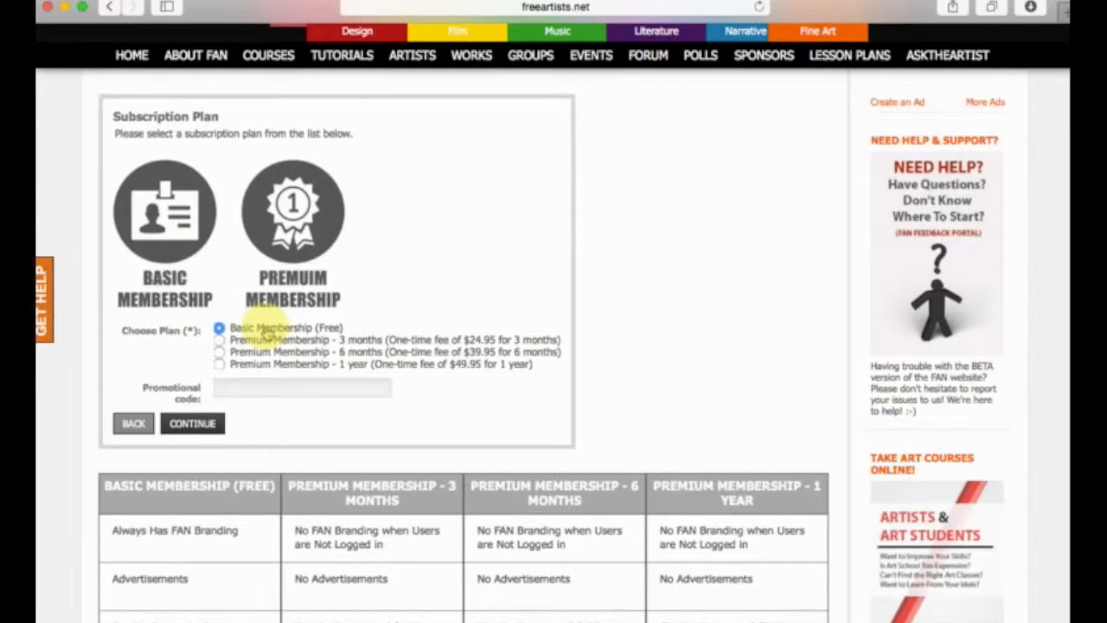
pyautogui.click(192, 424)
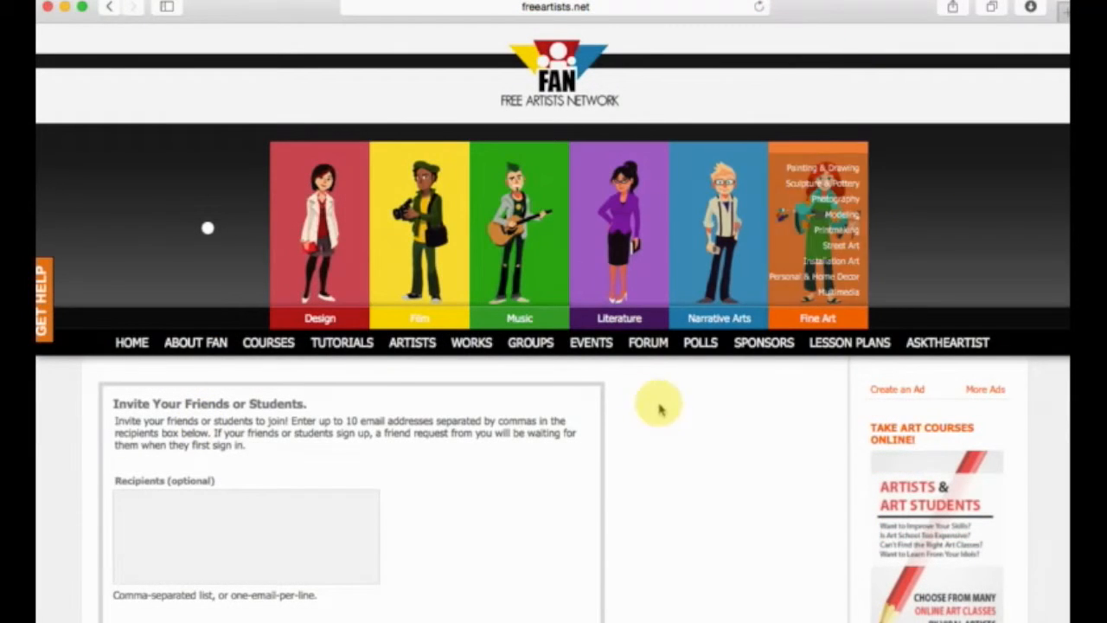
# Skip inviting friends or students by email.
pyautogui.scroll(-3, 644, 395)
pyautogui.scroll(-3, 645, 396)
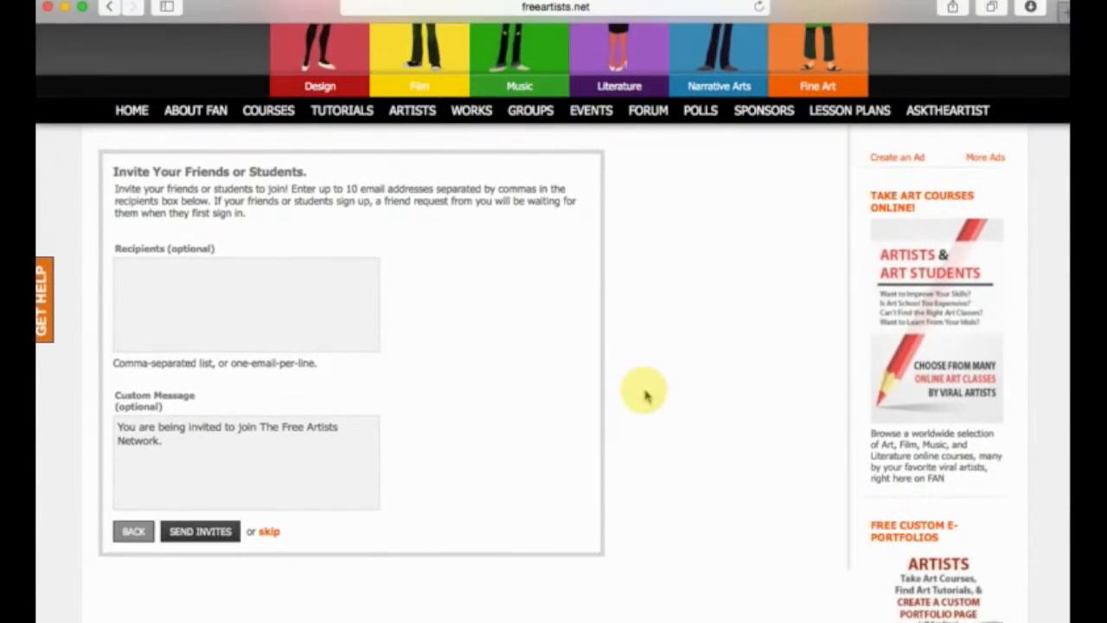
pyautogui.click(273, 534)
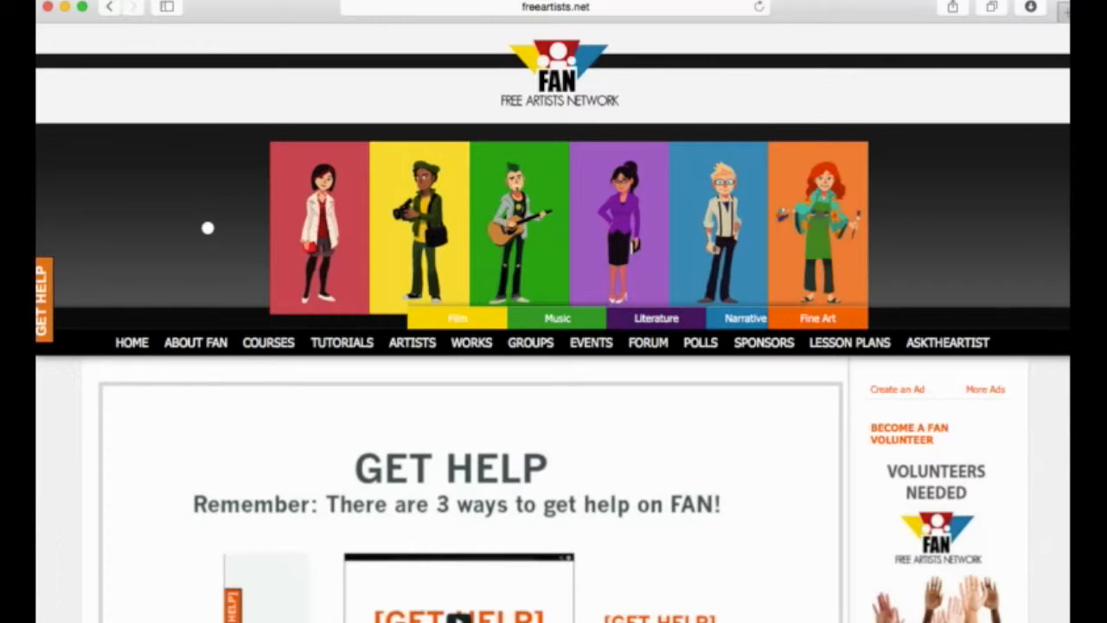
# Acknowledge the Get Help page and the thank-you page to finish the registration.
pyautogui.scroll(-5, 919, 128)
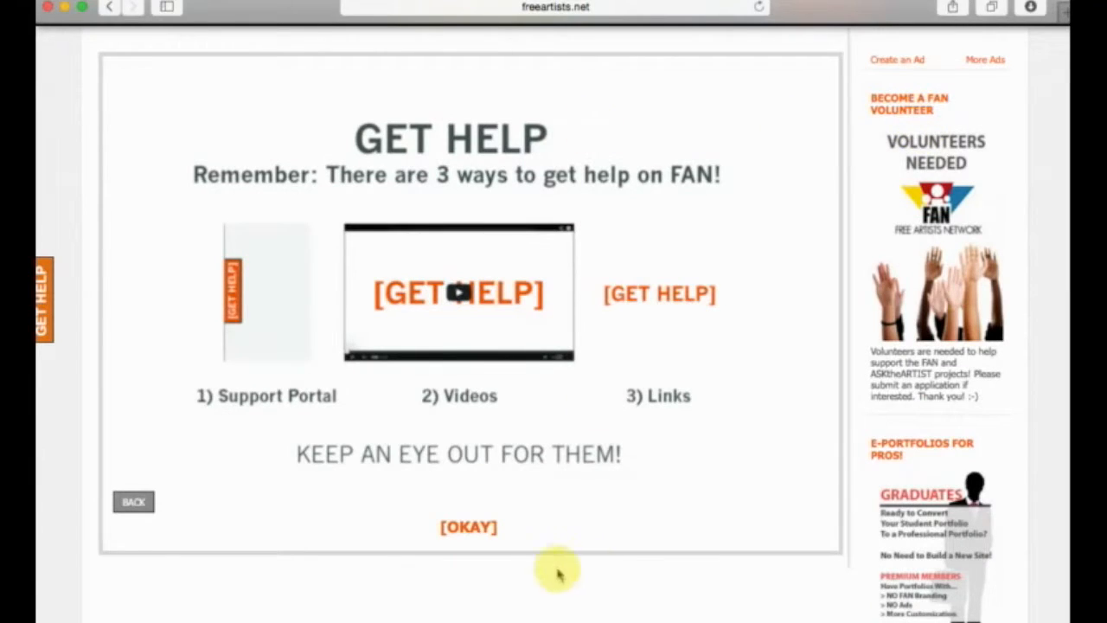
pyautogui.click(470, 527)
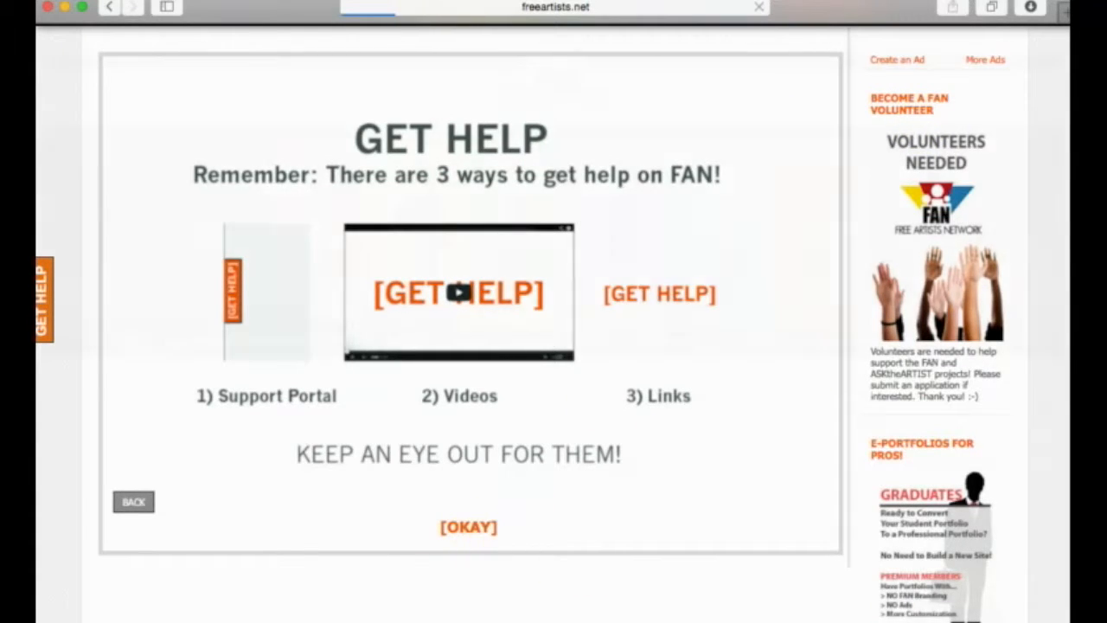
pyautogui.scroll(-6, 614, 288)
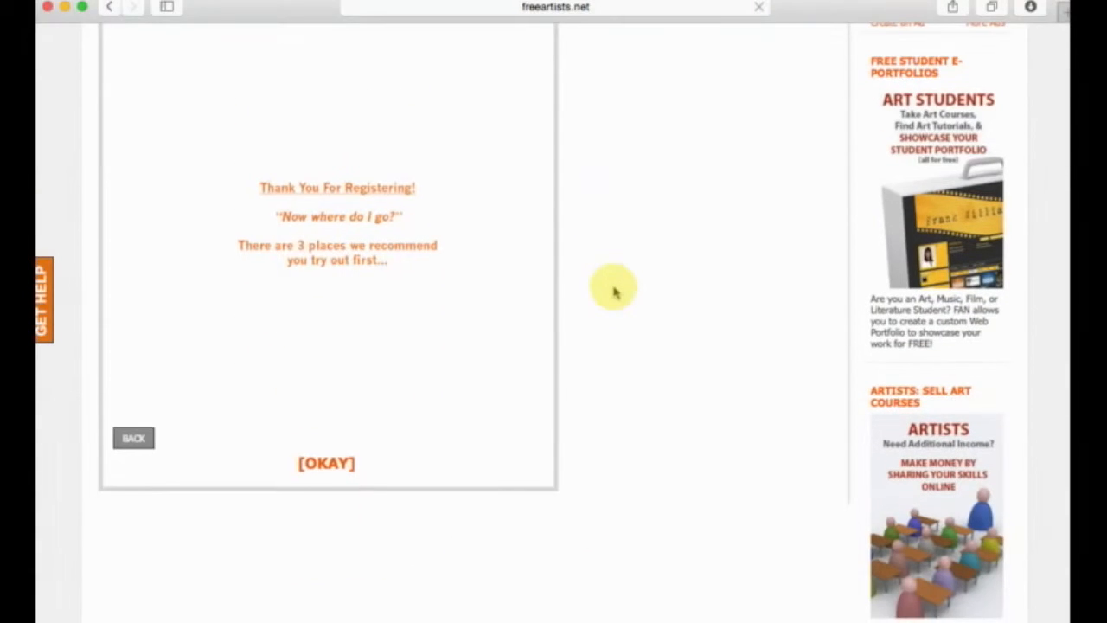
pyautogui.click(339, 461)
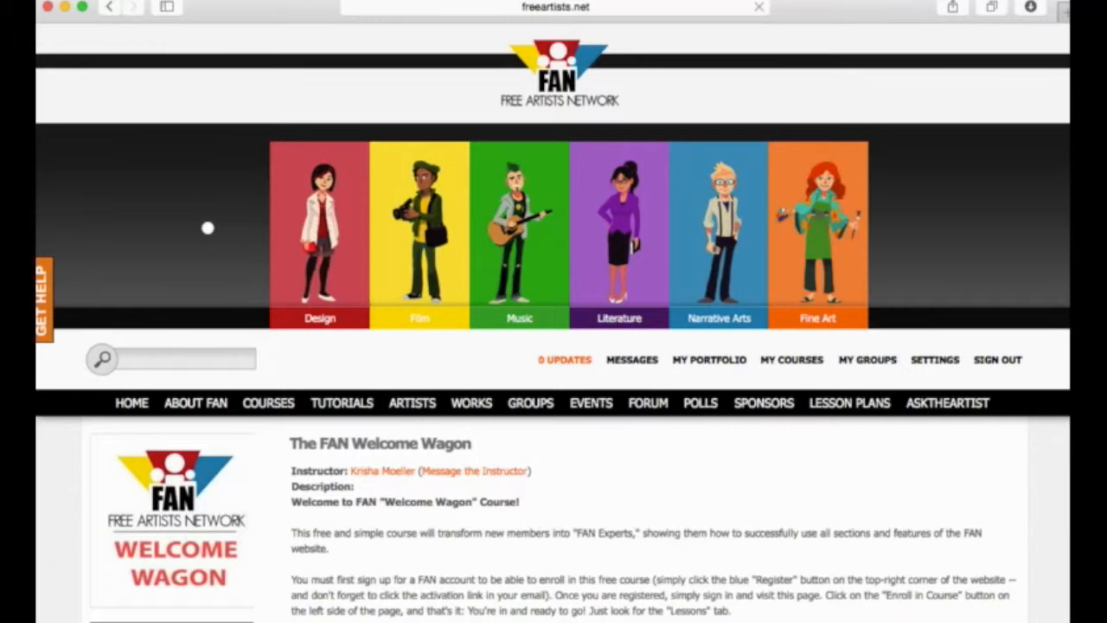
# Look over the FAN Welcome Wagon course page and open the new member's portfolio.
pyautogui.scroll(-5, 743, 294)
pyautogui.scroll(-2, 749, 298)
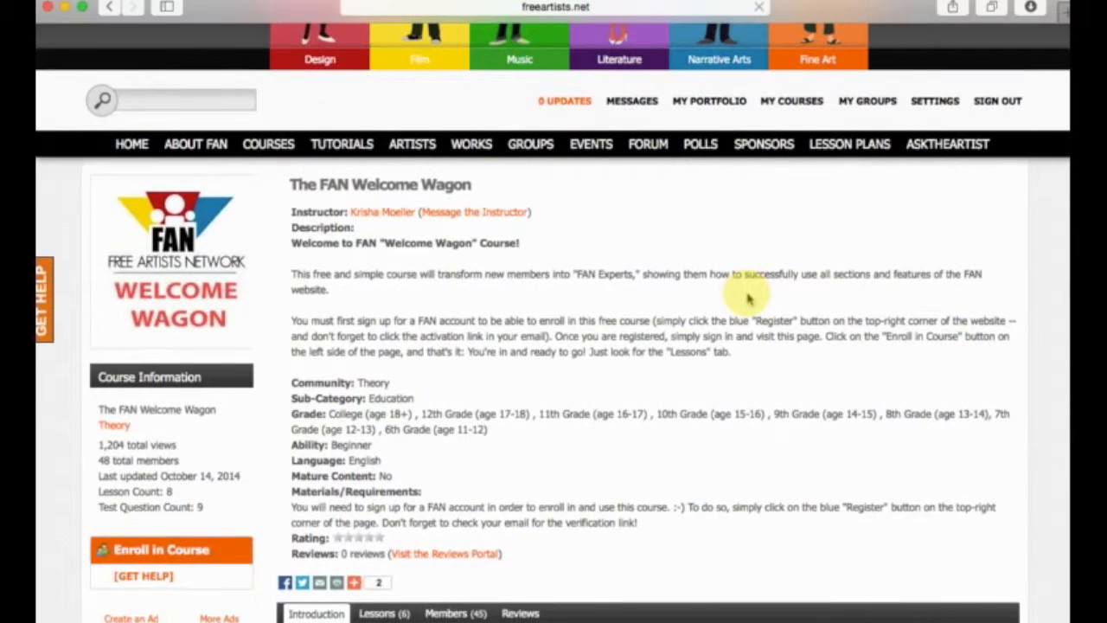
pyautogui.scroll(-6, 748, 298)
pyautogui.scroll(5, 748, 298)
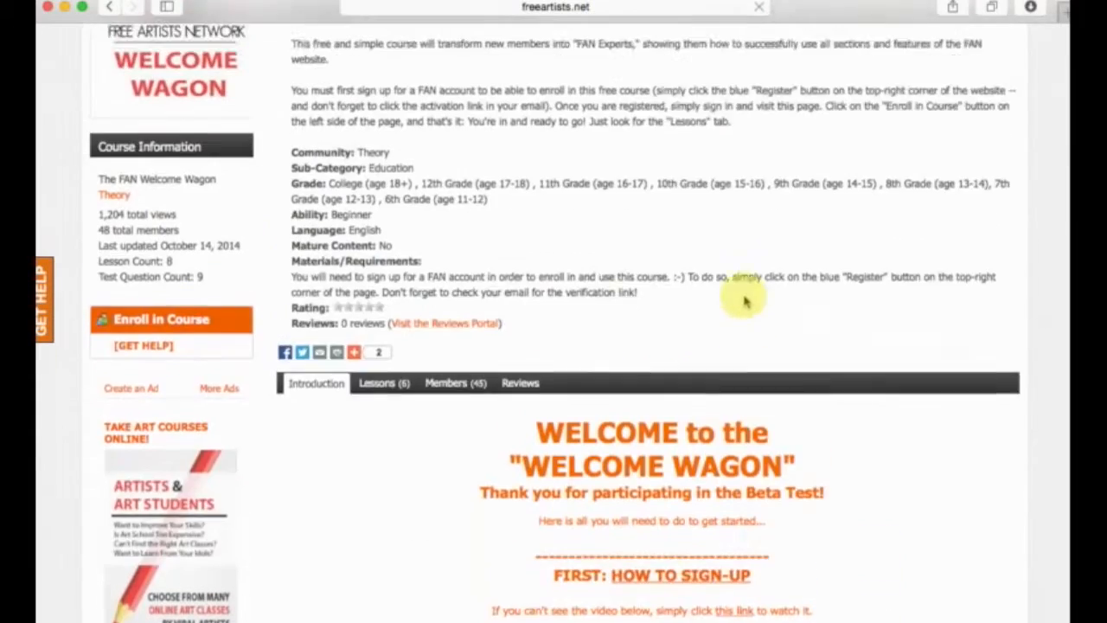
pyautogui.scroll(5, 749, 298)
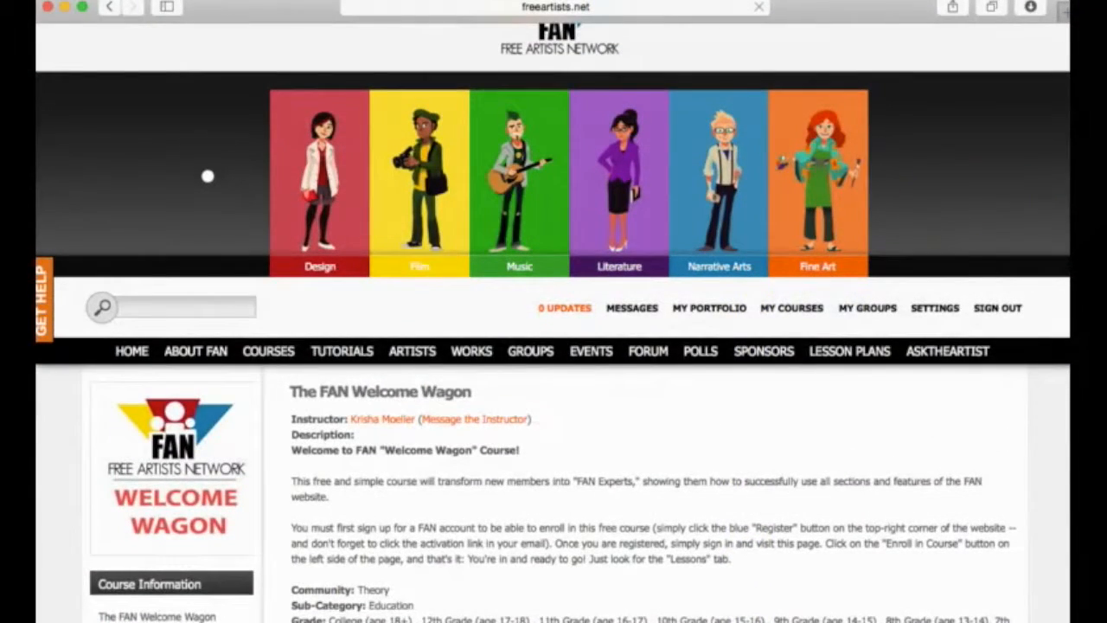
pyautogui.click(697, 311)
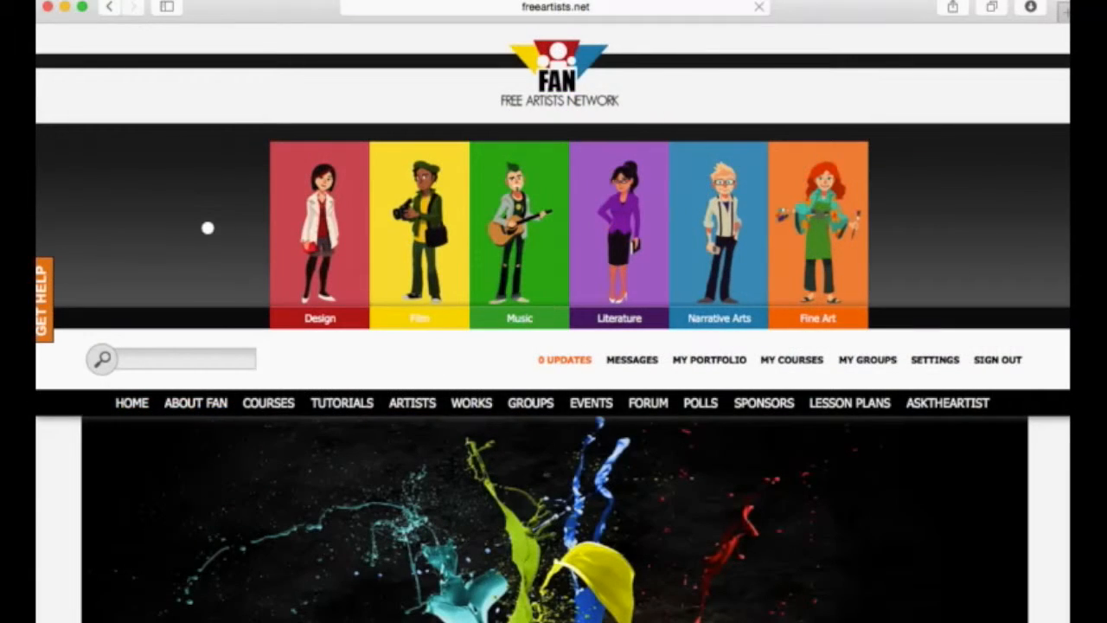
# Examine the portfolio page's banner, member details, customization and upload links, and updates feed.
pyautogui.scroll(-10, 798, 224)
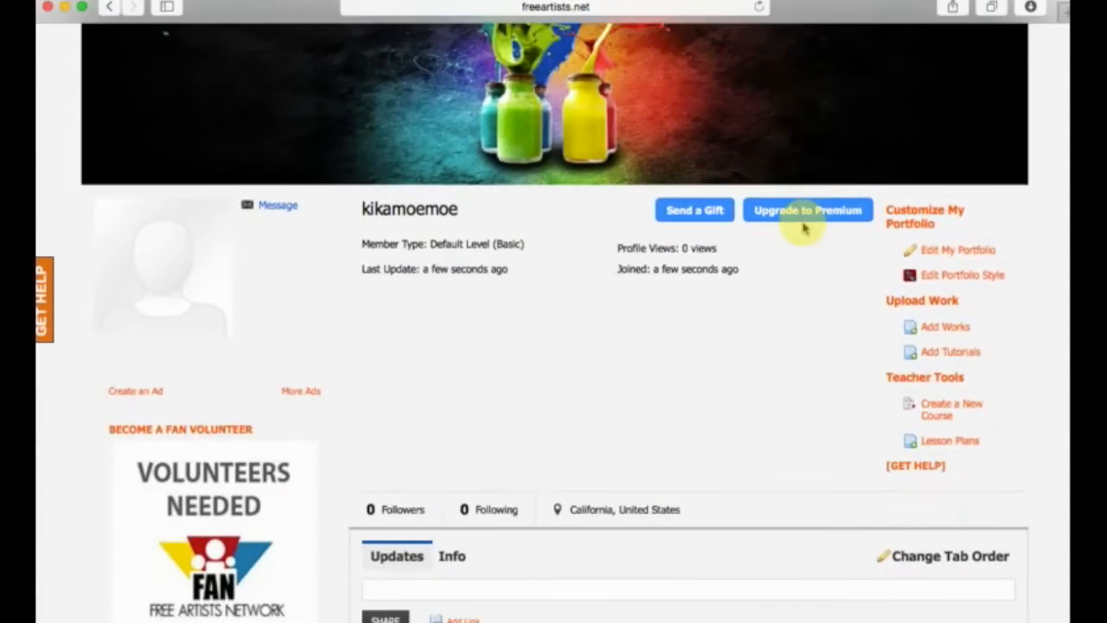
pyautogui.scroll(-10, 802, 226)
pyautogui.scroll(8, 803, 227)
pyautogui.scroll(10, 803, 226)
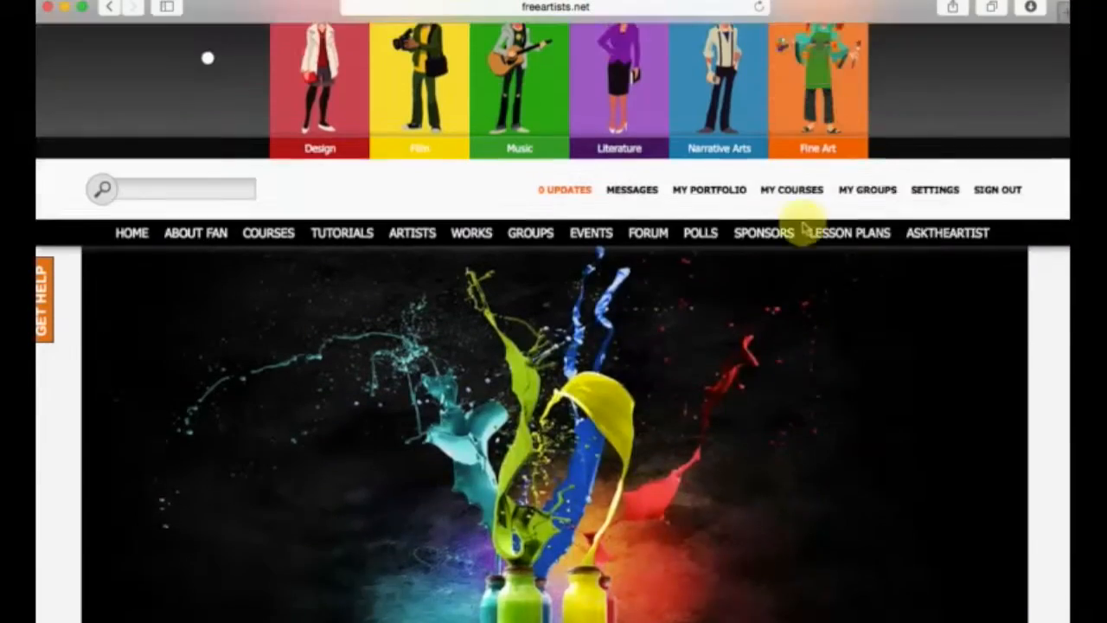
pyautogui.scroll(-10, 803, 227)
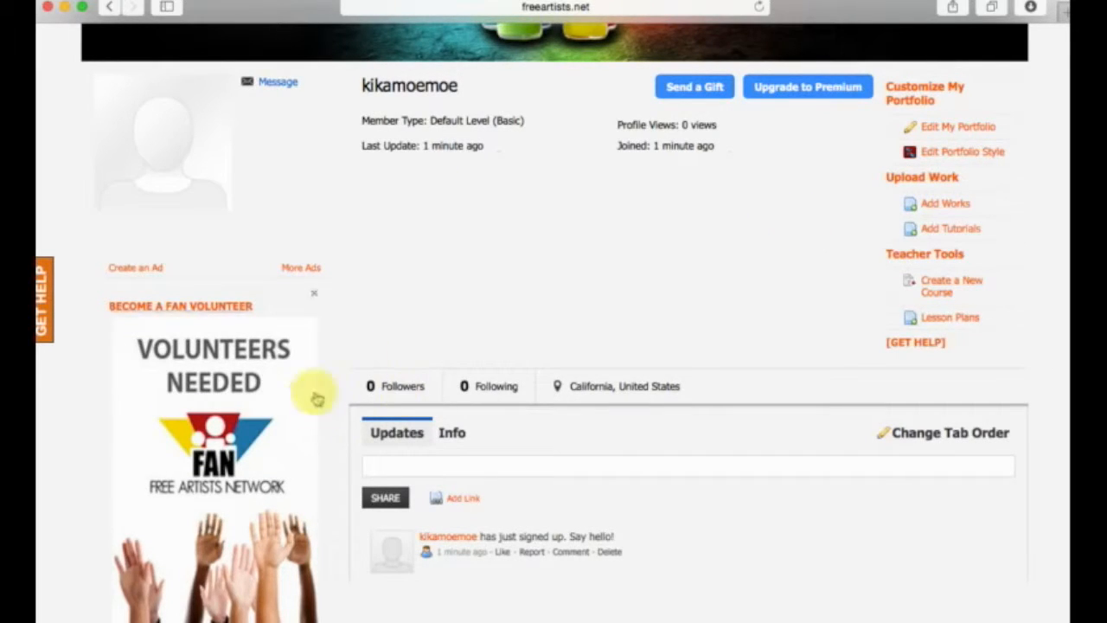
pyautogui.scroll(10, 586, 256)
pyautogui.scroll(-10, 717, 222)
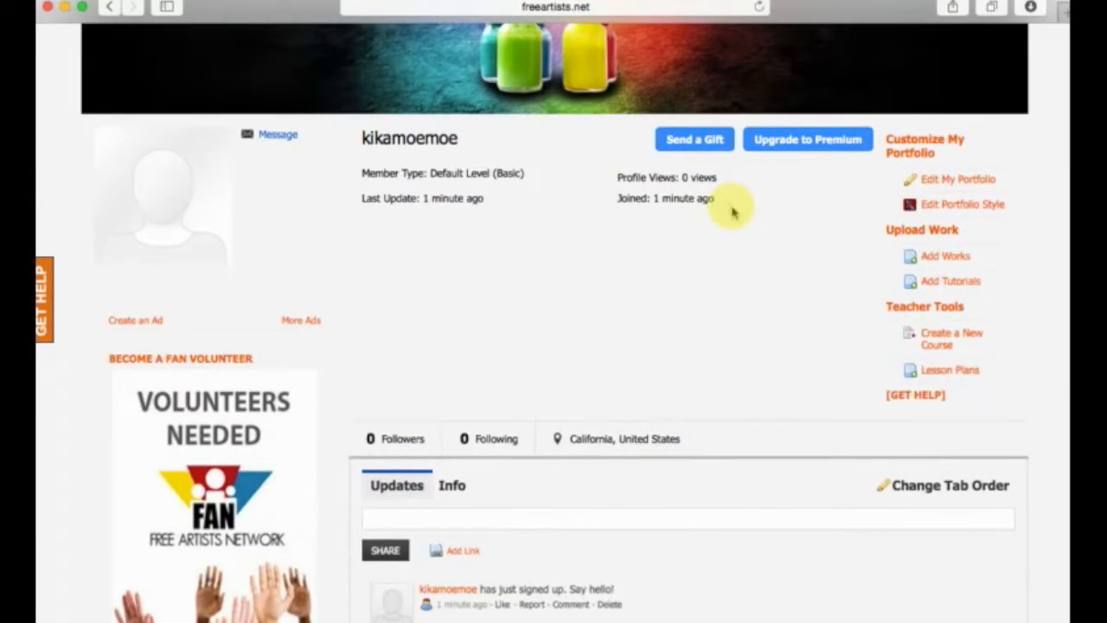
pyautogui.scroll(-3, 732, 212)
pyautogui.scroll(10, 726, 207)
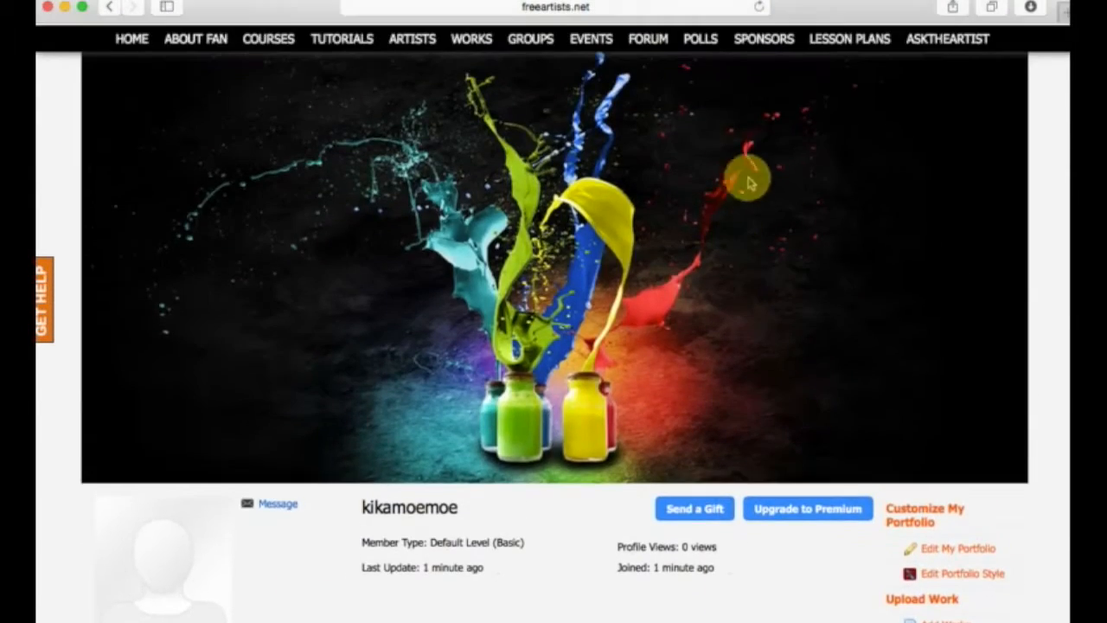
# Check the portfolio's full web address and review the banner and member details on the page.
pyautogui.click(579, 7)
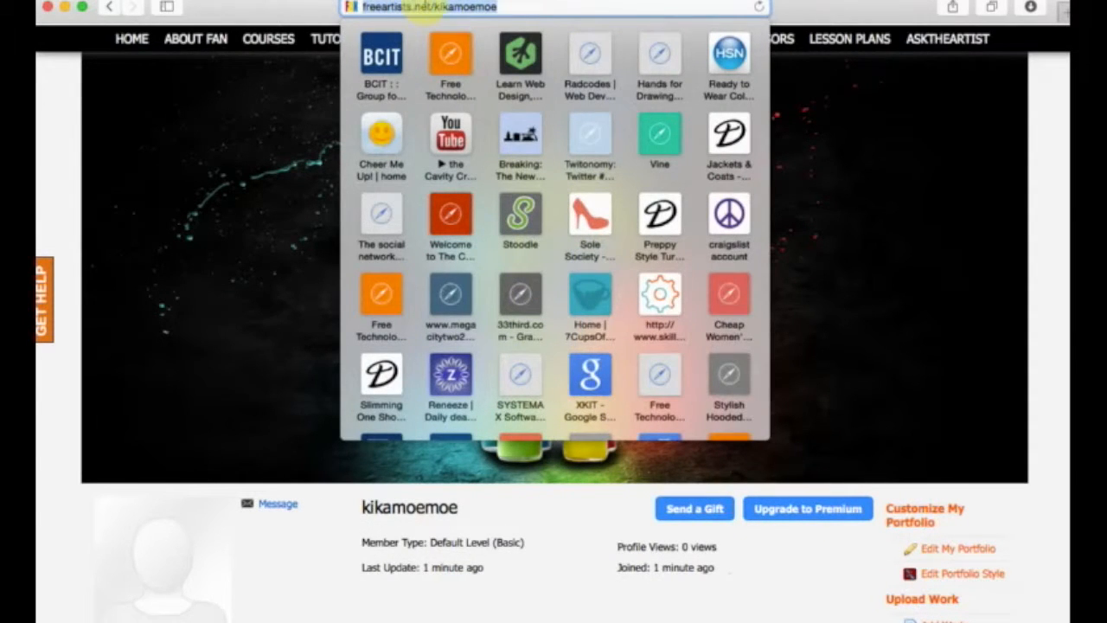
pyautogui.click(811, 19)
pyautogui.scroll(-10, 631, 462)
pyautogui.scroll(5, 631, 465)
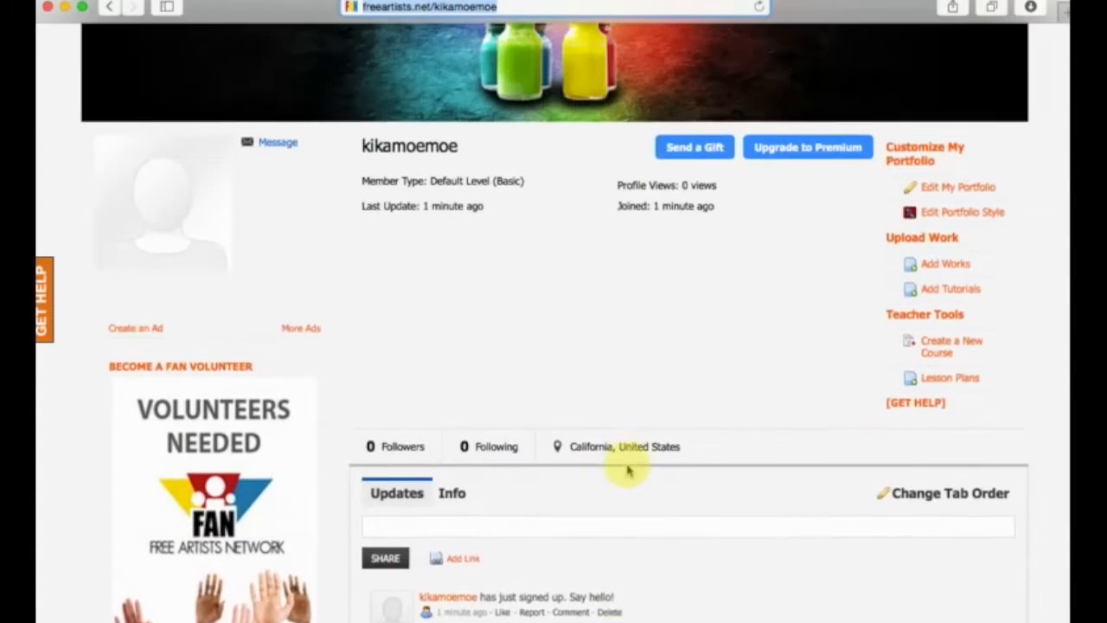
pyautogui.scroll(1, 627, 469)
pyautogui.scroll(8, 624, 465)
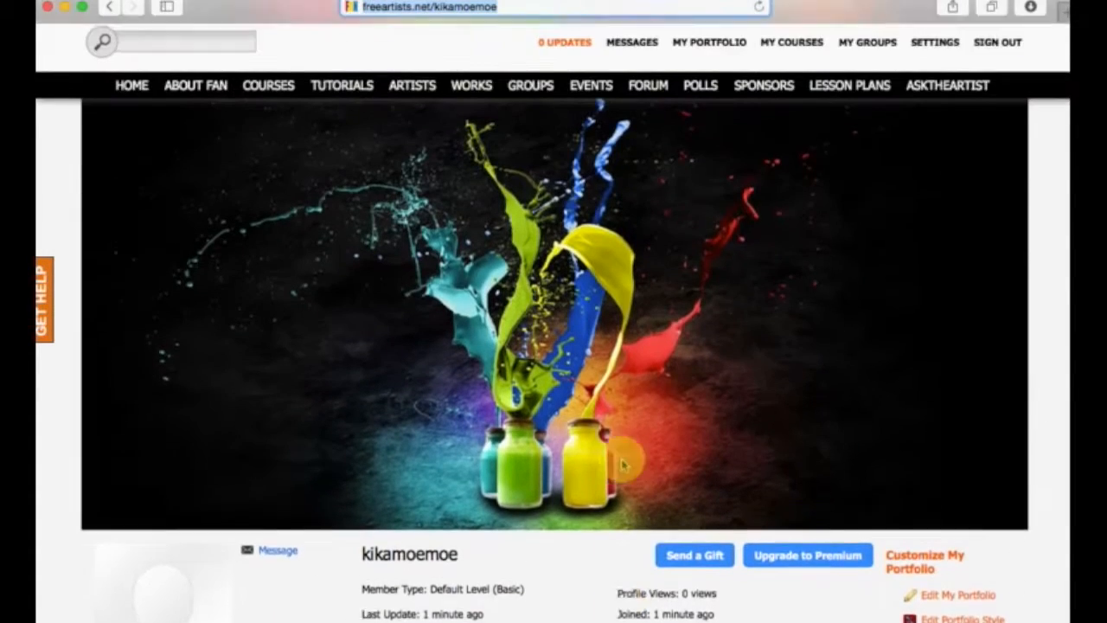
# Examine the portfolio's customization, upload and teacher tool links, the updates feed, and the site's main navigation.
pyautogui.scroll(-5, 626, 377)
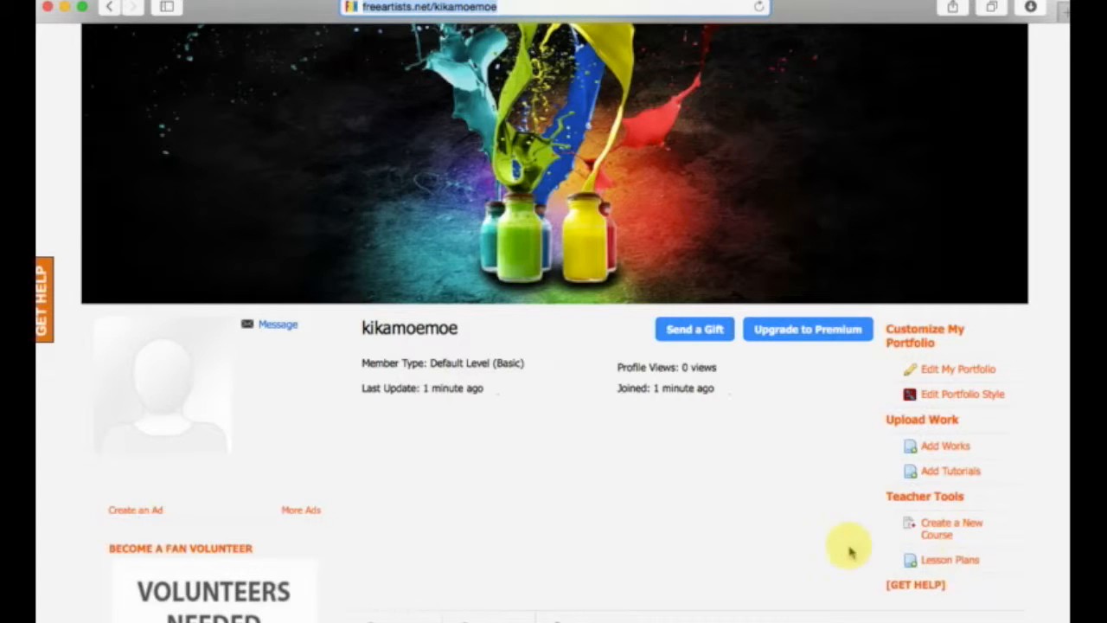
pyautogui.scroll(-2, 848, 543)
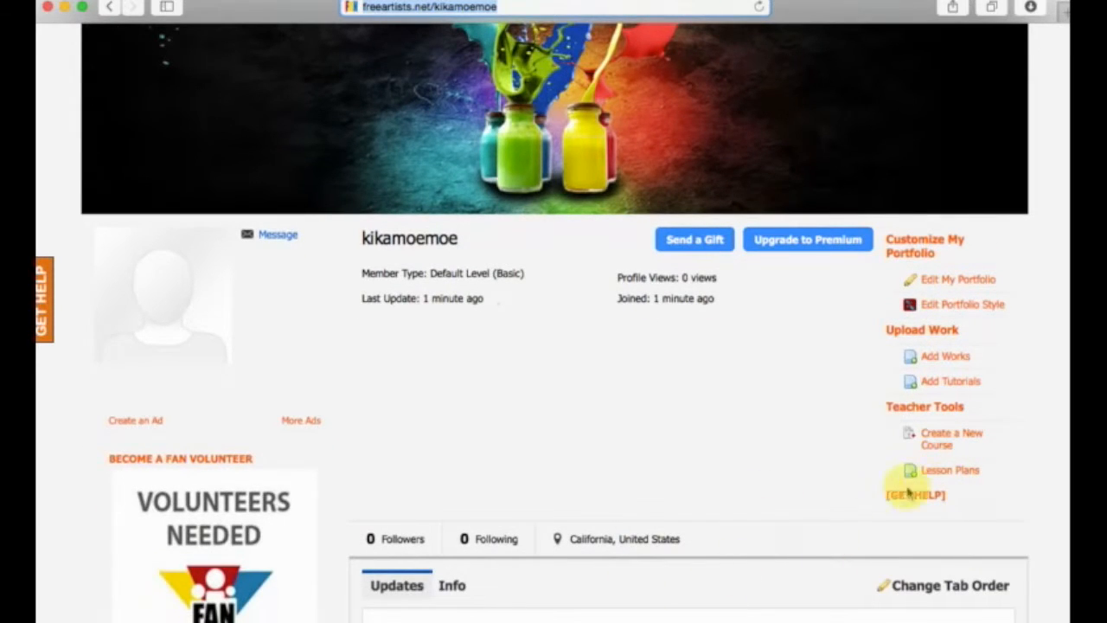
pyautogui.scroll(-5, 822, 492)
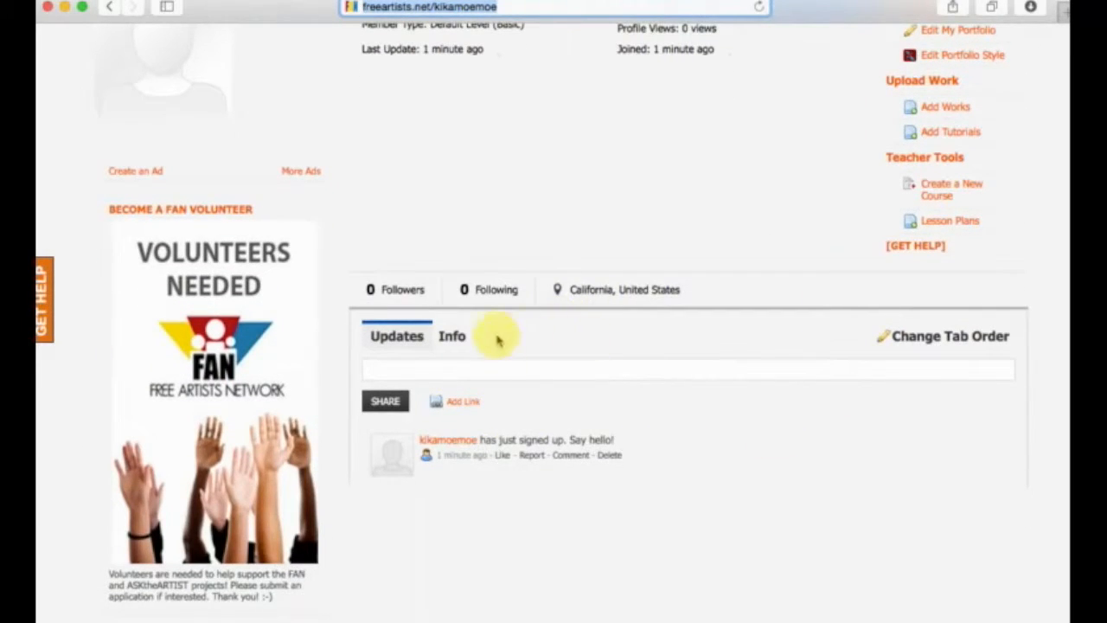
pyautogui.scroll(3, 630, 363)
pyautogui.scroll(10, 642, 424)
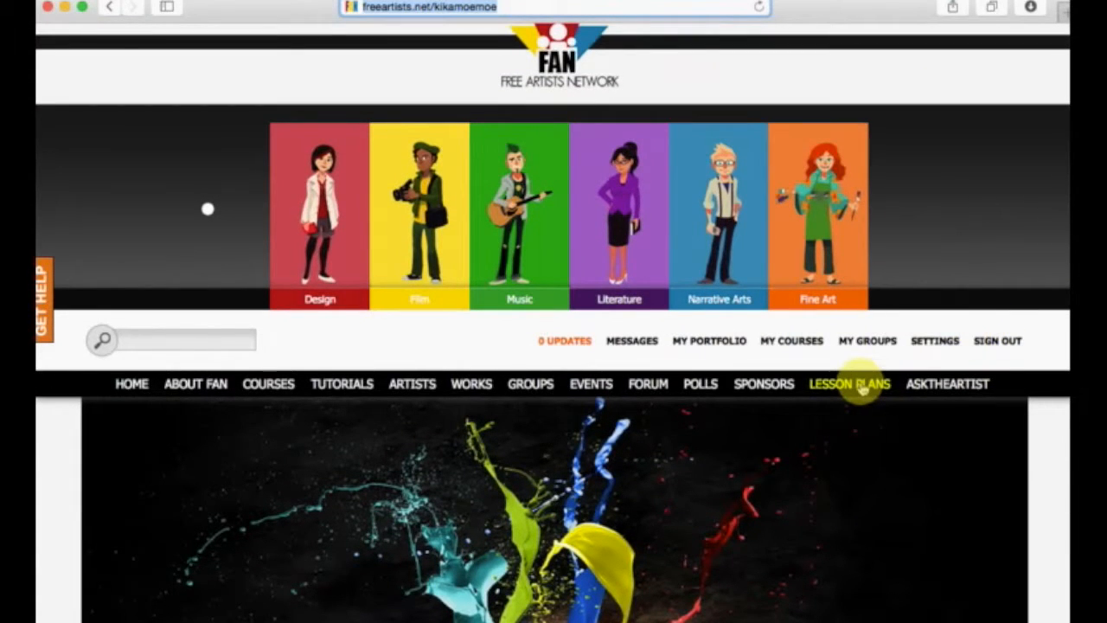
pyautogui.scroll(-10, 856, 389)
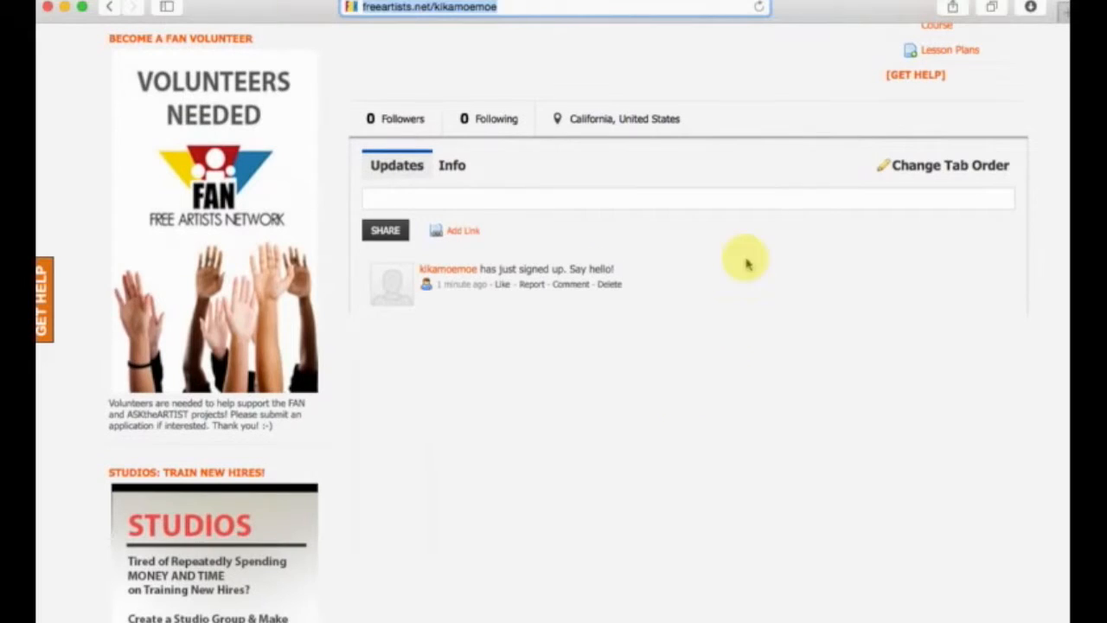
pyautogui.scroll(10, 536, 242)
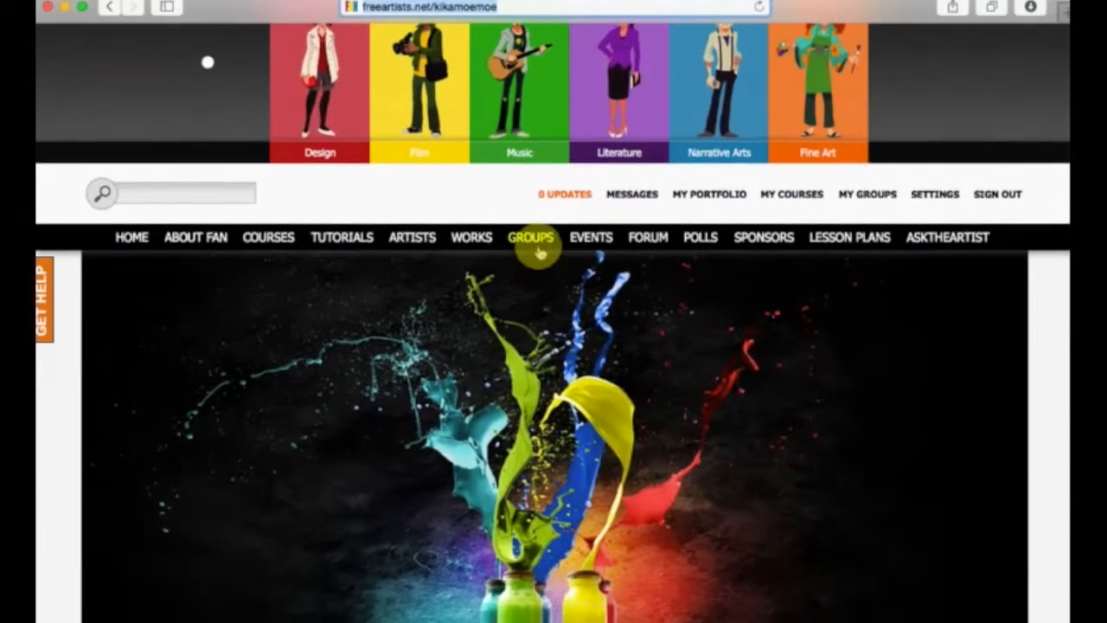
pyautogui.scroll(-5, 800, 311)
pyautogui.scroll(-4, 799, 316)
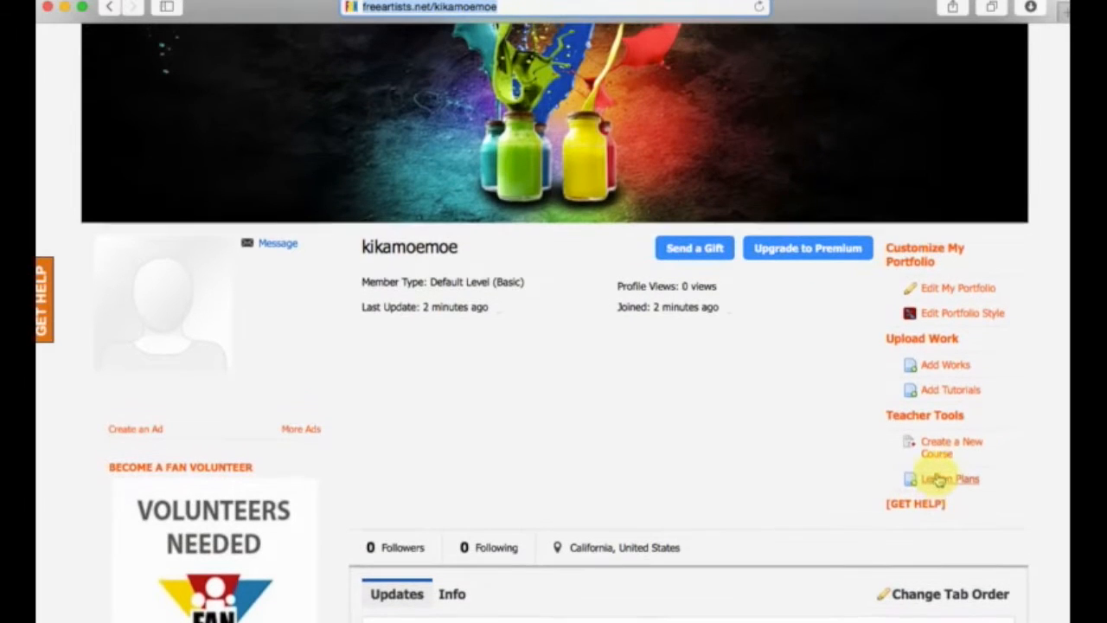
# Open the new lesson plan form from the portfolio's teacher tools and look over its fields.
pyautogui.click(950, 481)
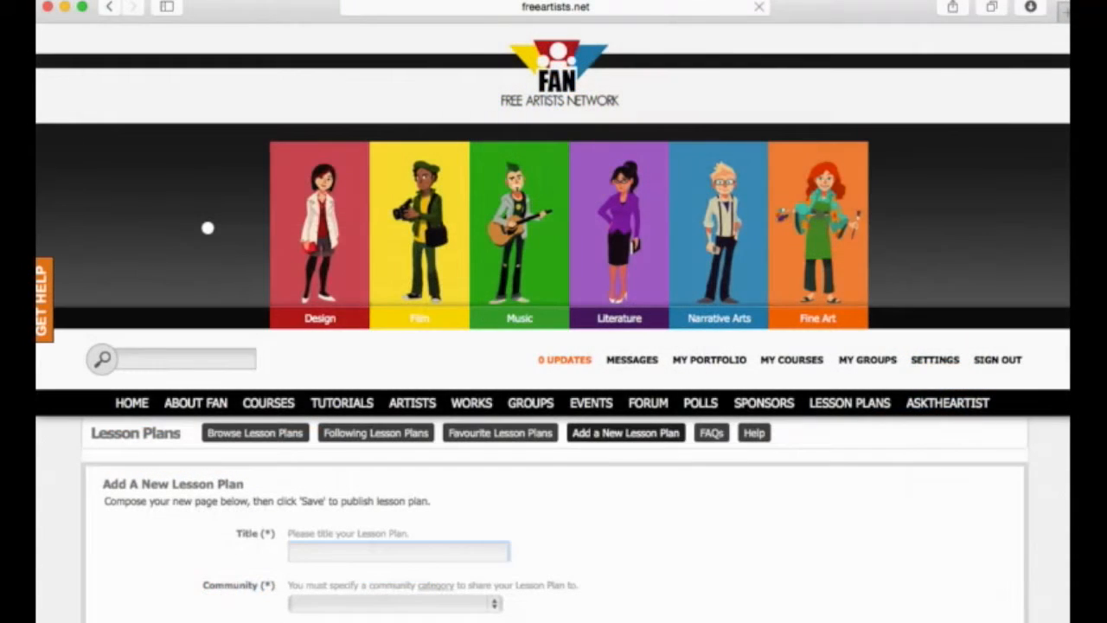
pyautogui.scroll(-10, 741, 80)
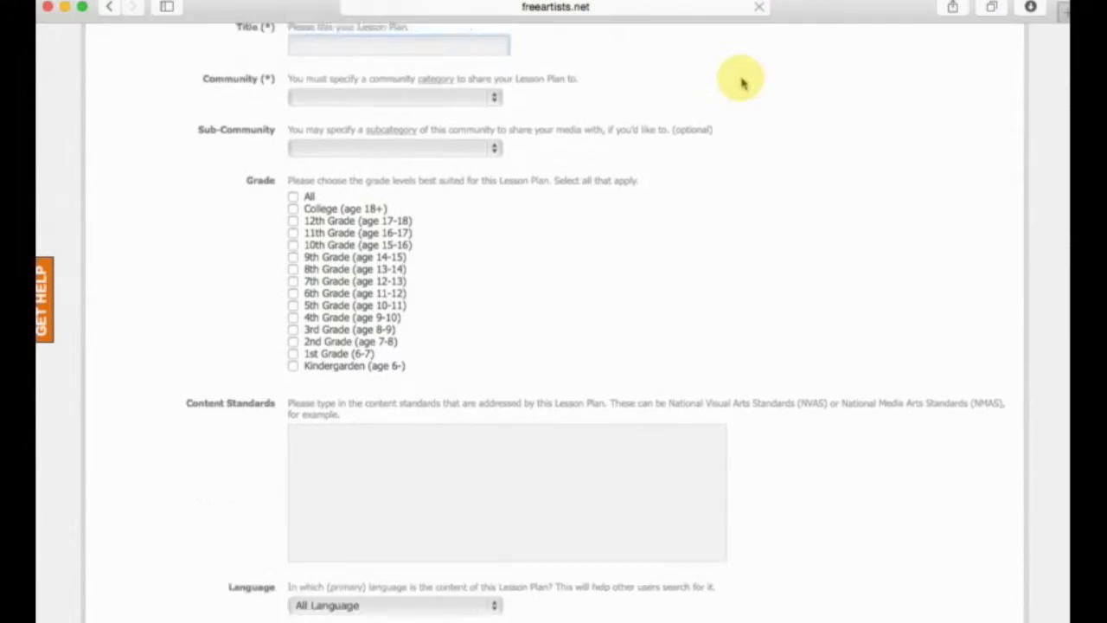
pyautogui.scroll(-5, 741, 80)
pyautogui.scroll(15, 741, 81)
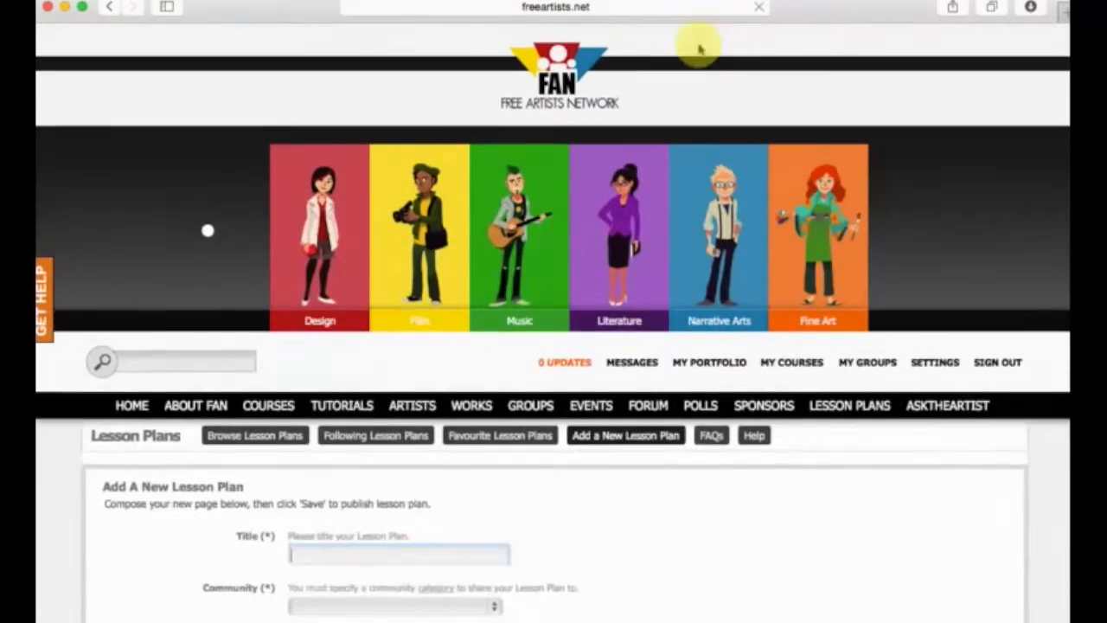
# Load freeartists.net in a new browser tab and open its lesson plans listing.
pyautogui.click(640, 8)
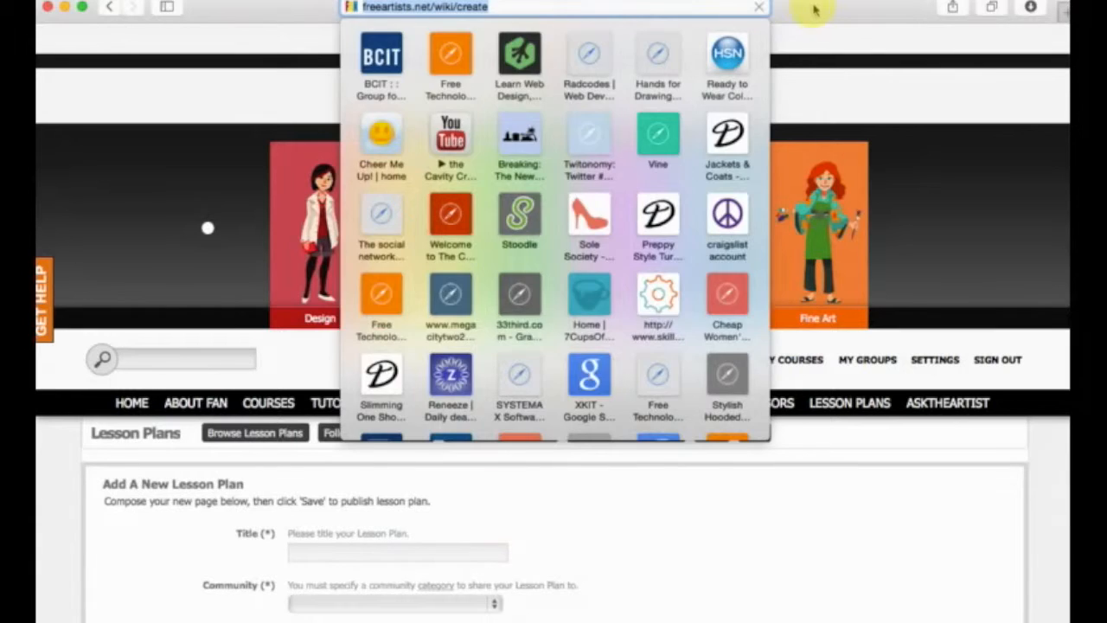
pyautogui.press('Escape')
pyautogui.click(991, 11)
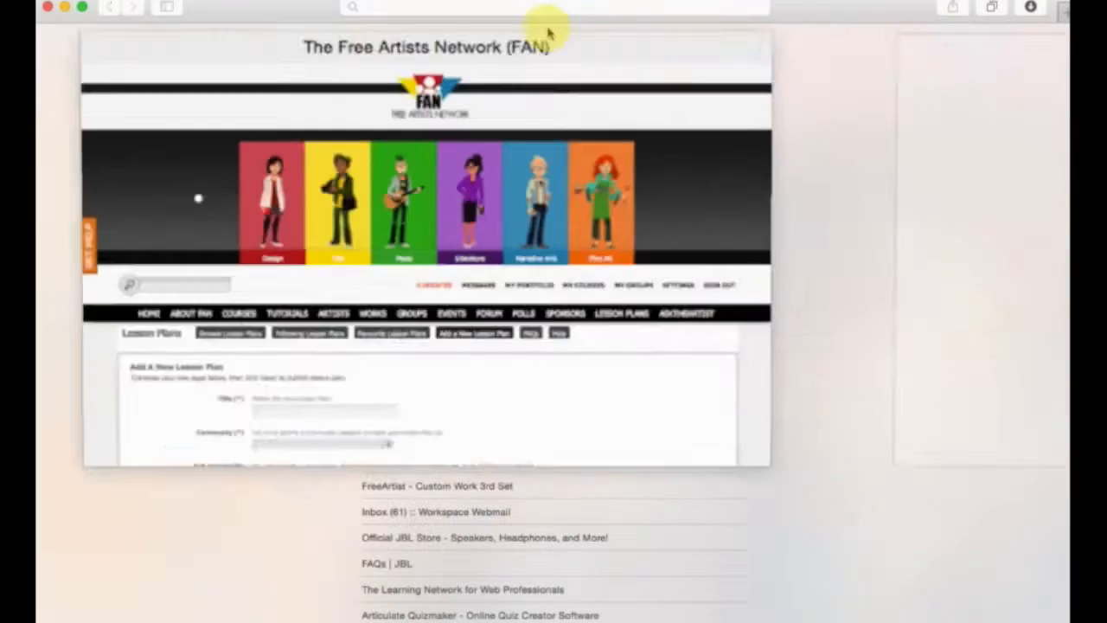
pyautogui.click(811, 168)
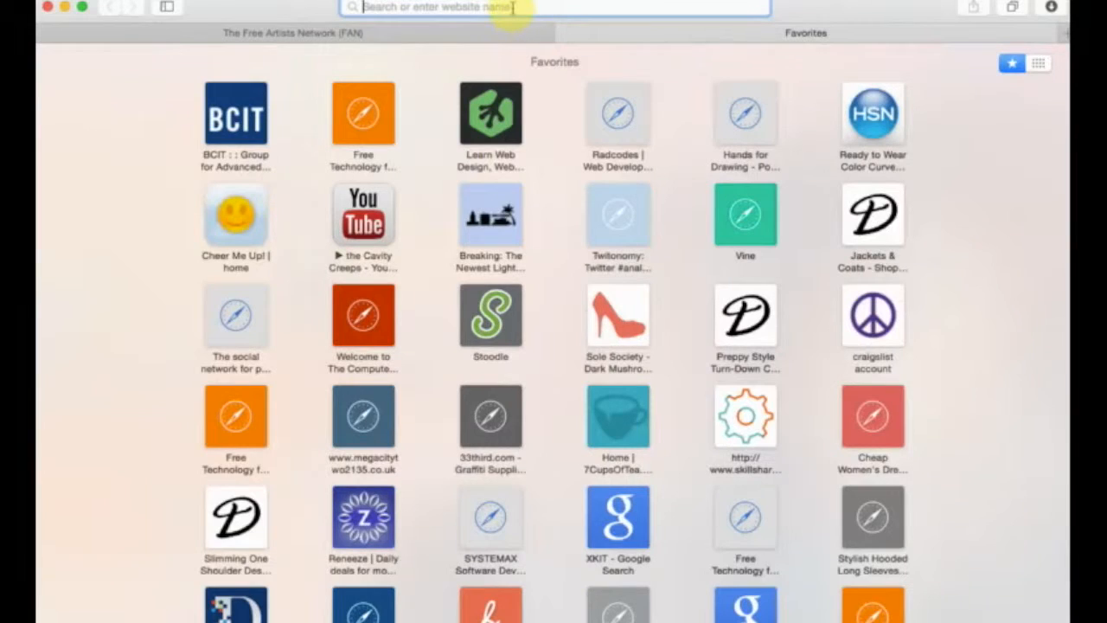
pyautogui.write('freeartists.net')
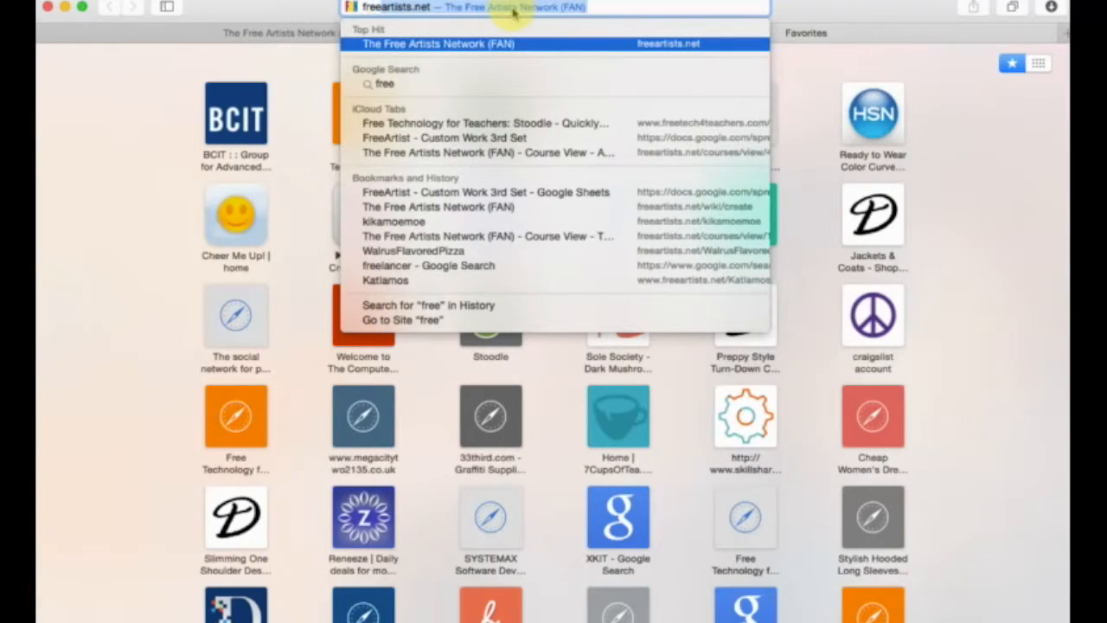
pyautogui.press('Return')
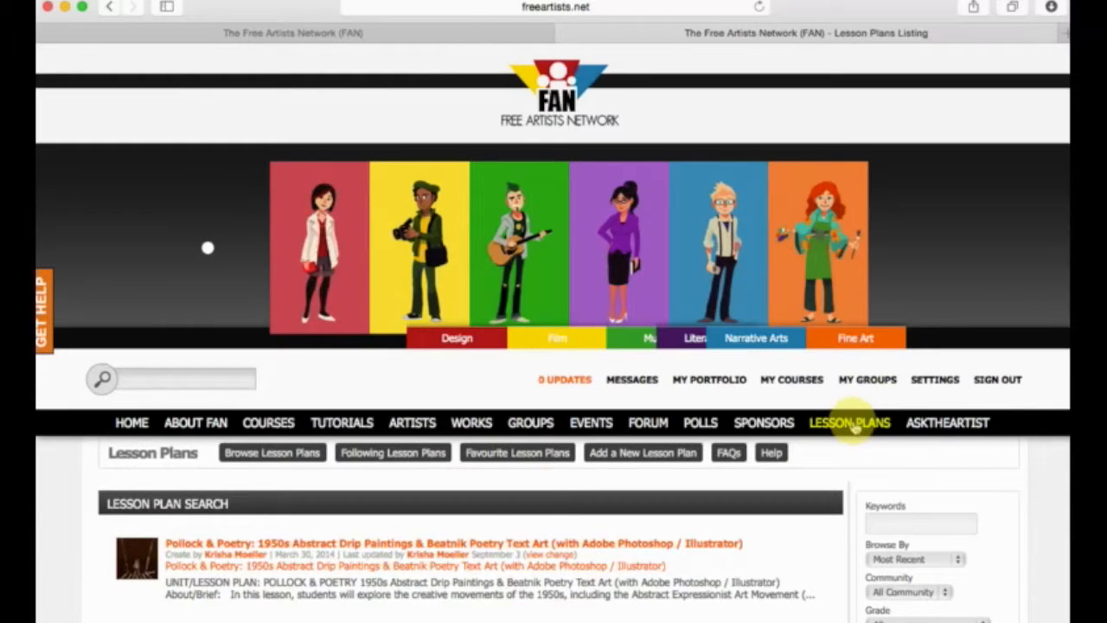
# Look over the lesson plans listing and the Browse By and Community options of its search.
pyautogui.scroll(-3, 217, 548)
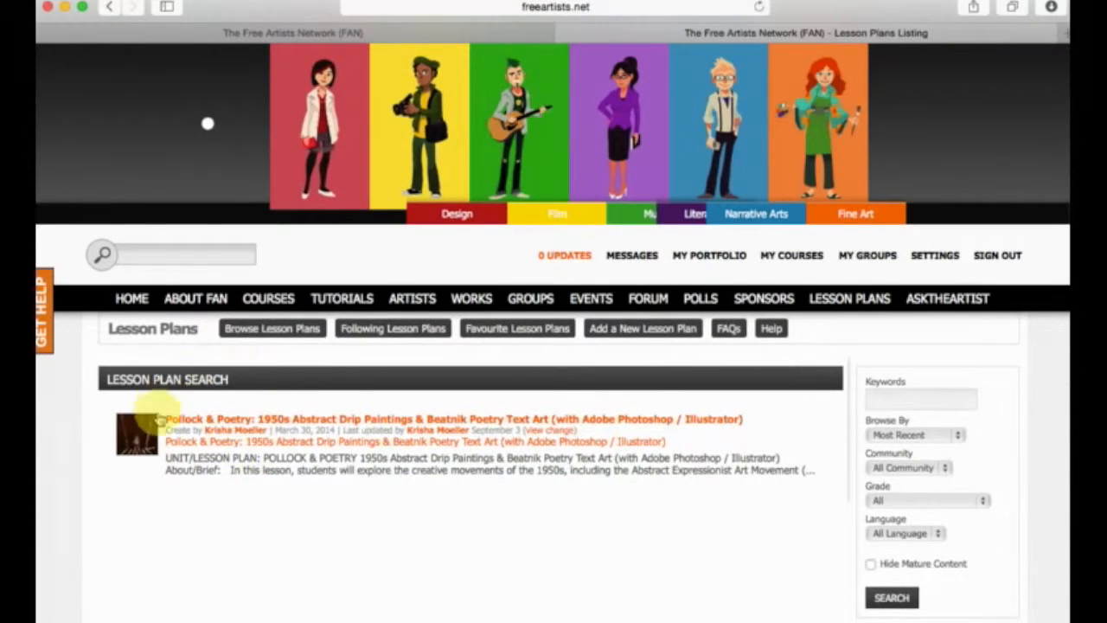
pyautogui.scroll(-1, 172, 408)
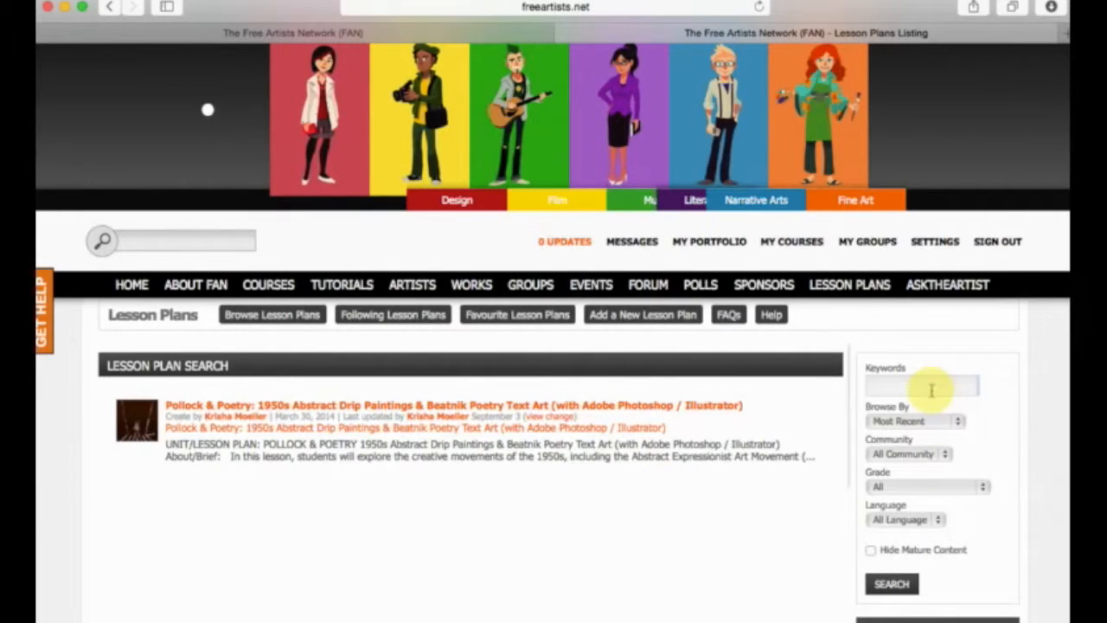
pyautogui.click(934, 422)
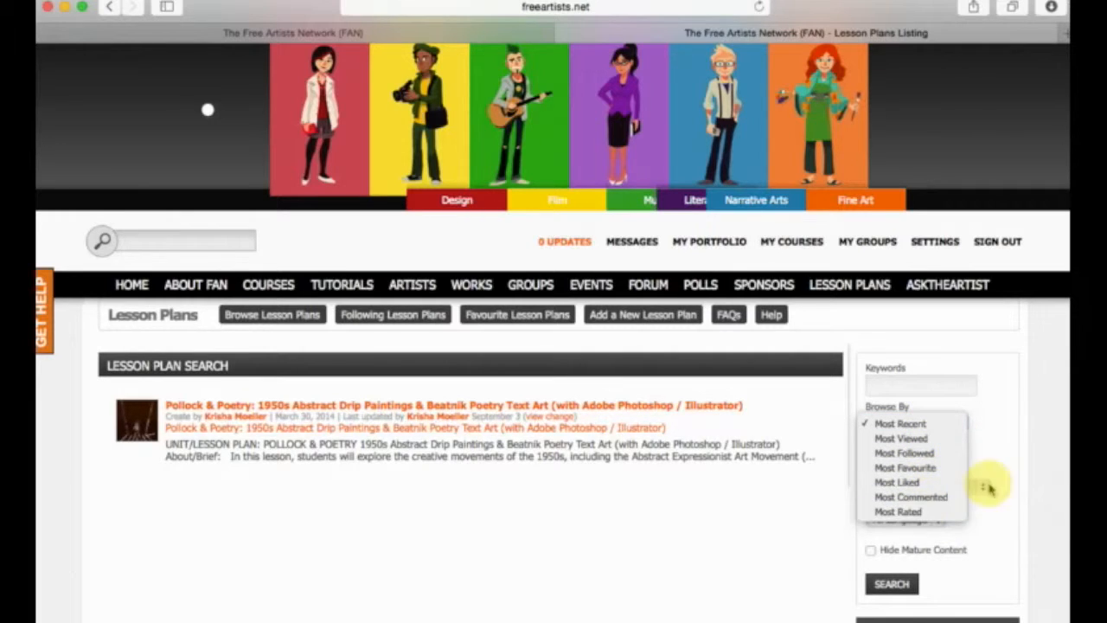
pyautogui.click(994, 454)
pyautogui.click(923, 458)
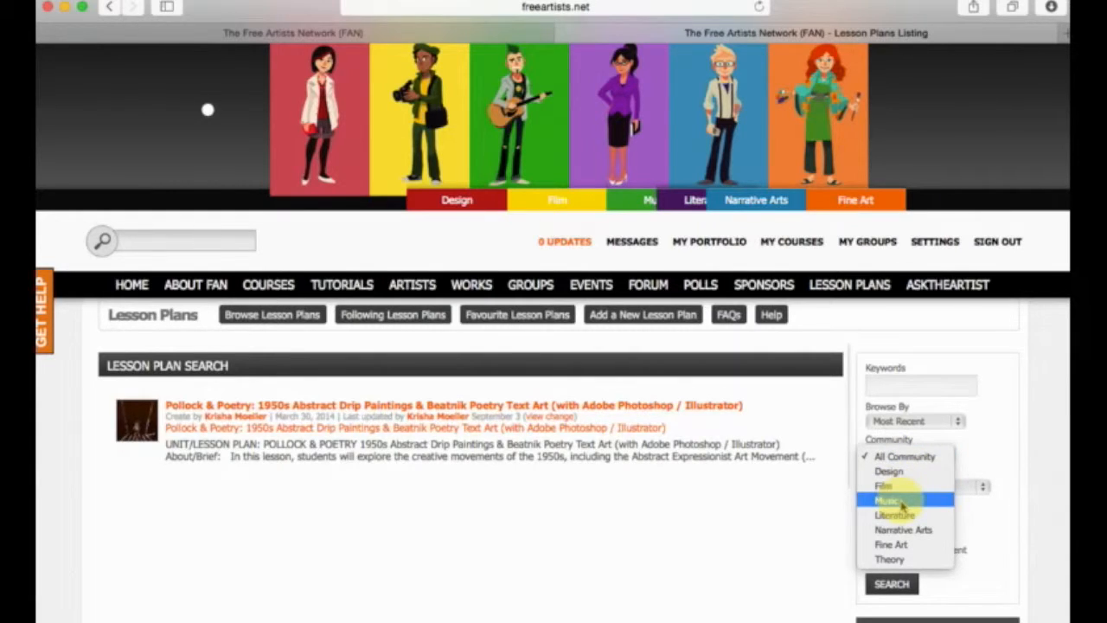
pyautogui.click(967, 432)
# Set the lesson plan search to the Fine Art community and the Photography subcategory.
pyautogui.click(919, 458)
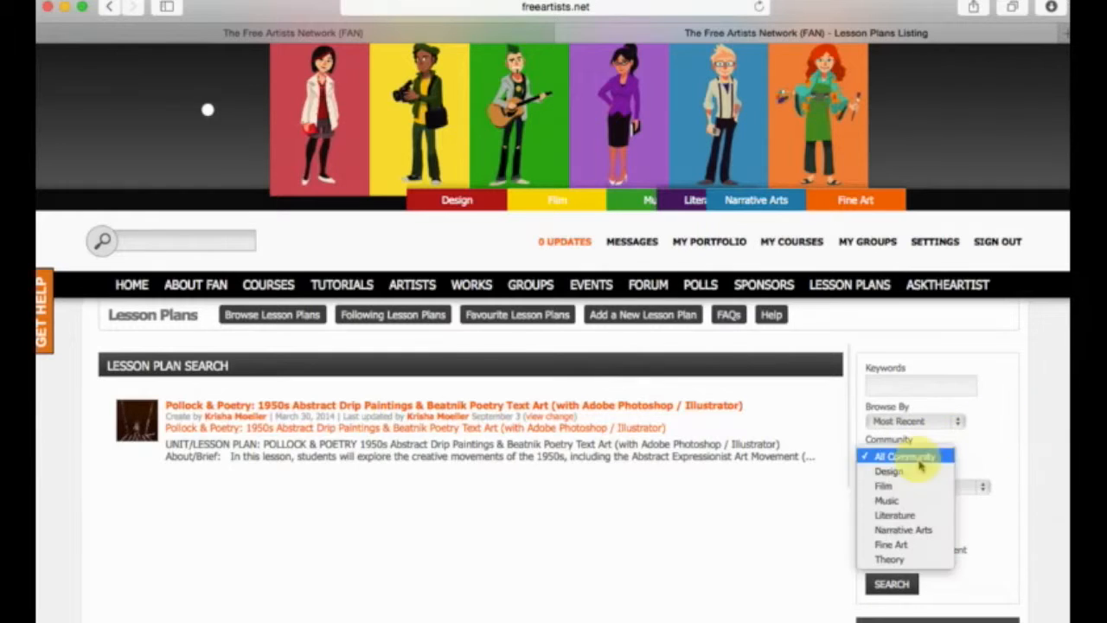
pyautogui.click(899, 544)
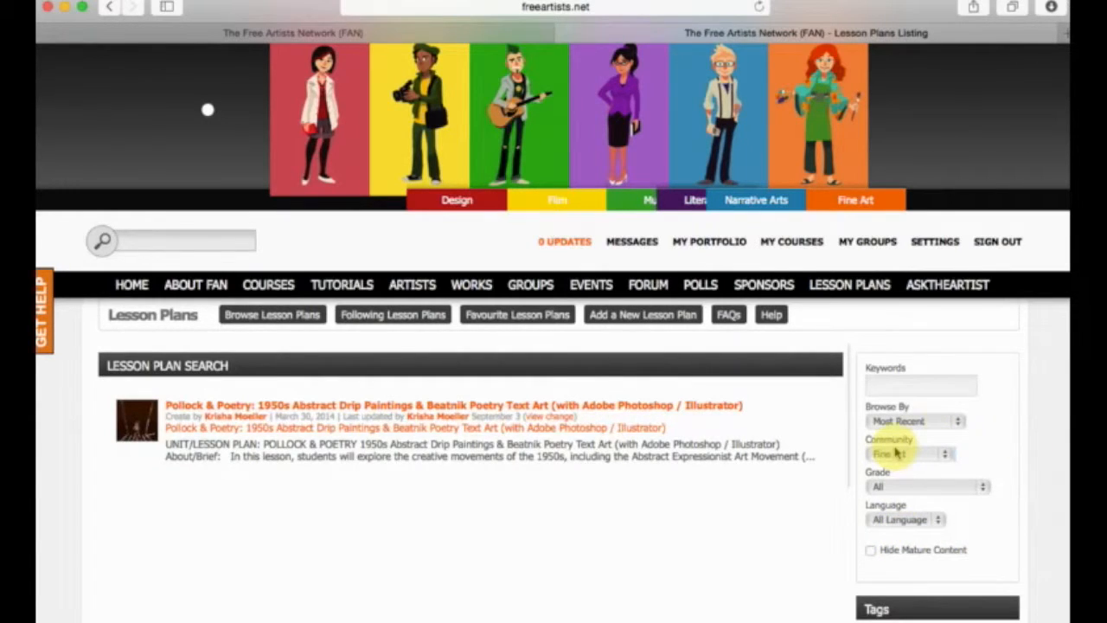
pyautogui.click(919, 488)
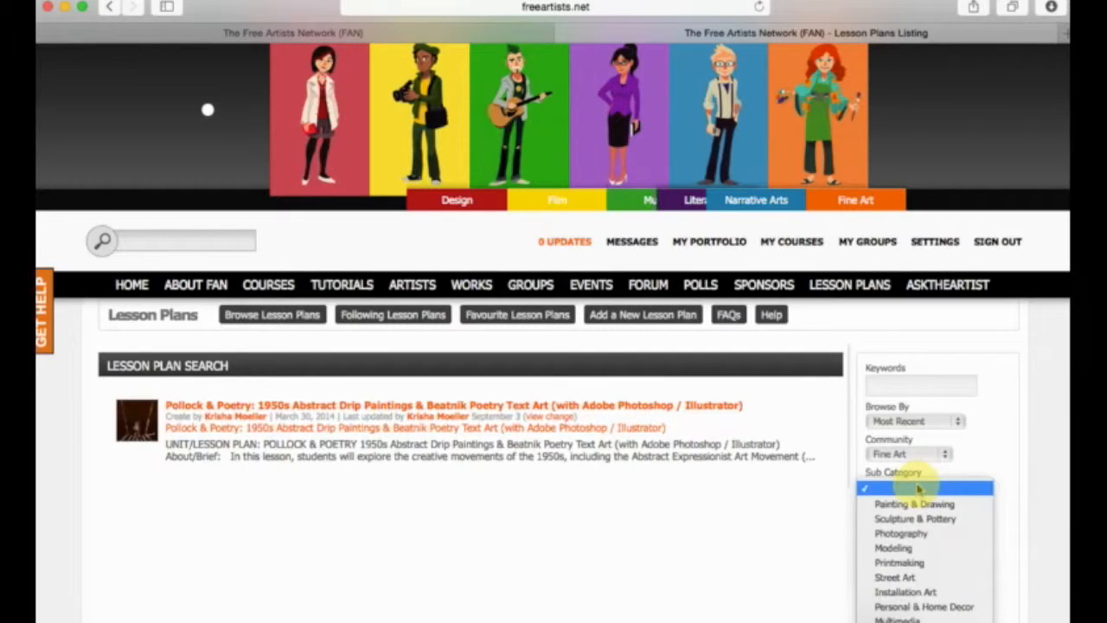
pyautogui.click(908, 486)
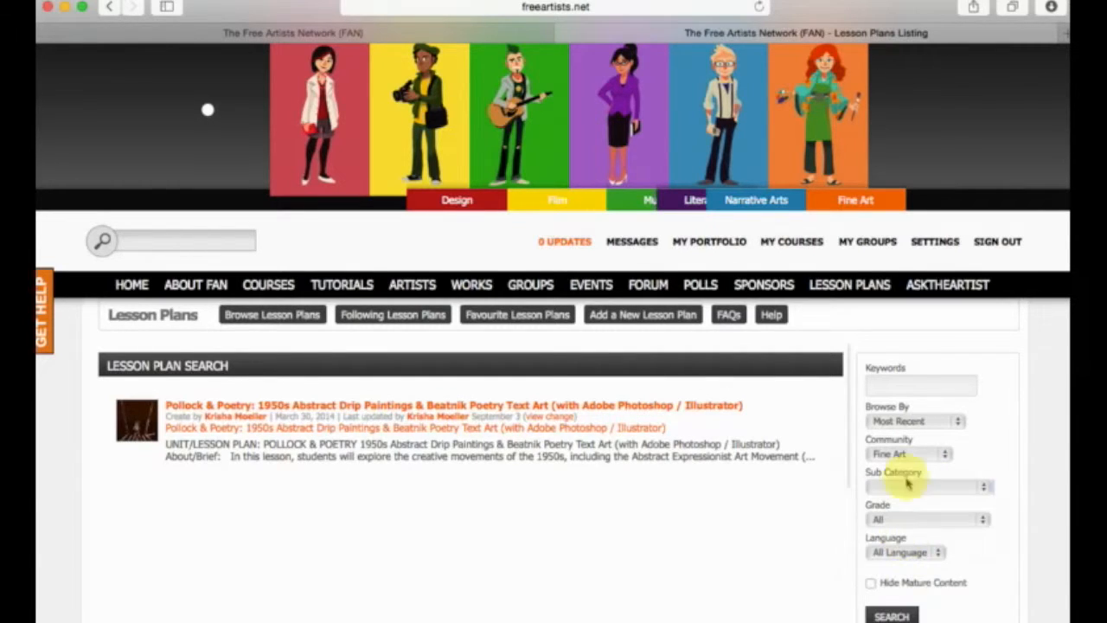
pyautogui.click(907, 485)
pyautogui.click(917, 471)
pyautogui.click(953, 492)
# Review the search's Grade and Language options, keeping All and All Language, and enable Hide Mature Content.
pyautogui.click(918, 528)
pyautogui.click(911, 524)
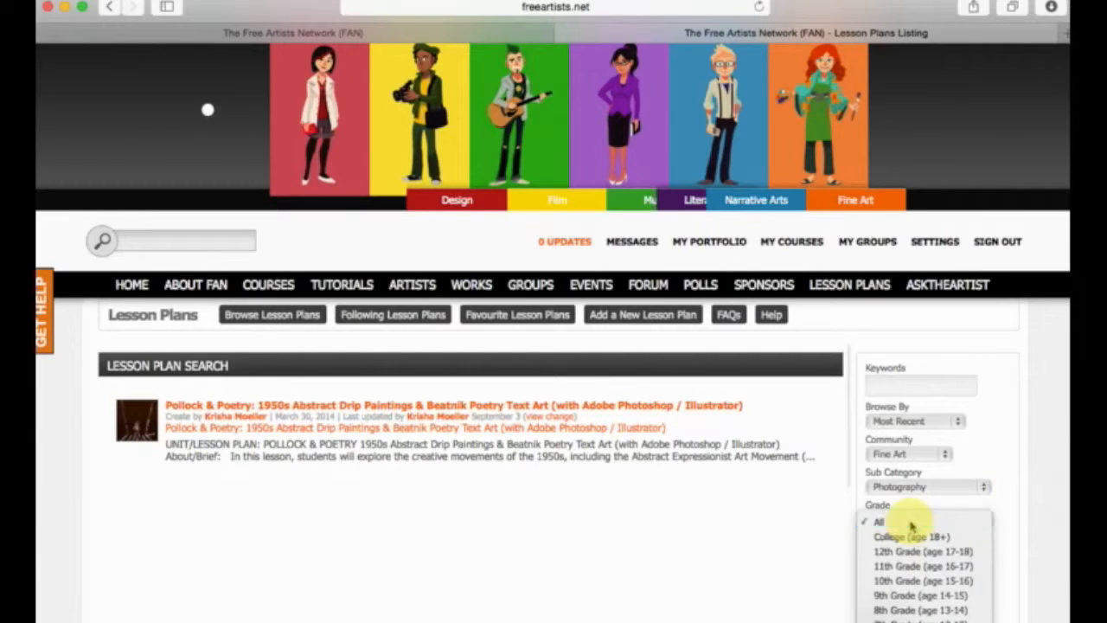
pyautogui.click(908, 525)
pyautogui.click(908, 555)
pyautogui.click(1009, 557)
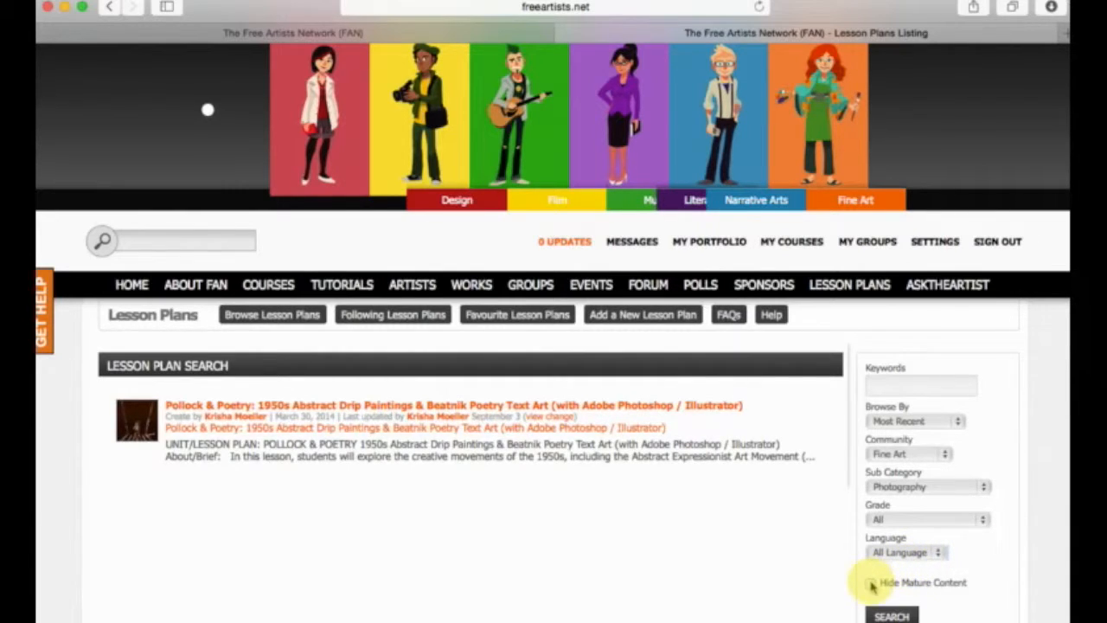
pyautogui.click(871, 584)
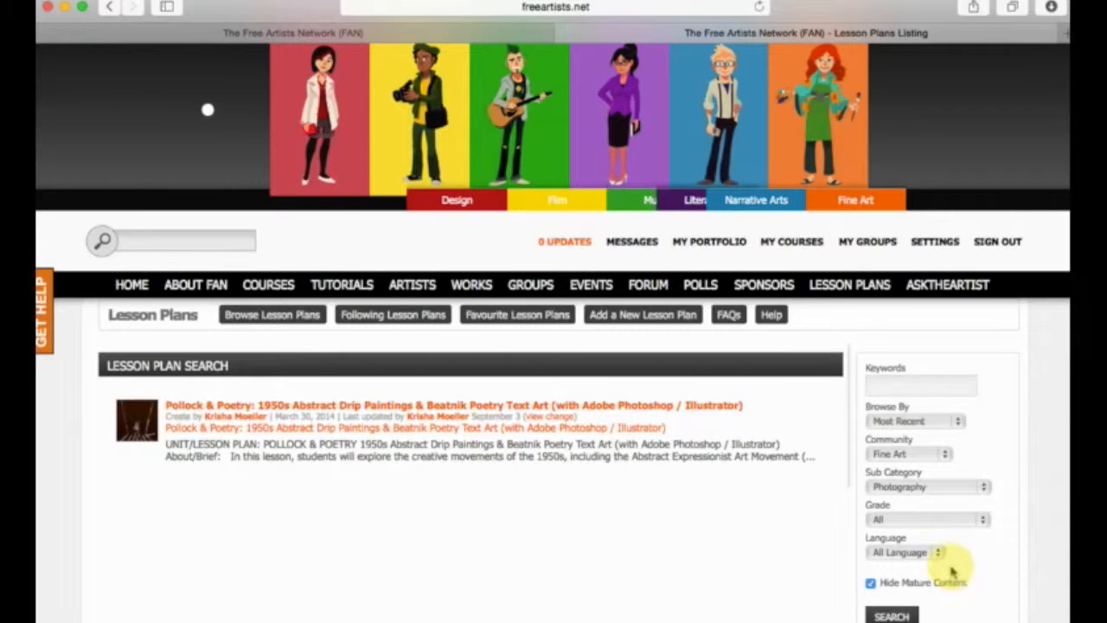
pyautogui.click(922, 518)
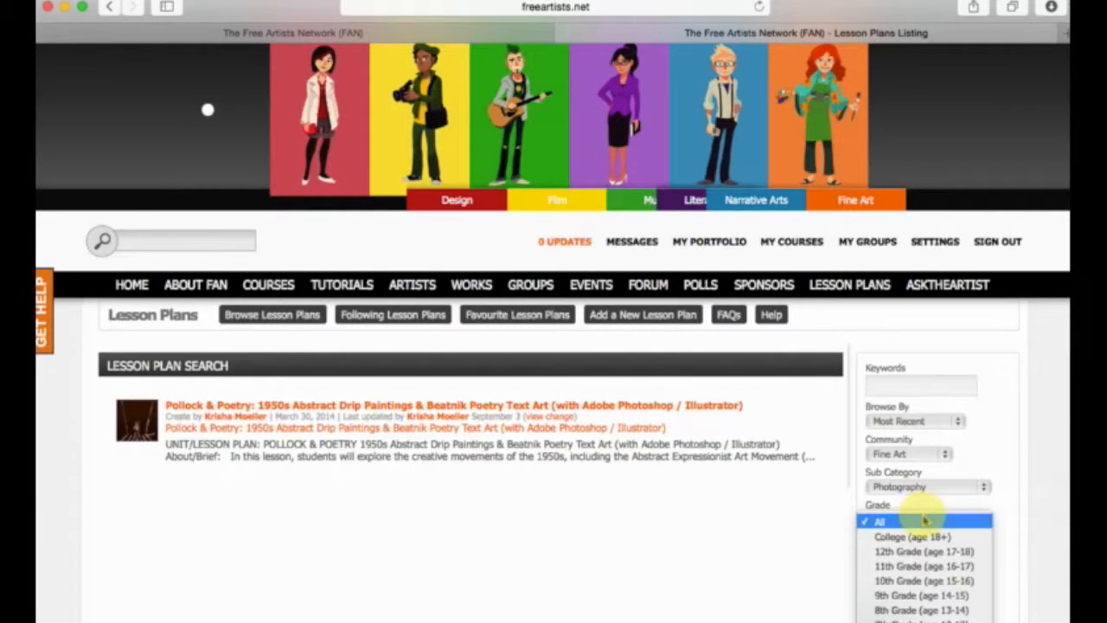
pyautogui.click(1007, 531)
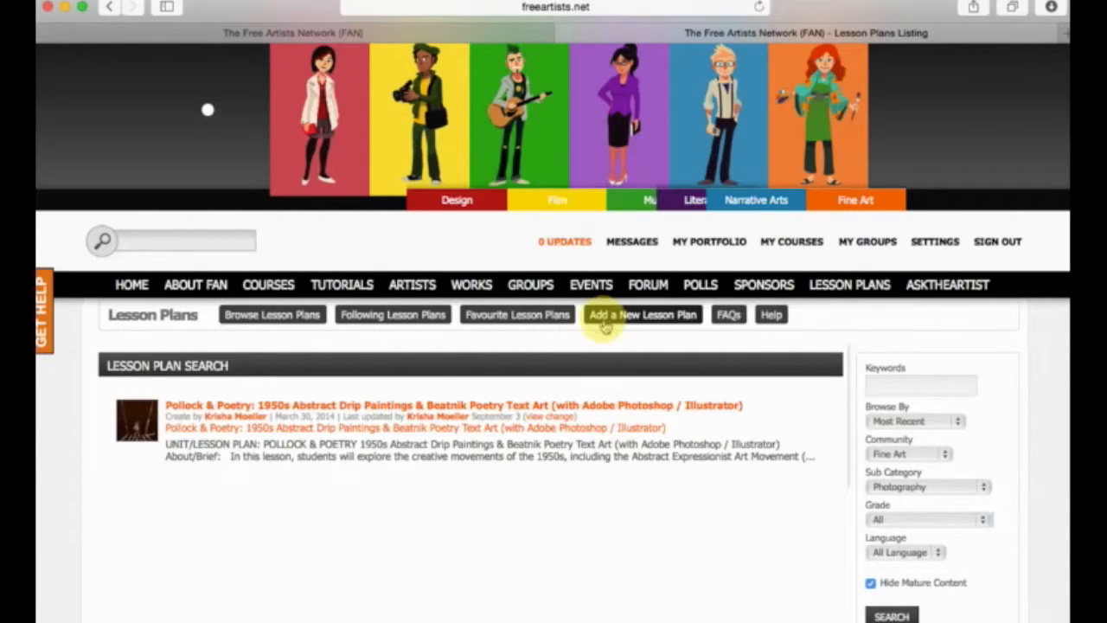
# Open the Pollock & Poetry lesson plan and look over its content standards, brief and general steps.
pyautogui.click(392, 407)
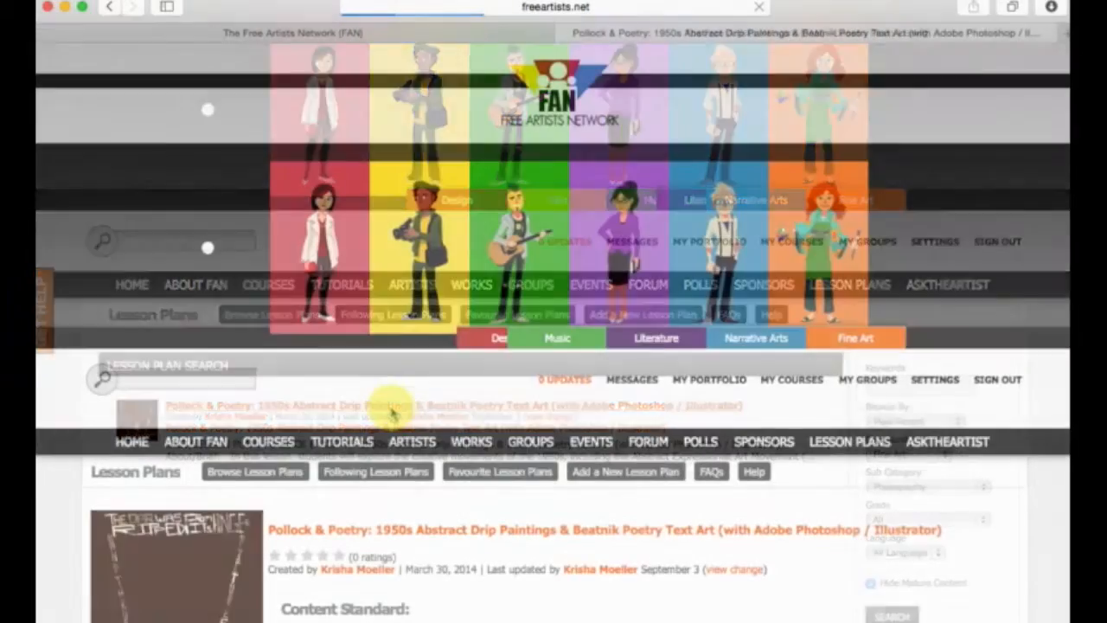
pyautogui.scroll(-3, 392, 406)
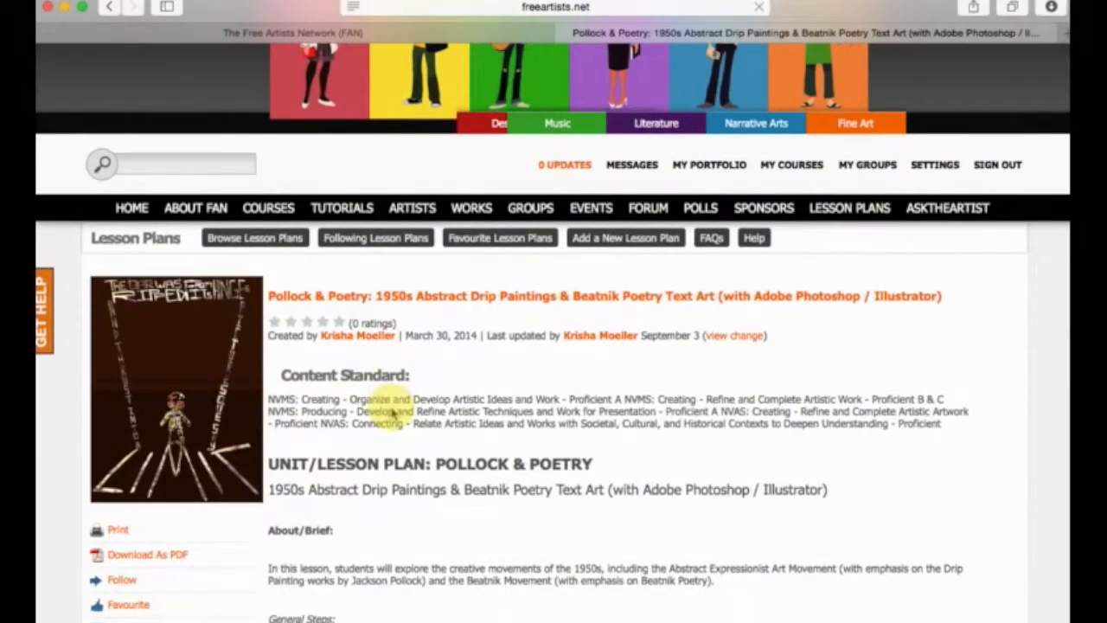
pyautogui.scroll(-3, 392, 413)
pyautogui.scroll(2, 392, 413)
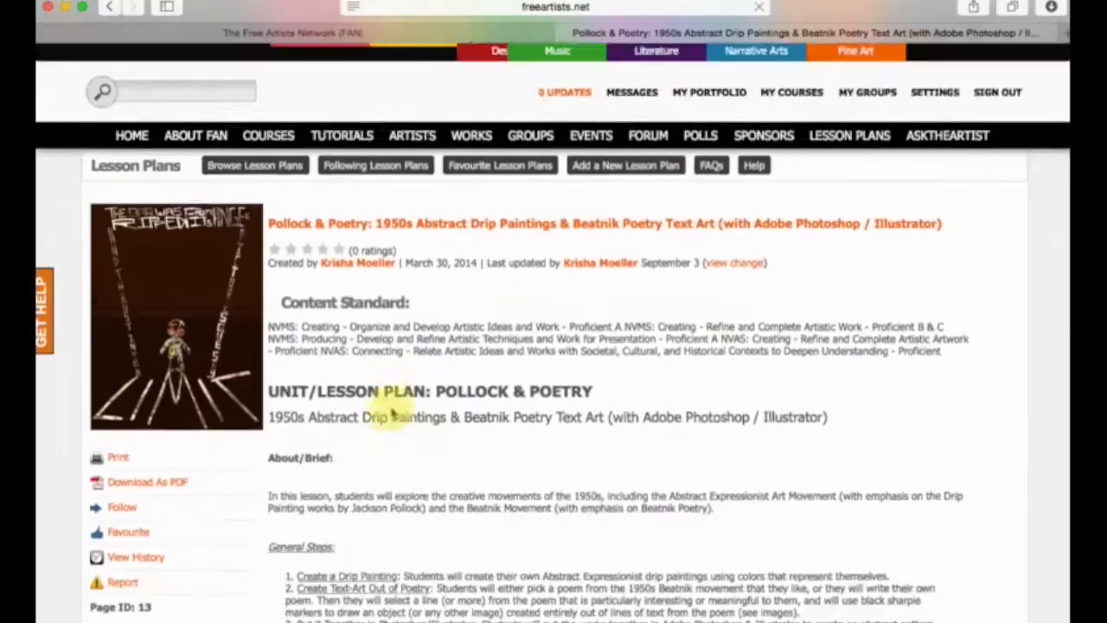
pyautogui.scroll(-3, 391, 413)
pyautogui.scroll(1, 392, 413)
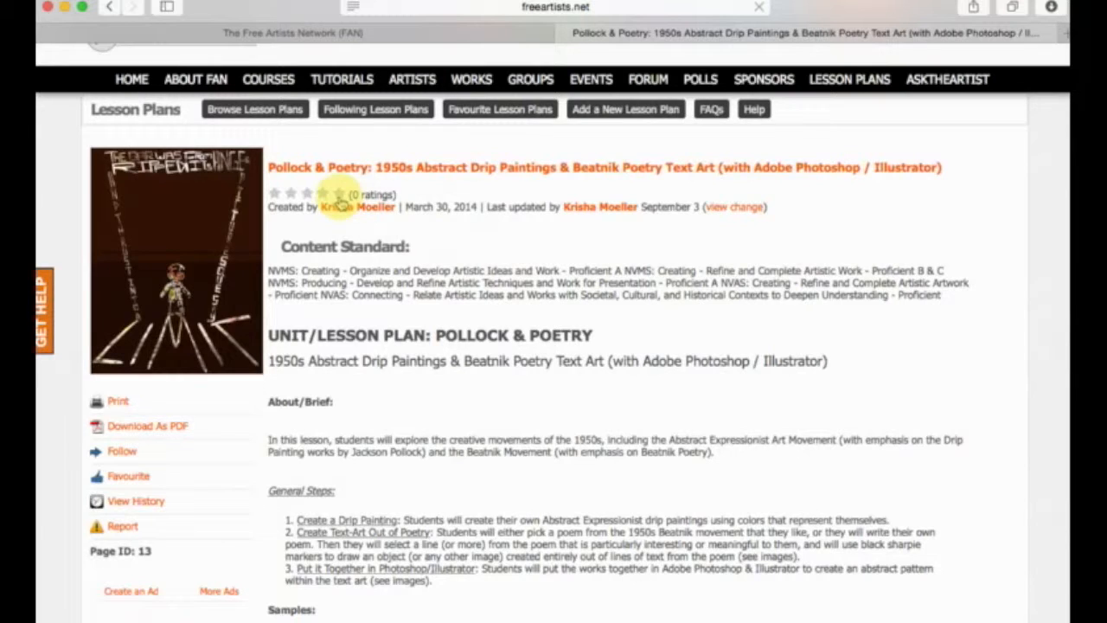
# Give the Pollock & Poetry lesson plan a five-star rating.
pyautogui.click(341, 195)
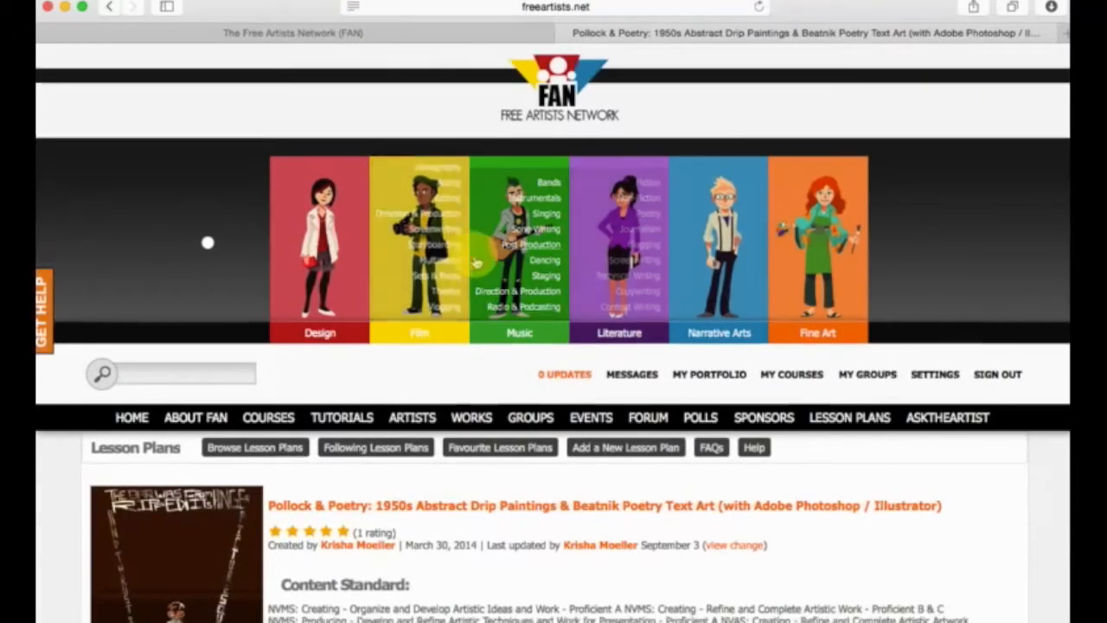
pyautogui.scroll(-10, 475, 261)
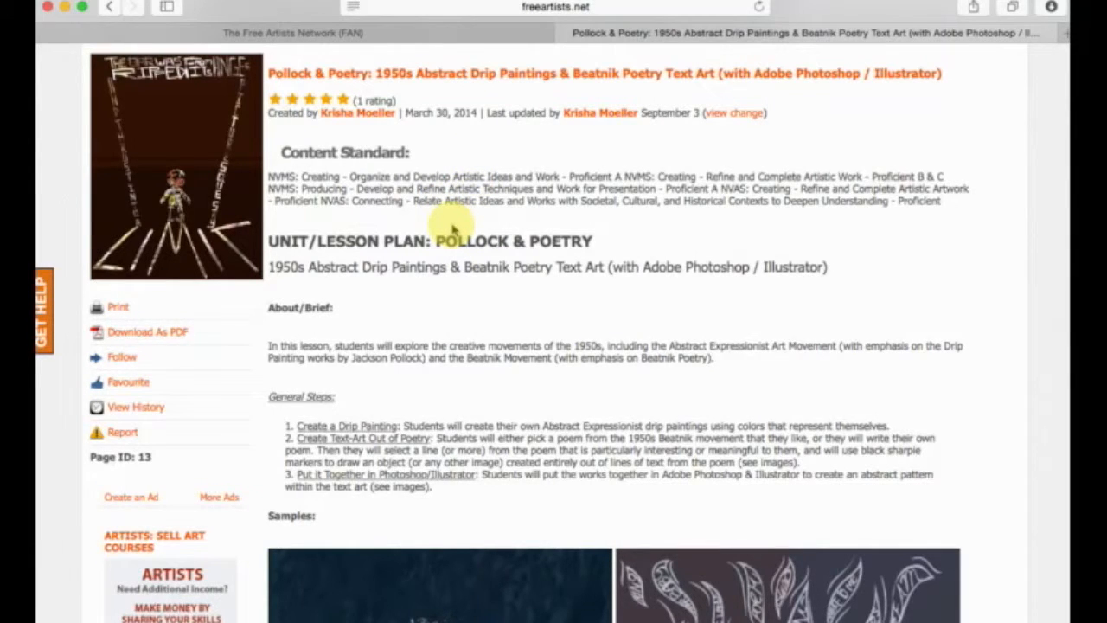
pyautogui.scroll(3, 452, 229)
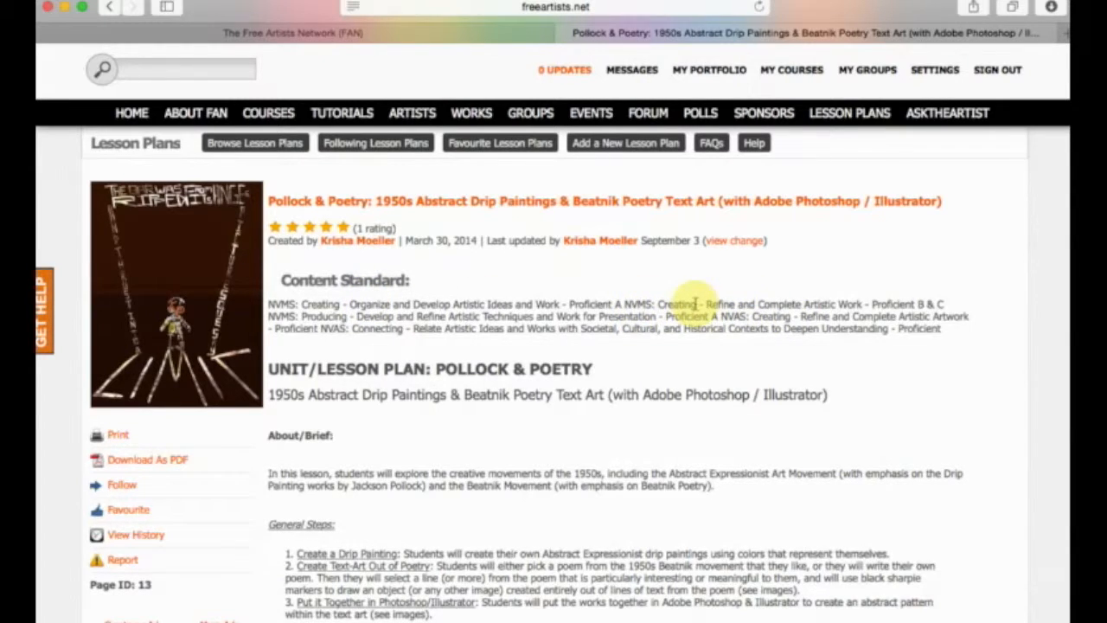
# Read through the lesson plan's brief, sample artworks, interdisciplinary concepts, time, grades and materials list.
pyautogui.scroll(-2, 683, 299)
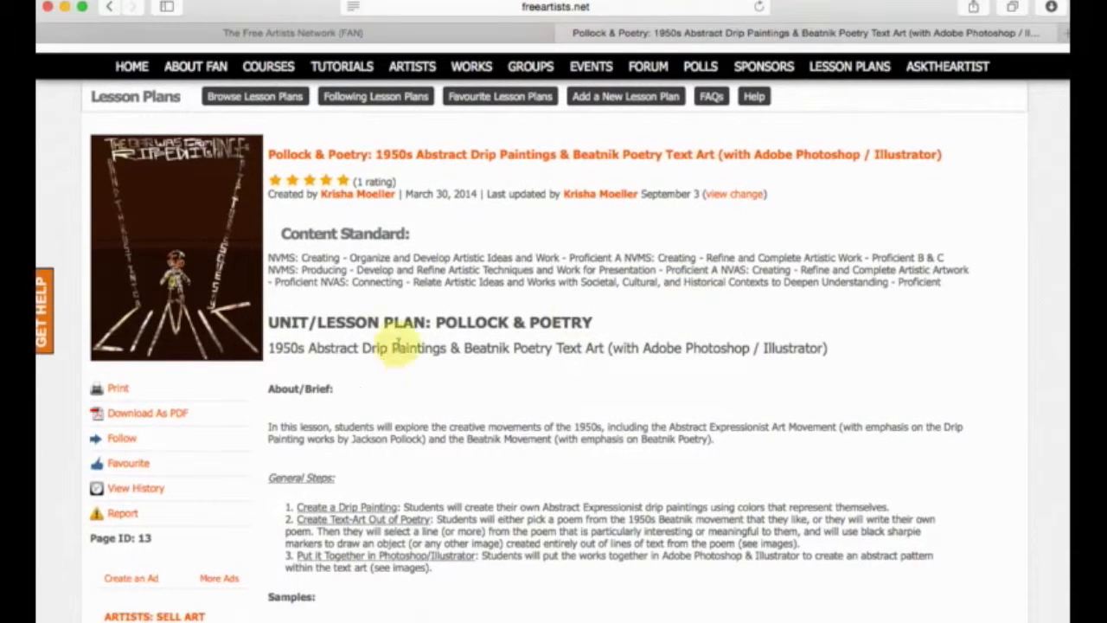
pyautogui.scroll(-3, 411, 307)
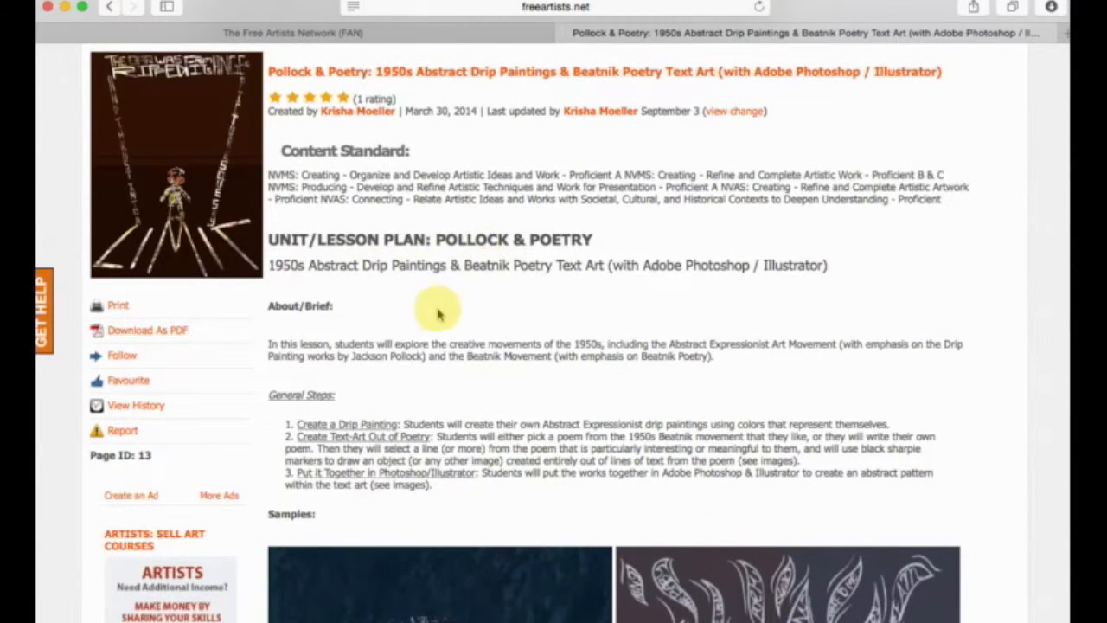
pyautogui.scroll(-3, 440, 311)
pyautogui.scroll(-3, 363, 218)
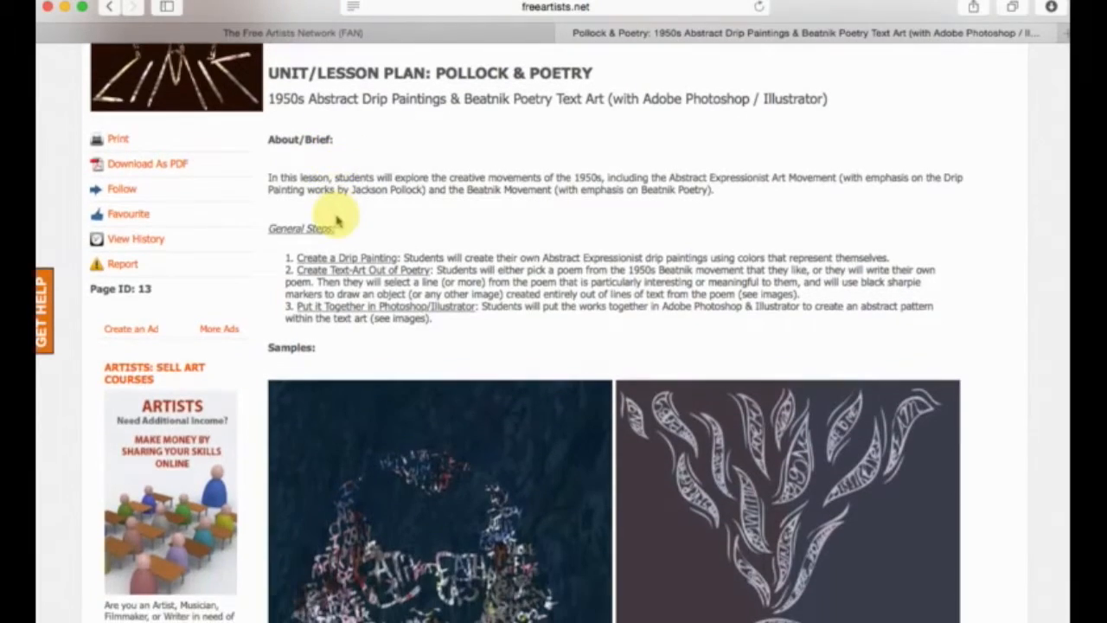
pyautogui.scroll(-10, 421, 344)
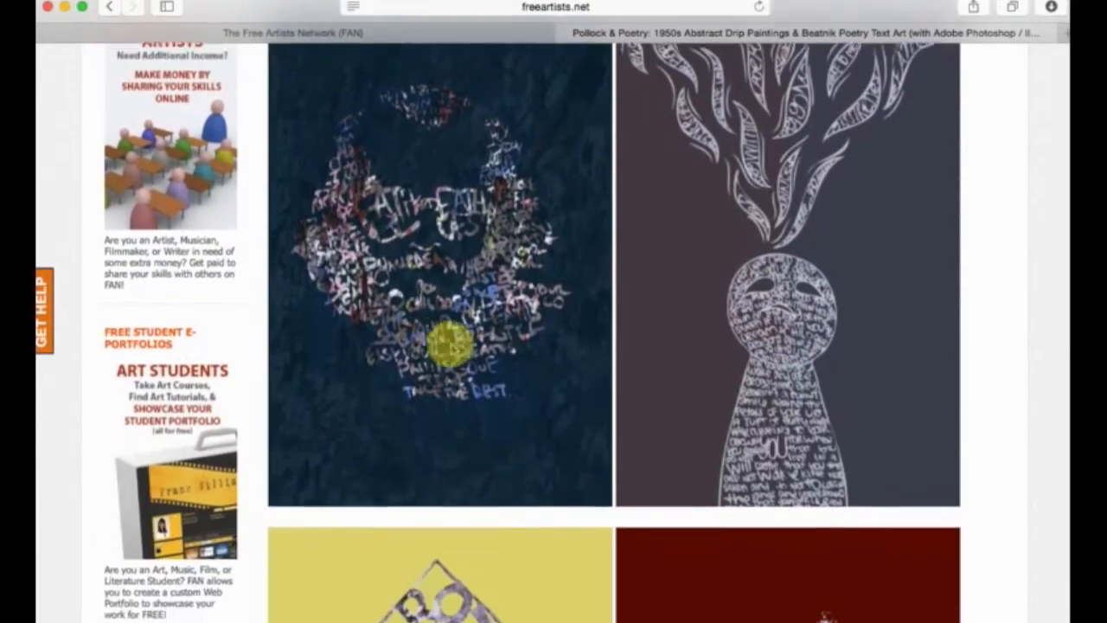
pyautogui.scroll(-18, 558, 330)
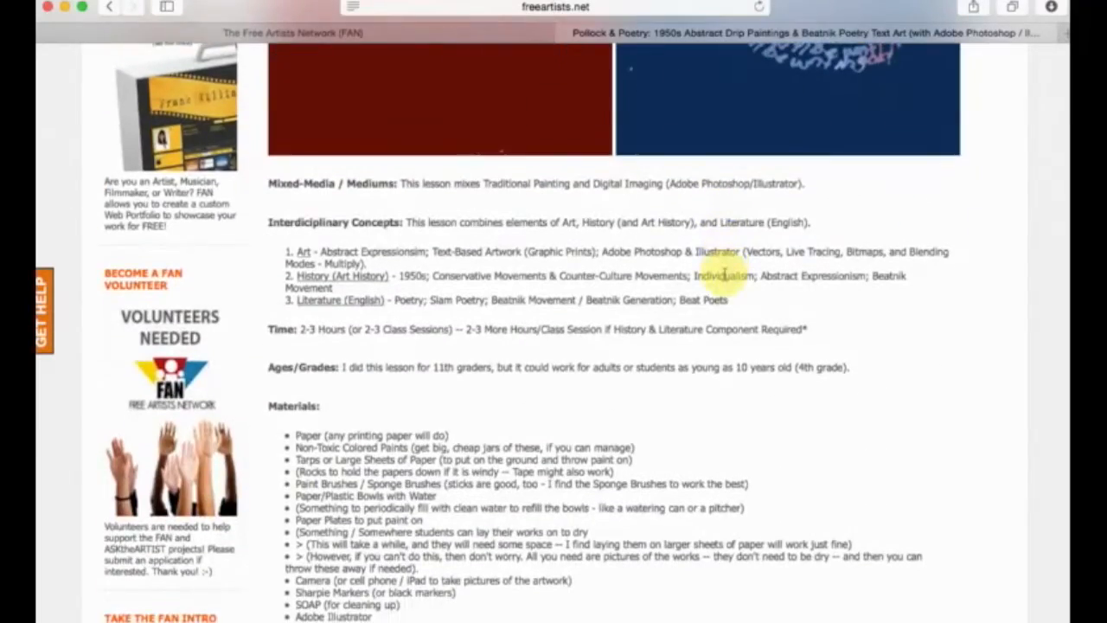
pyautogui.scroll(-7, 725, 275)
pyautogui.scroll(-20, 593, 341)
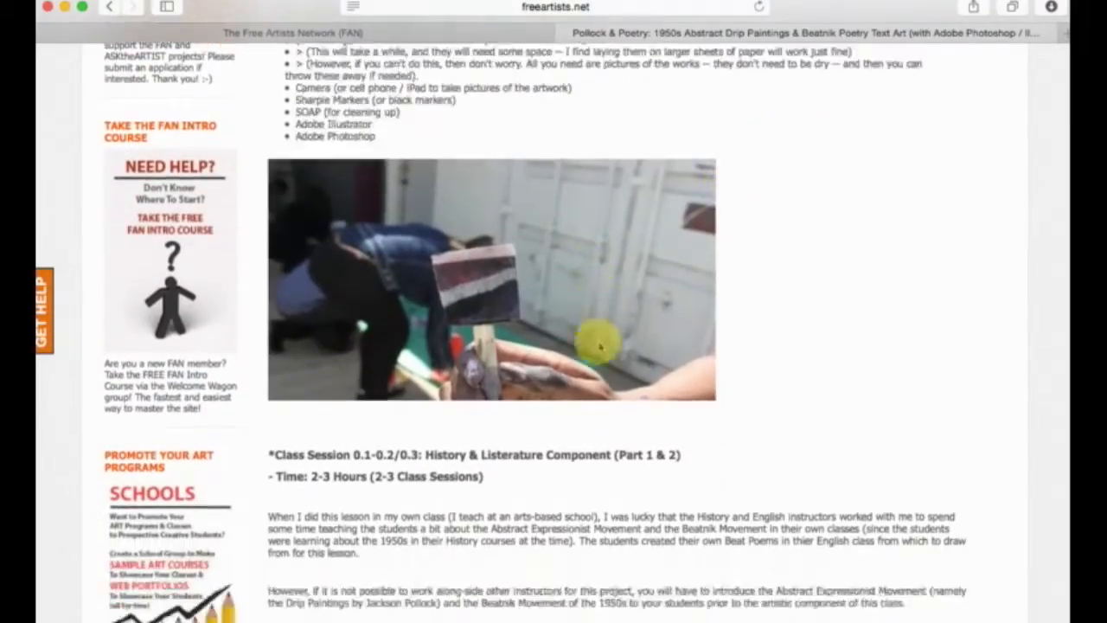
# Look through the class session instructions, from photographing the paintings to the Illustrator Image Trace and Photoshop layer steps.
pyautogui.scroll(-1, 580, 346)
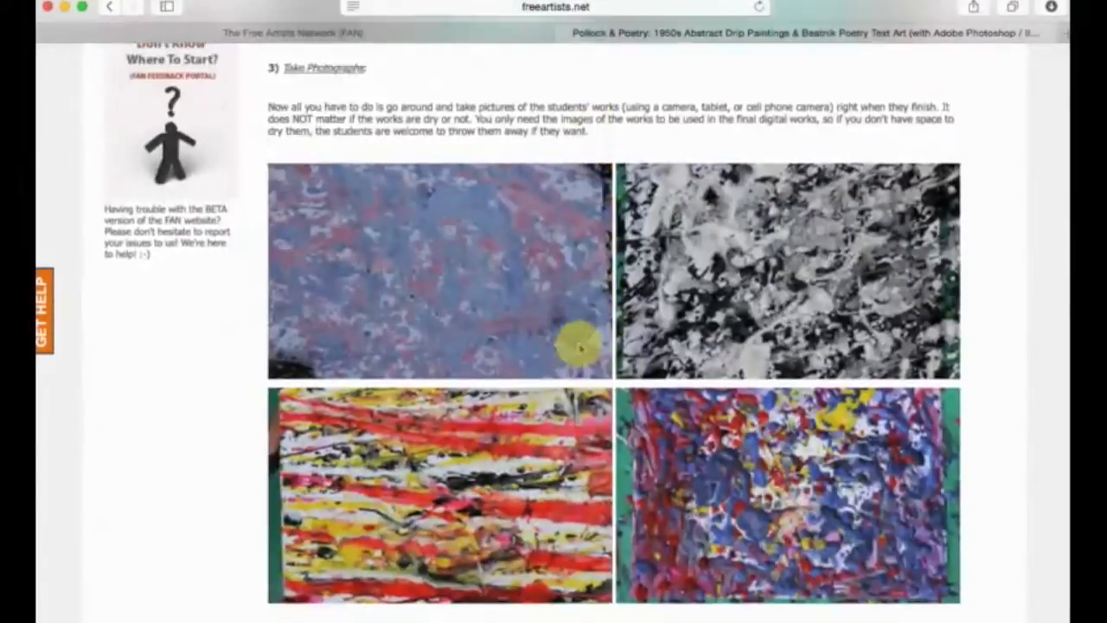
pyautogui.scroll(8, 580, 346)
pyautogui.scroll(-12, 581, 350)
pyautogui.scroll(-15, 581, 353)
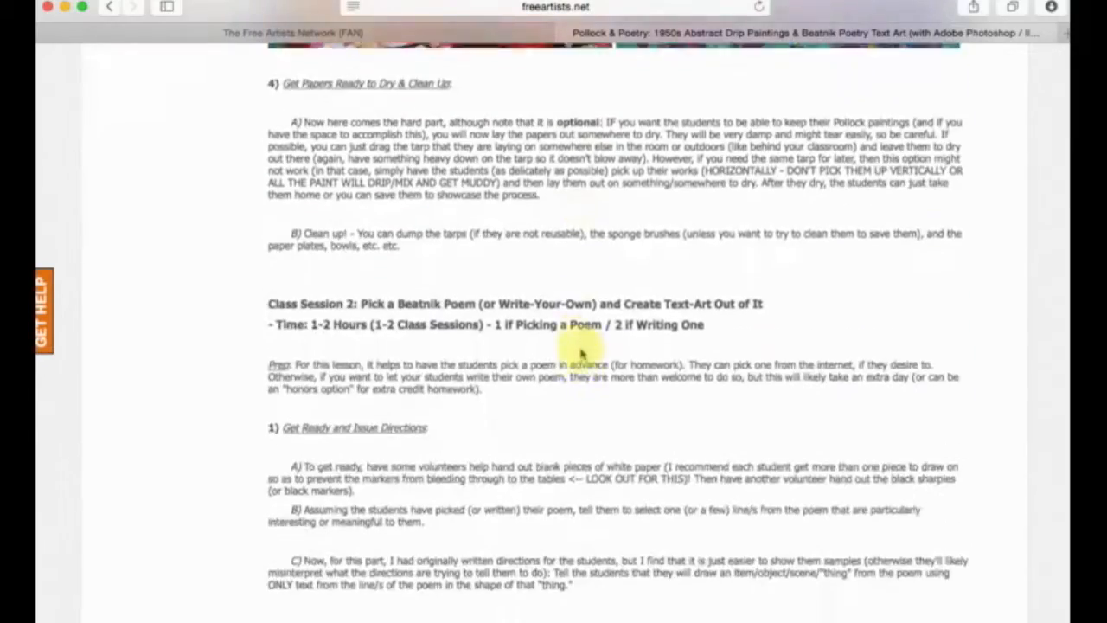
pyautogui.scroll(1, 581, 353)
pyautogui.scroll(-14, 582, 353)
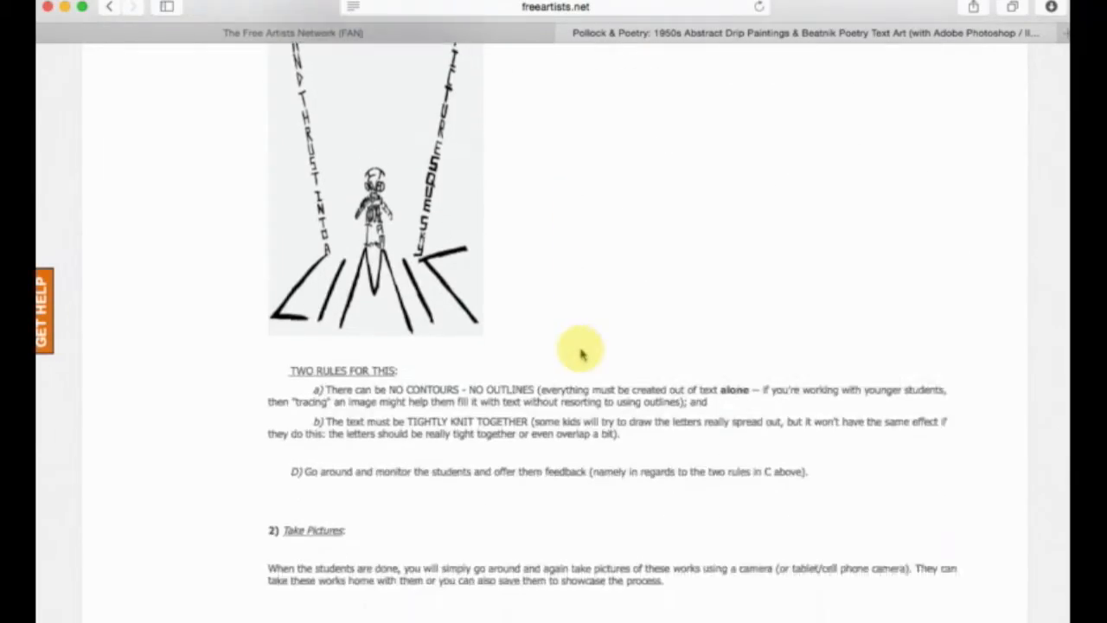
pyautogui.scroll(-15, 385, 319)
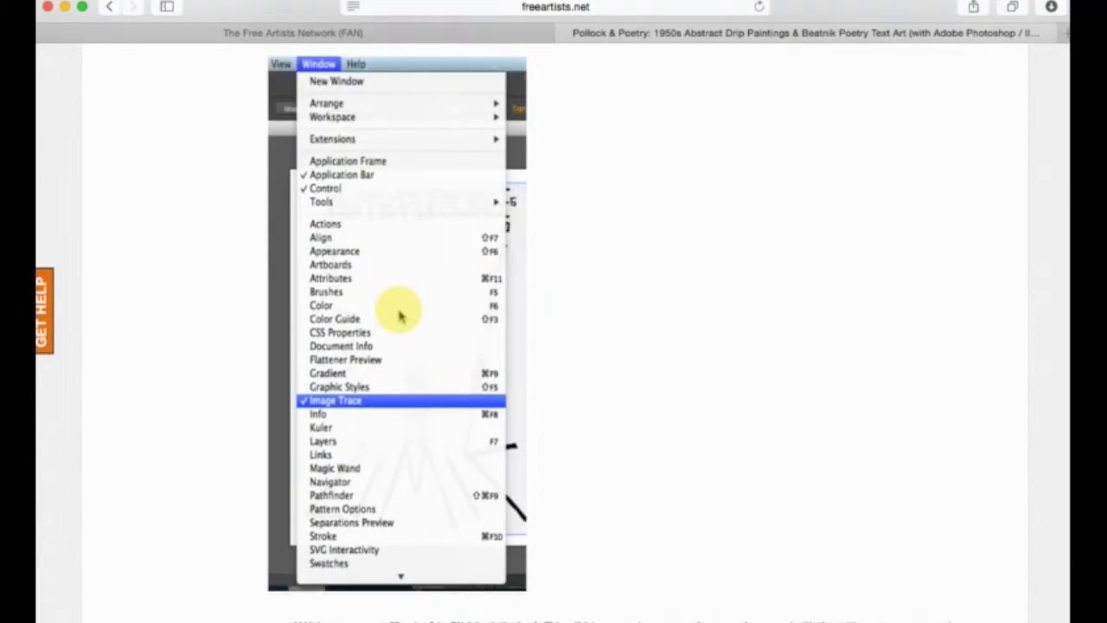
pyautogui.scroll(-15, 399, 316)
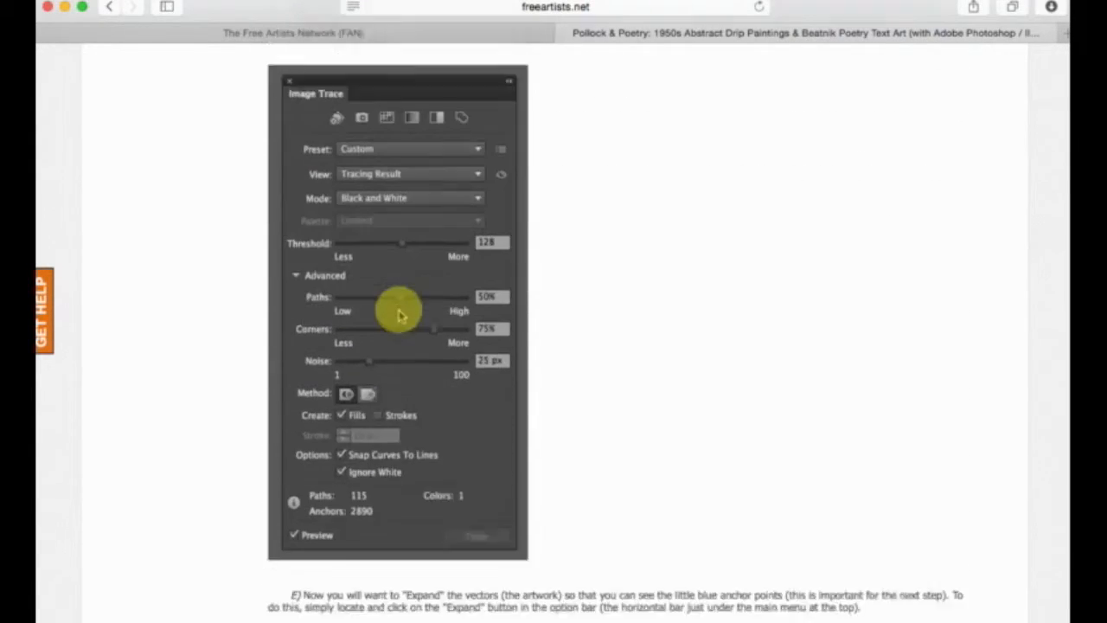
pyautogui.scroll(-20, 398, 312)
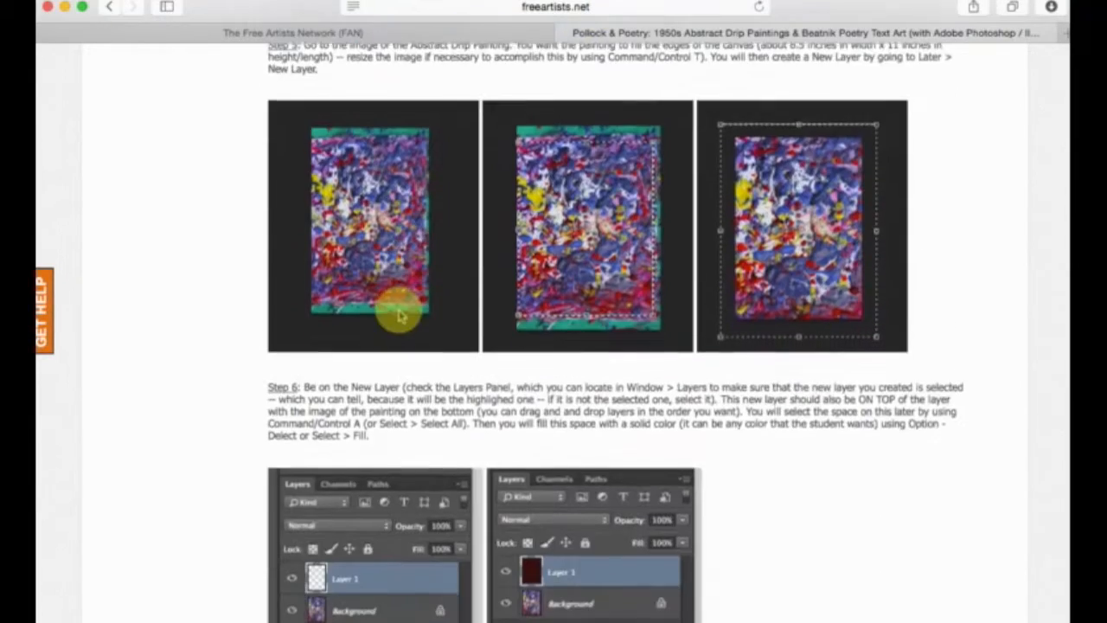
# Examine the lesson plan's attached files list and the finished artwork image above it.
pyautogui.scroll(-10, 399, 317)
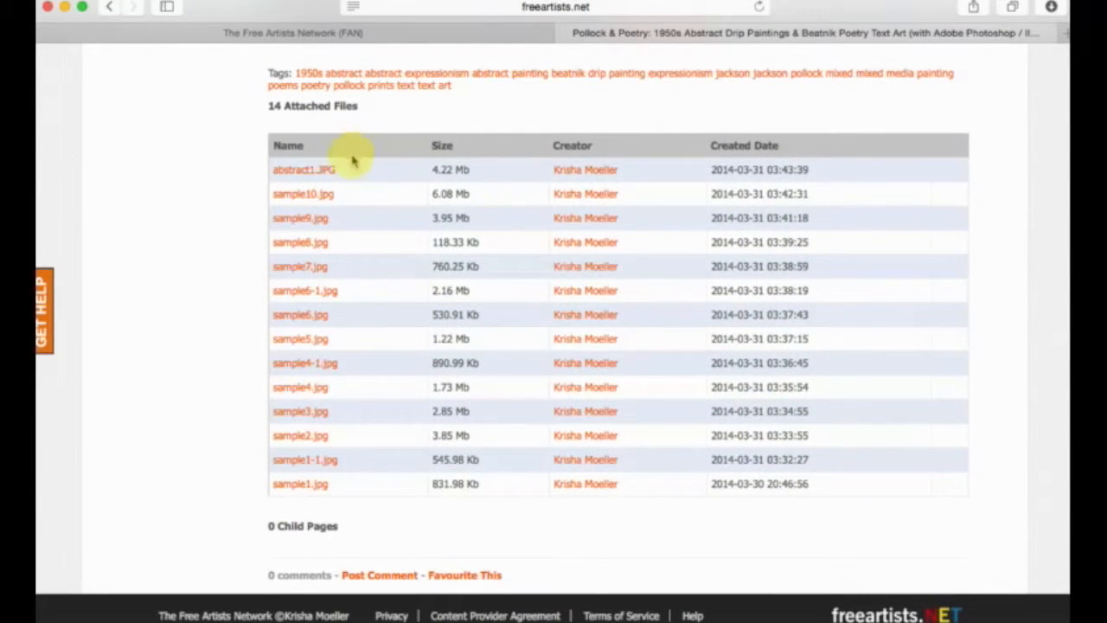
pyautogui.scroll(2, 333, 171)
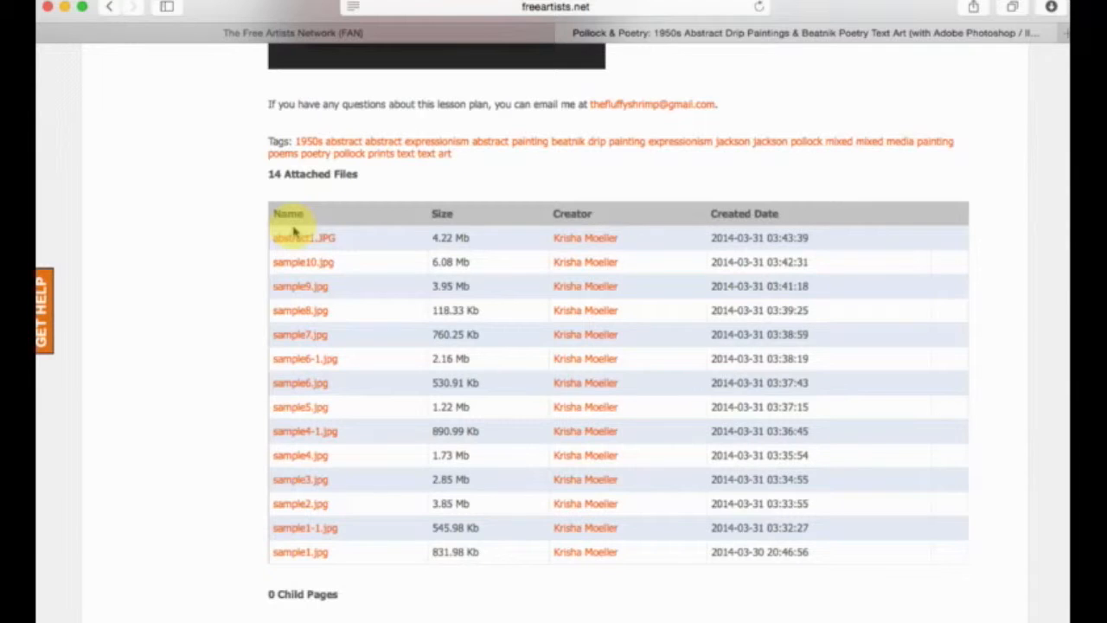
pyautogui.scroll(20, 294, 229)
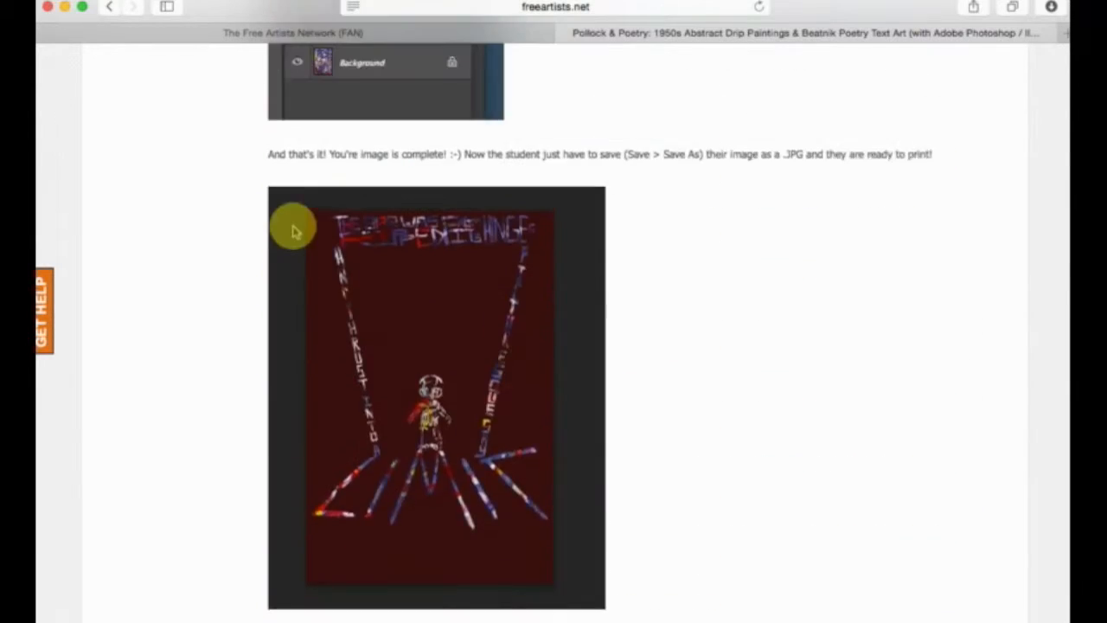
pyautogui.scroll(-20, 439, 346)
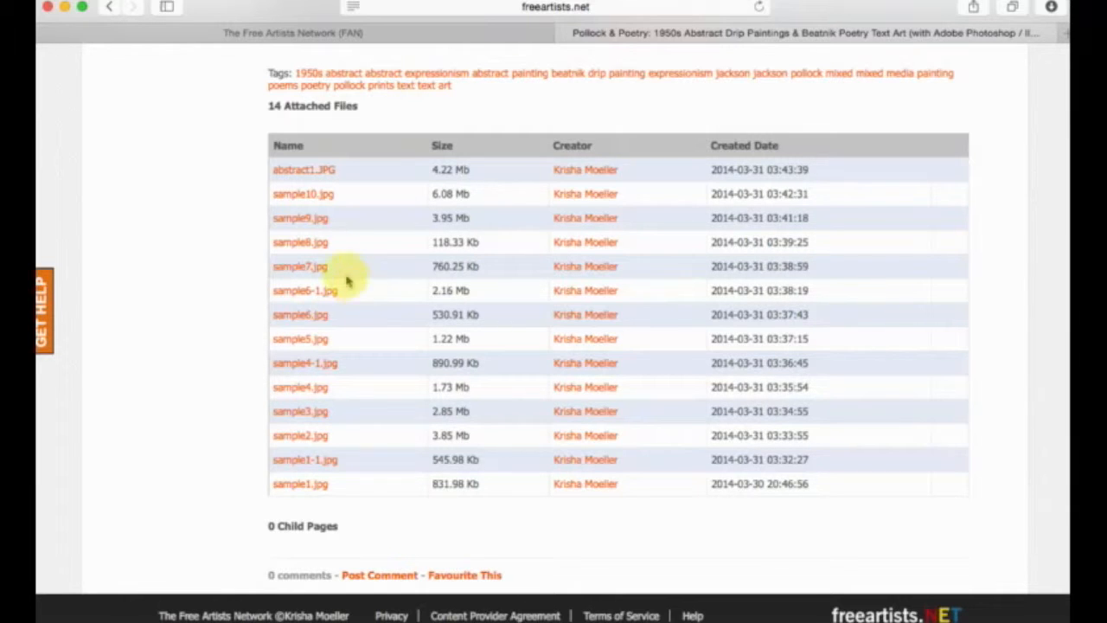
# Go back to the lesson plan's introduction and review its content standards, brief, general steps and Samples heading.
pyautogui.scroll(8, 296, 456)
pyautogui.scroll(10, 339, 446)
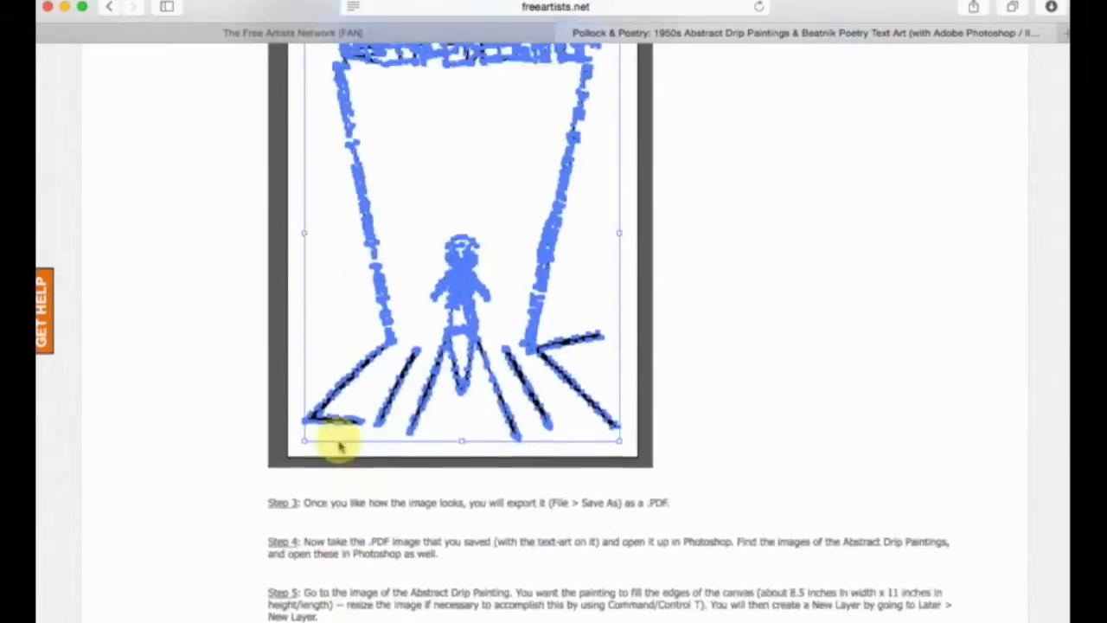
pyautogui.scroll(15, 340, 446)
pyautogui.scroll(-15, 340, 445)
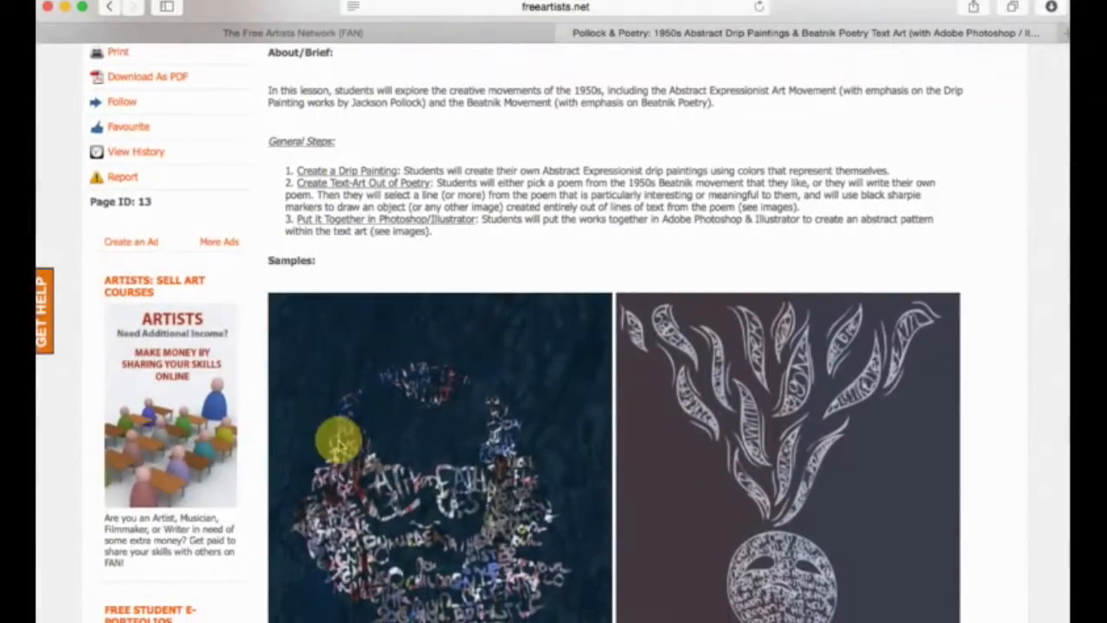
pyautogui.scroll(8, 340, 446)
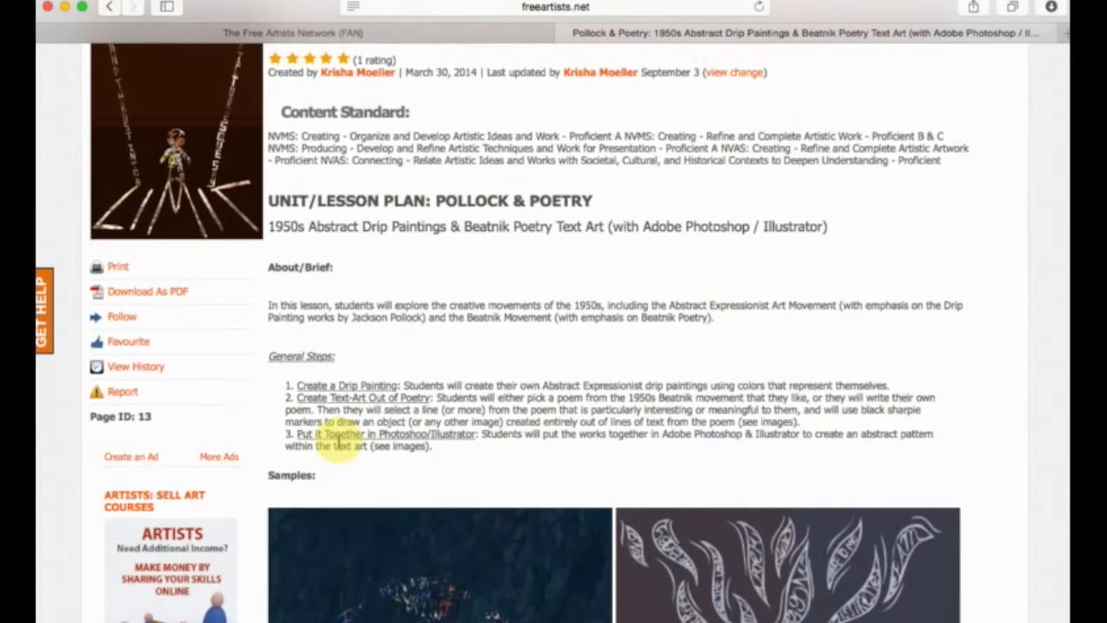
pyautogui.scroll(1, 340, 442)
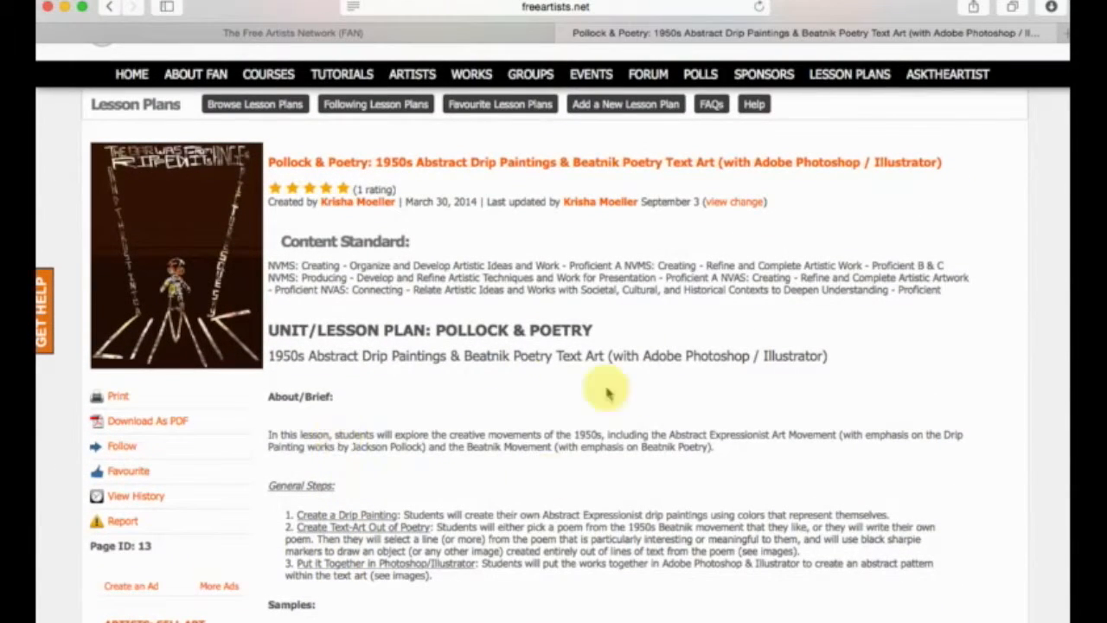
pyautogui.scroll(-5, 521, 346)
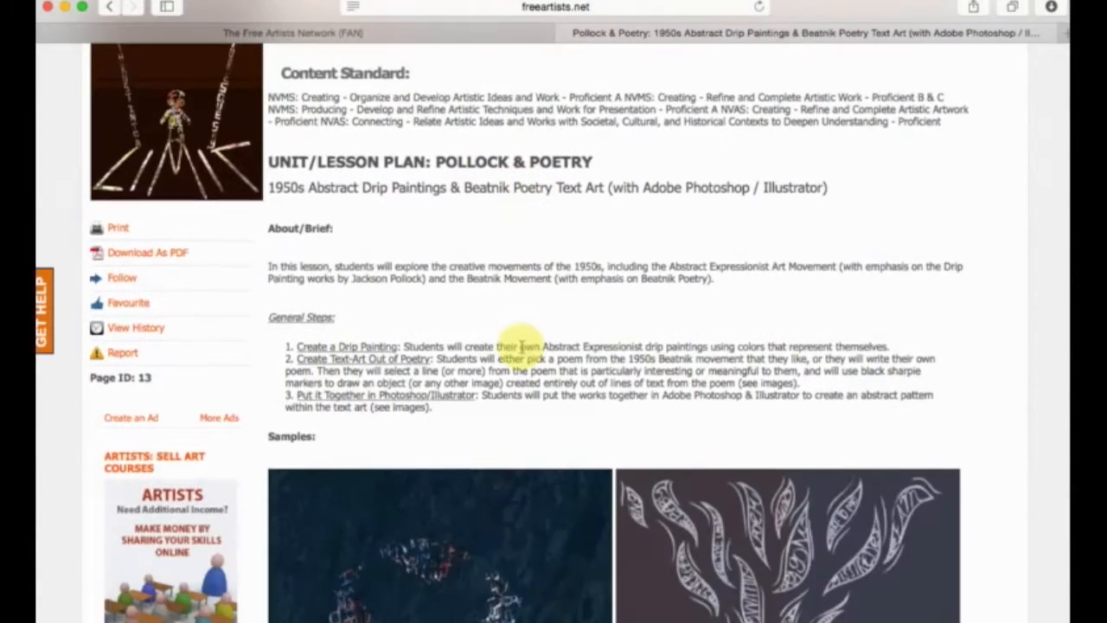
pyautogui.scroll(2, 381, 293)
pyautogui.moveTo(269, 264); pyautogui.dragTo(350, 283)
pyautogui.click(338, 354)
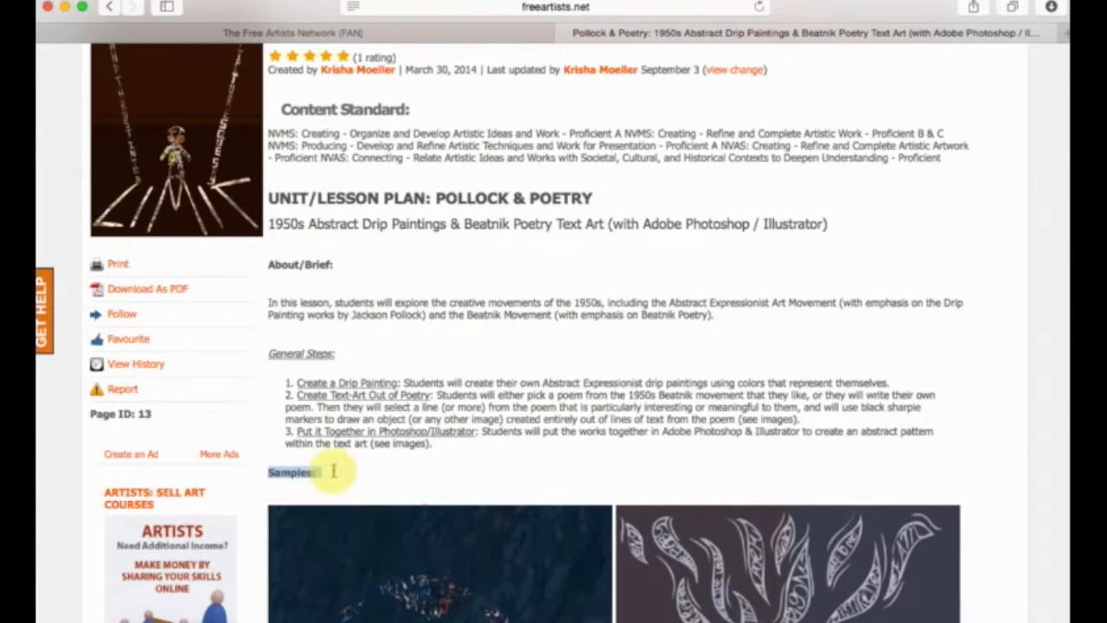
# Review the sample artworks, the materials list, and the drip painting session's directions, photos and clean-up instructions.
pyautogui.scroll(-10, 366, 445)
pyautogui.scroll(-18, 497, 373)
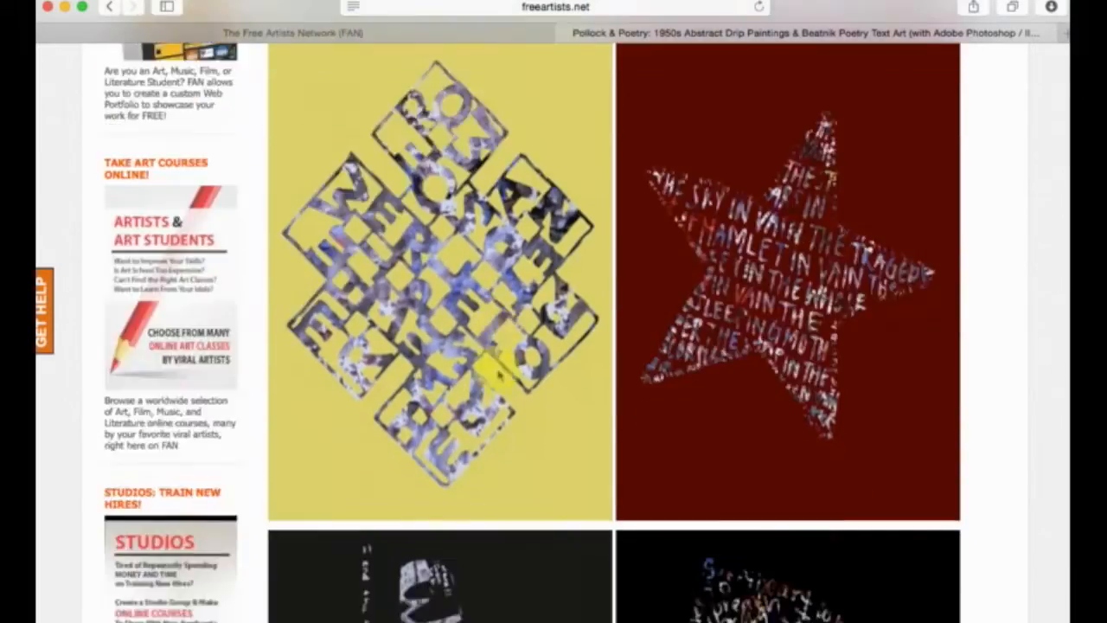
pyautogui.scroll(-14, 498, 374)
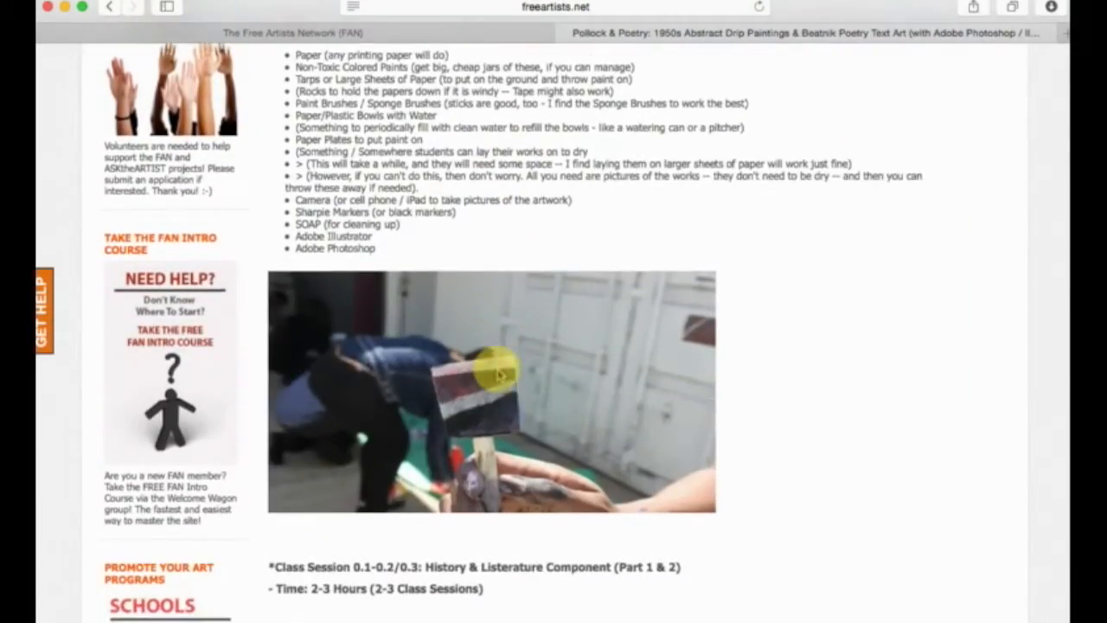
pyautogui.scroll(-18, 499, 374)
pyautogui.scroll(-2, 697, 346)
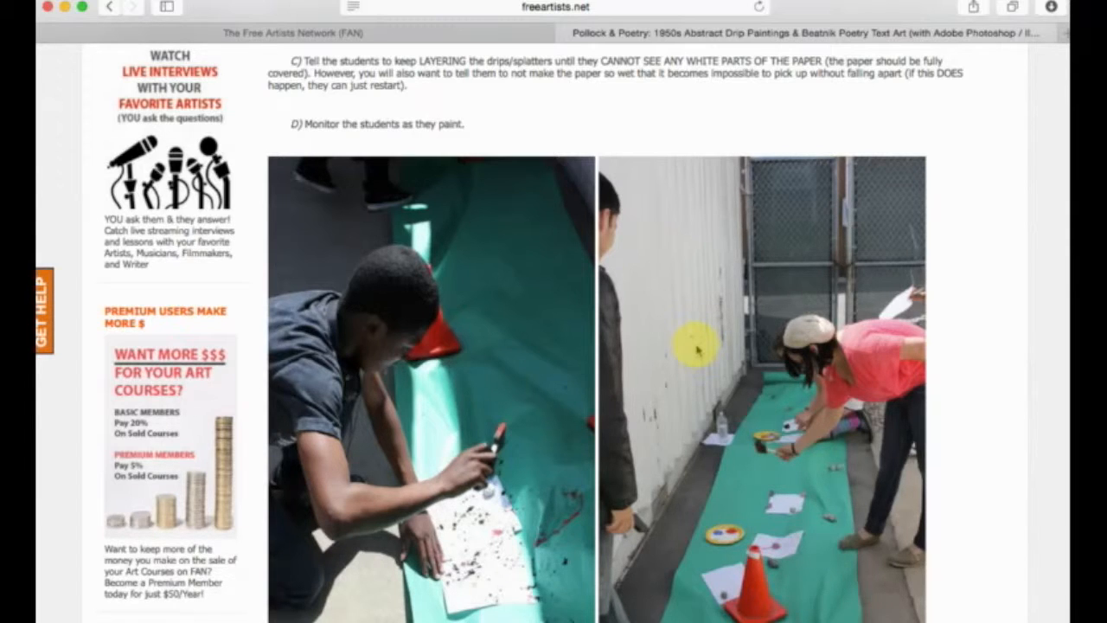
pyautogui.scroll(-10, 697, 348)
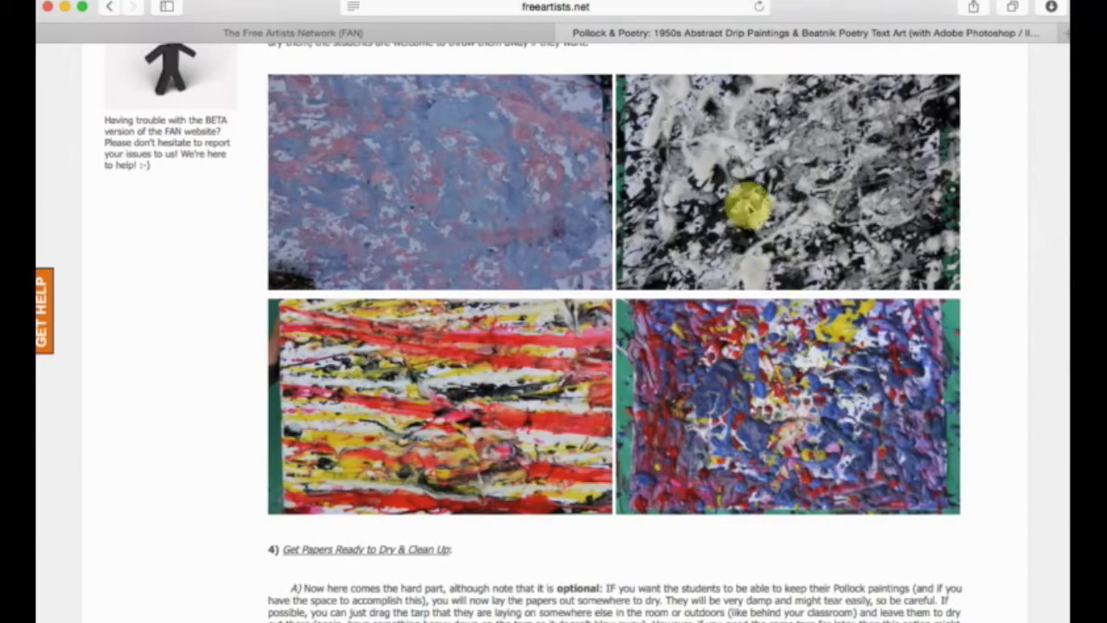
pyautogui.scroll(-15, 656, 186)
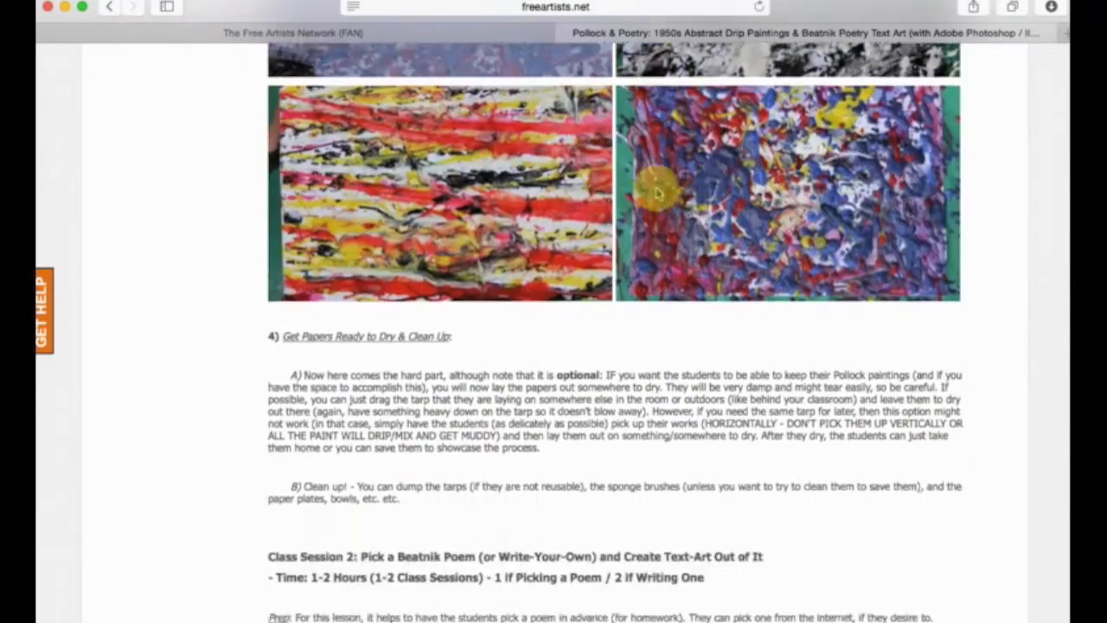
# Skim the Illustrator and Photoshop instructions, and revisit the painting directions, materials and samples at the start of the lesson plan.
pyautogui.scroll(-20, 656, 191)
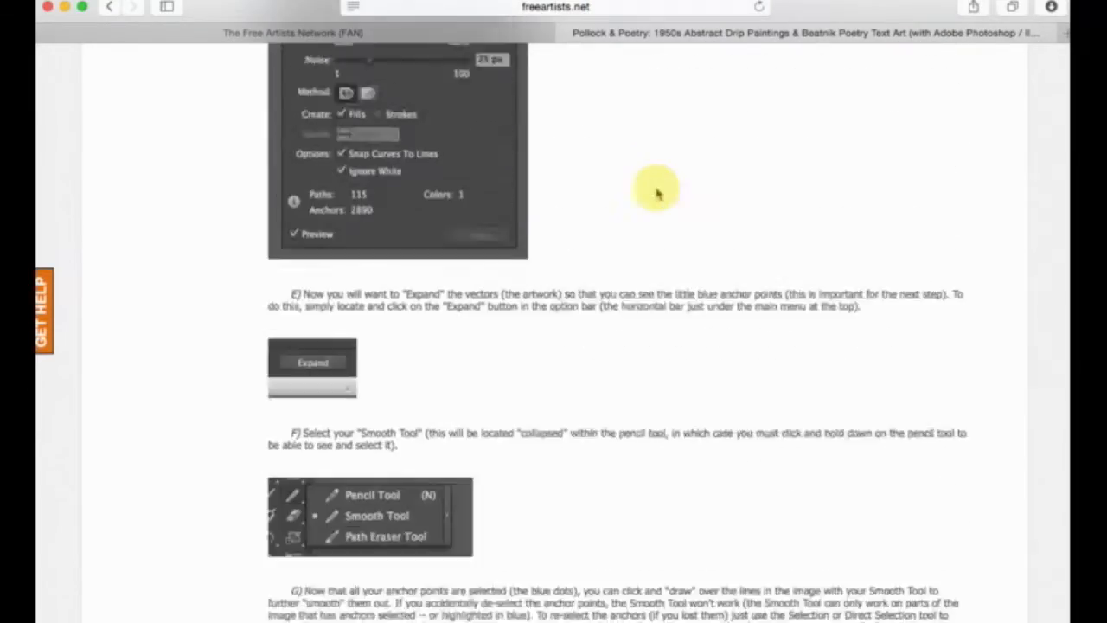
pyautogui.scroll(-20, 655, 192)
pyautogui.scroll(20, 656, 192)
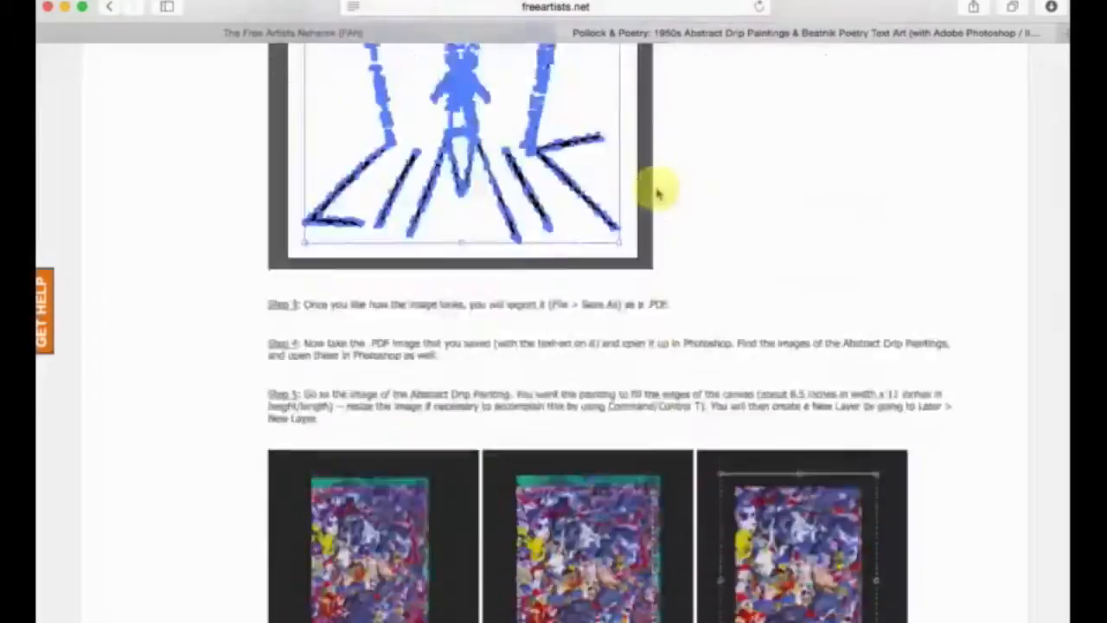
pyautogui.scroll(20, 655, 192)
pyautogui.scroll(-6, 656, 192)
pyautogui.scroll(2, 656, 192)
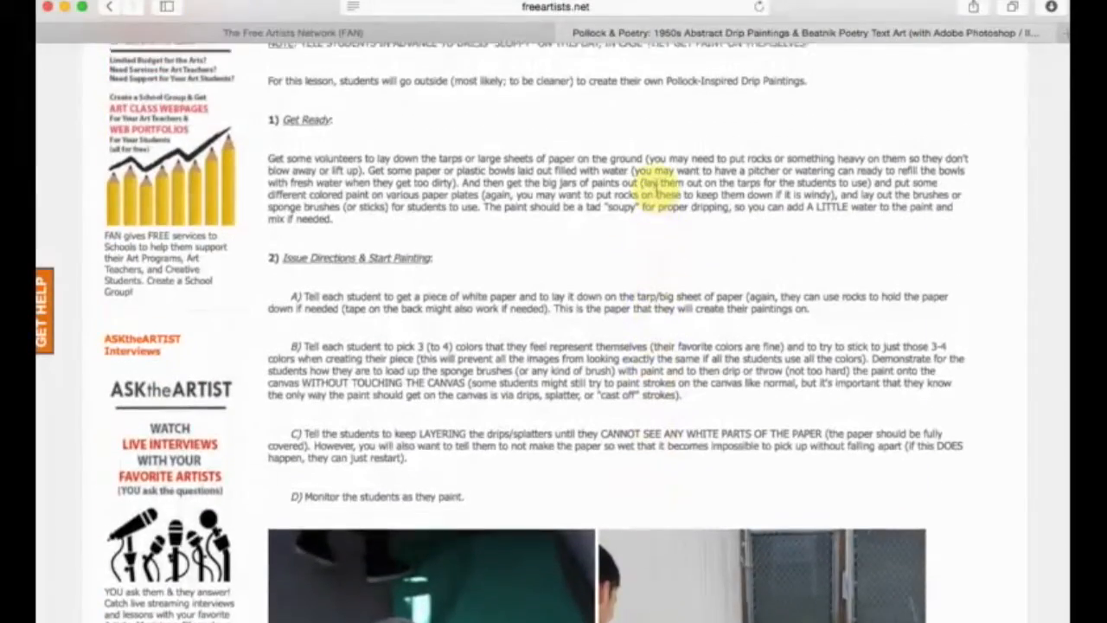
pyautogui.scroll(-1, 655, 186)
pyautogui.scroll(20, 654, 186)
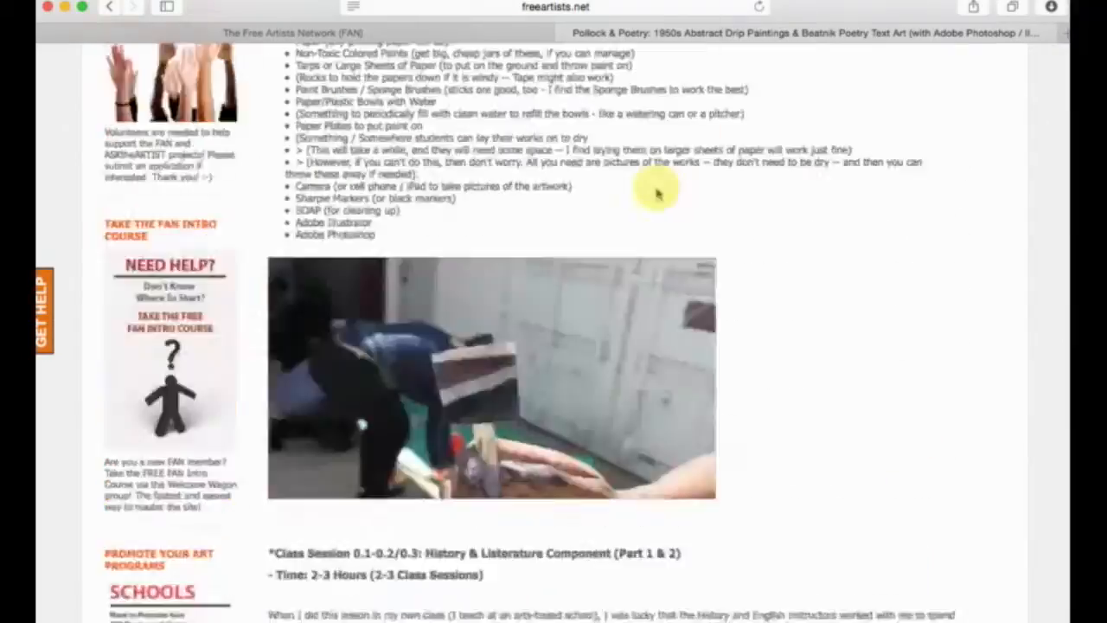
pyautogui.scroll(-10, 657, 192)
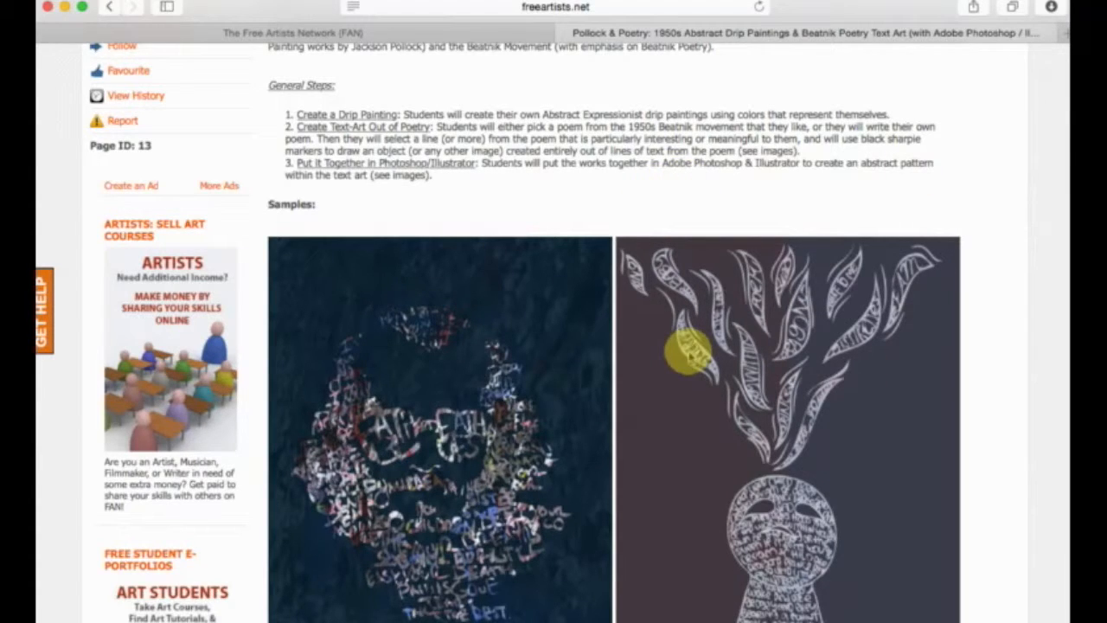
# Review the Pollock & Poetry lesson plan once more, from its introduction through the Illustrator steps to the attached files and comment options.
pyautogui.scroll(-2, 687, 346)
pyautogui.scroll(8, 687, 345)
pyautogui.scroll(3, 689, 352)
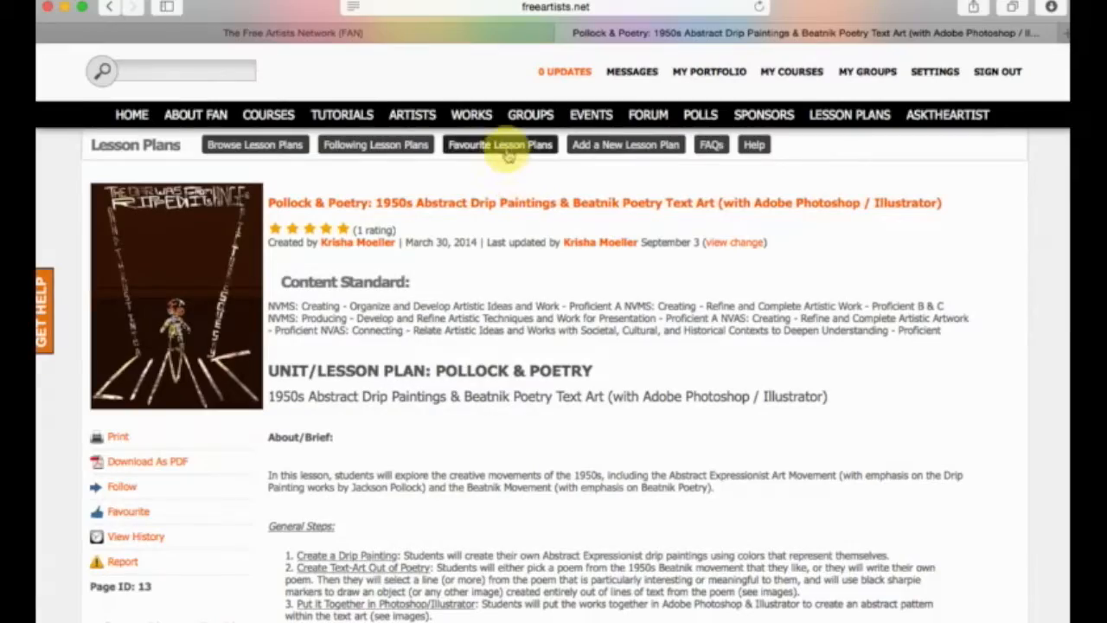
pyautogui.scroll(-20, 484, 371)
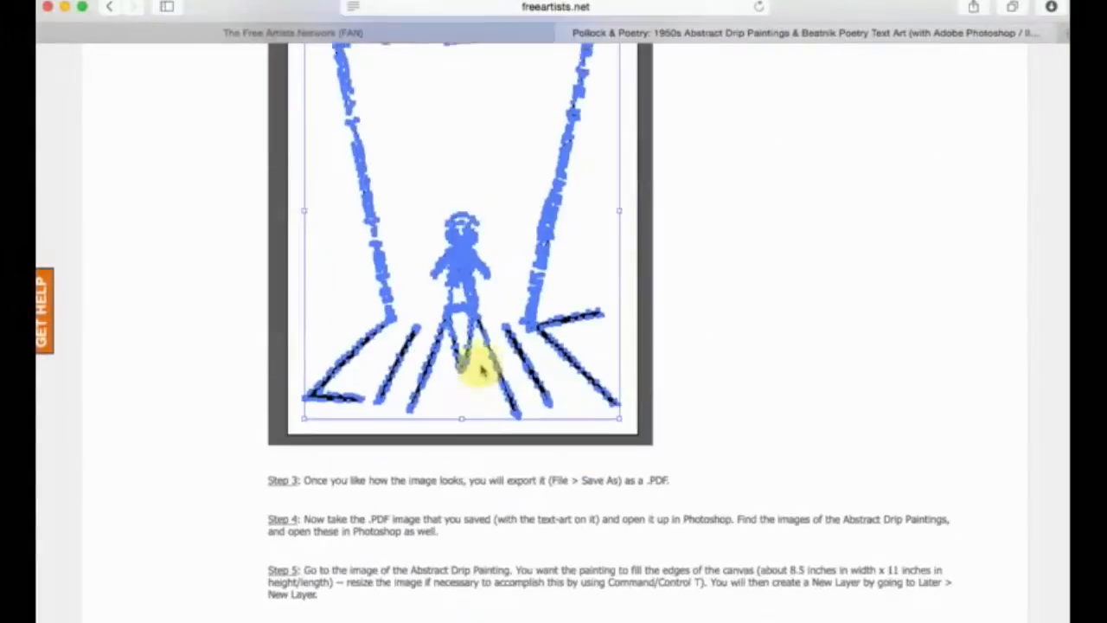
pyautogui.scroll(-15, 483, 370)
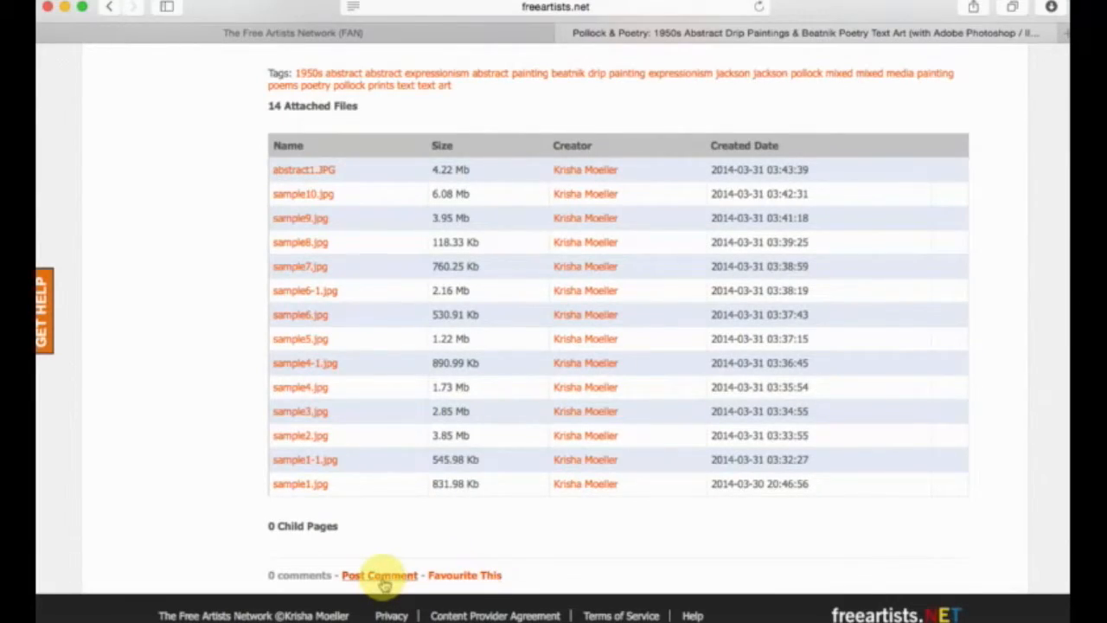
pyautogui.scroll(20, 384, 585)
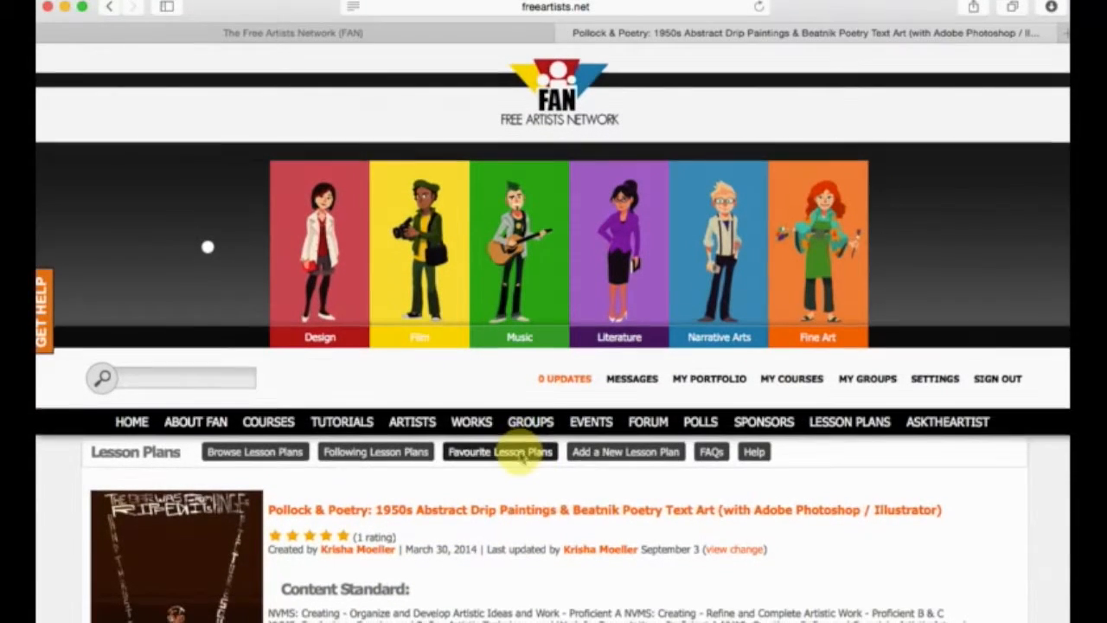
pyautogui.scroll(-3, 520, 459)
pyautogui.scroll(-5, 519, 456)
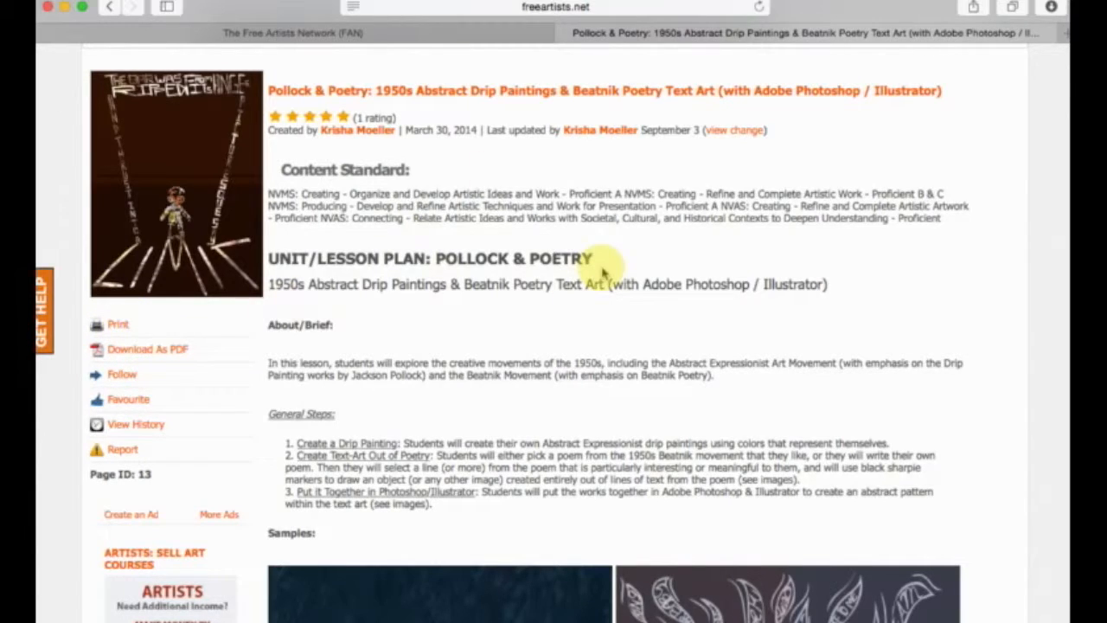
pyautogui.scroll(5, 603, 273)
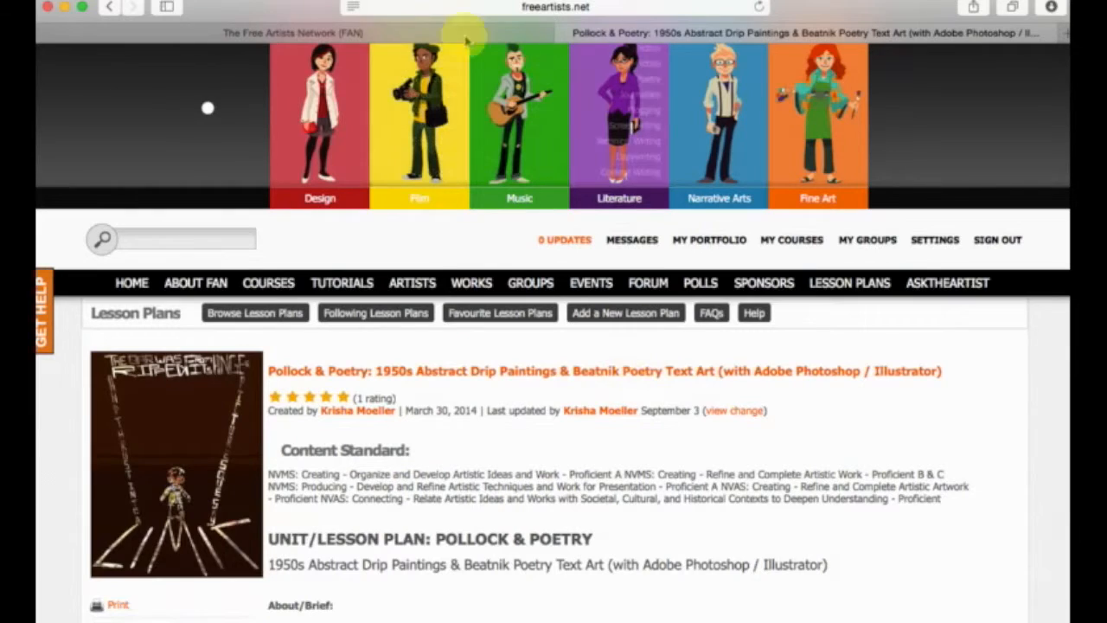
# In the new lesson plan form, set the community to Narrative Arts and the sub-community to 2D Animation.
pyautogui.click(366, 32)
pyautogui.scroll(-1, 387, 124)
pyautogui.scroll(-5, 386, 124)
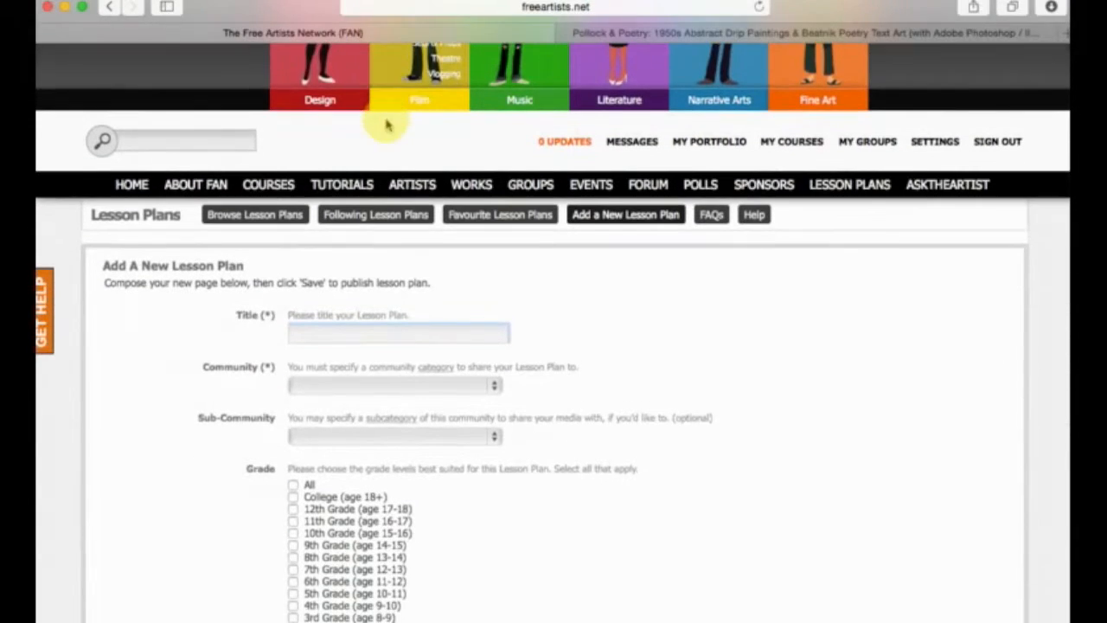
pyautogui.click(370, 245)
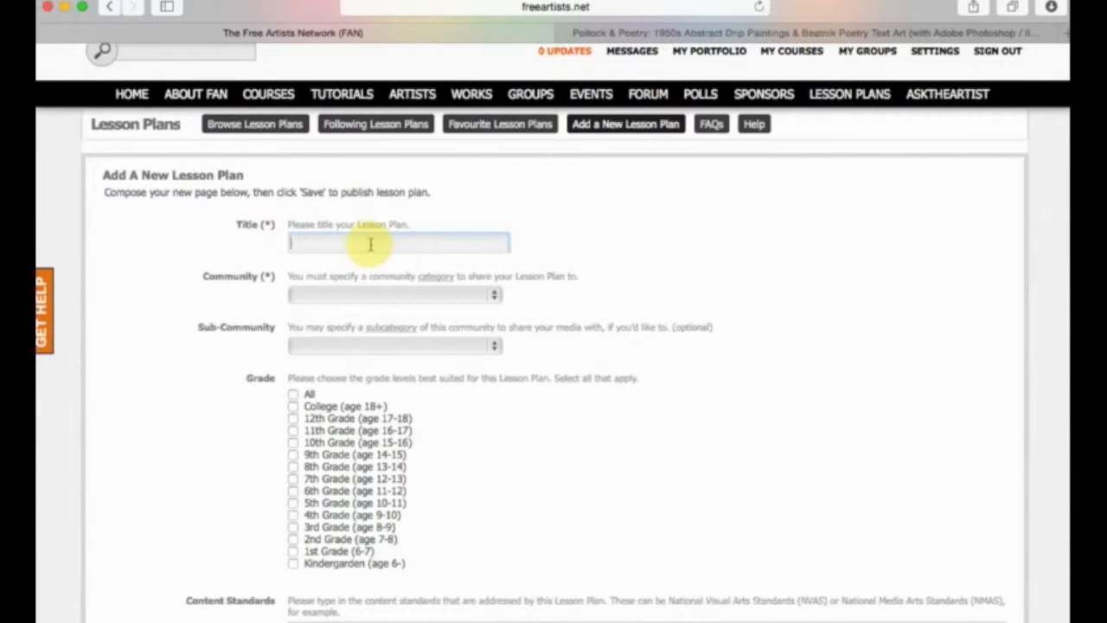
pyautogui.scroll(-1, 370, 247)
pyautogui.click(372, 249)
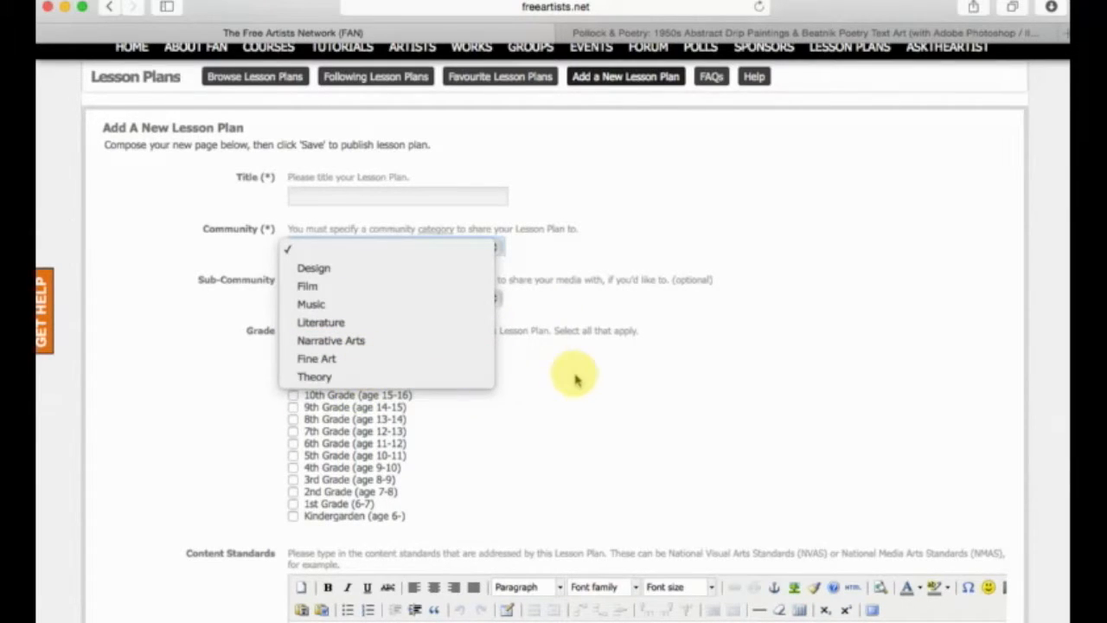
pyautogui.click(605, 355)
pyautogui.click(371, 249)
pyautogui.click(358, 339)
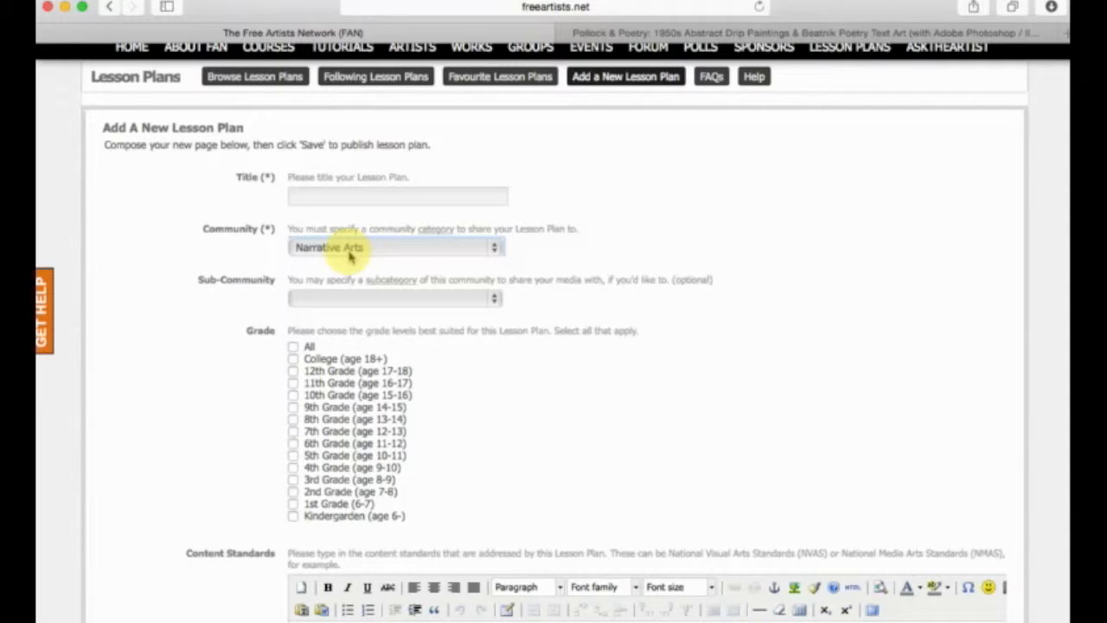
pyautogui.click(344, 299)
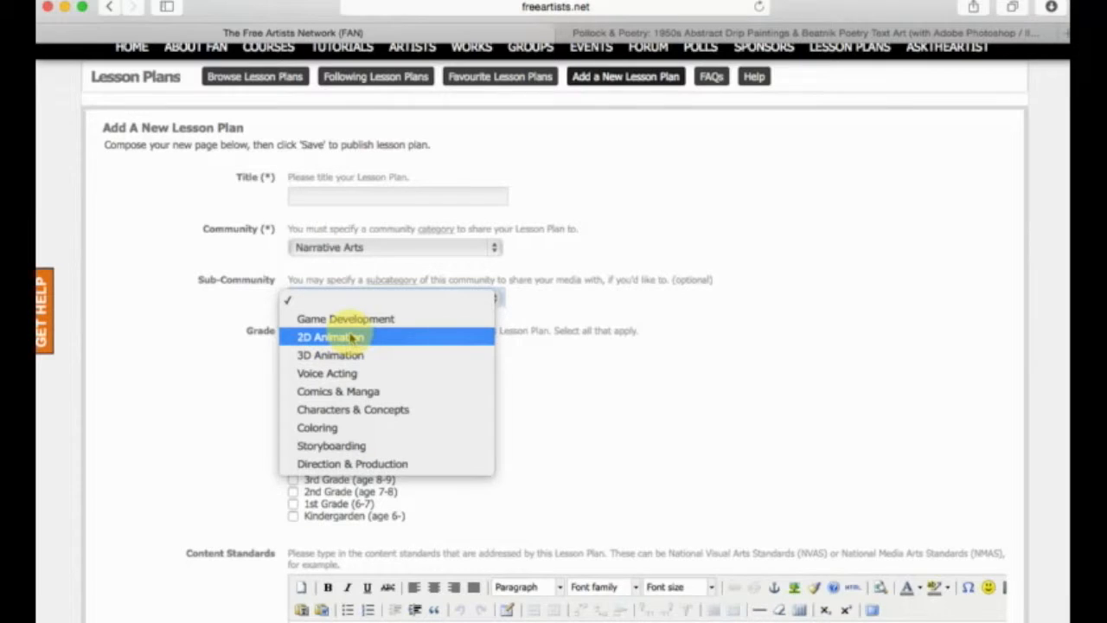
pyautogui.click(351, 338)
# Mark the lesson plan as suited to 7th, 8th and 9th Grade.
pyautogui.scroll(-2, 153, 391)
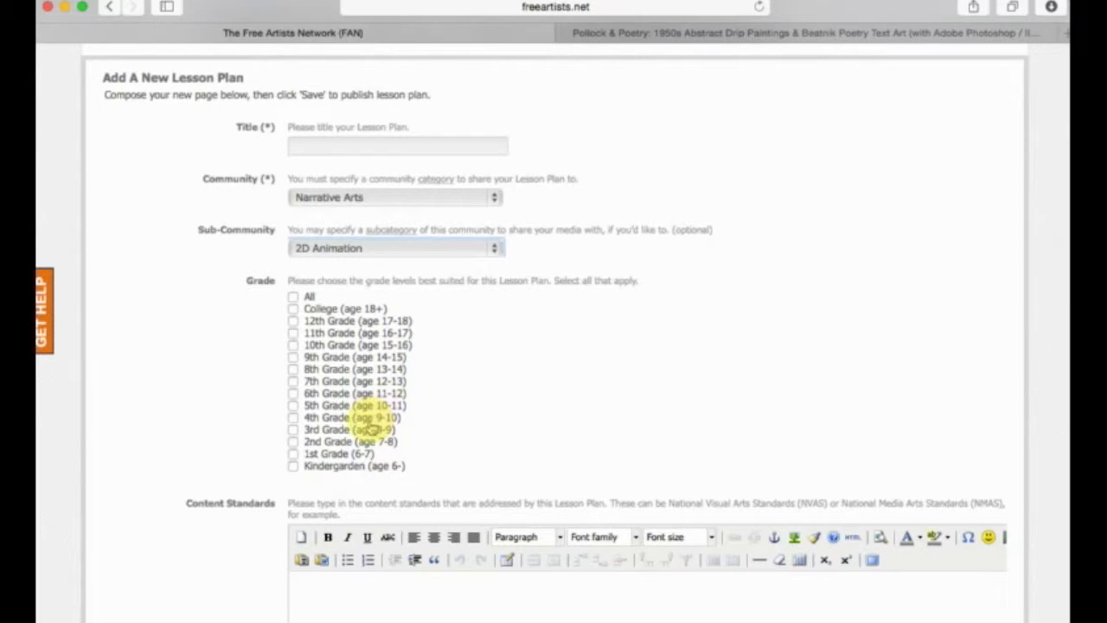
pyautogui.click(293, 356)
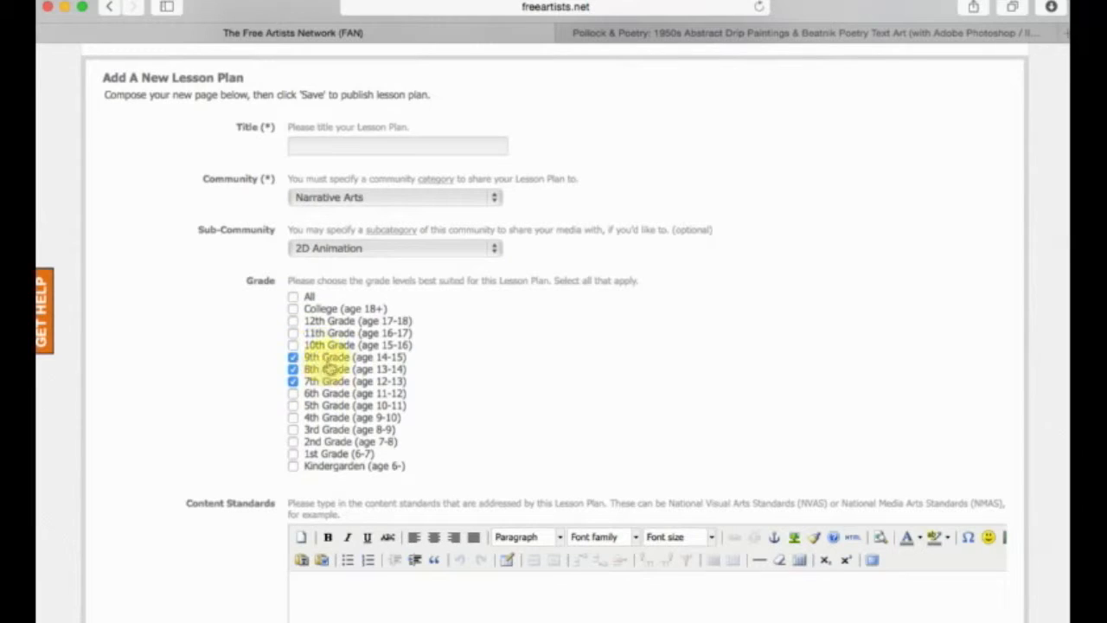
pyautogui.scroll(-1, 190, 450)
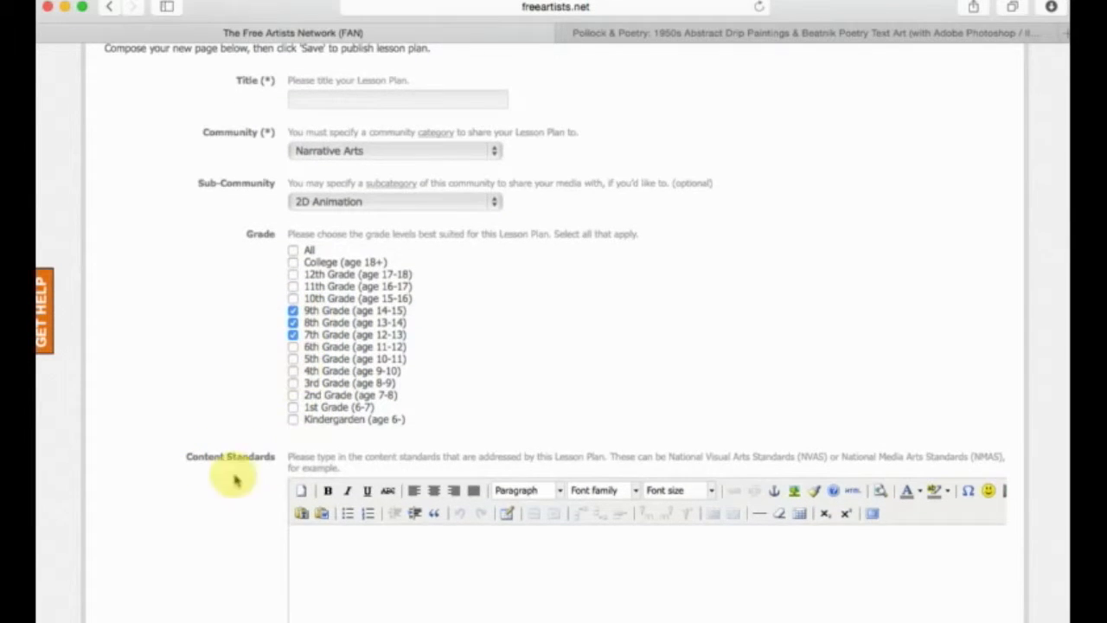
# Enter "NVAS 1.2" followed by a row of dots as the only line of the content standards.
pyautogui.scroll(-10, 237, 477)
pyautogui.scroll(3, 178, 482)
pyautogui.scroll(8, 178, 484)
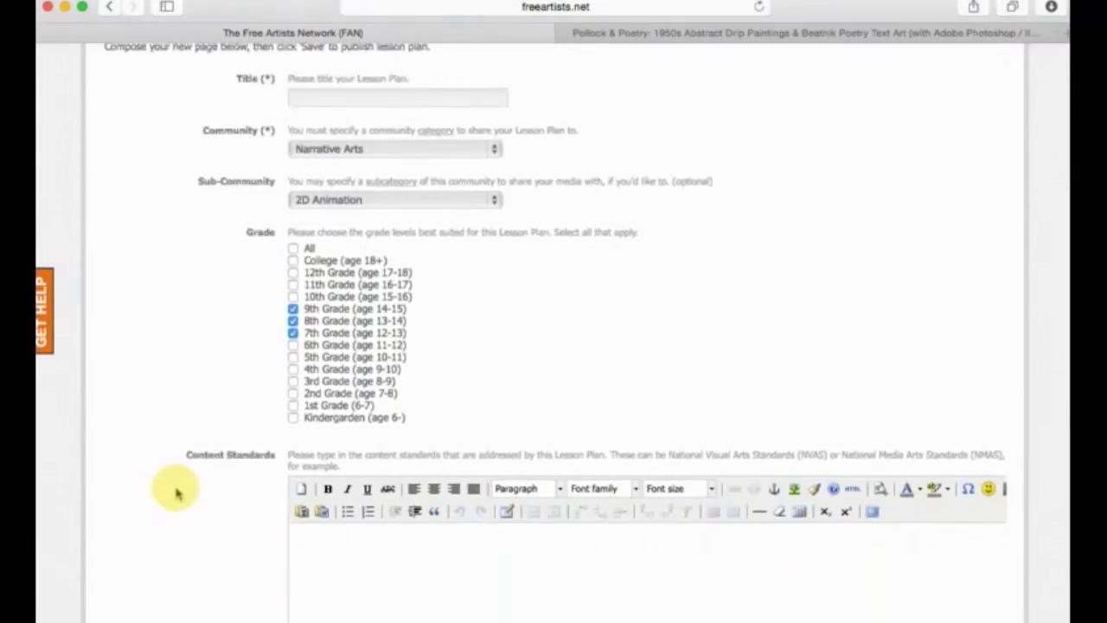
pyautogui.scroll(-5, 178, 489)
pyautogui.click(342, 297)
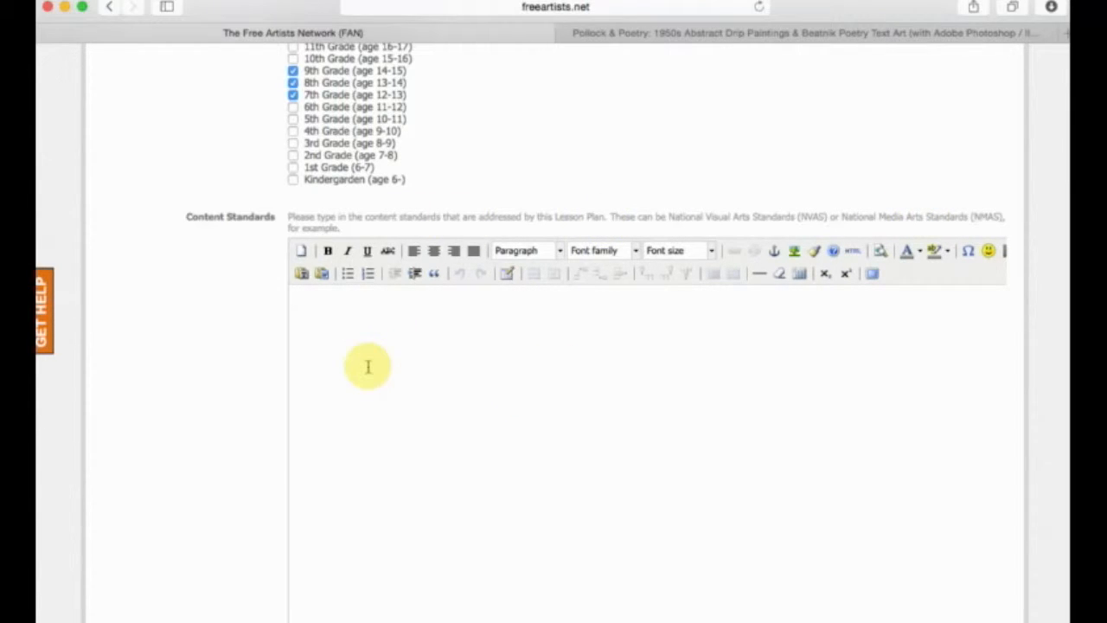
pyautogui.write('NVAS 1.2 ......')
pyautogui.scroll(-3, 367, 367)
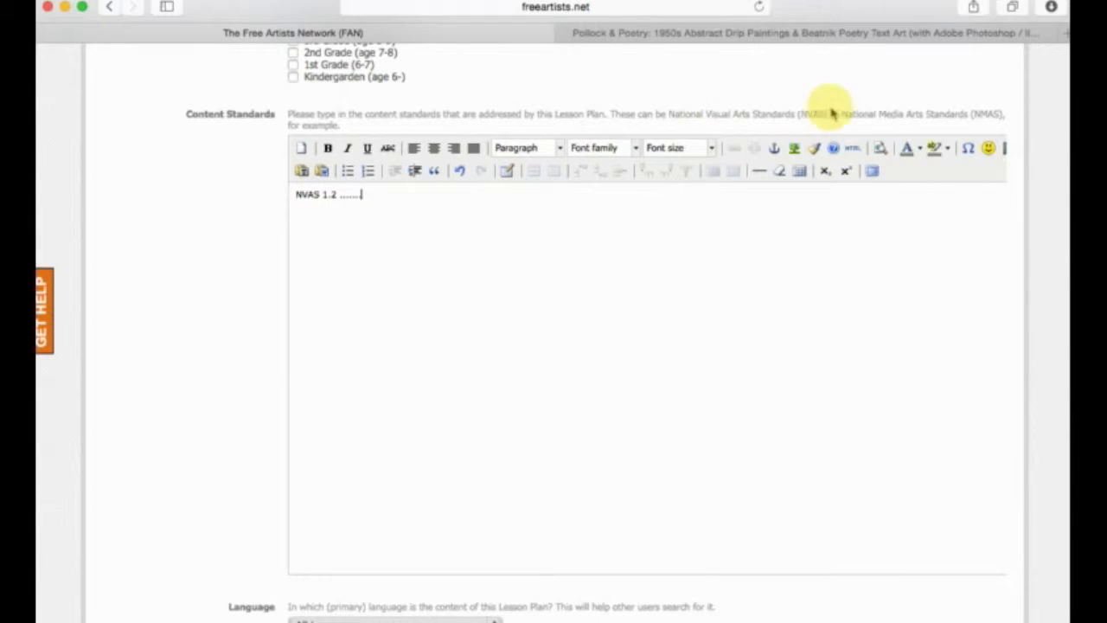
pyautogui.press('Return')
pyautogui.write('c')
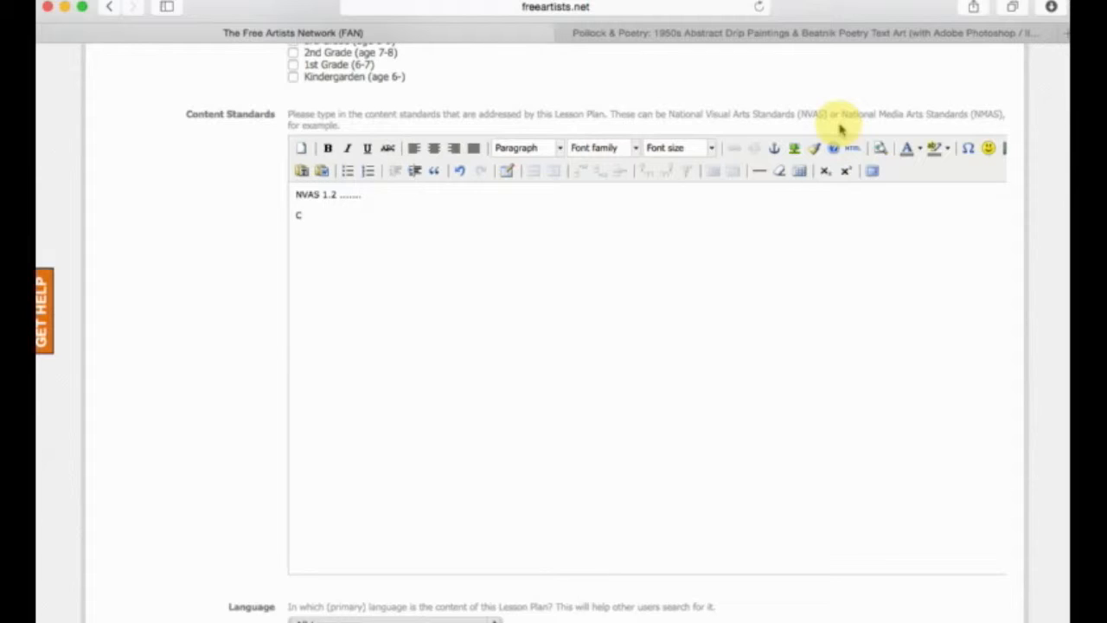
pyautogui.press('BackSpace')
pyautogui.press('BackSpace')
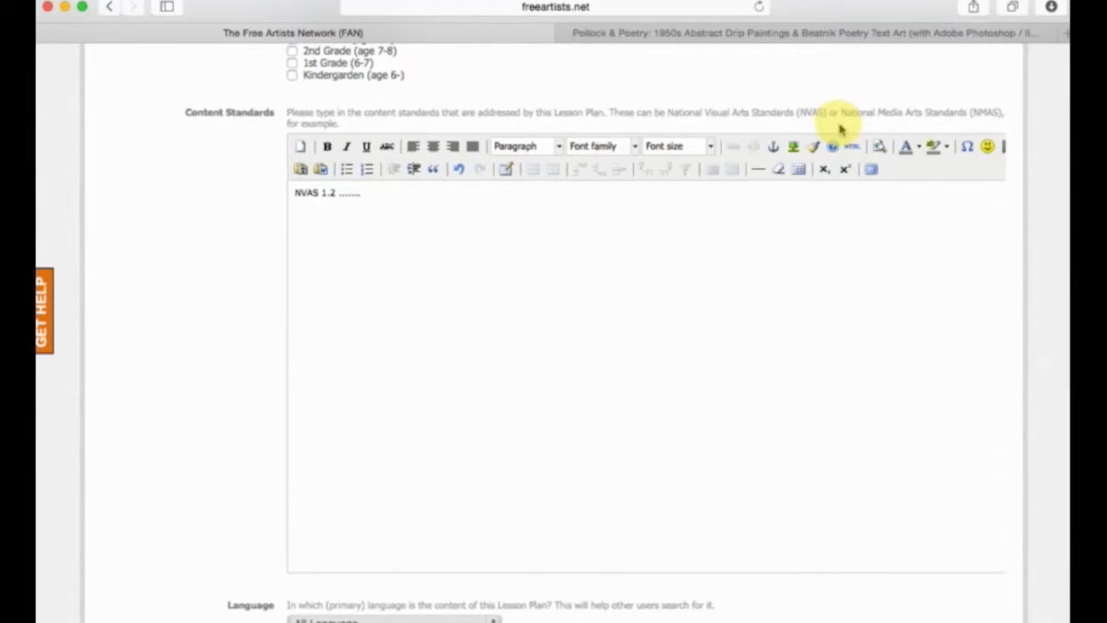
# Set the lesson plan's language to English and flag it as containing mature content.
pyautogui.scroll(-5, 839, 125)
pyautogui.scroll(-1, 640, 243)
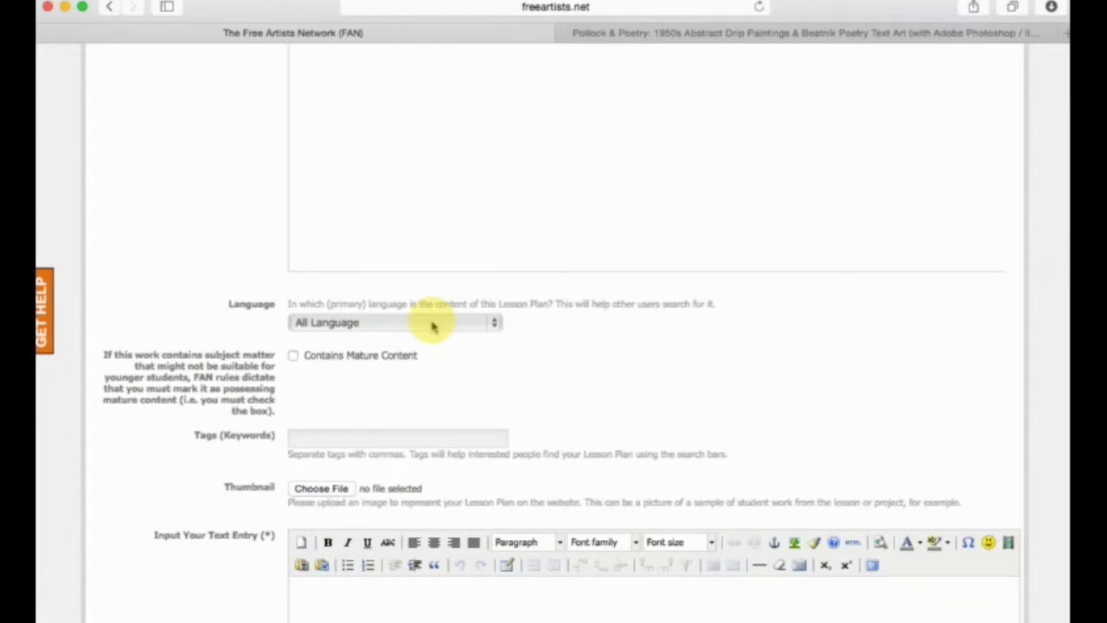
pyautogui.click(432, 325)
pyautogui.click(434, 342)
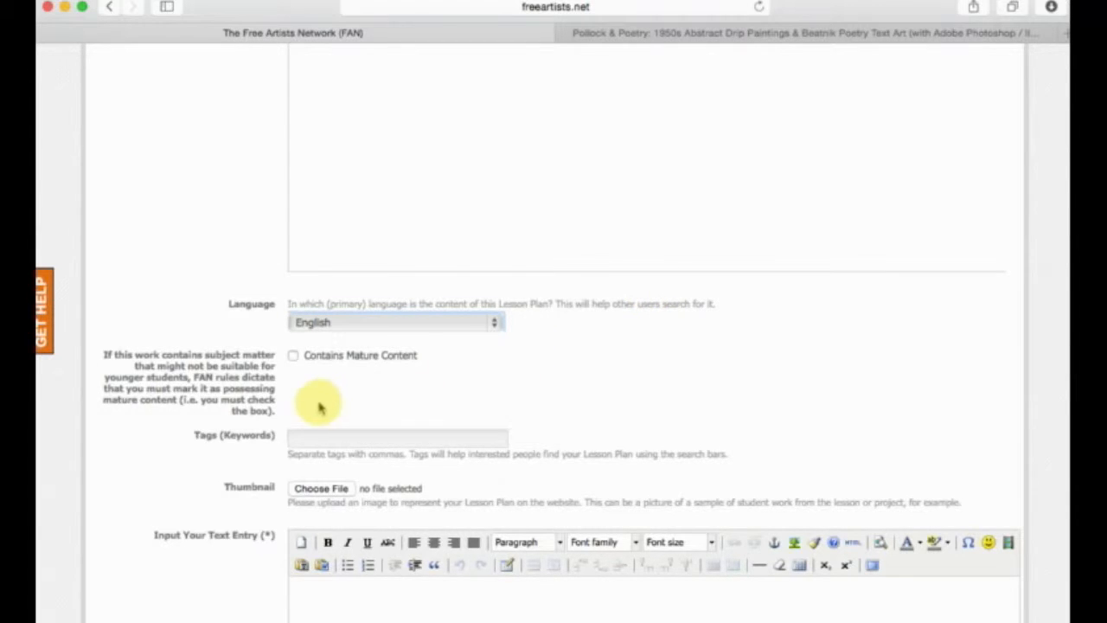
pyautogui.scroll(15, 325, 406)
pyautogui.scroll(-15, 318, 409)
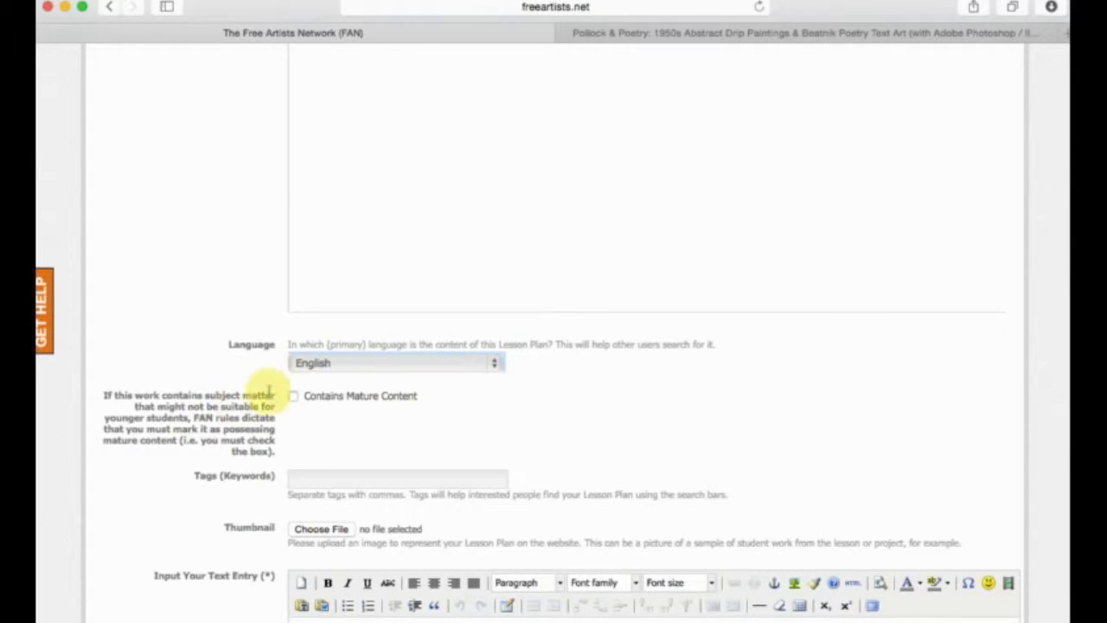
pyautogui.click(293, 396)
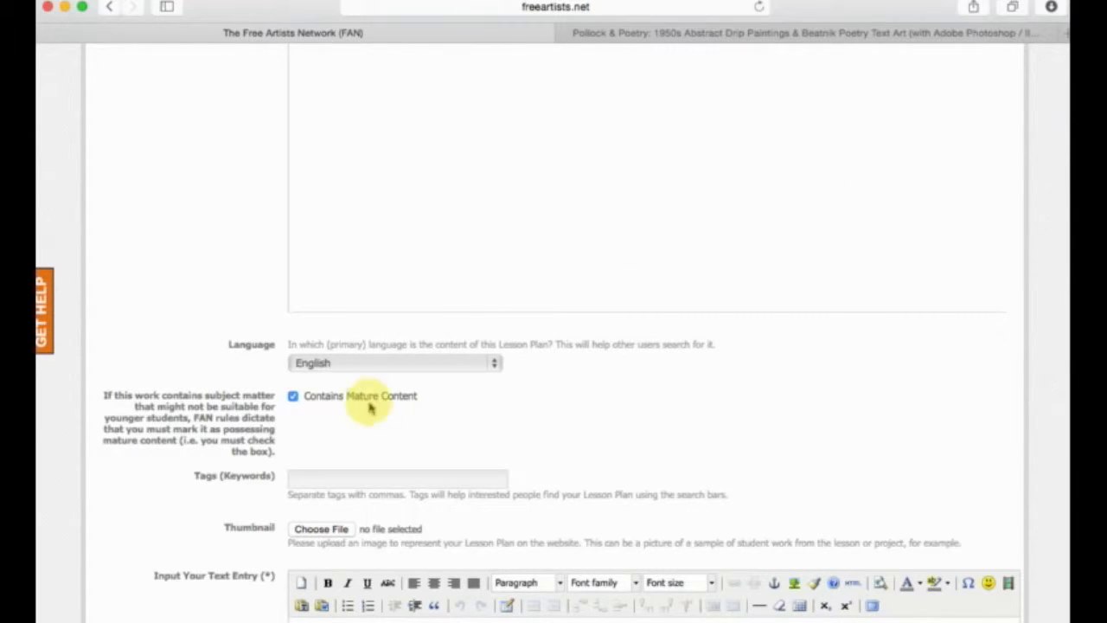
# Tag the lesson plan with the keywords "inbetweening, in-betweens, key frames, animation, disney, mickey mouse".
pyautogui.scroll(-4, 448, 326)
pyautogui.click(433, 315)
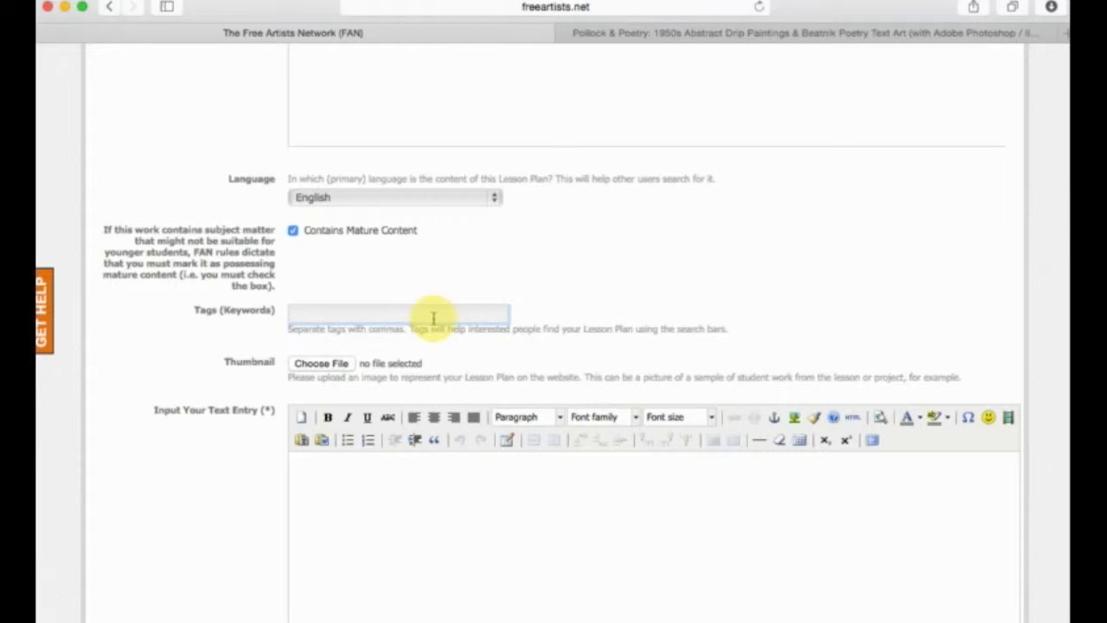
pyautogui.write('inbetweening,')
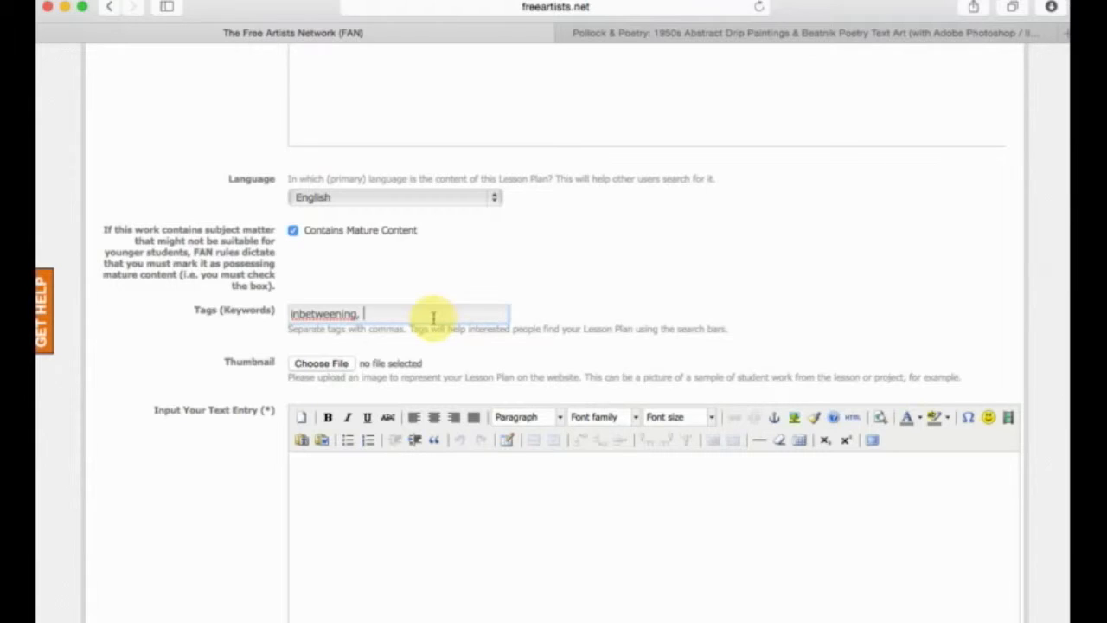
pyautogui.write(' in-betweens,')
pyautogui.write('key frames, ani')
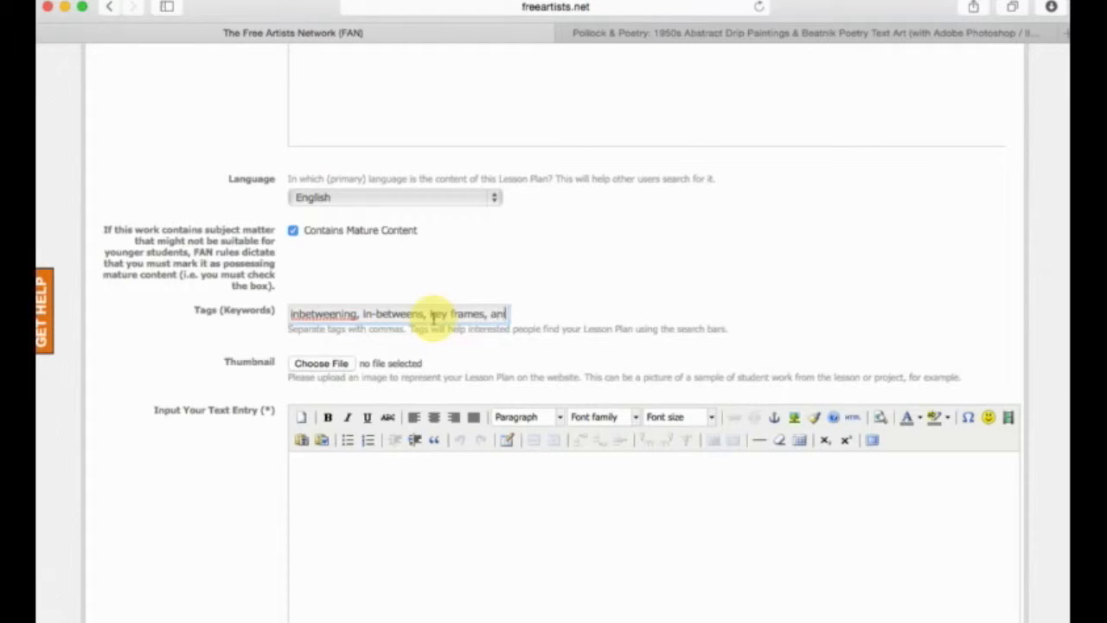
pyautogui.write('mation, disney')
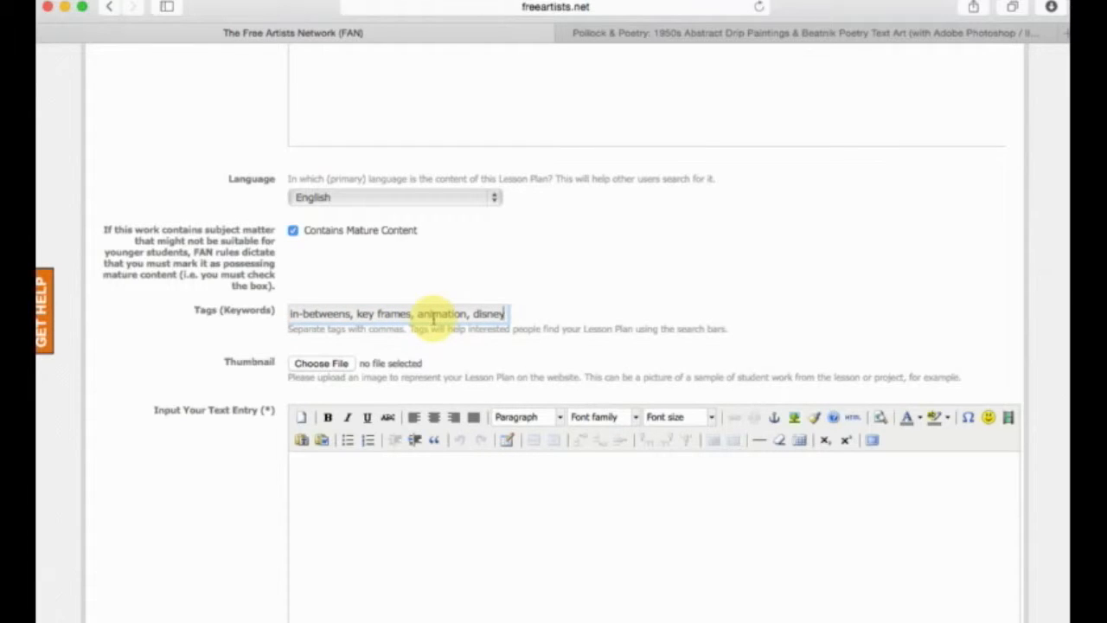
pyautogui.write(', mickey mouse')
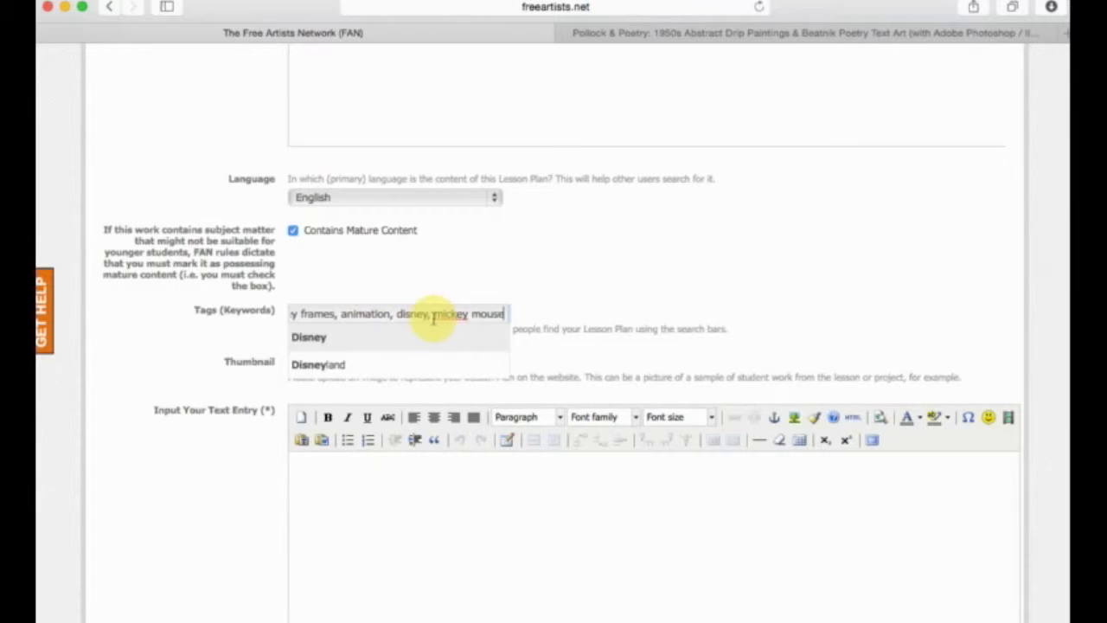
pyautogui.click(703, 278)
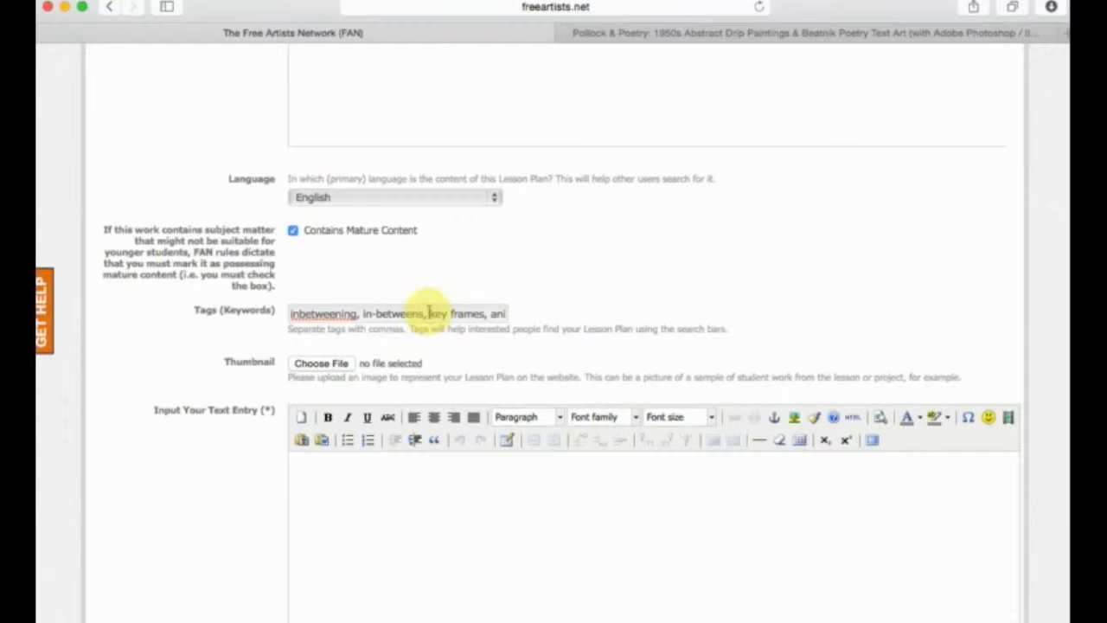
# Check the tags entry through to its last keyword.
pyautogui.moveTo(468, 314); pyautogui.dragTo(627, 322)
pyautogui.click(623, 319)
pyautogui.moveTo(487, 312); pyautogui.dragTo(474, 356)
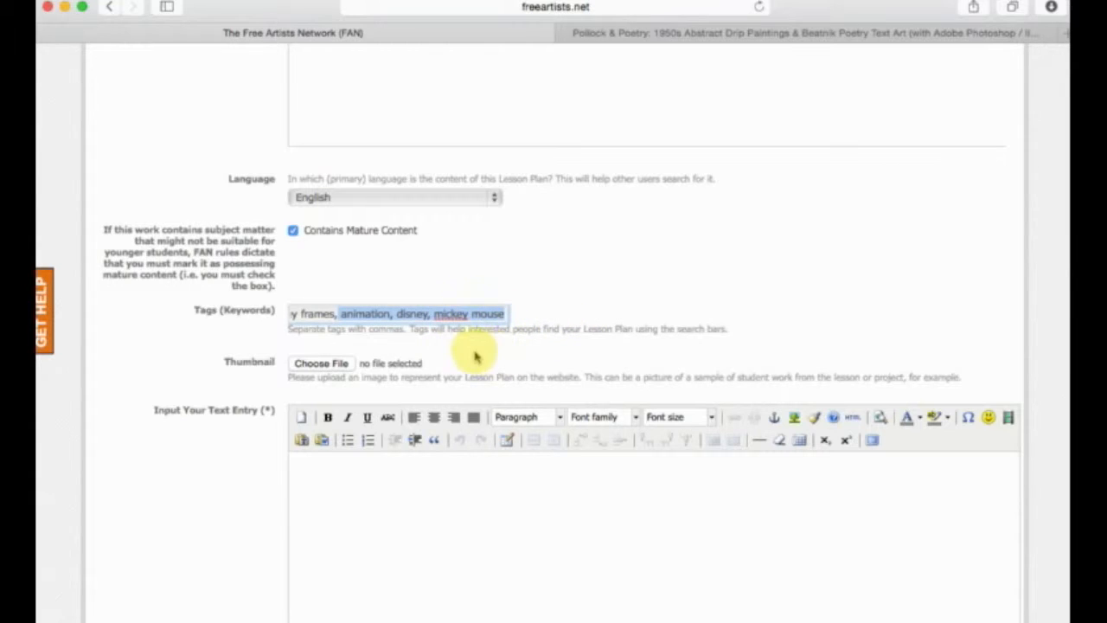
# View the thumbnail image on the published Pollock & Poetry lesson plan as an example, and return to the new lesson plan form.
pyautogui.scroll(-4, 259, 350)
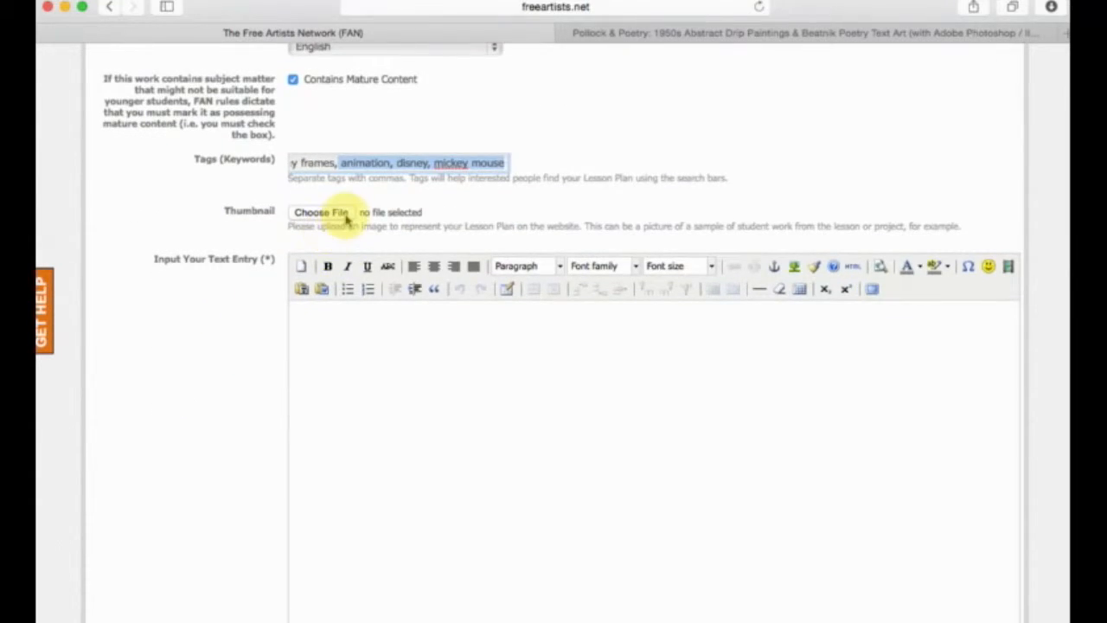
pyautogui.click(704, 33)
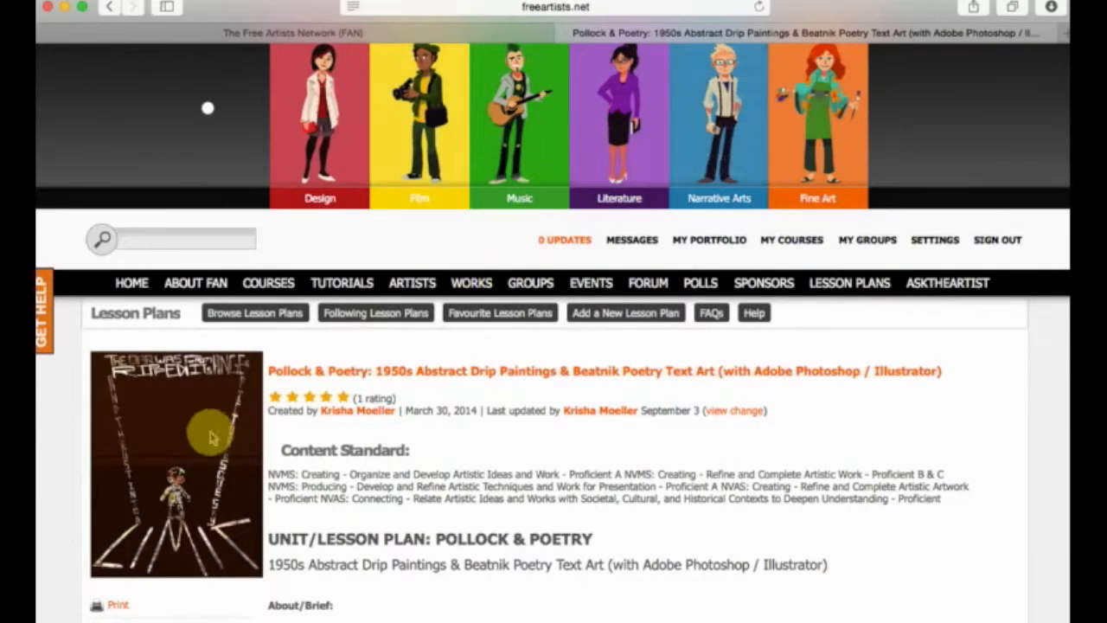
pyautogui.hotkey('ctrl', 'shift', 'Tab')
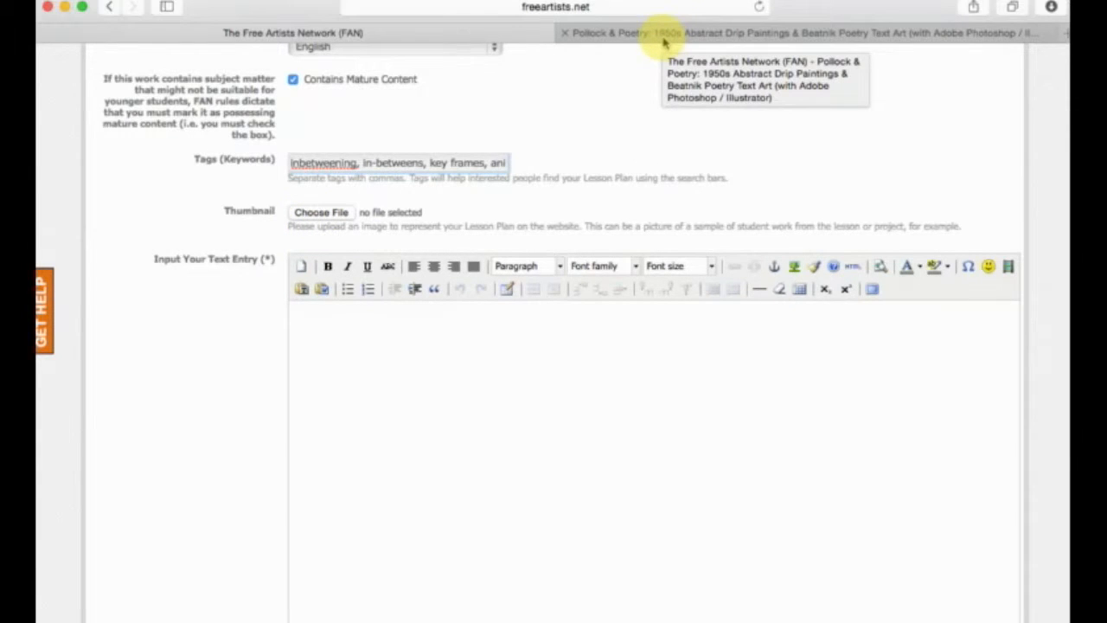
# Examine the form's text entry area and compare it with the body content of the published Pollock & Poetry lesson plan.
pyautogui.scroll(-5, 150, 333)
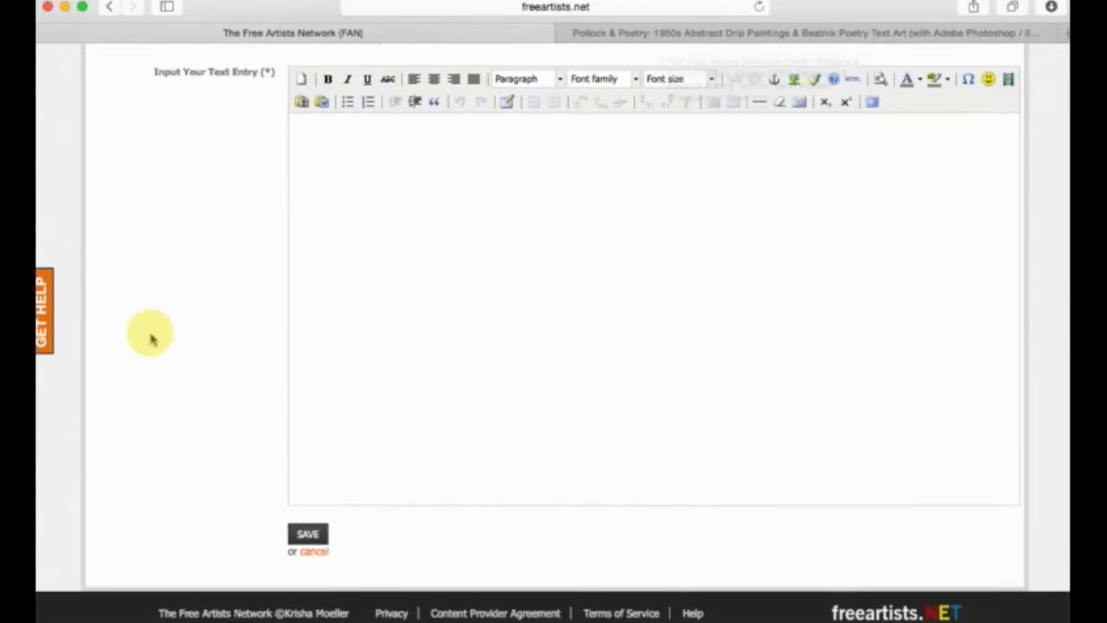
pyautogui.scroll(2, 151, 332)
pyautogui.click(409, 255)
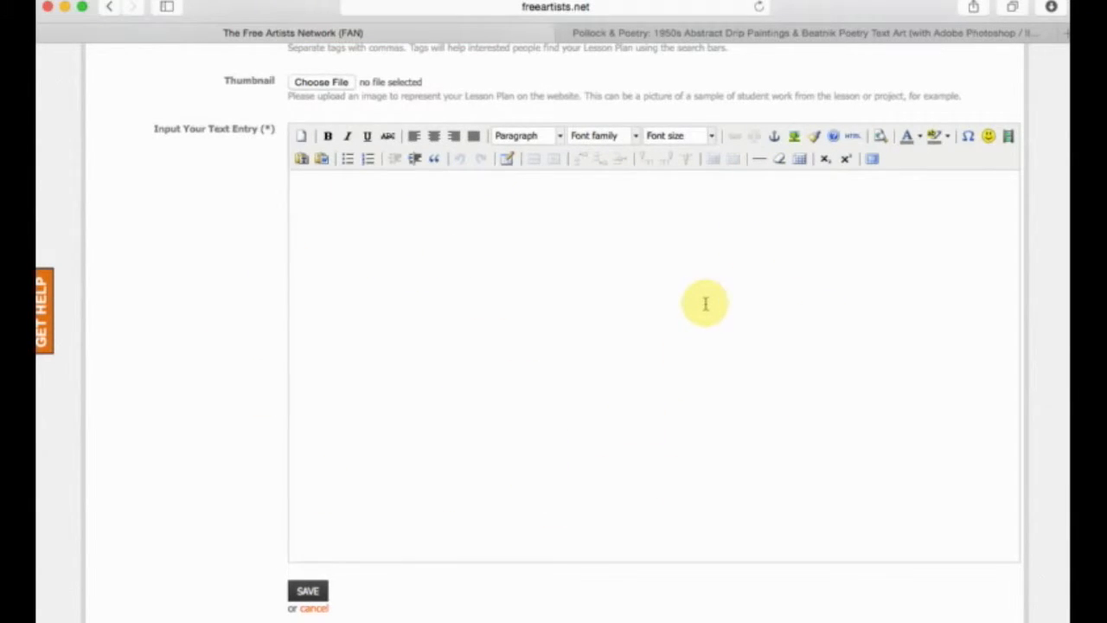
pyautogui.scroll(-1, 617, 66)
pyautogui.click(621, 39)
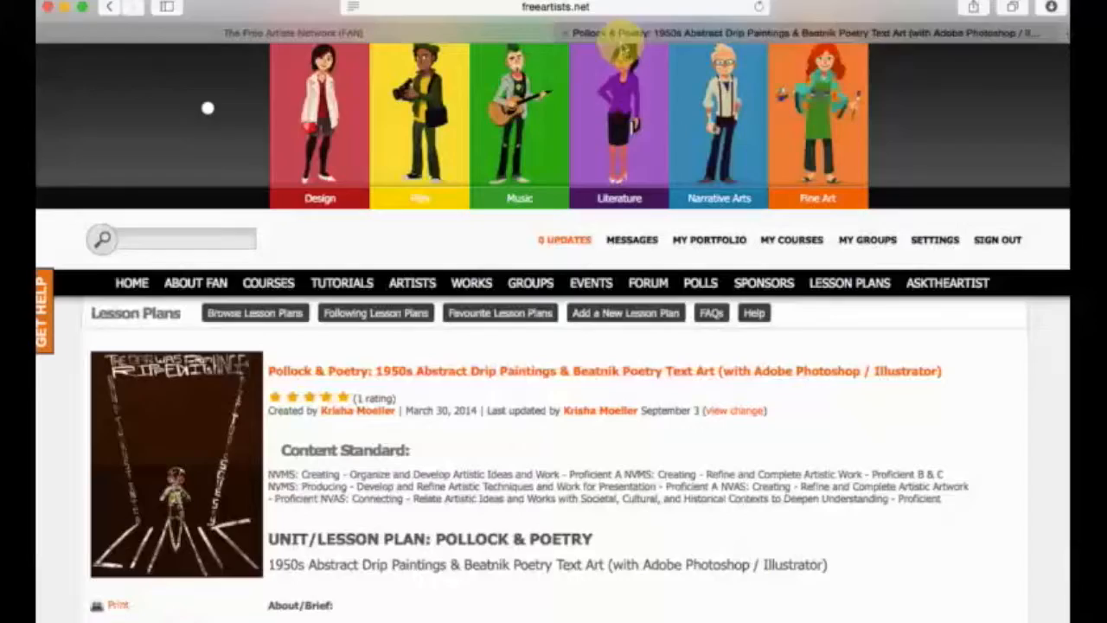
pyautogui.scroll(-15, 588, 389)
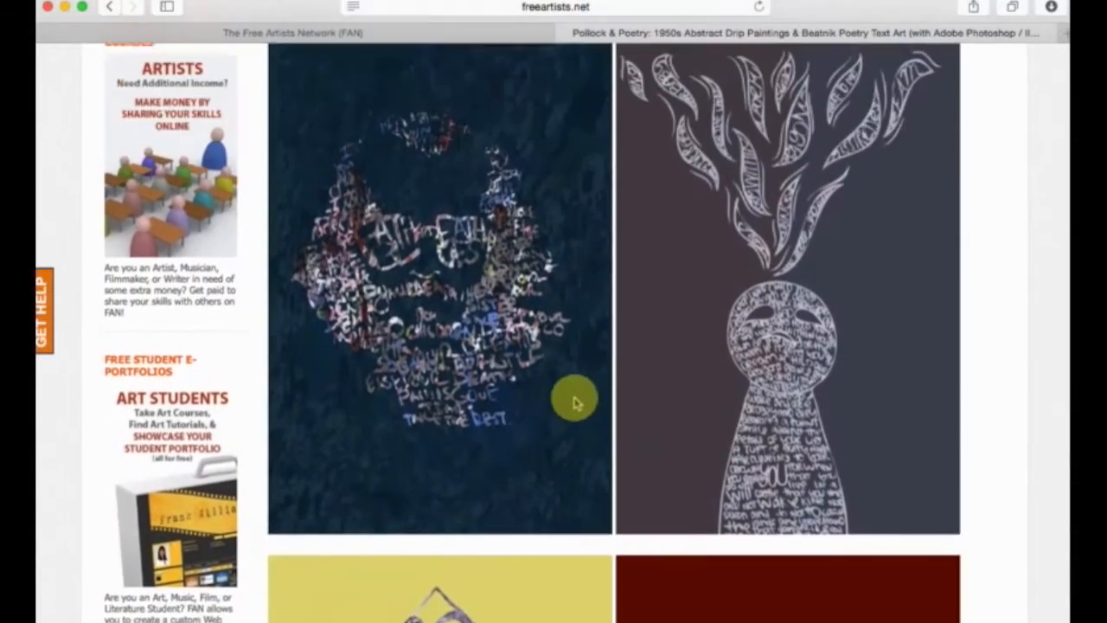
pyautogui.scroll(15, 576, 400)
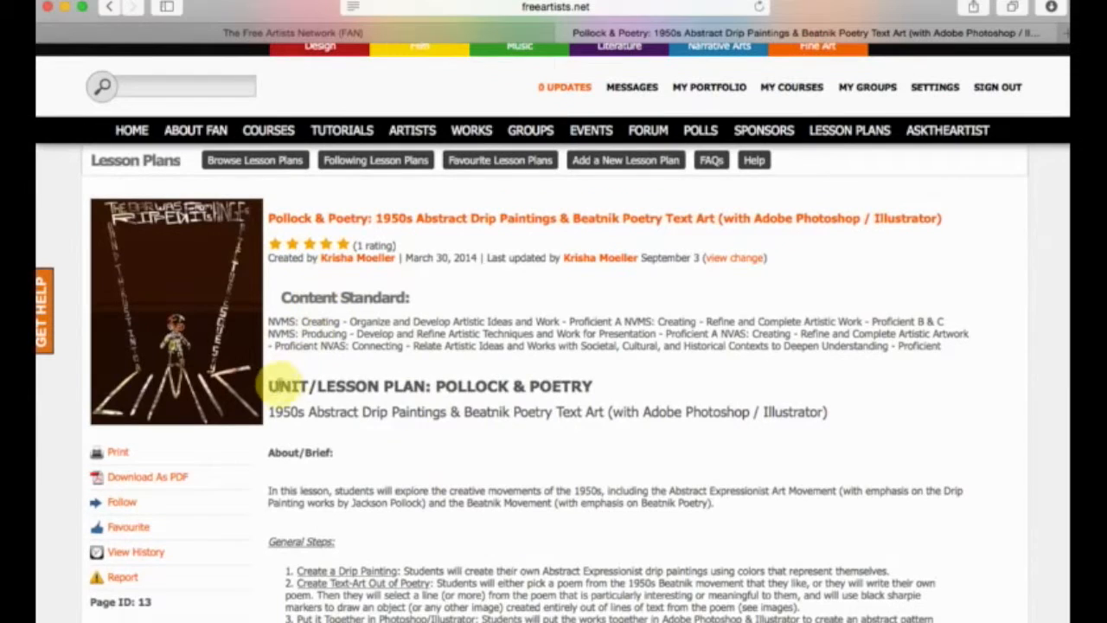
pyautogui.moveTo(263, 387); pyautogui.dragTo(462, 69)
pyautogui.click(438, 35)
pyautogui.scroll(2, 566, 355)
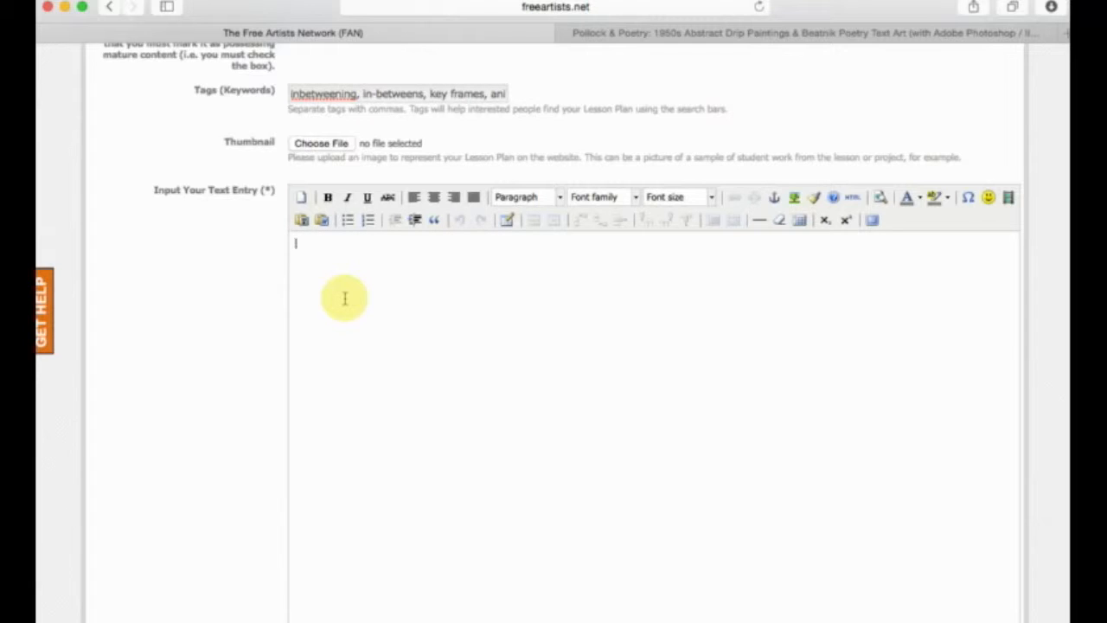
# Copy the text from "About/Brief:" through "Samples:" in the Pollock & Poetry lesson plan into the new lesson plan's text entry.
pyautogui.click(735, 33)
pyautogui.scroll(5, 482, 346)
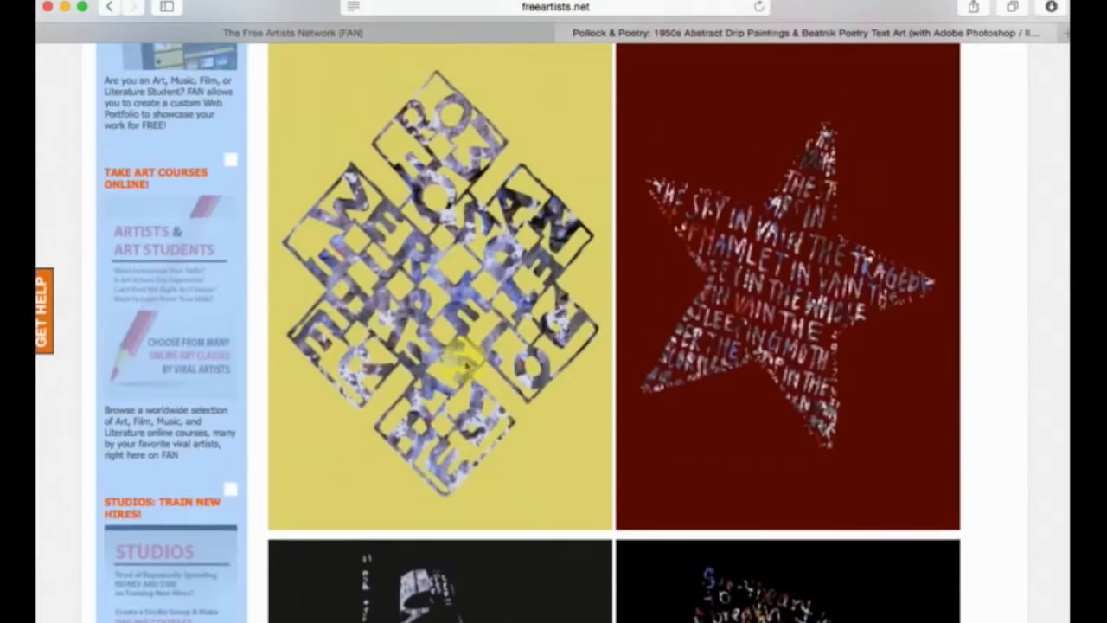
pyautogui.scroll(10, 459, 364)
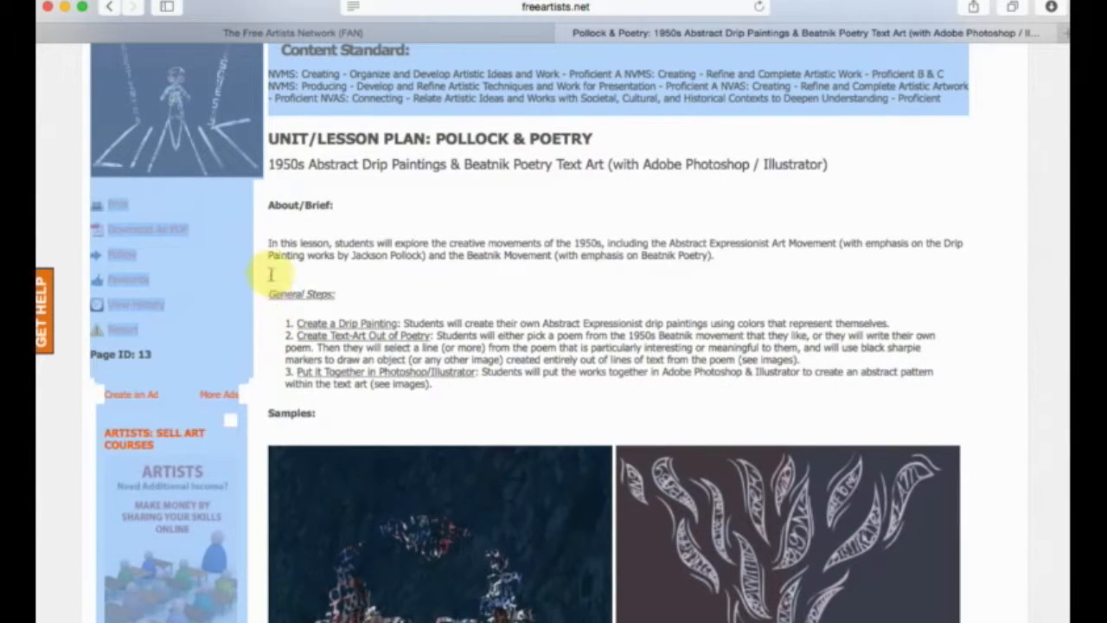
pyautogui.moveTo(258, 206); pyautogui.dragTo(458, 418)
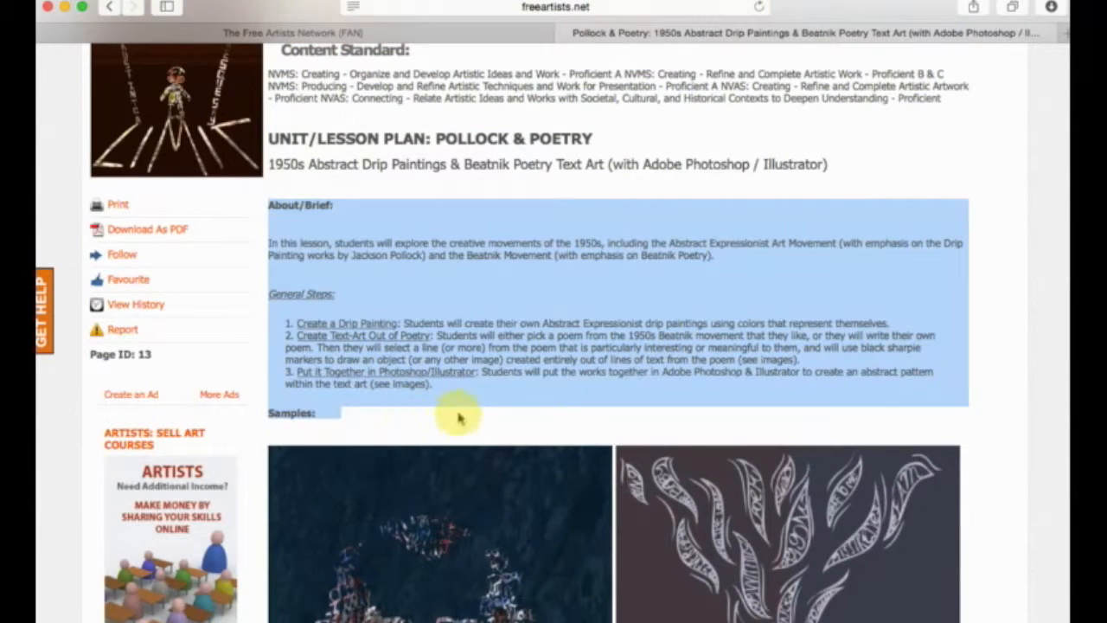
pyautogui.click(273, 33)
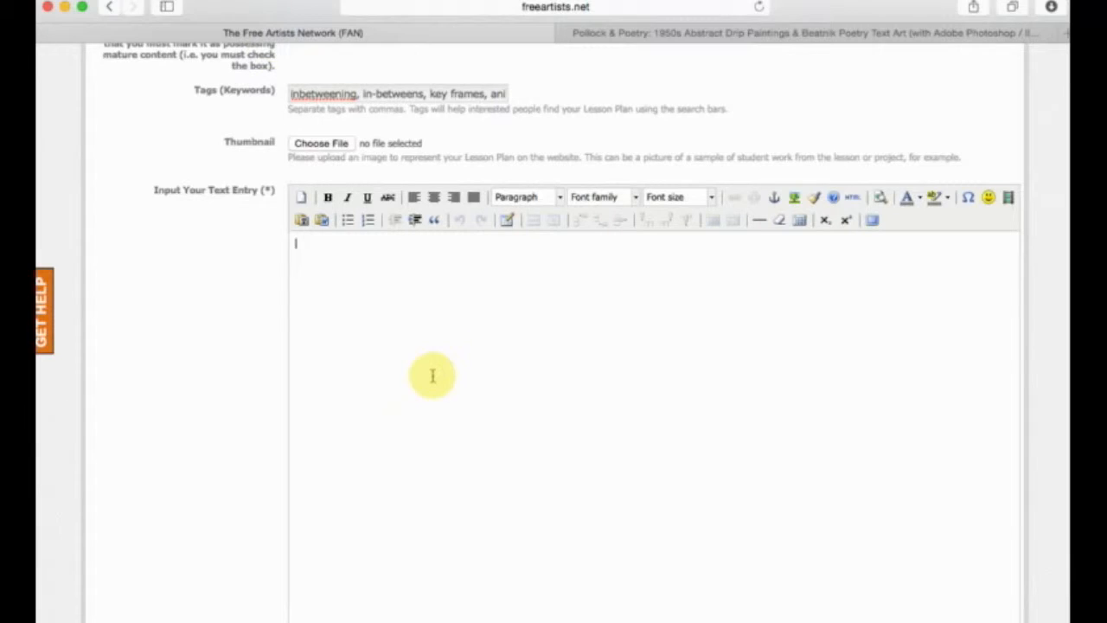
pyautogui.write('About/Brief: In this lesson, students will explore the creative movements of the 1950s, including the Abstract Expressionist Art Movement (with emphasis on the Drip Painting works by Jackson Pollock) and the Beatnik Movement (with emphasis on Beatnik Poetry). General Steps: Create a Drip Painting: Students will create their own Abstract Expressionist drip paintings using colors that represent themselves. Create Text-Art Out of Poetry: Students will either pick a poem from the 1950s Beatnik movement that they like, or they will write their own poem. Then they will select a line (or more) from the poem that is particularly interesting or meaningful to them, and will use black sharpie markers to draw an object (or any other image) created entirely out of lines of text from the poem (see images). Put it Together in Photoshop/Illustrator: Students will put the works together in Adobe Photoshop & Illustrator to create an abstract pattern within the text art (see images). Samples:')
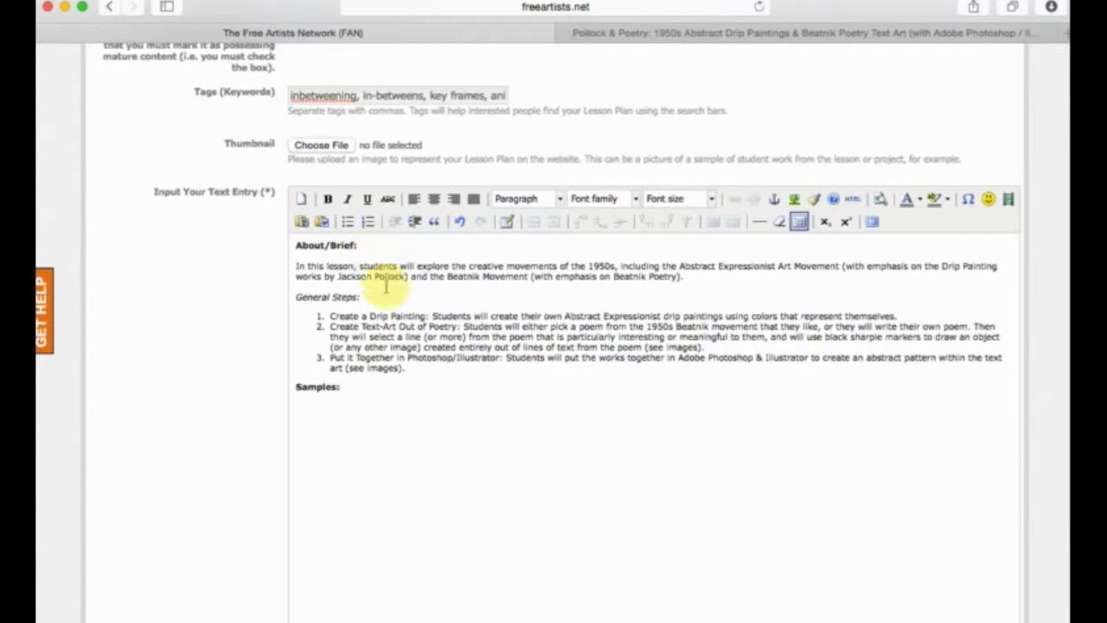
# Try italic and underline on the "About/Brief:" heading, and remove both again.
pyautogui.moveTo(365, 247); pyautogui.dragTo(249, 247)
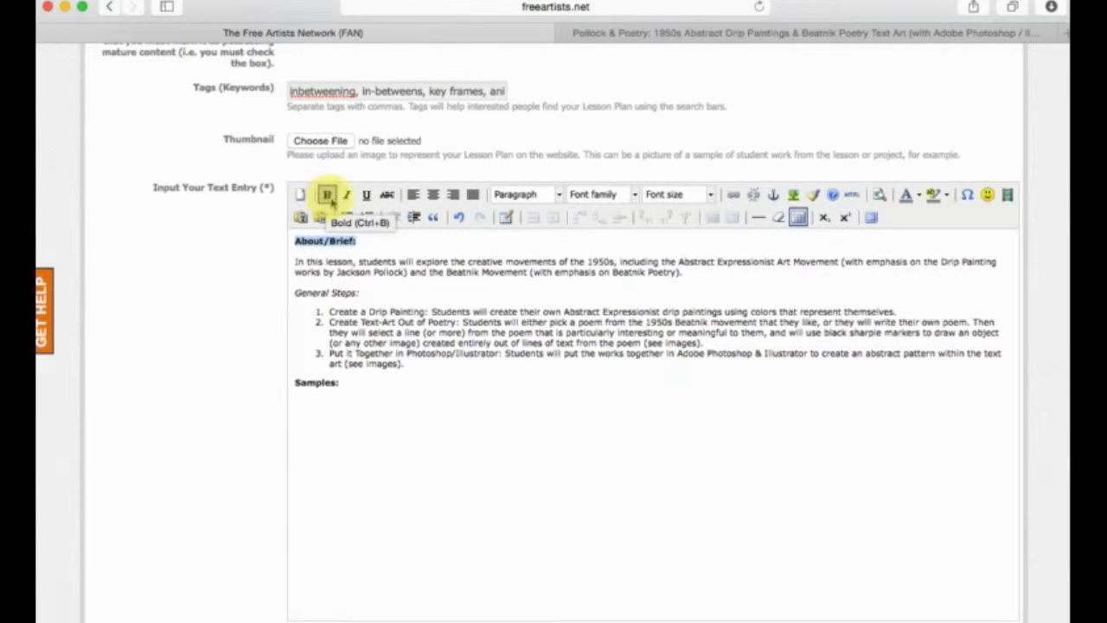
pyautogui.click(349, 198)
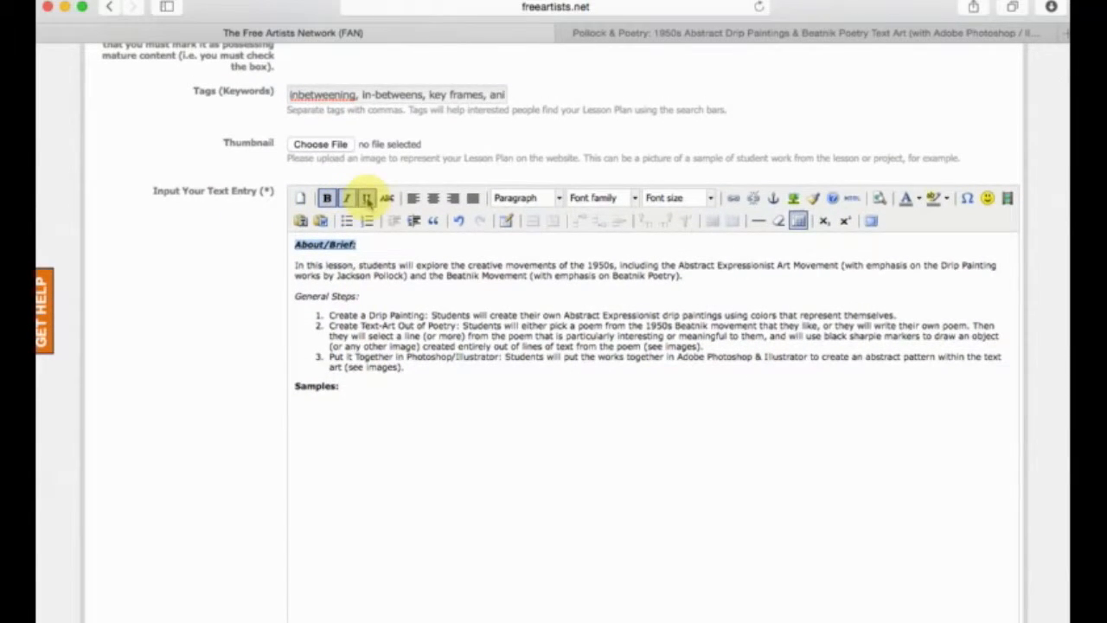
pyautogui.click(368, 201)
pyautogui.click(344, 202)
pyautogui.click(391, 291)
# Try centred, right and justified alignment on all of the pasted text, and return it to left alignment.
pyautogui.moveTo(419, 378); pyautogui.dragTo(328, 318)
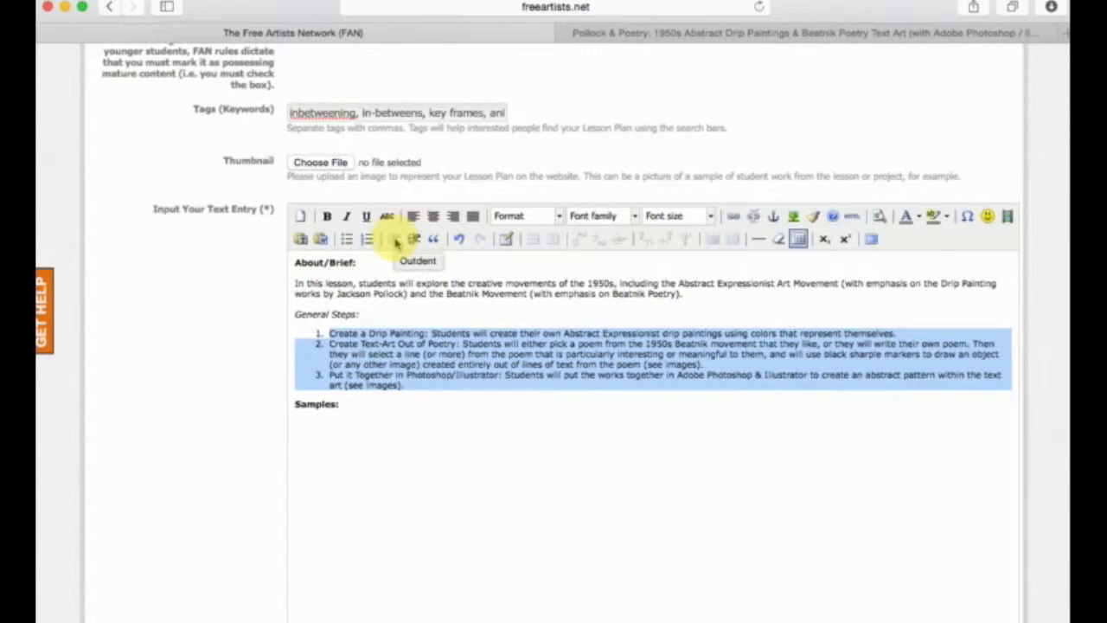
pyautogui.scroll(-1, 386, 224)
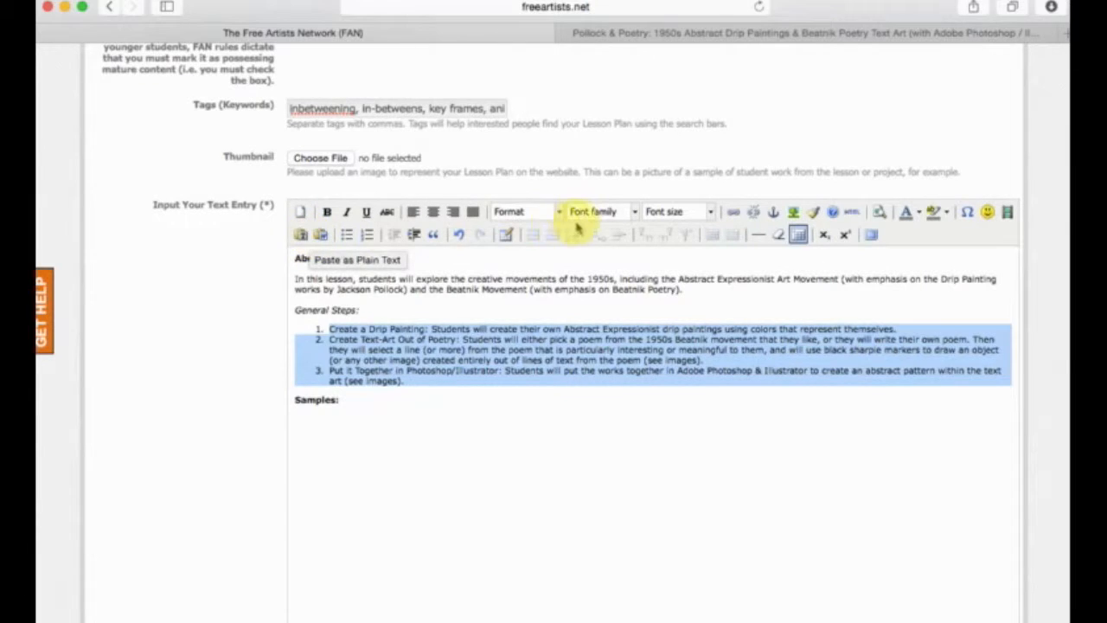
pyautogui.moveTo(425, 415); pyautogui.dragTo(247, 200)
pyautogui.scroll(1, 245, 199)
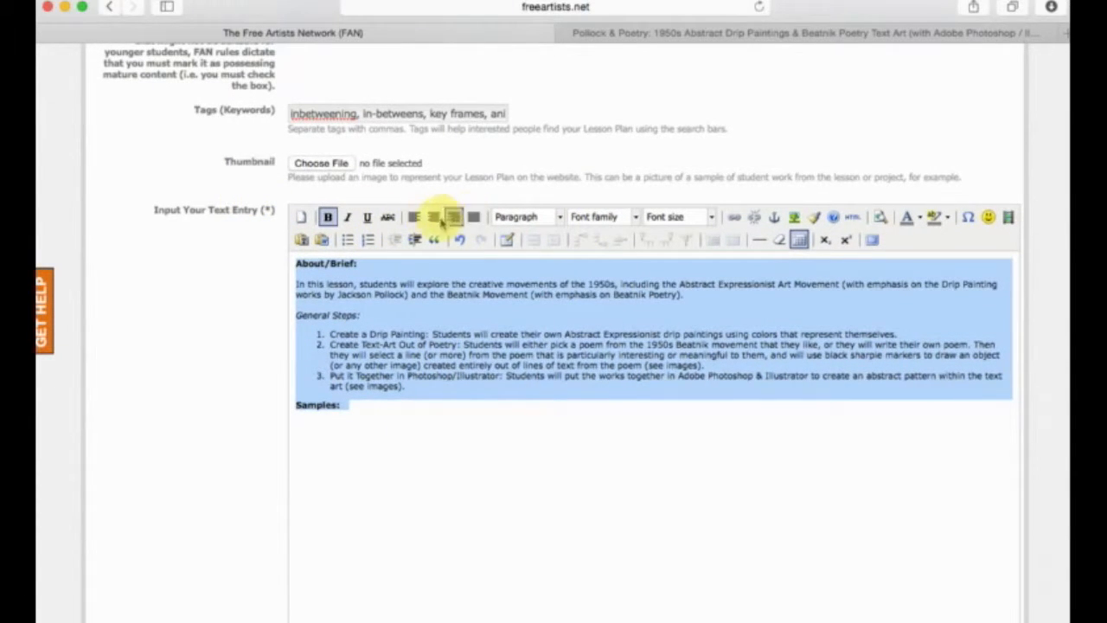
pyautogui.click(434, 217)
pyautogui.click(414, 217)
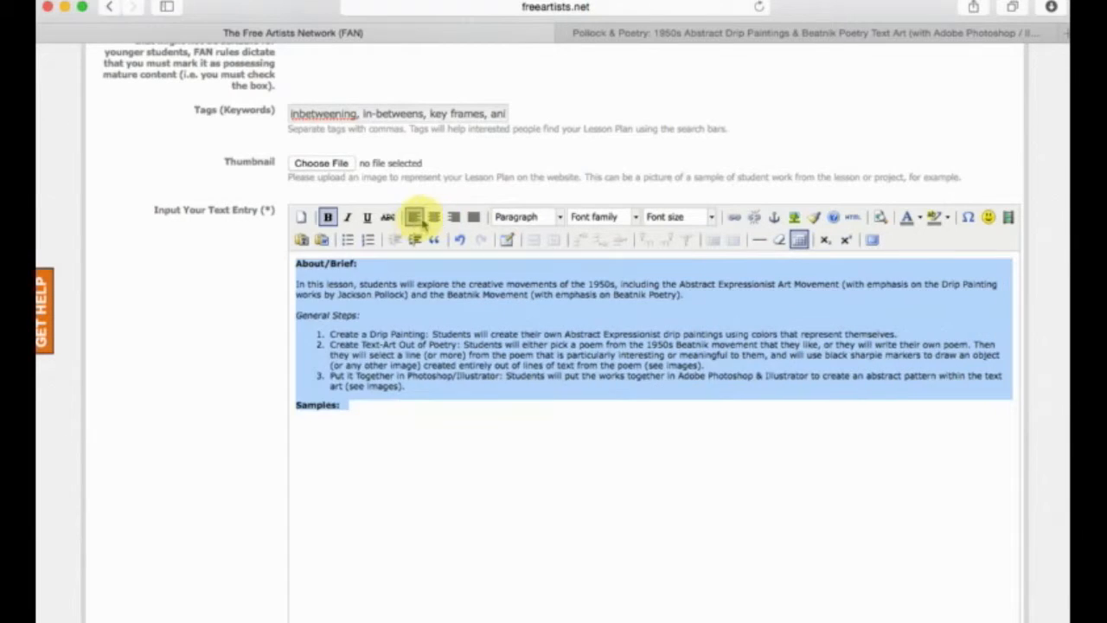
pyautogui.click(456, 217)
pyautogui.click(476, 218)
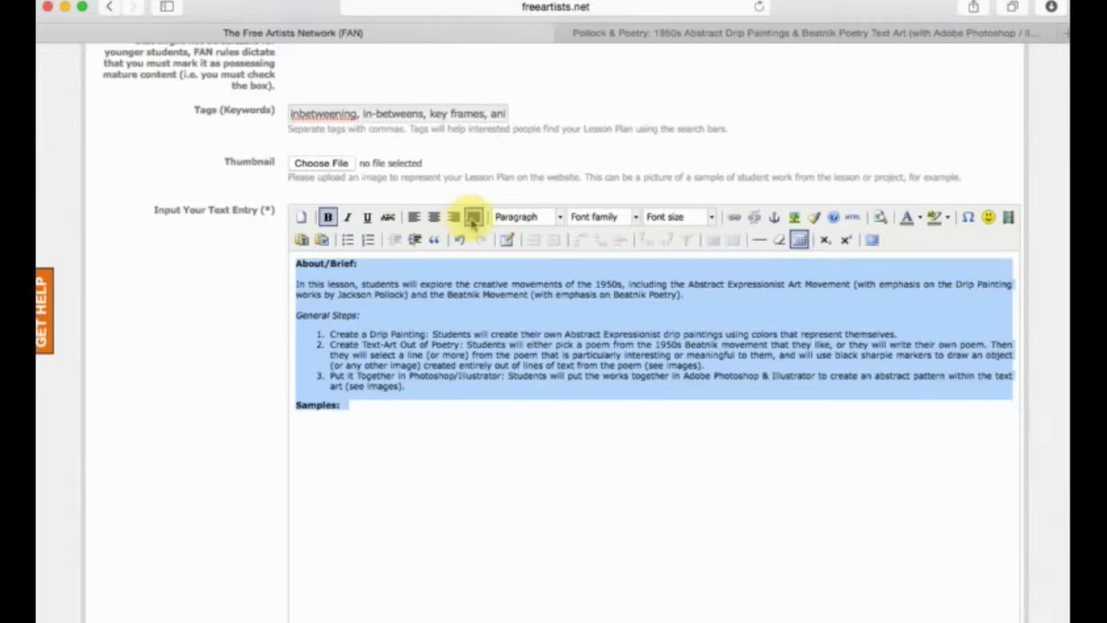
pyautogui.click(434, 217)
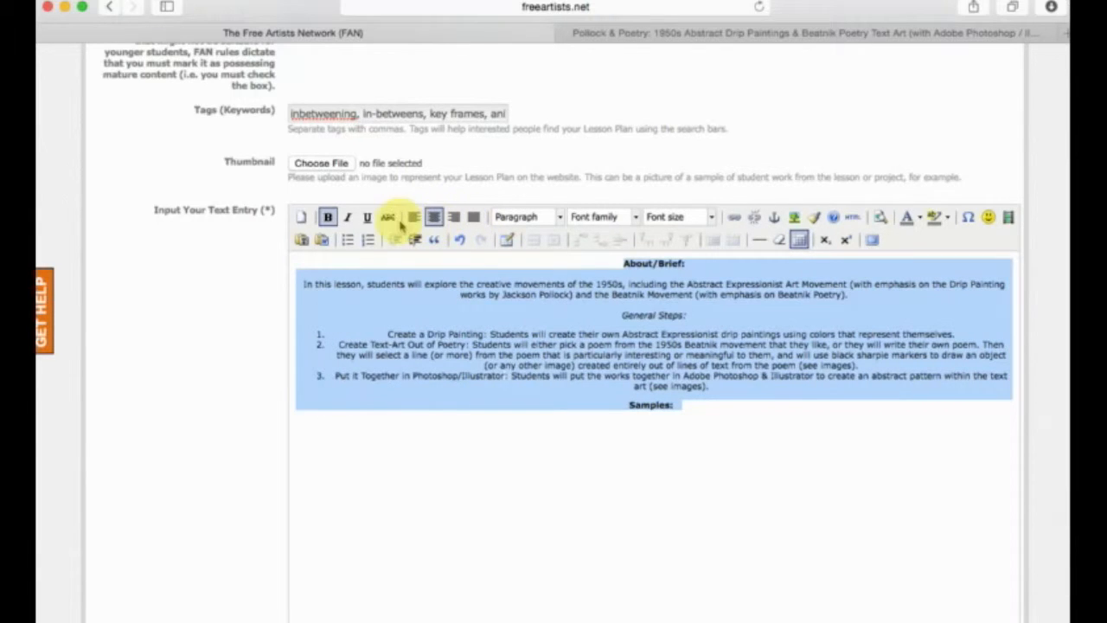
pyautogui.click(413, 217)
pyautogui.click(497, 286)
# Format the "About/Brief:" line as Heading 1, replace its text with "Title of Lesson Plan", and delete the blank line below it.
pyautogui.moveTo(385, 263); pyautogui.dragTo(249, 261)
pyautogui.click(560, 218)
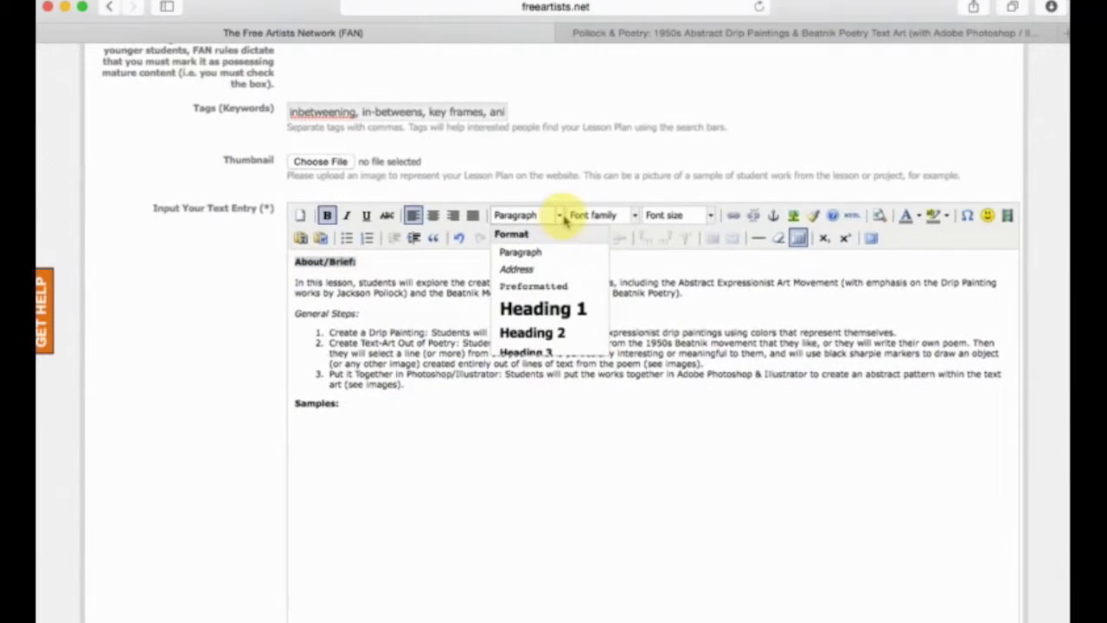
pyautogui.click(558, 310)
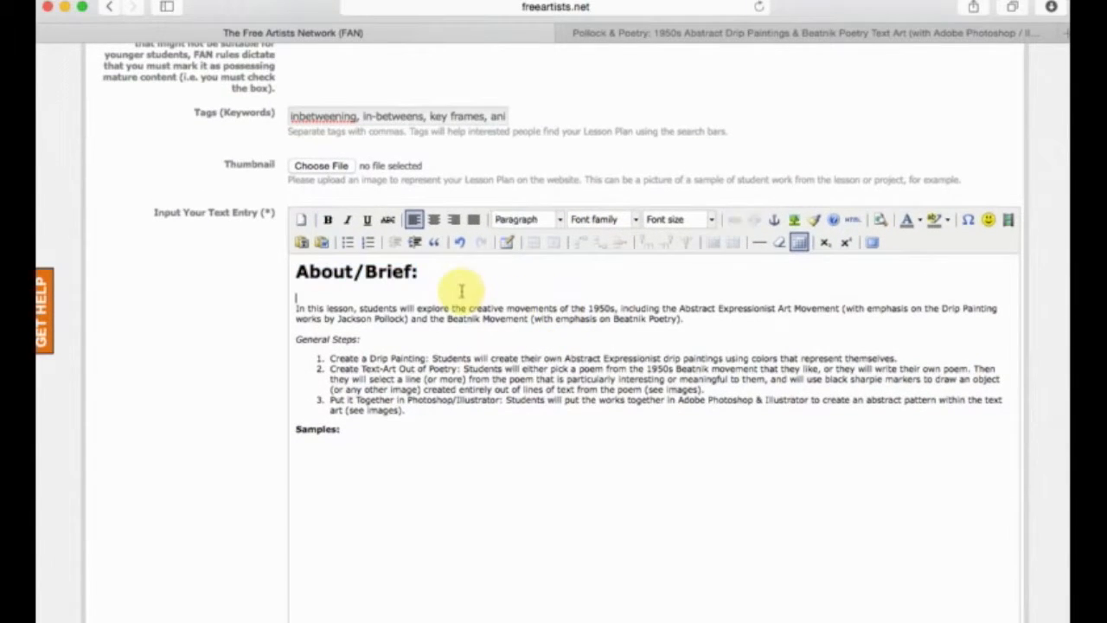
pyautogui.write('Title of Lesson Plan')
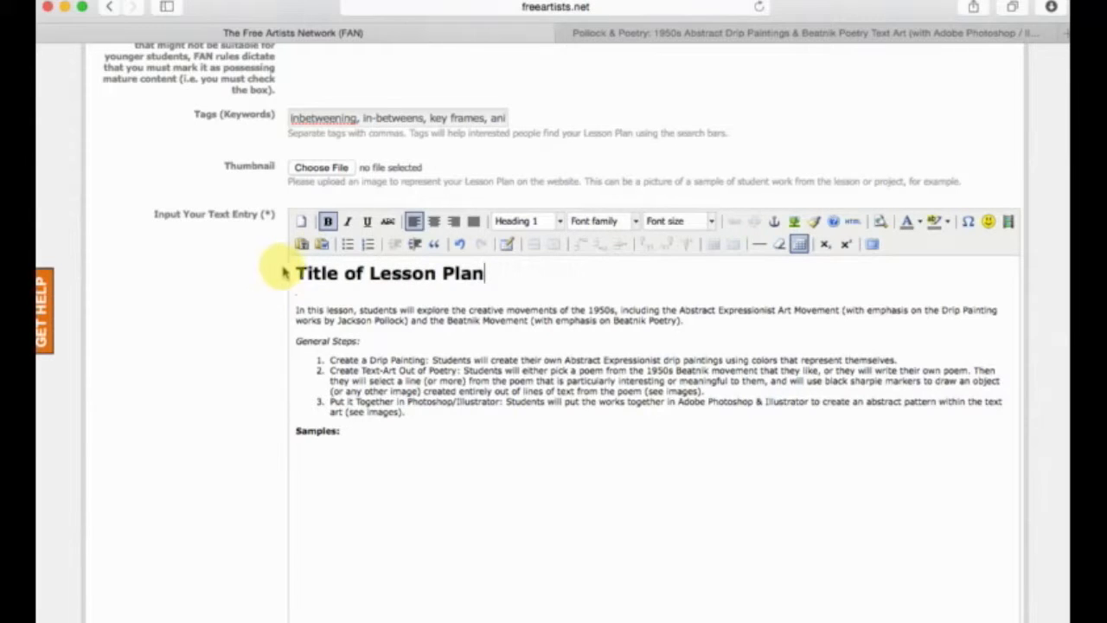
pyautogui.click(497, 303)
pyautogui.press('BackSpace')
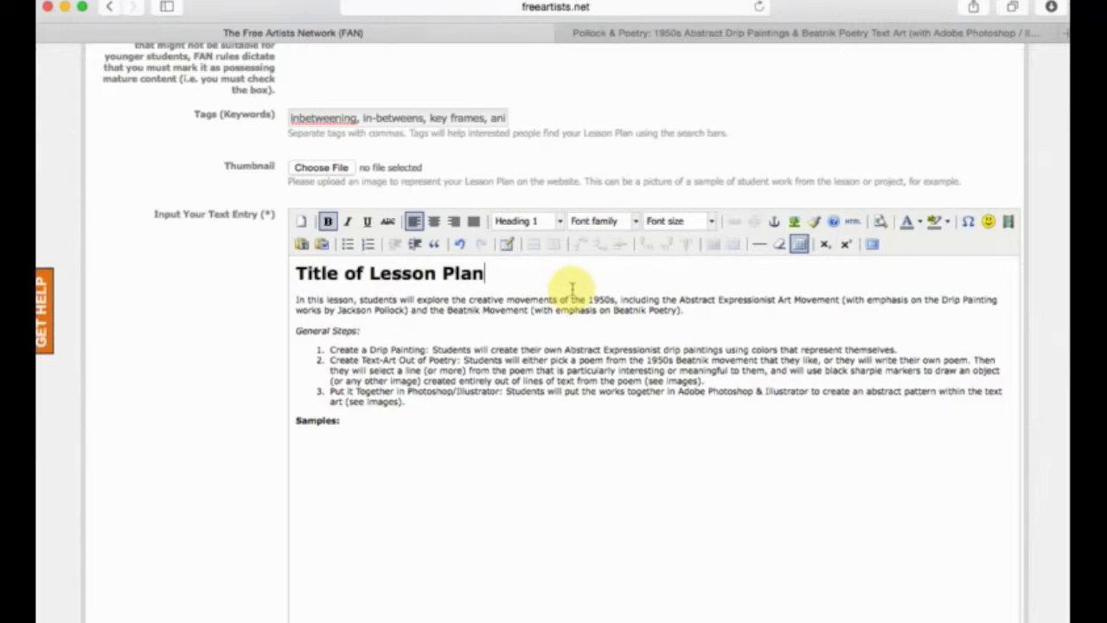
# Set the font family of the entire text entry to Arial.
pyautogui.moveTo(482, 474); pyautogui.dragTo(242, 222)
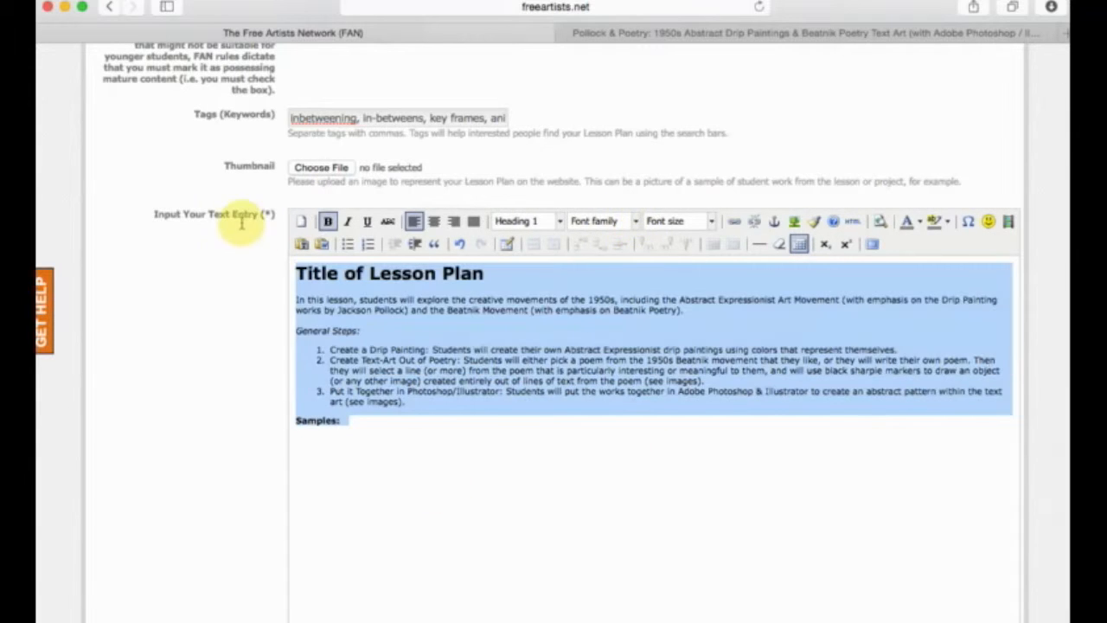
pyautogui.click(630, 221)
pyautogui.click(561, 220)
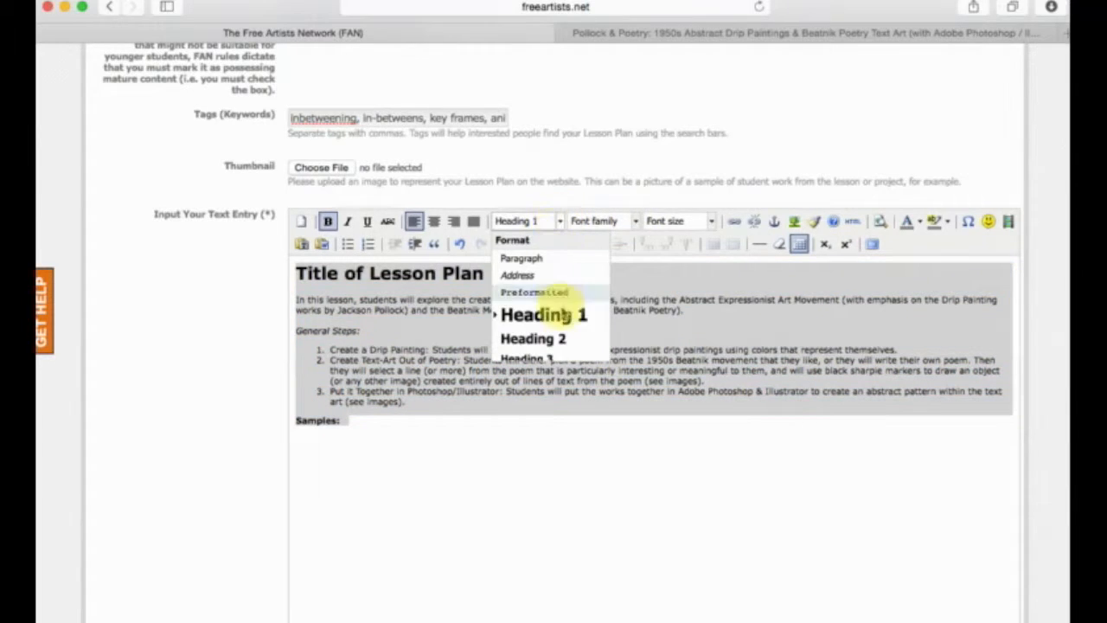
pyautogui.click(638, 222)
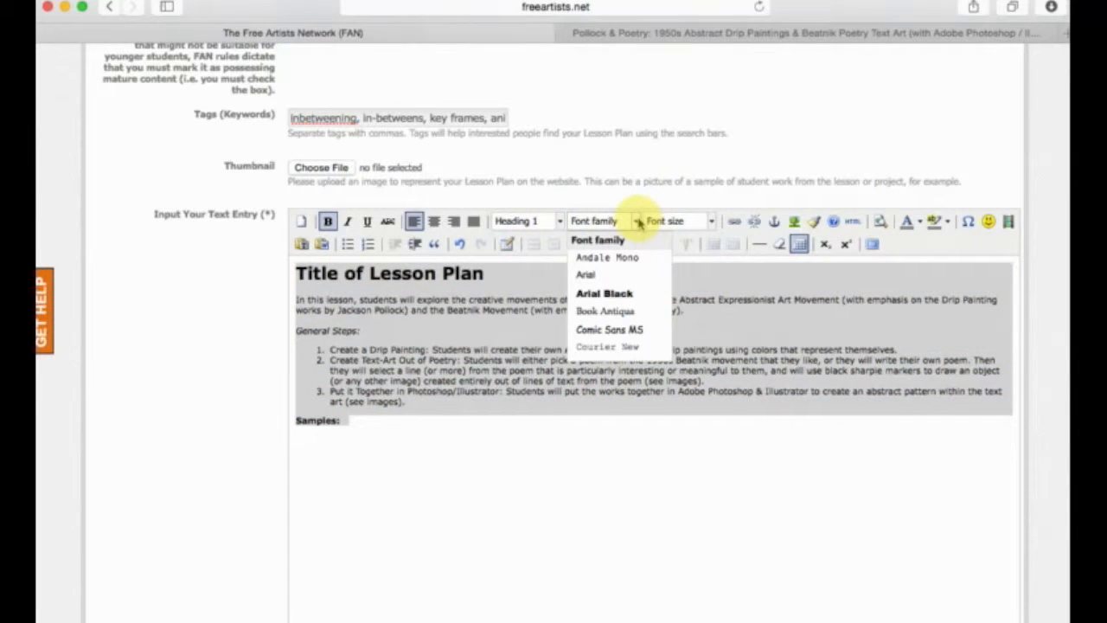
pyautogui.click(613, 275)
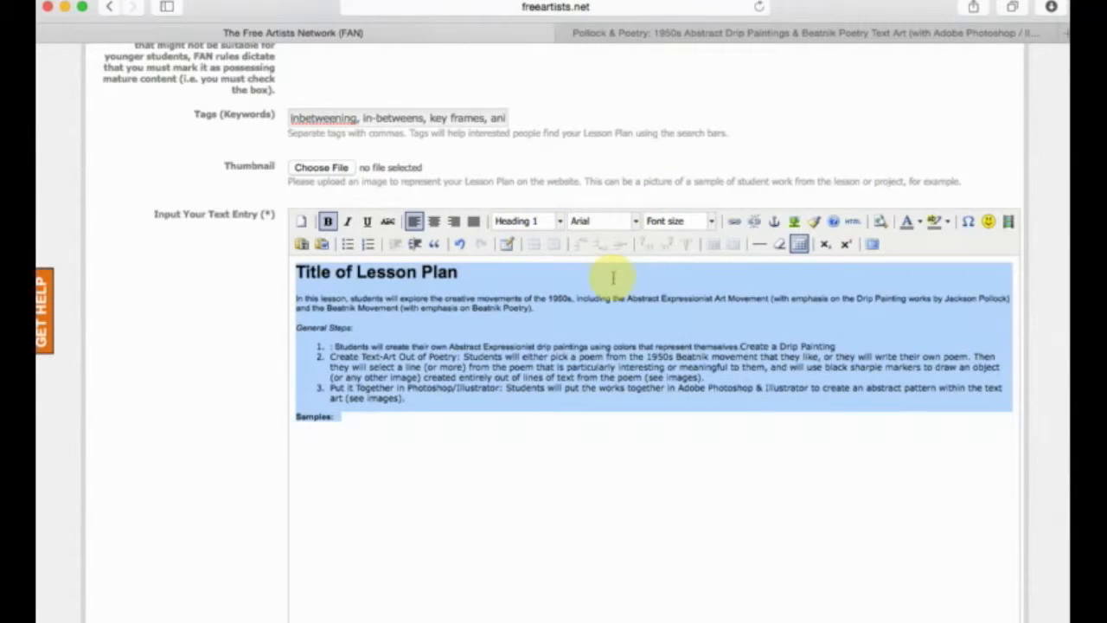
# Set the font size of the text below the title to 3 (12pt).
pyautogui.click(712, 221)
pyautogui.click(497, 299)
pyautogui.moveTo(489, 276); pyautogui.dragTo(205, 275)
pyautogui.click(426, 418)
pyautogui.moveTo(416, 434); pyautogui.dragTo(289, 291)
pyautogui.click(712, 222)
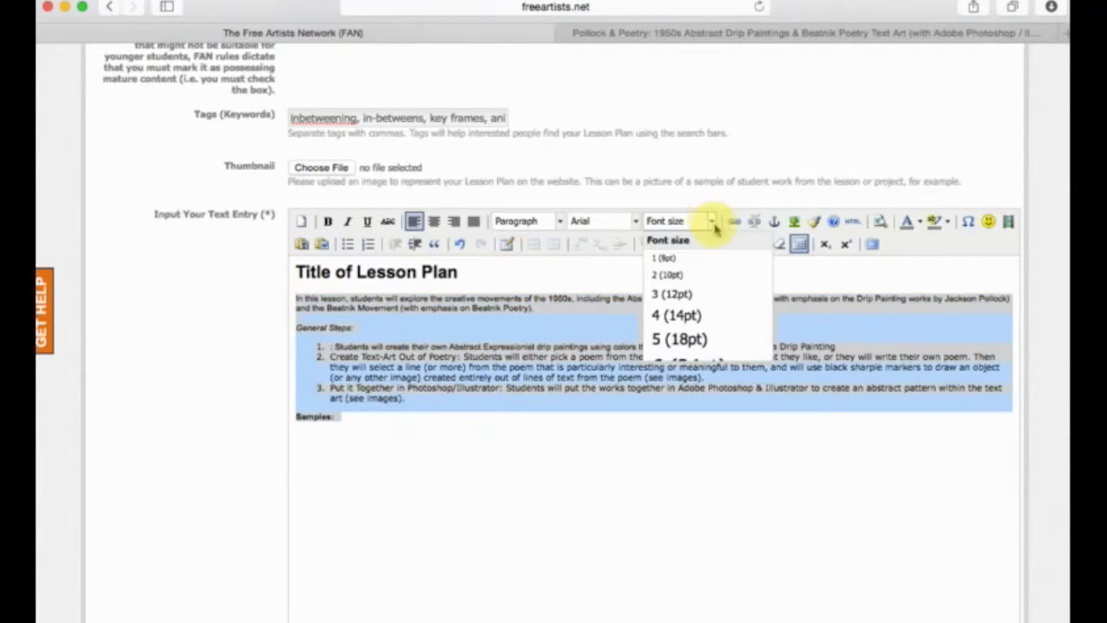
pyautogui.click(705, 296)
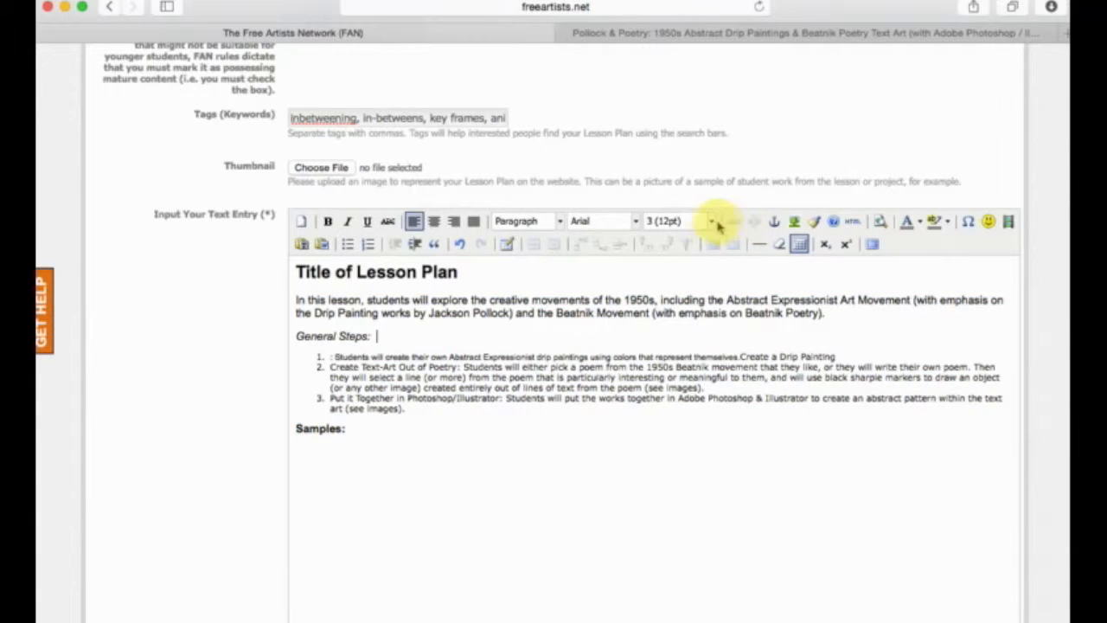
# Delete the stray colon at the start of the first general step and convert the numbered list to bullets.
pyautogui.scroll(1, 650, 300)
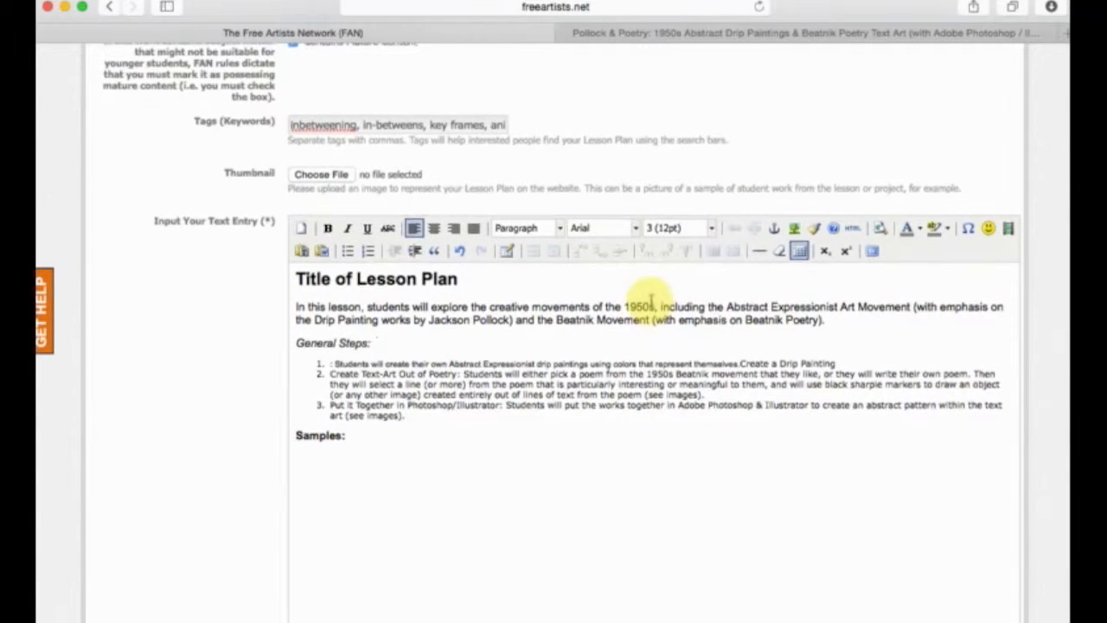
pyautogui.click(337, 363)
pyautogui.press('BackSpace')
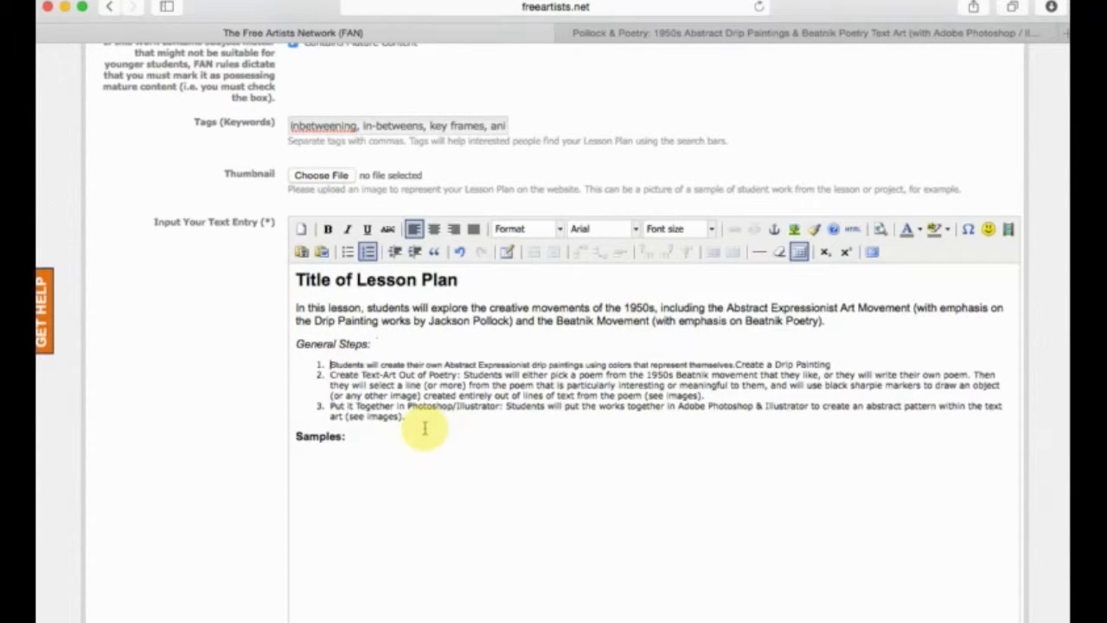
pyautogui.moveTo(424, 429); pyautogui.dragTo(294, 361)
pyautogui.click(347, 251)
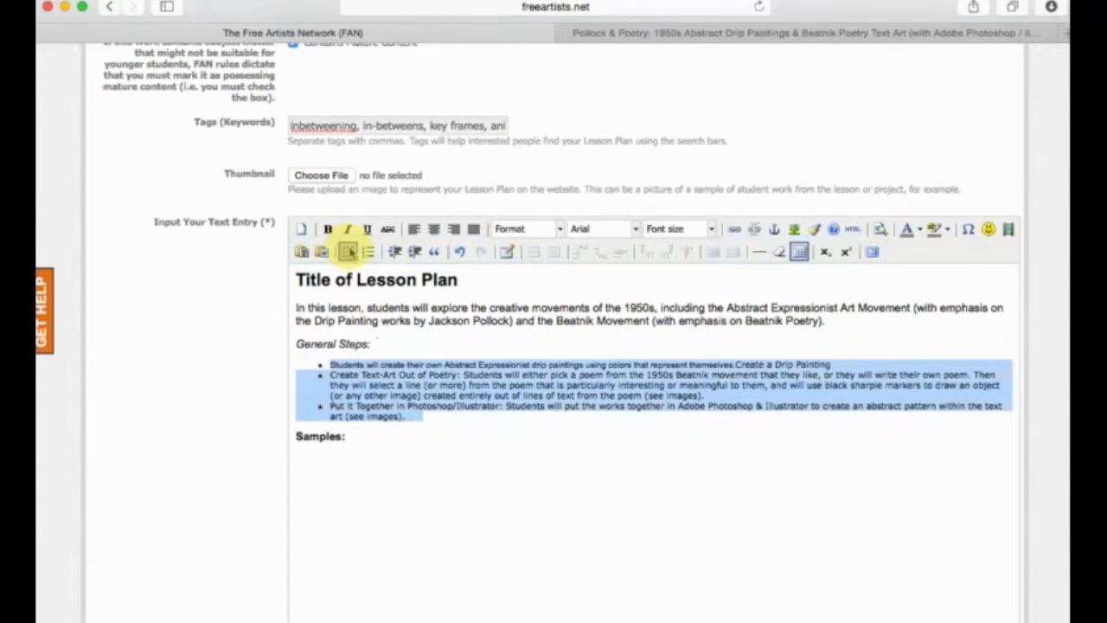
pyautogui.click(487, 438)
pyautogui.moveTo(848, 323); pyautogui.dragTo(352, 321)
pyautogui.click(512, 318)
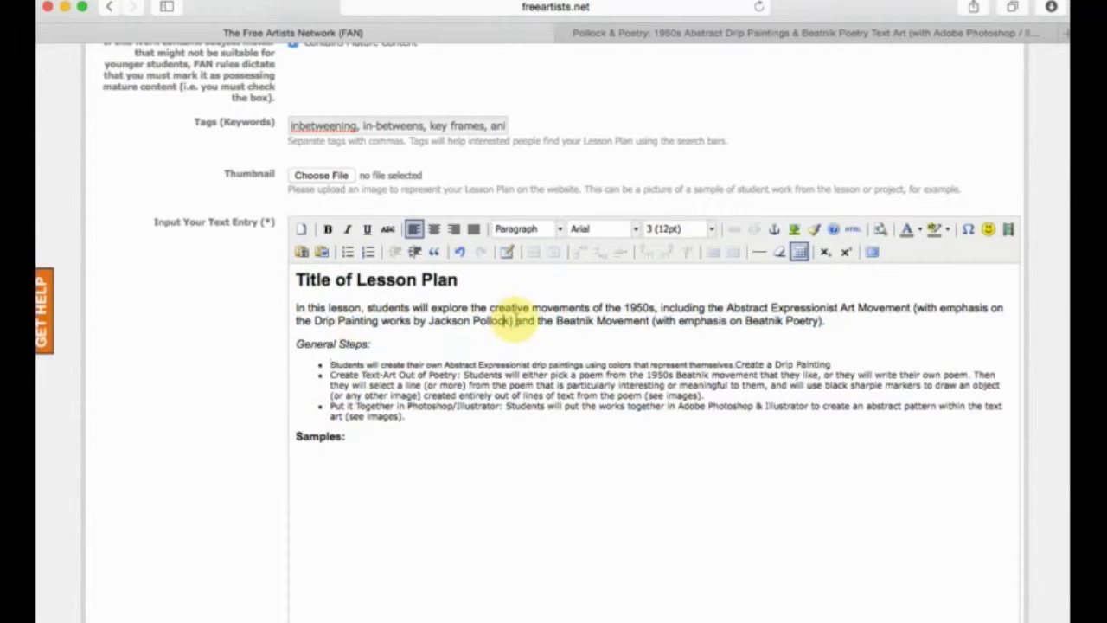
pyautogui.moveTo(510, 319); pyautogui.dragTo(429, 321)
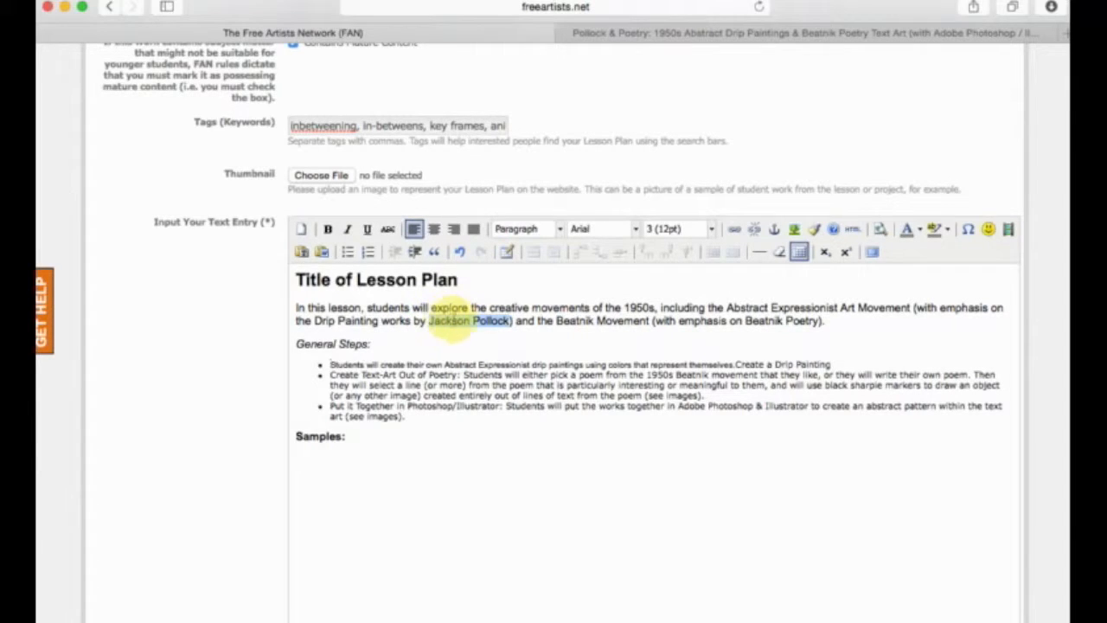
pyautogui.click(752, 229)
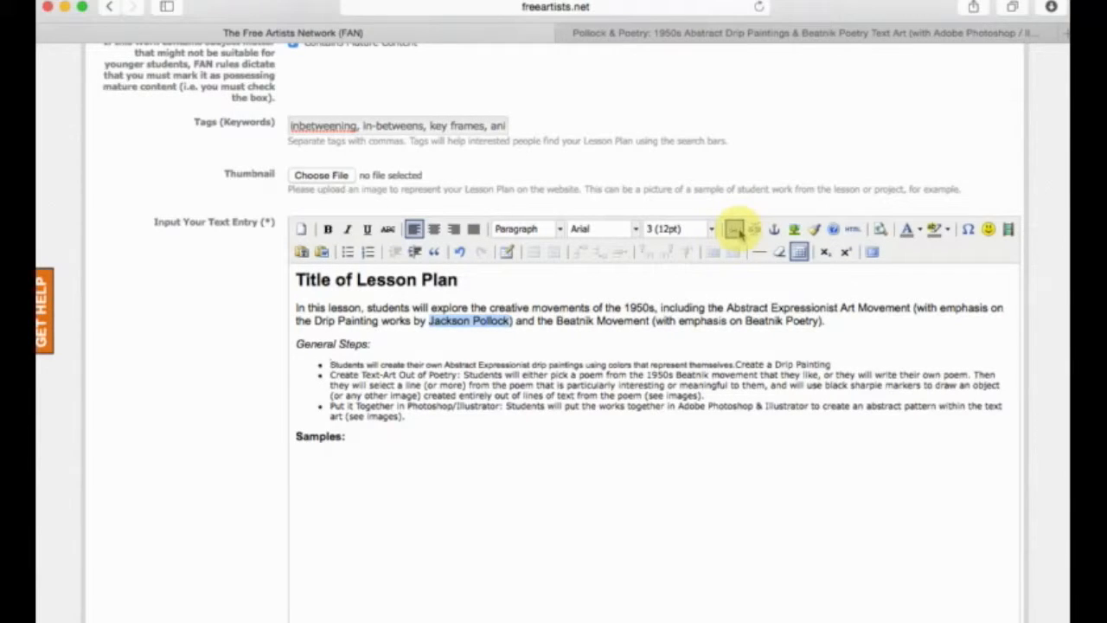
pyautogui.click(735, 230)
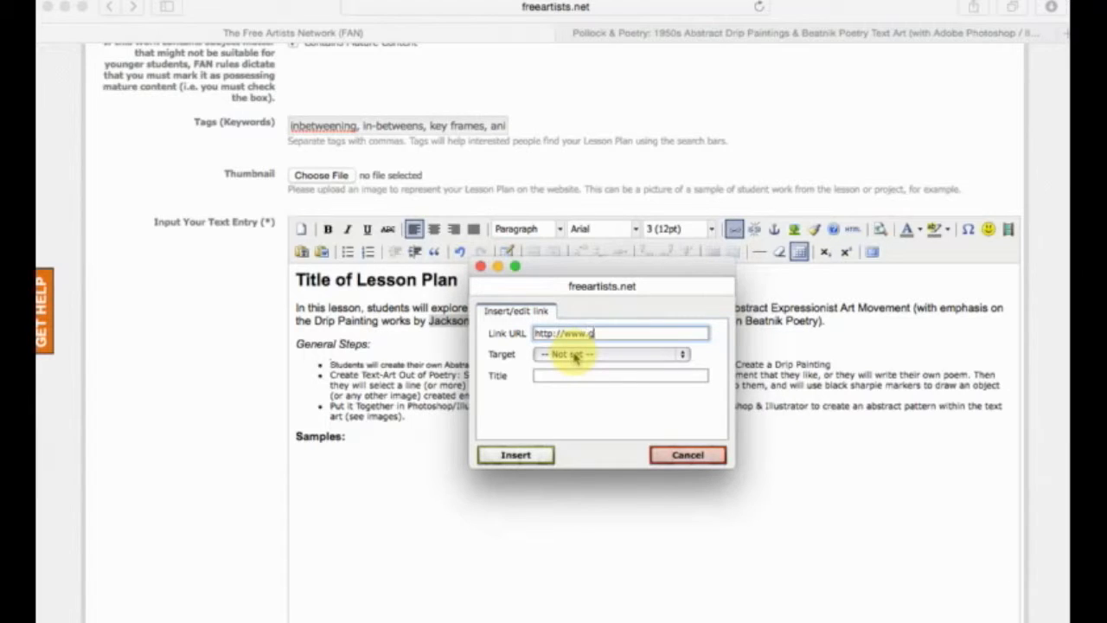
pyautogui.click(641, 358)
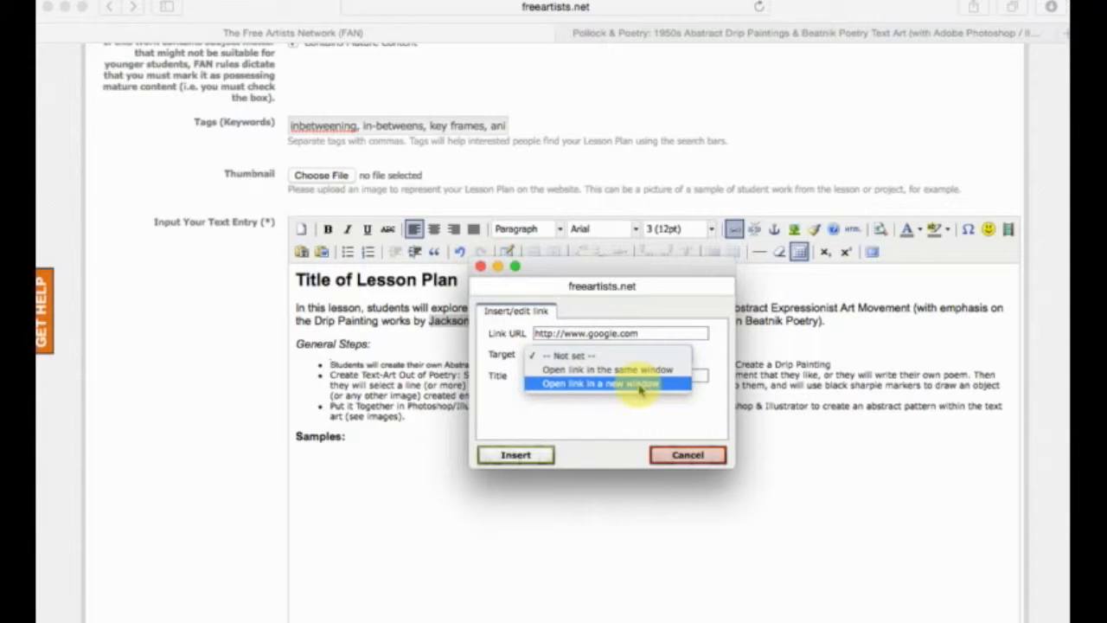
pyautogui.click(641, 391)
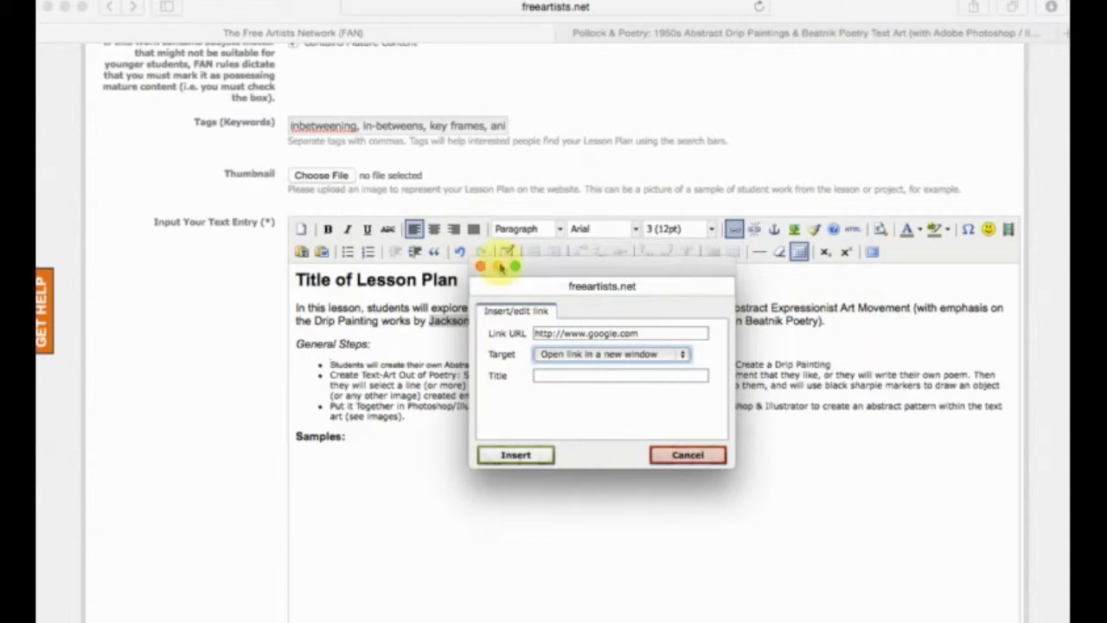
pyautogui.click(533, 459)
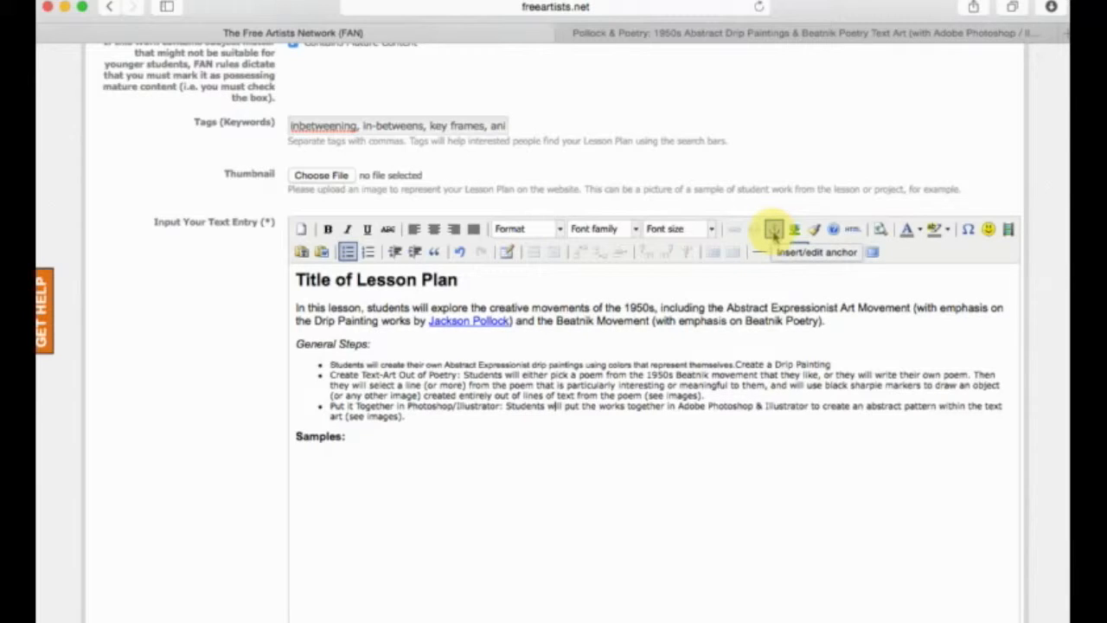
# Look through the Pollock & Poetry lesson plan for reference, and insert an anchor named "samples" after the "Samples:" label in the text entry.
pyautogui.click(372, 438)
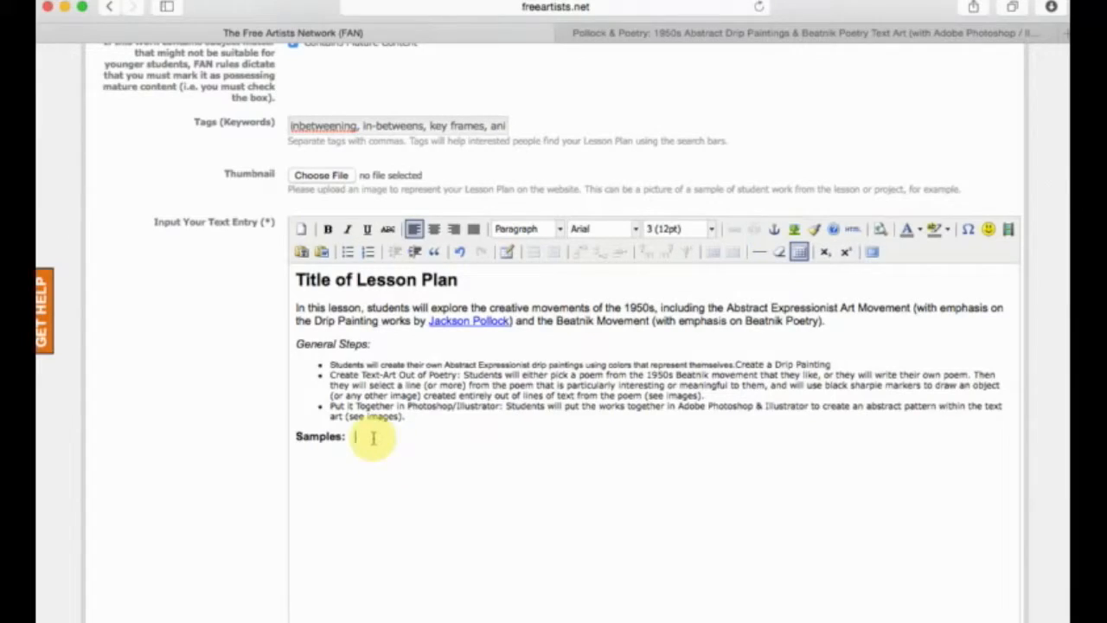
pyautogui.click(715, 35)
pyautogui.scroll(-20, 395, 390)
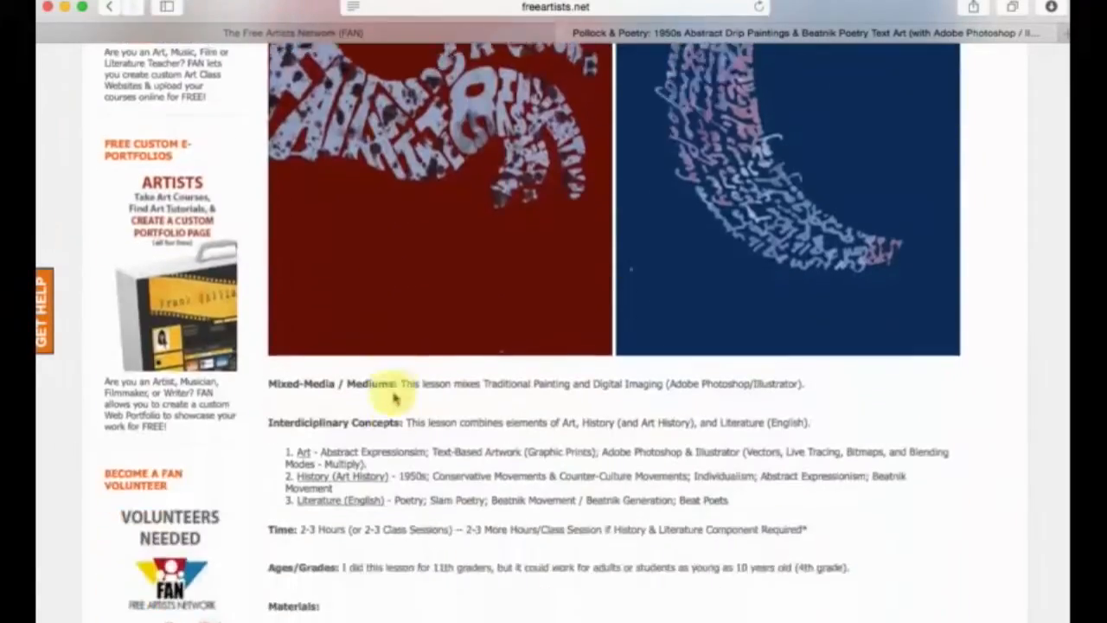
pyautogui.scroll(-2, 362, 299)
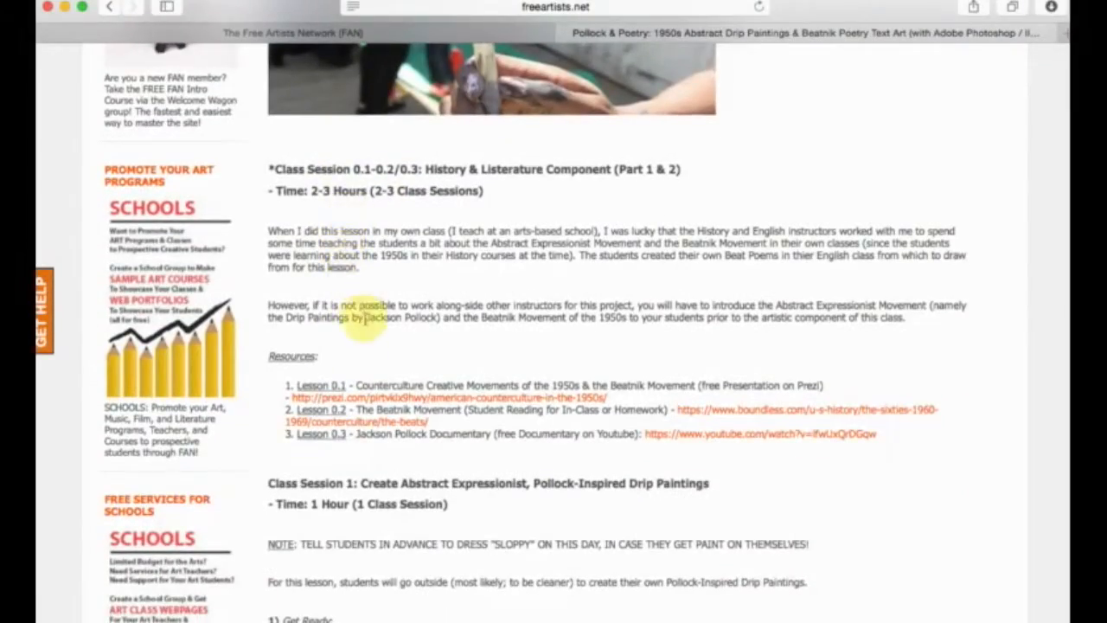
pyautogui.scroll(-10, 346, 303)
pyautogui.scroll(15, 381, 350)
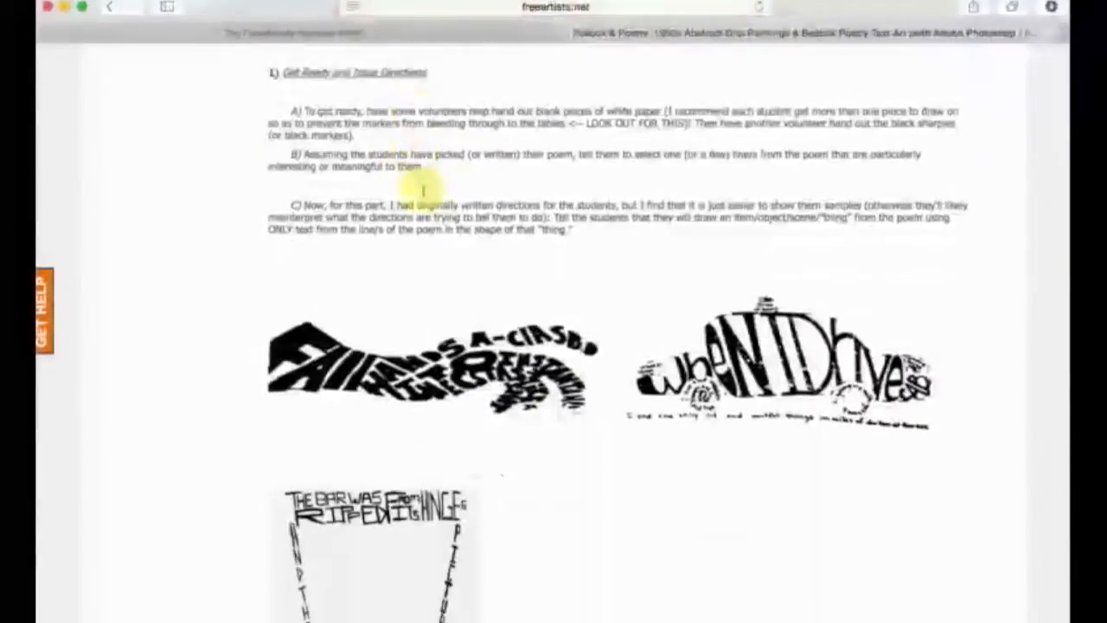
pyautogui.click(430, 35)
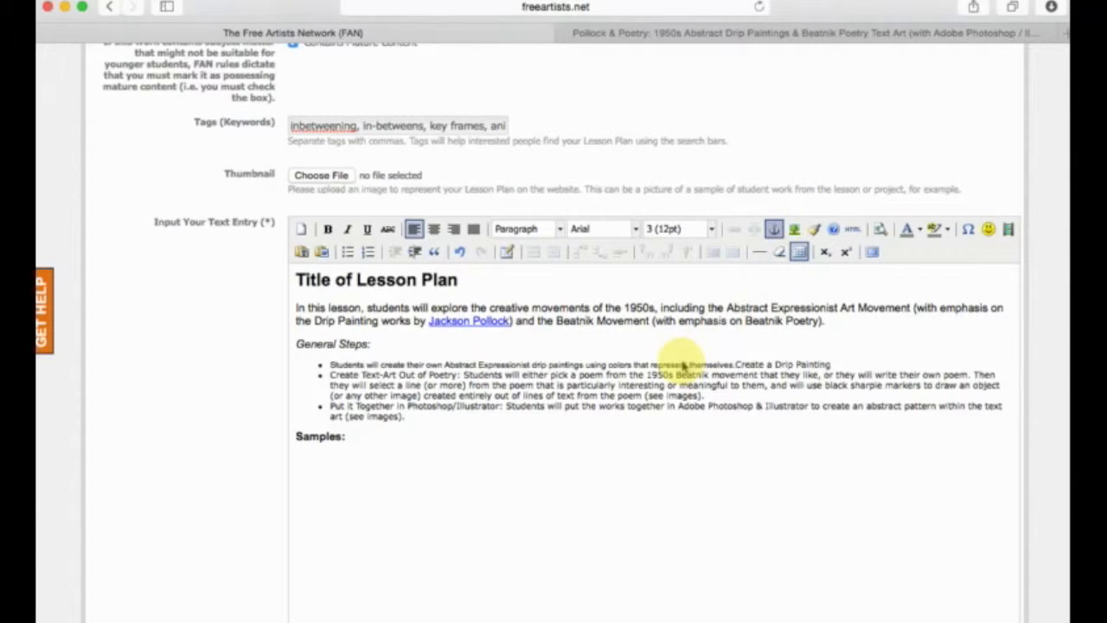
pyautogui.moveTo(637, 529); pyautogui.dragTo(602, 343)
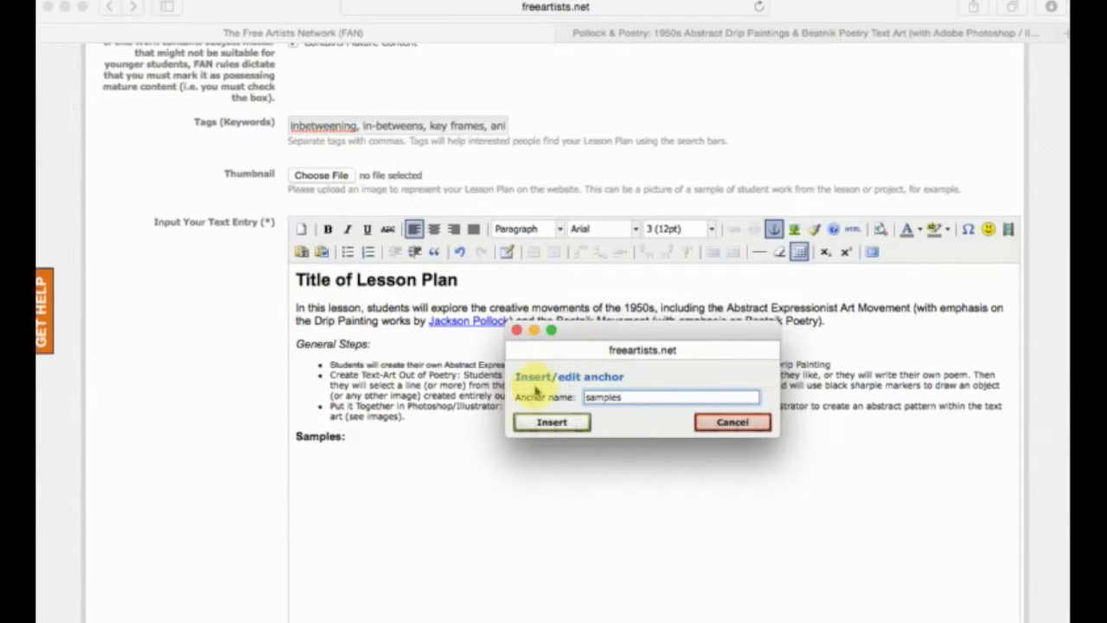
pyautogui.click(578, 422)
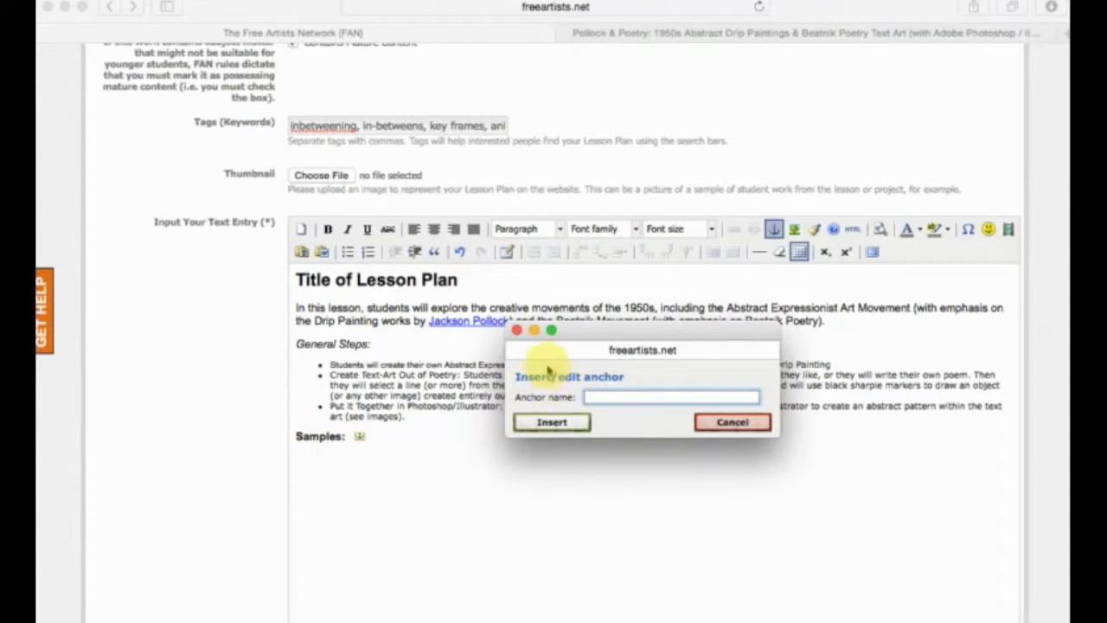
pyautogui.click(517, 330)
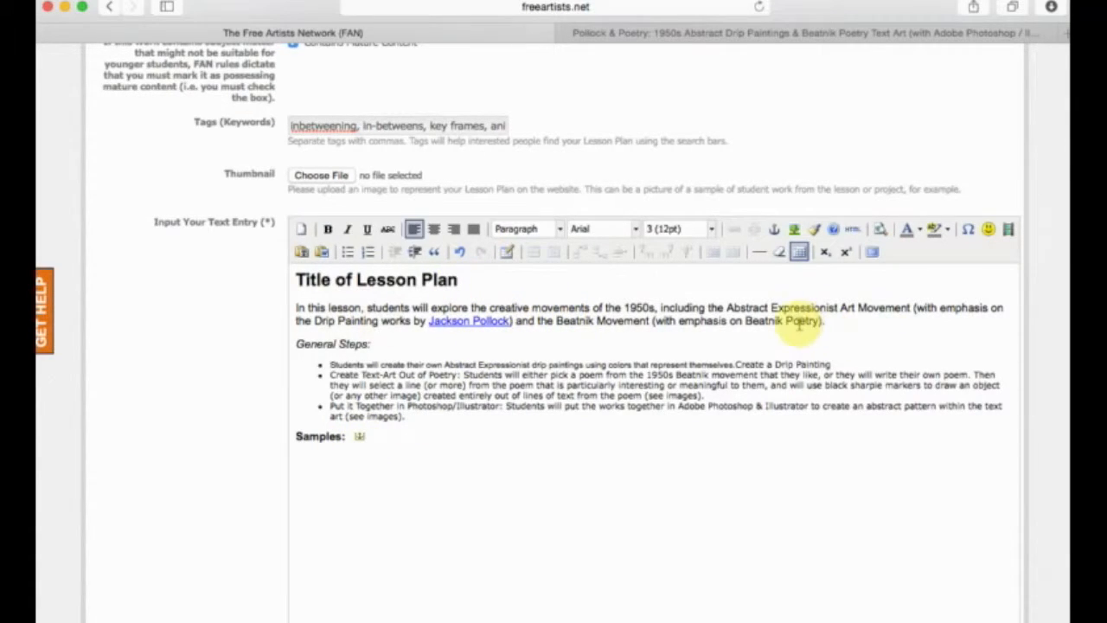
# Add the sentence "Check samples for samples of student work." to the end of the introduction and remove the extra spaces before it.
pyautogui.click(840, 320)
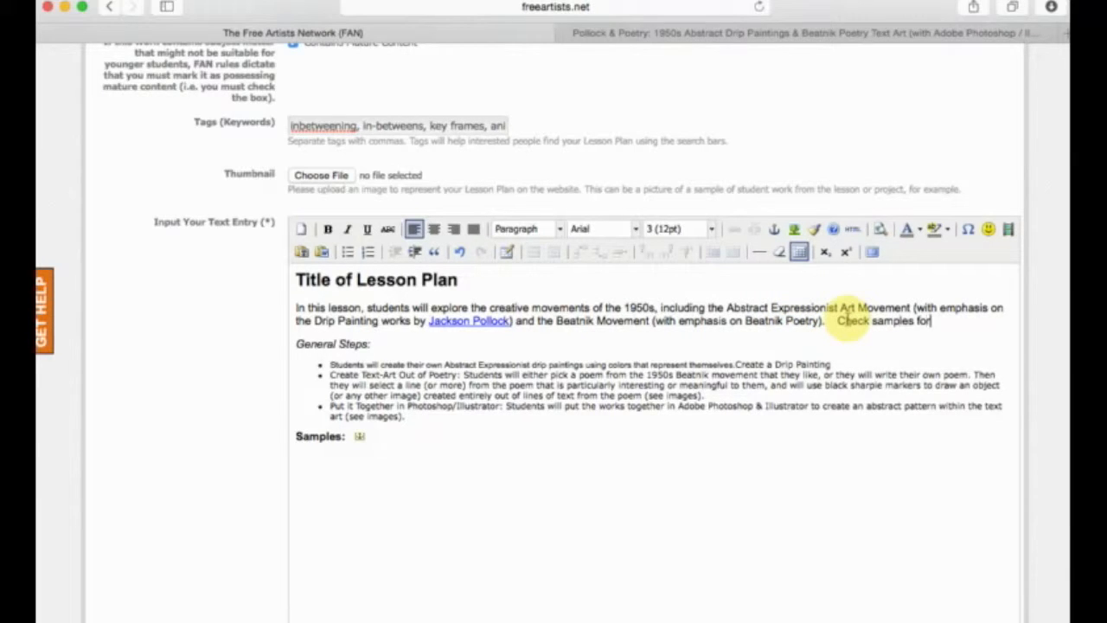
pyautogui.write('Check samples for samples of student work.')
pyautogui.press('BackSpace')
pyautogui.press('BackSpace')
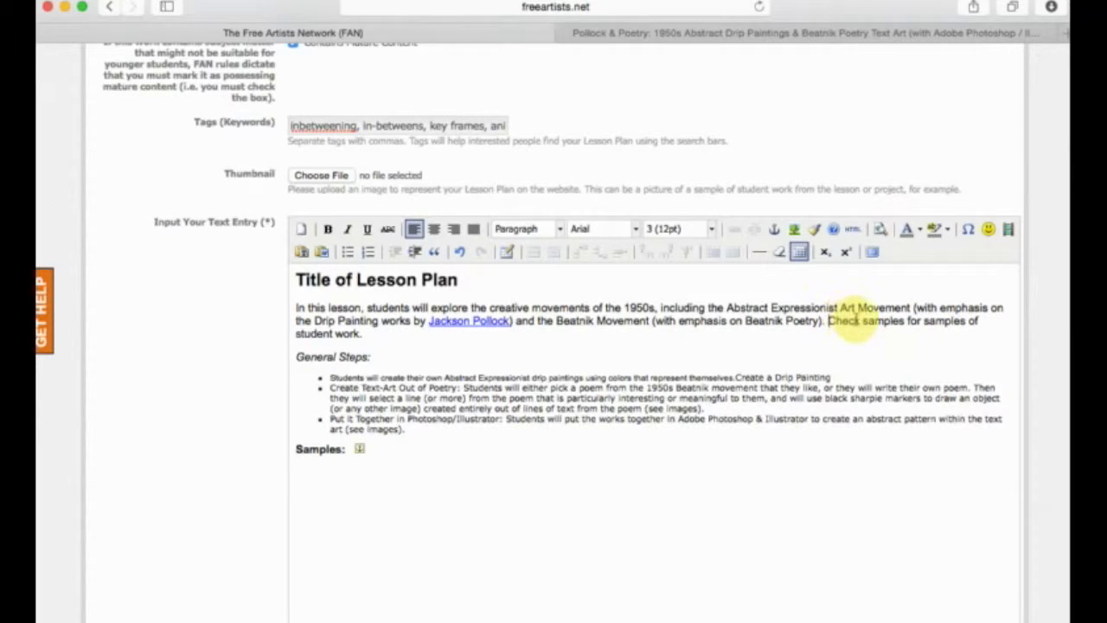
# Link the first word "samples" in the added sentence to the link URL "samples".
pyautogui.doubleClick(882, 321)
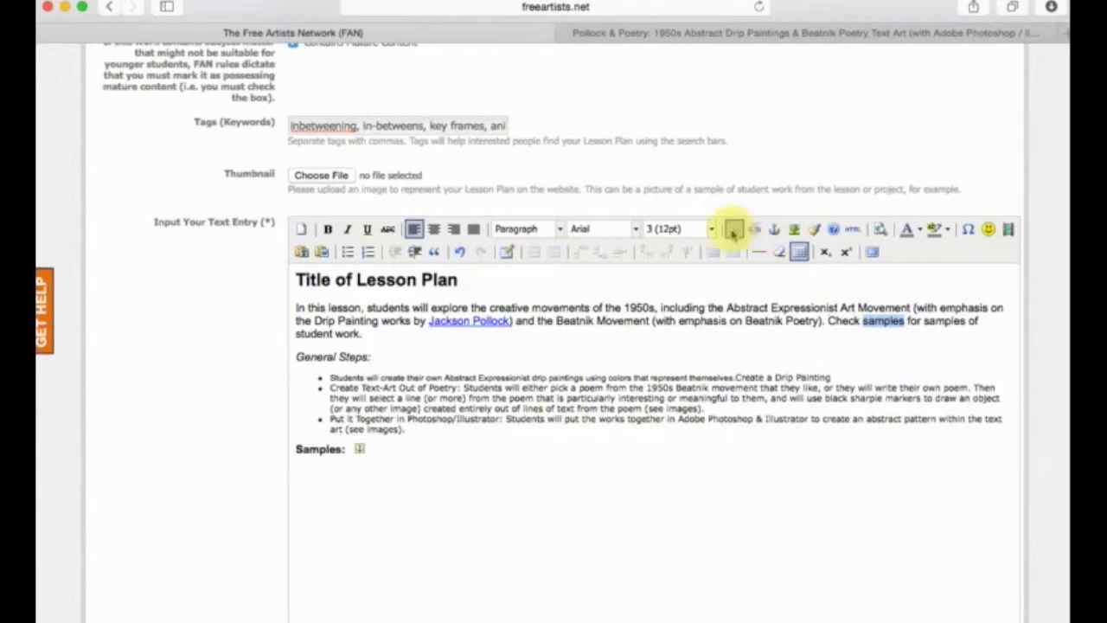
pyautogui.click(732, 230)
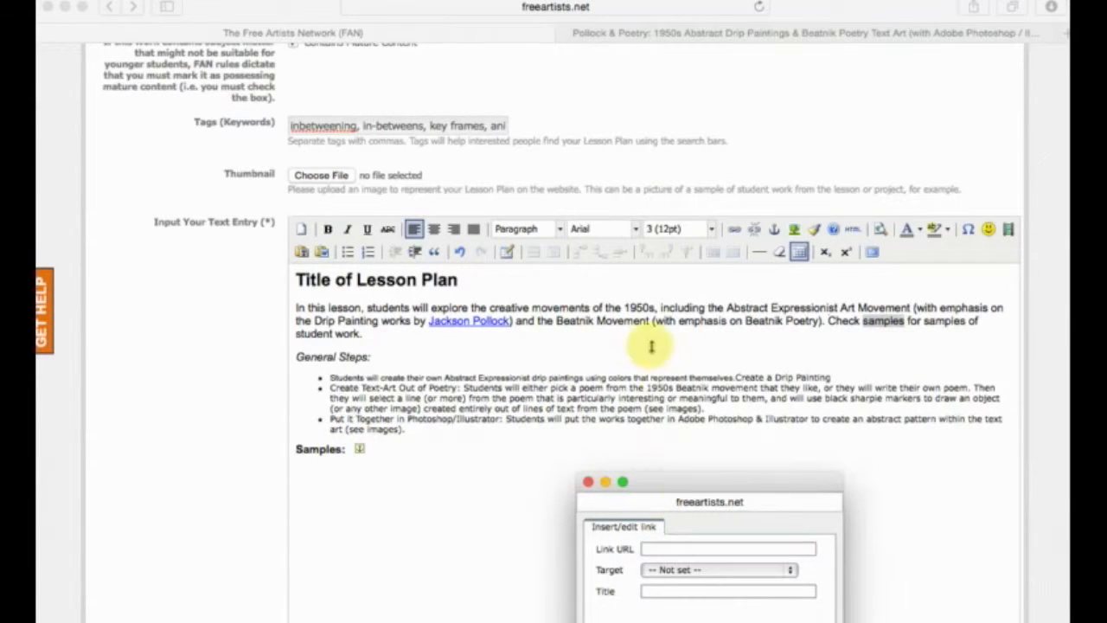
pyautogui.click(693, 543)
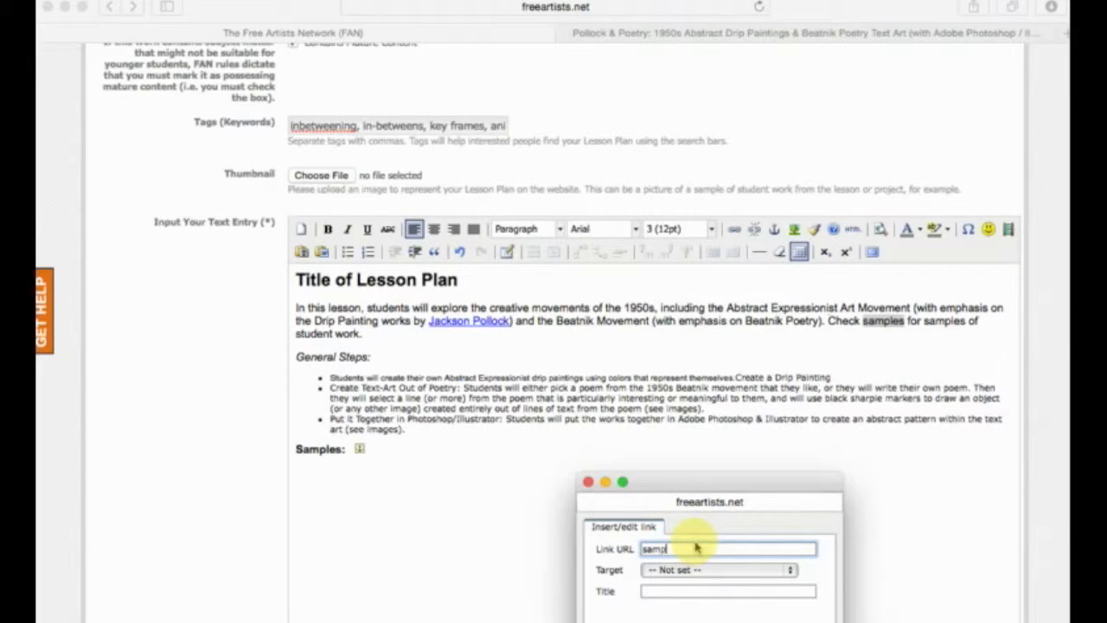
pyautogui.click(658, 622)
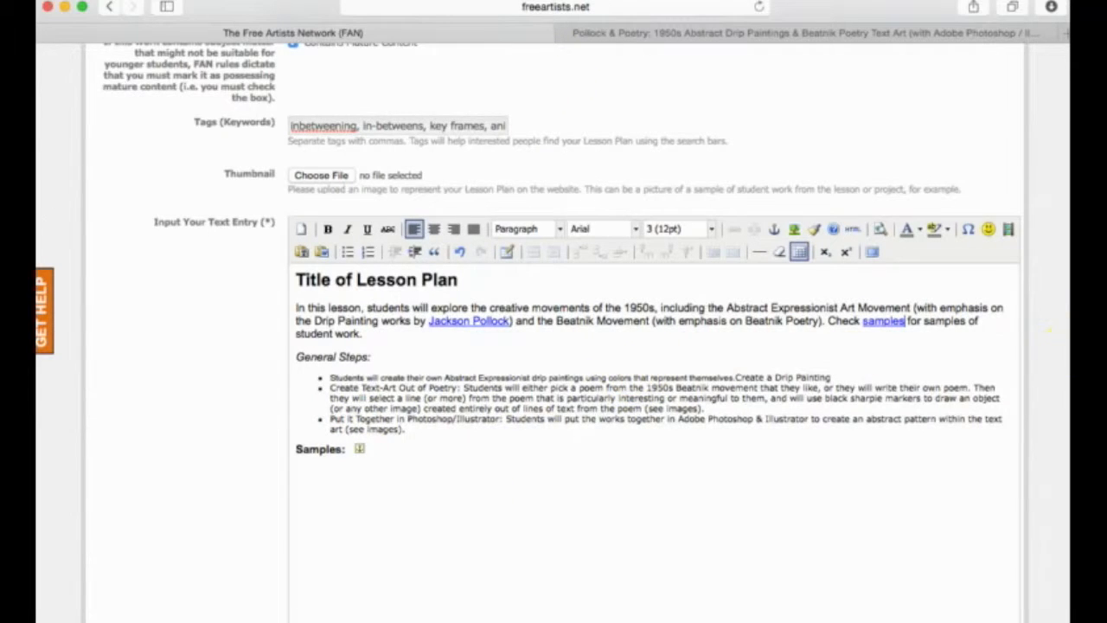
# Browse the published Pollock & Poetry lesson plan's introduction, sample images and class sections, and return to the lesson plan form.
pyautogui.click(727, 33)
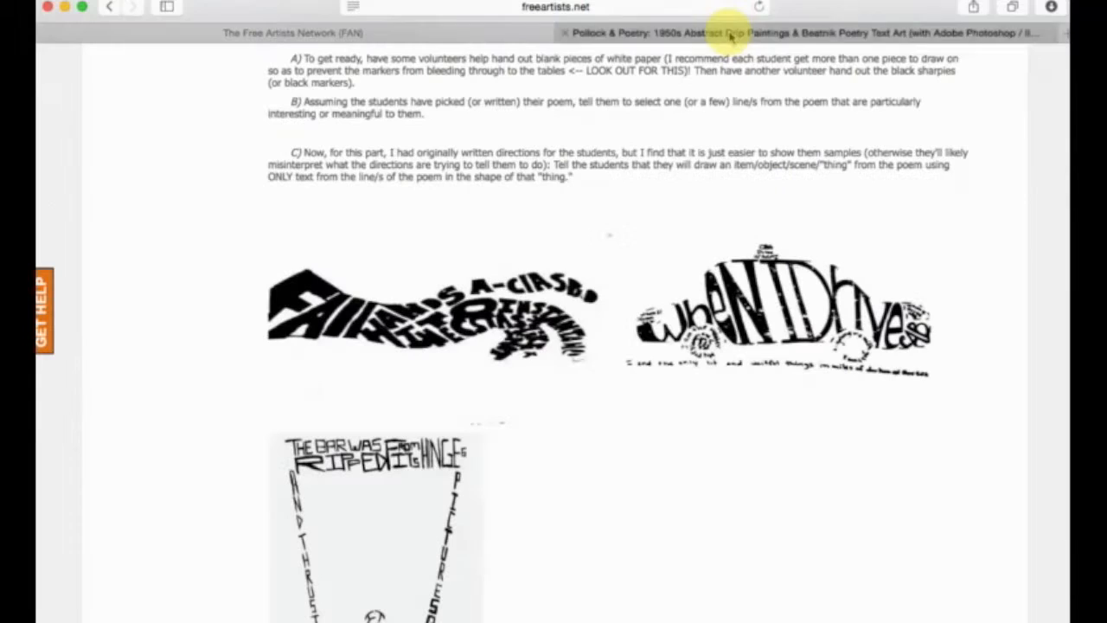
pyautogui.scroll(20, 610, 226)
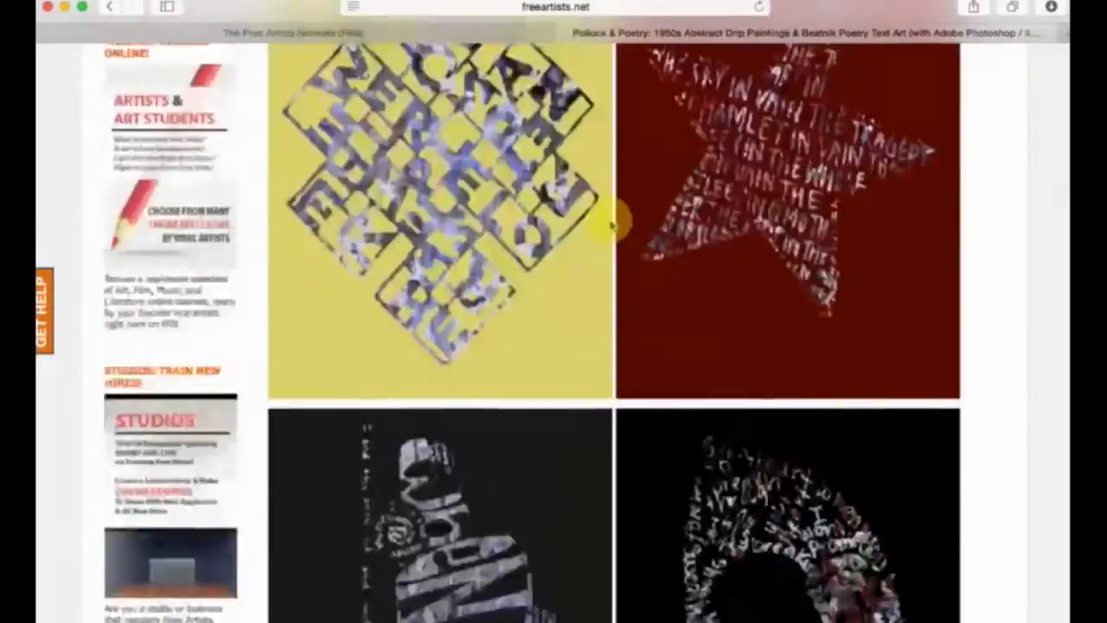
pyautogui.scroll(-5, 870, 441)
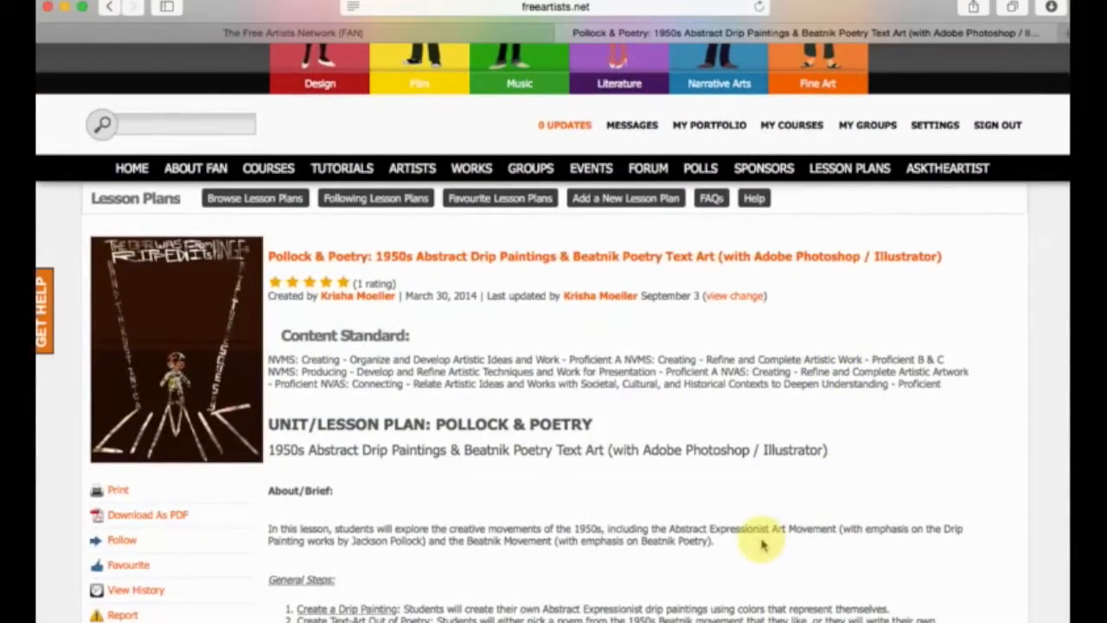
pyautogui.scroll(-2, 763, 543)
pyautogui.scroll(-15, 770, 548)
pyautogui.scroll(-5, 763, 550)
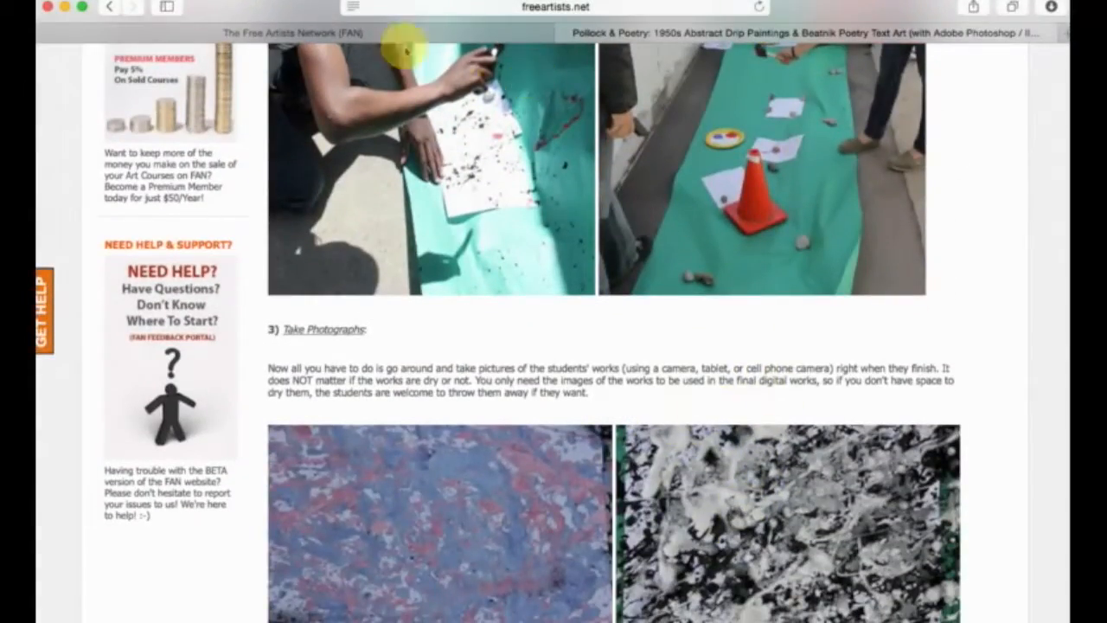
pyautogui.click(398, 34)
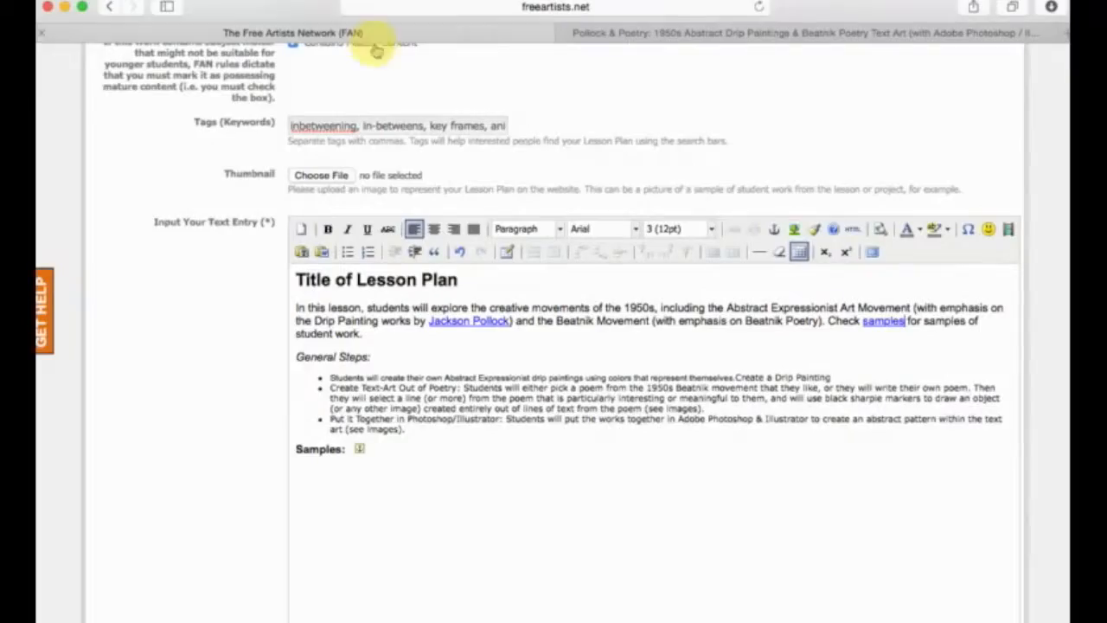
# Inspect the HTML source of the text entry and close it without updating.
pyautogui.click(526, 453)
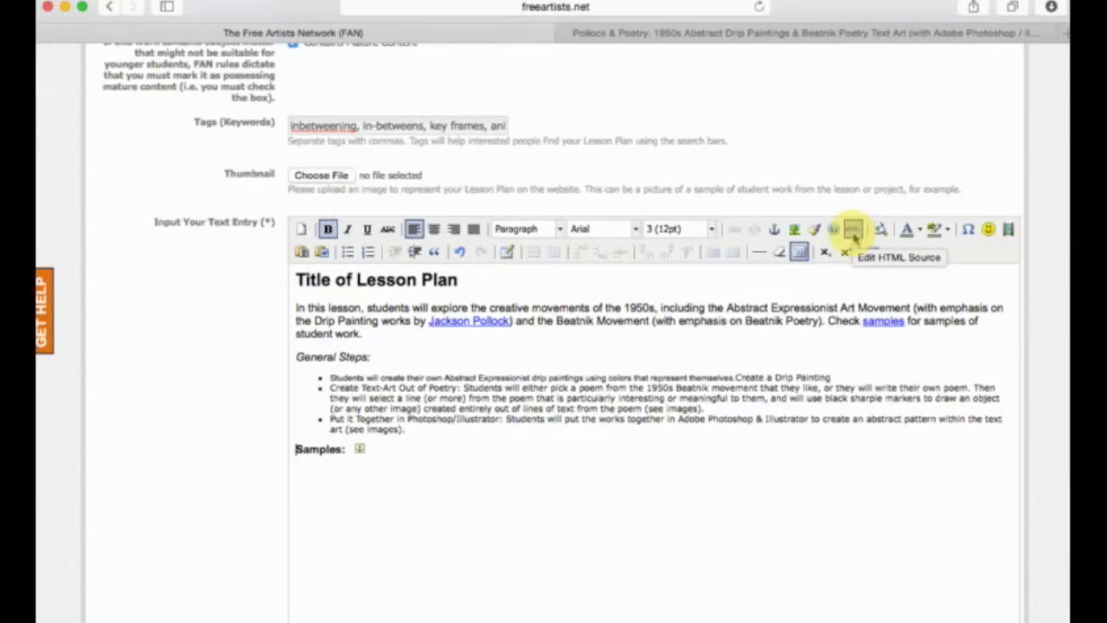
pyautogui.click(854, 235)
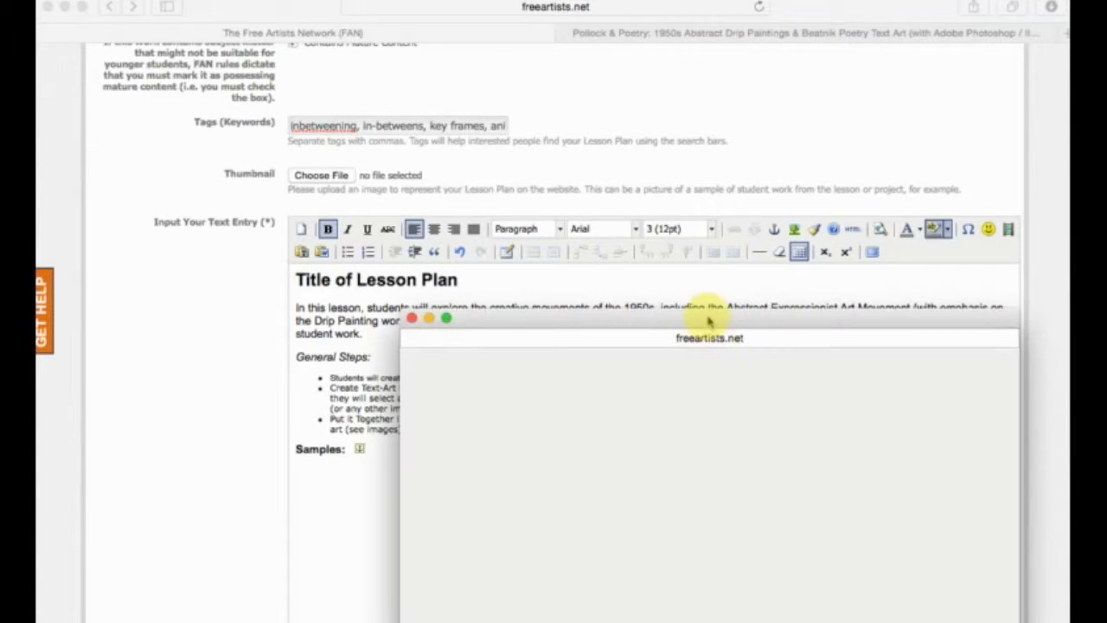
pyautogui.moveTo(709, 321); pyautogui.dragTo(604, 63)
pyautogui.moveTo(635, 325); pyautogui.dragTo(560, 74)
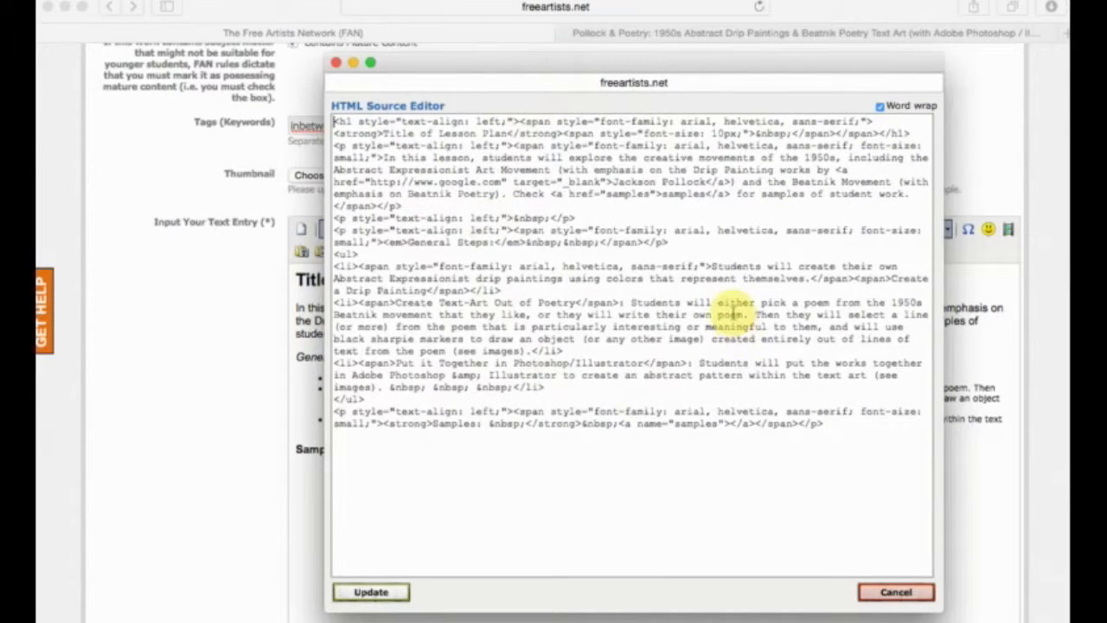
pyautogui.click(899, 595)
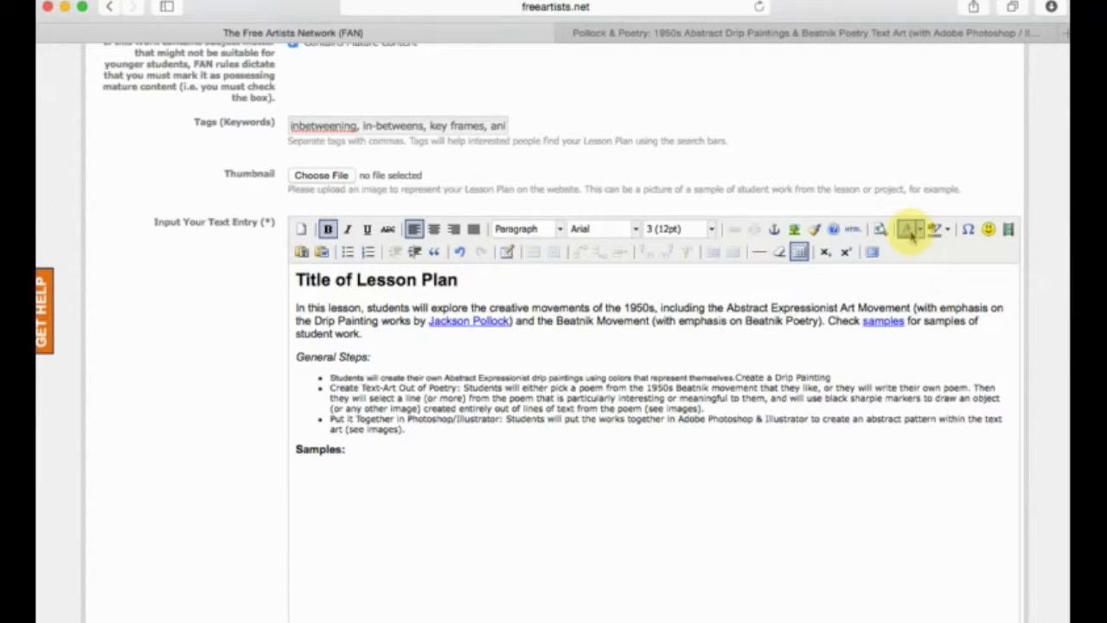
# Set the font size of the three bulleted general steps to 3 (12pt).
pyautogui.click(737, 405)
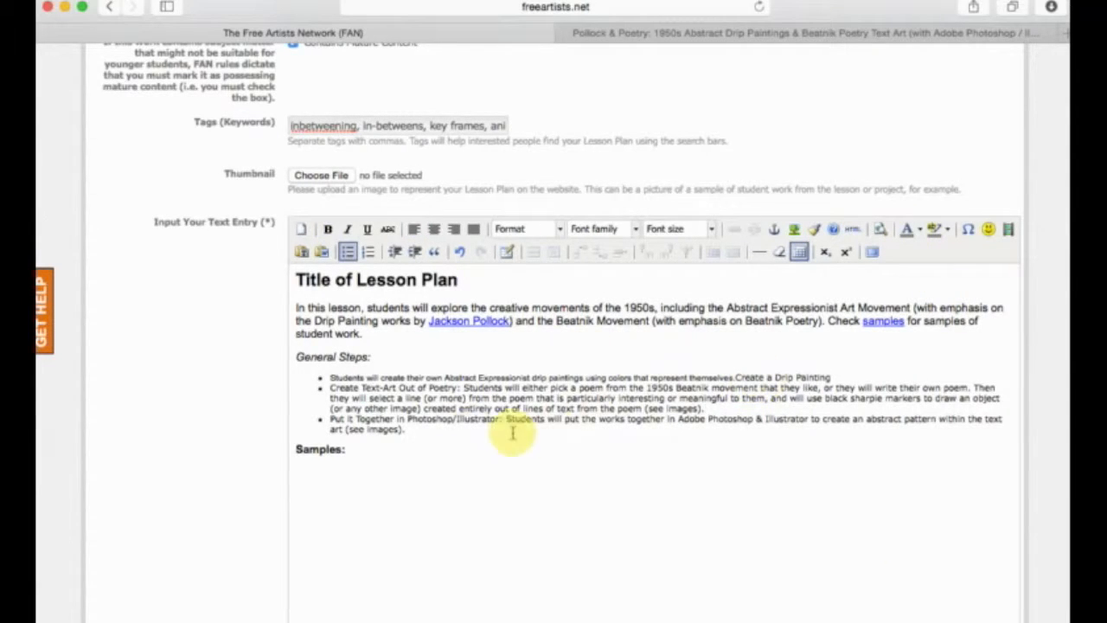
pyautogui.moveTo(468, 432); pyautogui.dragTo(322, 372)
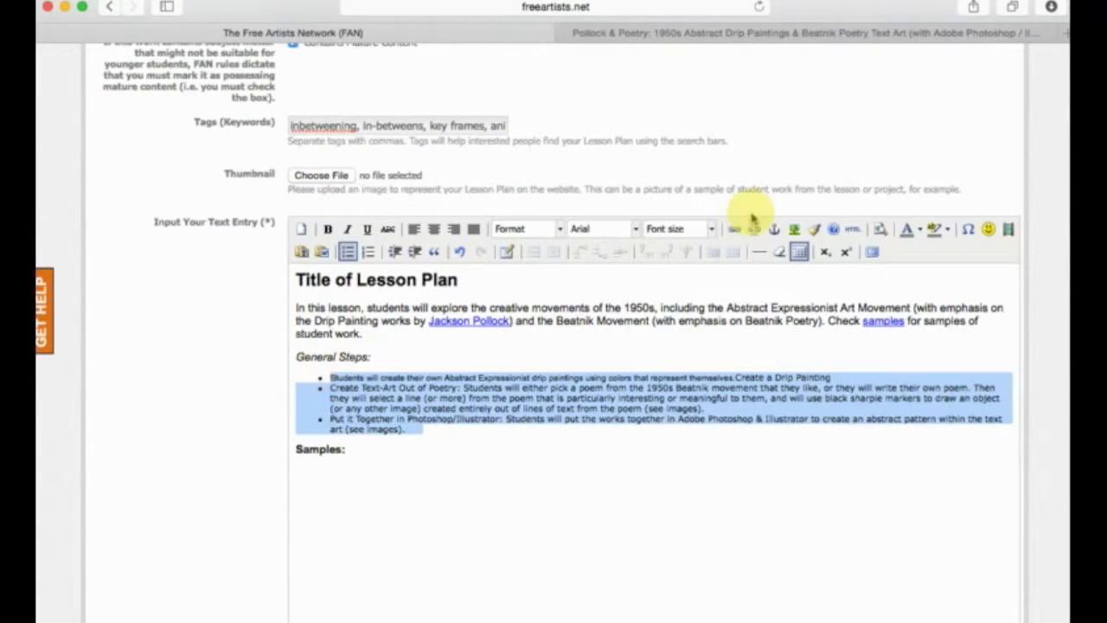
pyautogui.click(714, 230)
pyautogui.click(677, 301)
pyautogui.click(637, 354)
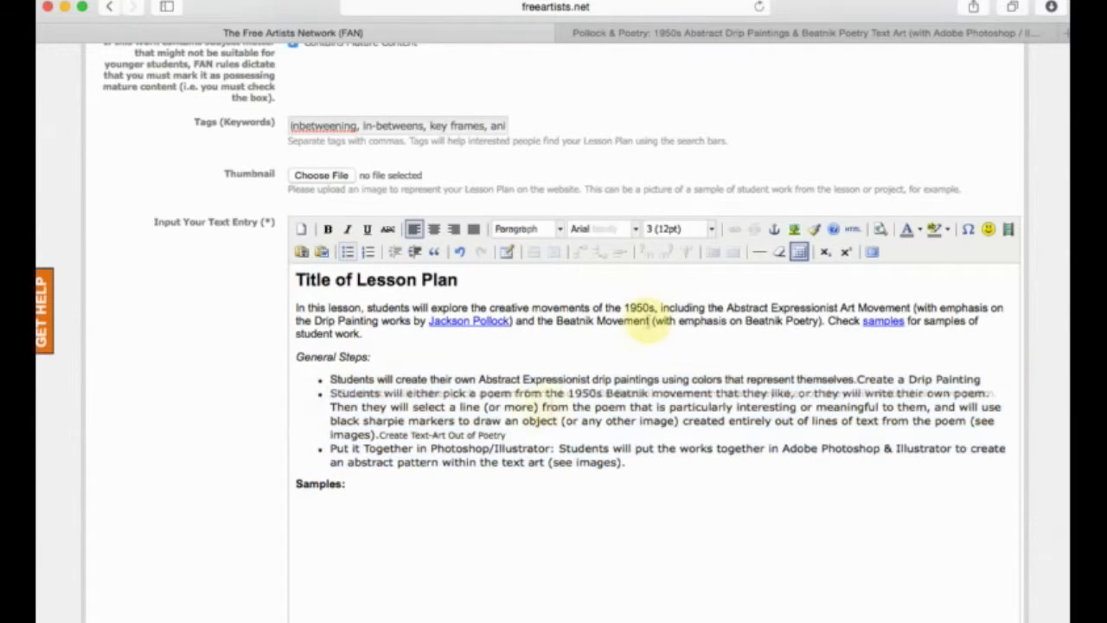
# Highlight "Beatnik Movement (with emphasis on Beatnik Poetry)." in the introduction paragraph with a yellow background.
pyautogui.moveTo(557, 321); pyautogui.dragTo(826, 322)
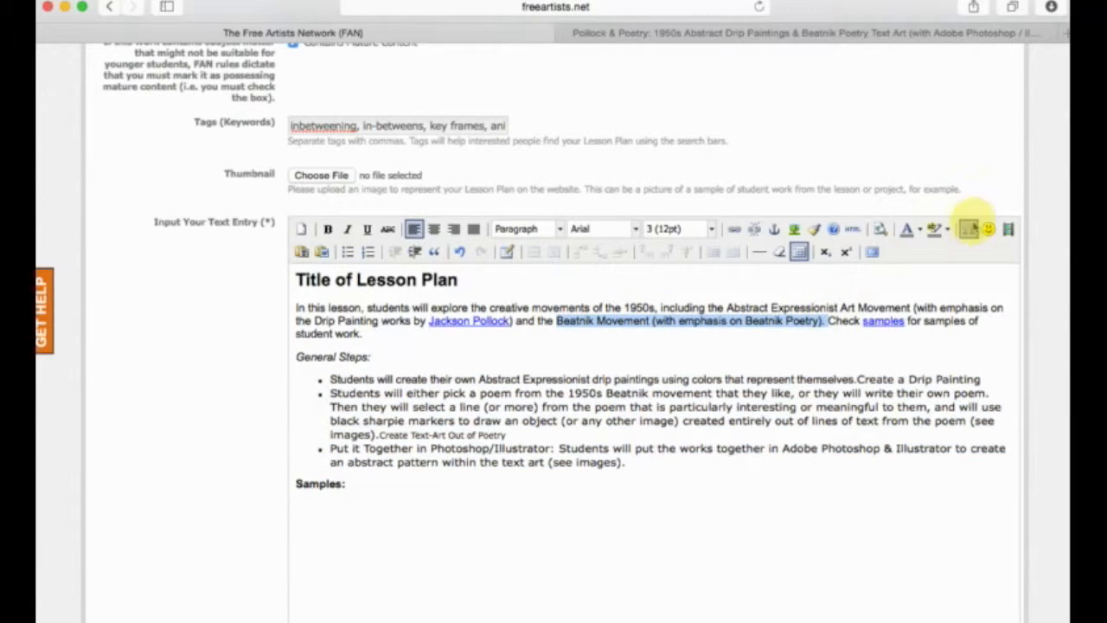
pyautogui.click(947, 228)
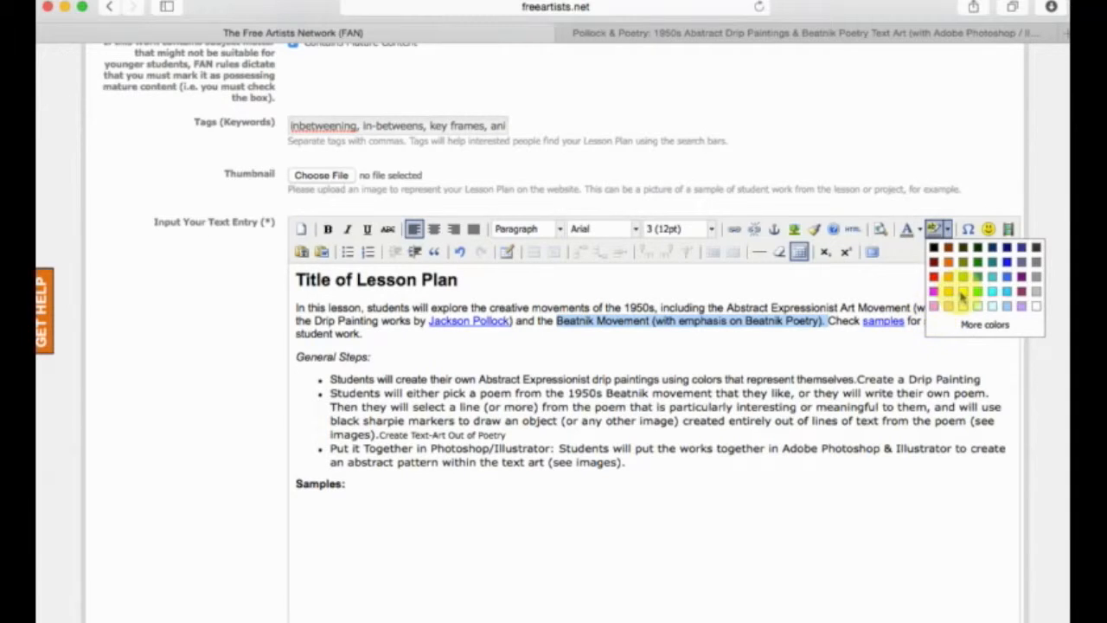
pyautogui.click(961, 291)
pyautogui.click(856, 379)
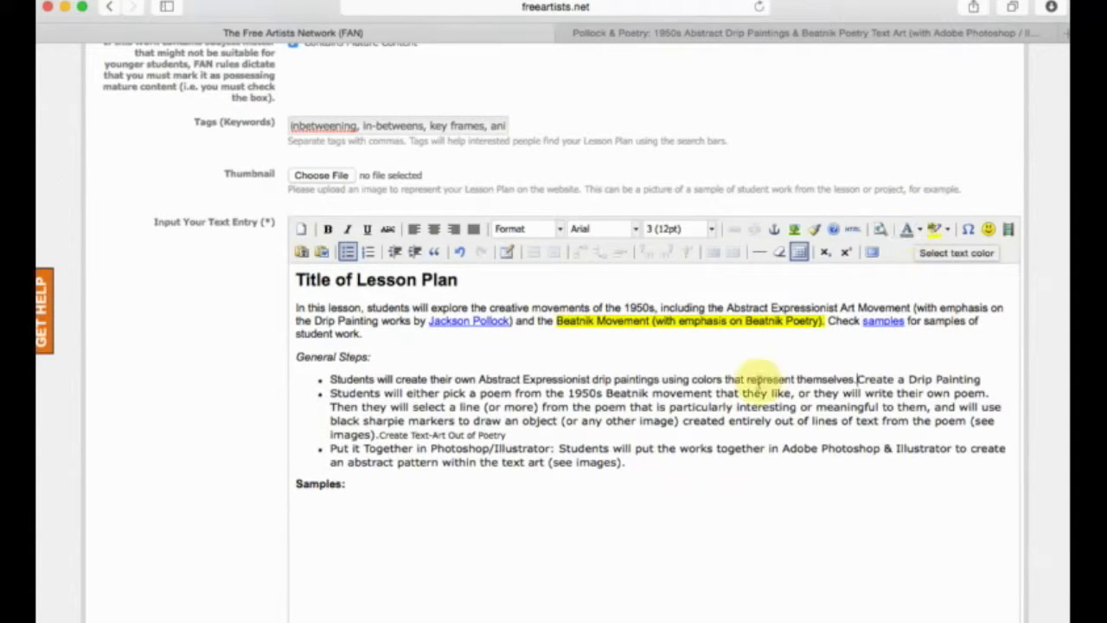
# Set the text color of the bulleted general steps to blue.
pyautogui.moveTo(640, 462); pyautogui.dragTo(280, 375)
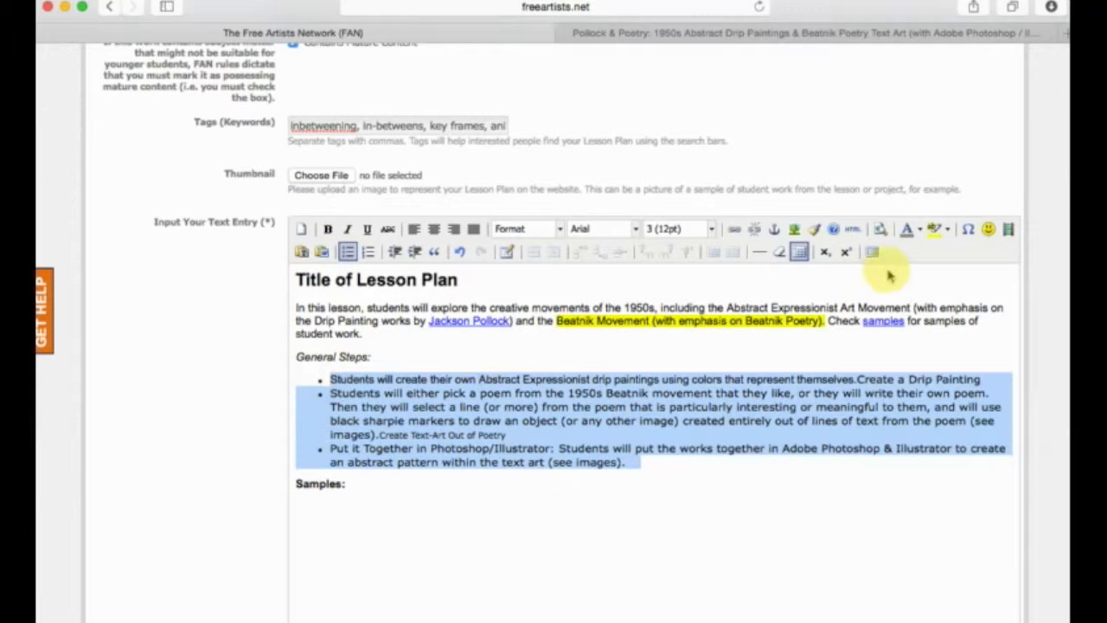
pyautogui.click(920, 229)
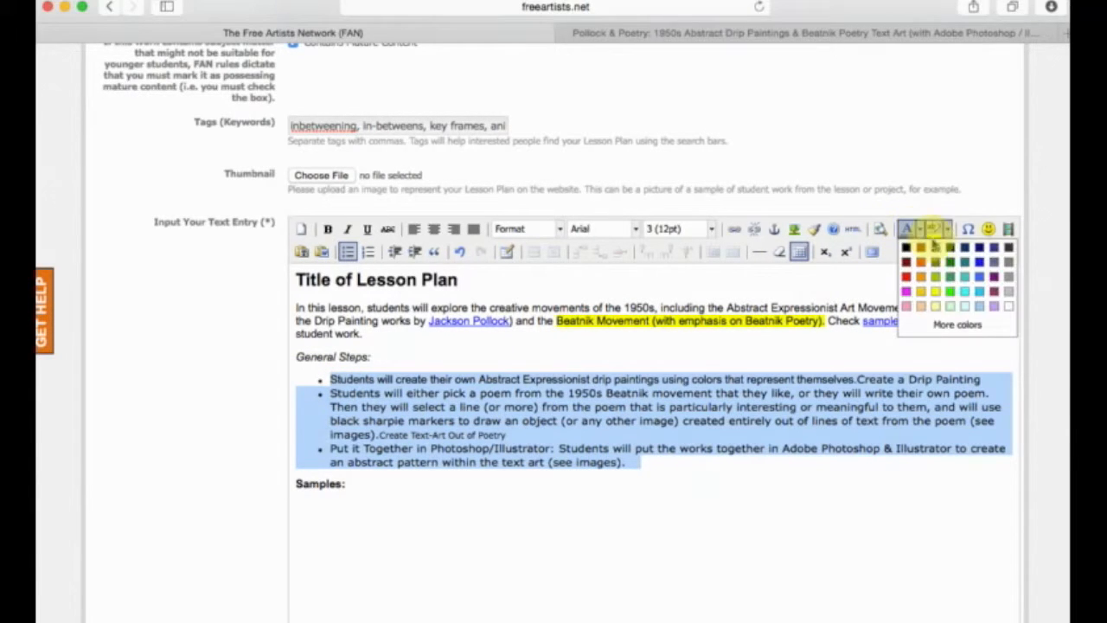
pyautogui.click(988, 270)
pyautogui.click(765, 485)
# Set the text color of all three bulleted general steps to green, including every line of the second bullet.
pyautogui.moveTo(687, 469); pyautogui.dragTo(301, 372)
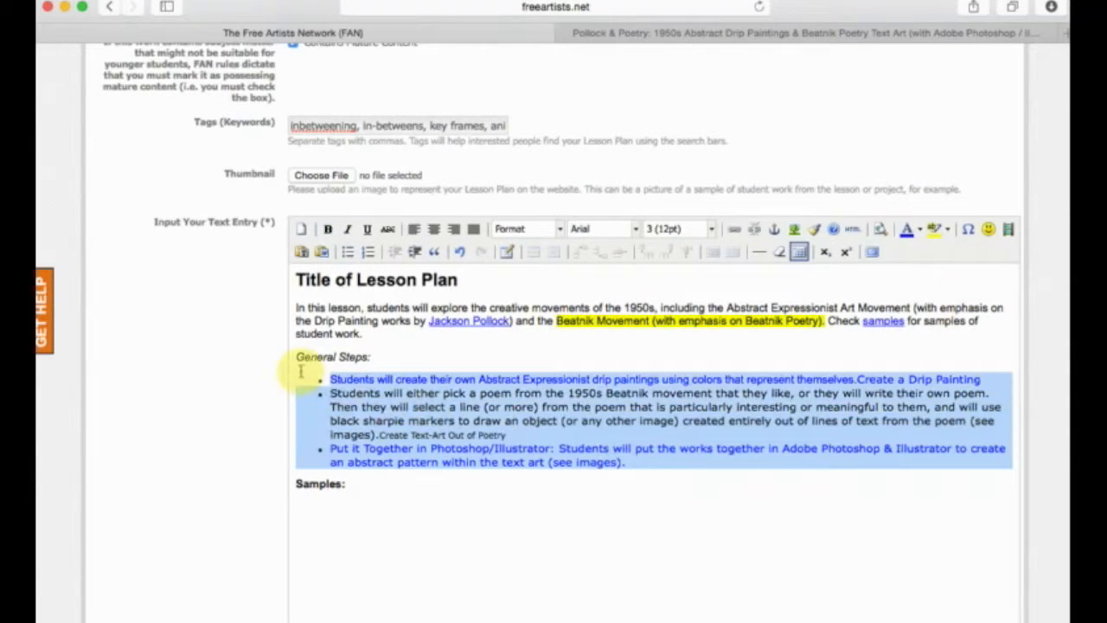
pyautogui.click(920, 229)
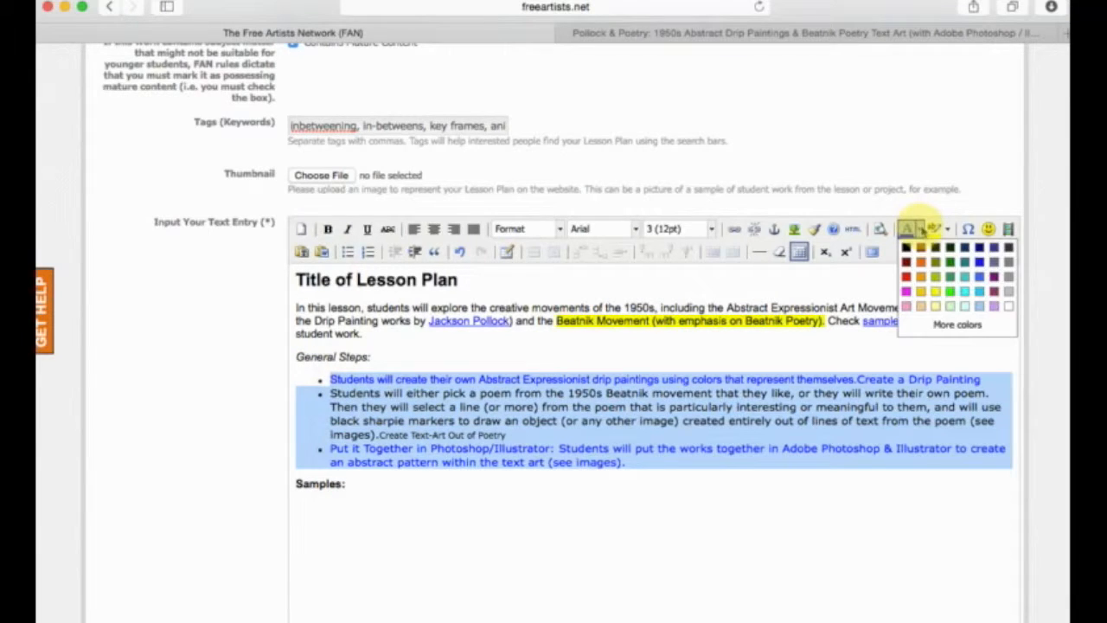
pyautogui.click(949, 263)
pyautogui.click(682, 425)
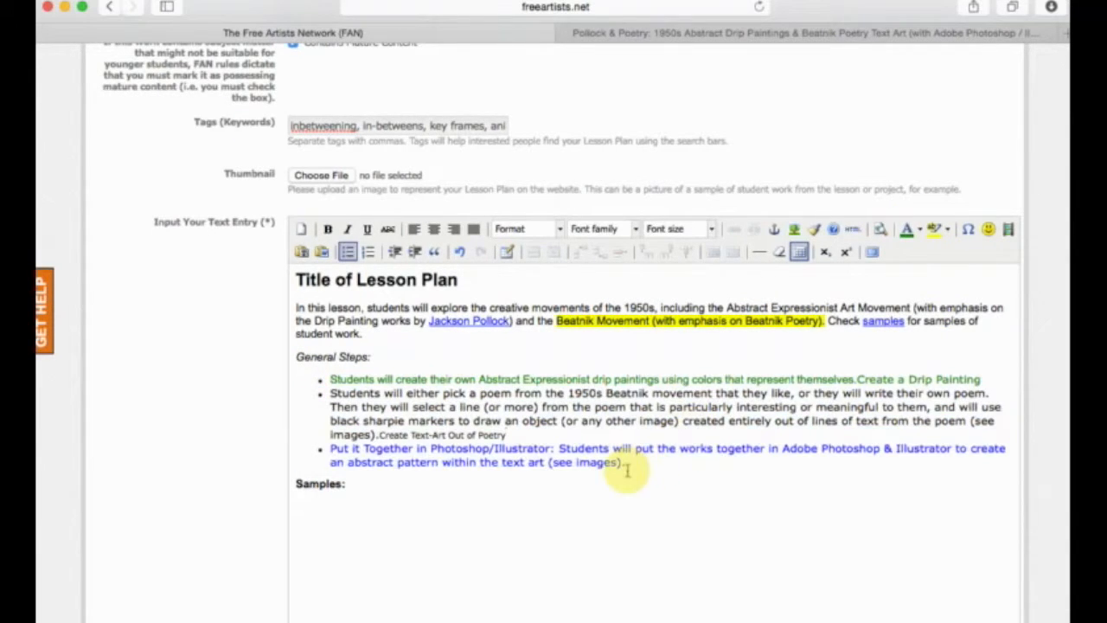
pyautogui.moveTo(625, 468); pyautogui.dragTo(332, 449)
pyautogui.click(683, 462)
pyautogui.moveTo(647, 461); pyautogui.dragTo(331, 449)
pyautogui.click(907, 230)
pyautogui.click(522, 425)
pyautogui.moveTo(508, 435); pyautogui.dragTo(334, 403)
pyautogui.click(908, 229)
pyautogui.click(584, 356)
pyautogui.moveTo(990, 393); pyautogui.dragTo(282, 393)
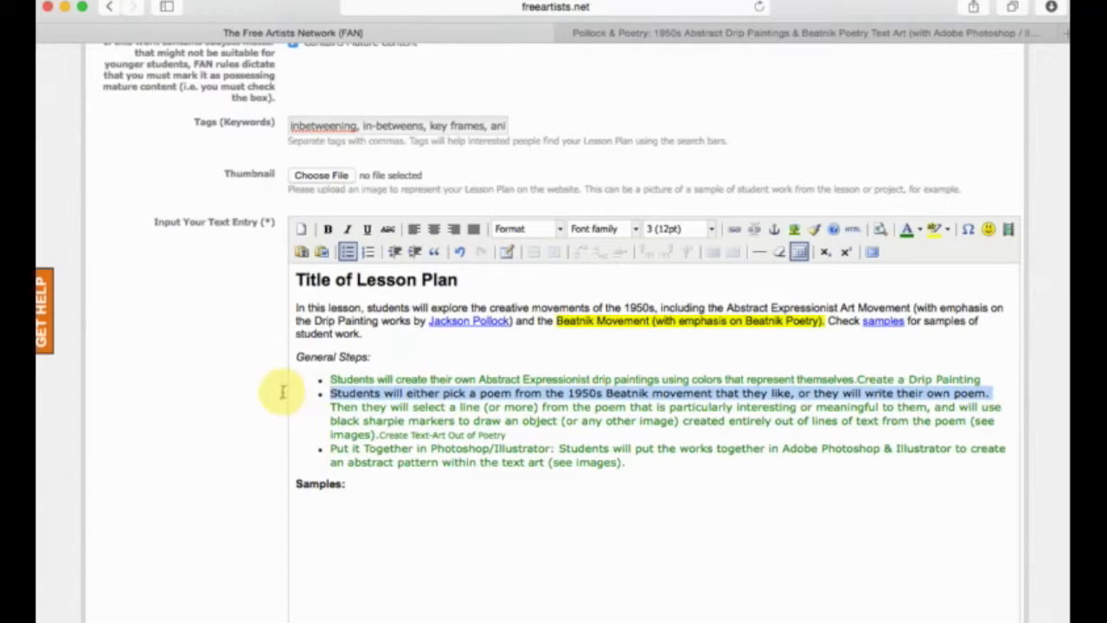
# Set the font size of "Create Text-Art Out of Poetry" at the end of the second bullet to 3 (12pt).
pyautogui.moveTo(506, 434); pyautogui.dragTo(355, 432)
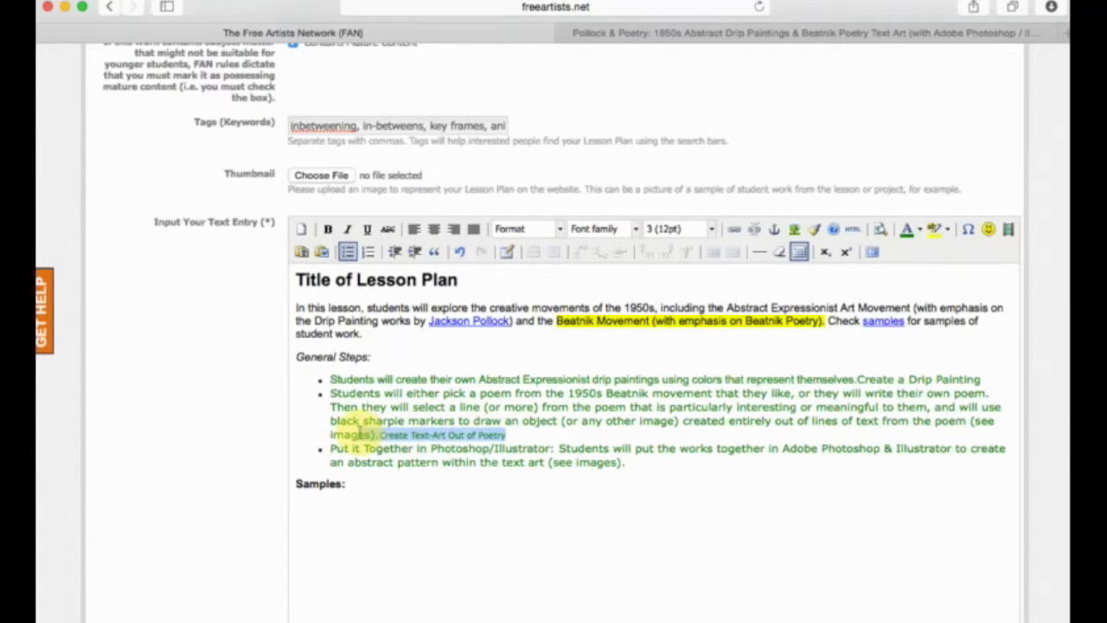
pyautogui.click(711, 228)
pyautogui.click(681, 300)
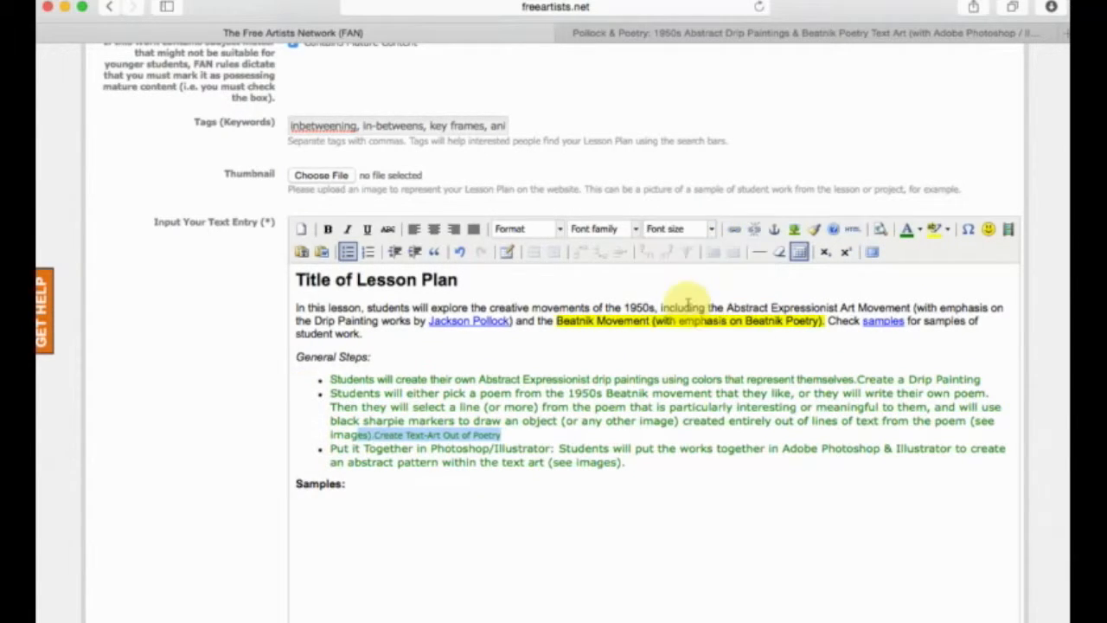
pyautogui.click(712, 228)
pyautogui.click(735, 303)
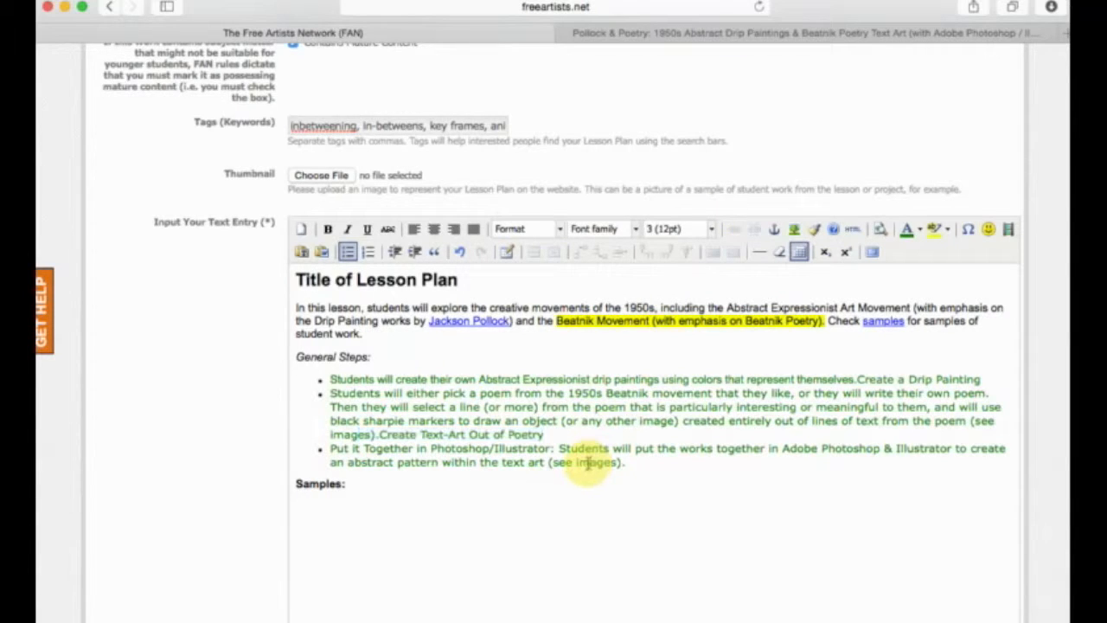
# Insert a smiley emoticon after the "Samples:" heading and add a new line below it.
pyautogui.click(567, 493)
pyautogui.scroll(1, 497, 418)
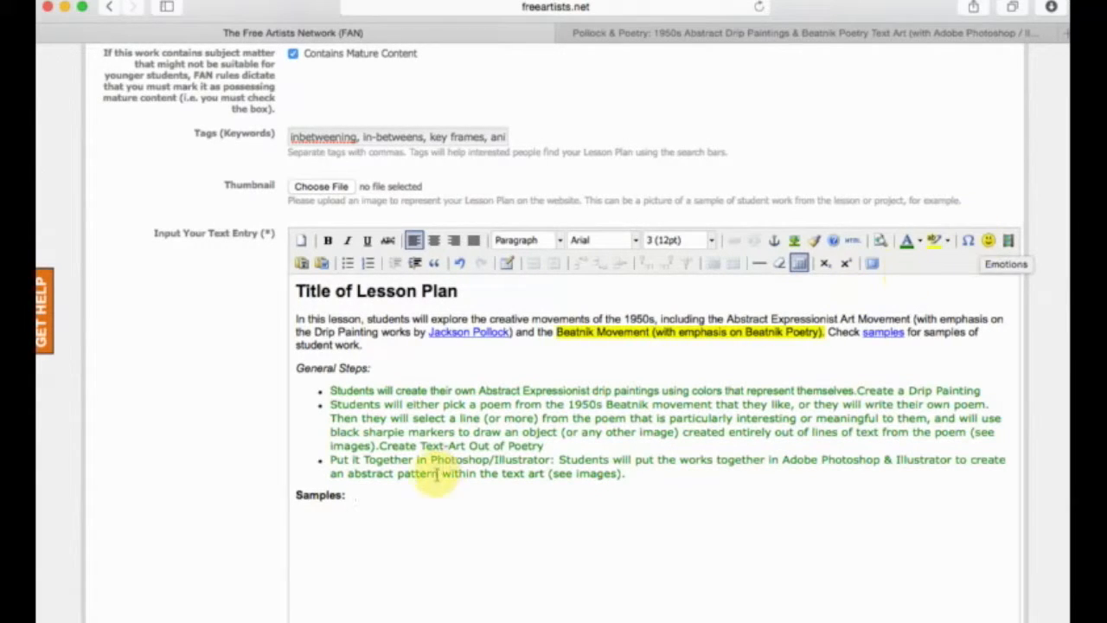
pyautogui.click(989, 242)
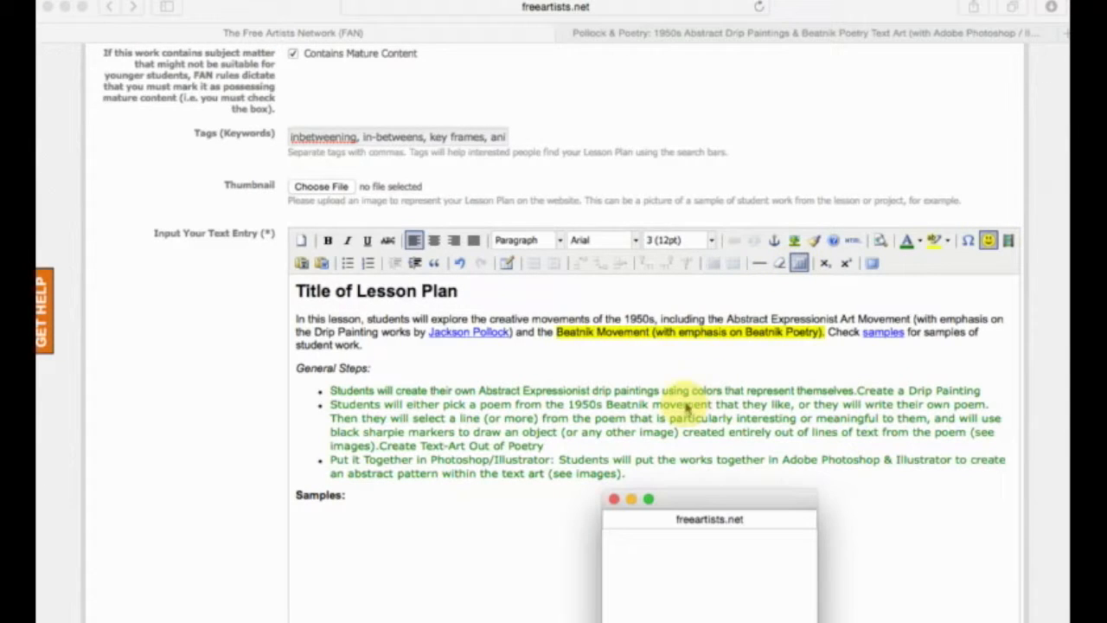
pyautogui.moveTo(694, 503); pyautogui.dragTo(670, 320)
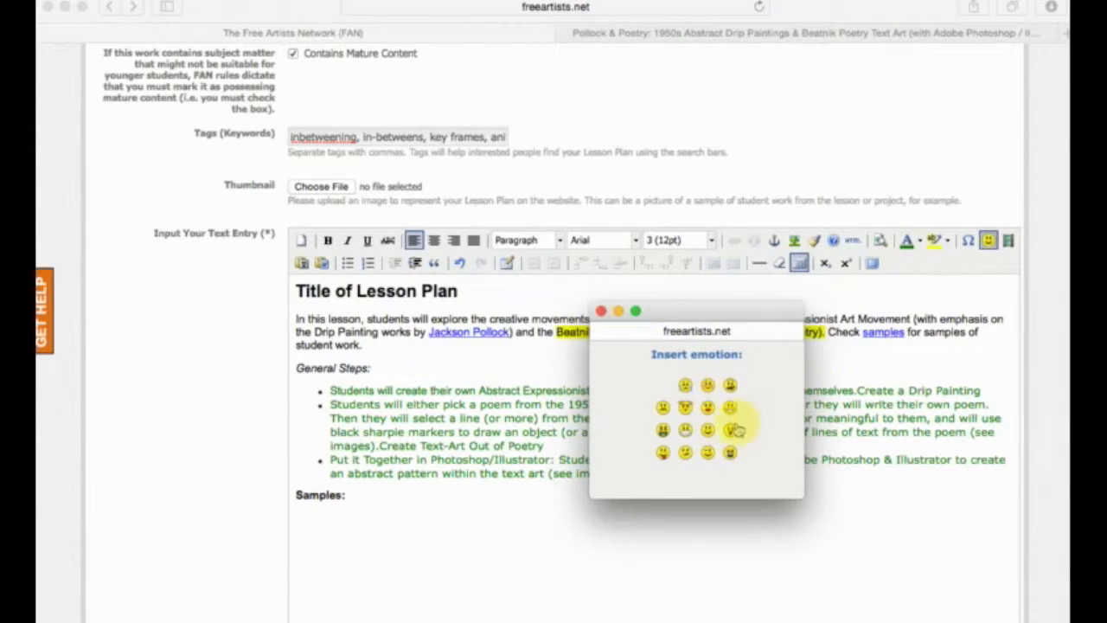
pyautogui.click(730, 408)
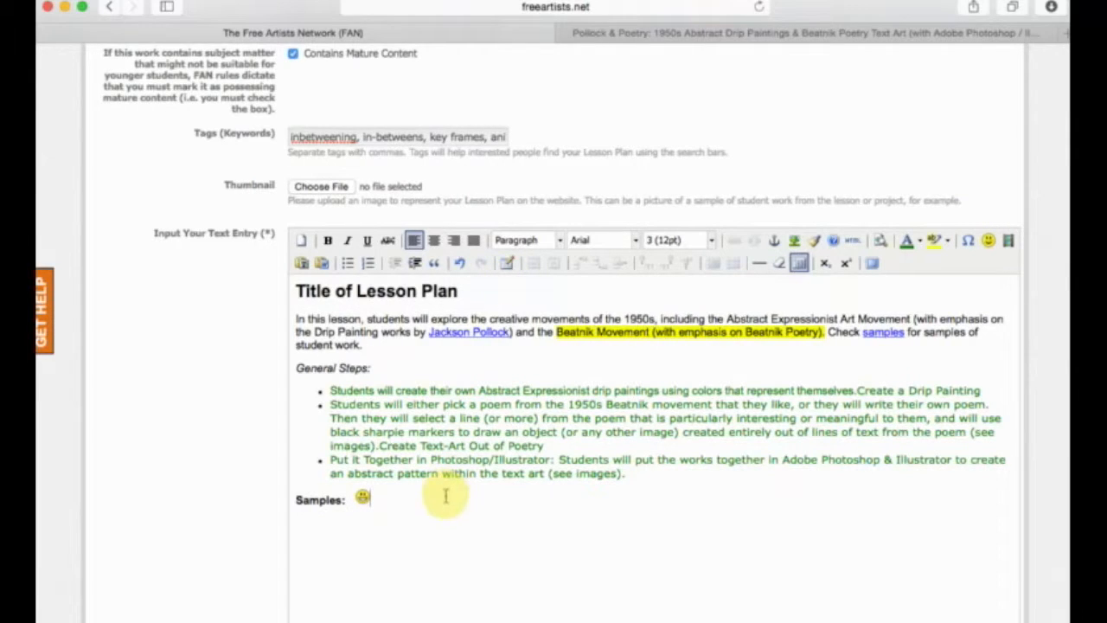
pyautogui.press('Return')
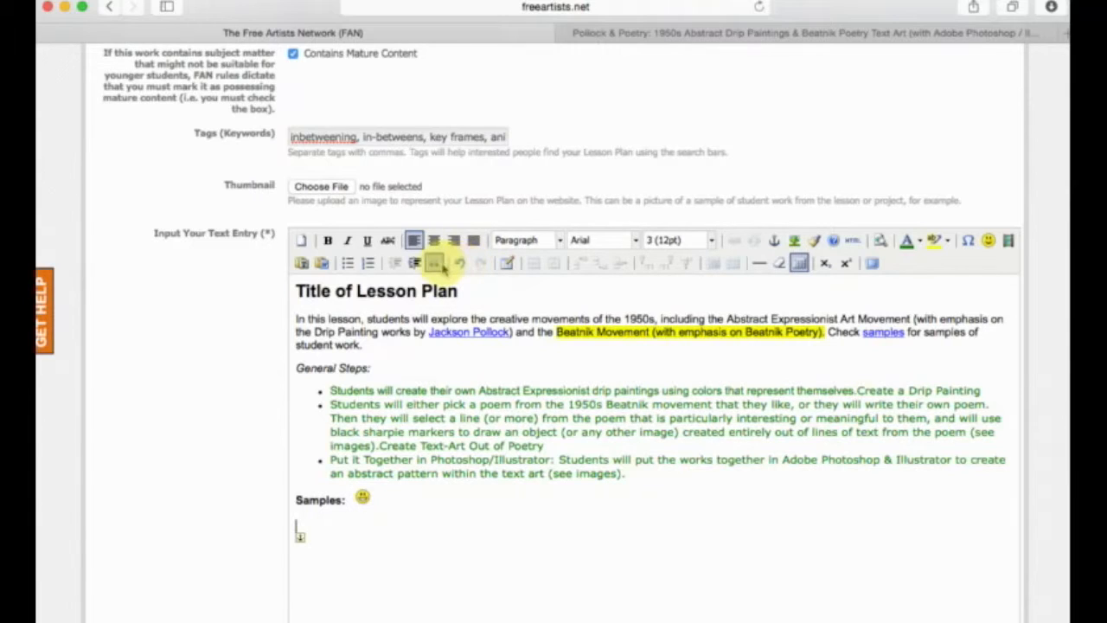
# Apply block quote formatting to the bulleted general steps and the introduction paragraph.
pyautogui.moveTo(649, 474); pyautogui.dragTo(312, 383)
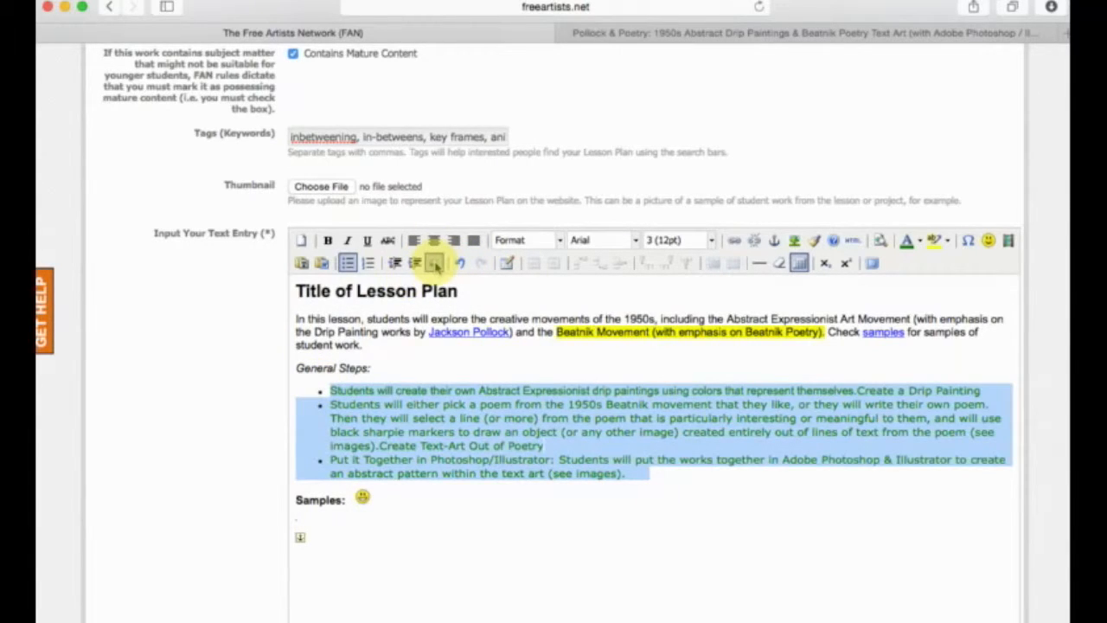
pyautogui.click(435, 264)
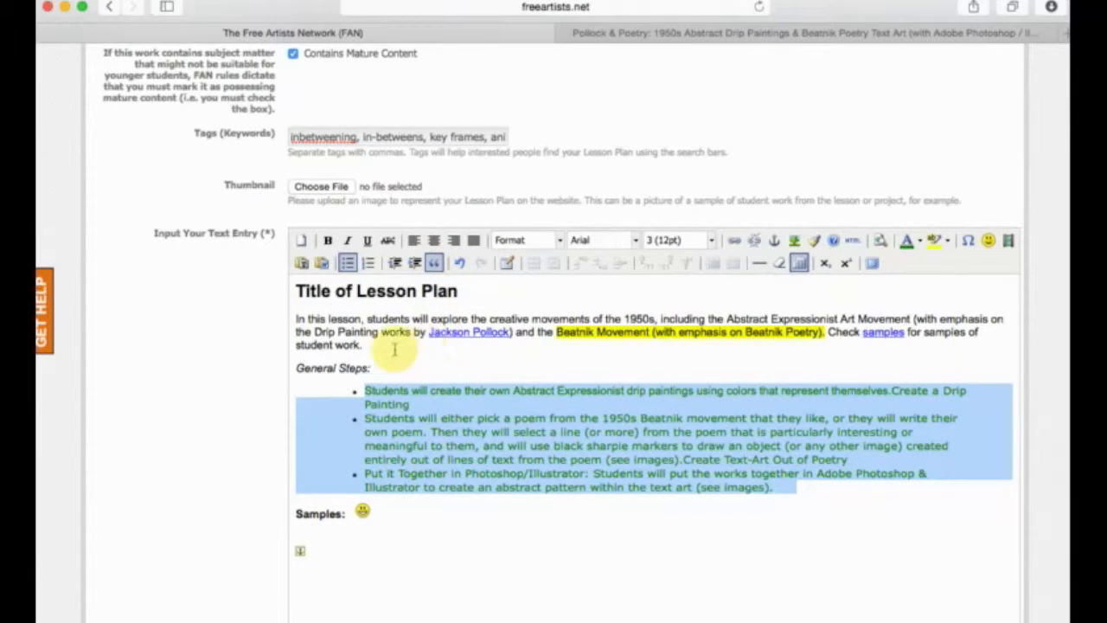
pyautogui.moveTo(381, 347); pyautogui.dragTo(292, 317)
pyautogui.click(435, 264)
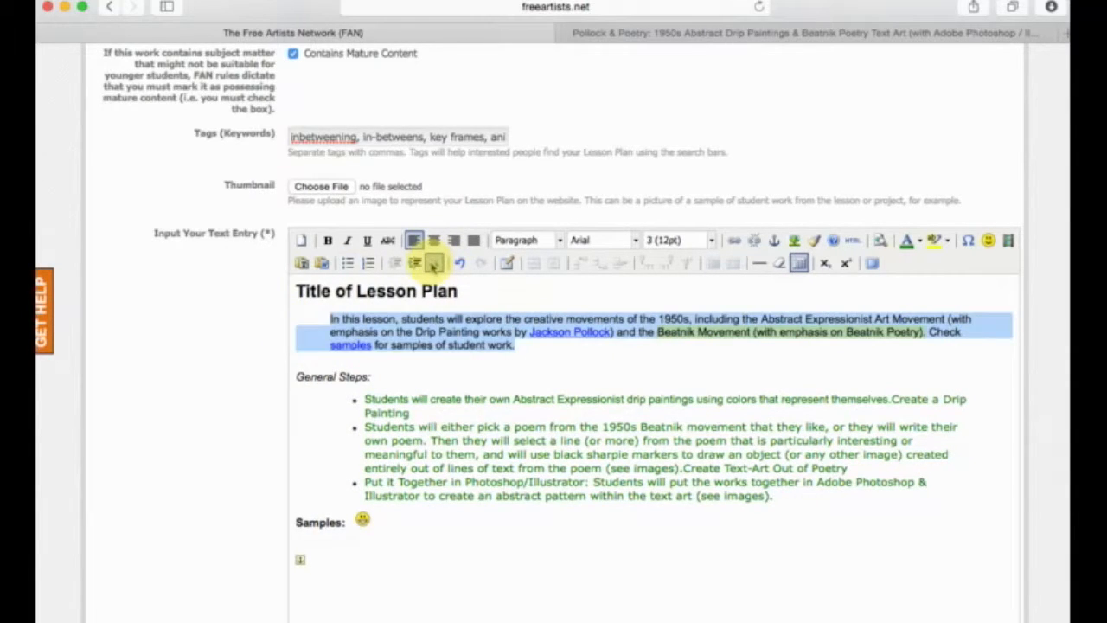
# Remove the block quote formatting from the introduction paragraph and the bulleted general steps.
pyautogui.click(625, 358)
pyautogui.moveTo(517, 344); pyautogui.dragTo(272, 322)
pyautogui.click(433, 263)
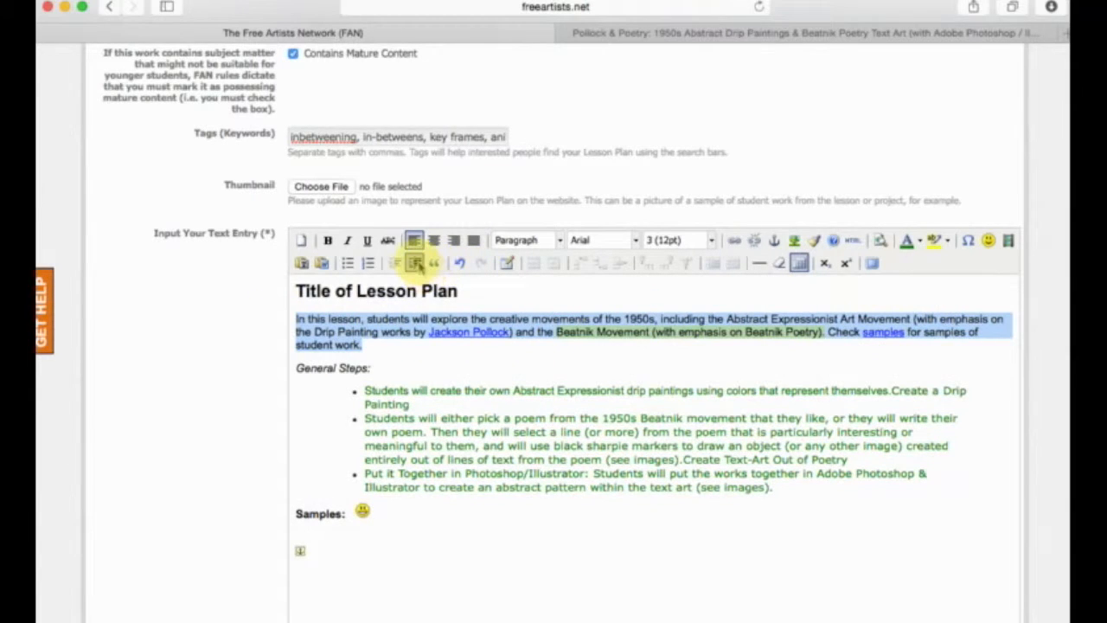
pyautogui.moveTo(785, 487); pyautogui.dragTo(297, 388)
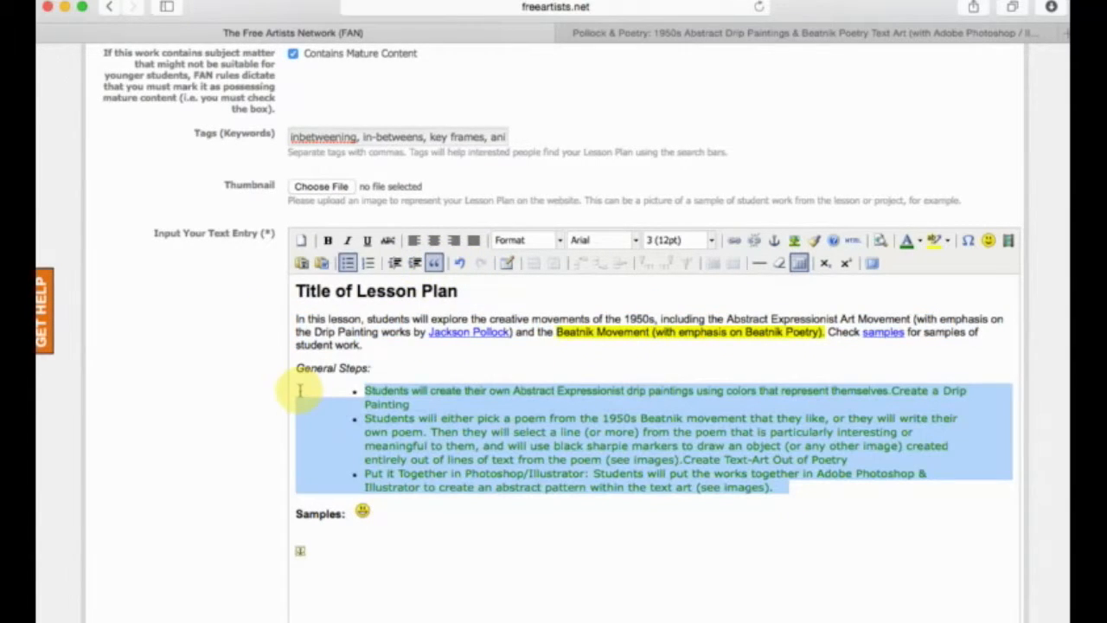
pyautogui.click(434, 263)
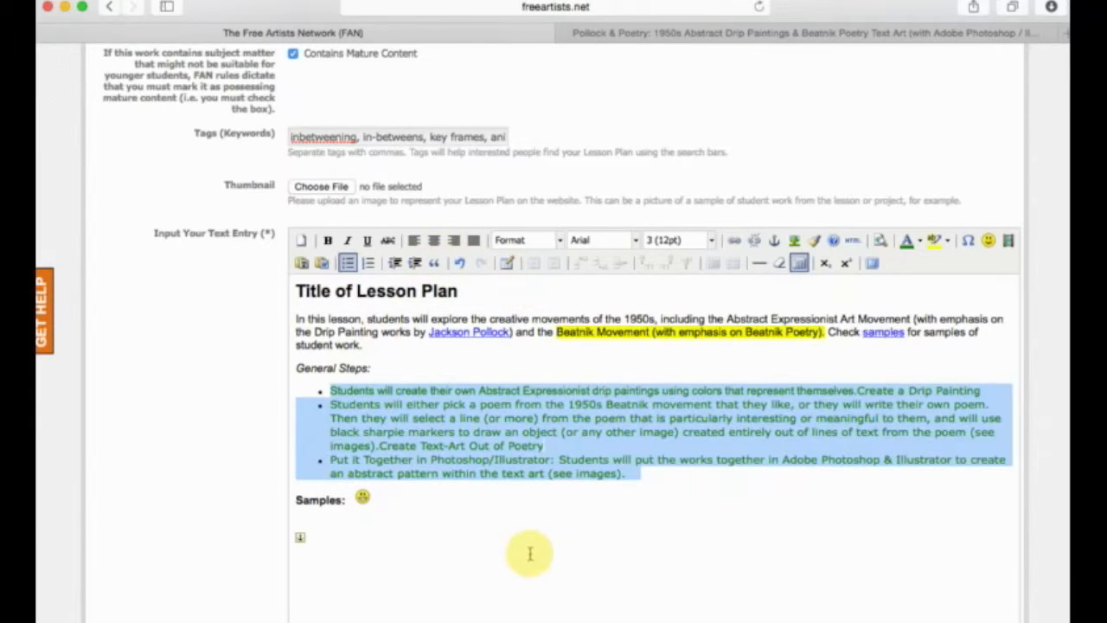
pyautogui.click(530, 536)
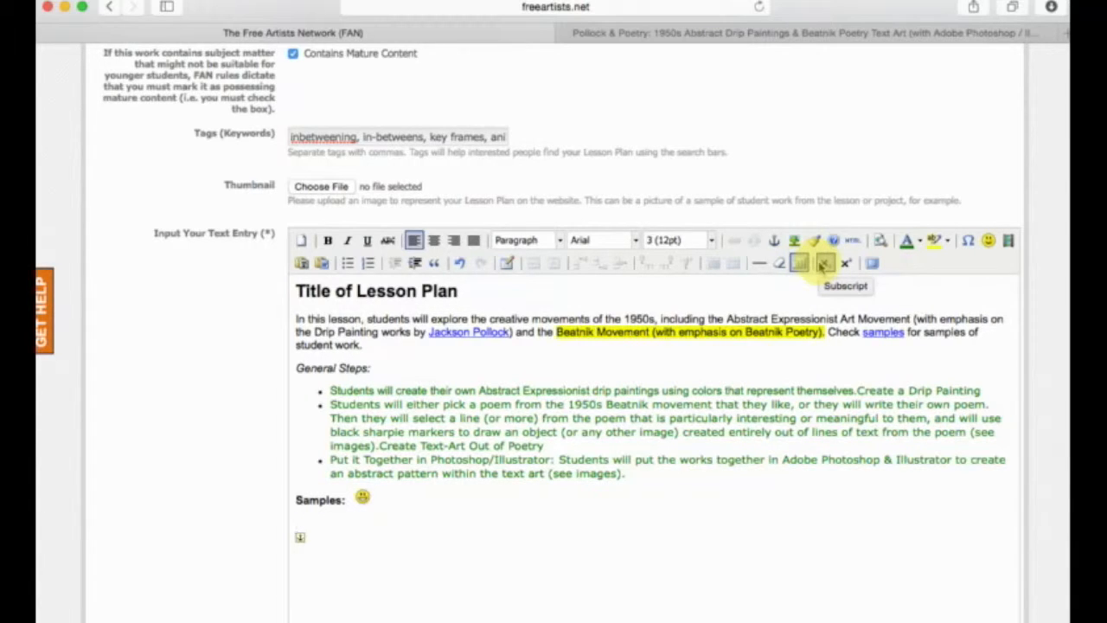
# Try superscript formatting on the introduction paragraph.
pyautogui.moveTo(395, 346); pyautogui.dragTo(303, 318)
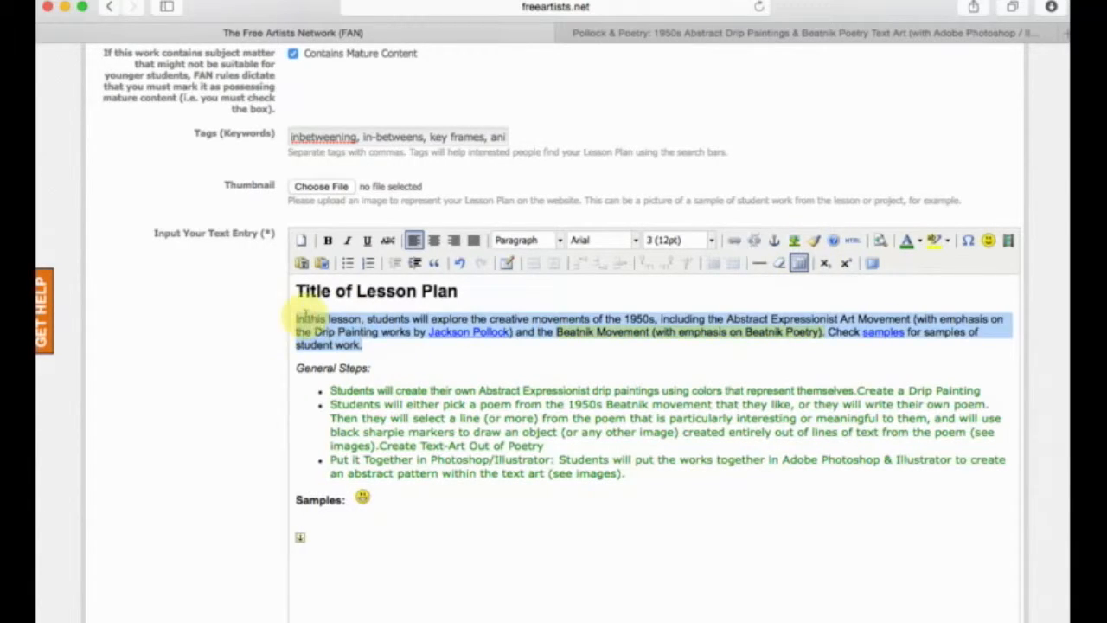
pyautogui.click(847, 268)
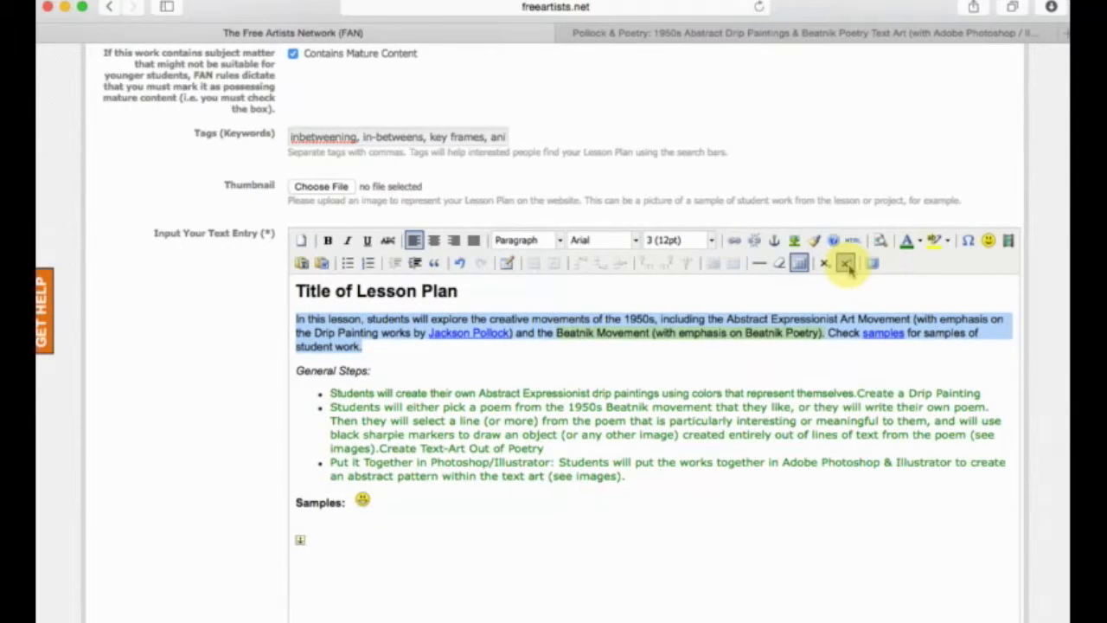
pyautogui.click(515, 527)
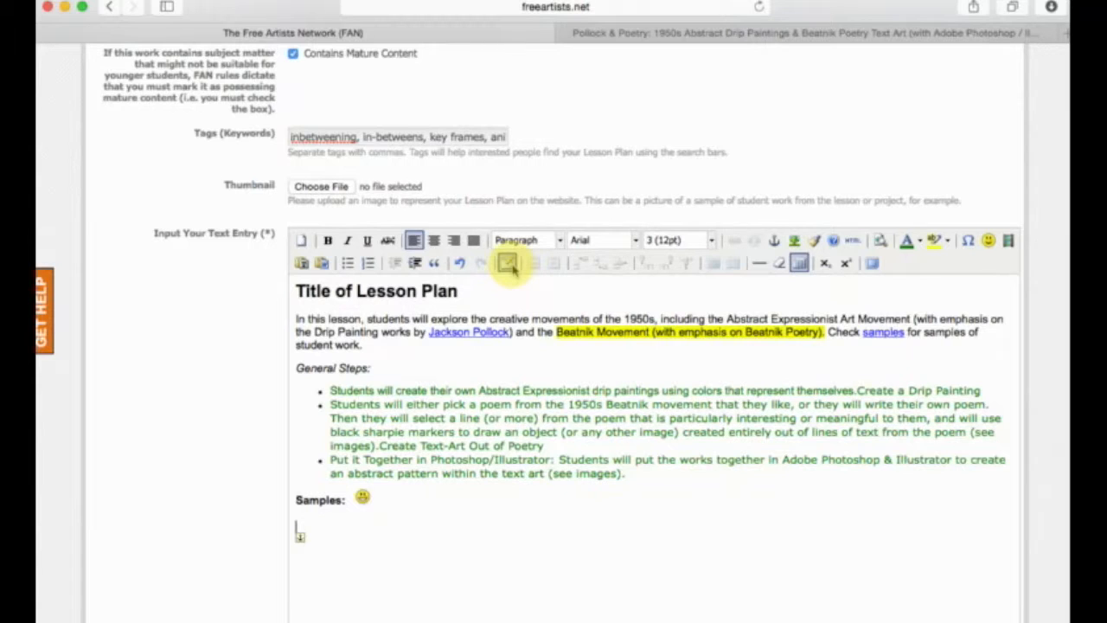
# Begin a new table on the empty line below "Samples:" with 5 columns and 5 rows.
pyautogui.click(508, 265)
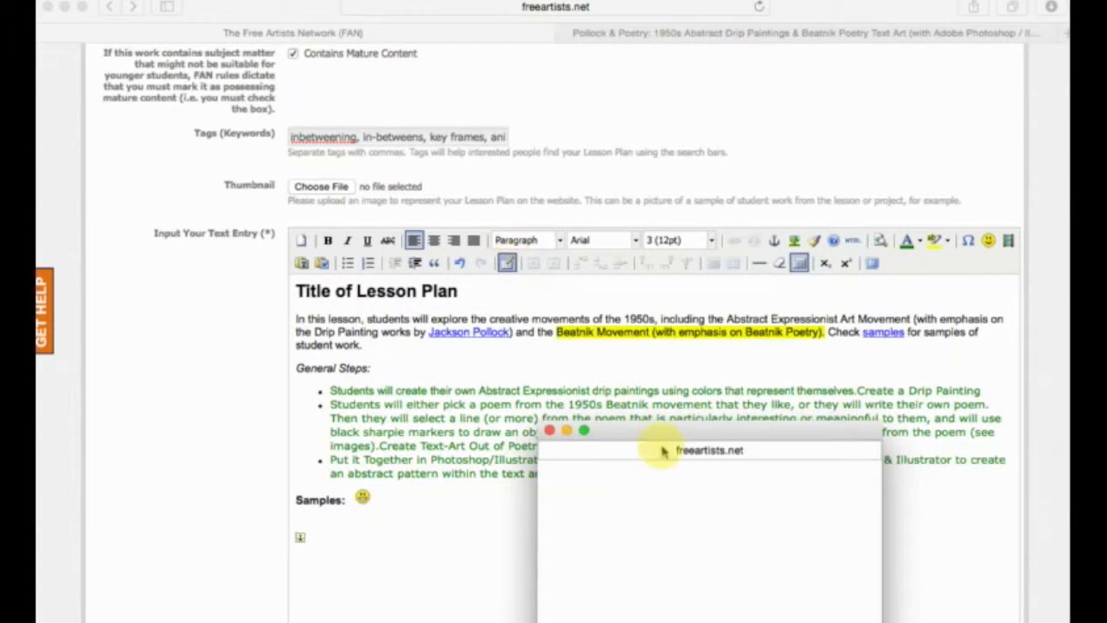
pyautogui.moveTo(657, 433); pyautogui.dragTo(558, 238)
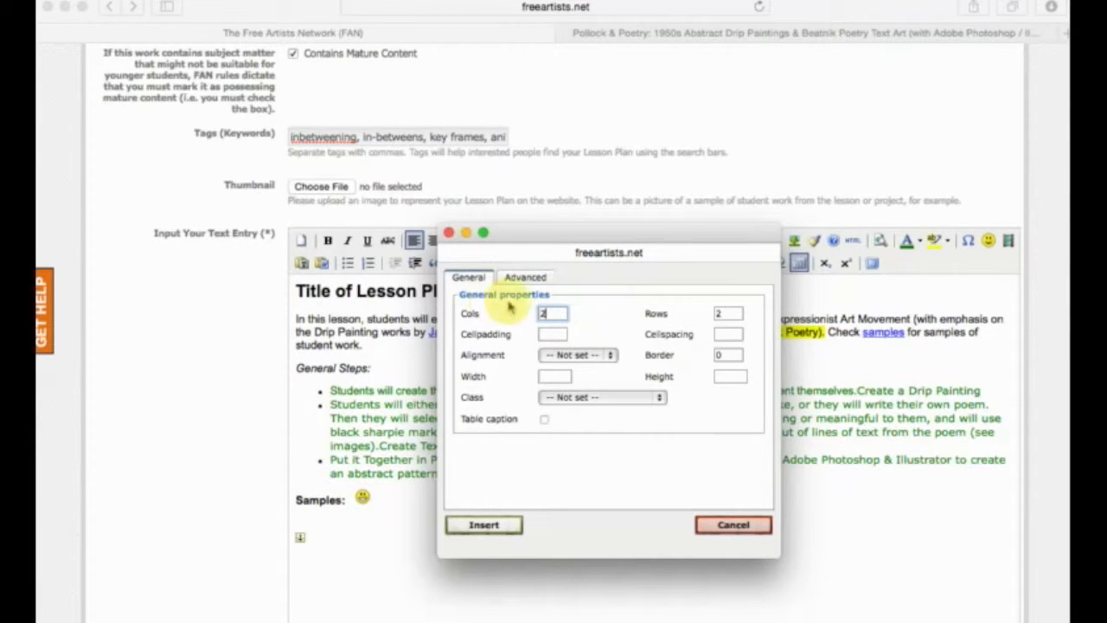
pyautogui.moveTo(559, 314); pyautogui.dragTo(515, 312)
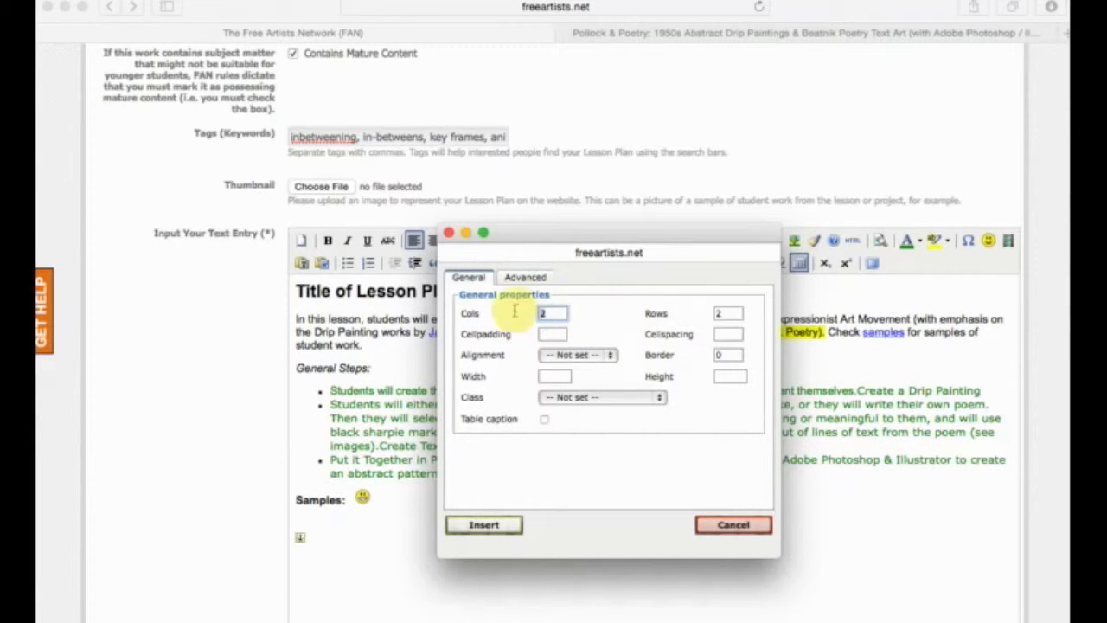
pyautogui.write('5')
pyautogui.moveTo(731, 314); pyautogui.dragTo(704, 314)
pyautogui.write('5')
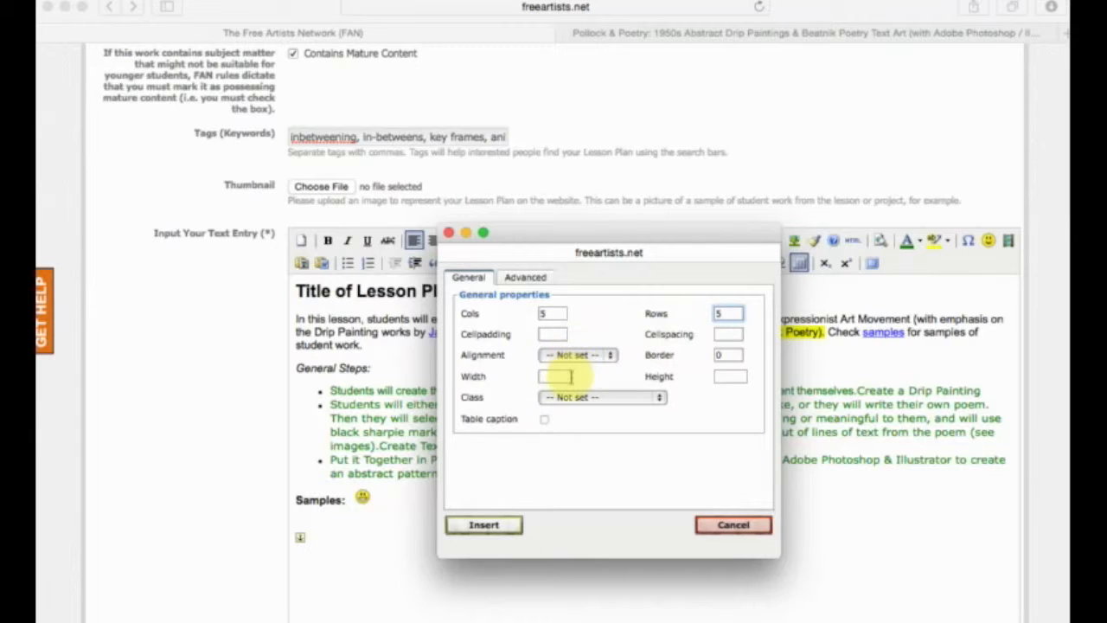
# Set the new table's border to 5, its width to 700 and its height to 800.
pyautogui.click(729, 355)
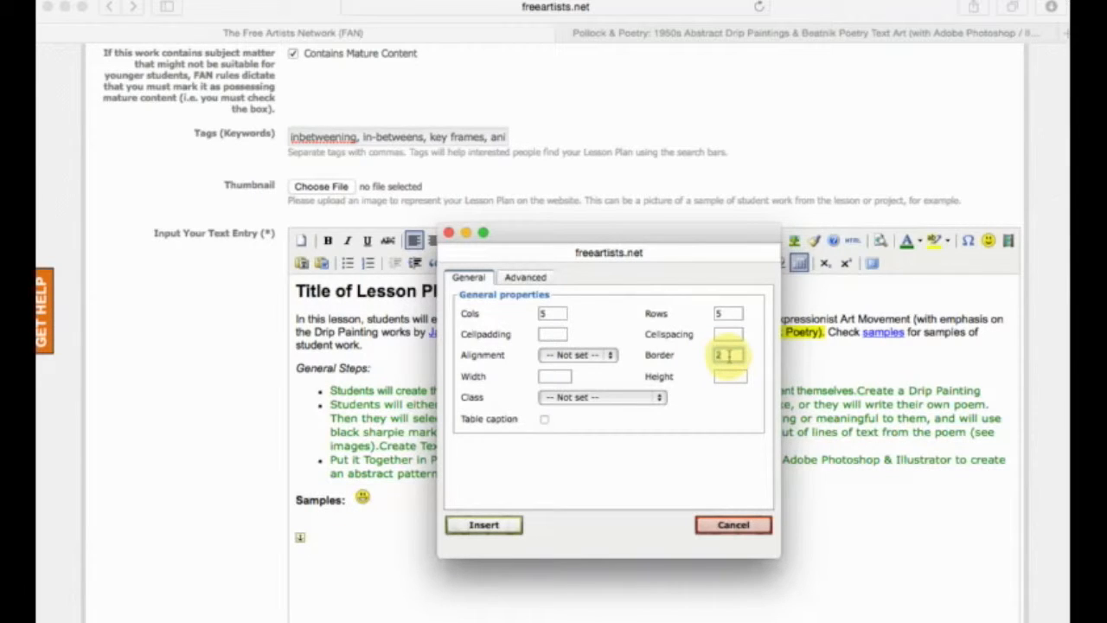
pyautogui.write('5')
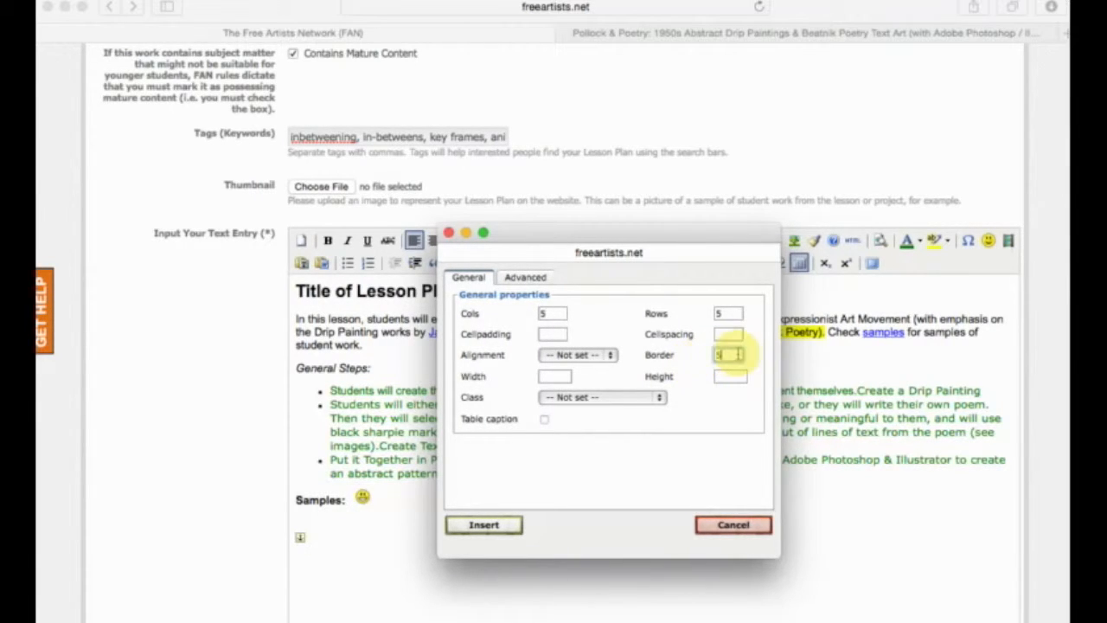
pyautogui.click(554, 376)
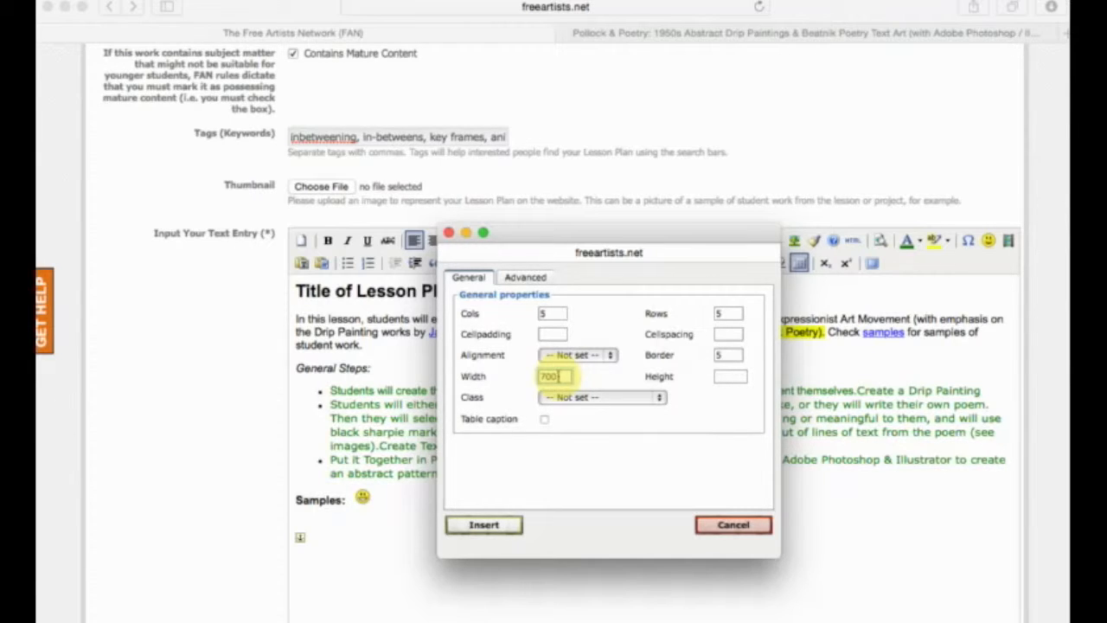
pyautogui.click(735, 377)
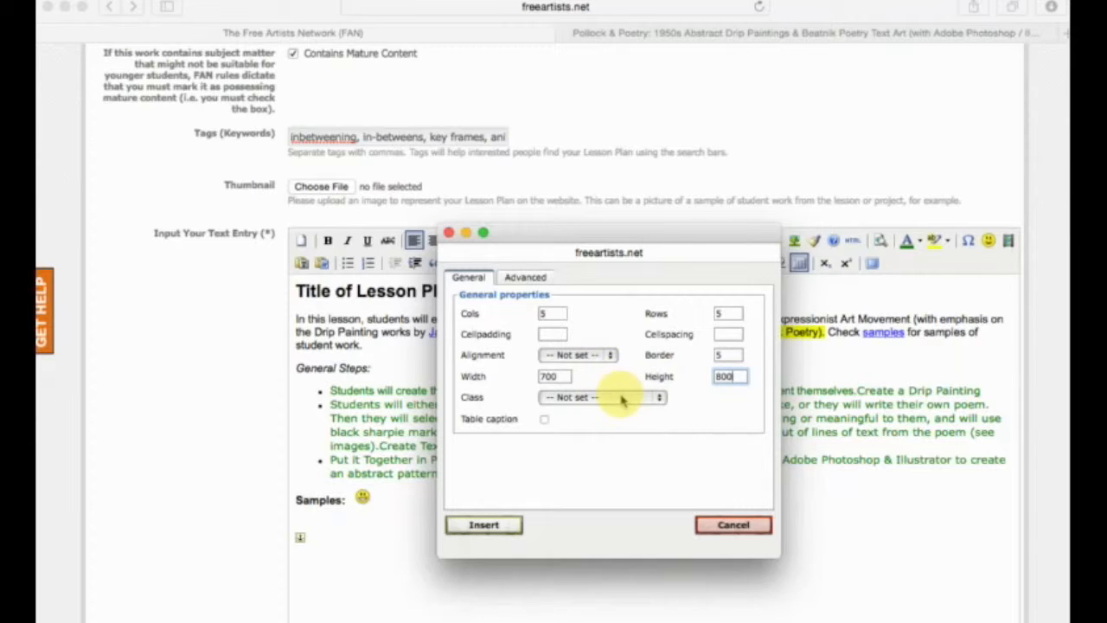
# Set the new table's alignment to Center.
pyautogui.click(603, 355)
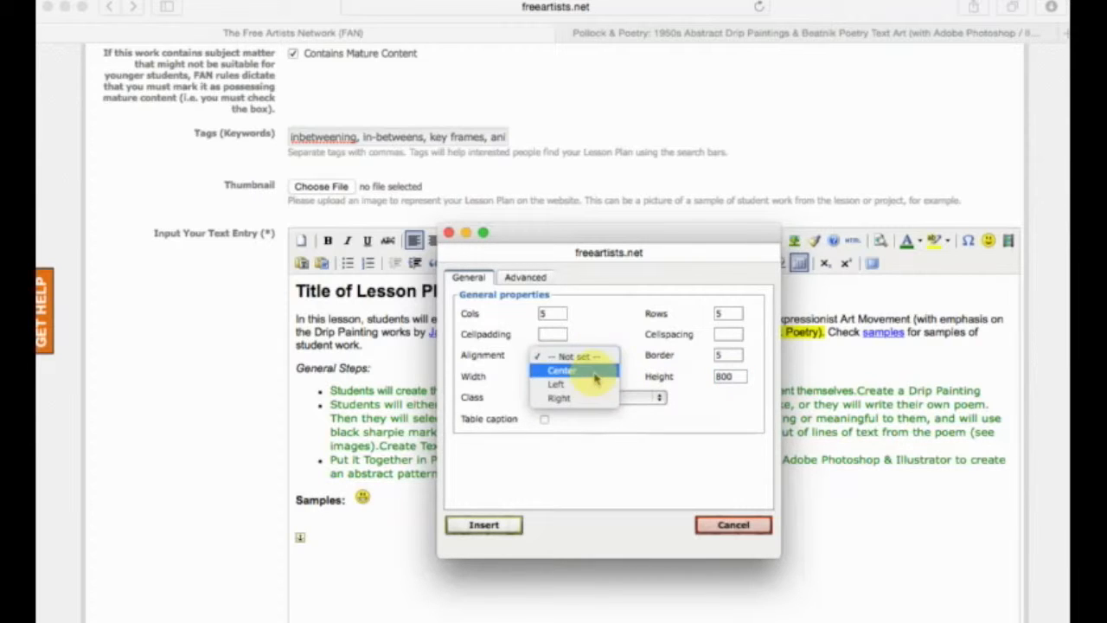
pyautogui.click(576, 367)
pyautogui.click(573, 355)
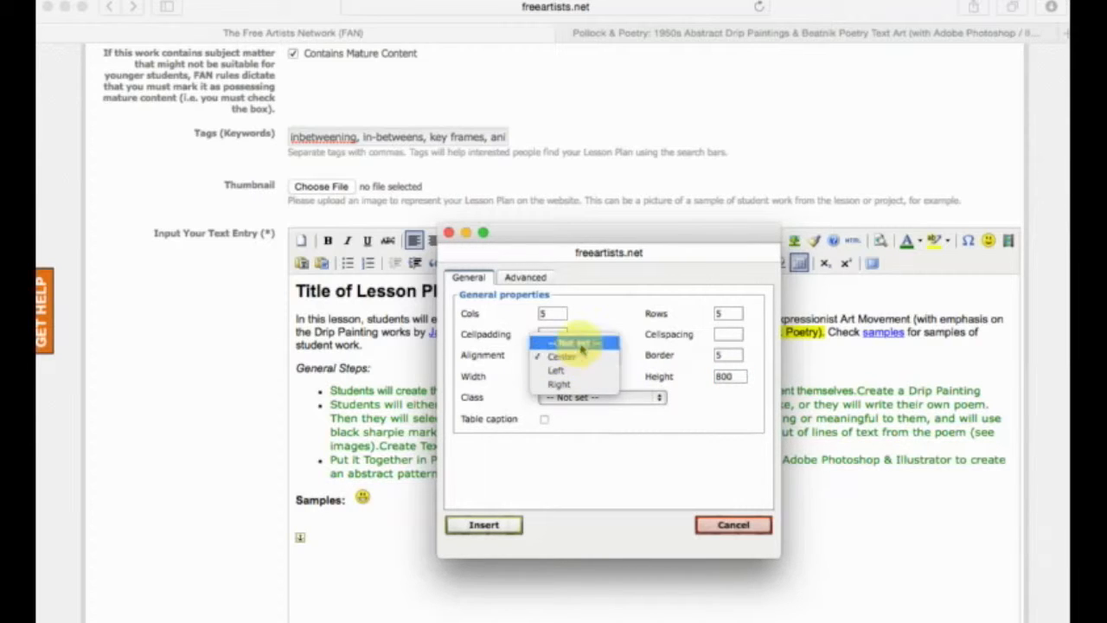
pyautogui.click(582, 357)
# Set both the cell padding and the cell spacing of the new table to 4.
pyautogui.click(551, 334)
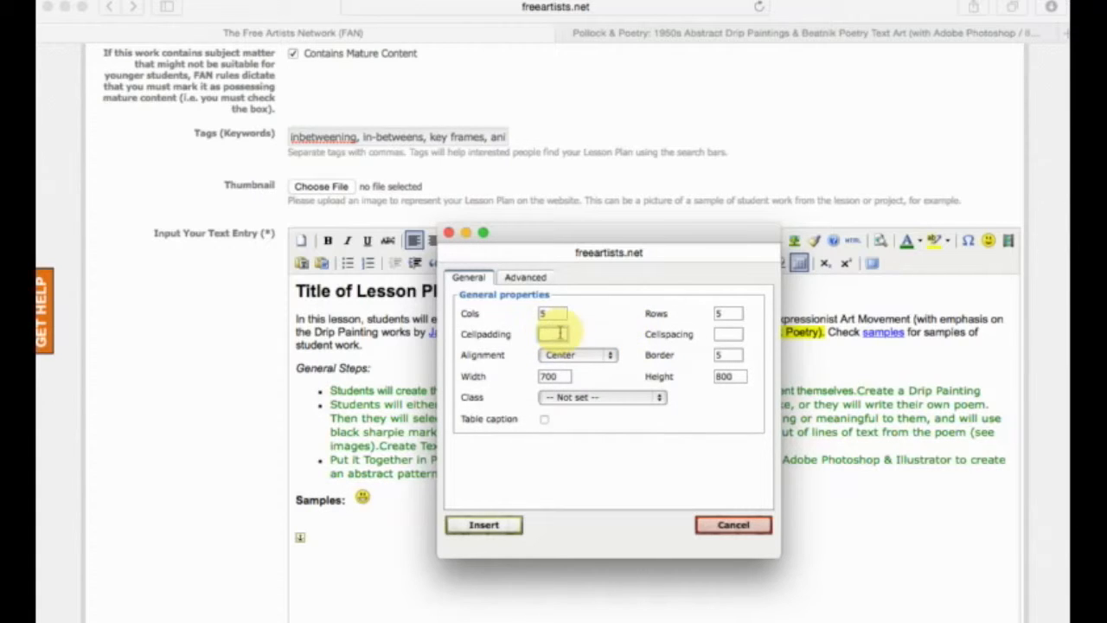
pyautogui.write('4')
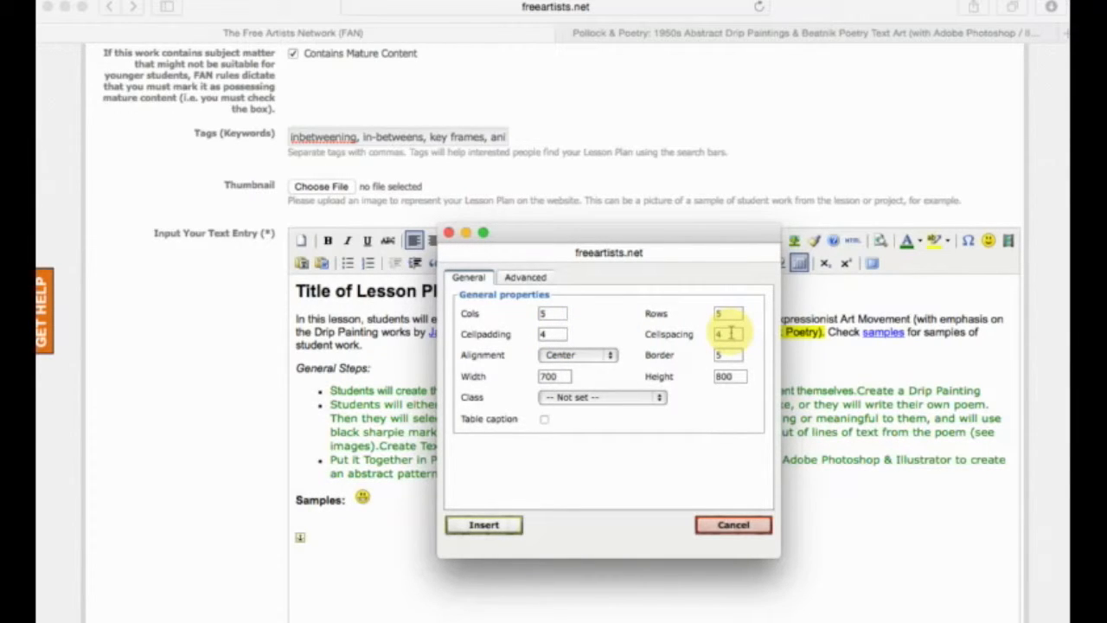
pyautogui.click(545, 335)
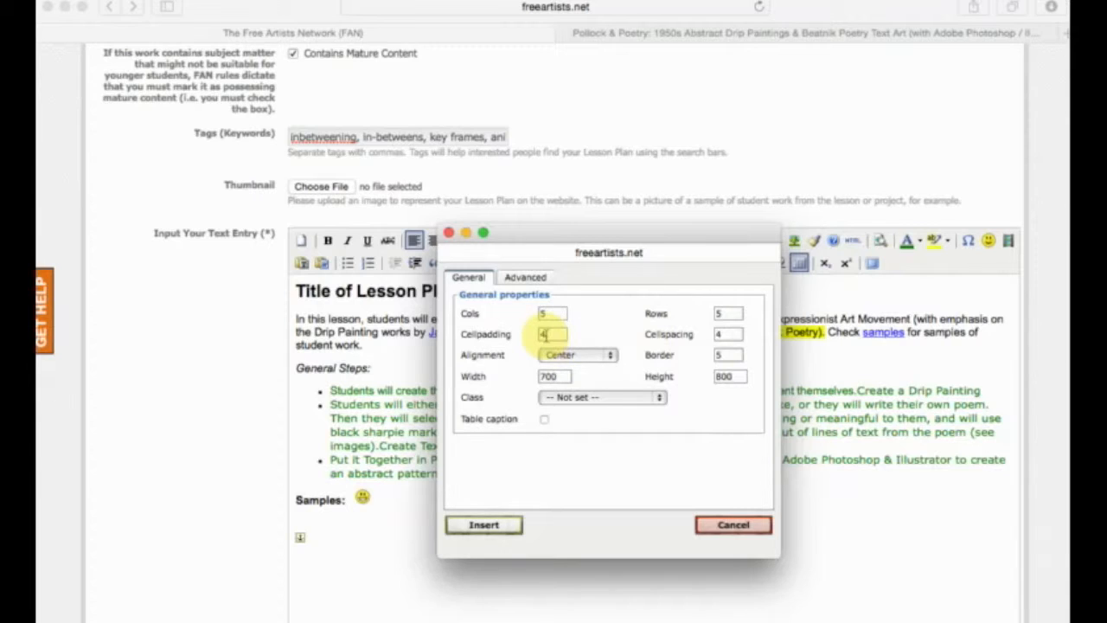
pyautogui.click(732, 334)
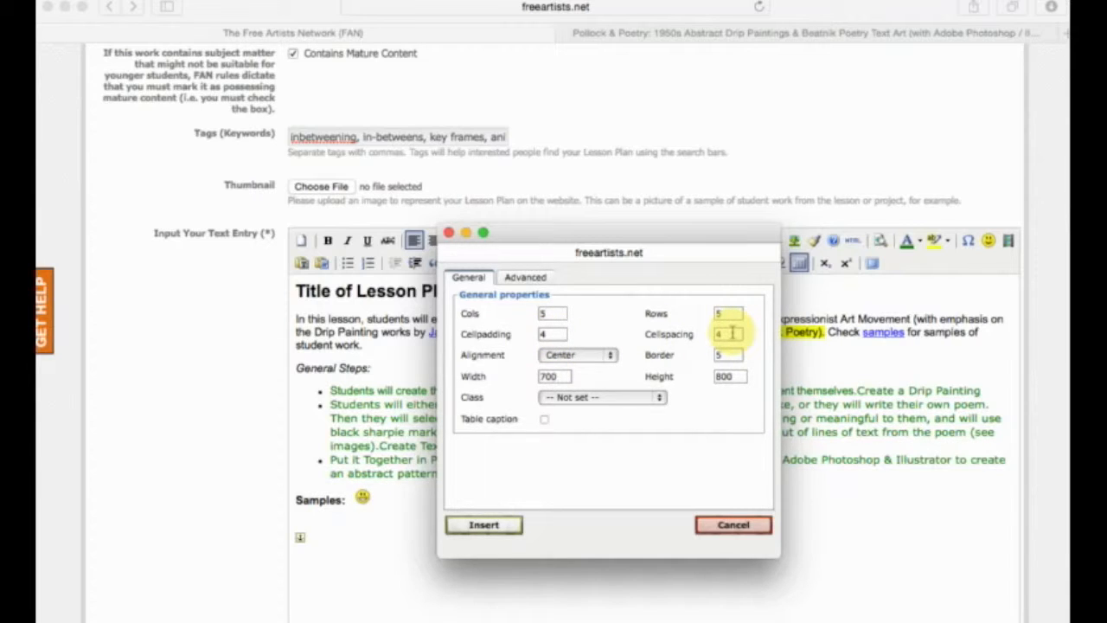
pyautogui.click(551, 379)
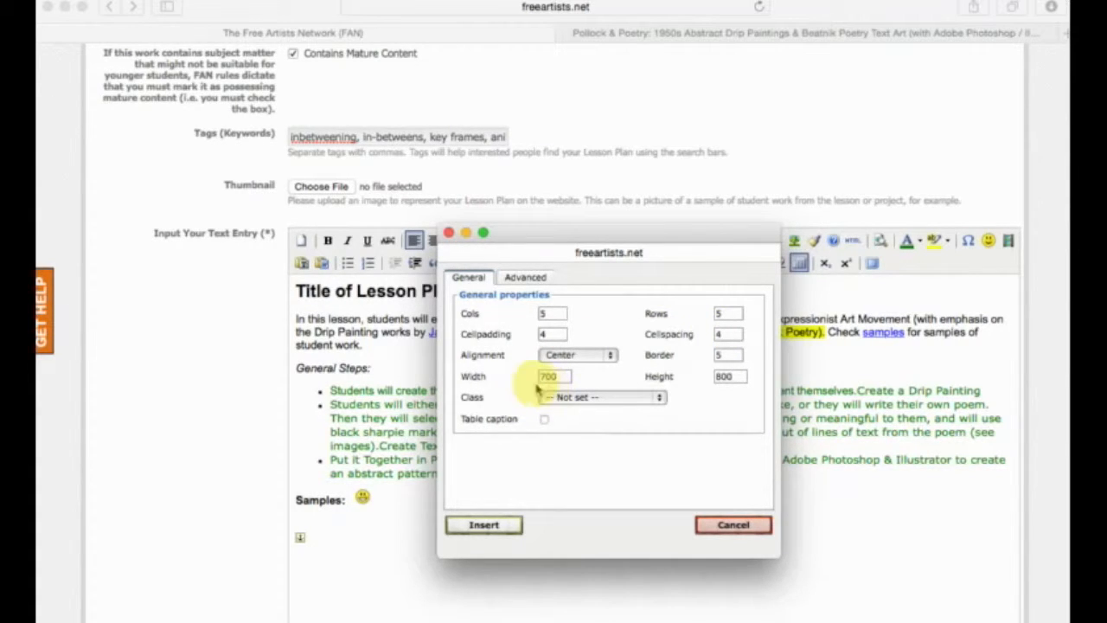
pyautogui.click(726, 314)
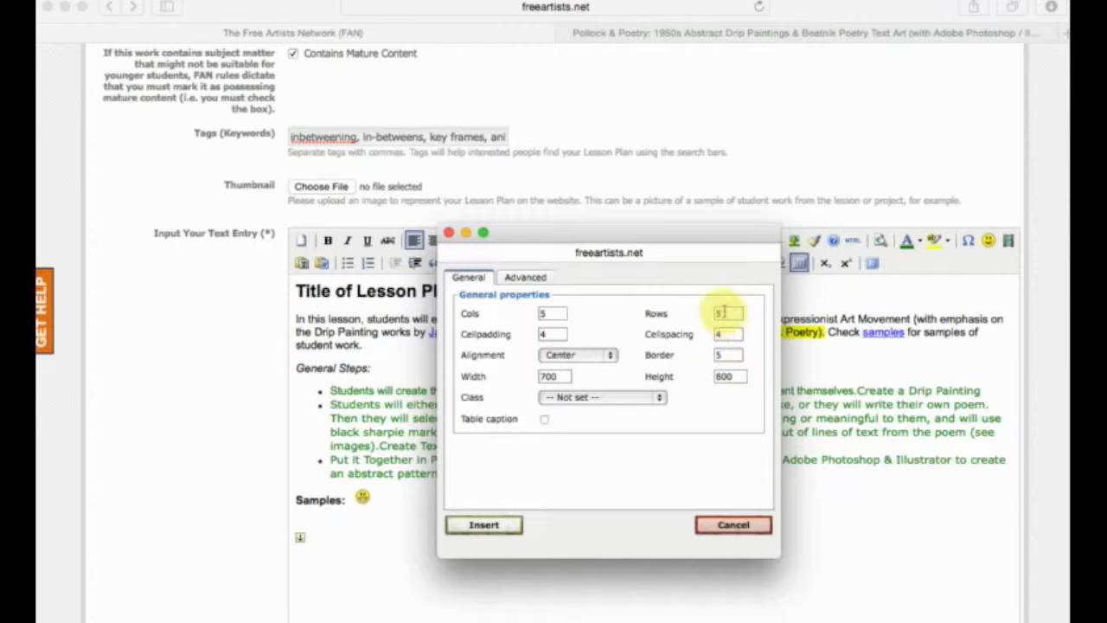
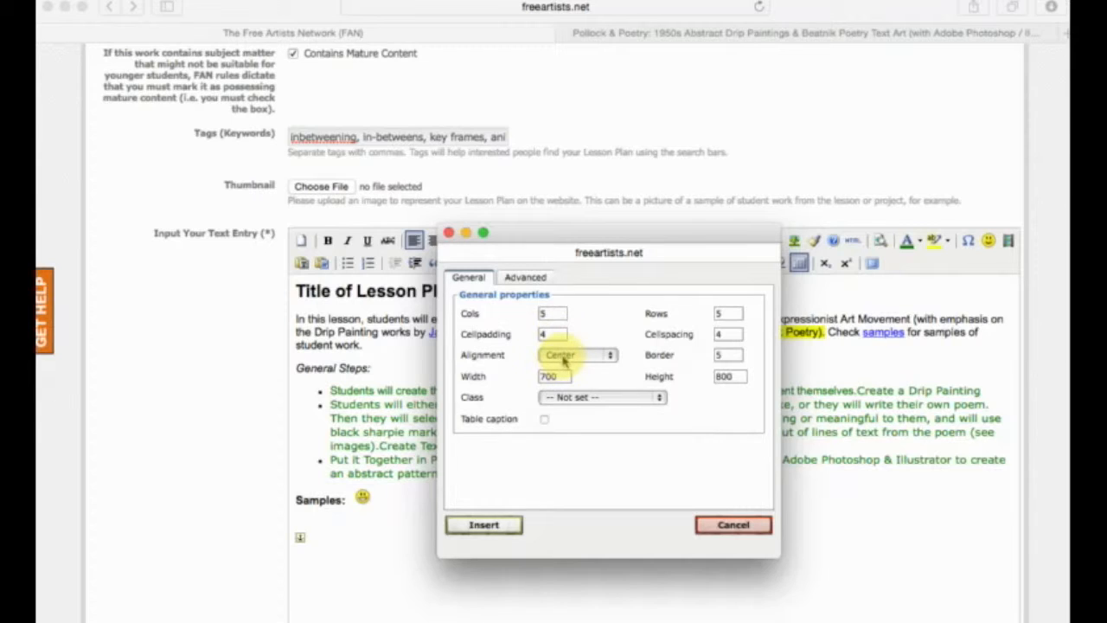
pyautogui.click(562, 355)
pyautogui.click(570, 357)
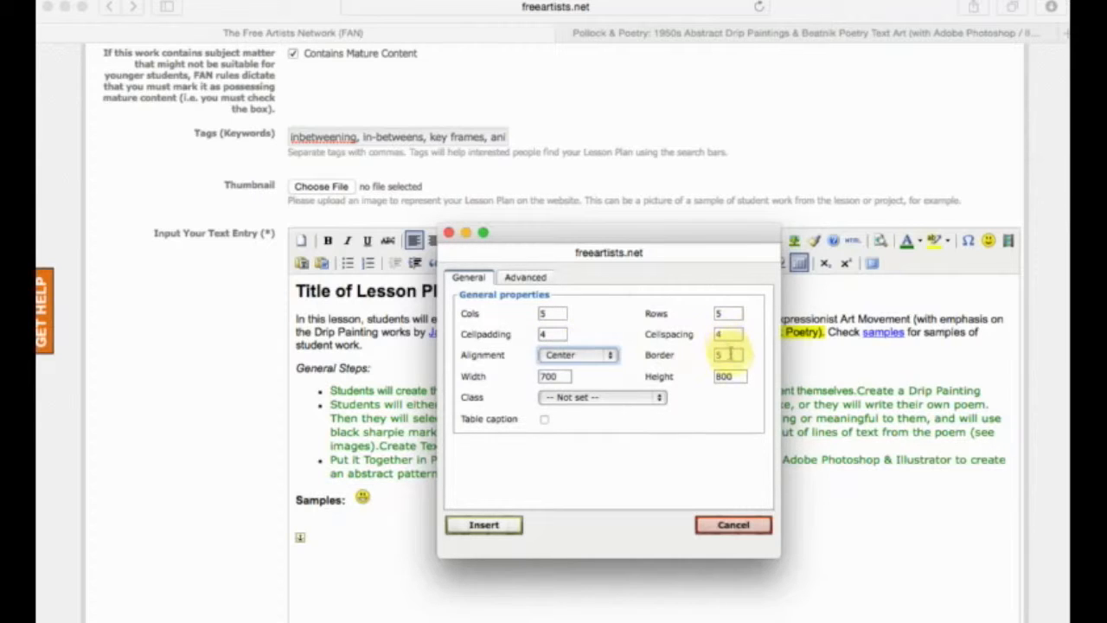
pyautogui.click(725, 354)
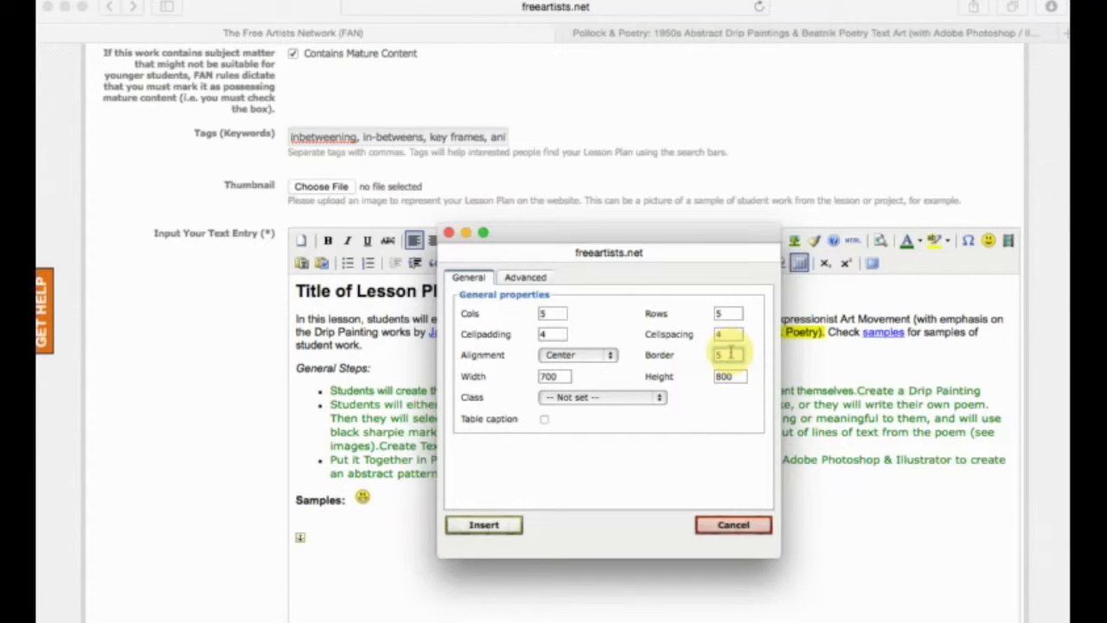
pyautogui.click(566, 398)
pyautogui.click(592, 376)
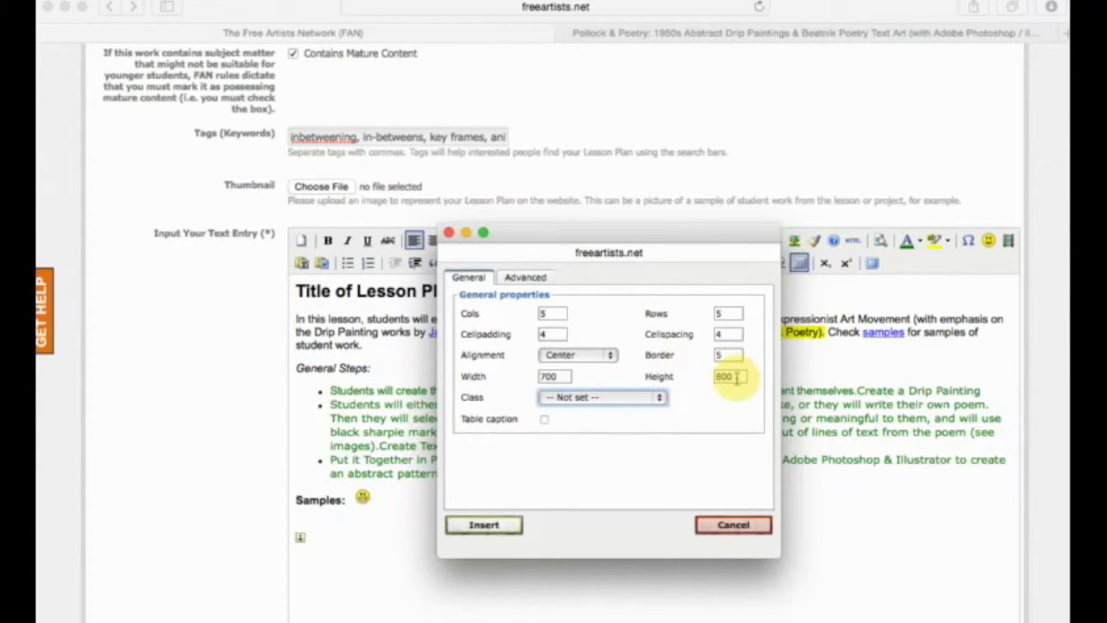
# Try 90% as the new table's width and restore it to 700.
pyautogui.doubleClick(556, 377)
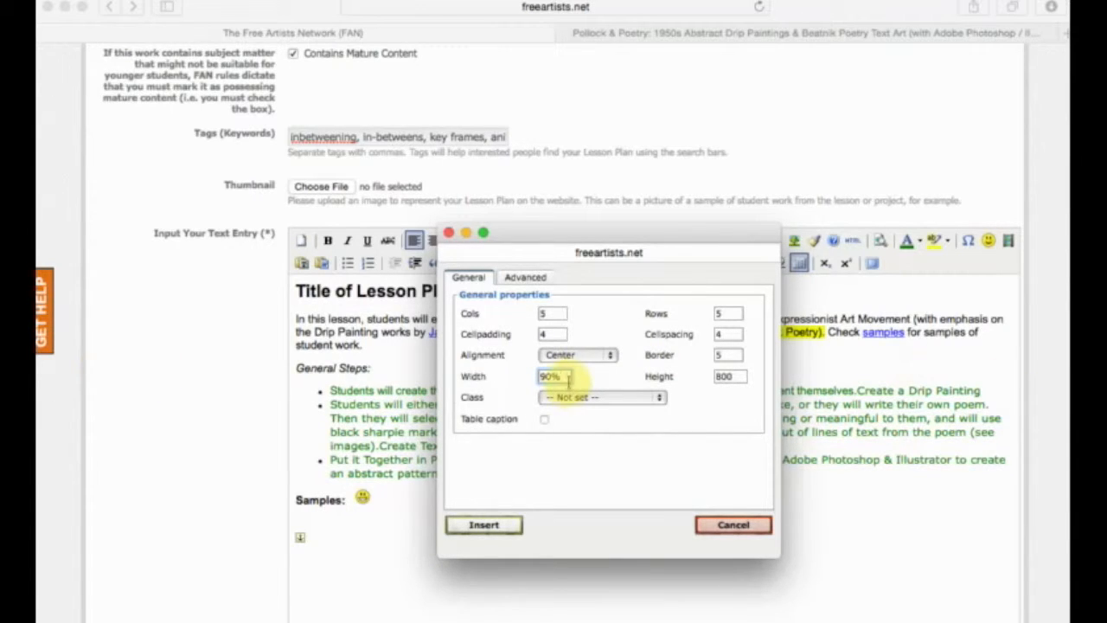
pyautogui.moveTo(568, 376); pyautogui.dragTo(507, 376)
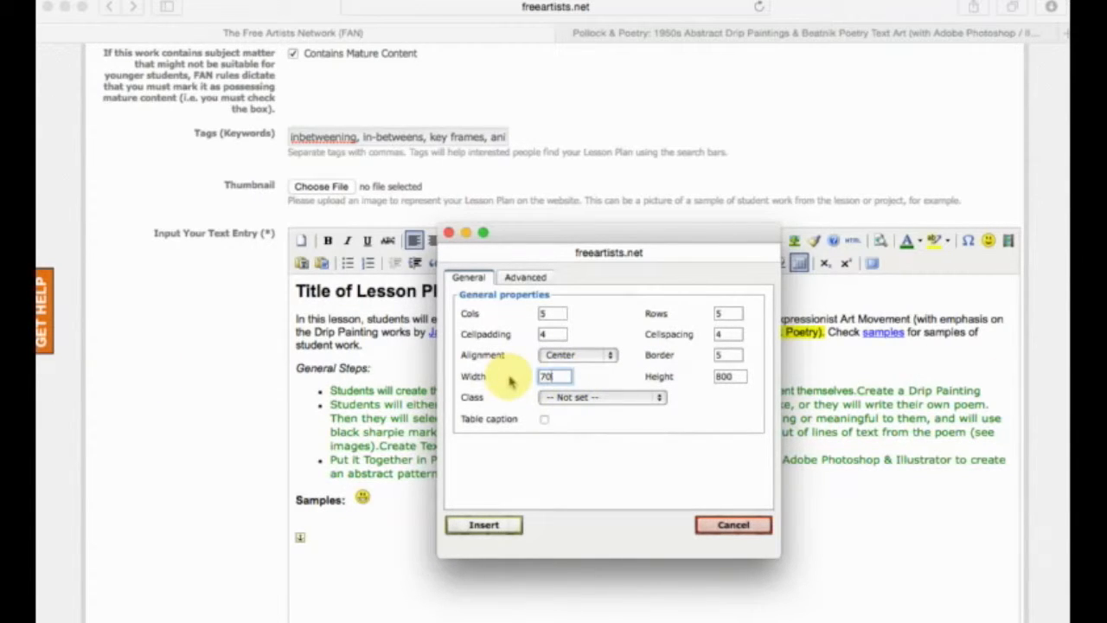
pyautogui.click(597, 440)
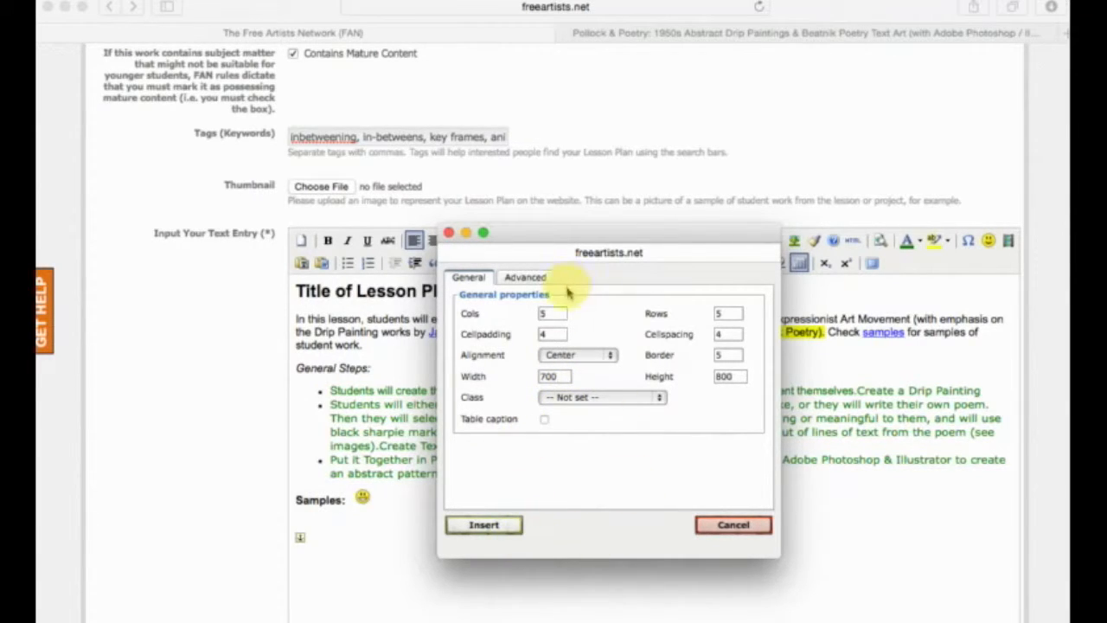
# Insert the configured table below "Samples:" and look over its border and empty cells.
pyautogui.click(484, 524)
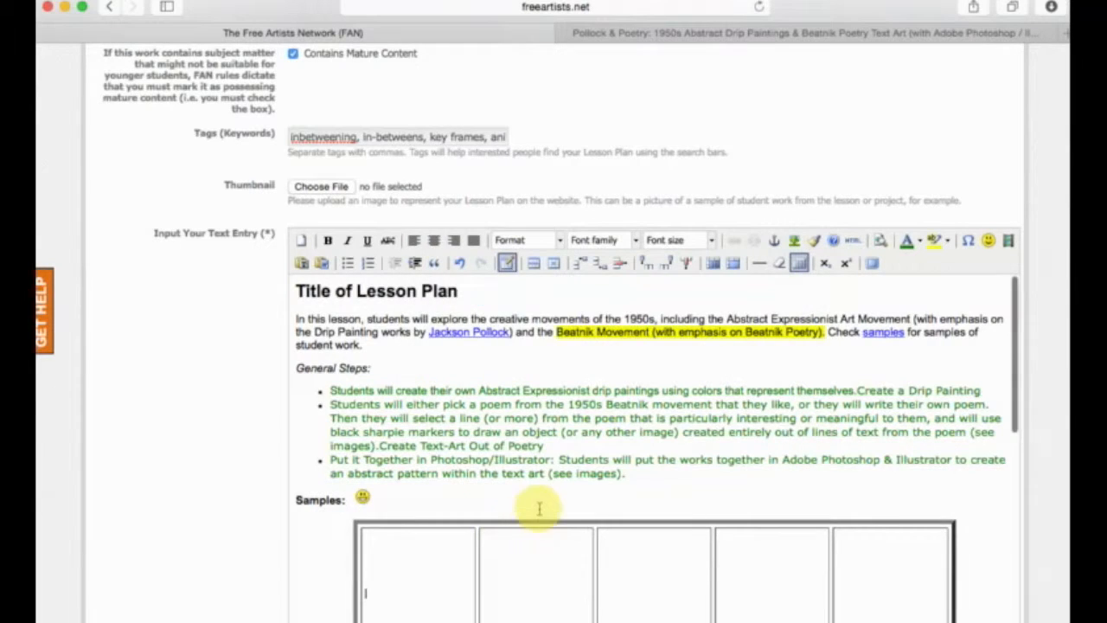
pyautogui.scroll(-5, 533, 507)
pyautogui.scroll(-2, 537, 507)
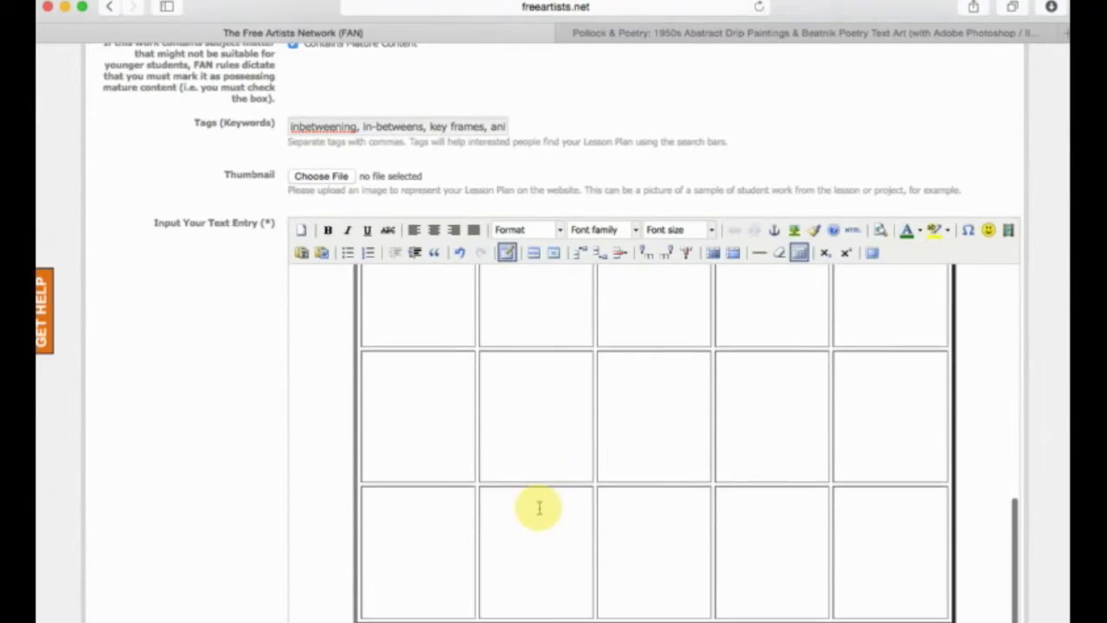
pyautogui.scroll(10, 539, 484)
pyautogui.scroll(-8, 521, 487)
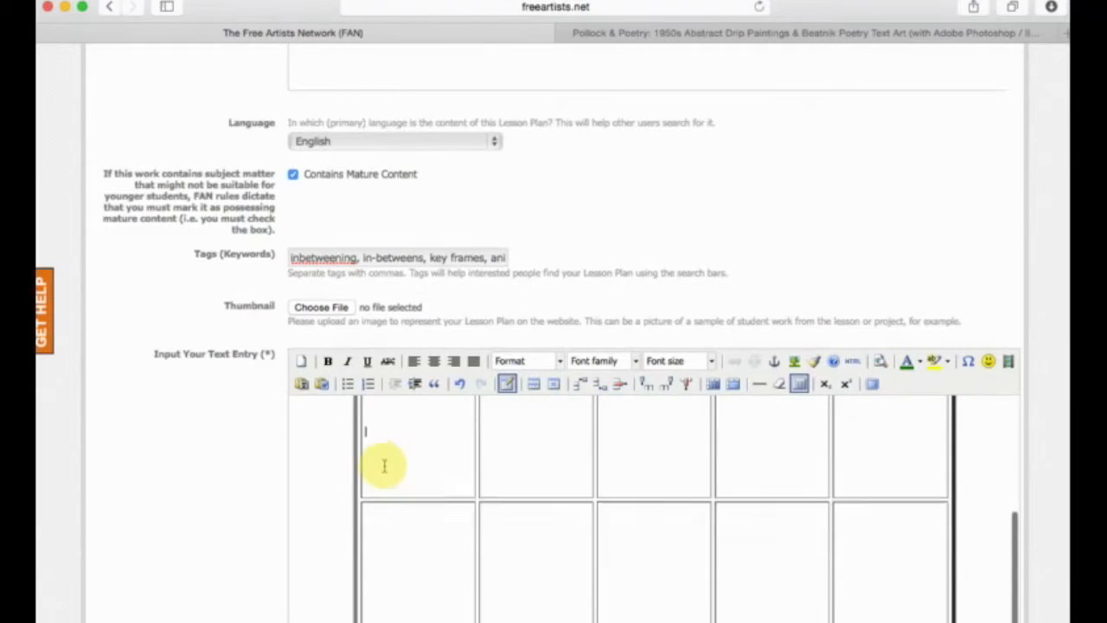
pyautogui.scroll(3, 383, 462)
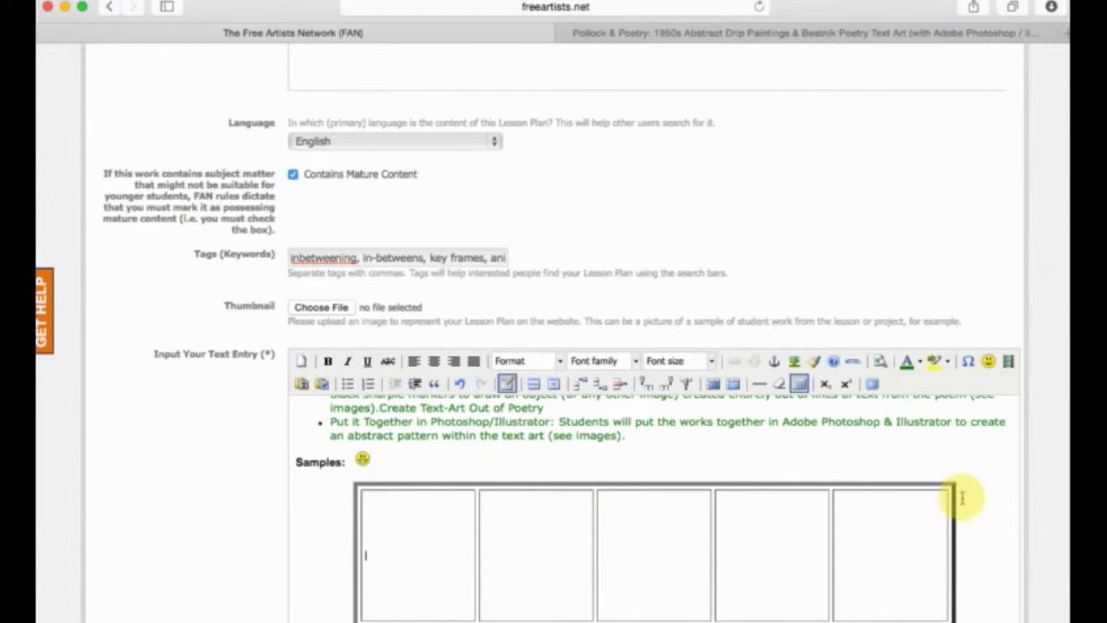
pyautogui.scroll(-1, 398, 503)
pyautogui.scroll(-1, 398, 503)
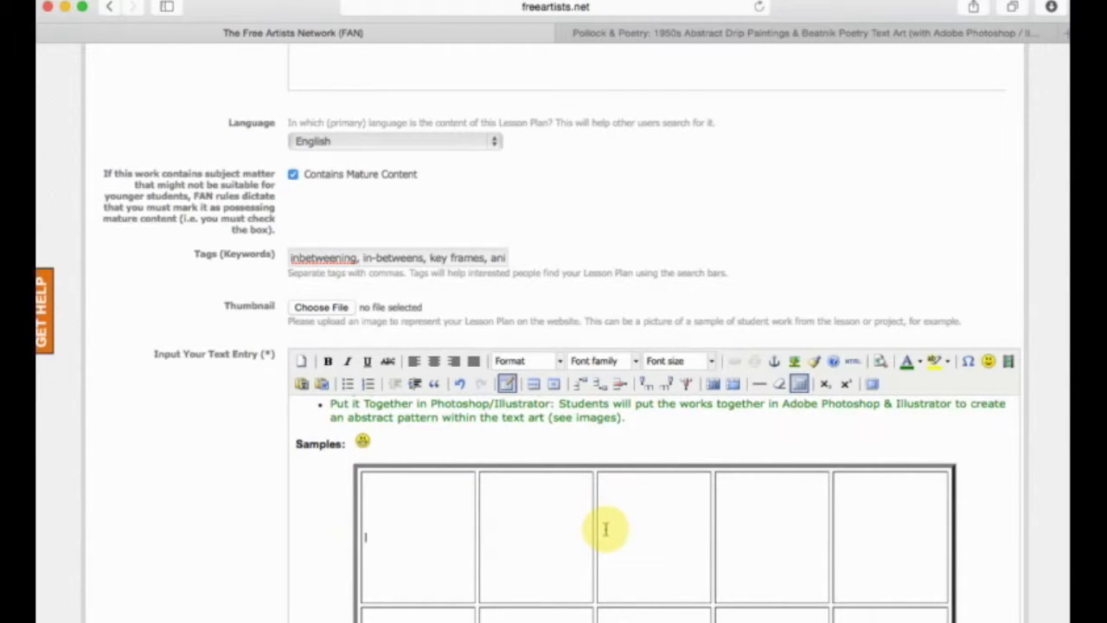
# Fill the table's first row with sfadfsd, dfasfa, adfafds, asdfasf and asdfasf, and start the second row with afasdfas.
pyautogui.click(397, 495)
pyautogui.write('sfadfsd')
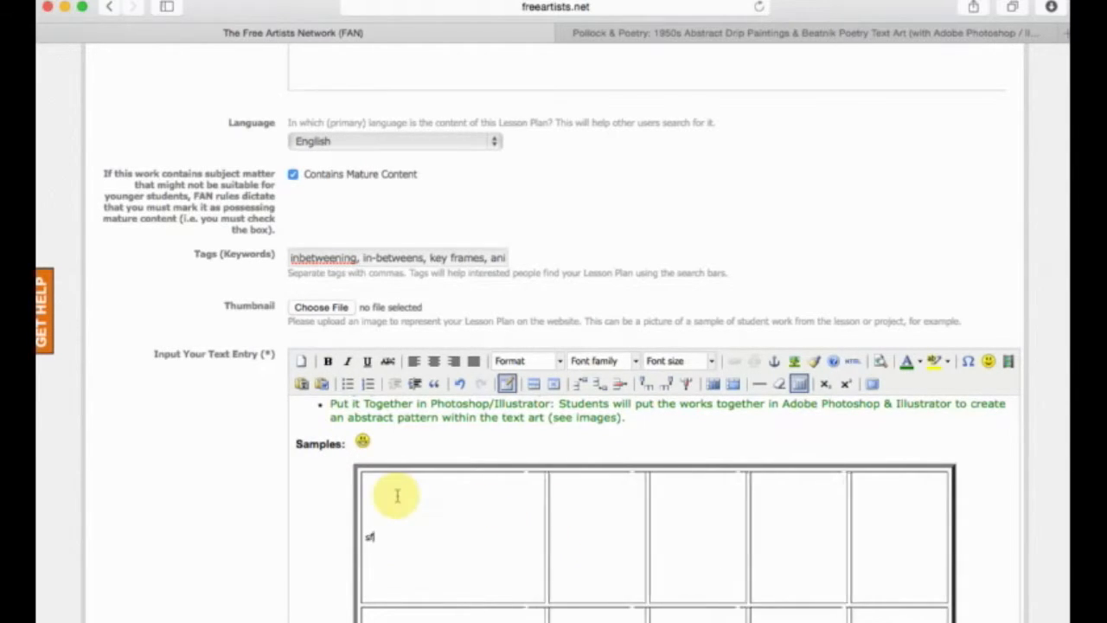
pyautogui.click(685, 533)
pyautogui.write('dfasfa')
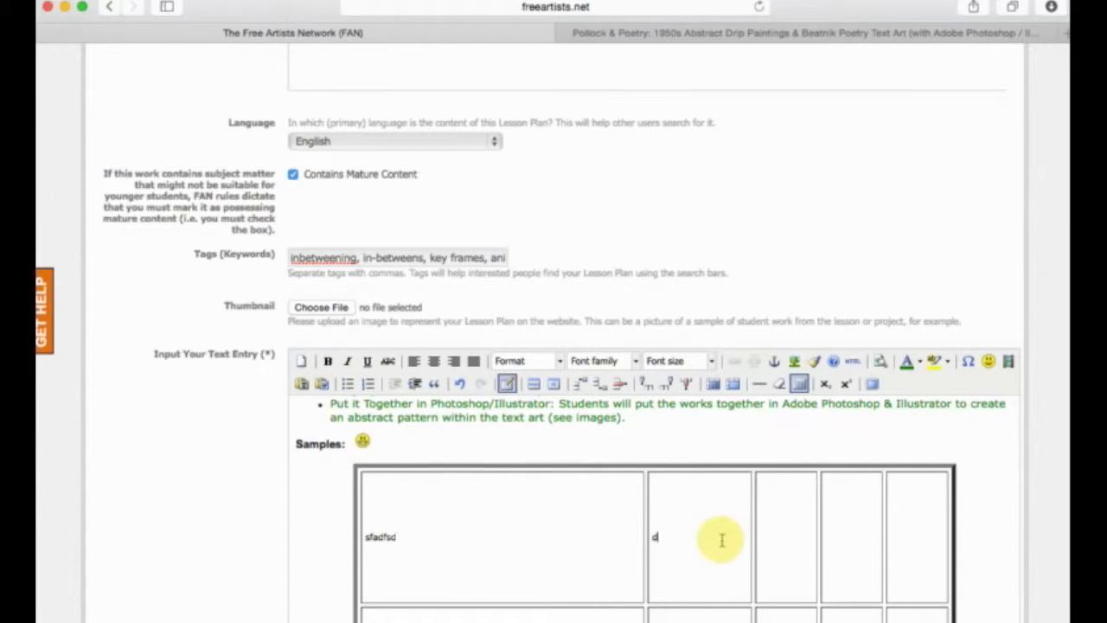
pyautogui.click(813, 530)
pyautogui.write('adfafds')
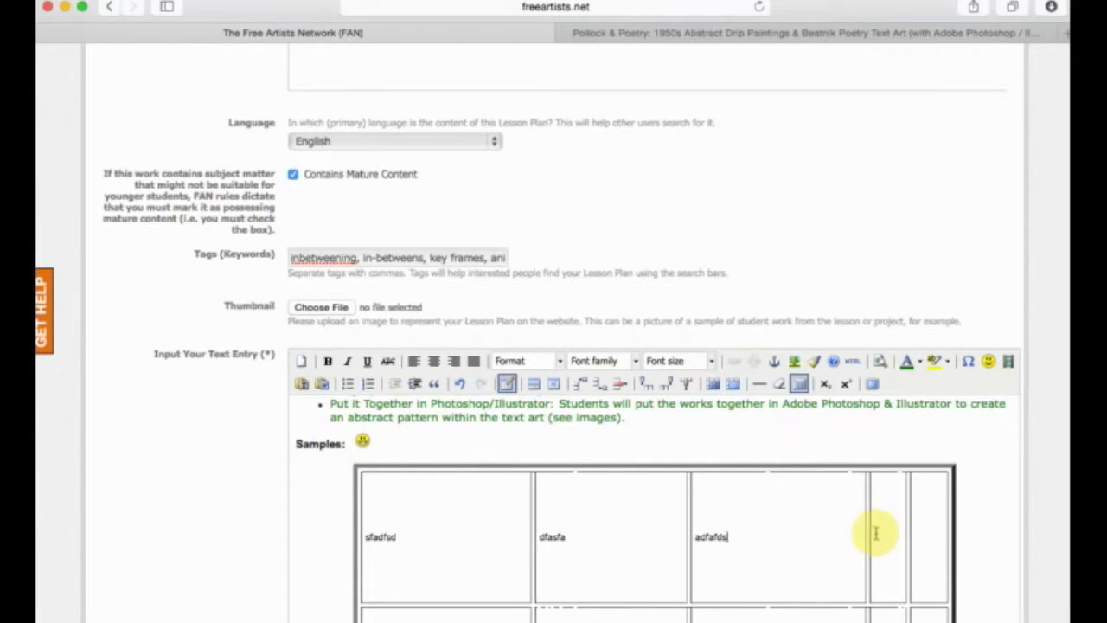
pyautogui.click(890, 531)
pyautogui.write('asdfasf')
pyautogui.click(928, 533)
pyautogui.write('asdfasf')
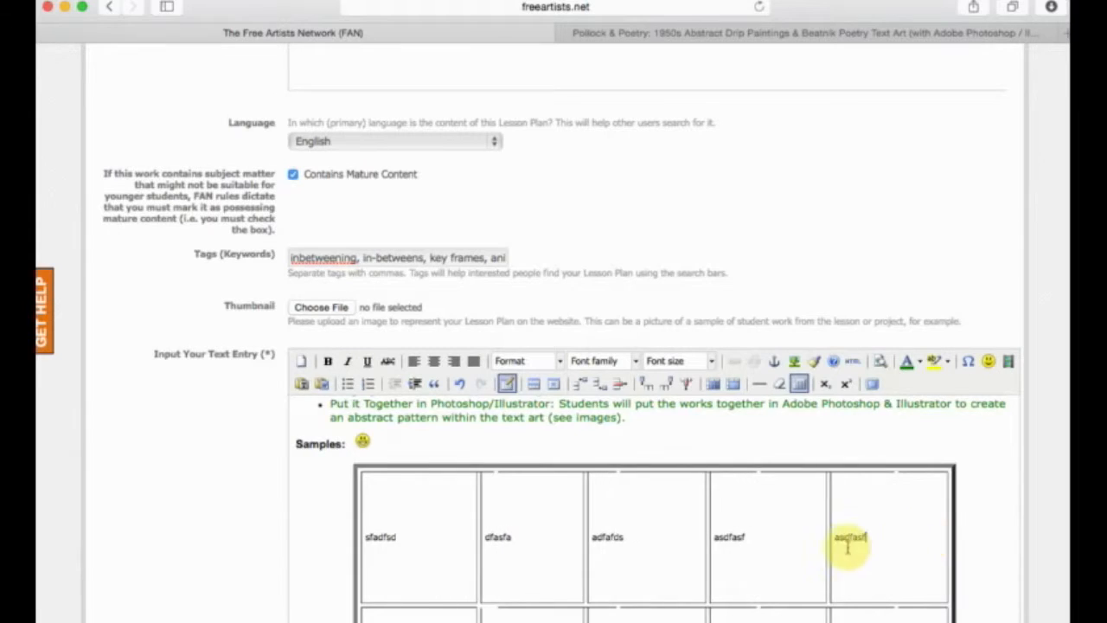
pyautogui.scroll(-5, 810, 543)
pyautogui.click(426, 438)
pyautogui.write('afasdfsa')
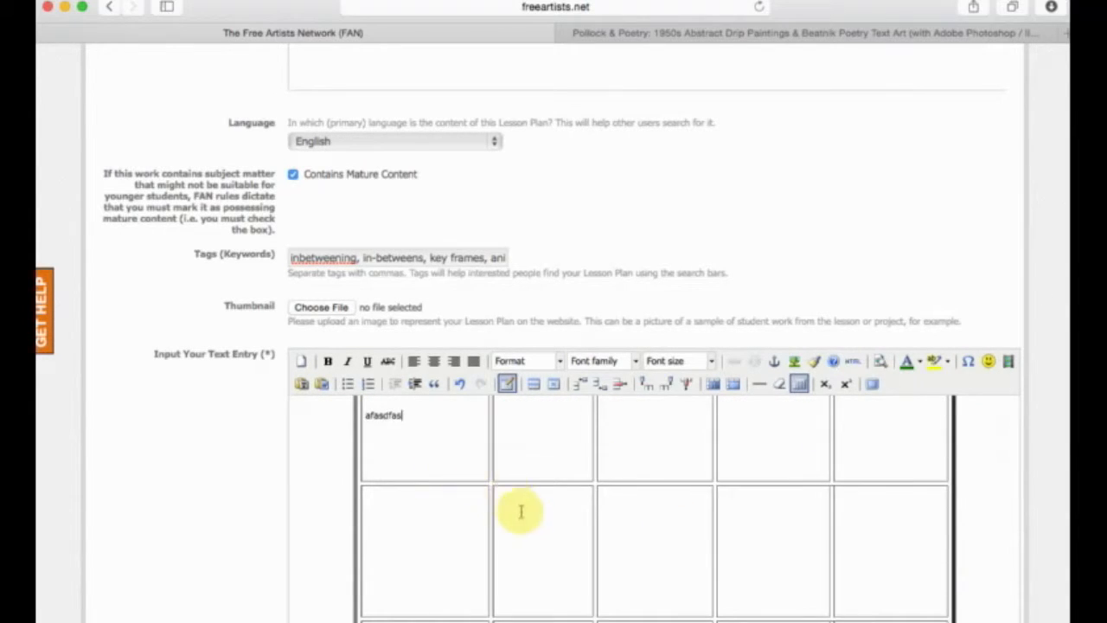
# Delete the entire large table below "Samples:".
pyautogui.scroll(5, 523, 514)
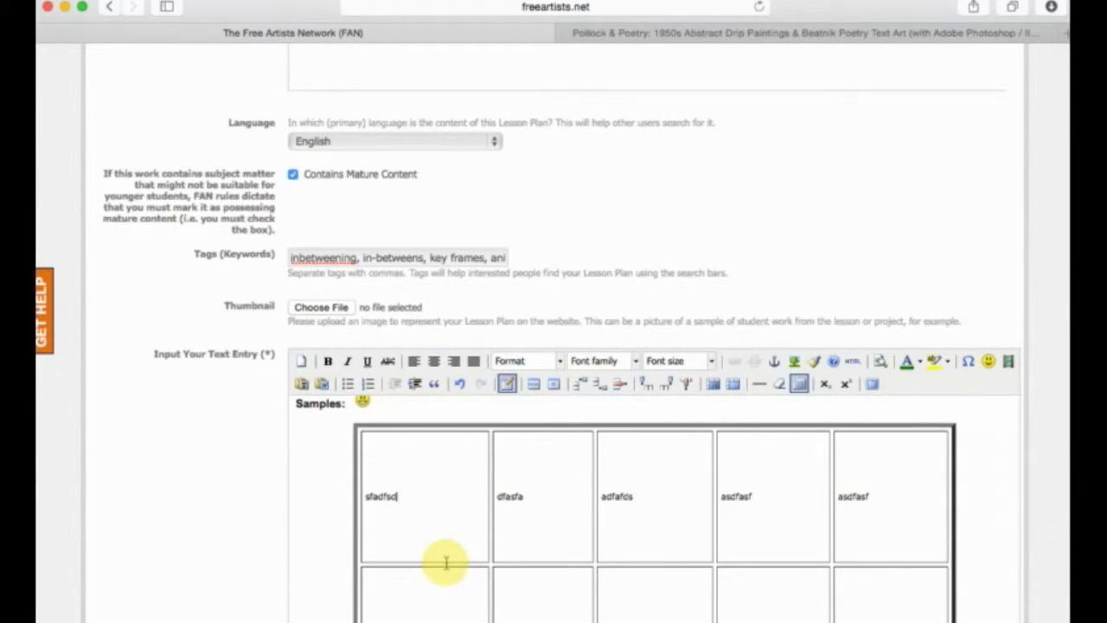
pyautogui.moveTo(396, 500); pyautogui.dragTo(361, 485)
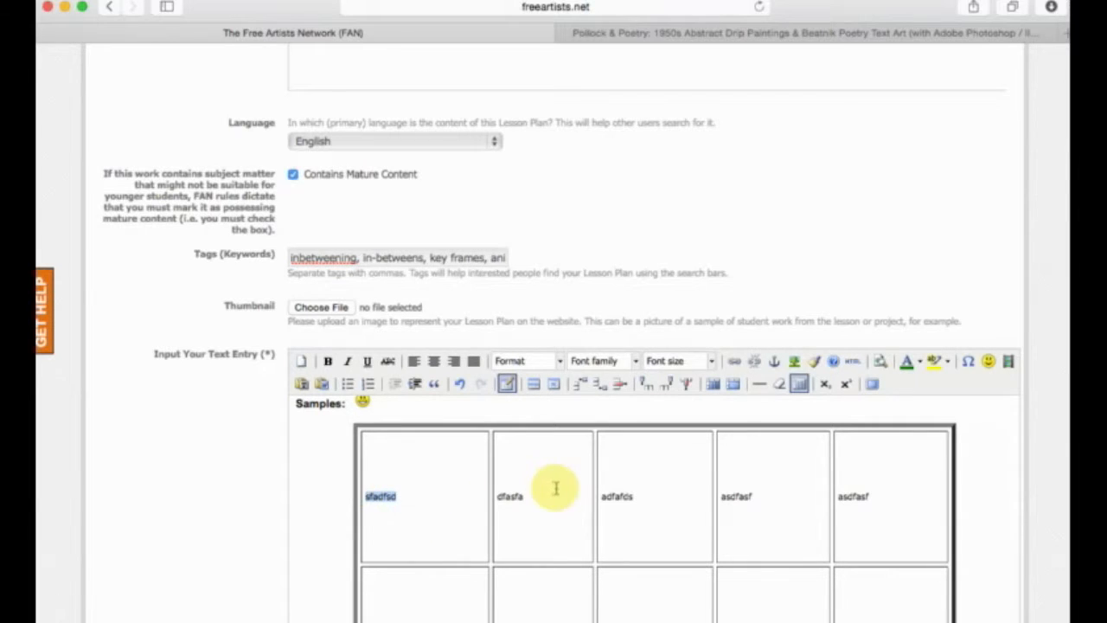
pyautogui.scroll(-5, 799, 533)
pyautogui.scroll(5, 799, 533)
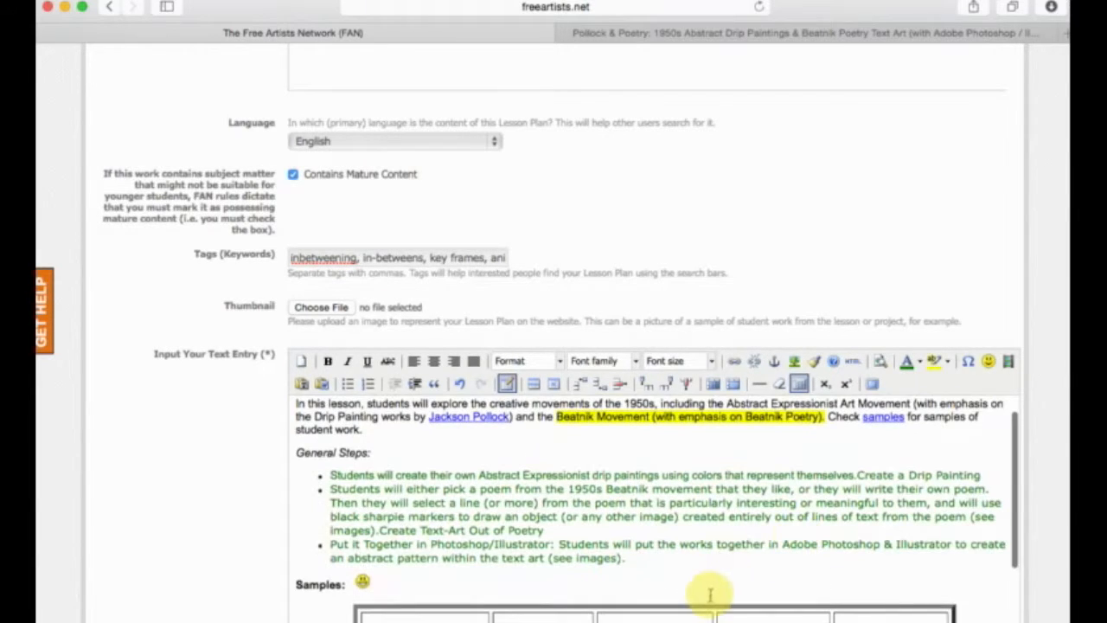
pyautogui.moveTo(708, 610); pyautogui.dragTo(575, 591)
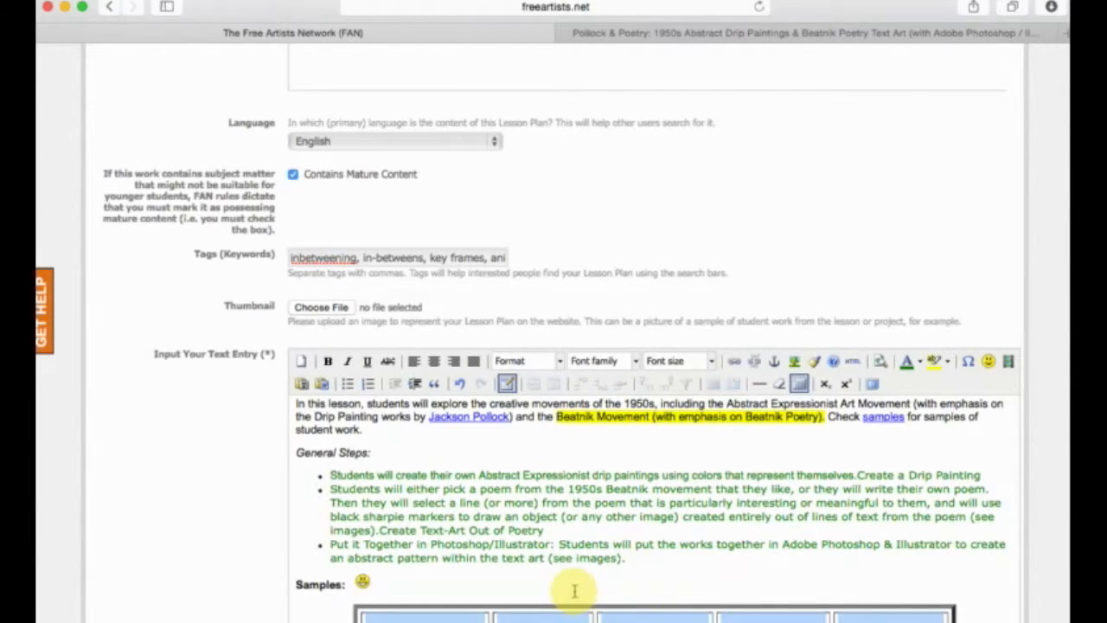
pyautogui.press('Delete')
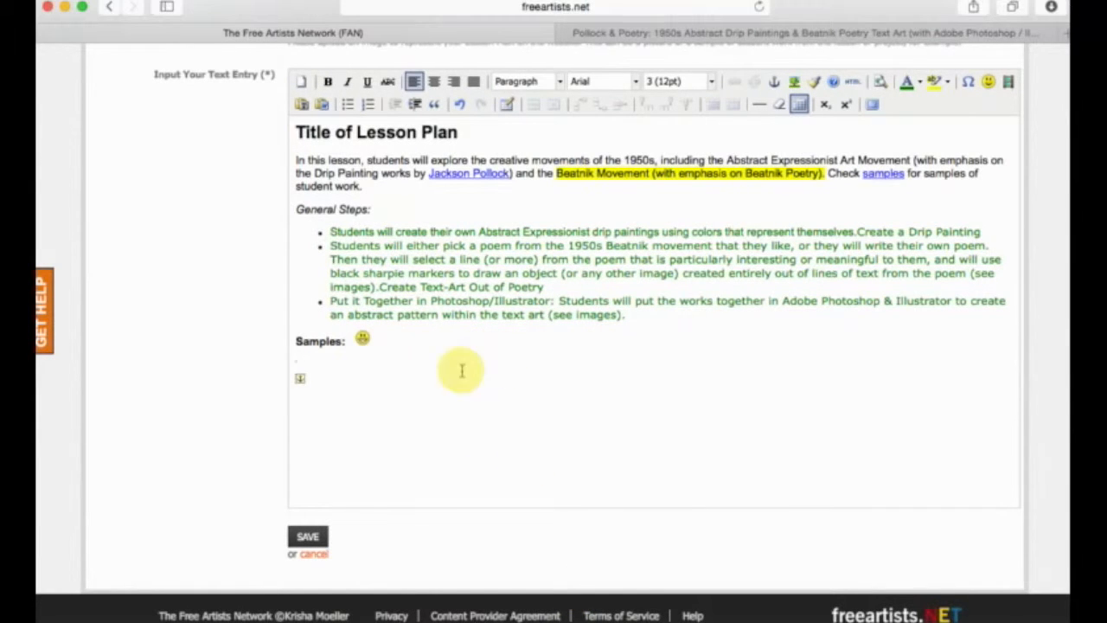
# Insert a new table below "Samples:" with 5 columns, 5 rows and a border of 2.
pyautogui.scroll(1, 193, 369)
pyautogui.click(509, 123)
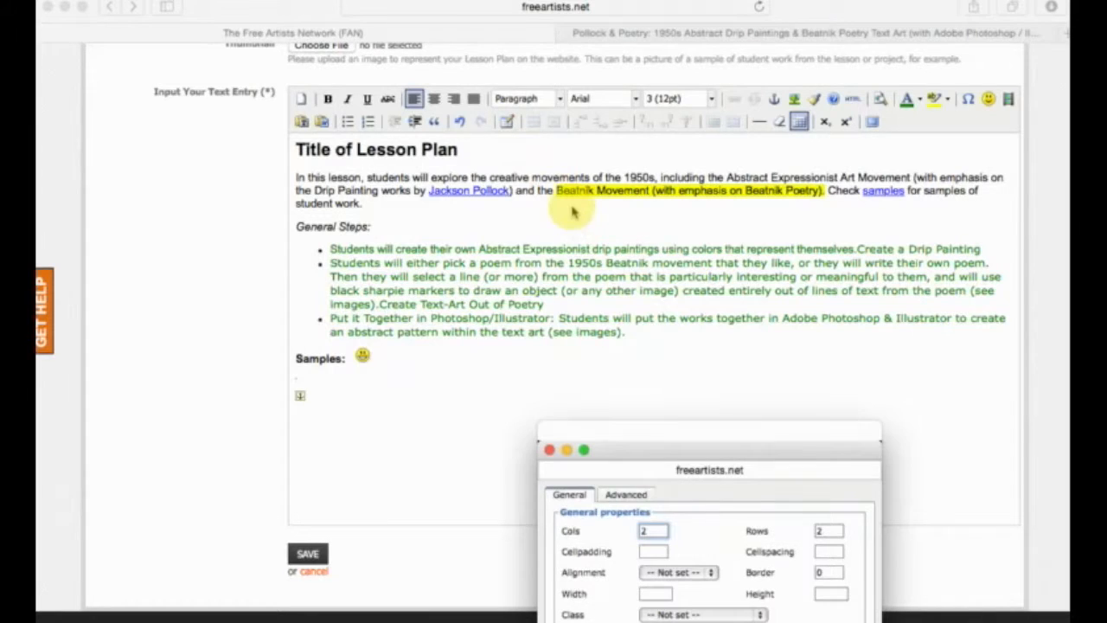
pyautogui.moveTo(683, 457); pyautogui.dragTo(614, 259)
pyautogui.write('5')
pyautogui.doubleClick(758, 334)
pyautogui.write('5')
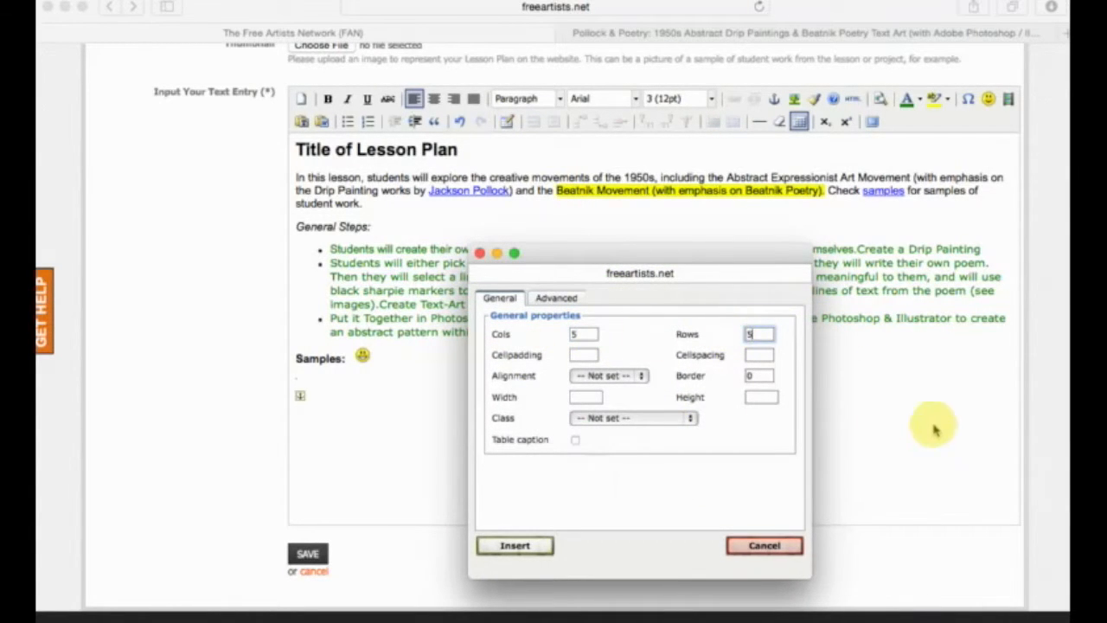
pyautogui.doubleClick(754, 375)
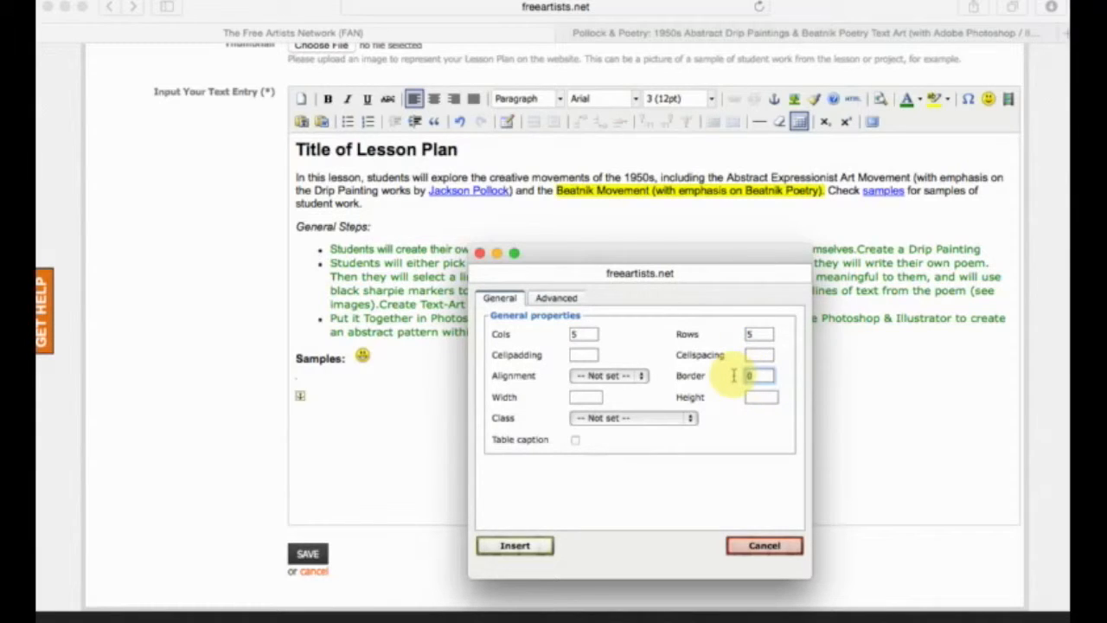
pyautogui.write('2')
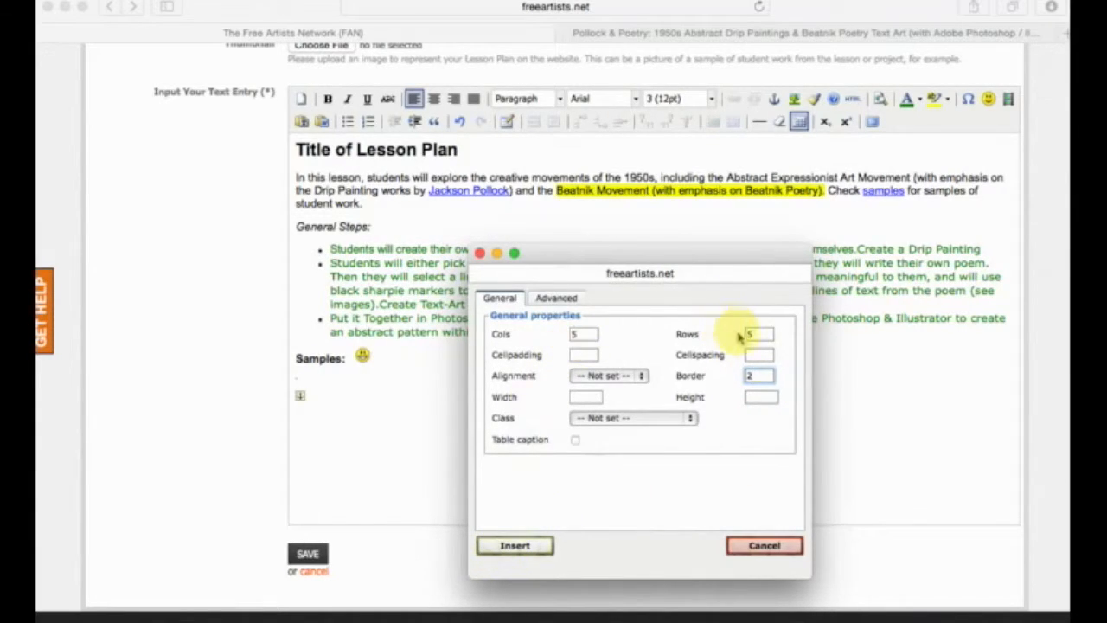
pyautogui.click(512, 545)
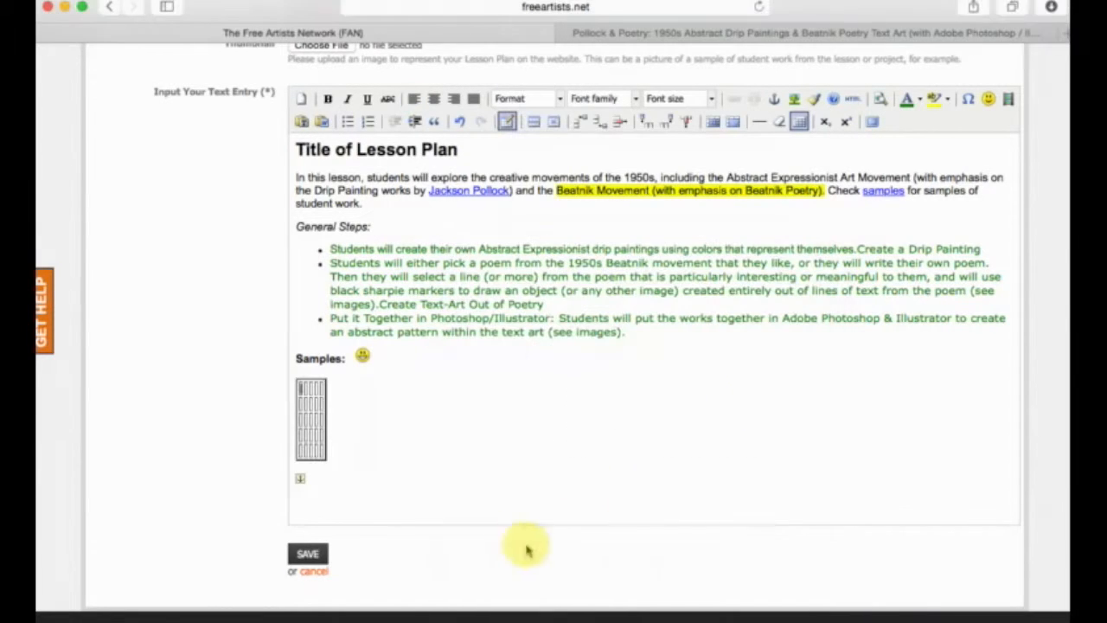
# Fill the new table's first row with adsfadfadsfadf, asdfasdfdasfasd, asdfasdfa, adfasfasdf and adsfasdfasdfa.
pyautogui.write('adsfadfadsfadf')
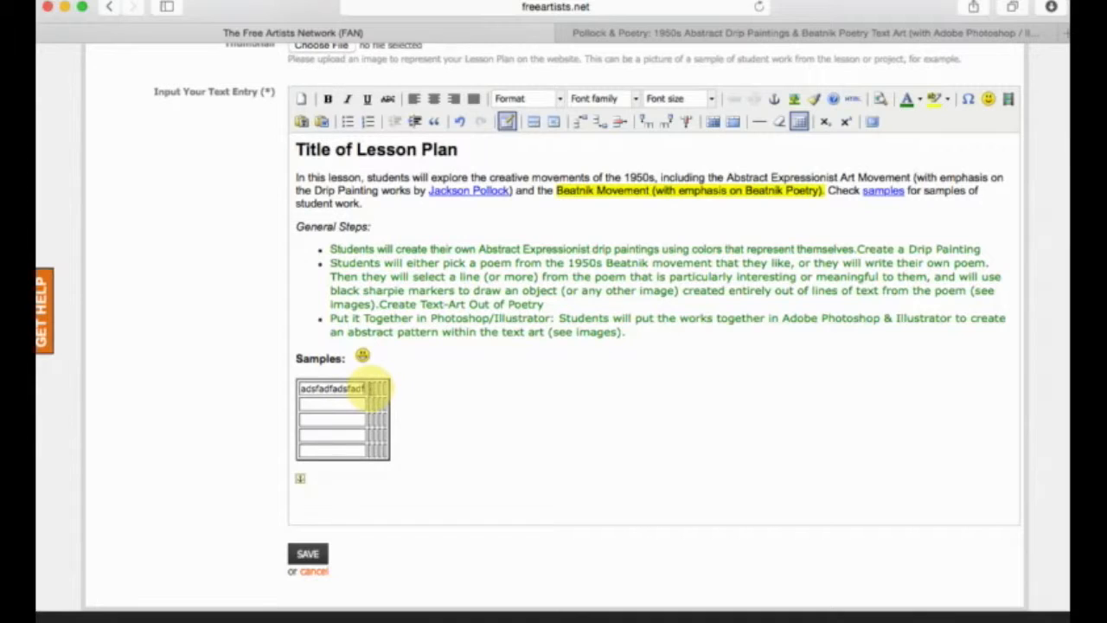
pyautogui.press('Tab')
pyautogui.write('asdfasdfdasfasd')
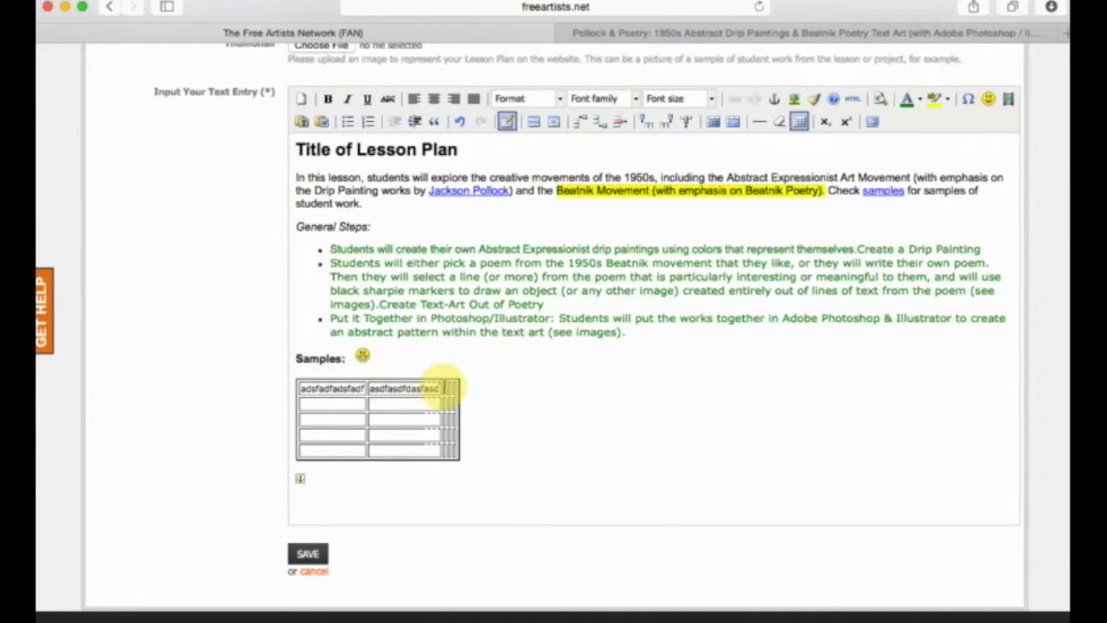
pyautogui.press('Tab')
pyautogui.write('asdfasdfa')
pyautogui.press('Tab')
pyautogui.write('adfasfasdf')
pyautogui.press('Tab')
pyautogui.write('adsfasdfasdfa')
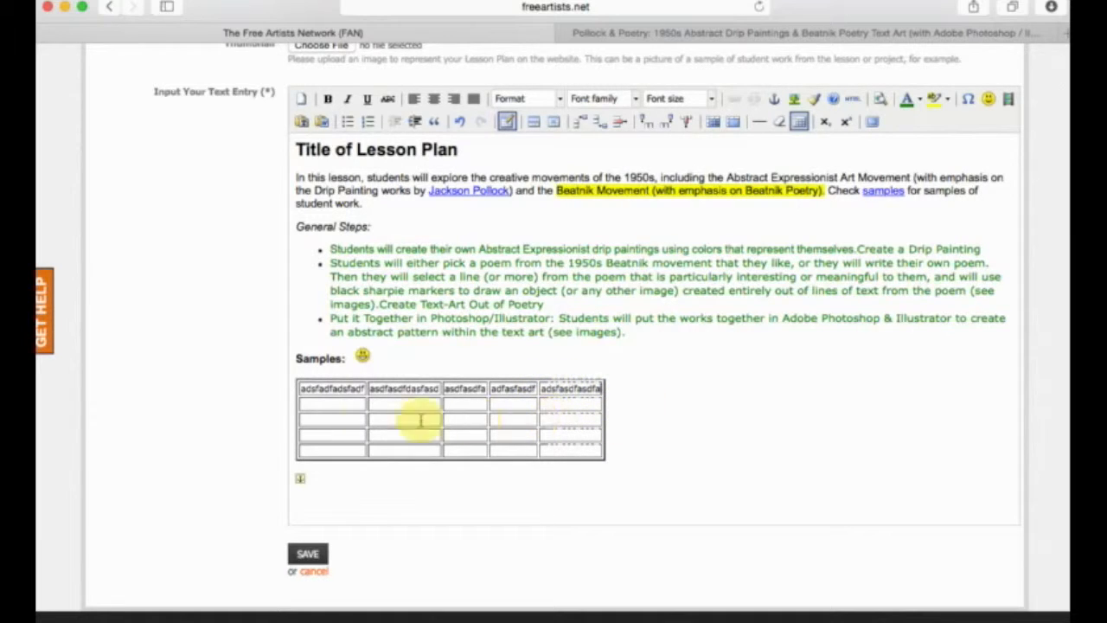
# Fill the table's second row with sdafasdfadsfadf, asdfasdfasdf, sadfasdfasf, asdfasdfa and asdfasdfas.
pyautogui.click(325, 410)
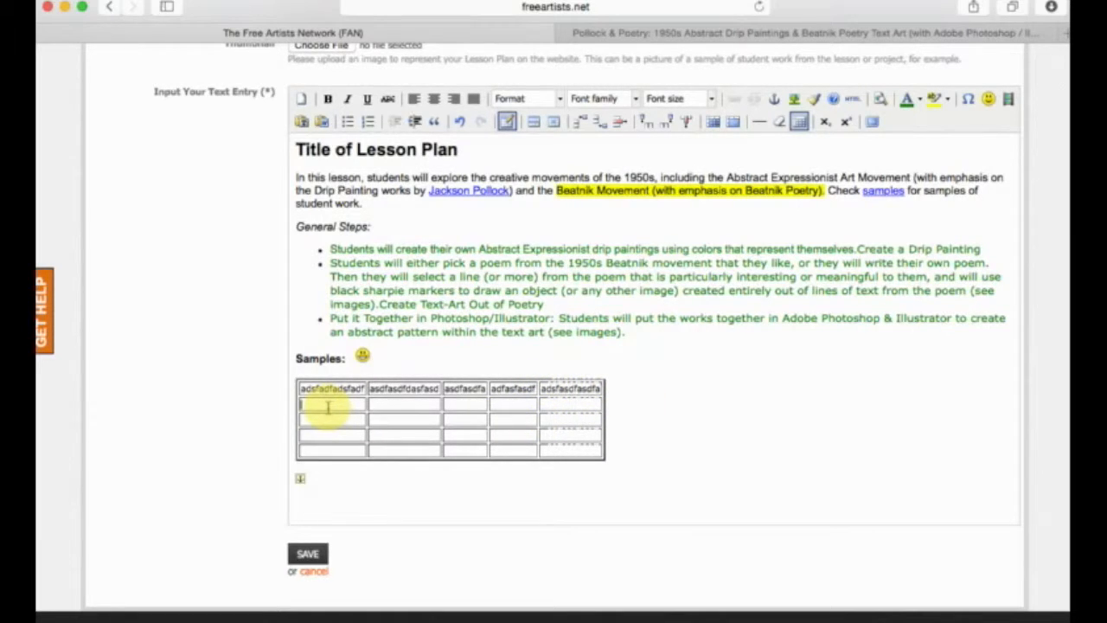
pyautogui.write('sdaf')
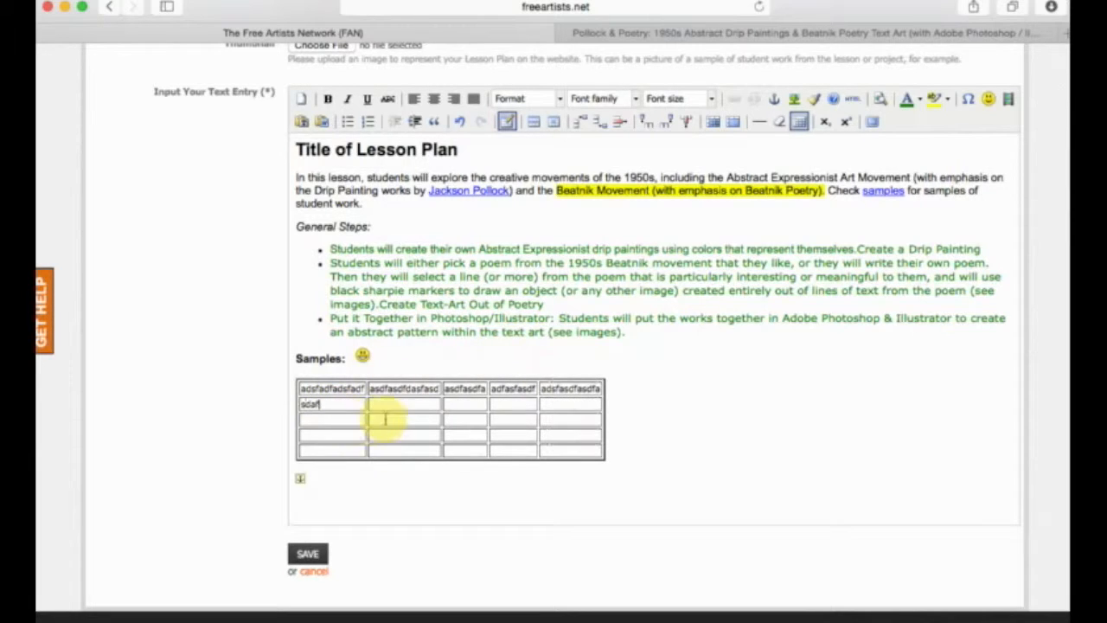
pyautogui.write('asdfadsfadf')
pyautogui.press('Tab')
pyautogui.write('asdfasdfasdf')
pyautogui.press('Tab')
pyautogui.write('sadfas')
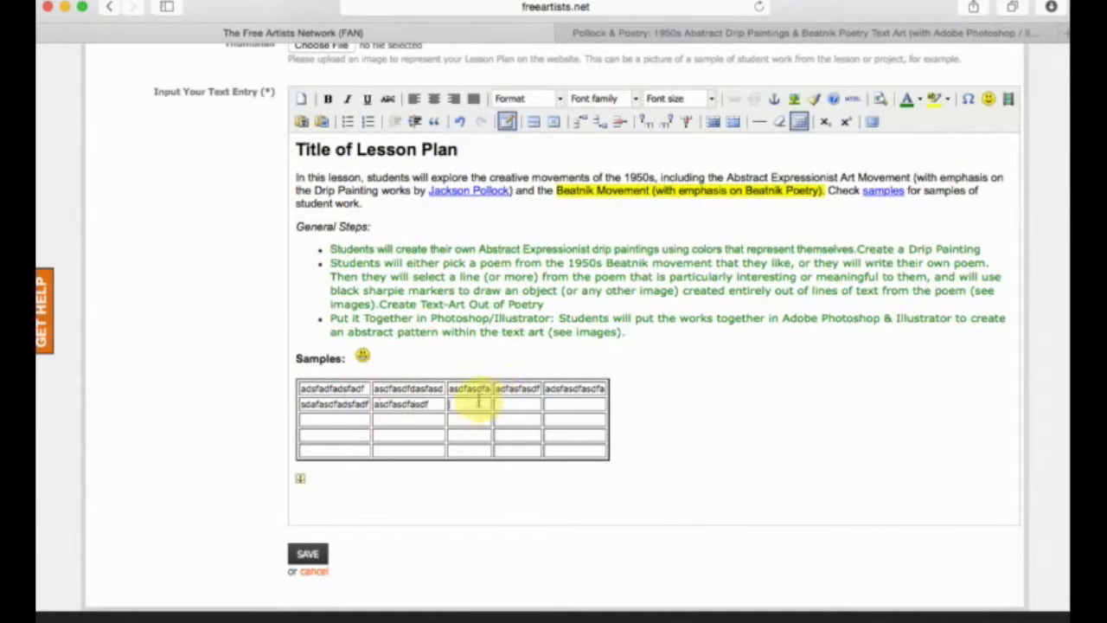
pyautogui.write('dfasf')
pyautogui.press('Tab')
pyautogui.write('asdfasdfa')
pyautogui.press('Tab')
pyautogui.write('asdfasdfas')
# Fill the table's third row with asdfasdfasf, asdfasdfasf, asdfasdfasdf, asdfasdfa and asdfdafasdf.
pyautogui.press('Tab')
pyautogui.write('asdfasdfasf')
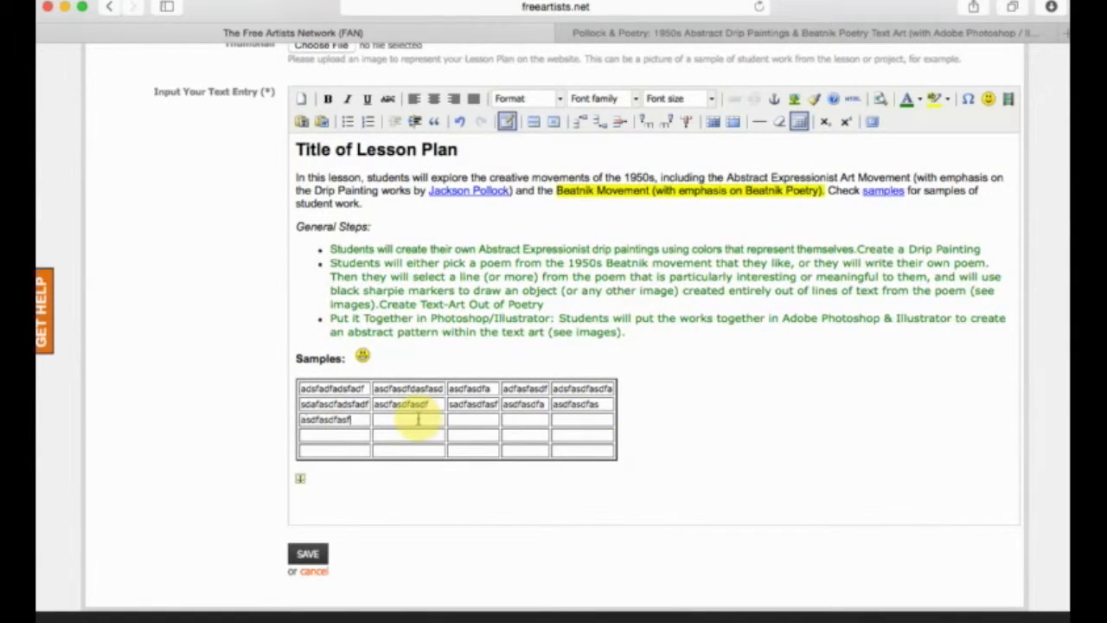
pyautogui.press('Tab')
pyautogui.write('asdfasdfasf')
pyautogui.press('Tab')
pyautogui.write('asdfasdfasdf')
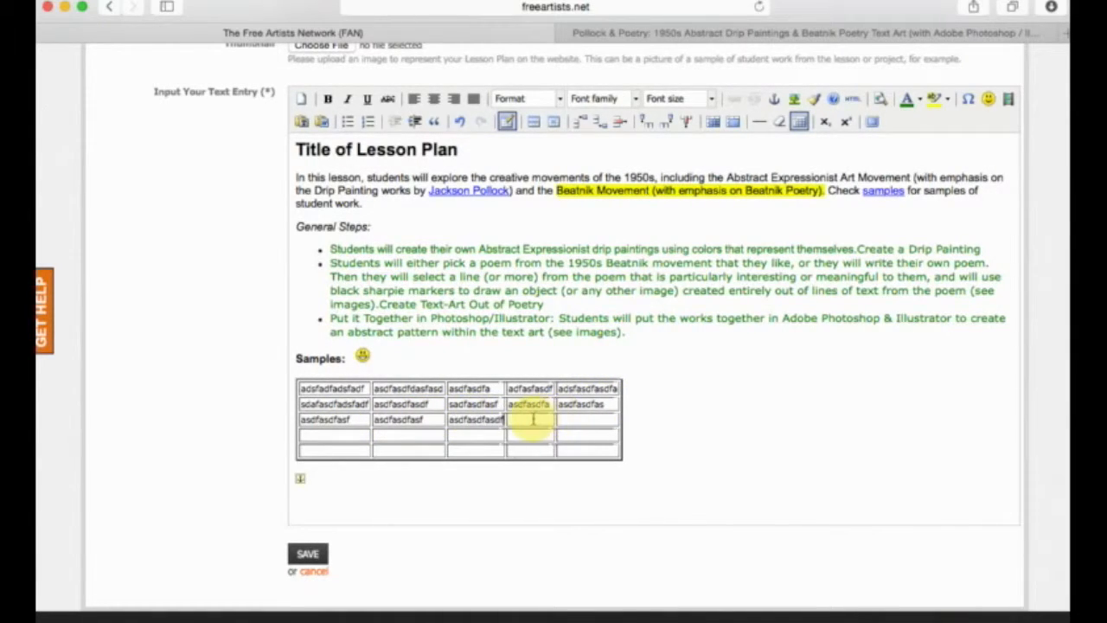
pyautogui.press('Tab')
pyautogui.write('as')
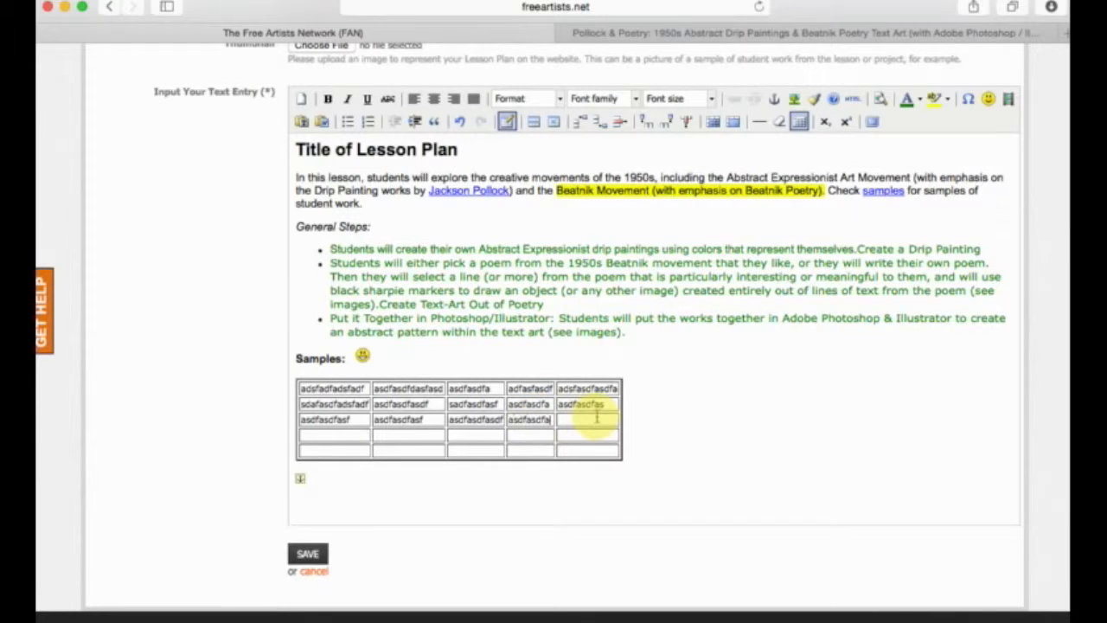
pyautogui.write('asdfdafasdf')
# Delete the entire partly filled five-column table below "Samples:".
pyautogui.click(618, 412)
pyautogui.moveTo(702, 461); pyautogui.dragTo(295, 386)
pyautogui.press('BackSpace')
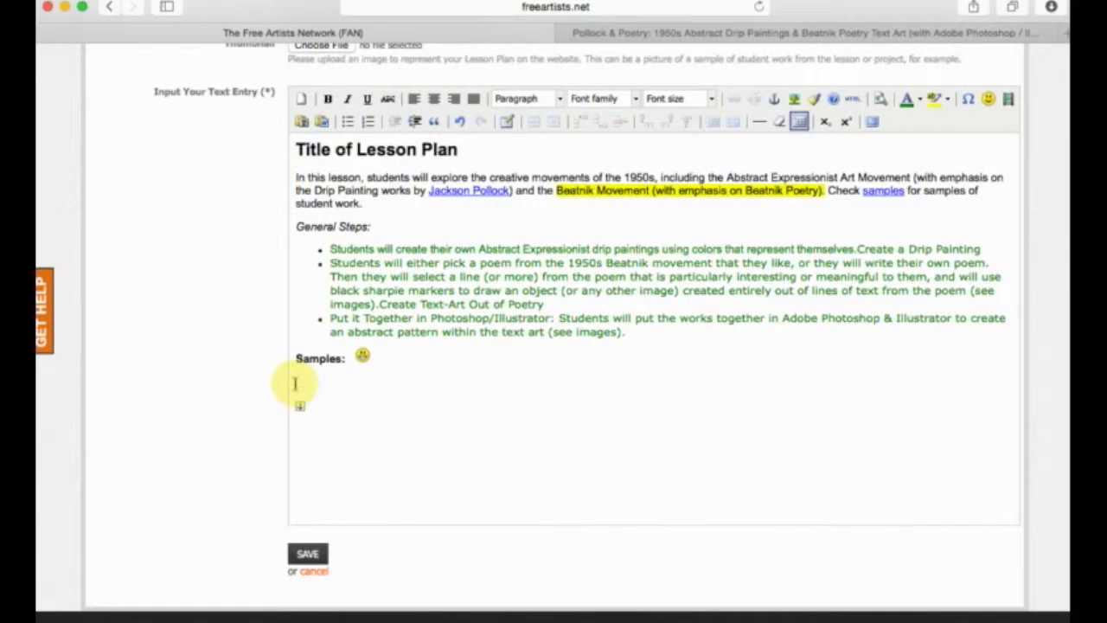
# Insert a table with 5 columns, 5 rows and Center alignment below "Samples:".
pyautogui.click(506, 122)
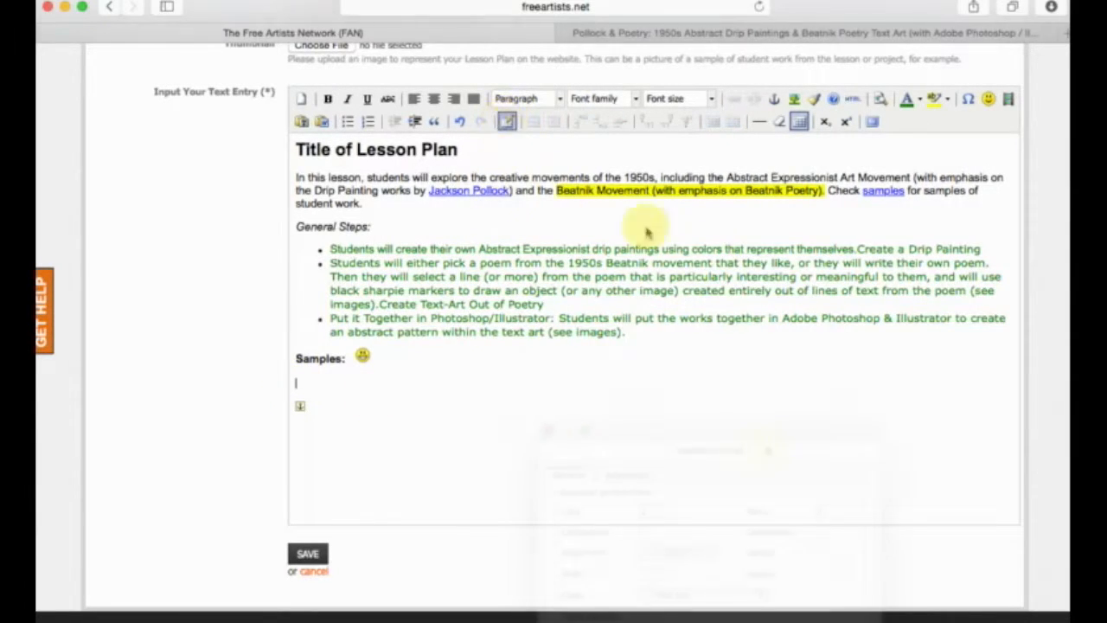
pyautogui.moveTo(663, 439); pyautogui.dragTo(629, 268)
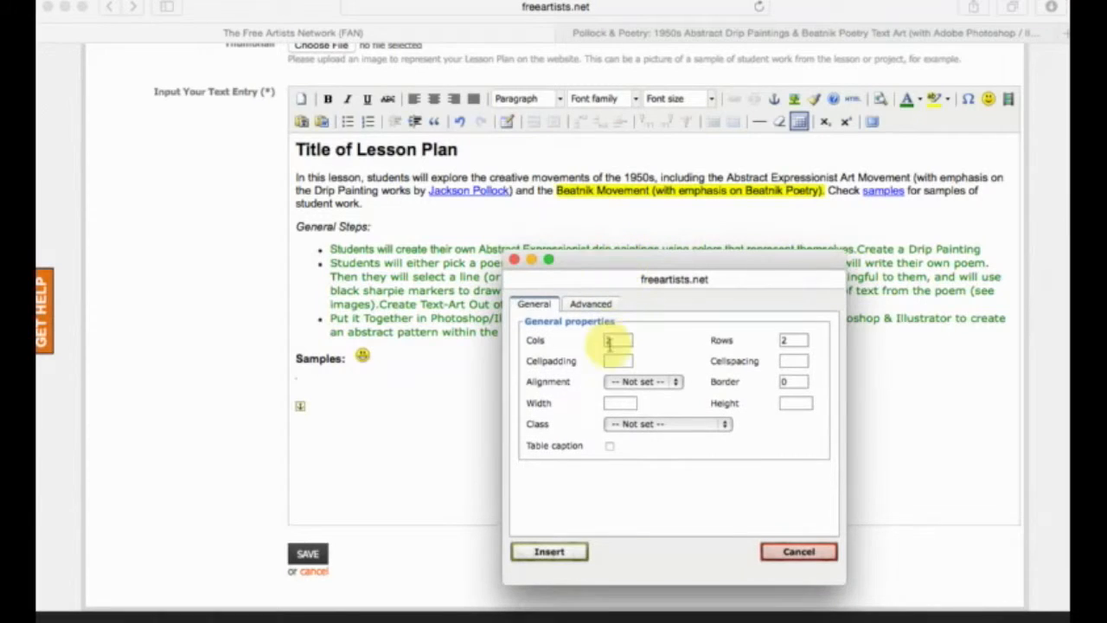
pyautogui.write('5')
pyautogui.press('Tab')
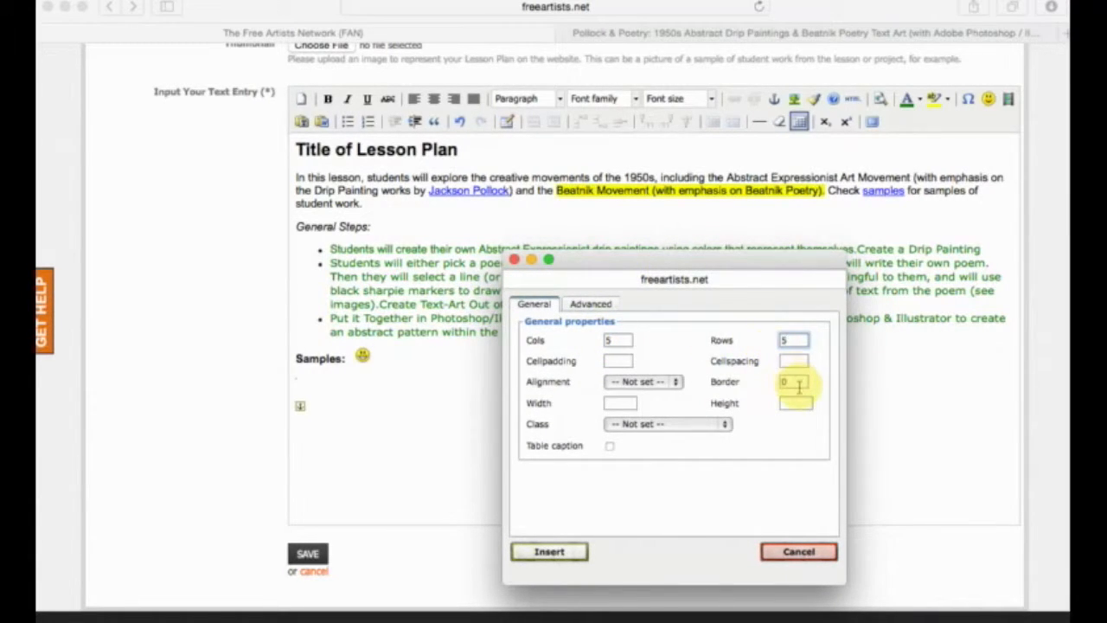
pyautogui.click(671, 382)
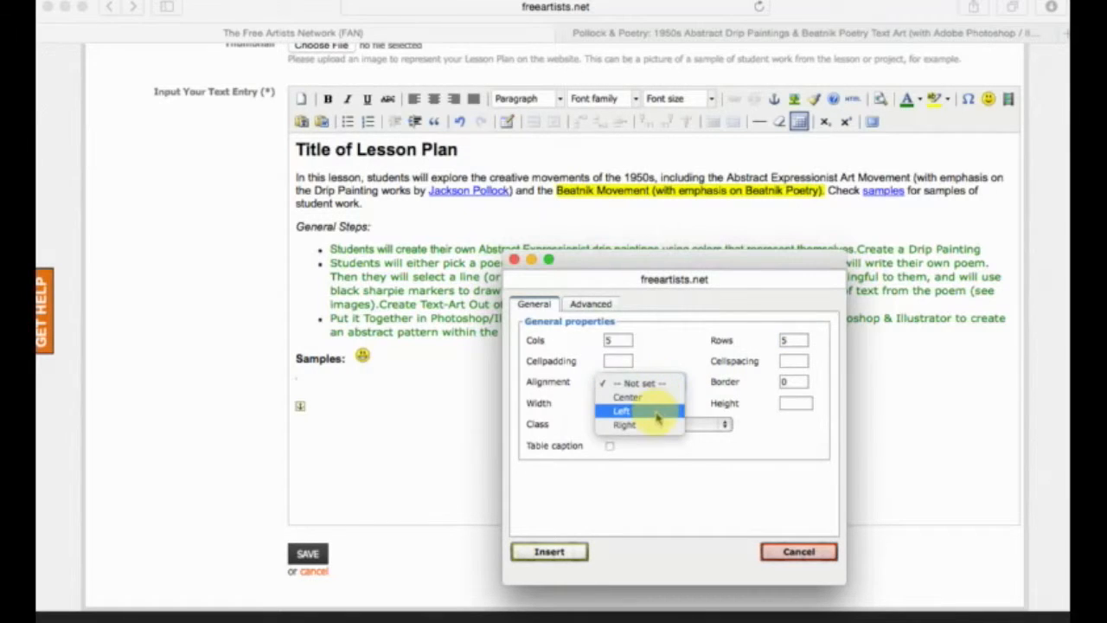
pyautogui.click(656, 402)
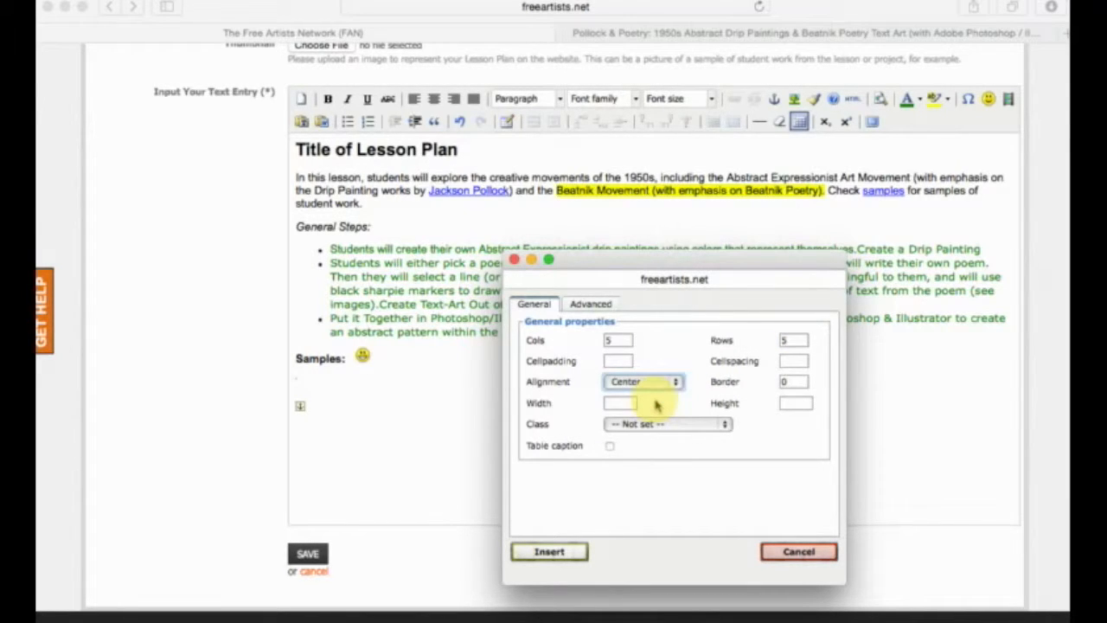
pyautogui.click(571, 553)
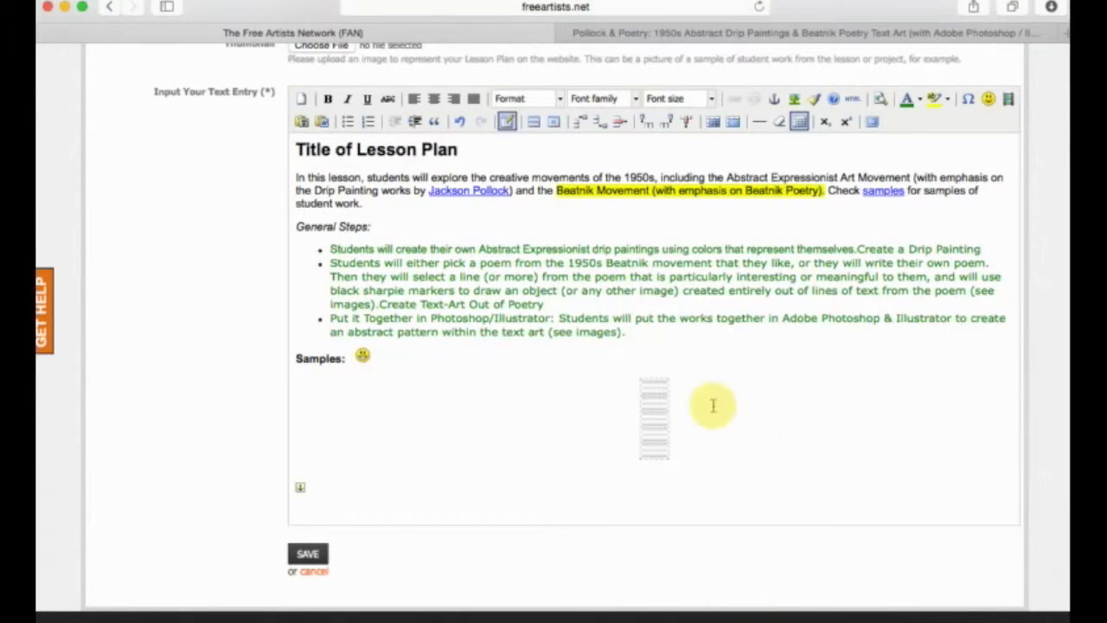
# Fill the first four cells of the centered table's first row with fgdsfgsdfgs, sdfgsdgfsdfg, sdfgsfgsdg and sdfgsdfgdsgf.
pyautogui.write('fgdsfgsdfgs')
pyautogui.click(675, 387)
pyautogui.write('sdfgsdgfsdfg')
pyautogui.click(707, 391)
pyautogui.write('sdfgsfgsdg')
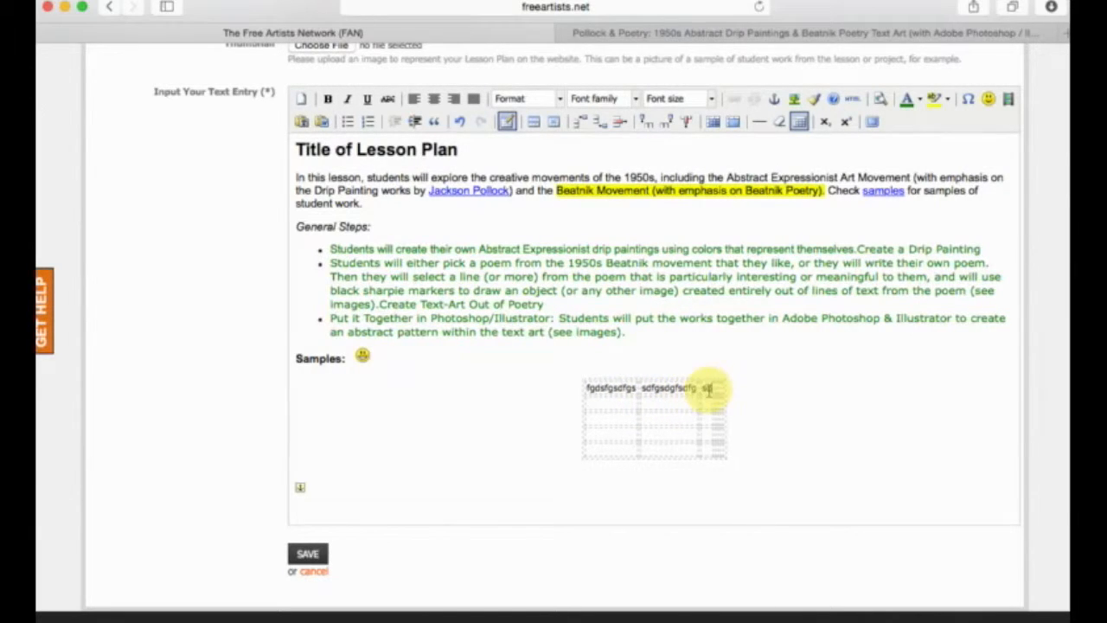
pyautogui.click(736, 388)
pyautogui.write('sdfgsdfgdsgf')
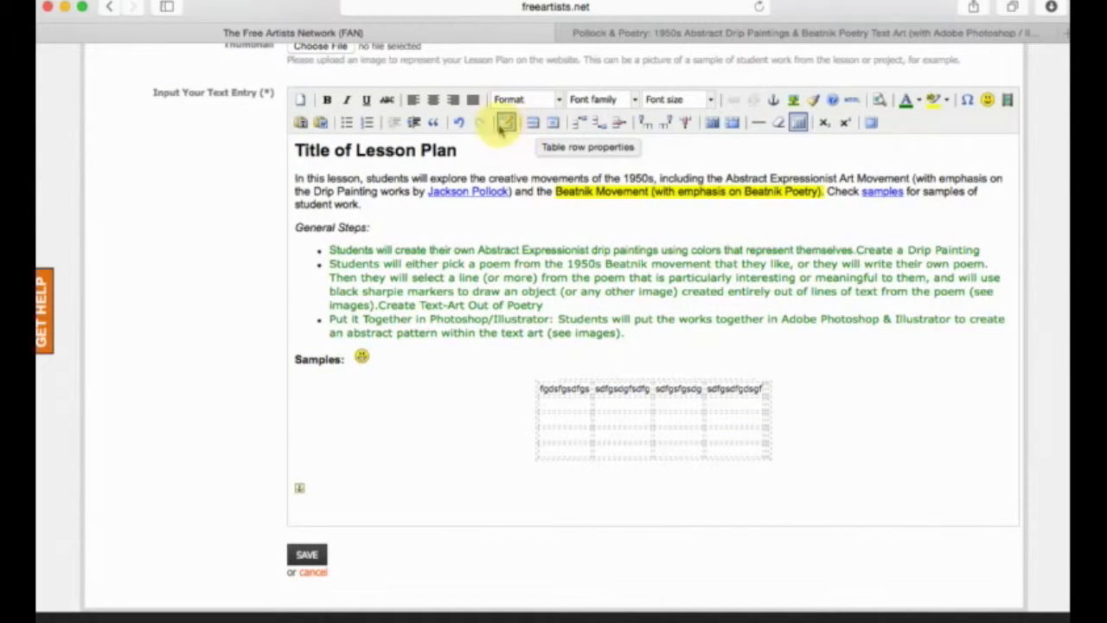
# Set the centered table's border to 1 in its table properties.
pyautogui.scroll(-1, 507, 122)
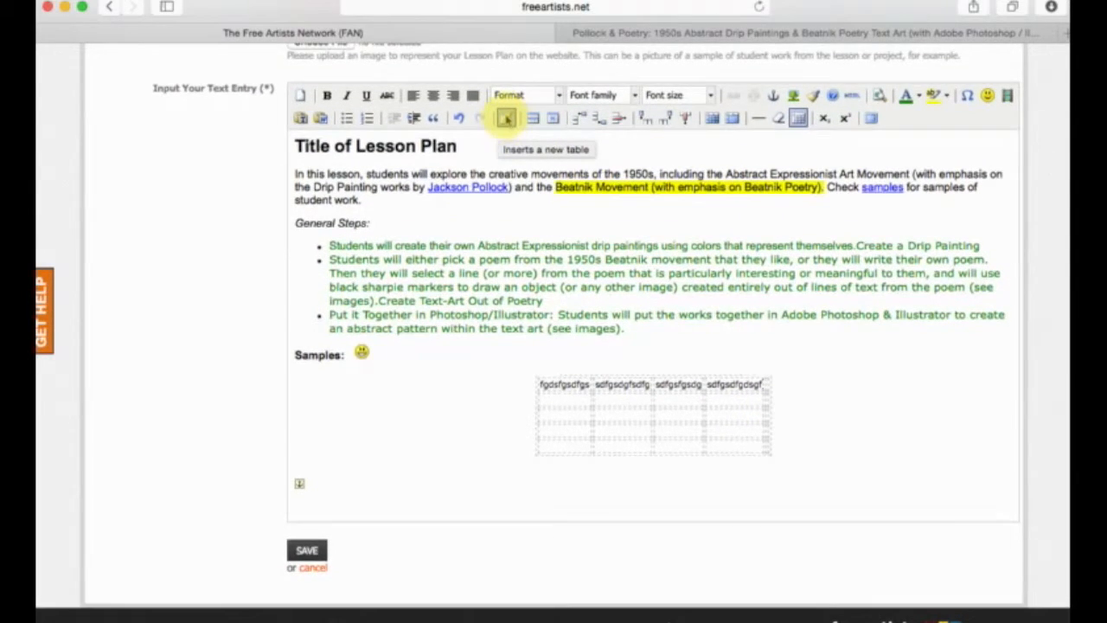
pyautogui.click(507, 122)
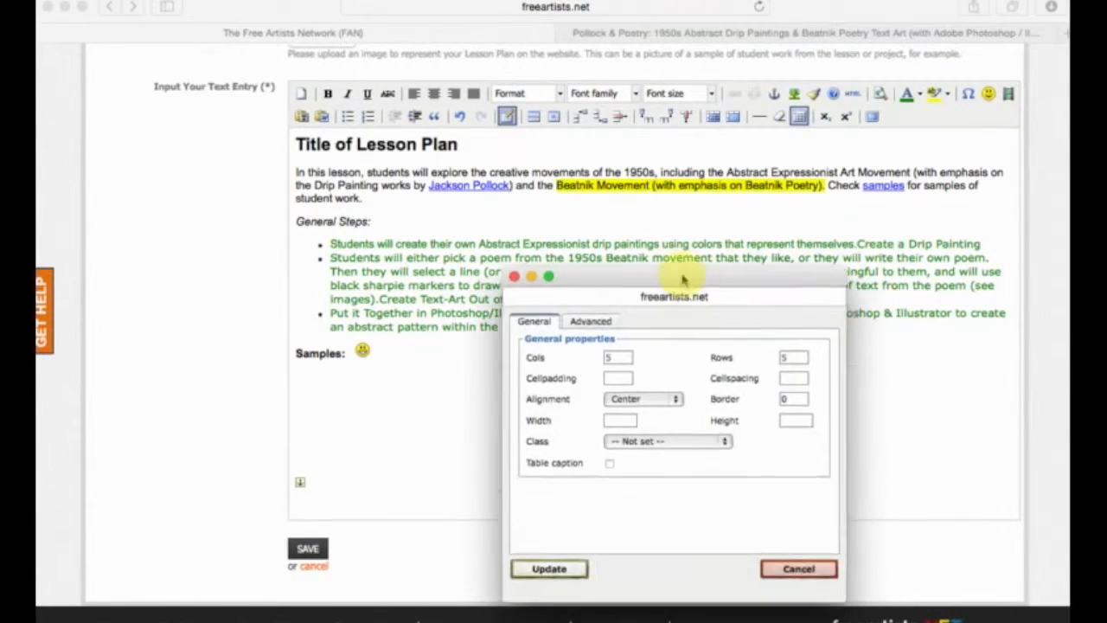
pyautogui.moveTo(650, 290); pyautogui.dragTo(614, 241)
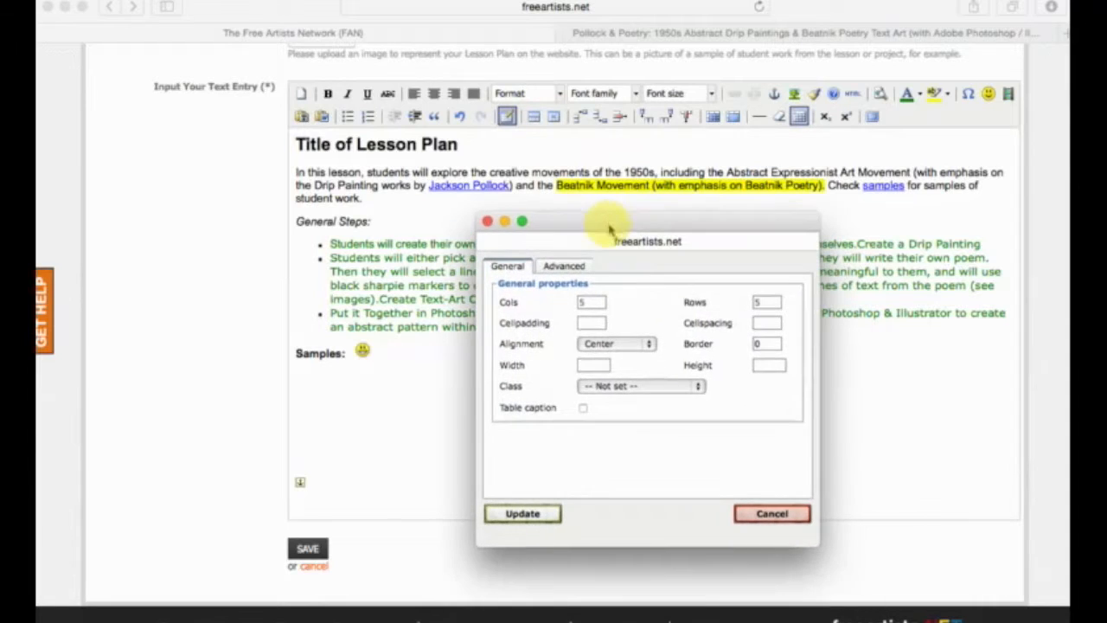
pyautogui.click(766, 343)
pyautogui.write('1')
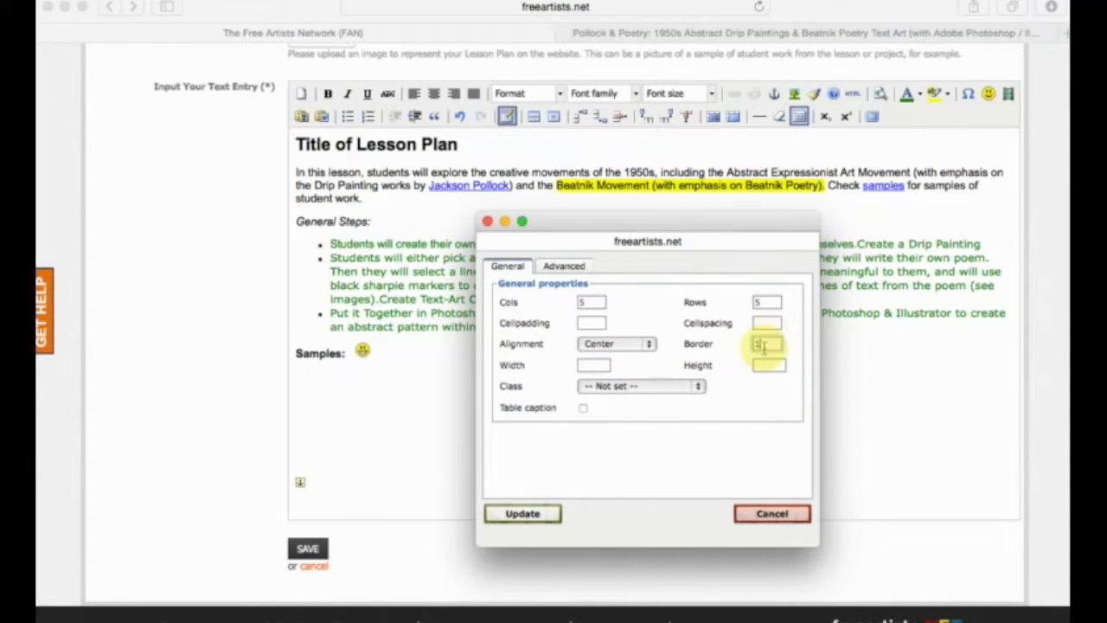
pyautogui.click(523, 515)
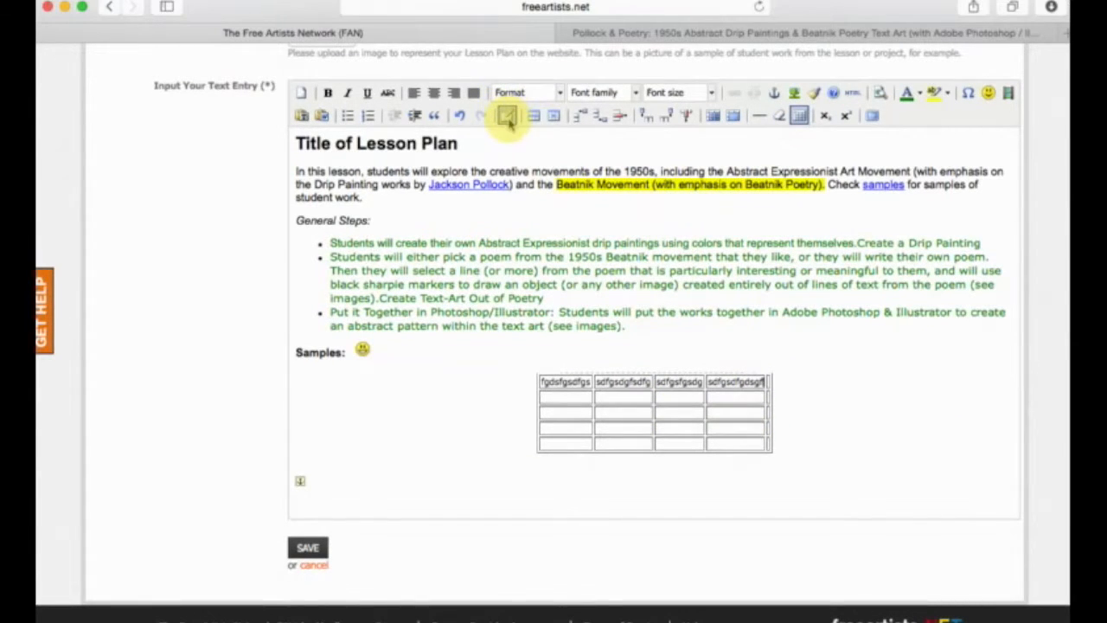
# Enter asdfafafdd in the fifth cell of the table's first row.
pyautogui.scroll(1, 538, 119)
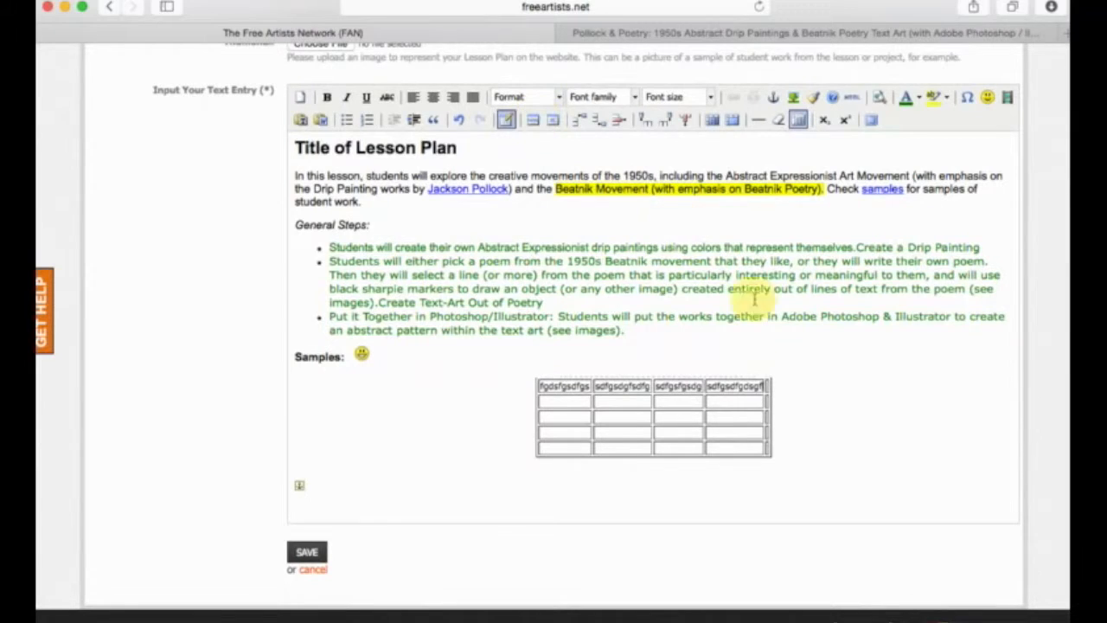
pyautogui.click(768, 387)
pyautogui.write('asdfafafdd')
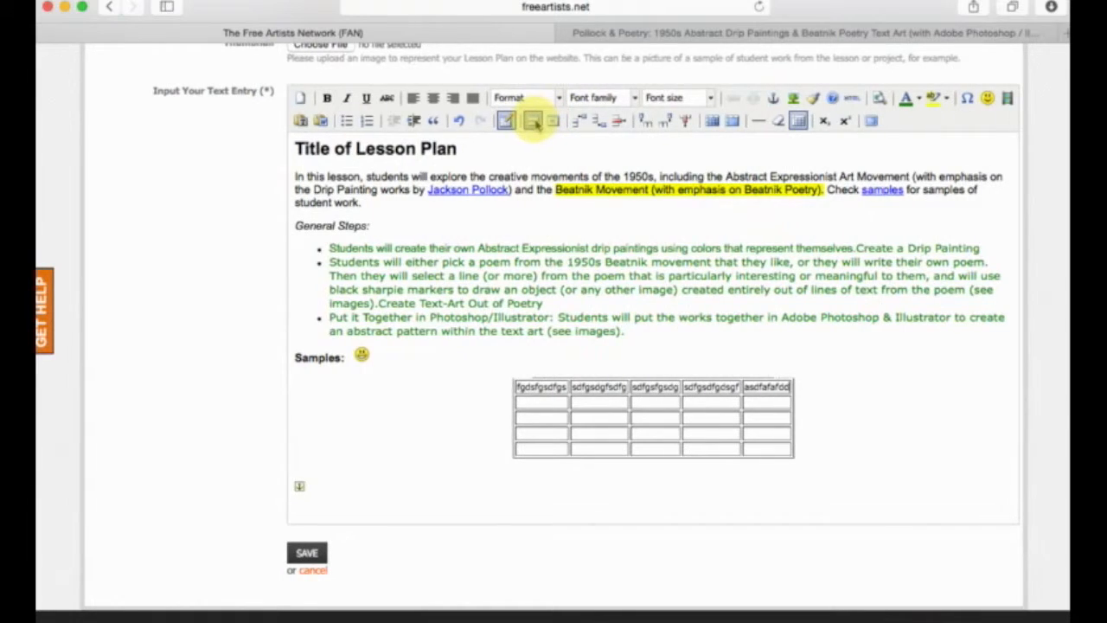
# Set the vertical alignment to Center in the first row's properties and check the advanced row options.
pyautogui.scroll(1, 536, 126)
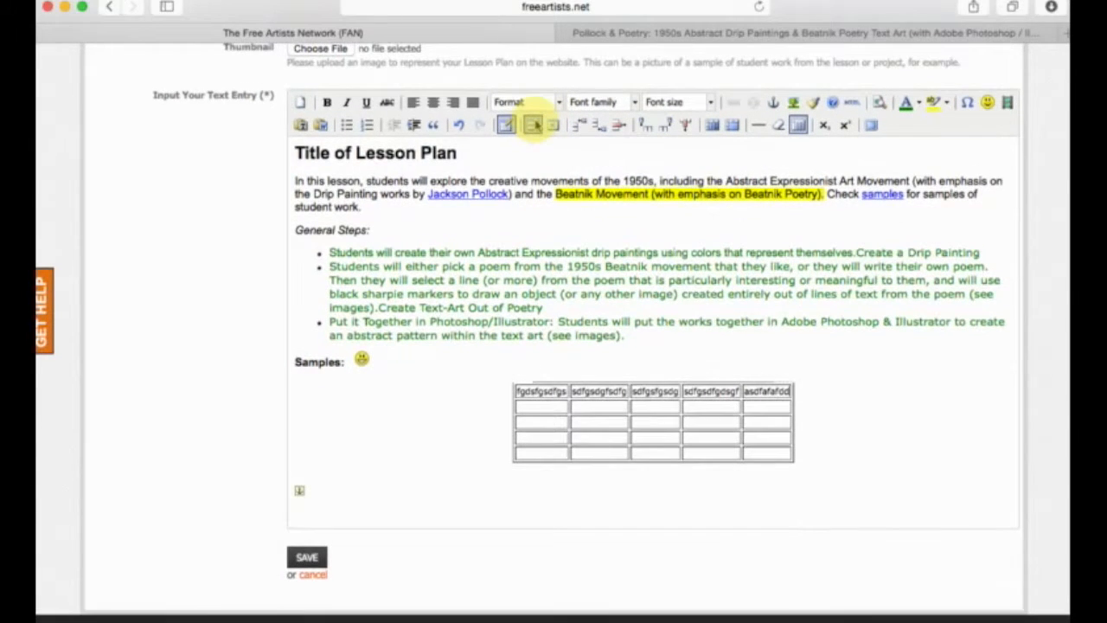
pyautogui.click(533, 125)
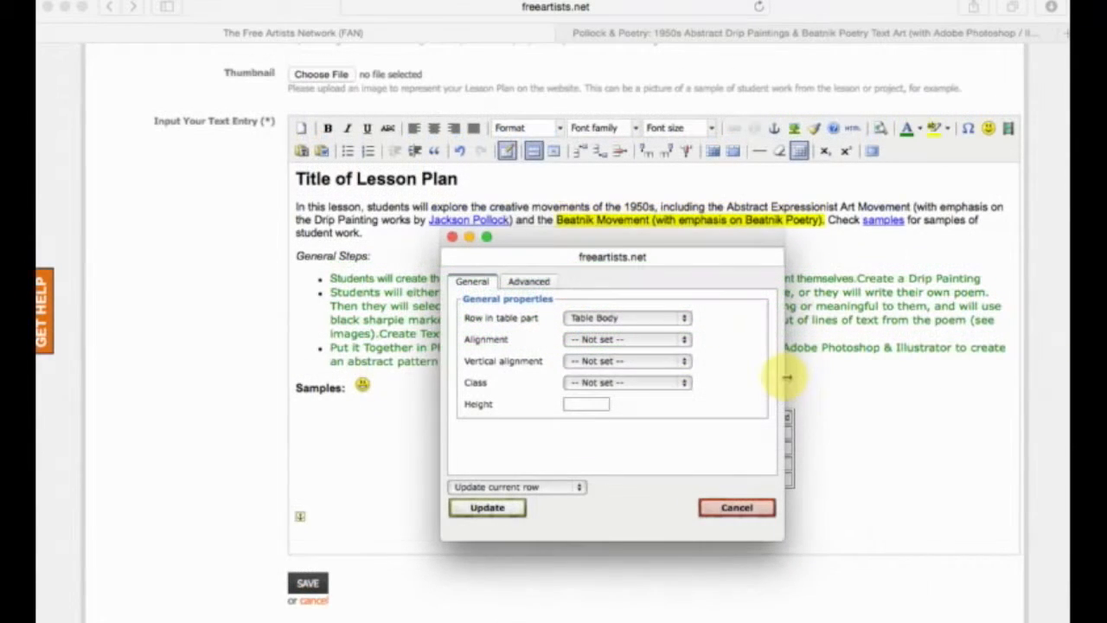
pyautogui.scroll(2, 785, 375)
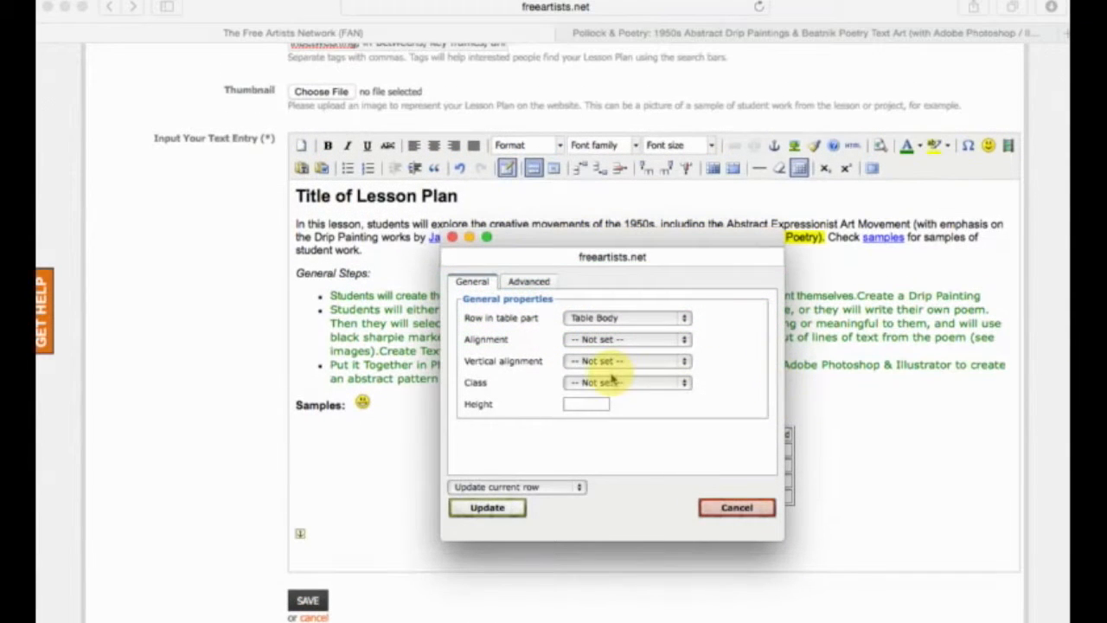
pyautogui.click(623, 362)
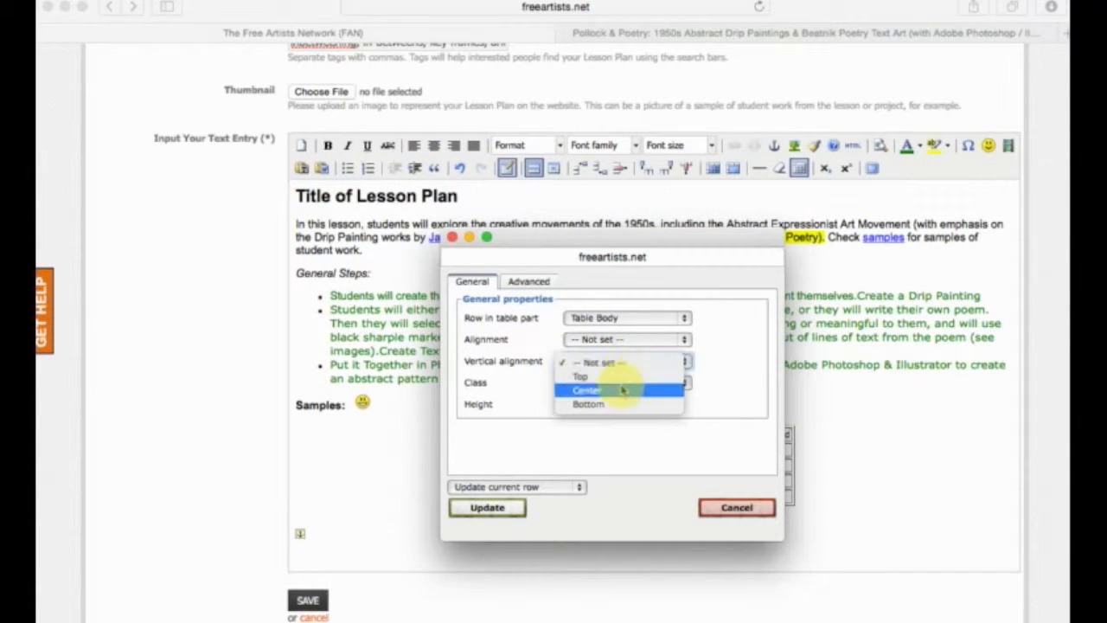
pyautogui.click(620, 391)
pyautogui.click(623, 383)
pyautogui.click(623, 383)
pyautogui.click(527, 283)
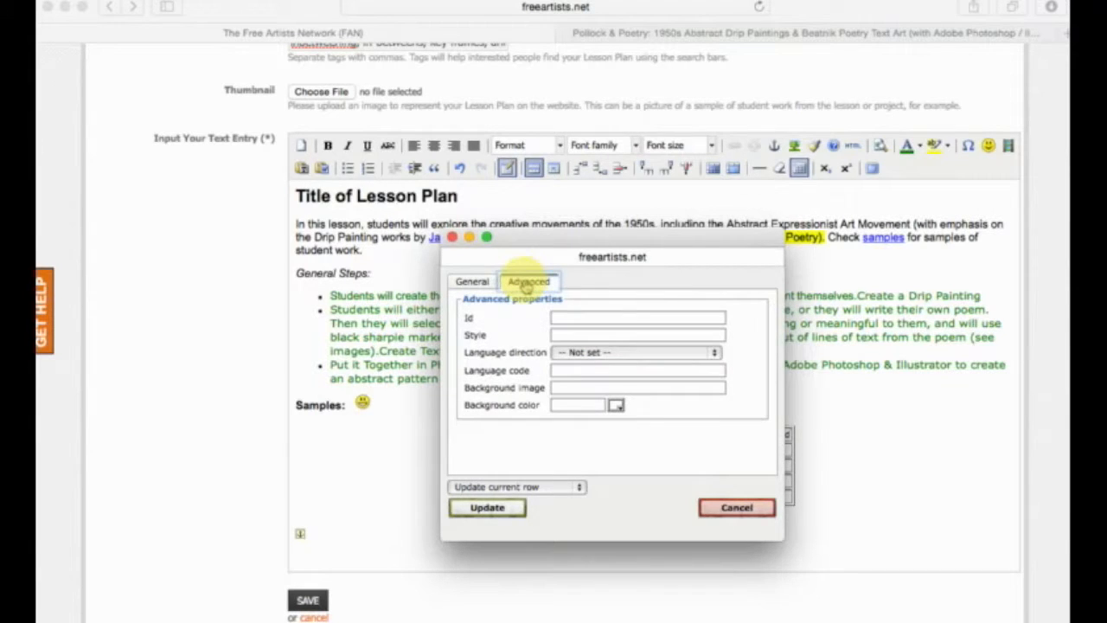
pyautogui.click(472, 282)
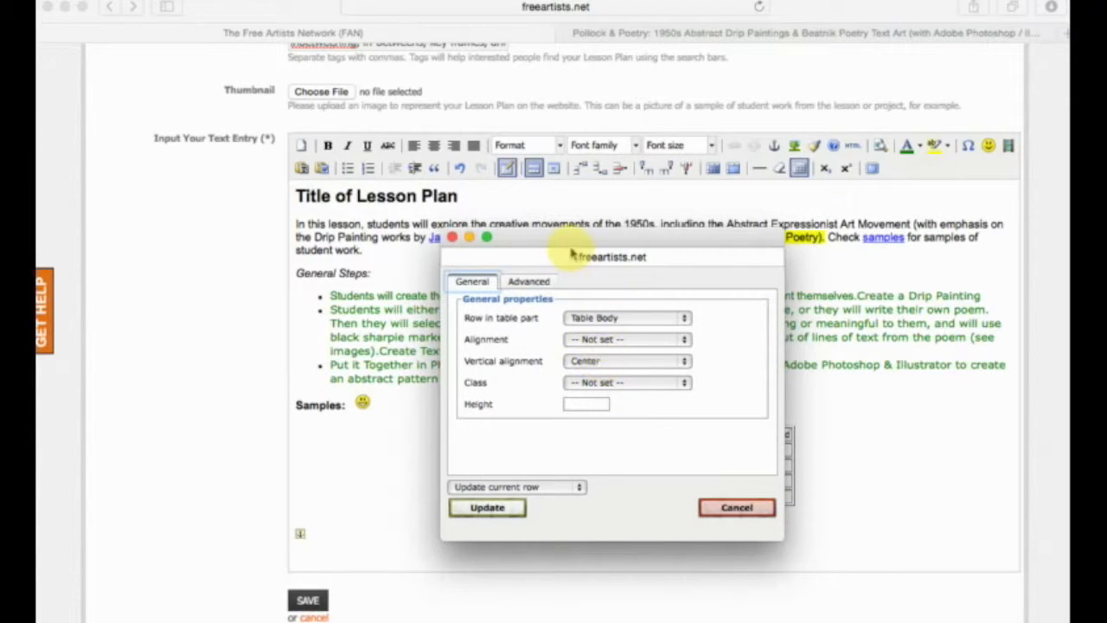
# Assign the first row to the Table Head part and set its alignment to Center.
pyautogui.click(594, 320)
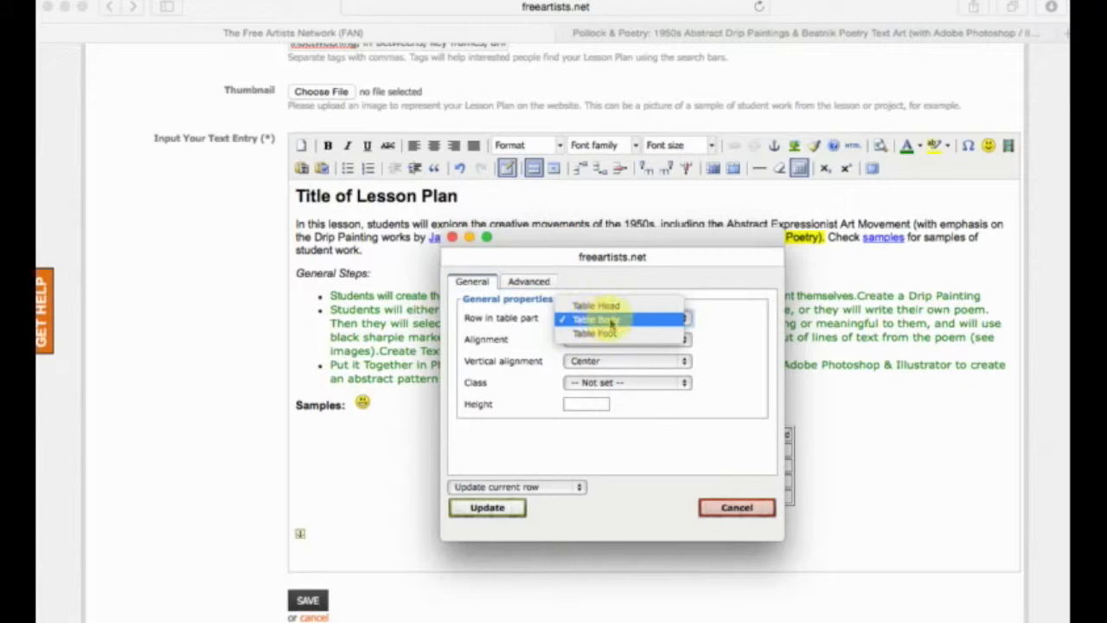
pyautogui.click(617, 321)
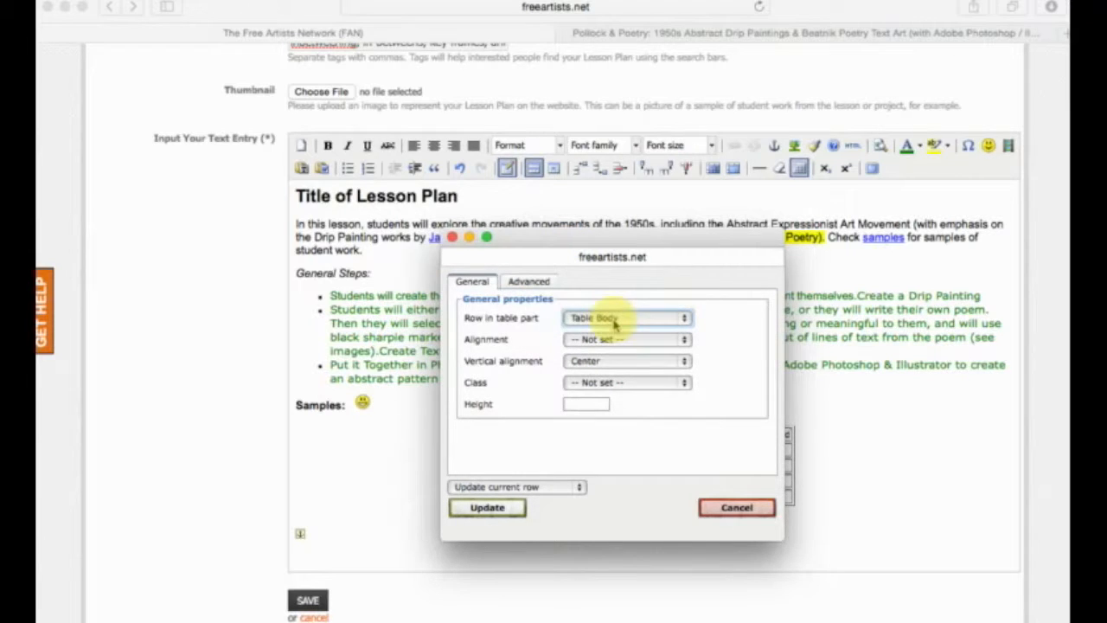
pyautogui.click(615, 321)
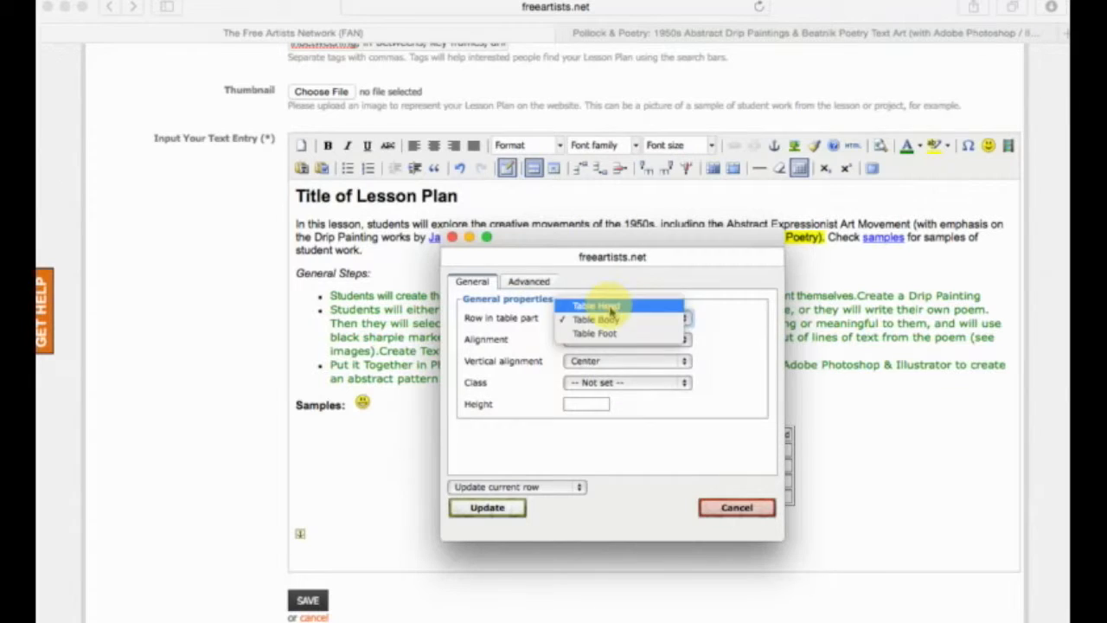
pyautogui.click(610, 308)
pyautogui.click(607, 343)
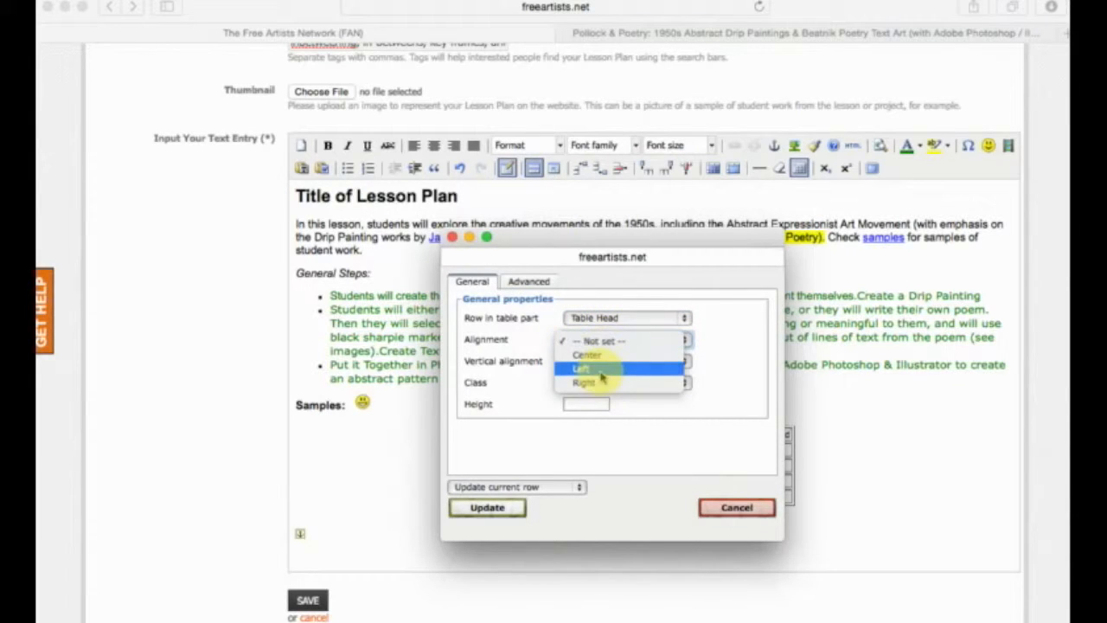
pyautogui.click(598, 358)
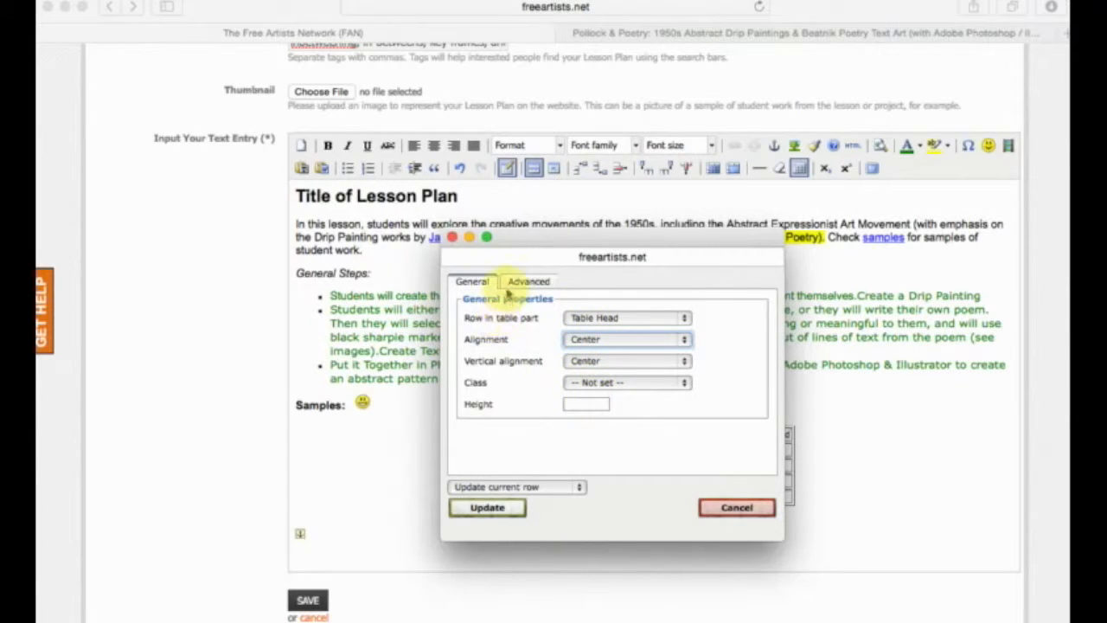
# Set the first row's background color to the muted blue #4F9EB0 in its advanced properties.
pyautogui.click(524, 281)
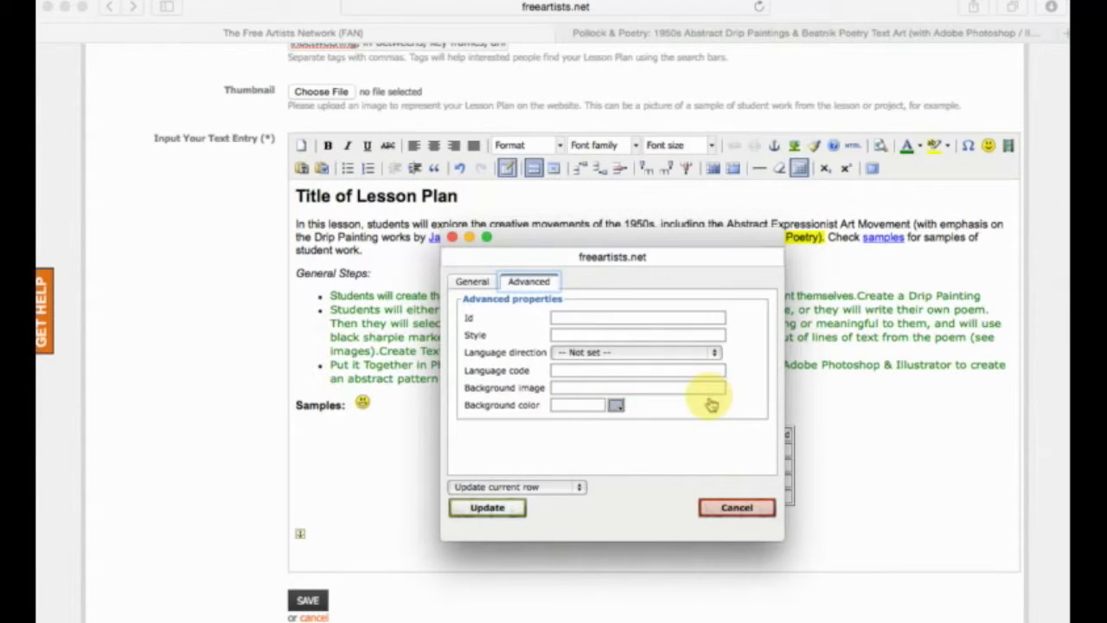
pyautogui.moveTo(697, 464); pyautogui.dragTo(618, 266)
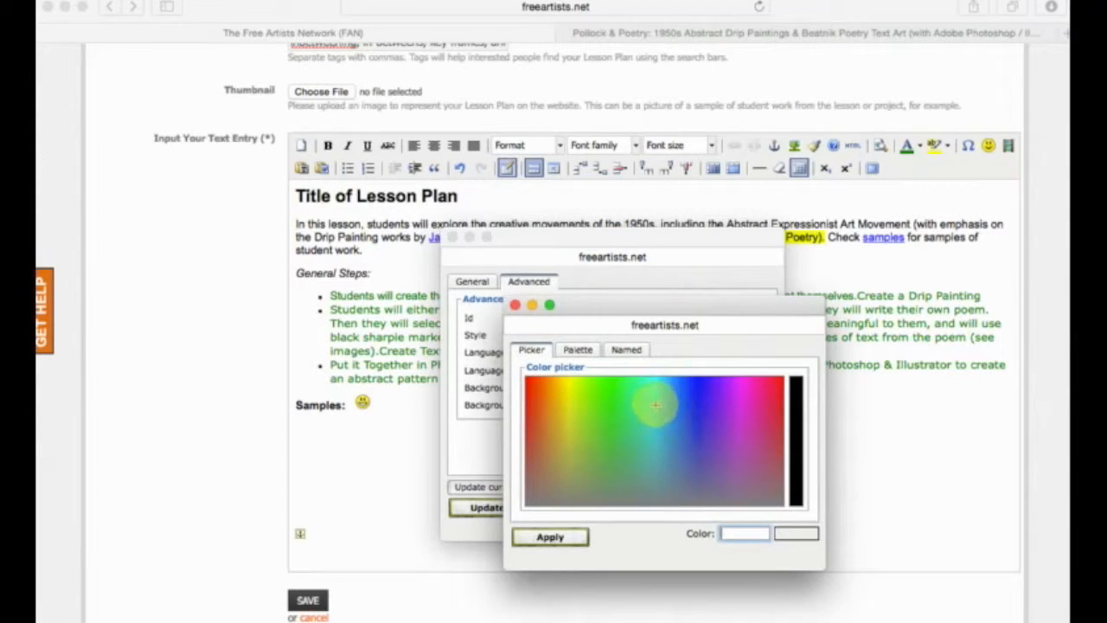
pyautogui.click(670, 414)
pyautogui.click(675, 398)
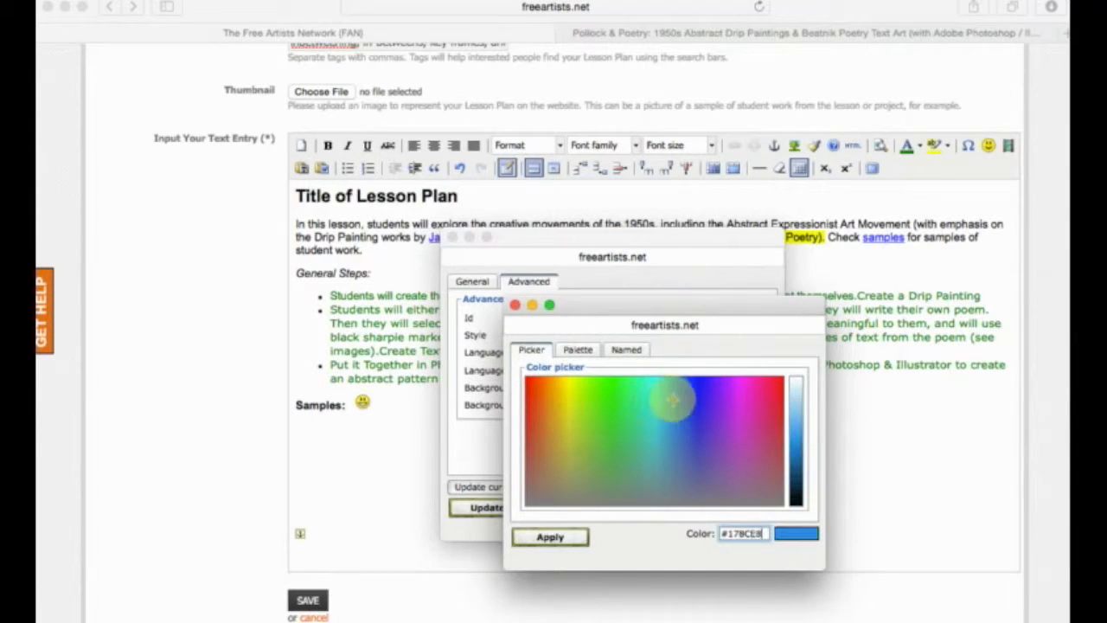
pyautogui.click(655, 440)
pyautogui.click(663, 457)
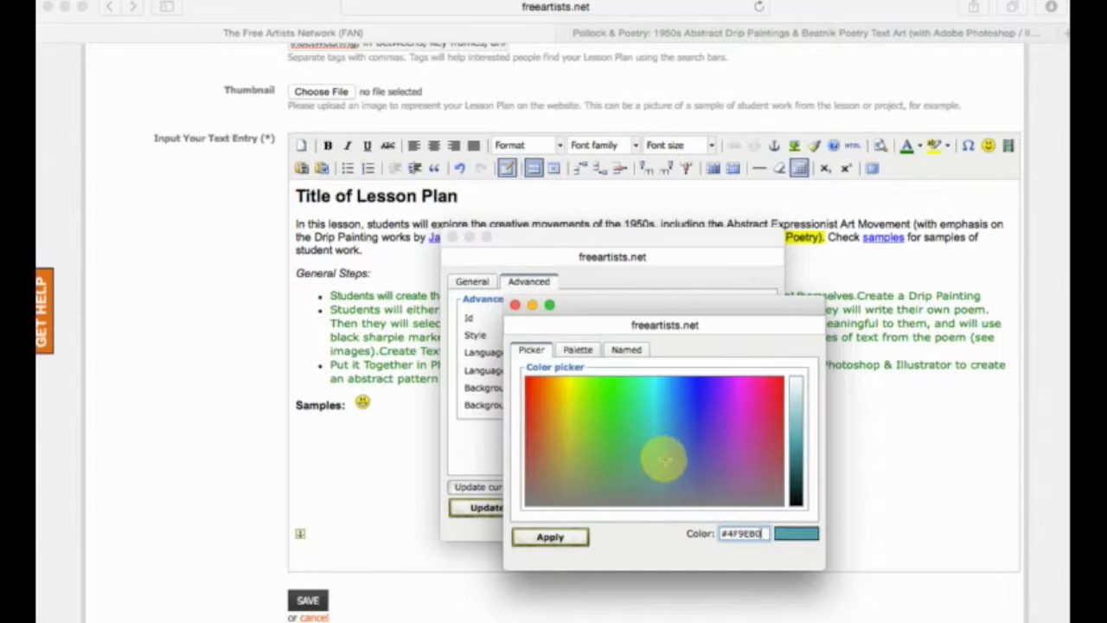
pyautogui.click(556, 536)
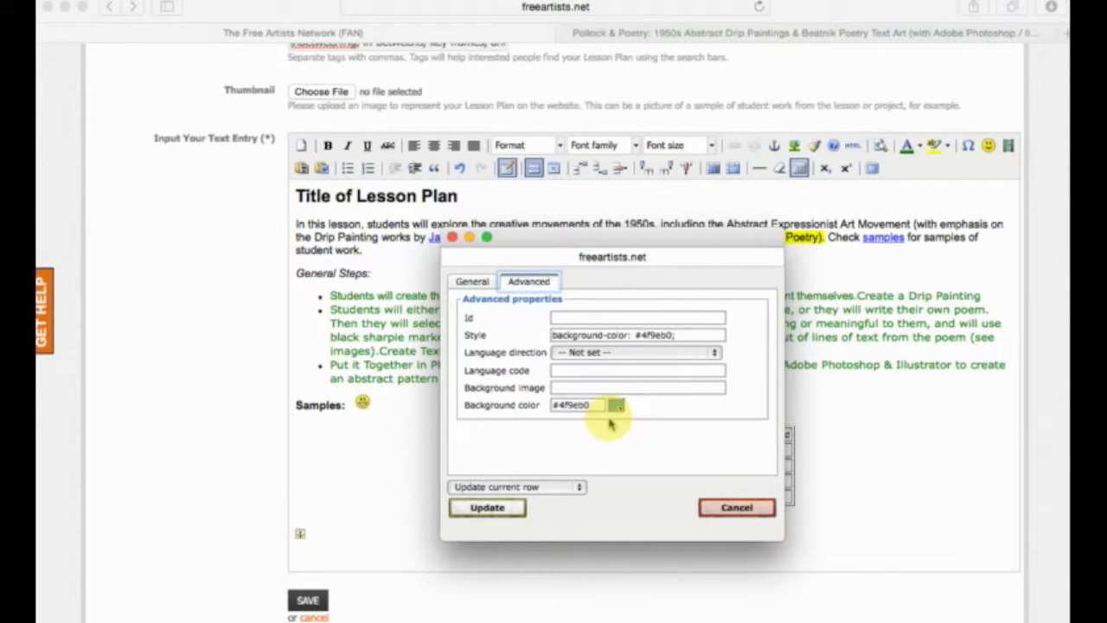
# Apply the first row's background color and set the text color of its five header cells to white.
pyautogui.click(502, 509)
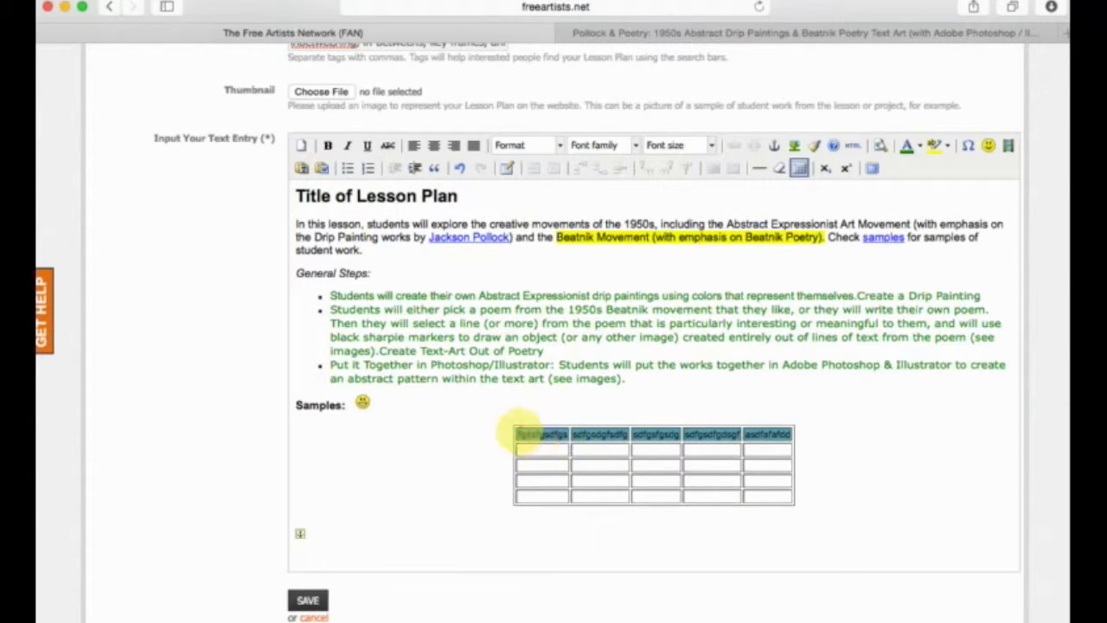
pyautogui.moveTo(516, 432); pyautogui.dragTo(786, 435)
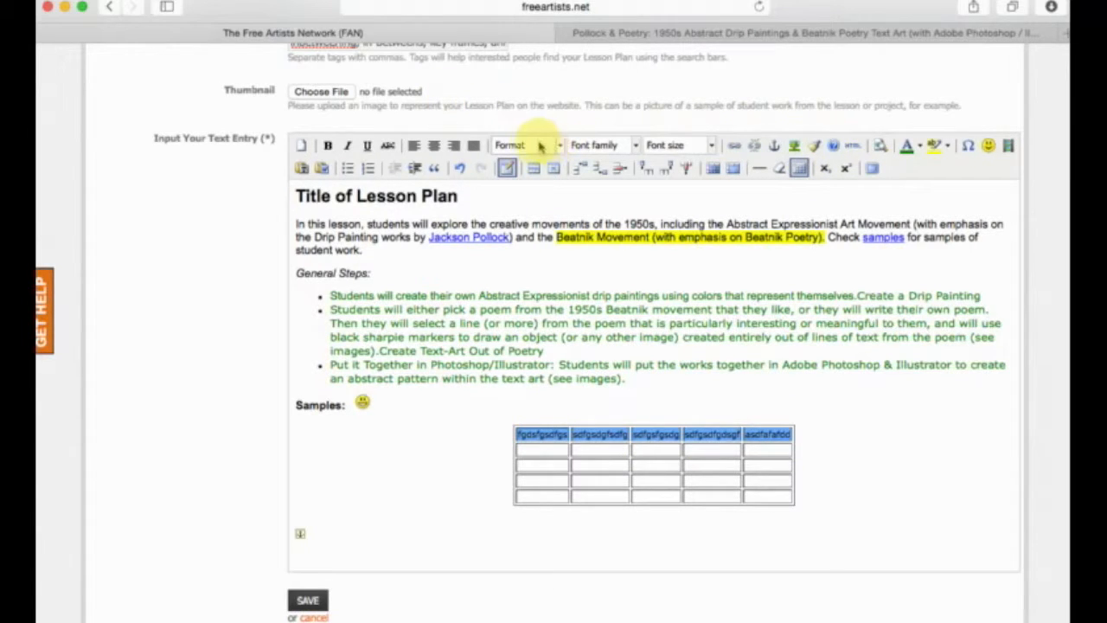
pyautogui.click(922, 146)
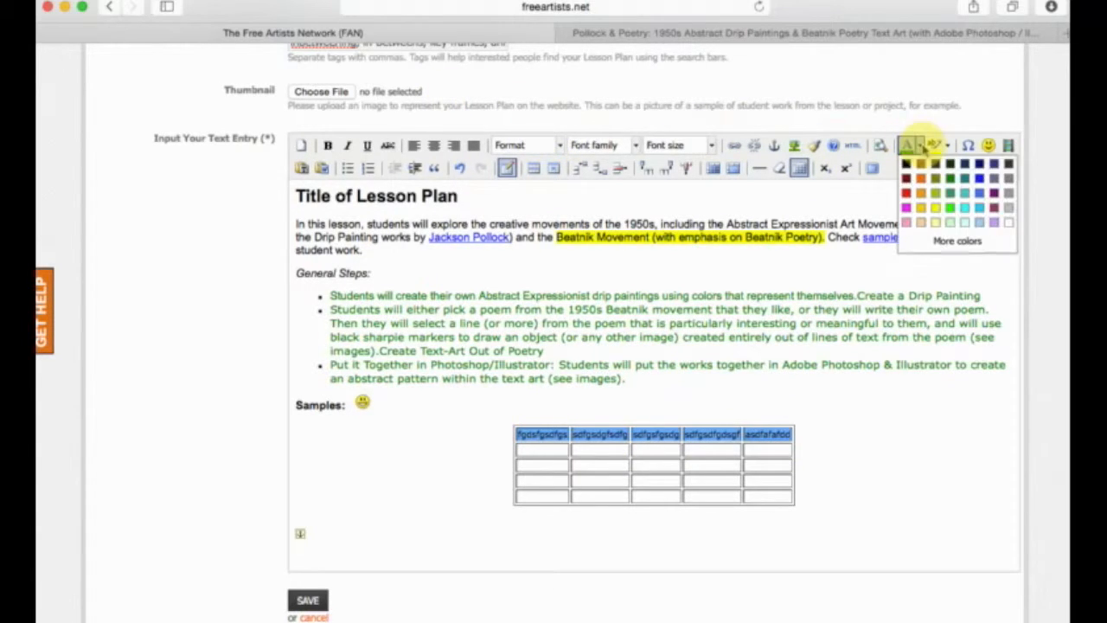
pyautogui.click(1010, 215)
pyautogui.click(556, 448)
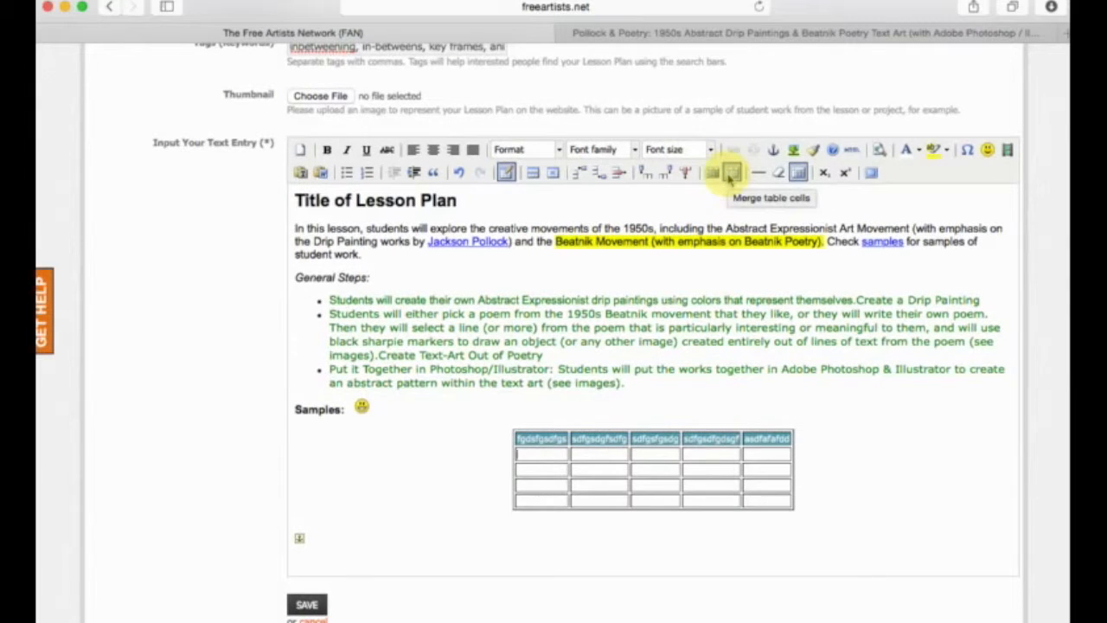
# Merge the empty cells under the third to fifth headers into one cell and split it back into separate cells.
pyautogui.moveTo(666, 449); pyautogui.dragTo(759, 502)
pyautogui.click(733, 173)
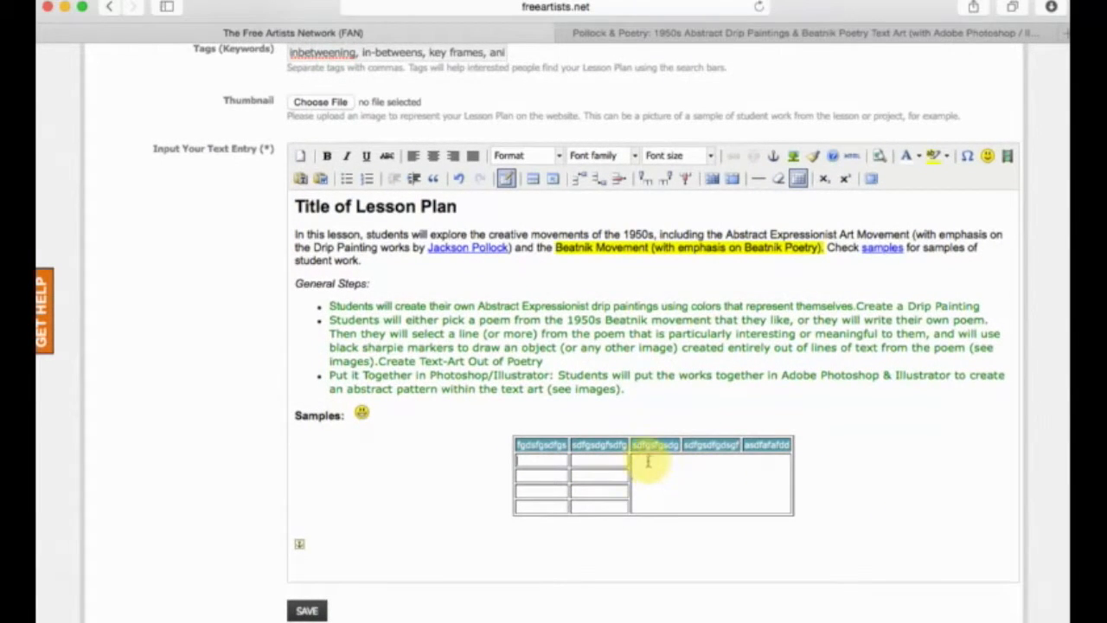
pyautogui.moveTo(595, 458); pyautogui.dragTo(597, 505)
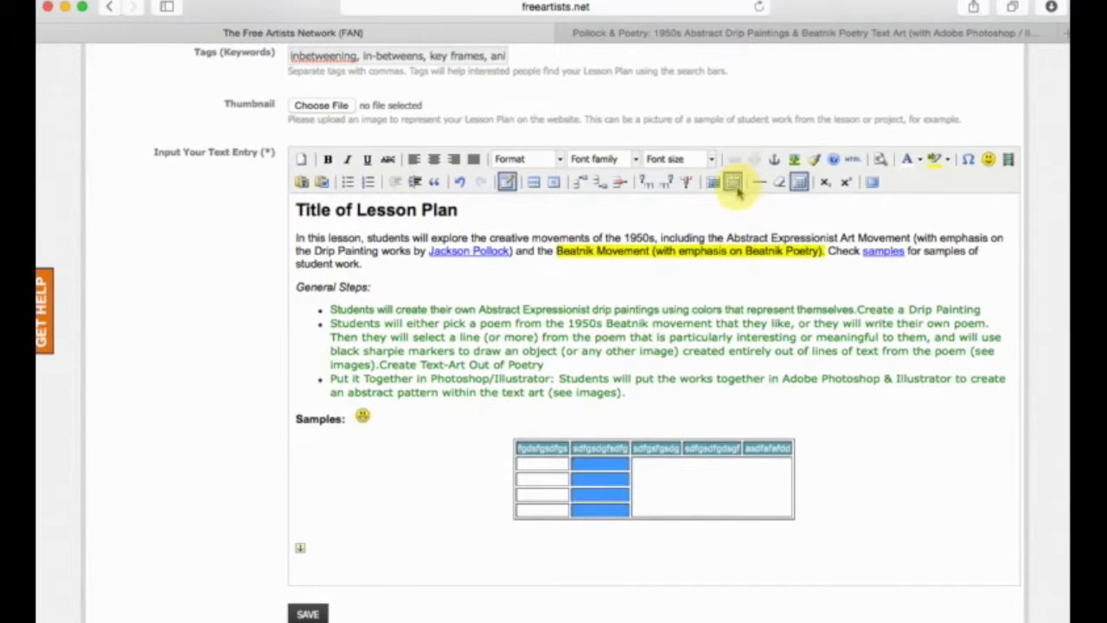
pyautogui.click(592, 462)
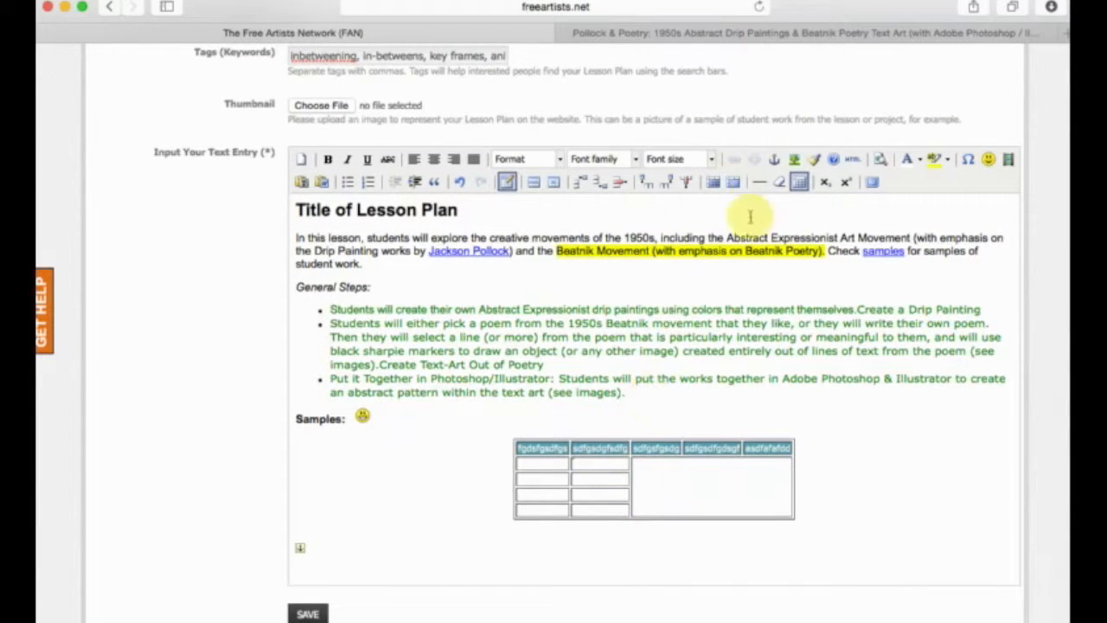
pyautogui.click(671, 477)
pyautogui.scroll(-1, 671, 478)
pyautogui.click(712, 169)
pyautogui.scroll(1, 712, 176)
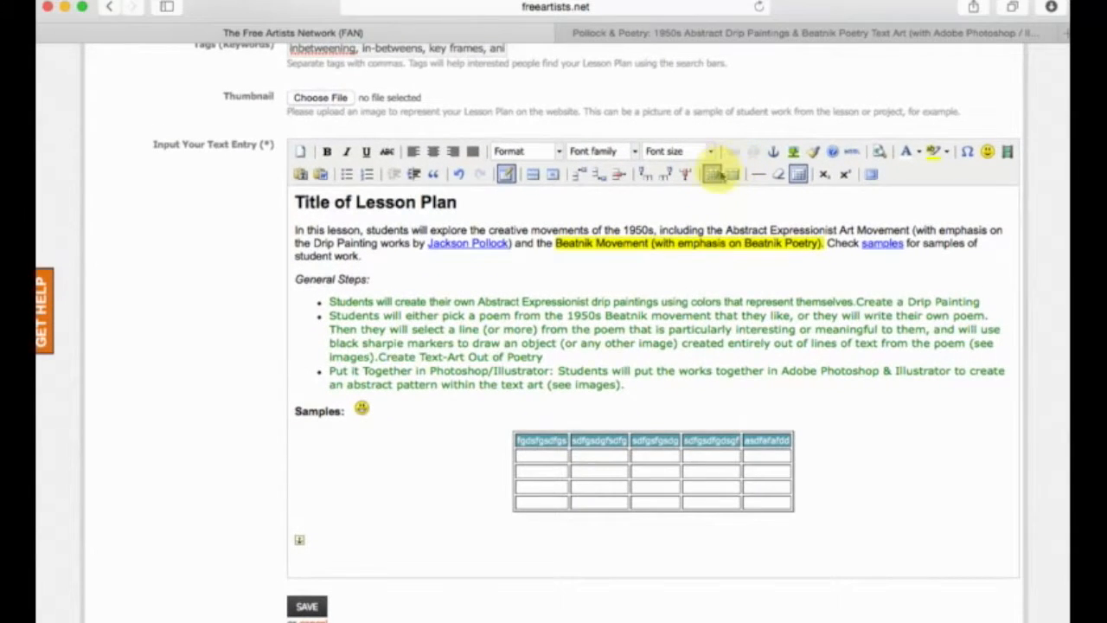
# Check the general and advanced options in the table cell properties of the second row's first cell, closing them without changes.
pyautogui.scroll(1, 731, 177)
pyautogui.scroll(-1, 714, 182)
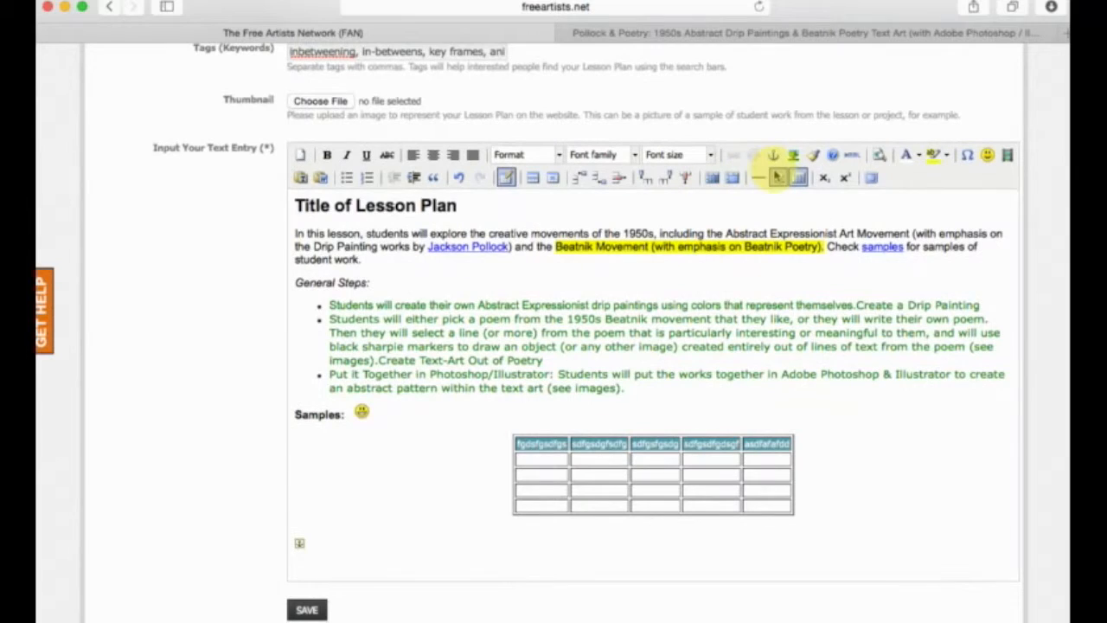
pyautogui.scroll(1, 758, 178)
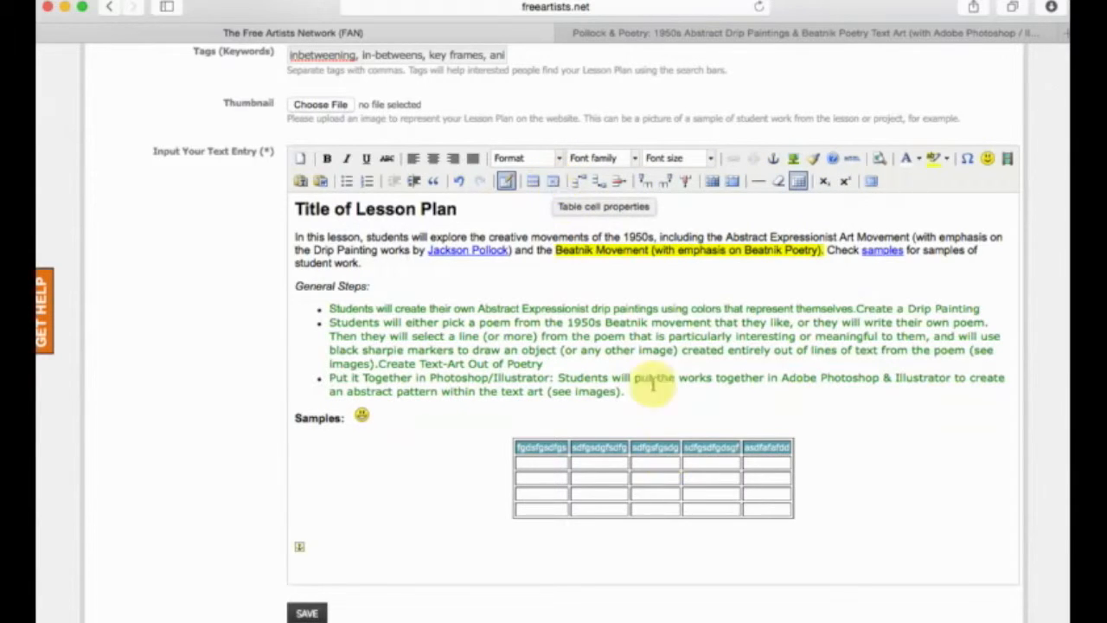
pyautogui.scroll(1, 638, 432)
pyautogui.click(632, 499)
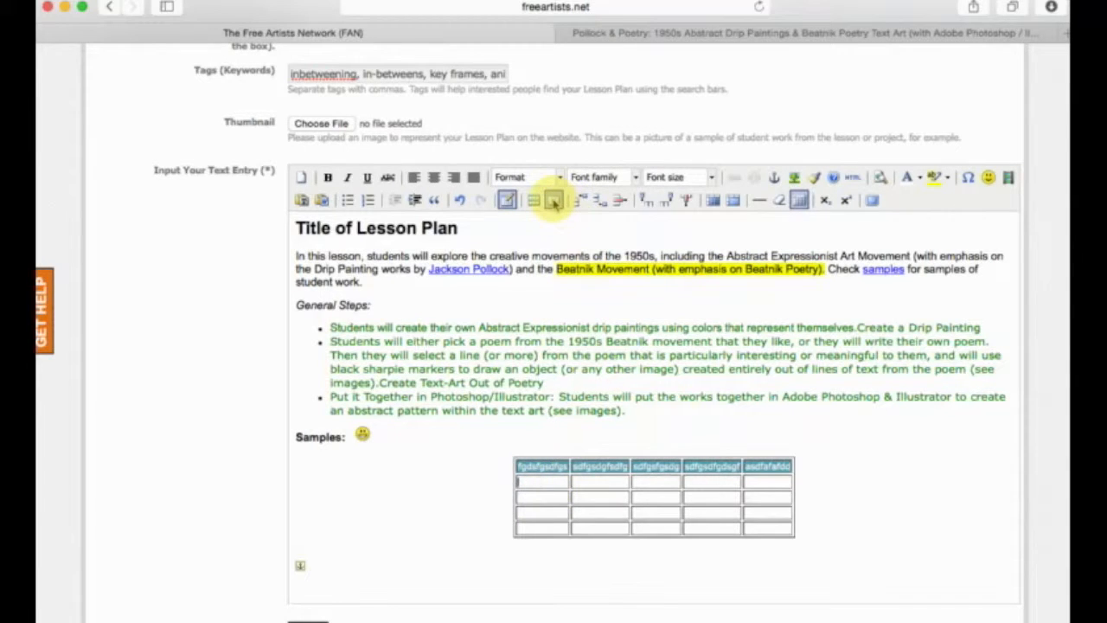
pyautogui.click(554, 200)
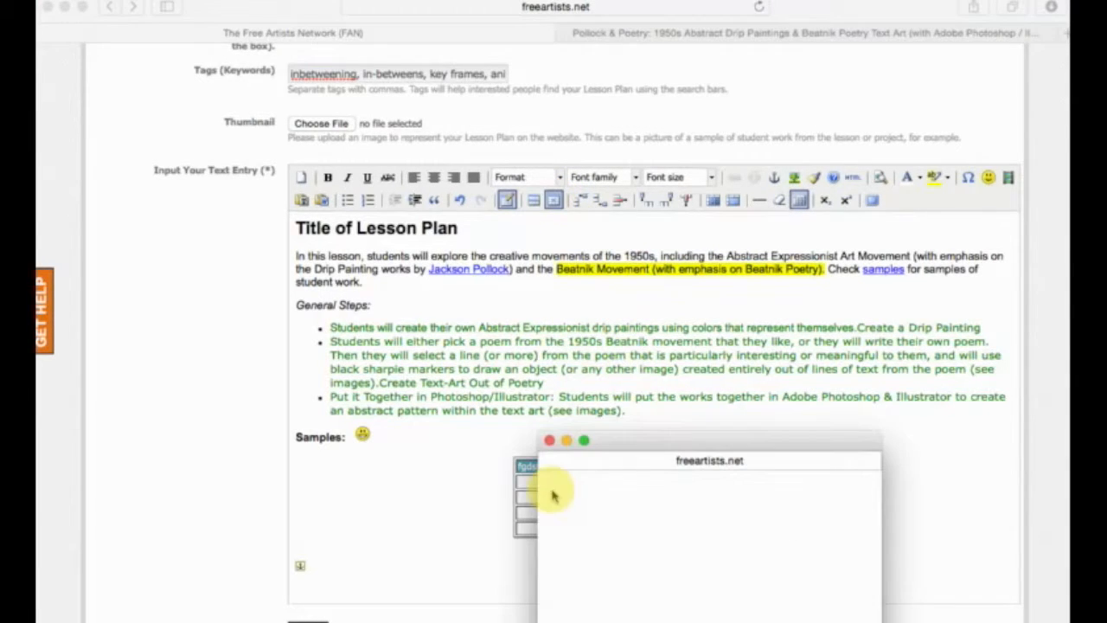
pyautogui.moveTo(622, 447); pyautogui.dragTo(981, 301)
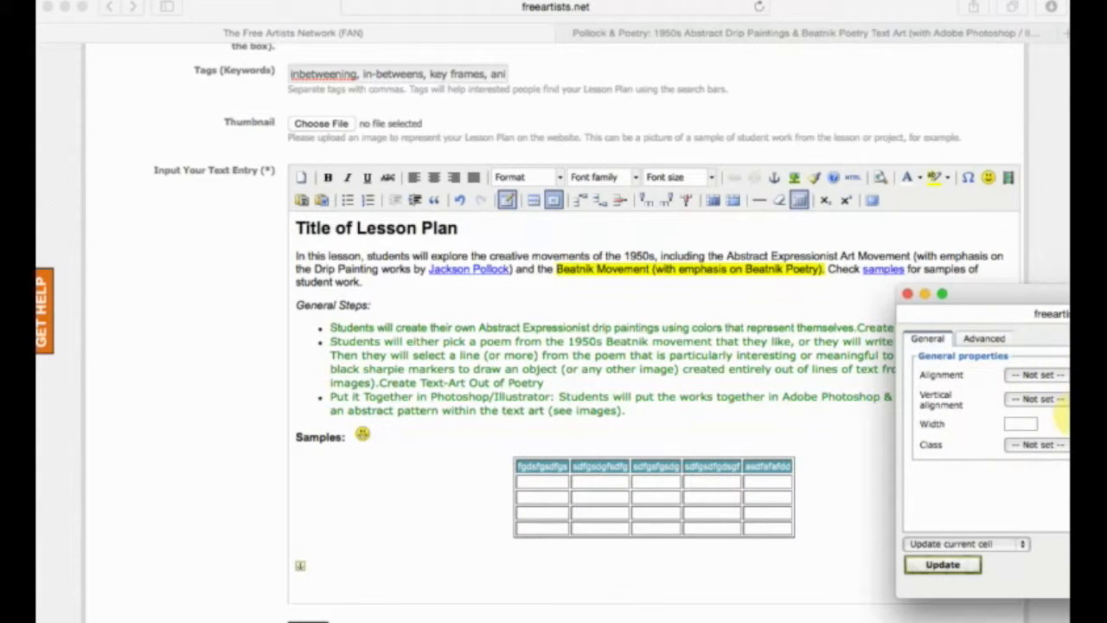
pyautogui.click(986, 339)
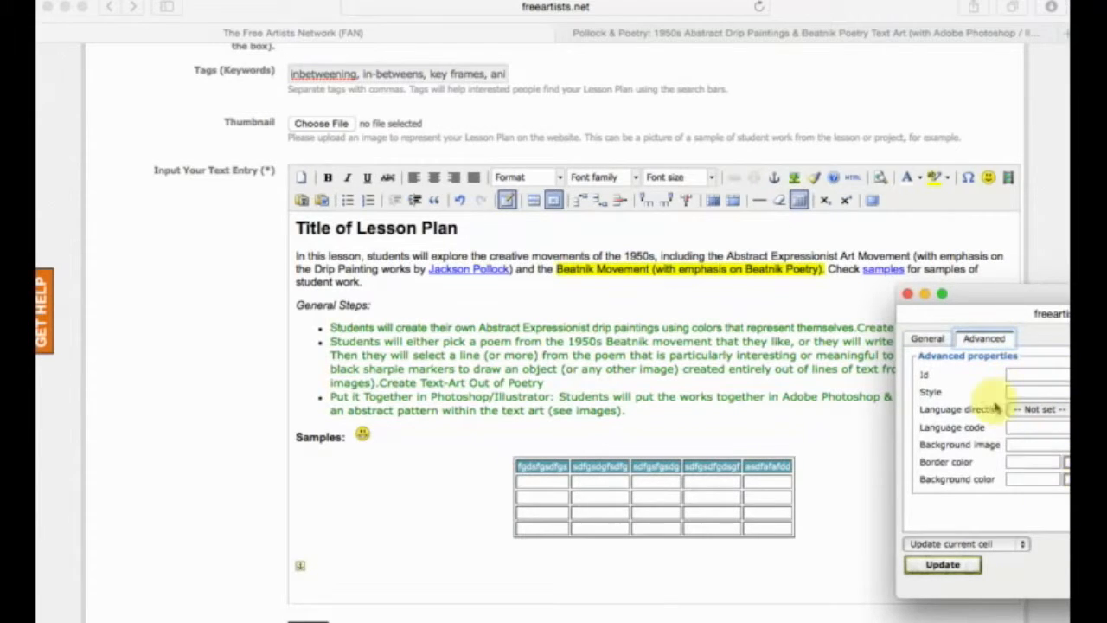
pyautogui.click(930, 339)
pyautogui.click(981, 339)
pyautogui.click(933, 339)
pyautogui.moveTo(972, 297)
pyautogui.mouseDown()
pyautogui.moveTo(666, 281)
pyautogui.moveTo(977, 287)
pyautogui.mouseUp()
pyautogui.click(677, 320)
pyautogui.click(620, 321)
pyautogui.click(677, 321)
pyautogui.click(861, 284)
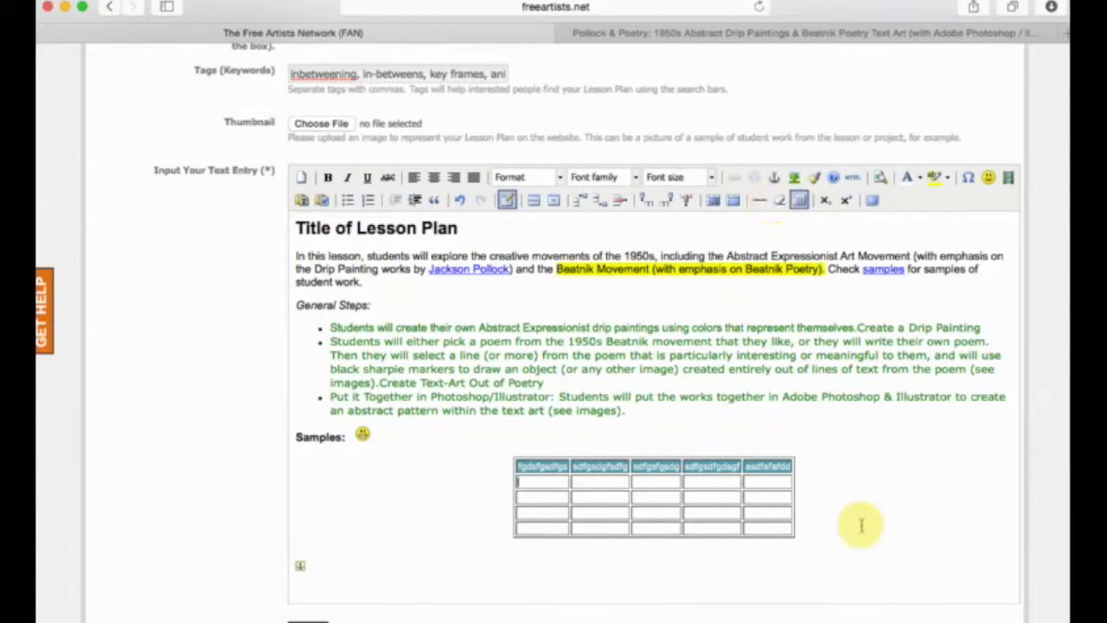
# Add an empty line below the table and insert a horizontal rule above the introductory paragraph.
pyautogui.click(767, 575)
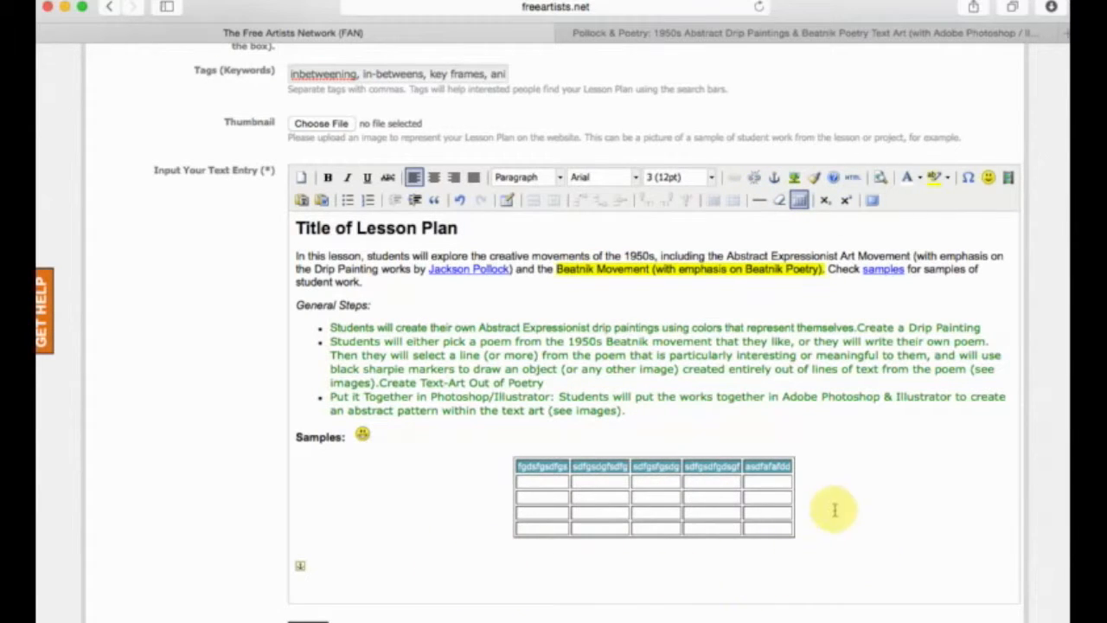
pyautogui.click(805, 531)
pyautogui.click(441, 575)
pyautogui.press('Return')
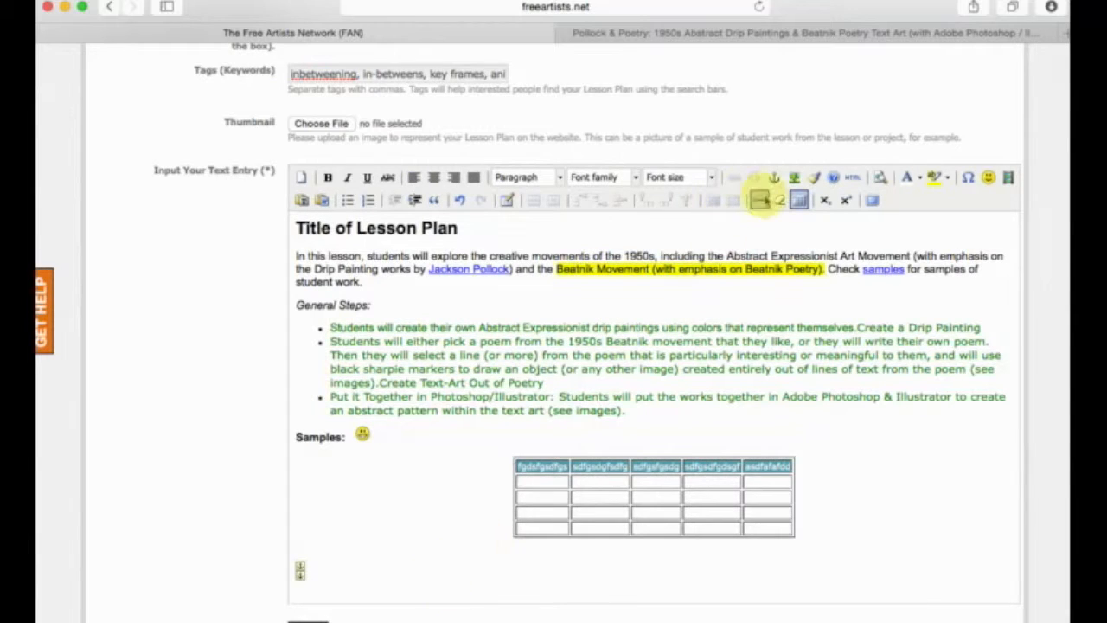
pyautogui.click(762, 201)
pyautogui.scroll(-3, 726, 550)
pyautogui.scroll(3, 729, 553)
# Insert a horizontal rule on a new line between the introductory paragraph and the General Steps heading.
pyautogui.click(619, 308)
pyautogui.click(607, 254)
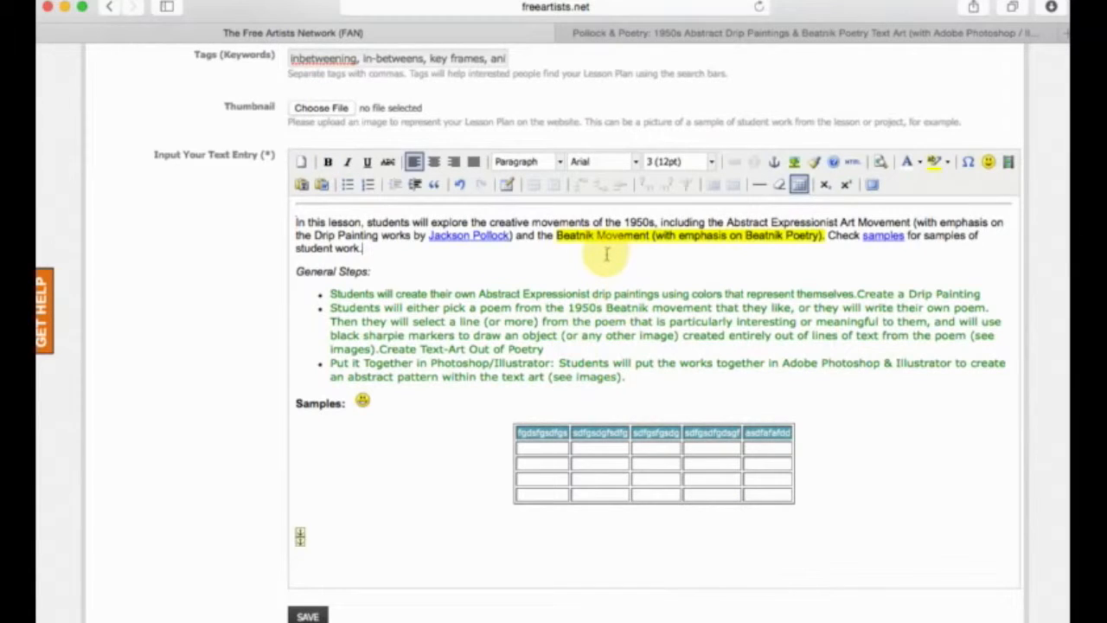
pyautogui.press('Return')
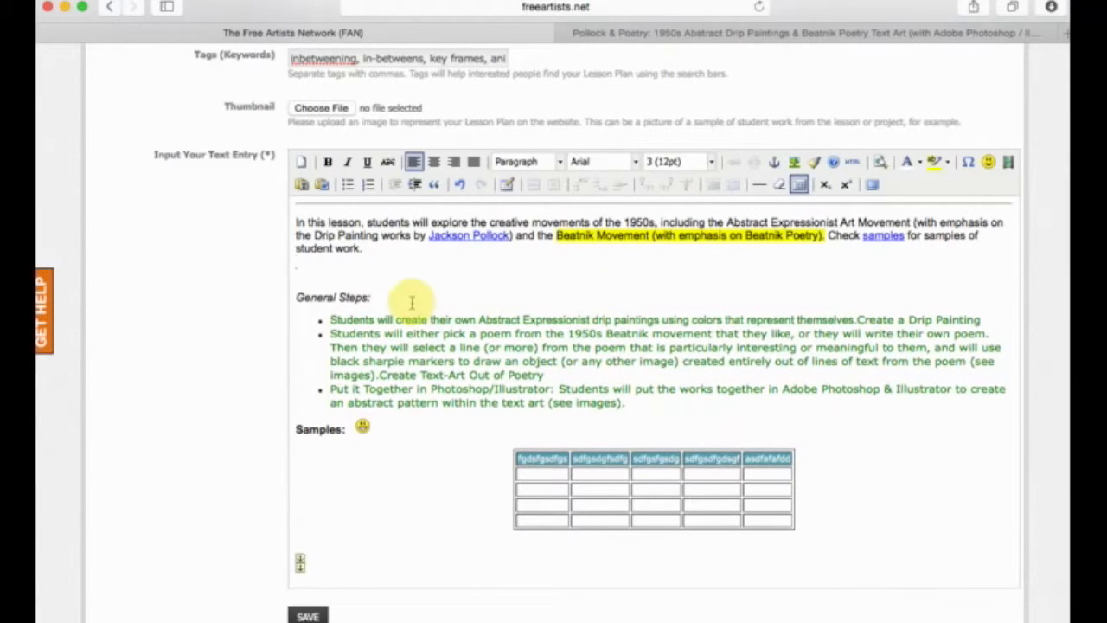
pyautogui.click(758, 184)
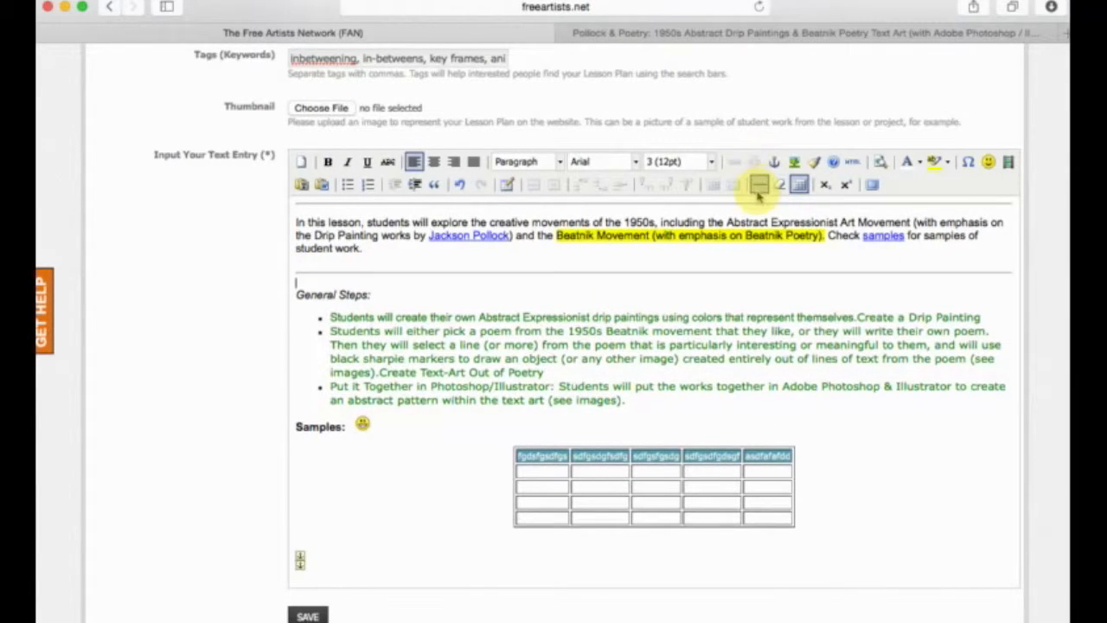
pyautogui.scroll(3, 663, 272)
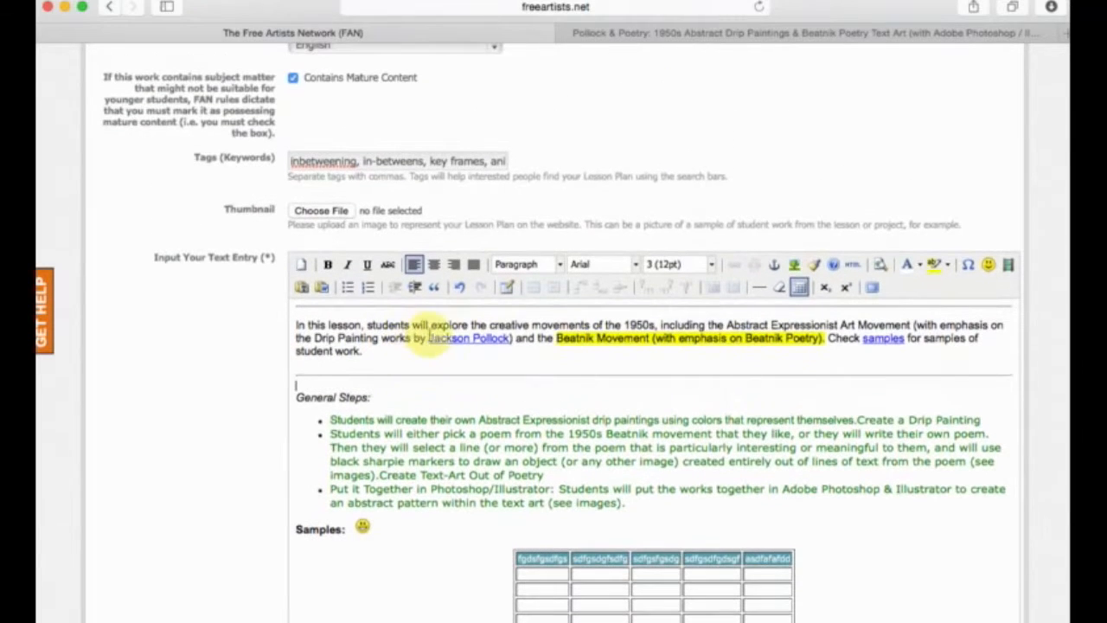
pyautogui.tripleClick(489, 325)
pyautogui.click(415, 371)
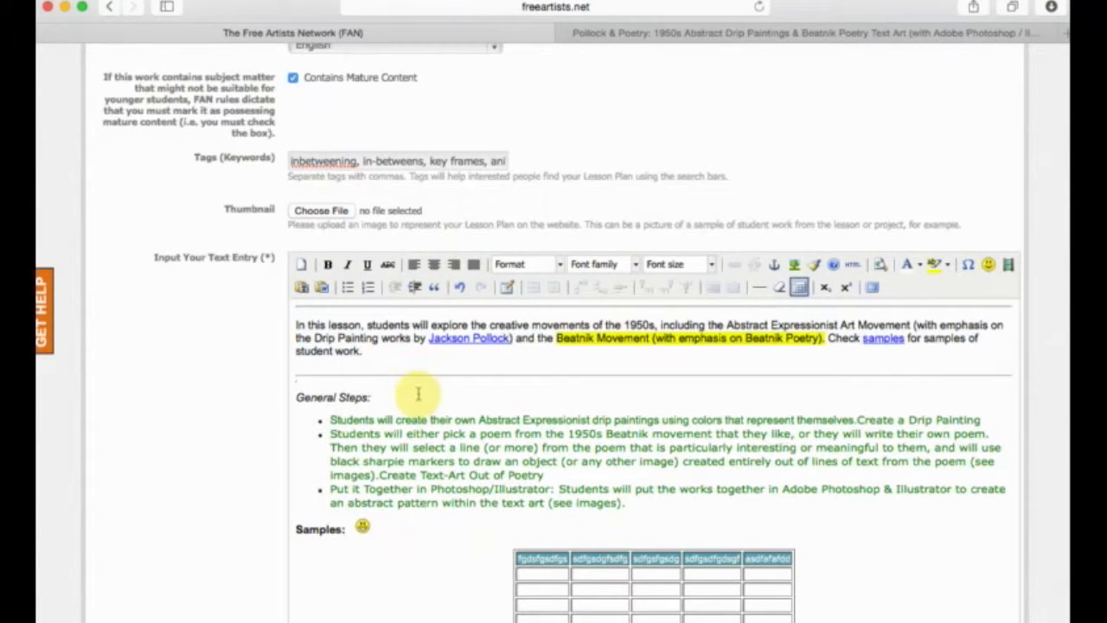
pyautogui.moveTo(420, 391); pyautogui.dragTo(333, 274)
pyautogui.click(366, 372)
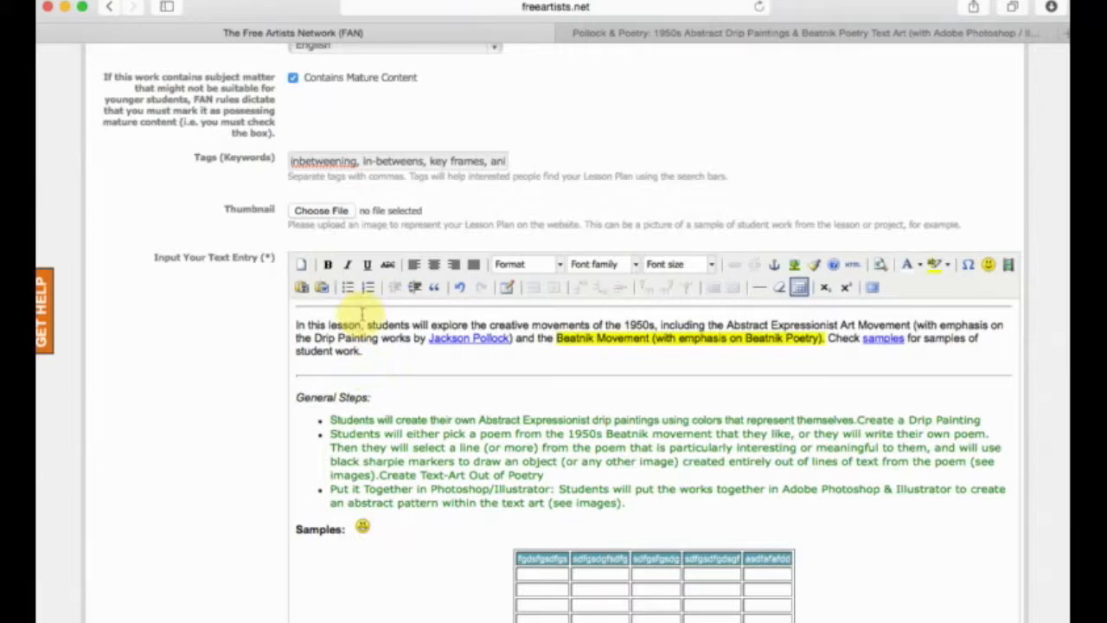
# Insert a horizontal rule on a new line between the bulleted list and the Samples heading.
pyautogui.click(664, 504)
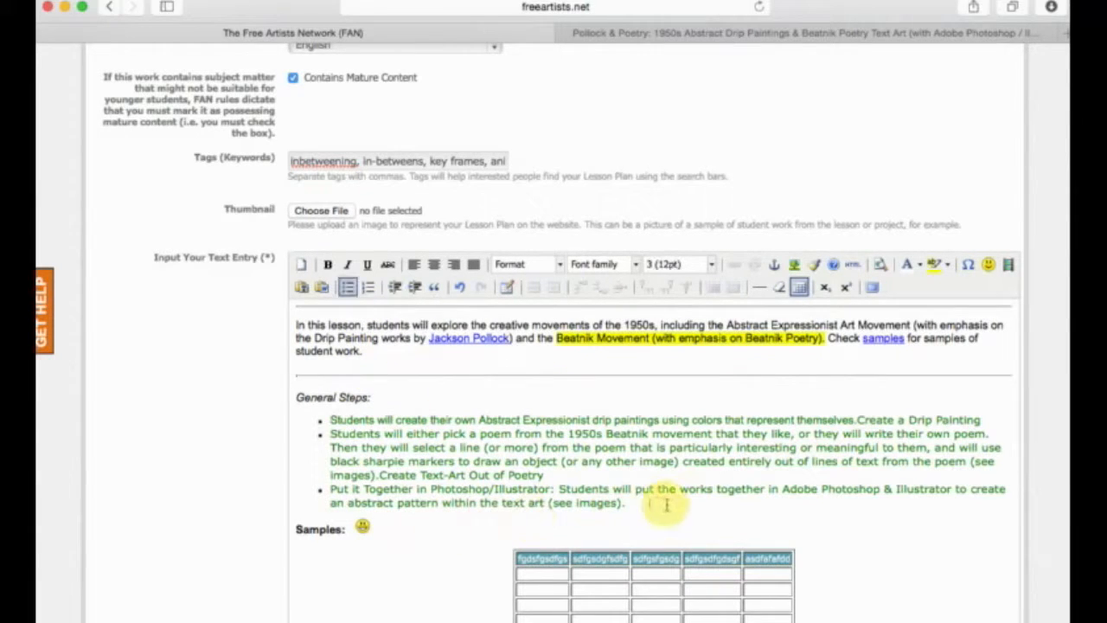
pyautogui.click(297, 528)
pyautogui.press('Return')
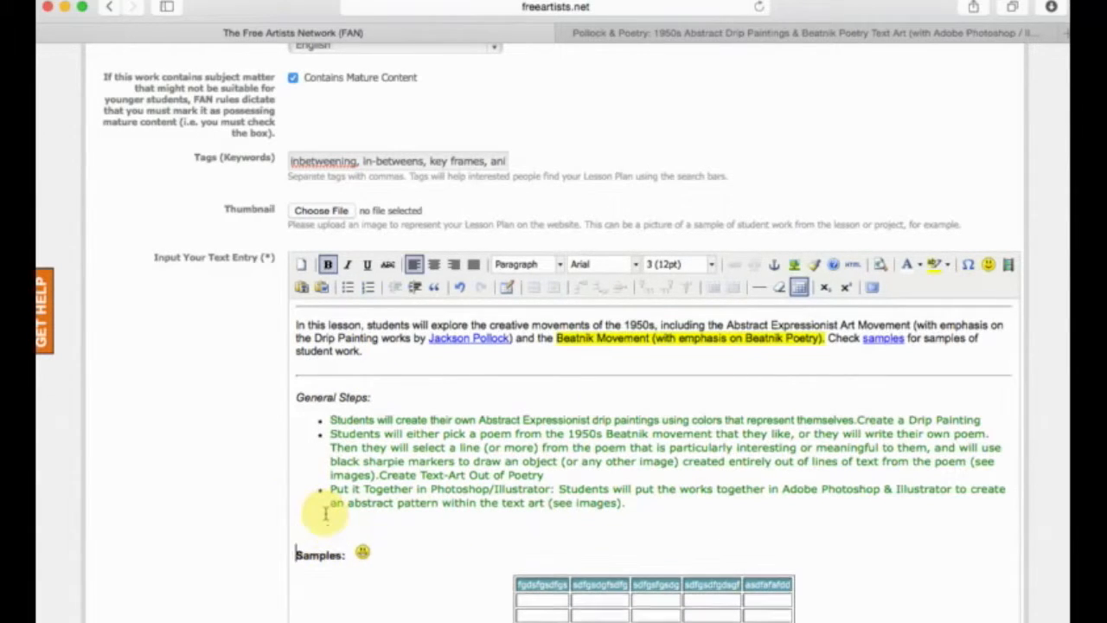
pyautogui.click(758, 287)
pyautogui.scroll(1, 657, 449)
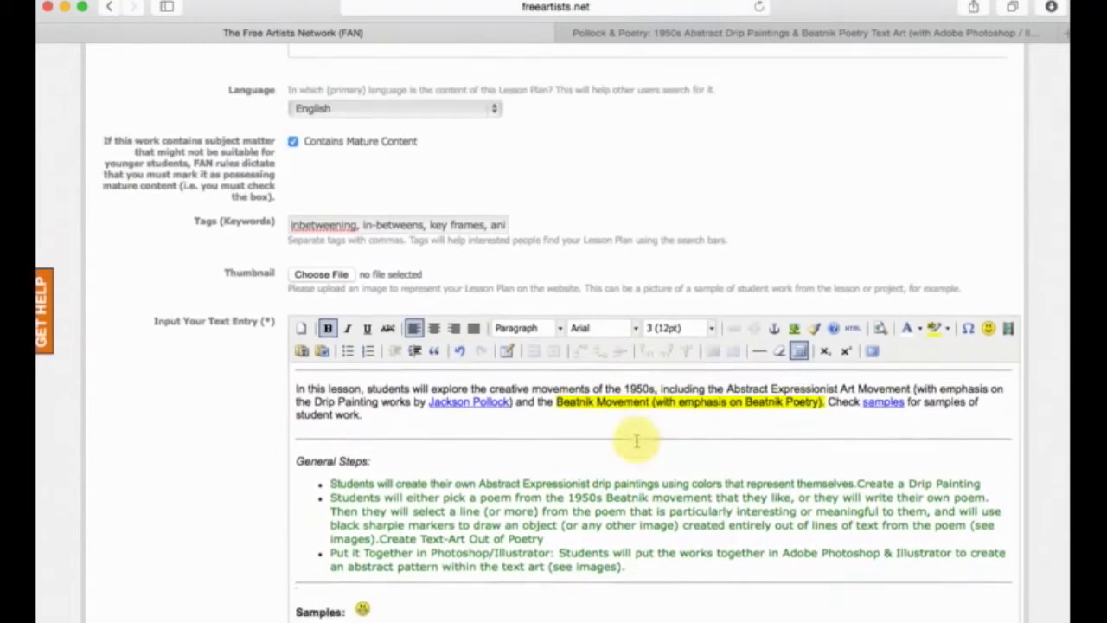
pyautogui.scroll(-5, 657, 445)
pyautogui.scroll(5, 636, 441)
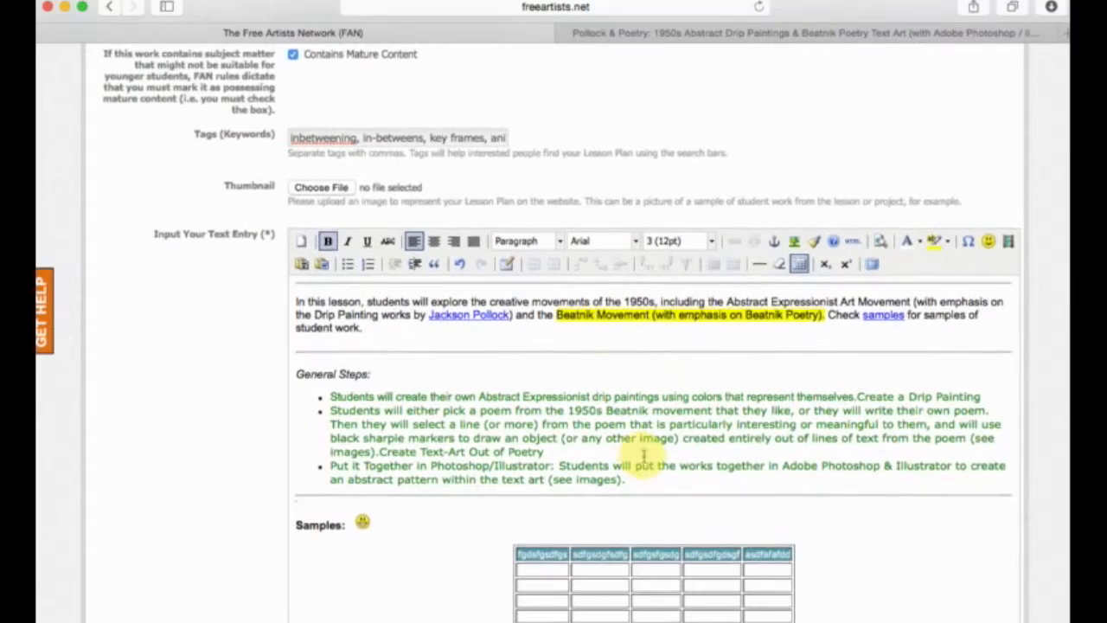
pyautogui.scroll(2, 674, 458)
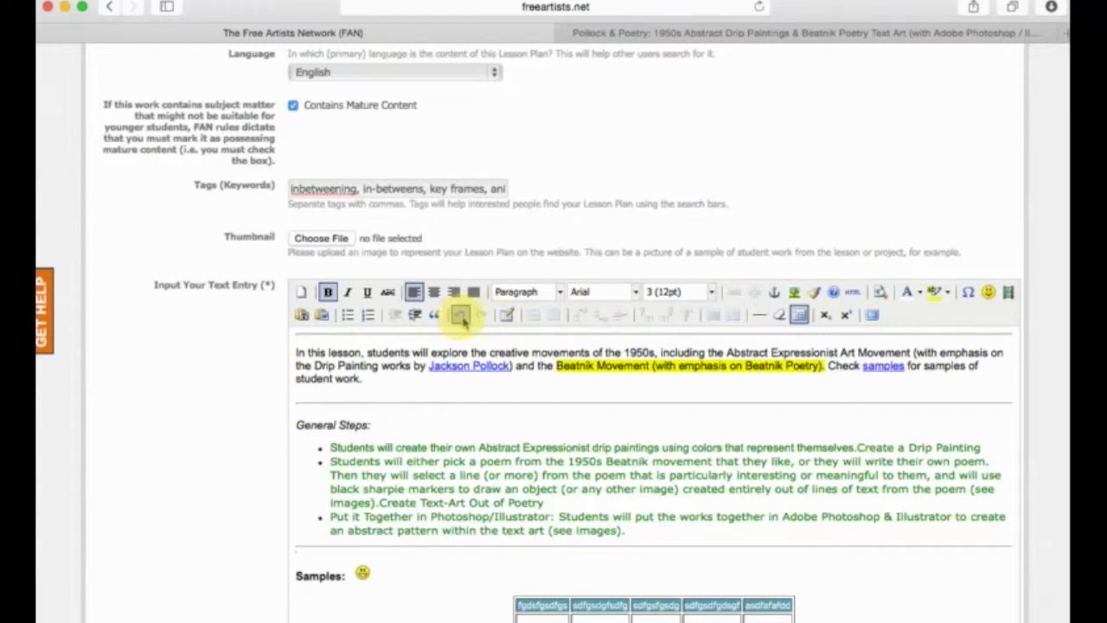
pyautogui.scroll(-3, 568, 425)
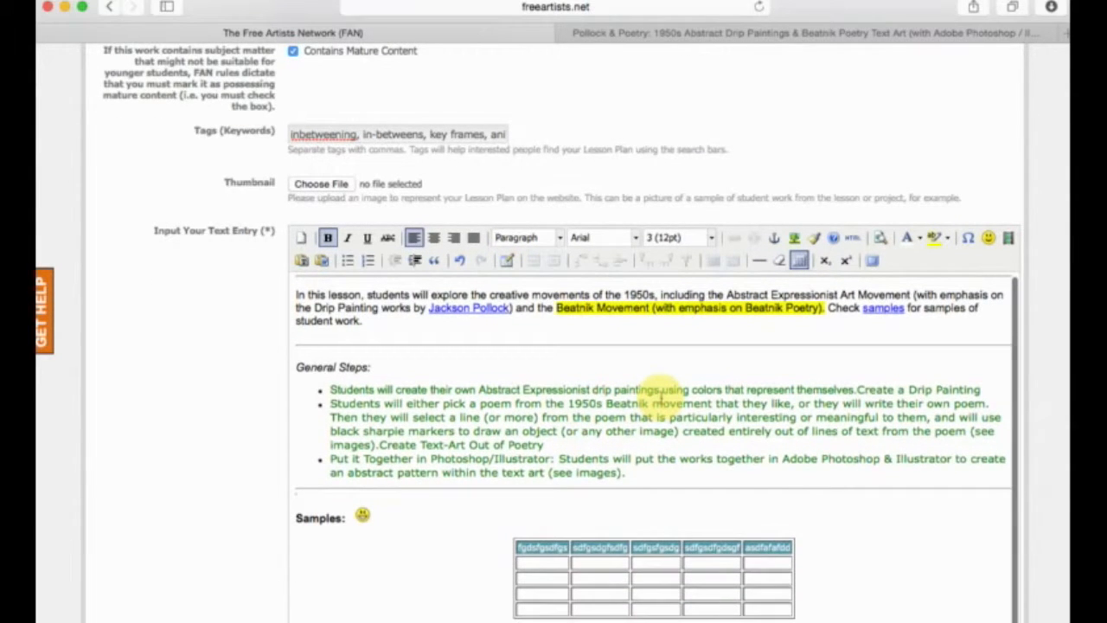
# End the bulleted list after its last item and add an empty paragraph above the horizontal rule.
pyautogui.click(663, 471)
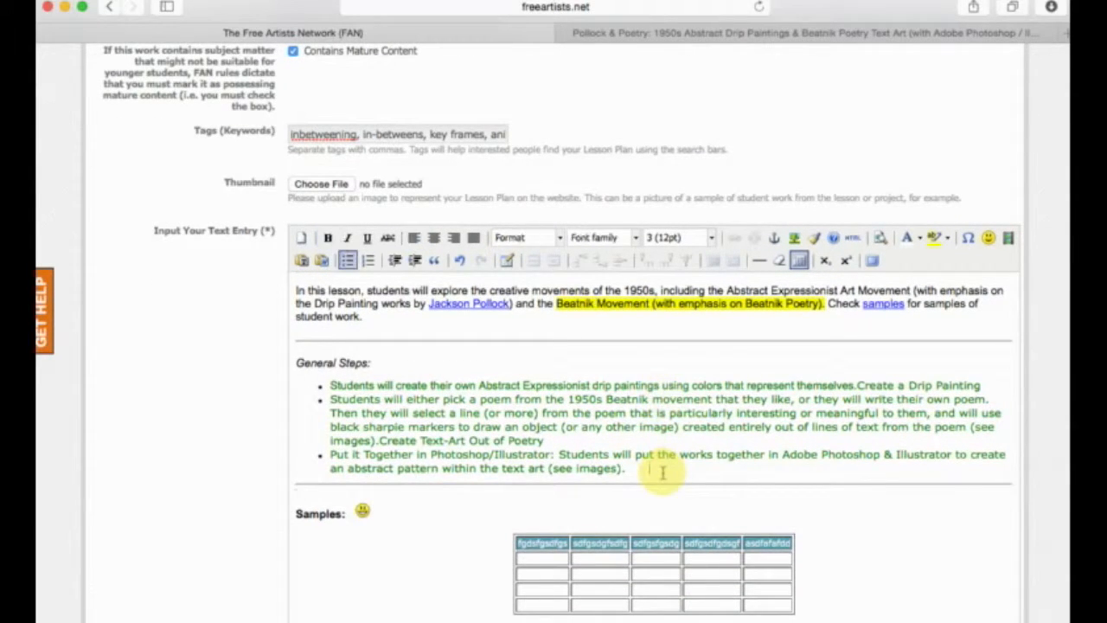
pyautogui.press('Return')
pyautogui.press('Return')
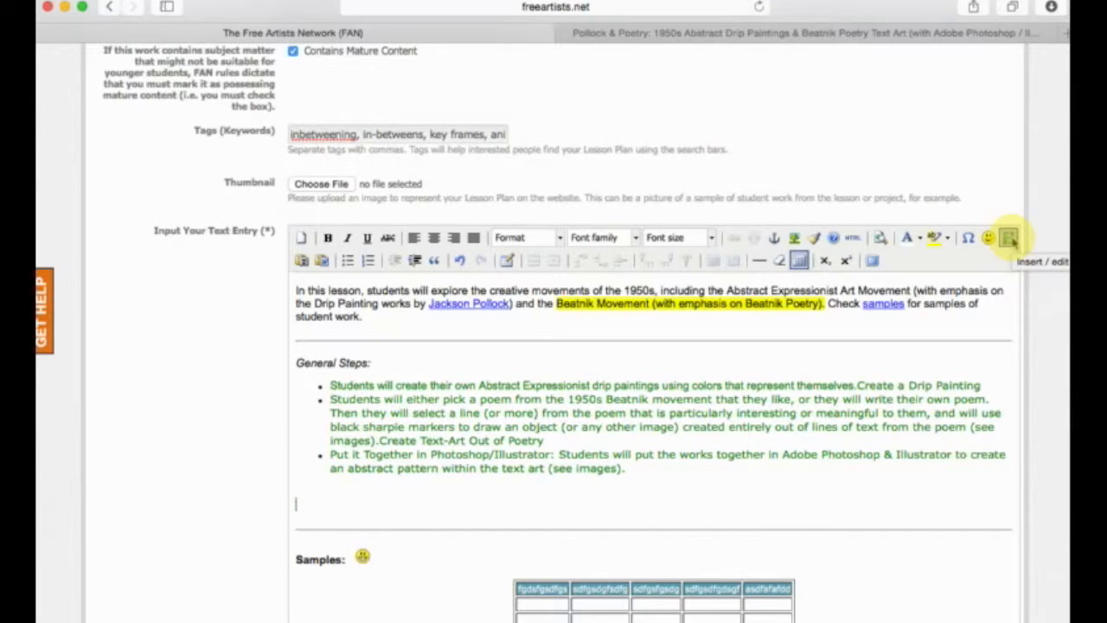
# Open the embedded media dialog at the empty line below the bulleted list, review the media types and keep Flash.
pyautogui.click(1008, 238)
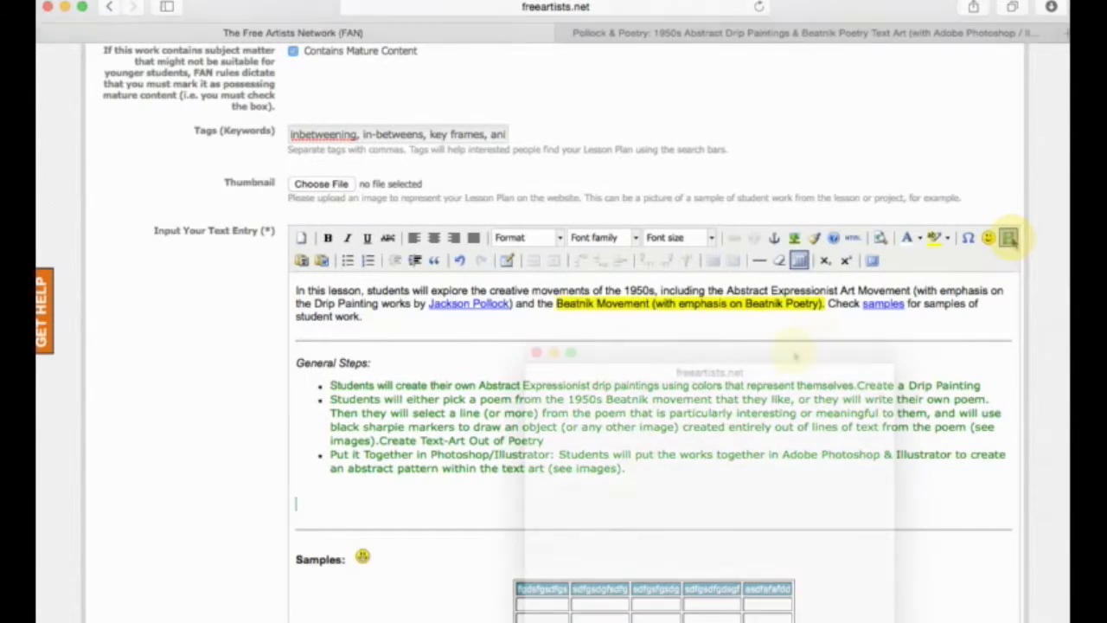
pyautogui.moveTo(742, 360); pyautogui.dragTo(623, 99)
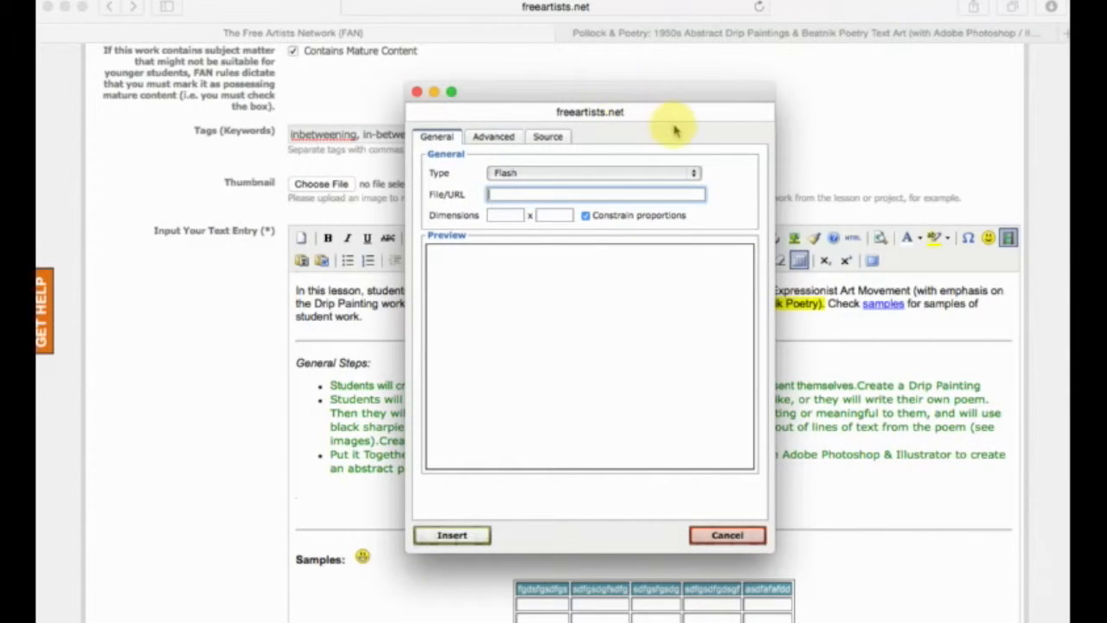
pyautogui.click(597, 174)
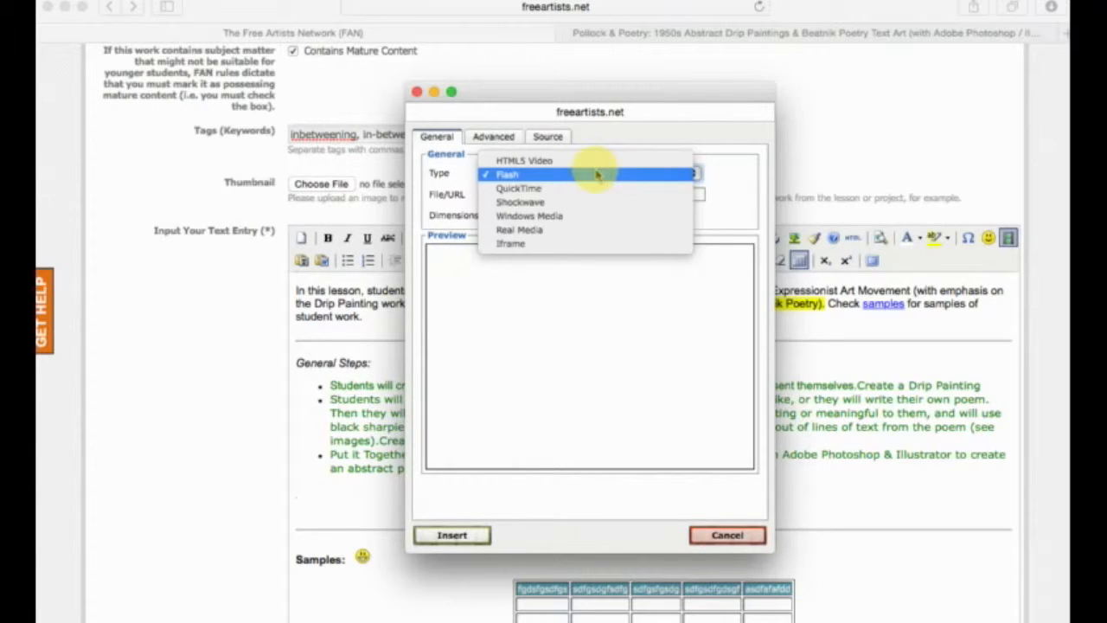
pyautogui.click(597, 174)
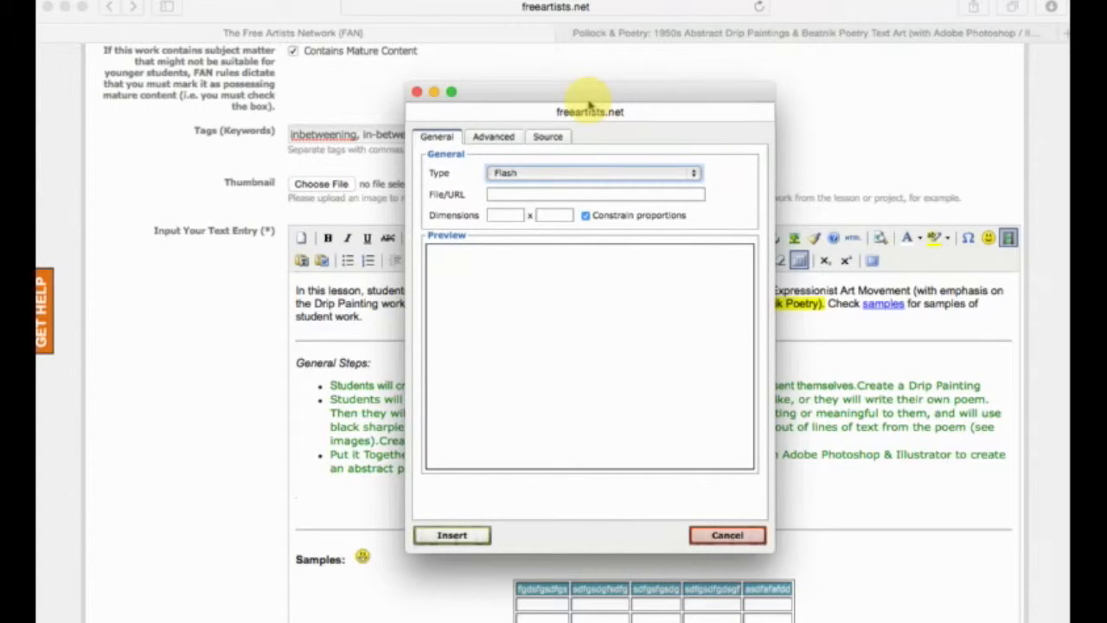
pyautogui.click(550, 176)
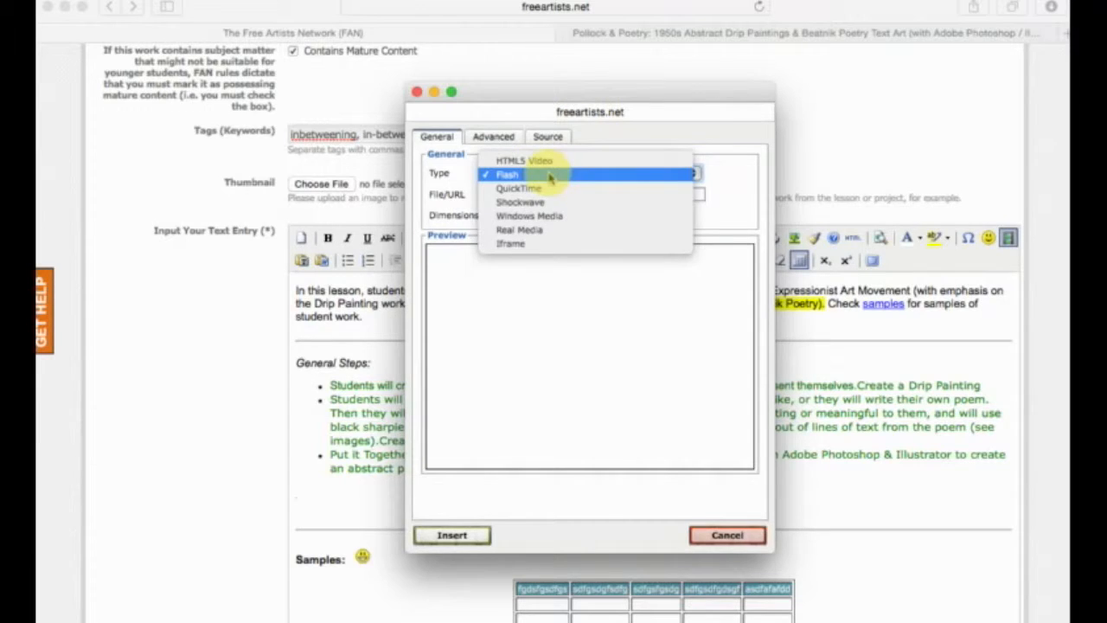
pyautogui.click(550, 175)
pyautogui.click(517, 192)
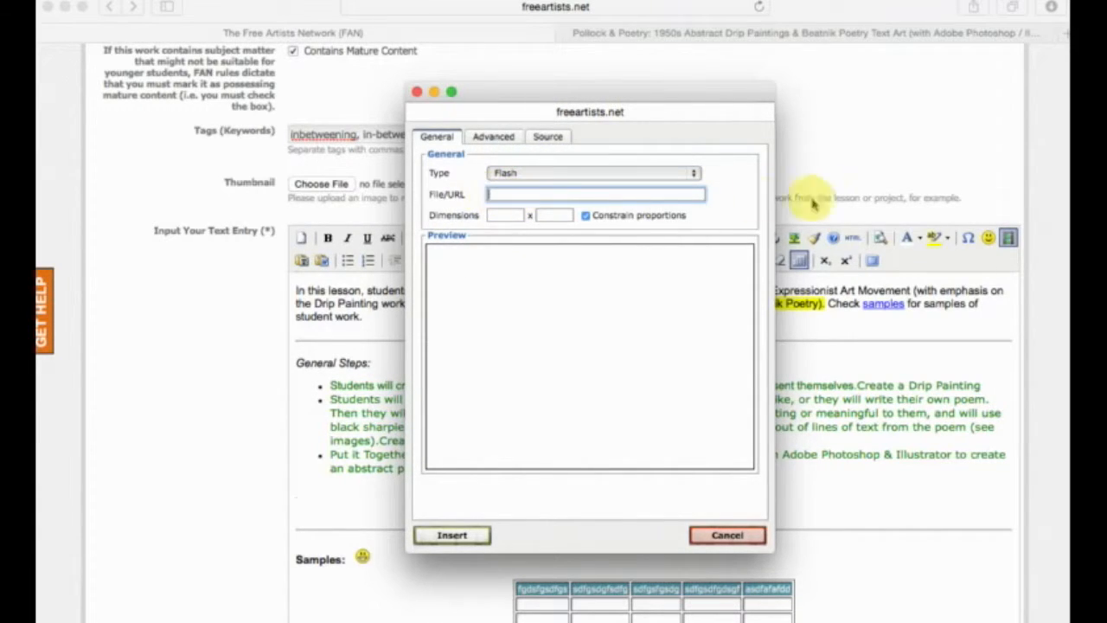
pyautogui.moveTo(637, 97); pyautogui.dragTo(1106, 97)
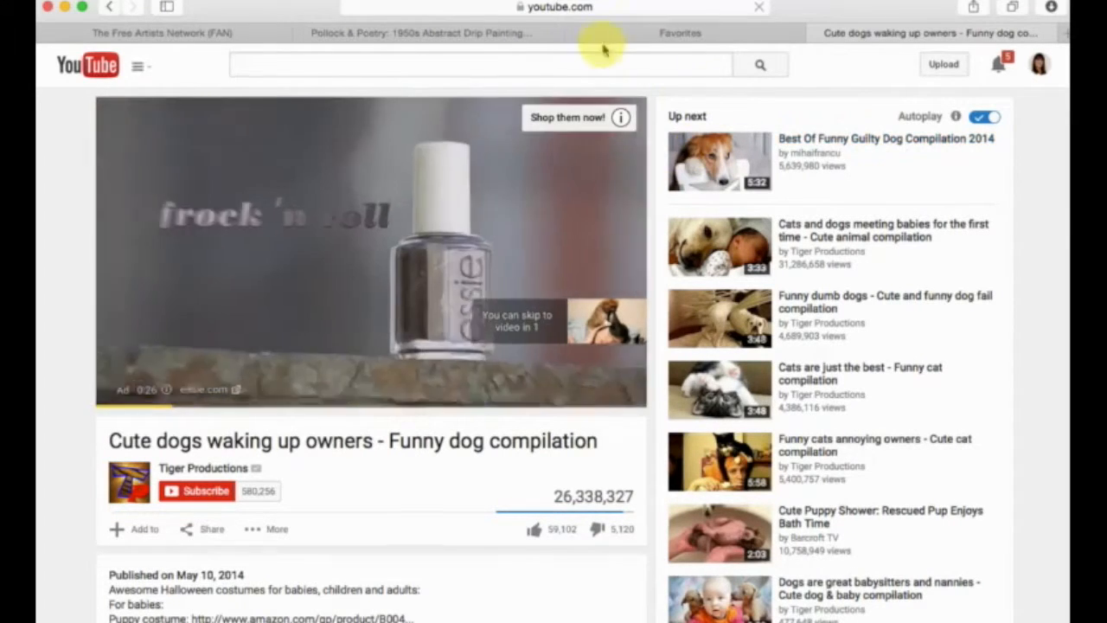
# Copy the web address of the YouTube video "Cute dogs waking up owners - Funny dog compilation".
pyautogui.click(574, 8)
pyautogui.press('super+c')
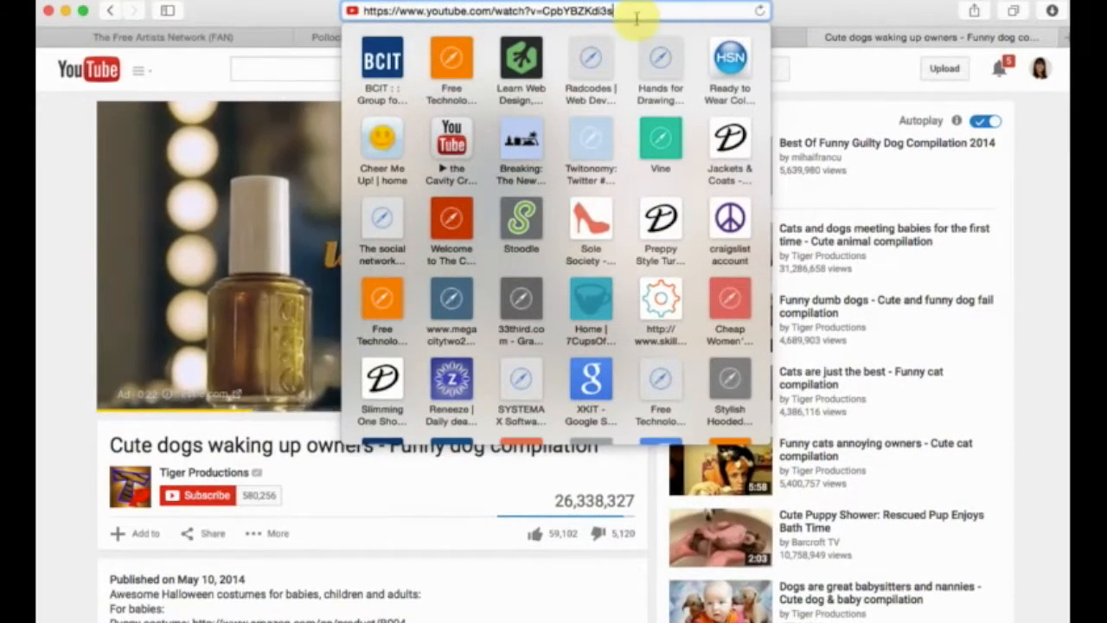
pyautogui.click(441, 519)
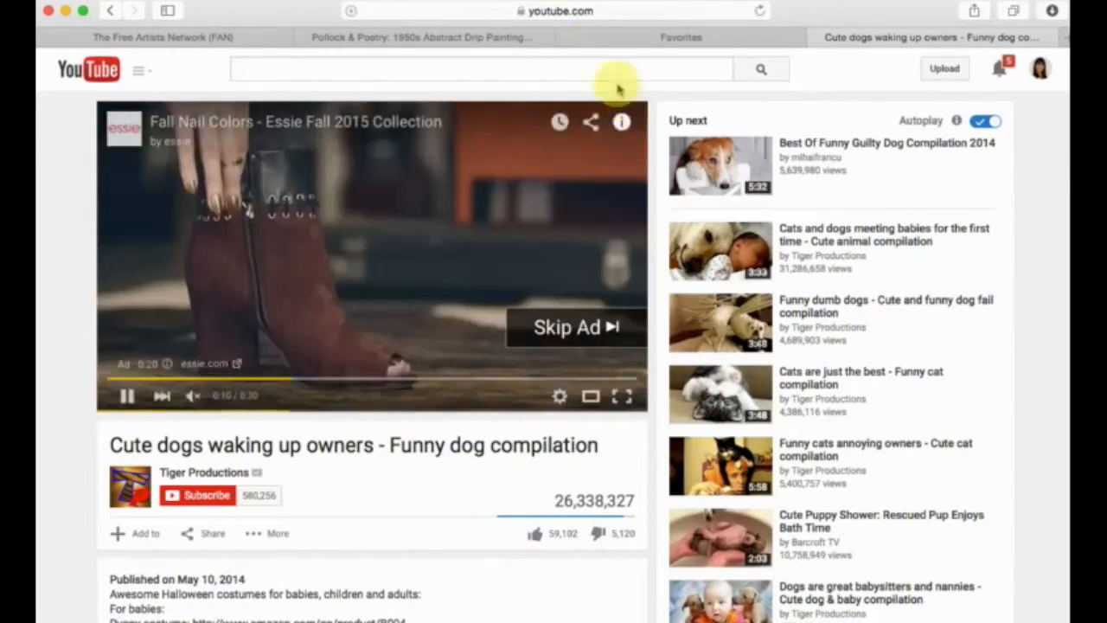
pyautogui.click(571, 10)
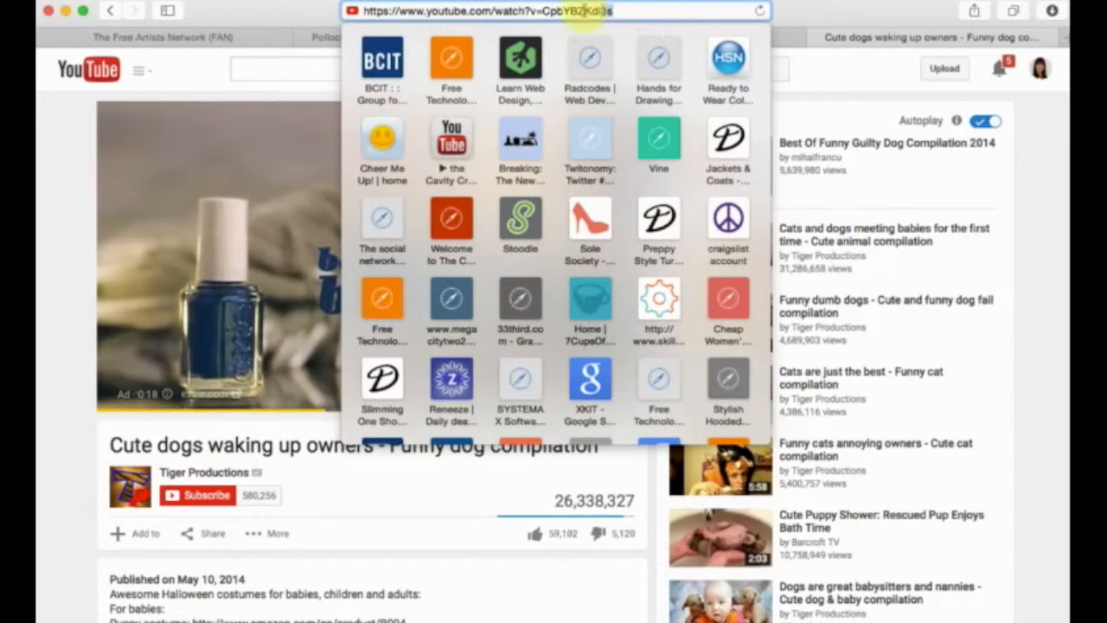
pyautogui.moveTo(616, 10); pyautogui.dragTo(301, 7)
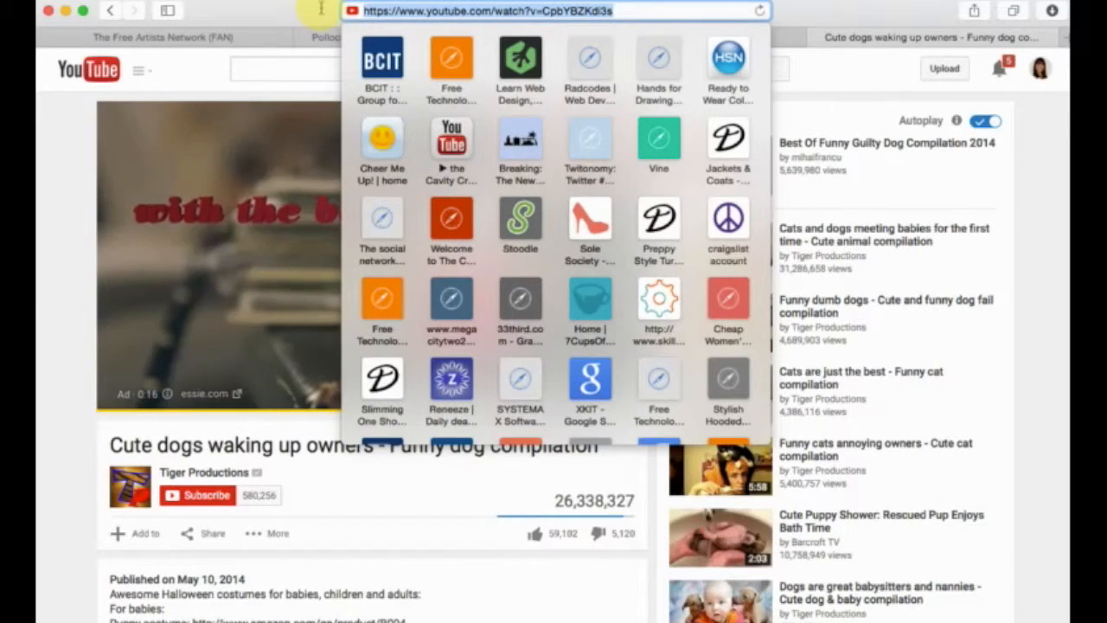
pyautogui.click(660, 13)
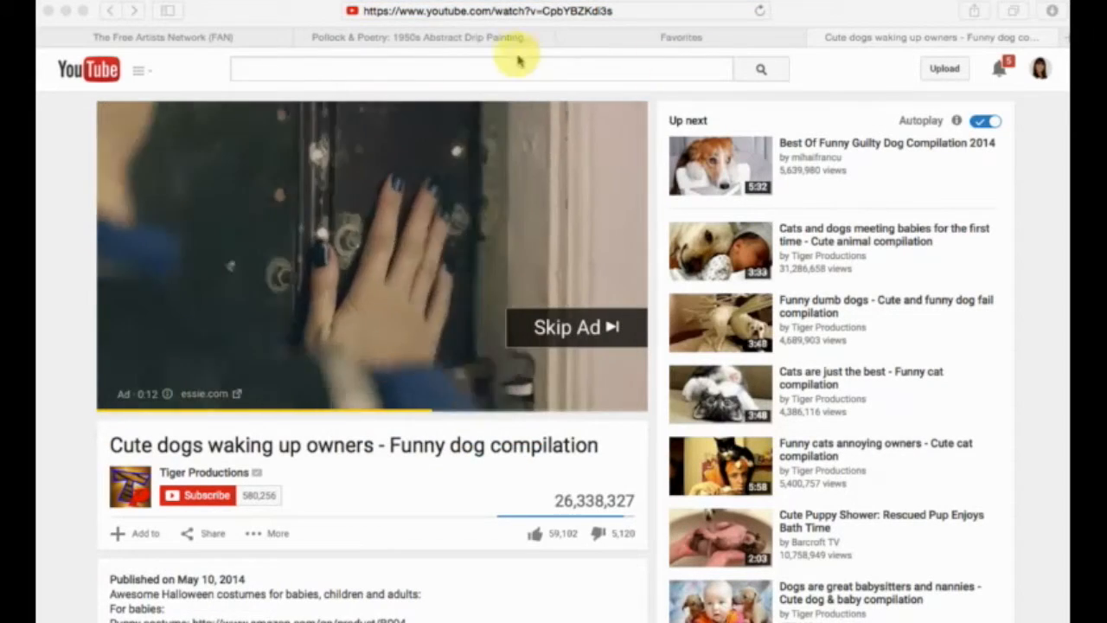
# Return to the Free Artists Network page and paste the YouTube video address as the media's File/URL, loading its preview.
pyautogui.click(198, 37)
pyautogui.press('super+grave')
pyautogui.moveTo(387, 96); pyautogui.dragTo(612, 109)
pyautogui.click(532, 181)
pyautogui.click(525, 181)
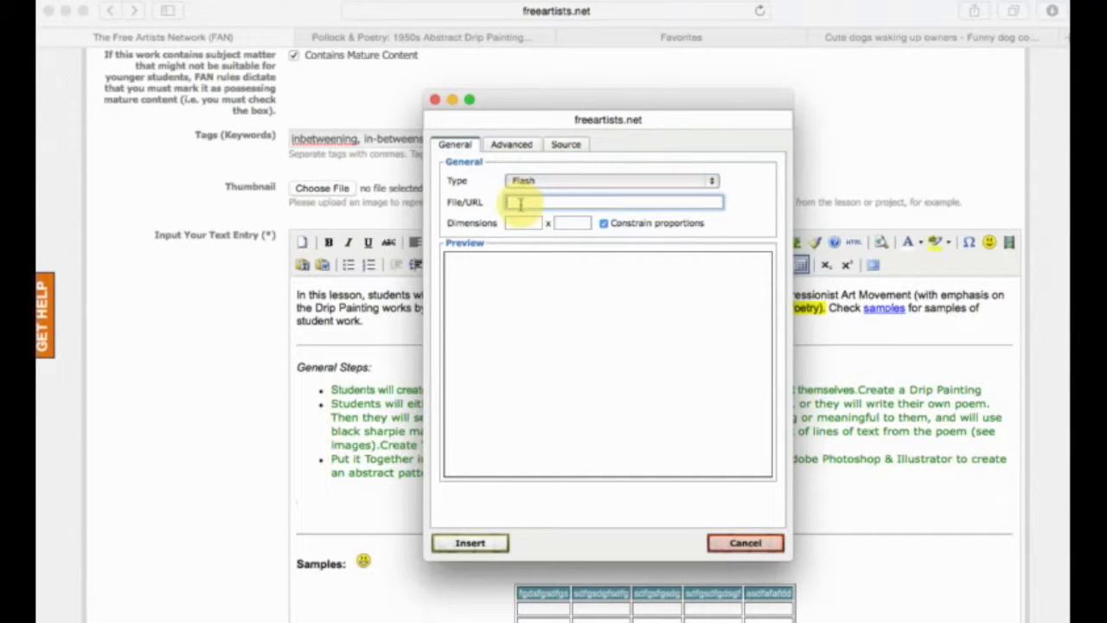
pyautogui.press('super+v')
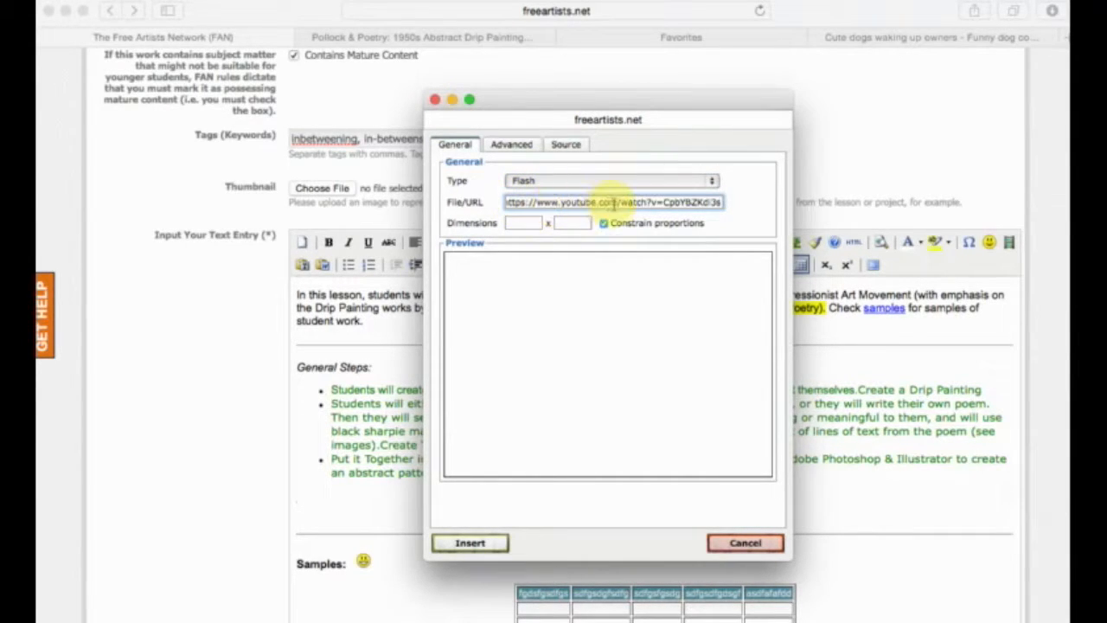
pyautogui.press('super+a')
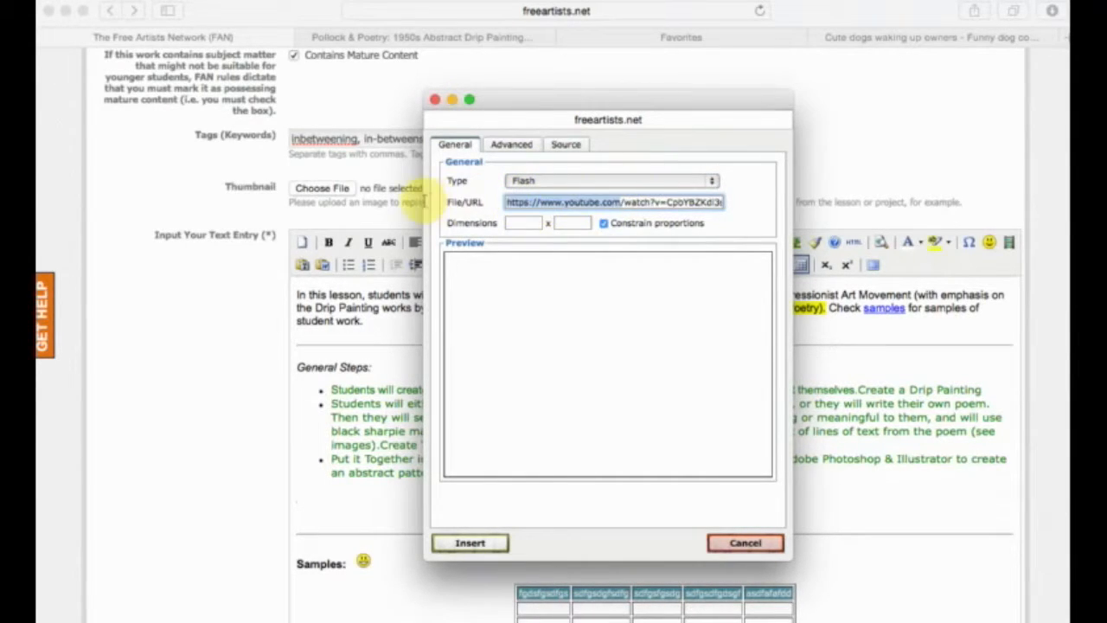
pyautogui.click(524, 224)
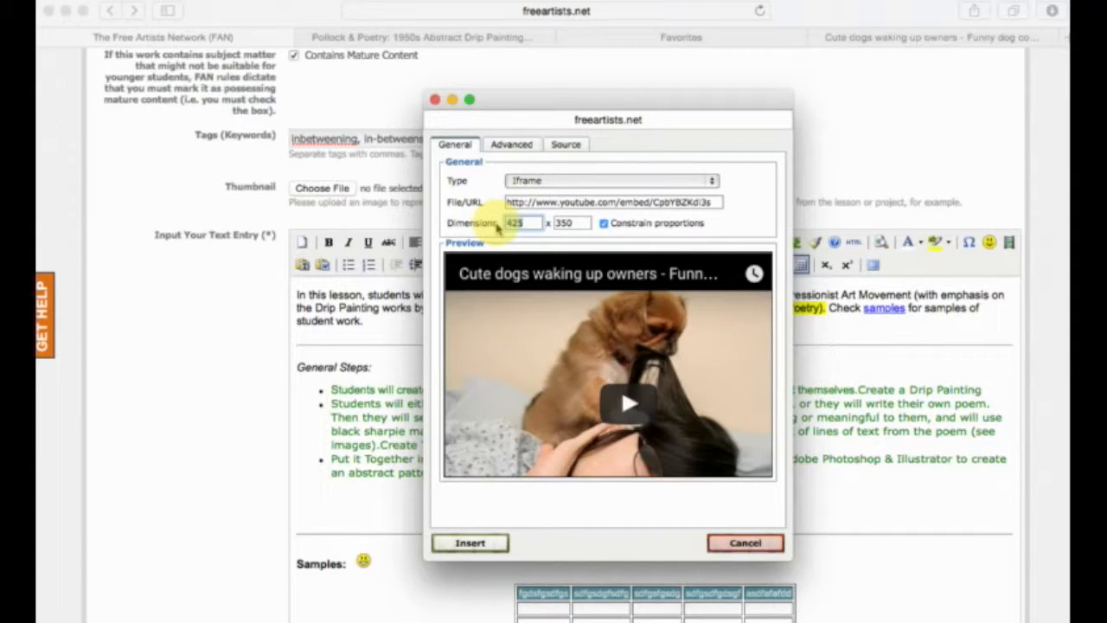
# Set the embedded video's width to 500 with proportions constrained.
pyautogui.write('00')
pyautogui.click(571, 223)
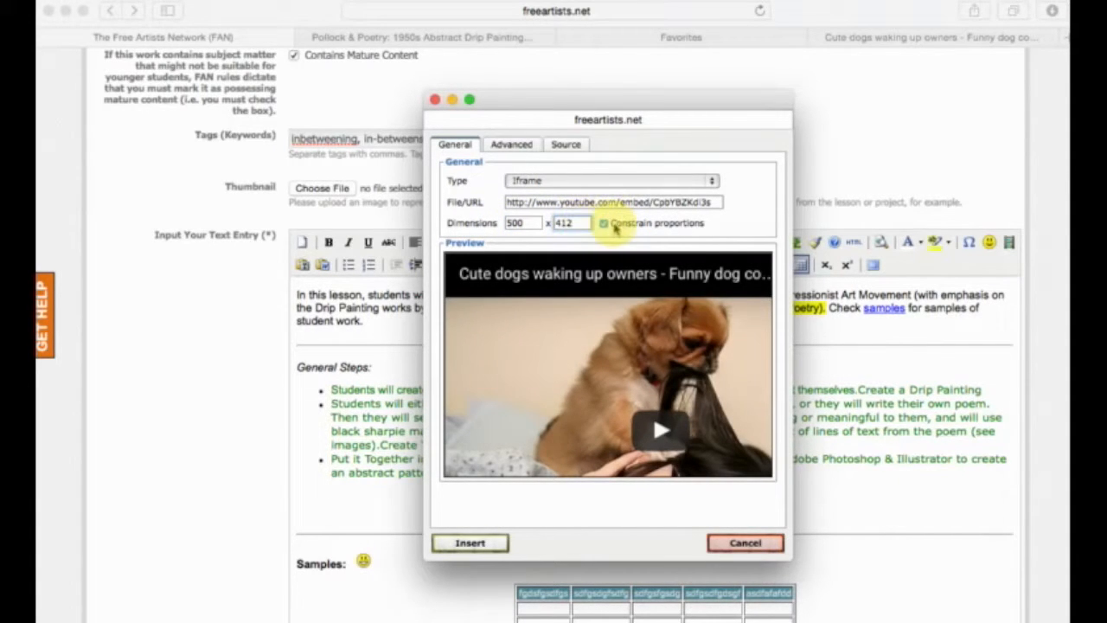
pyautogui.click(570, 222)
# Set the embedded video's width to 600, keeping its proportions constrained.
pyautogui.moveTo(526, 223); pyautogui.dragTo(463, 222)
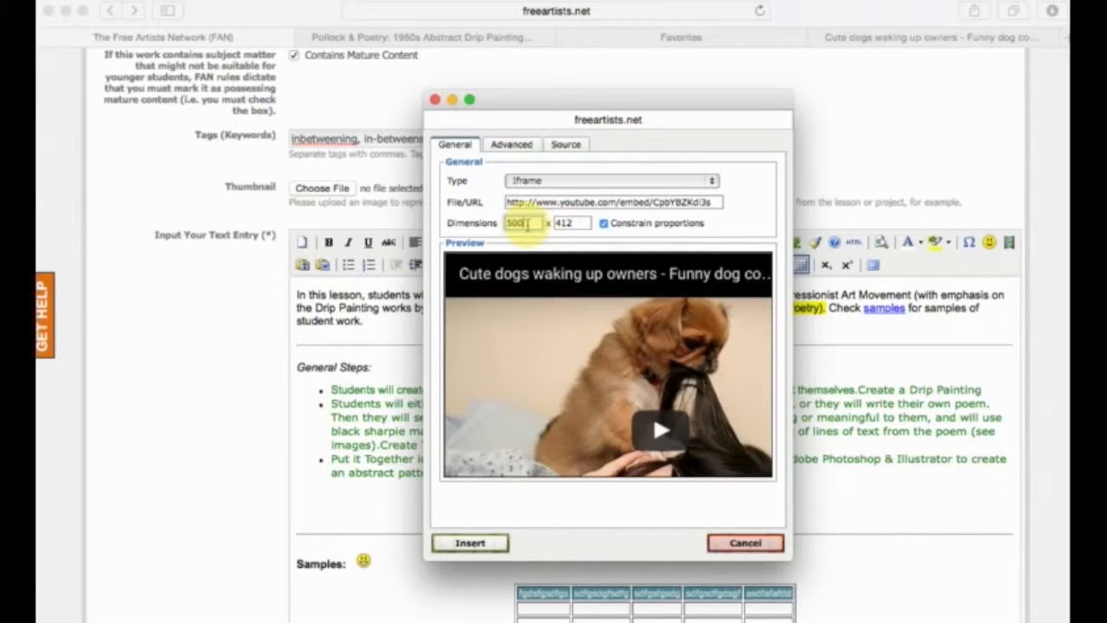
pyautogui.moveTo(525, 223); pyautogui.dragTo(489, 224)
pyautogui.write('600')
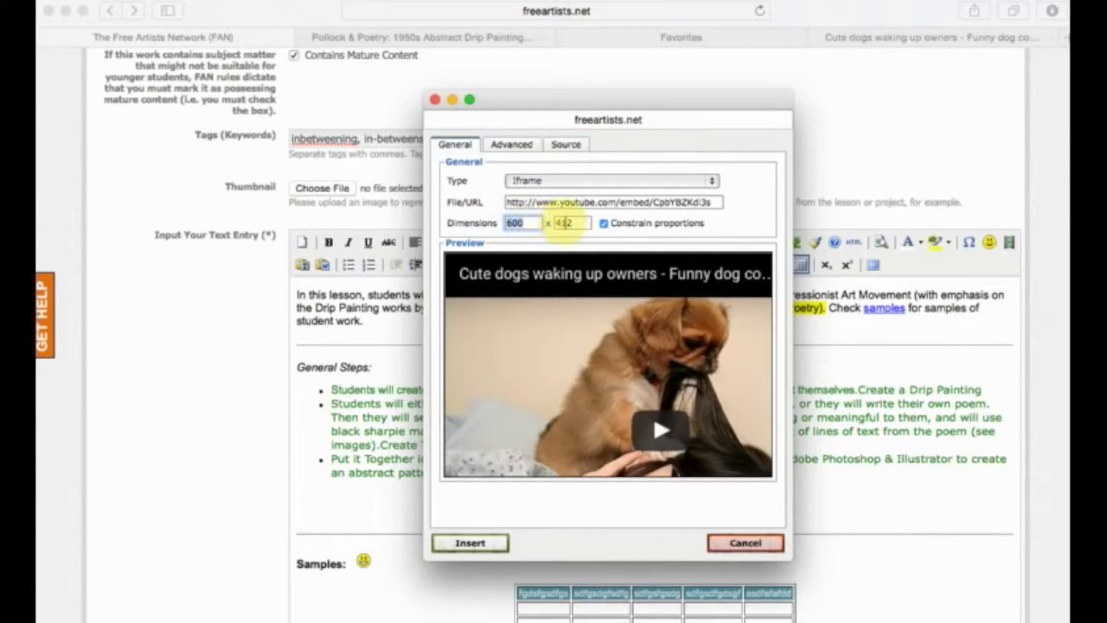
pyautogui.click(577, 223)
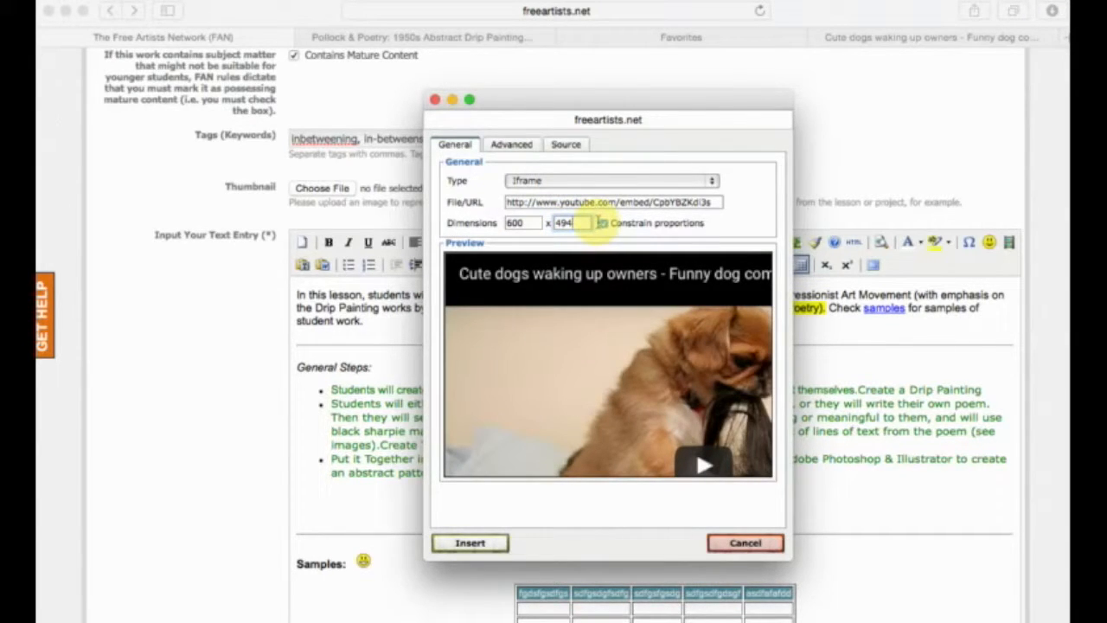
pyautogui.click(603, 223)
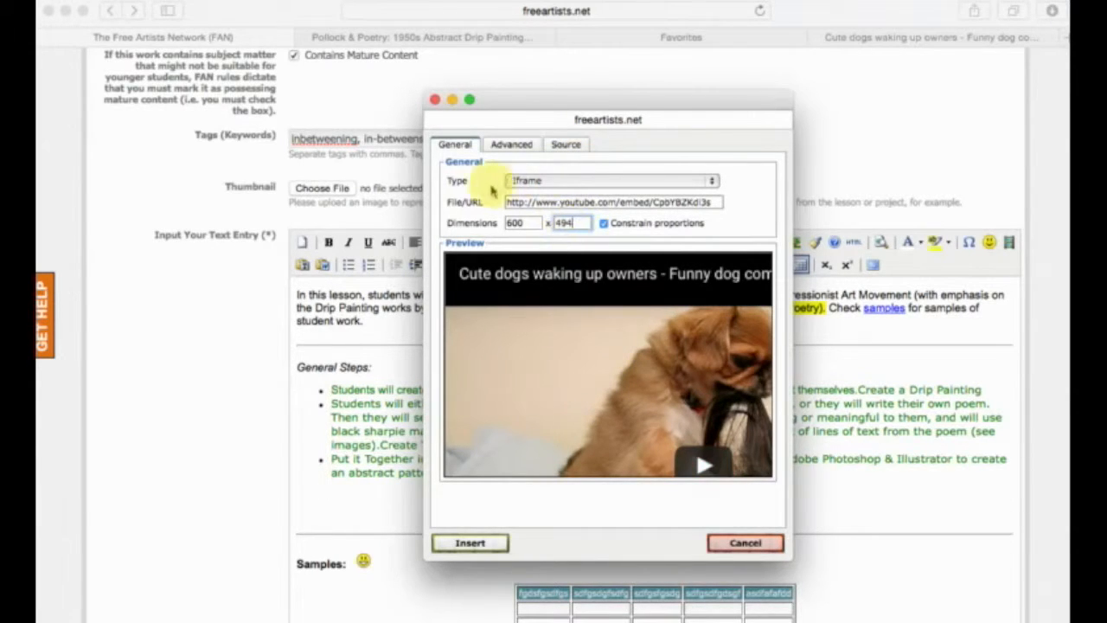
# Review the available media types for the video and keep Iframe selected.
pyautogui.click(524, 183)
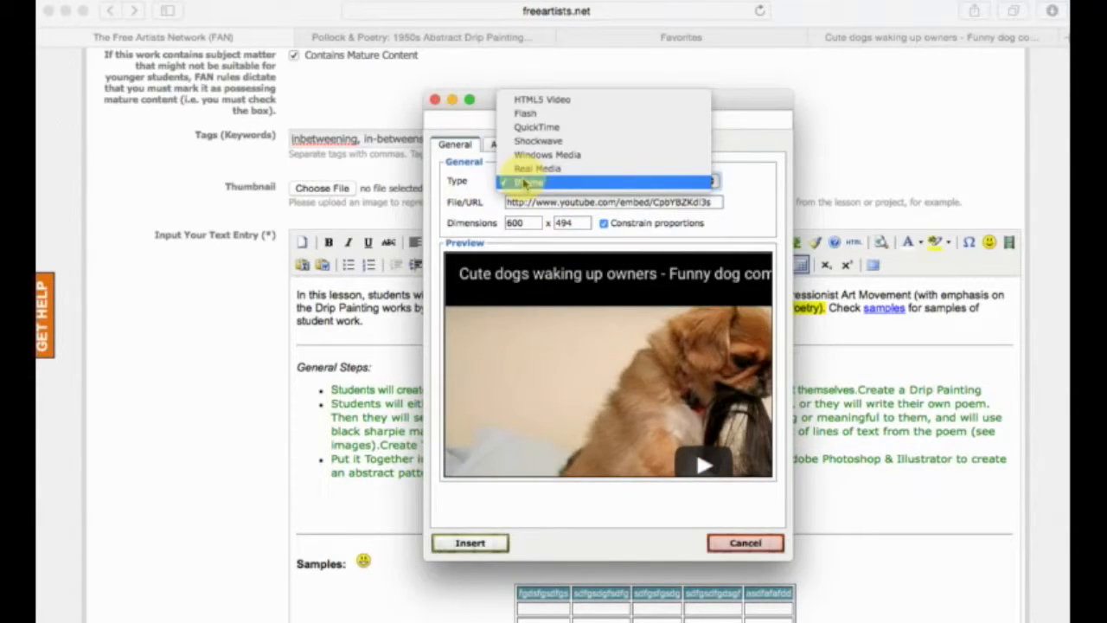
pyautogui.click(531, 183)
pyautogui.click(531, 181)
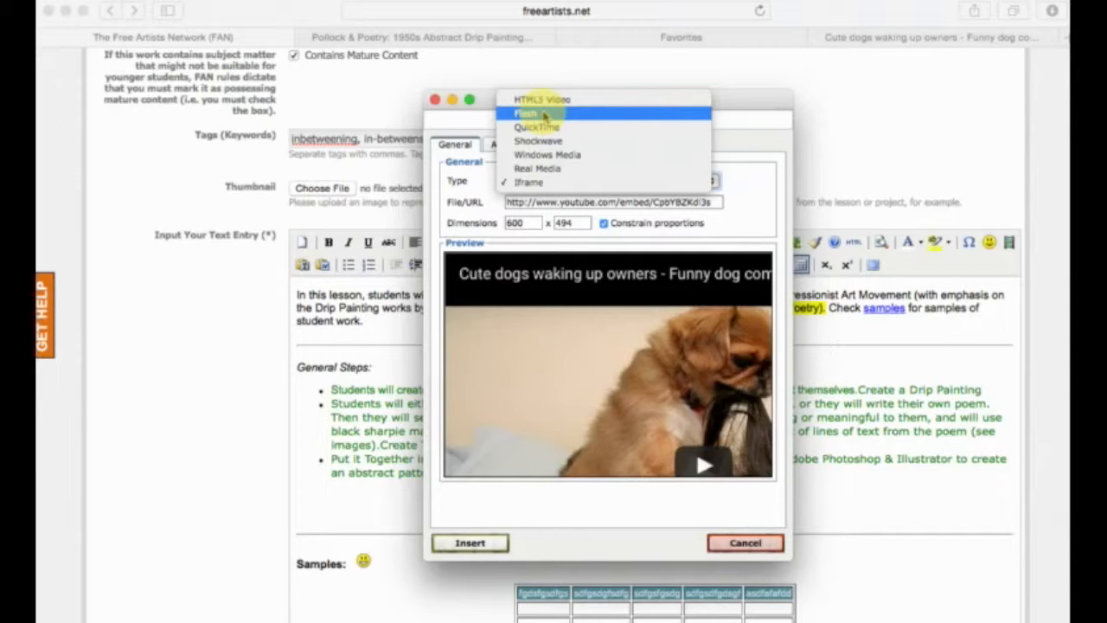
pyautogui.click(545, 185)
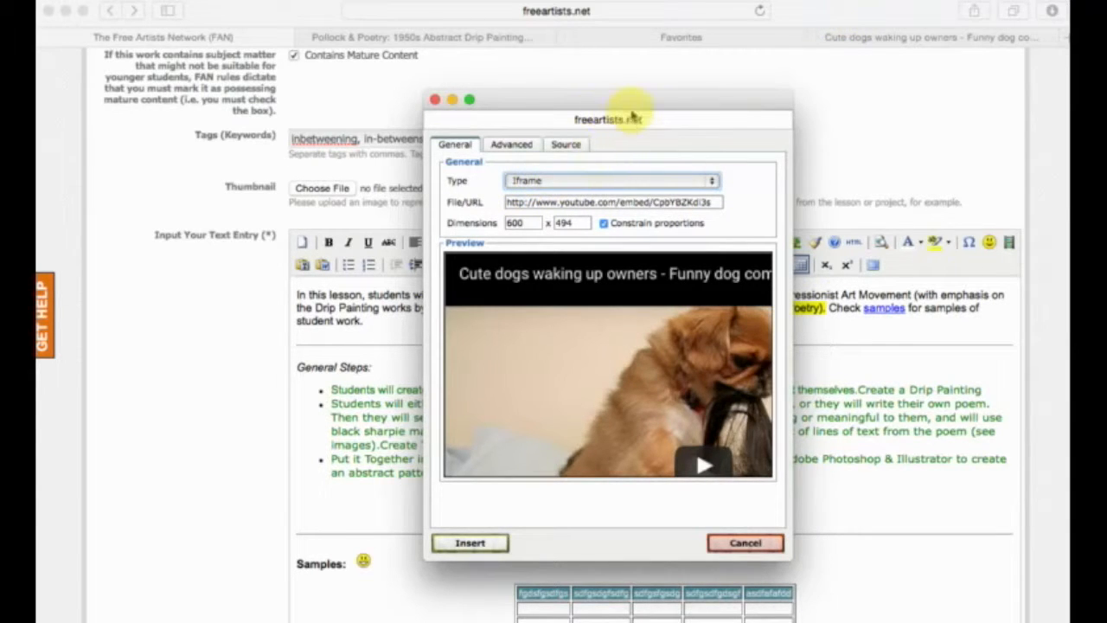
# Examine the iframe source code and the advanced settings of the video, and return to its general settings.
pyautogui.click(568, 146)
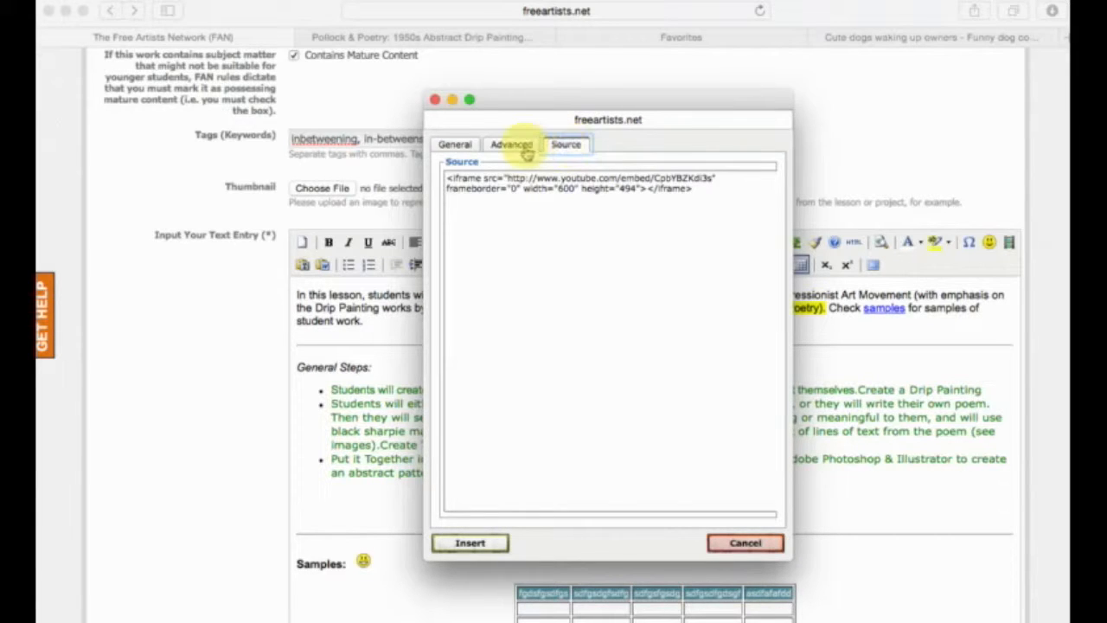
pyautogui.moveTo(722, 258); pyautogui.dragTo(450, 159)
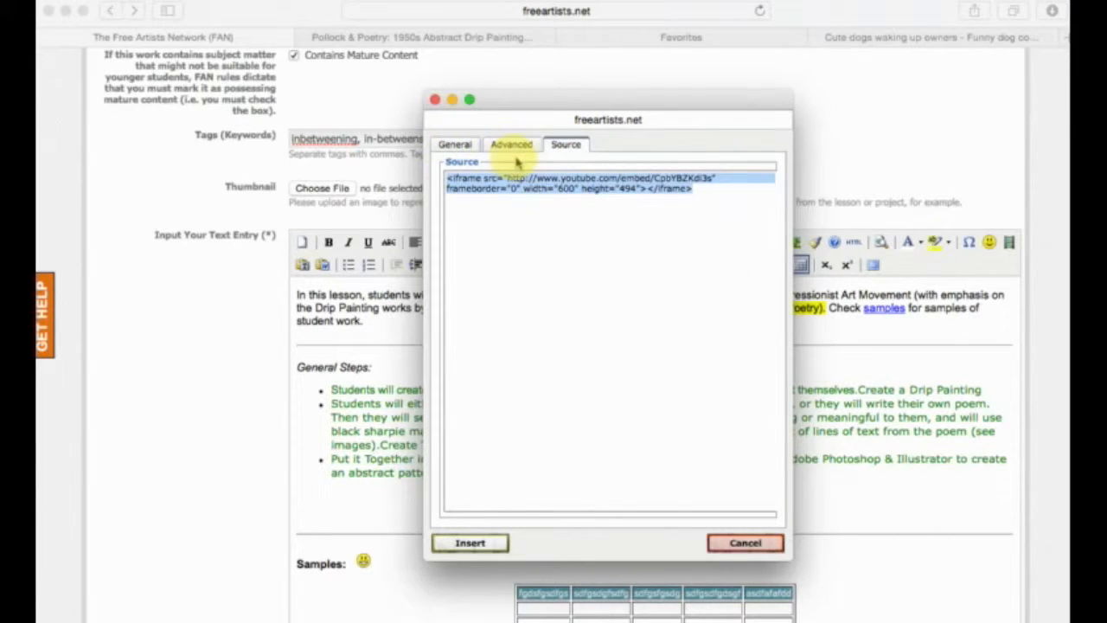
pyautogui.click(518, 147)
pyautogui.click(454, 146)
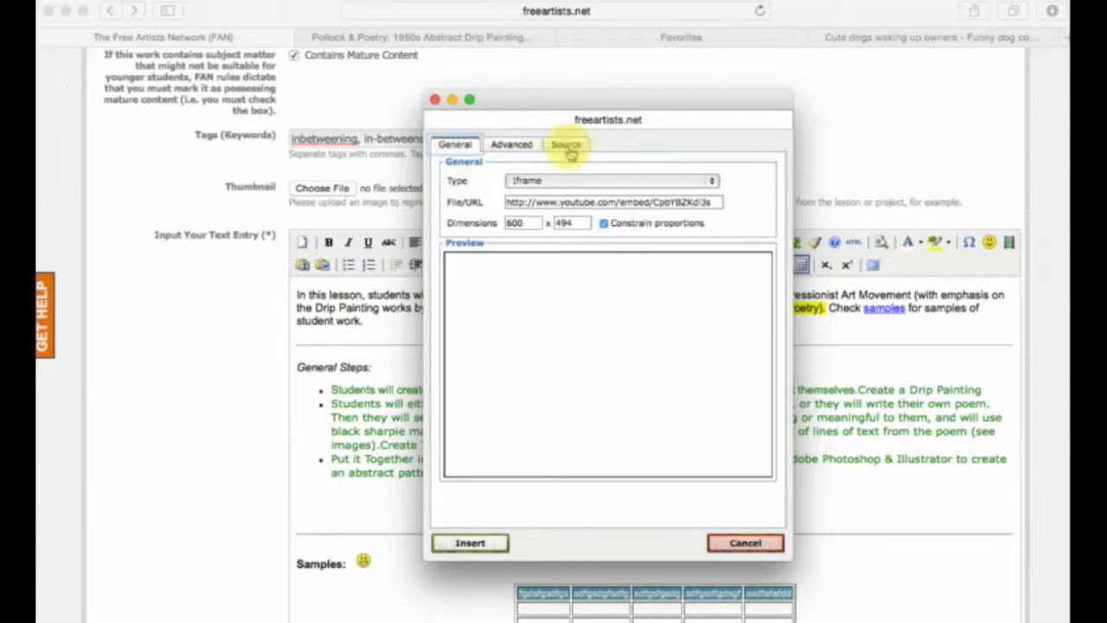
pyautogui.click(573, 146)
pyautogui.moveTo(704, 202); pyautogui.dragTo(385, 173)
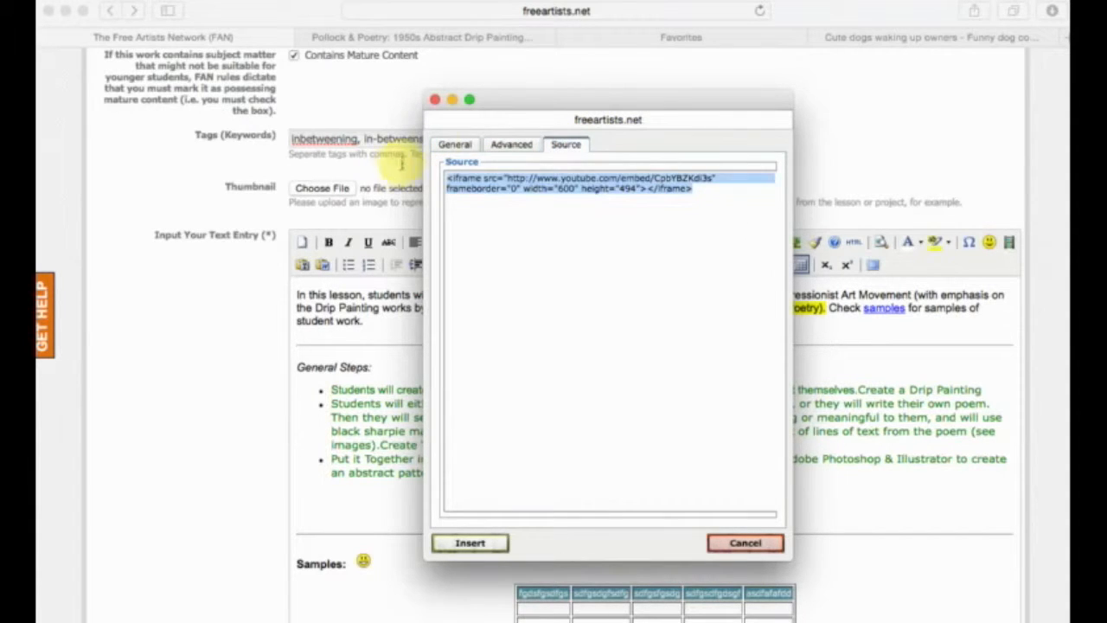
pyautogui.click(456, 147)
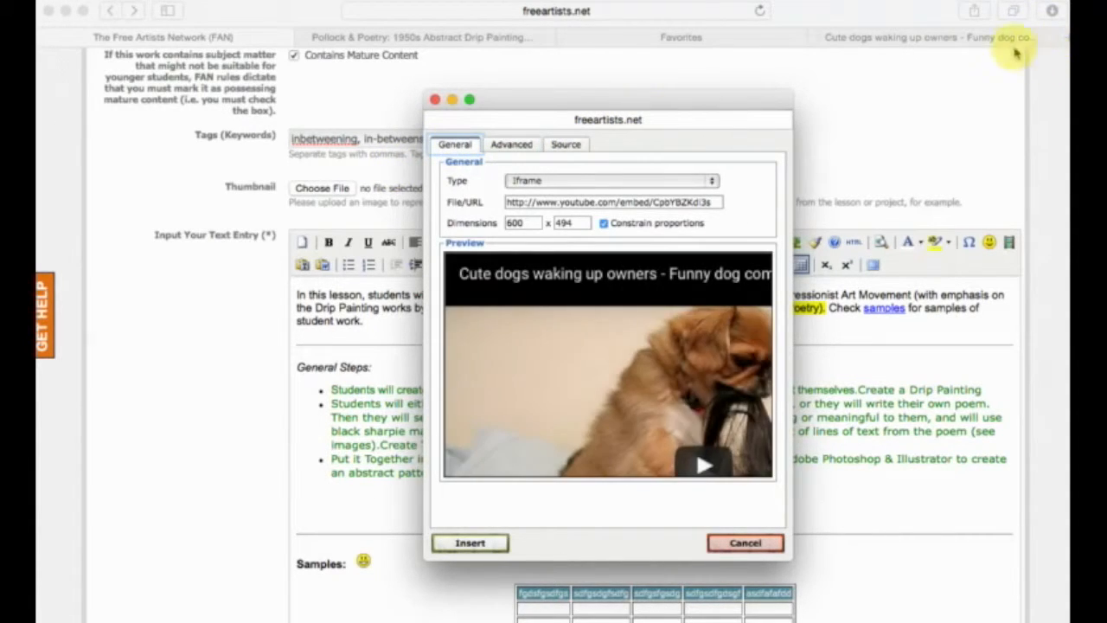
# Switch to YouTube and display the embed code among the dog compilation video's sharing options.
pyautogui.click(930, 39)
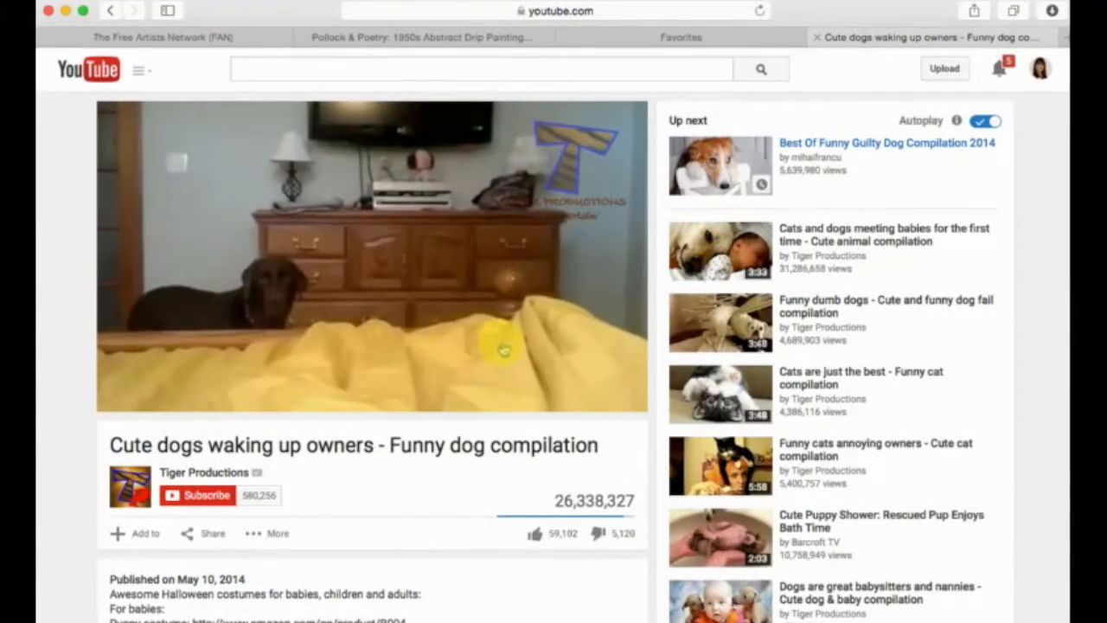
pyautogui.scroll(-2, 498, 346)
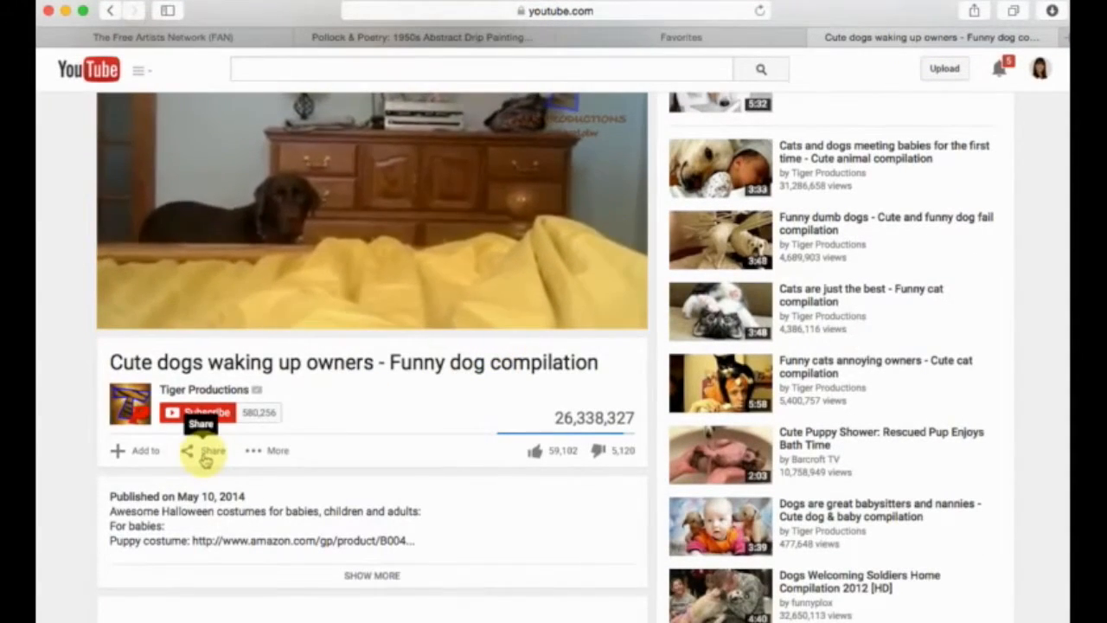
pyautogui.scroll(2, 313, 341)
pyautogui.scroll(-1, 211, 476)
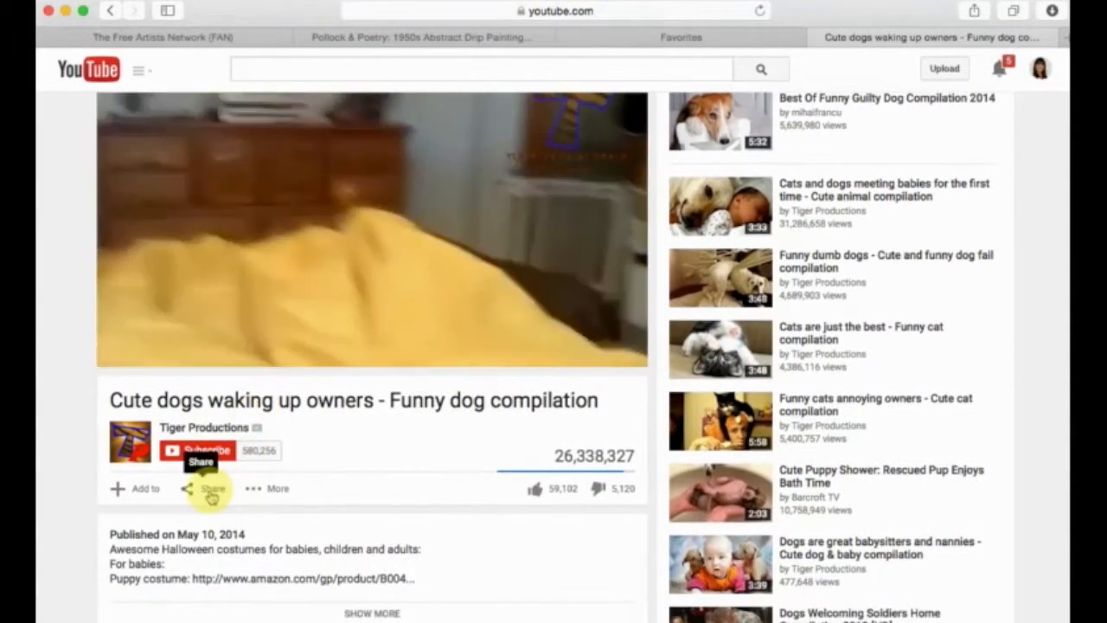
pyautogui.click(211, 489)
pyautogui.scroll(-1, 210, 496)
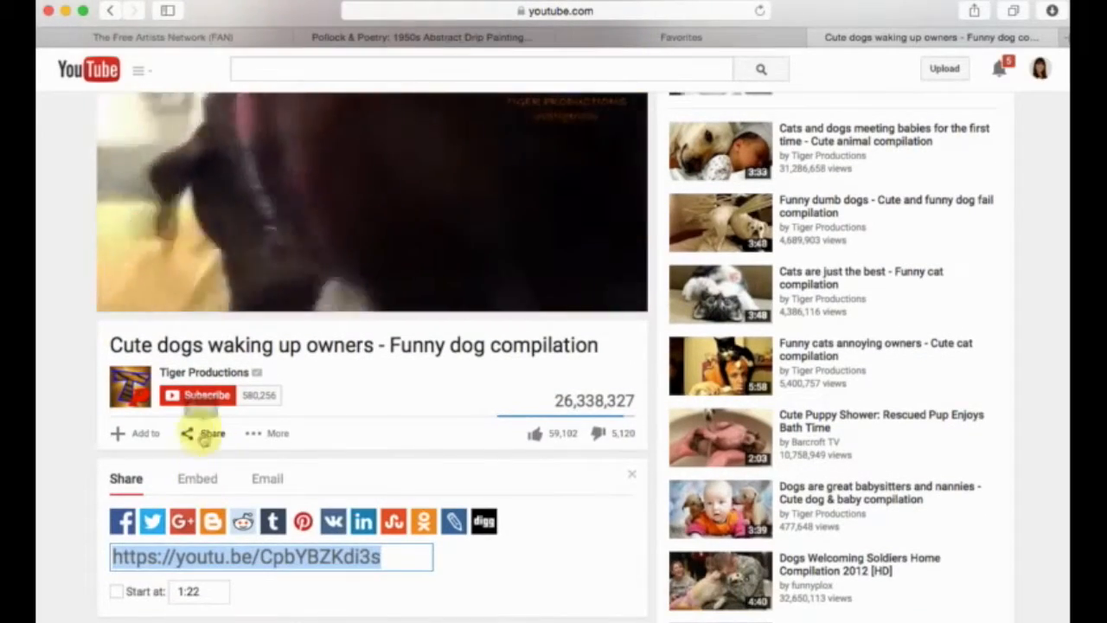
pyautogui.click(198, 478)
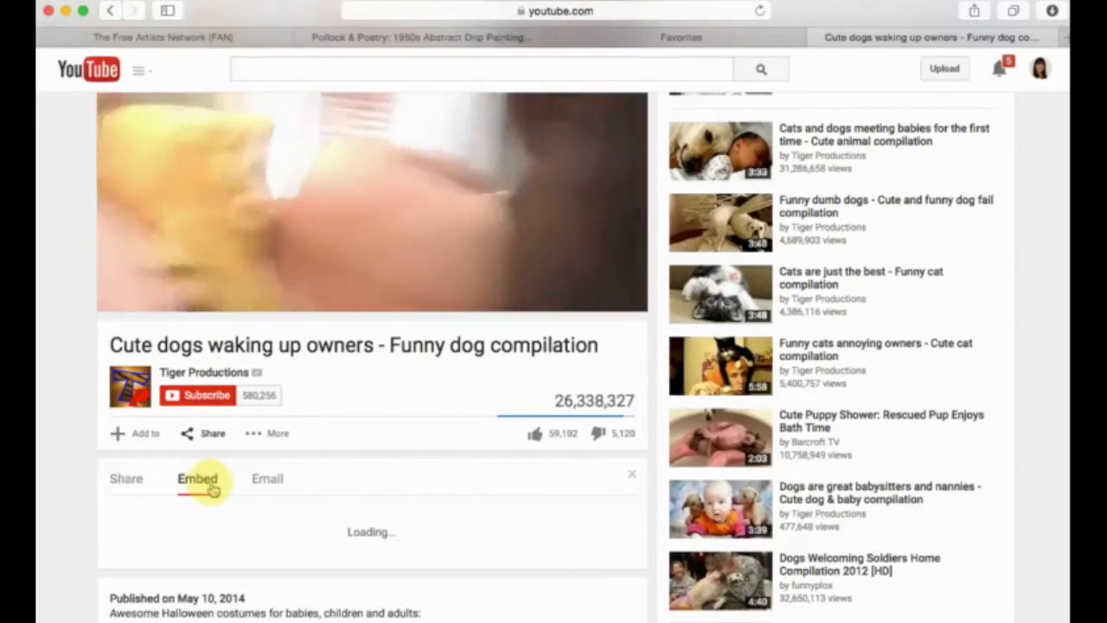
pyautogui.scroll(3, 432, 440)
pyautogui.scroll(-3, 424, 286)
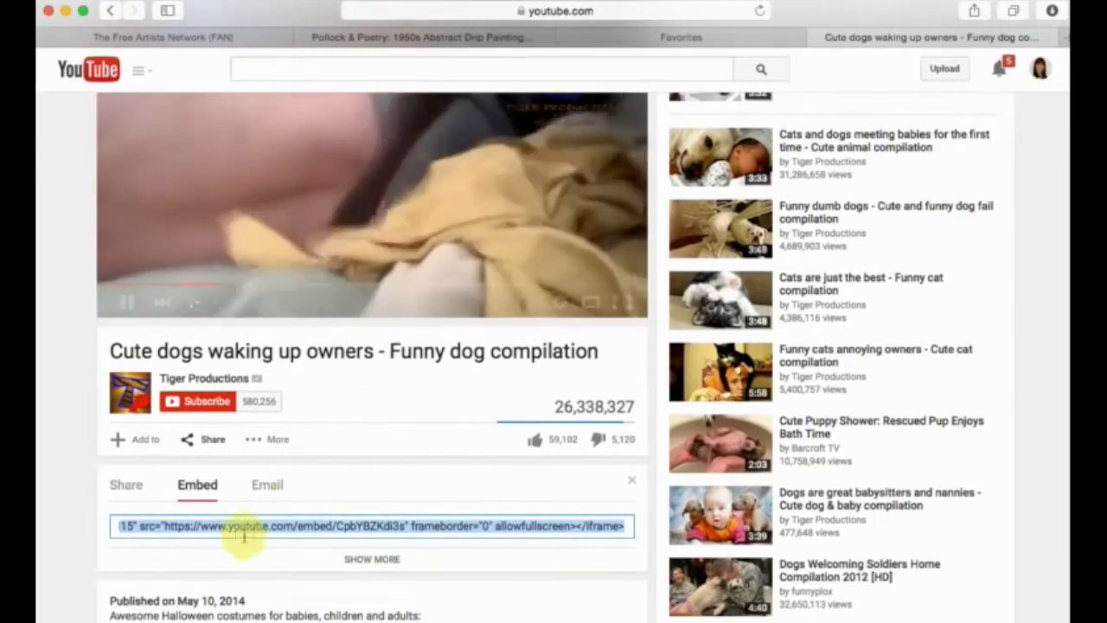
# Copy the complete iframe embed code of the dog compilation video.
pyautogui.click(229, 526)
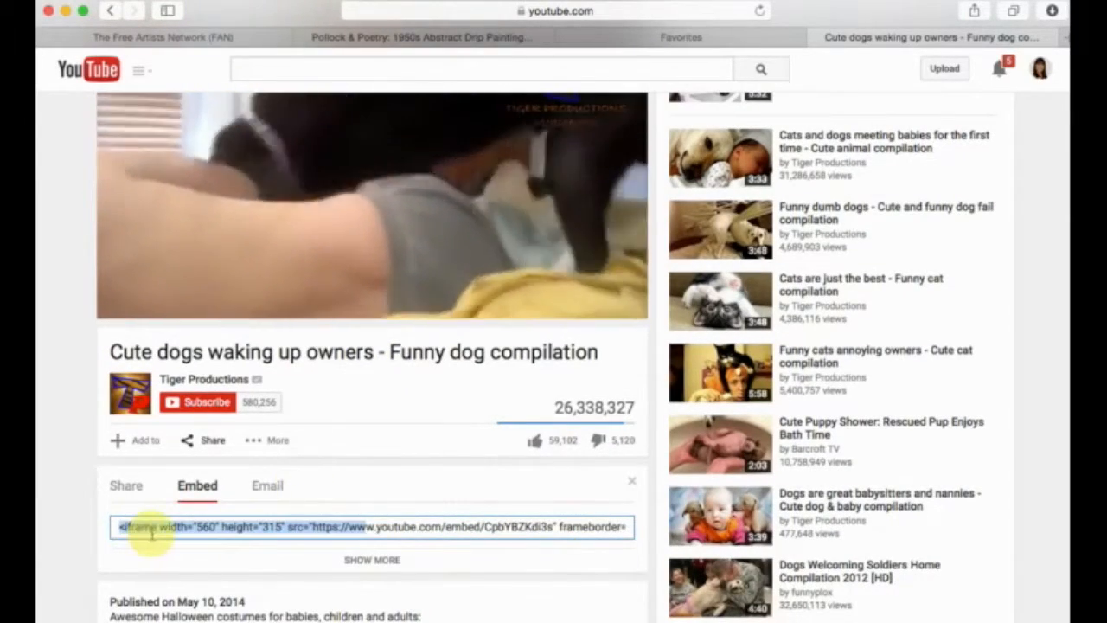
pyautogui.click(120, 527)
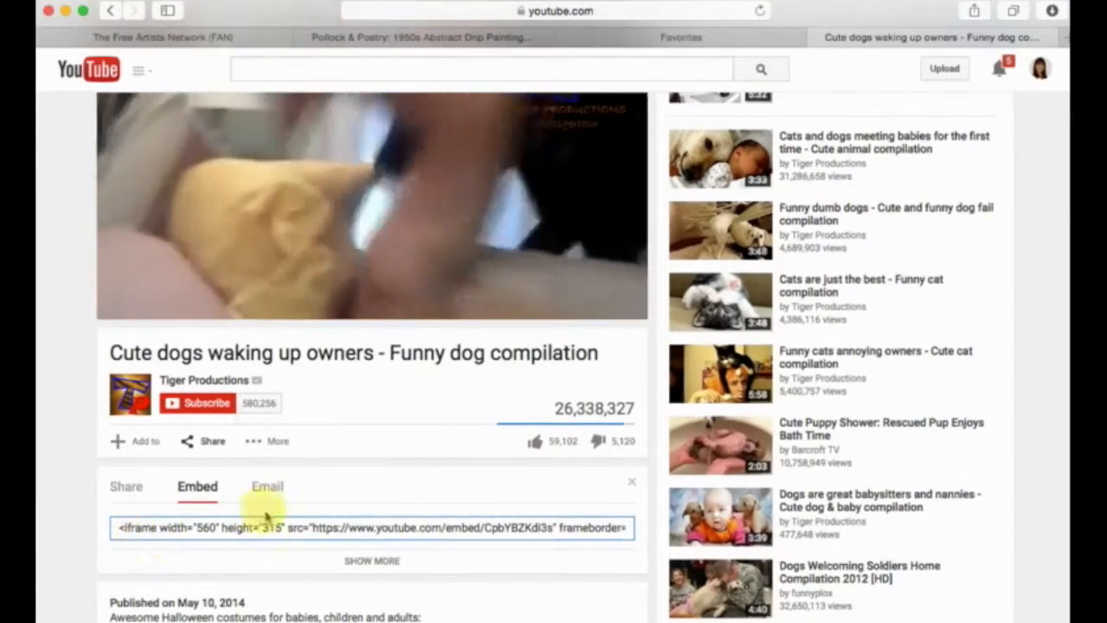
pyautogui.scroll(2, 259, 508)
pyautogui.scroll(-3, 194, 535)
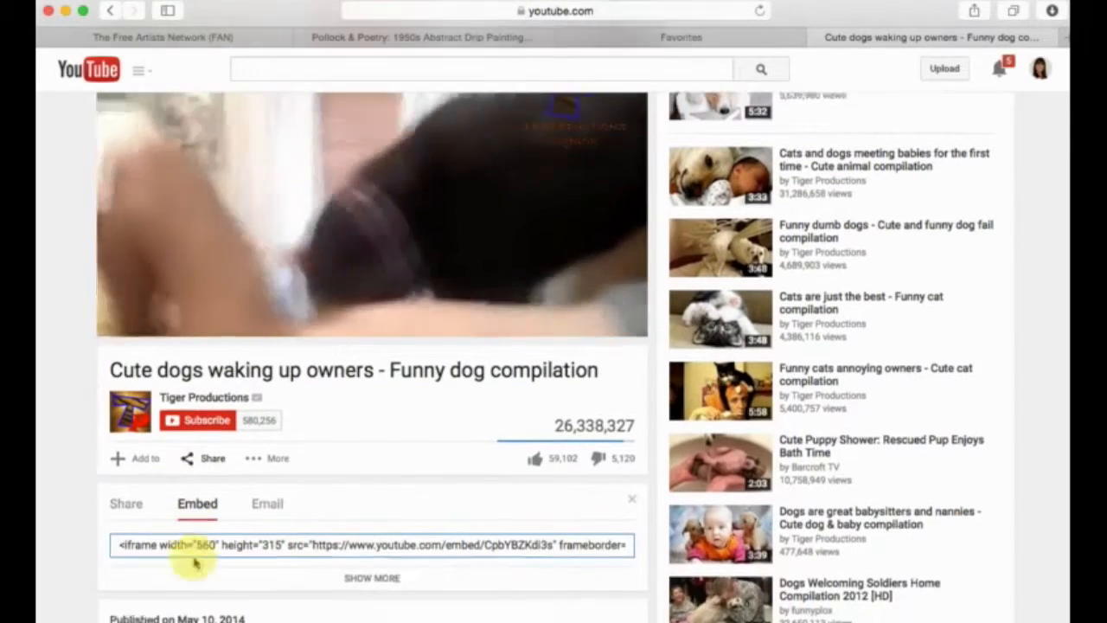
pyautogui.moveTo(121, 516); pyautogui.dragTo(636, 513)
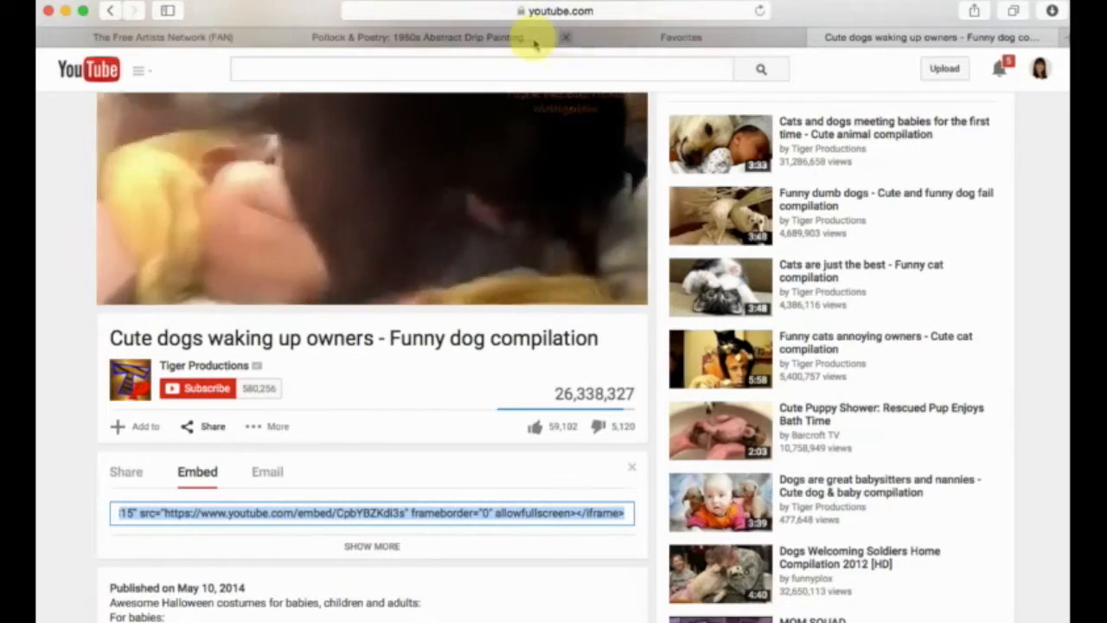
# Return to the lesson plan's media dialog and replace the video's source code with the copied YouTube embed code.
pyautogui.click(163, 37)
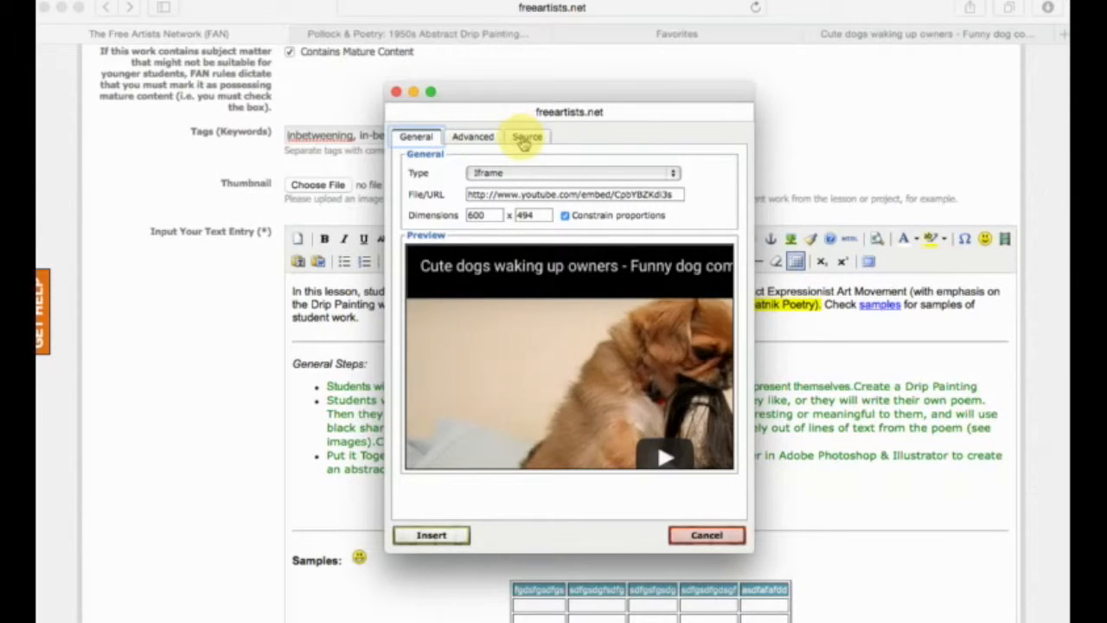
pyautogui.click(524, 139)
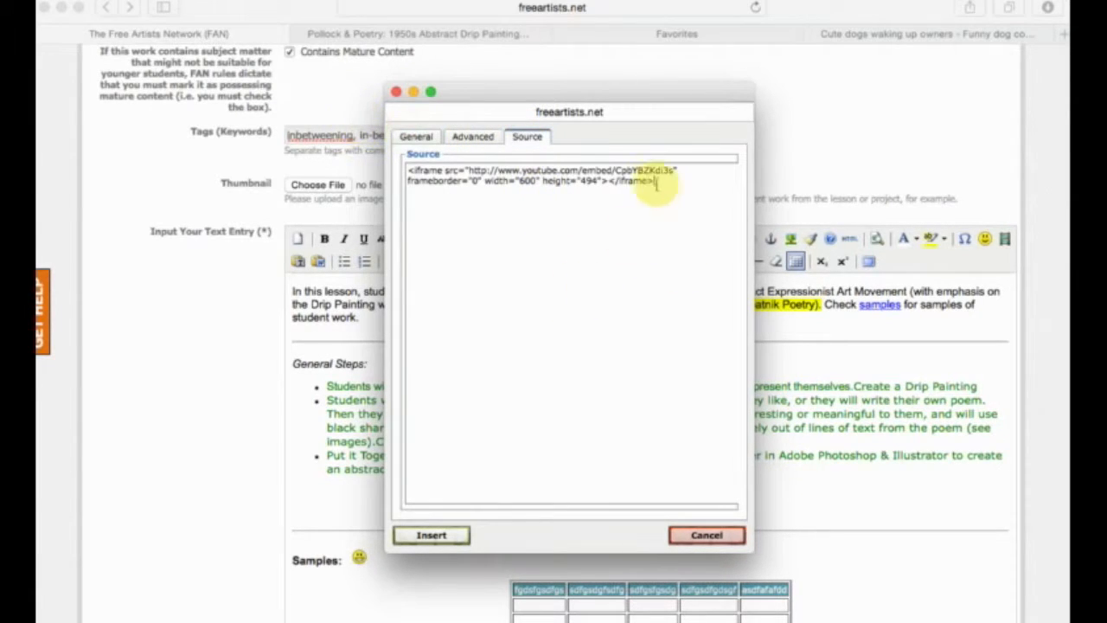
pyautogui.moveTo(656, 183); pyautogui.dragTo(408, 132)
pyautogui.write('<iframe width="560" height="315" src="https://www.youtube.com/embed/CpbYBZKdl3s" frameborder="0" allowfullscreen></iframe>')
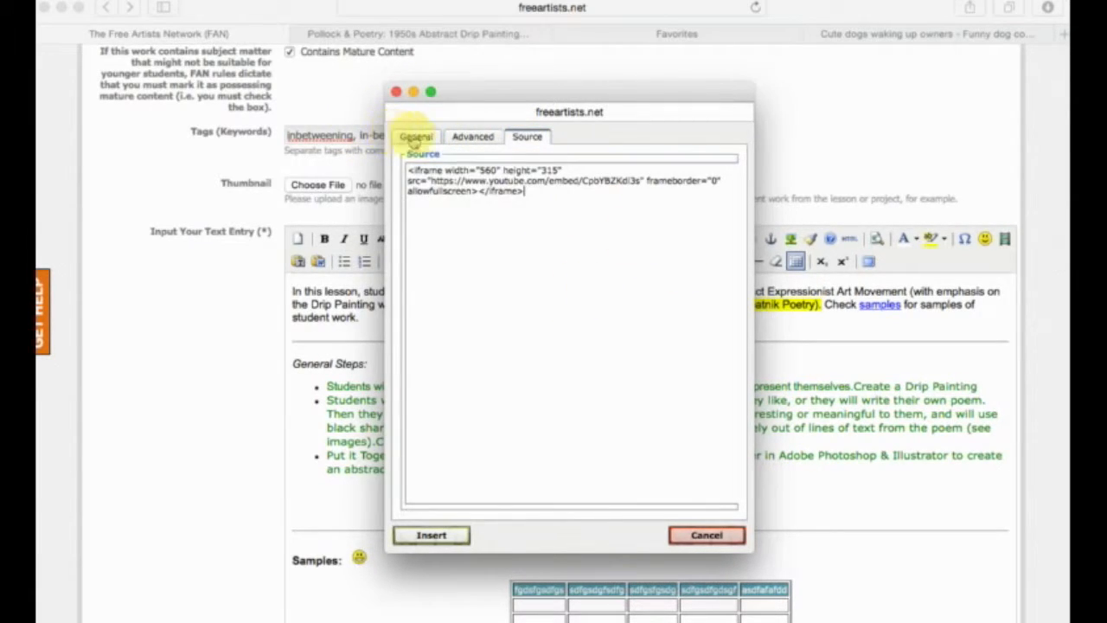
pyautogui.moveTo(529, 194); pyautogui.dragTo(387, 143)
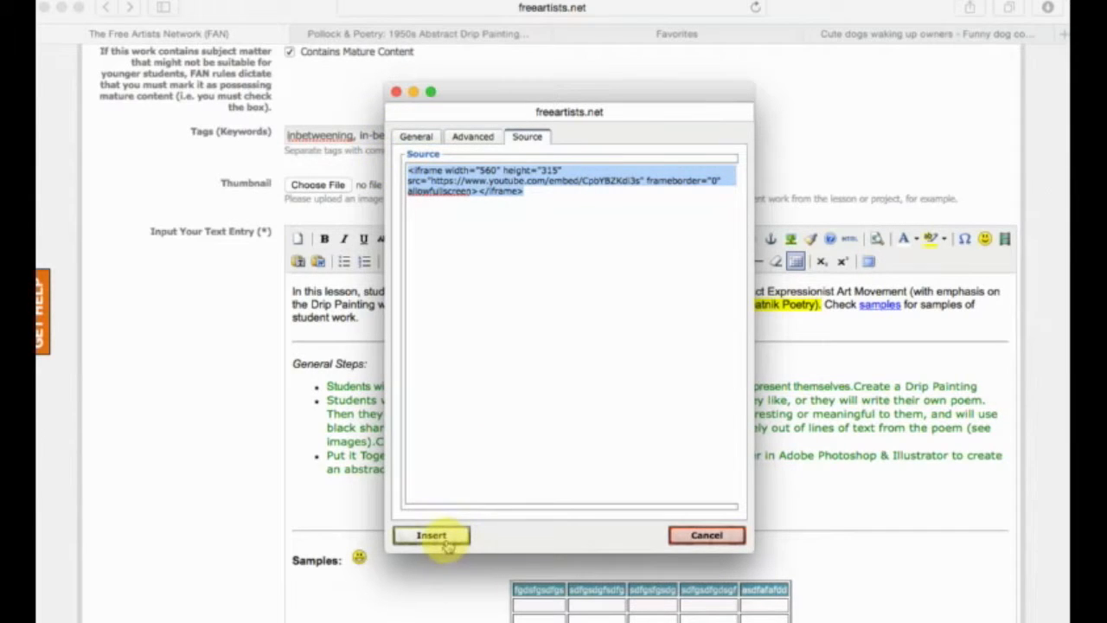
# Keep Iframe as the media type in the general settings and insert the video into the text entry.
pyautogui.click(415, 136)
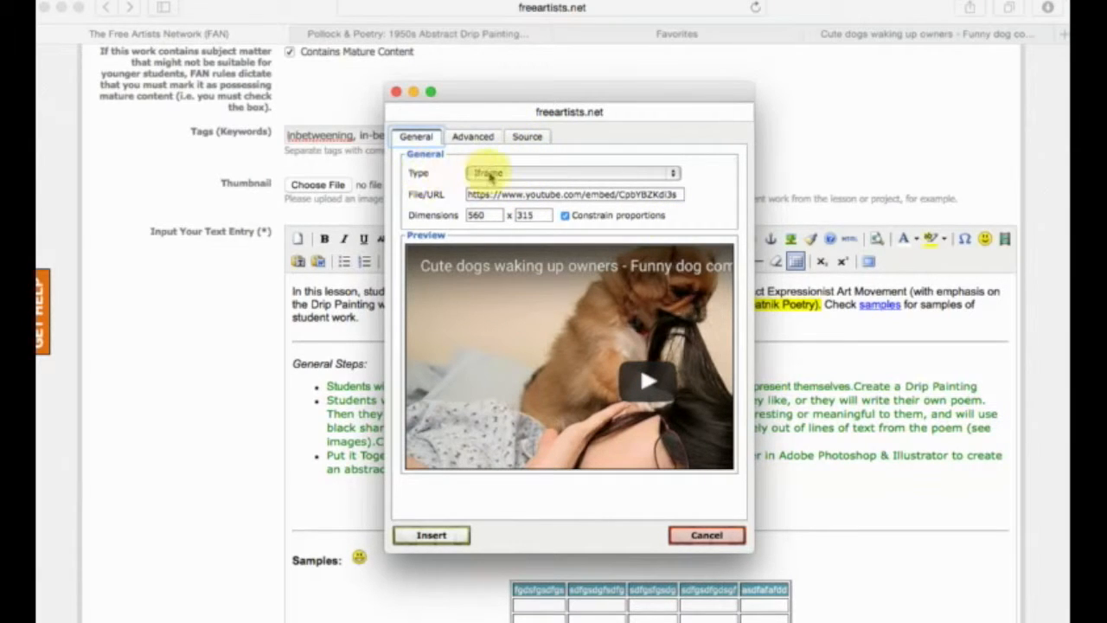
pyautogui.click(490, 175)
pyautogui.click(491, 176)
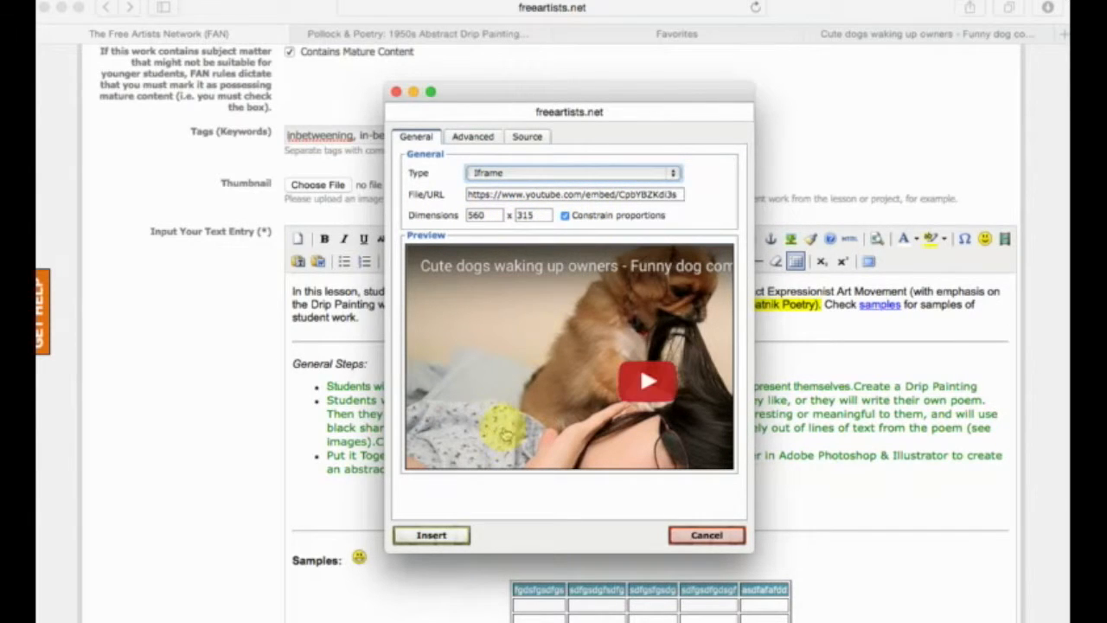
pyautogui.click(456, 540)
# Center the embedded video in the text entry and left-align the empty line beneath it.
pyautogui.scroll(-5, 640, 477)
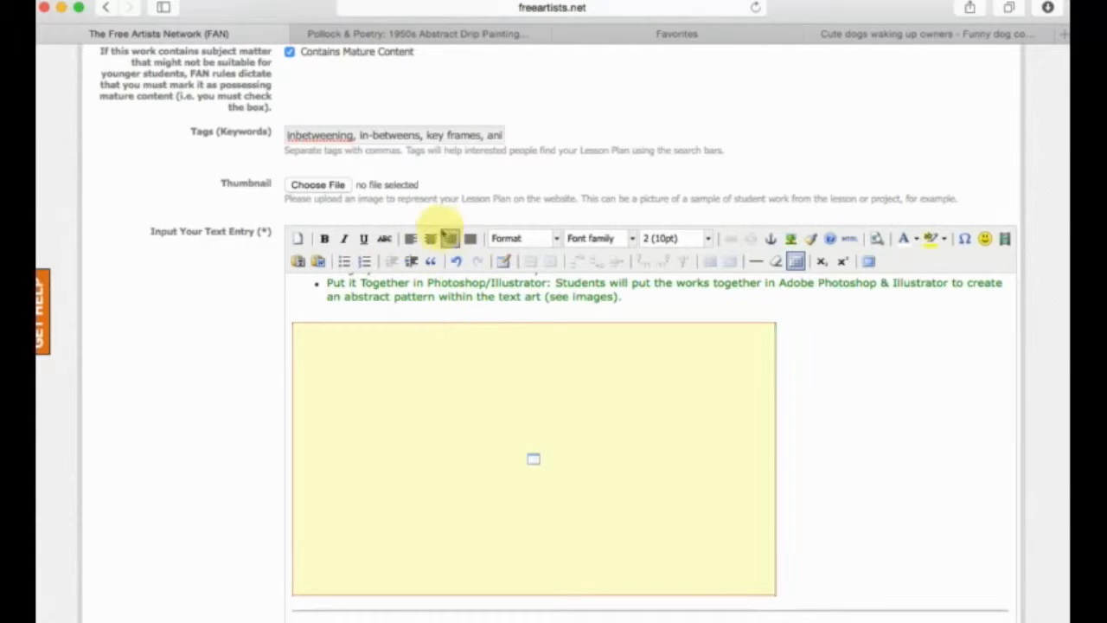
pyautogui.click(430, 240)
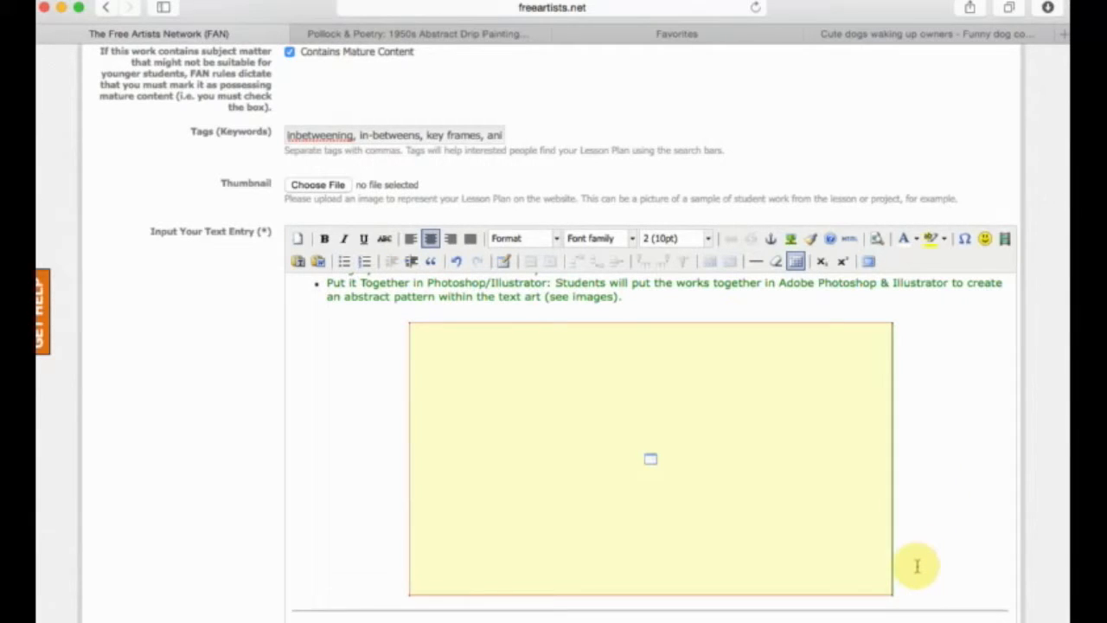
pyautogui.scroll(1, 916, 566)
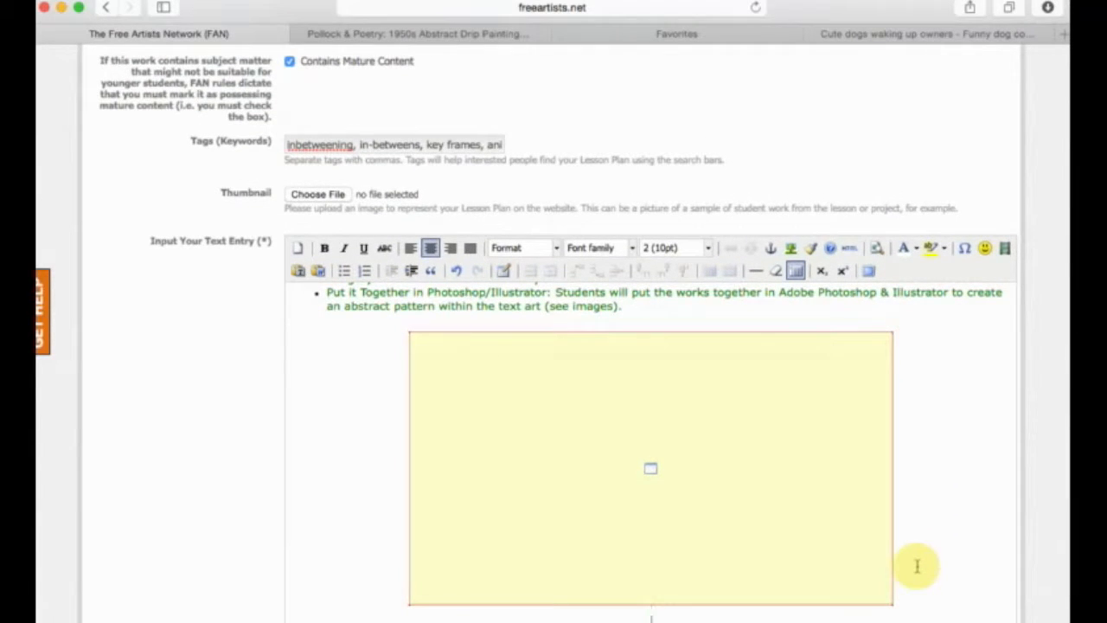
pyautogui.click(410, 250)
pyautogui.scroll(-3, 433, 317)
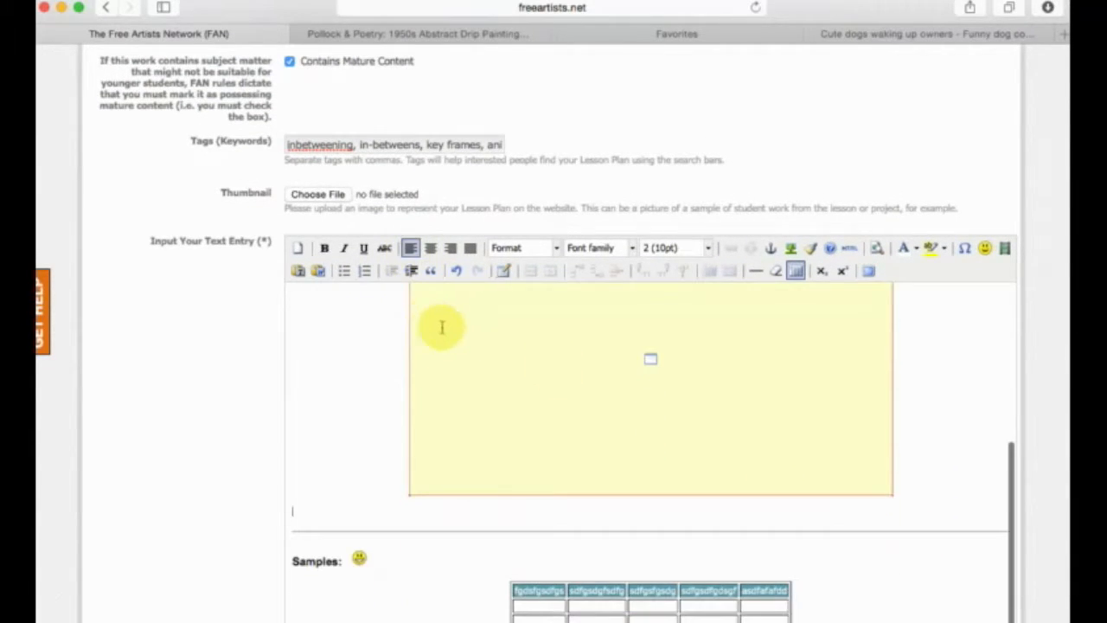
pyautogui.press('Return')
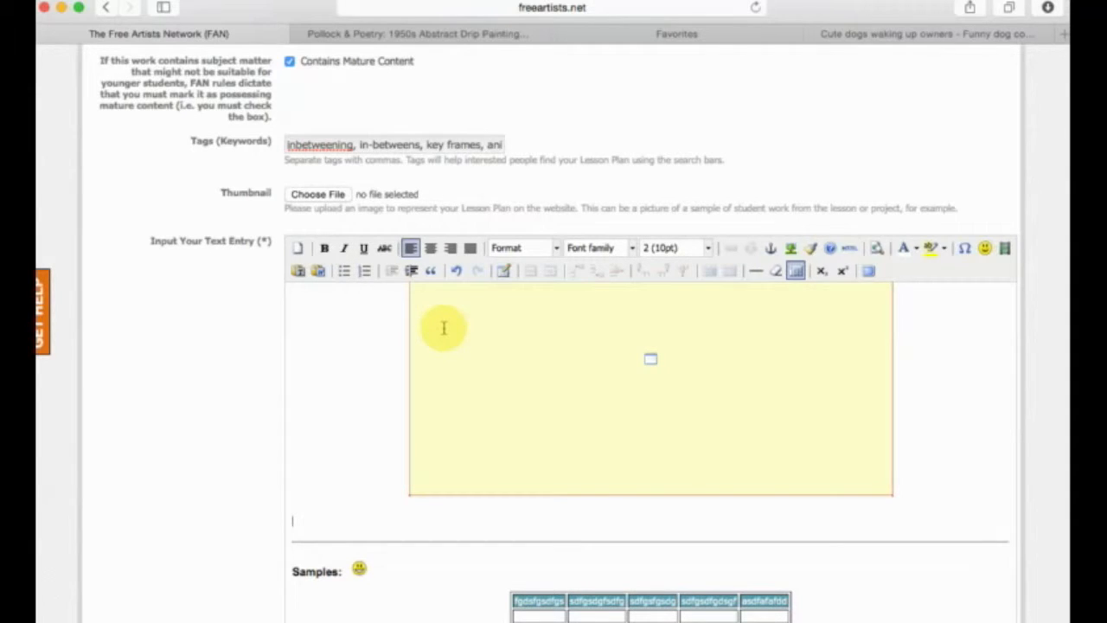
pyautogui.press('BackSpace')
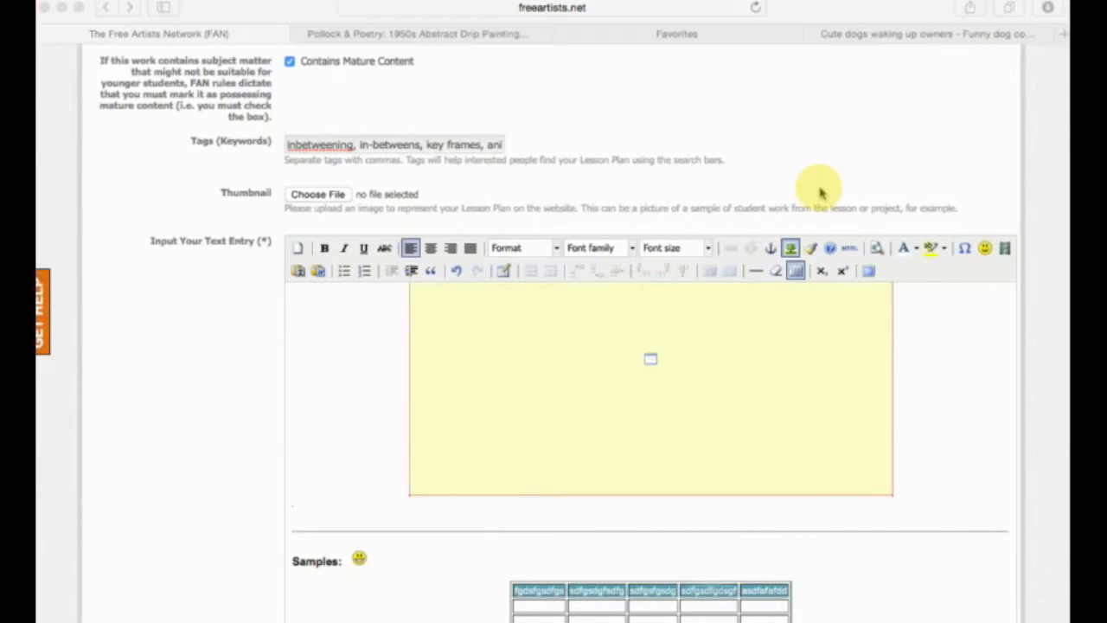
# Examine the upload option for inserting an image into the text entry, and cancel the image dialog.
pyautogui.moveTo(734, 455); pyautogui.dragTo(650, 232)
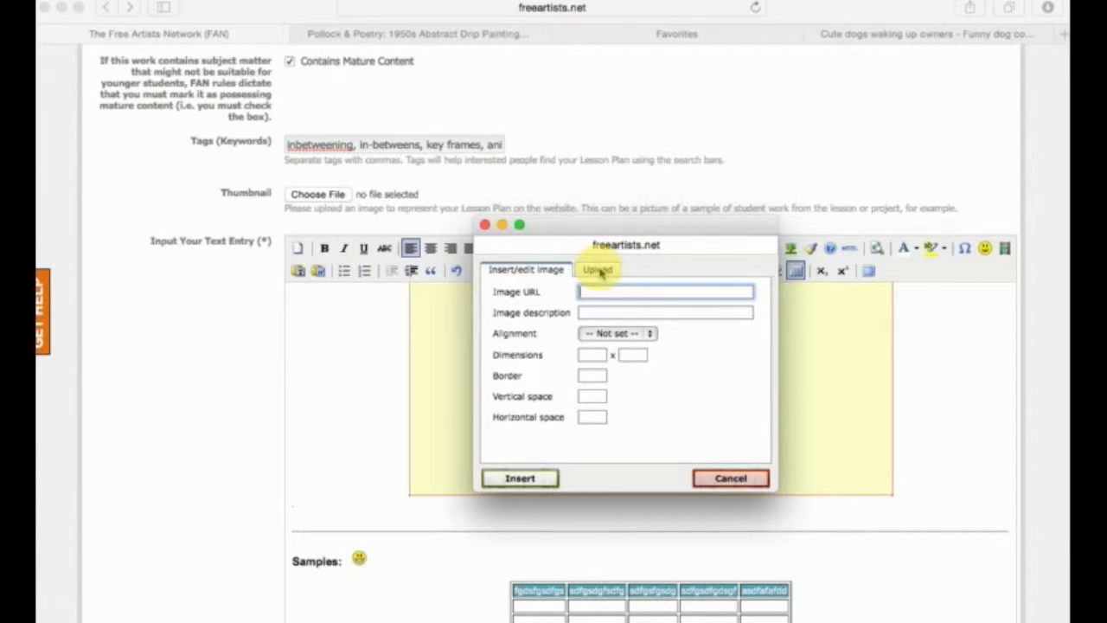
pyautogui.click(598, 270)
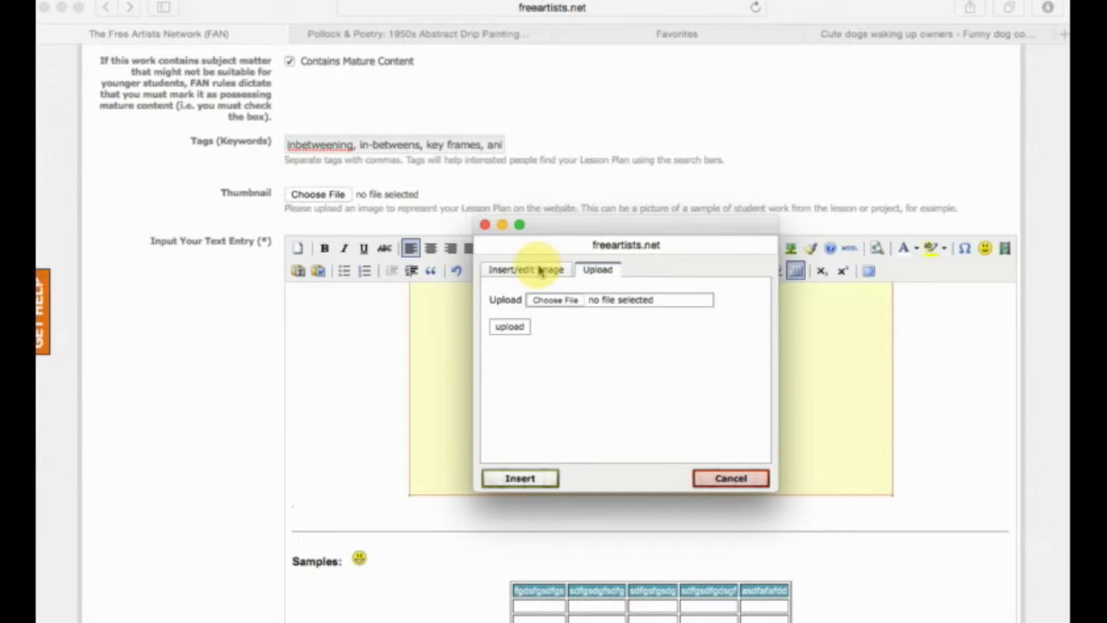
pyautogui.click(724, 477)
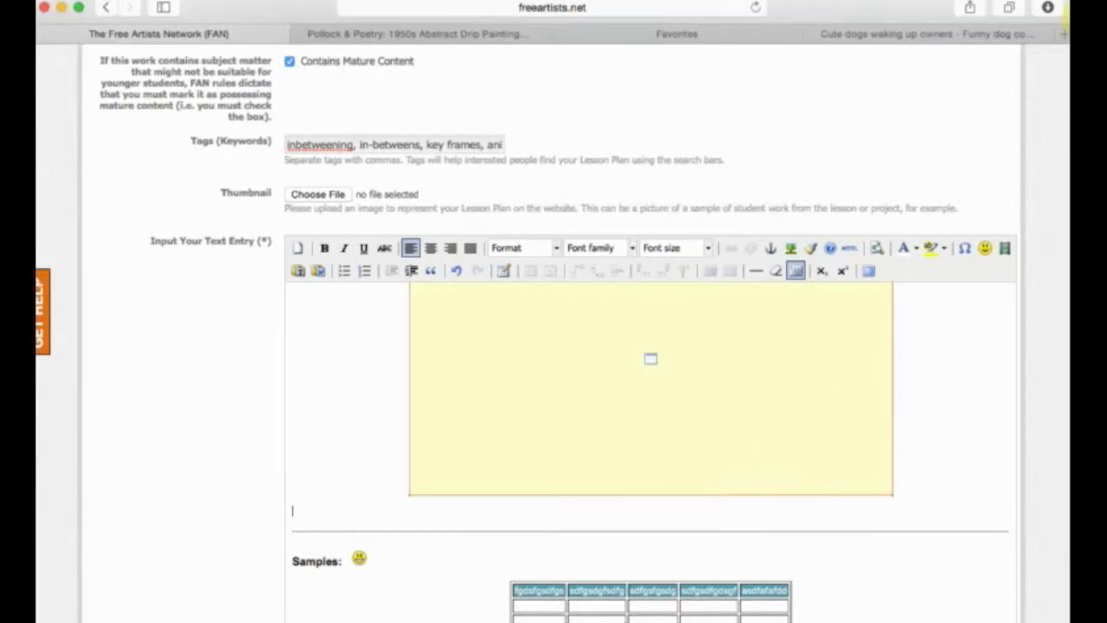
# Open Google in a new browser tab and show the image results for "cat pic".
pyautogui.press('super+t')
pyautogui.click(455, 7)
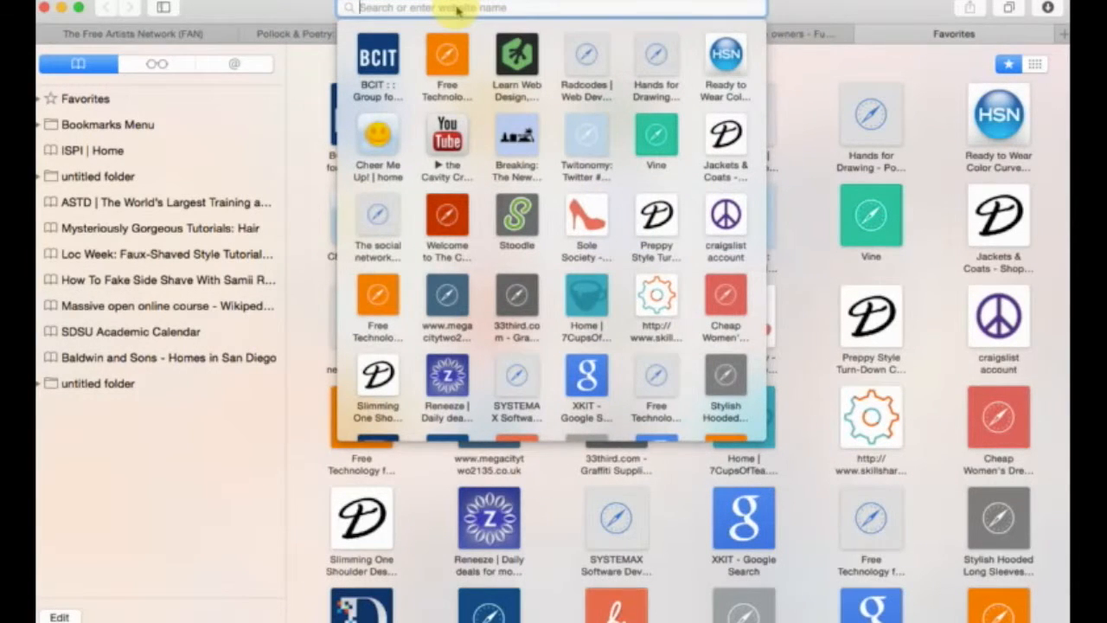
pyautogui.write('google')
pyautogui.press('Return')
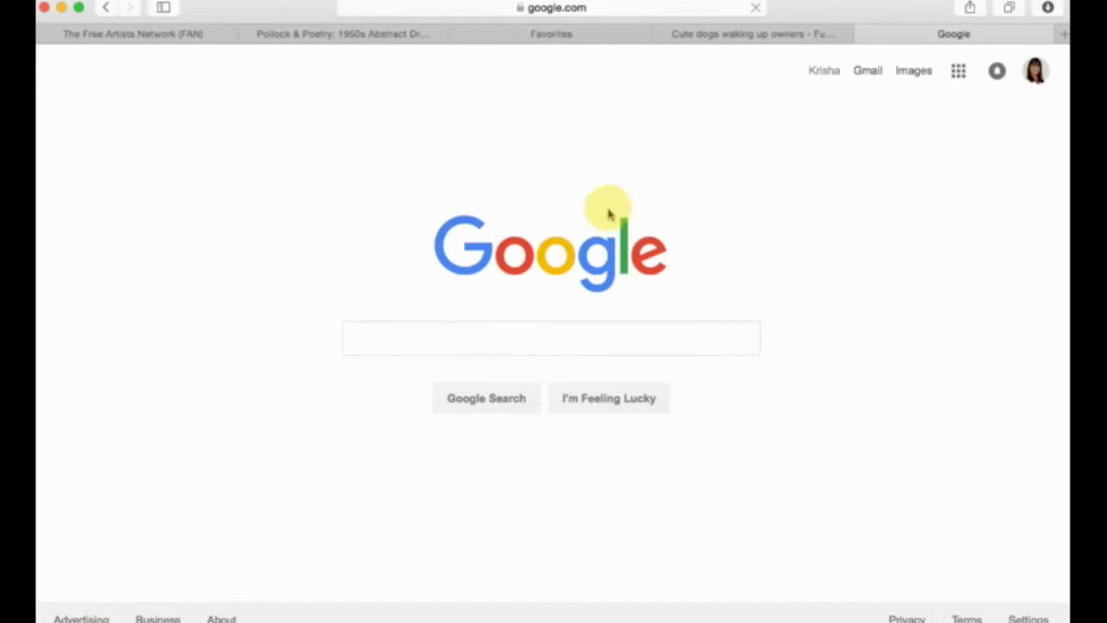
pyautogui.click(486, 337)
pyautogui.write('cat pi')
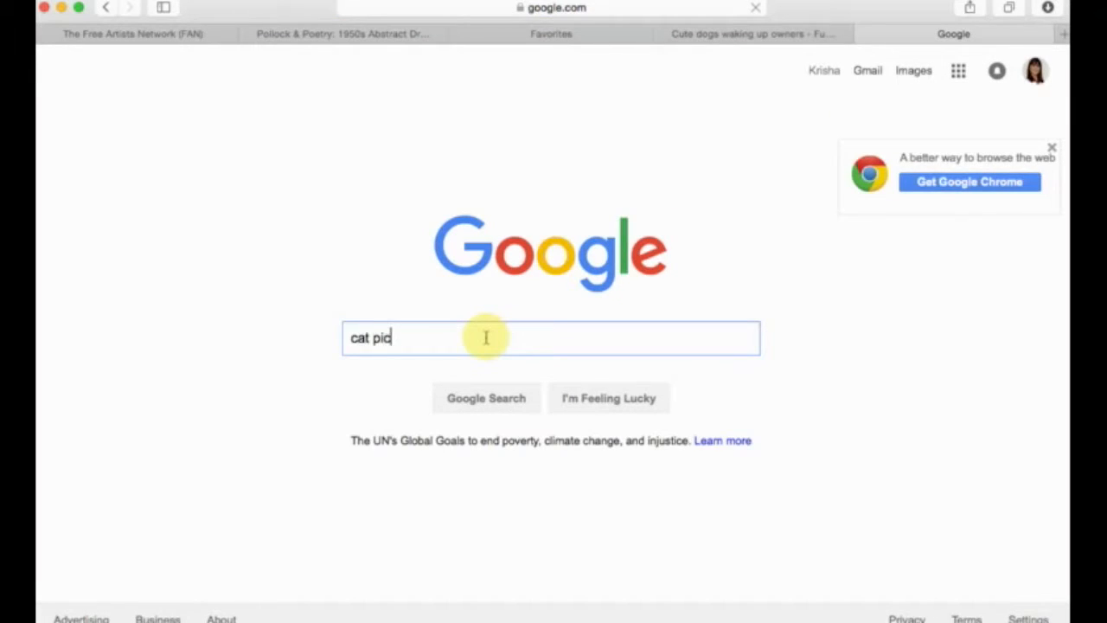
pyautogui.write('c')
pyautogui.press('Return')
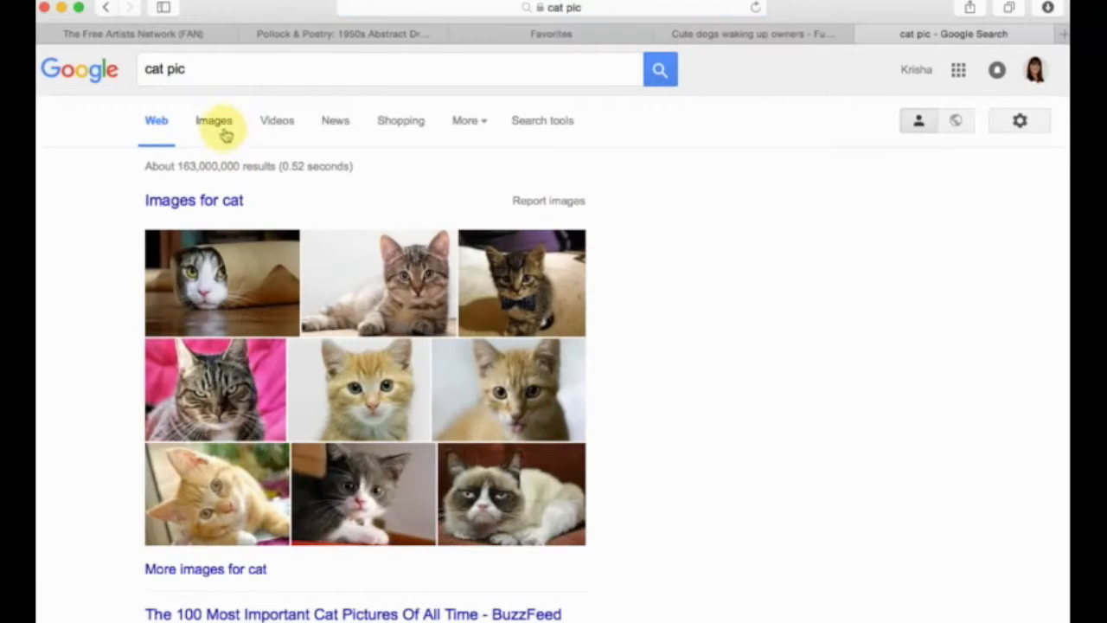
pyautogui.click(214, 126)
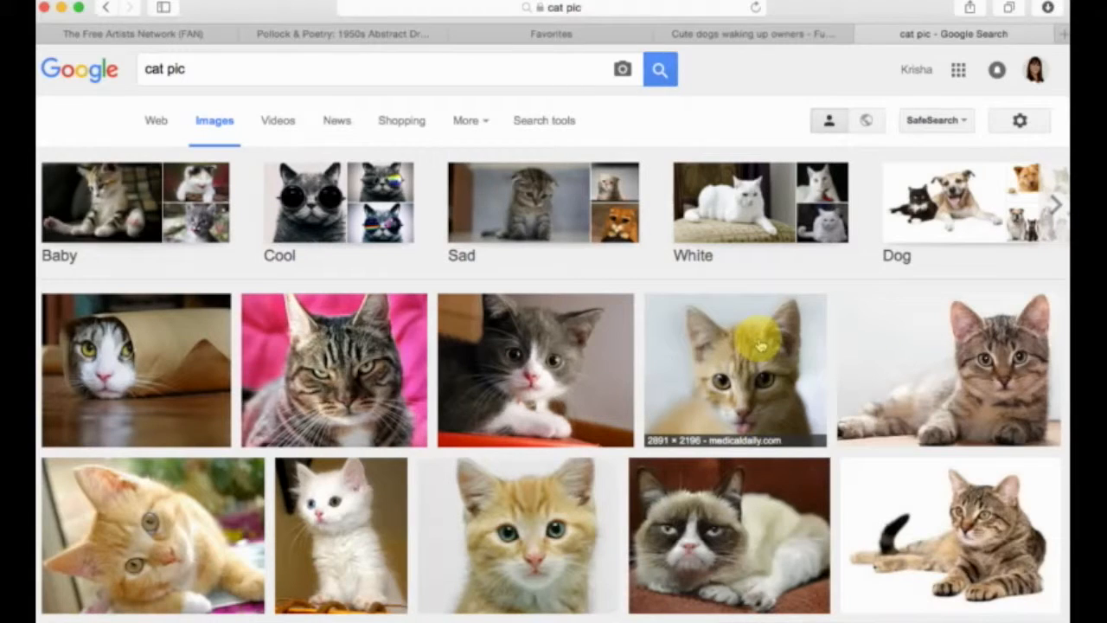
# Open the vetprofessionals.com picture of the lying tabby cat on white as a standalone image.
pyautogui.click(958, 524)
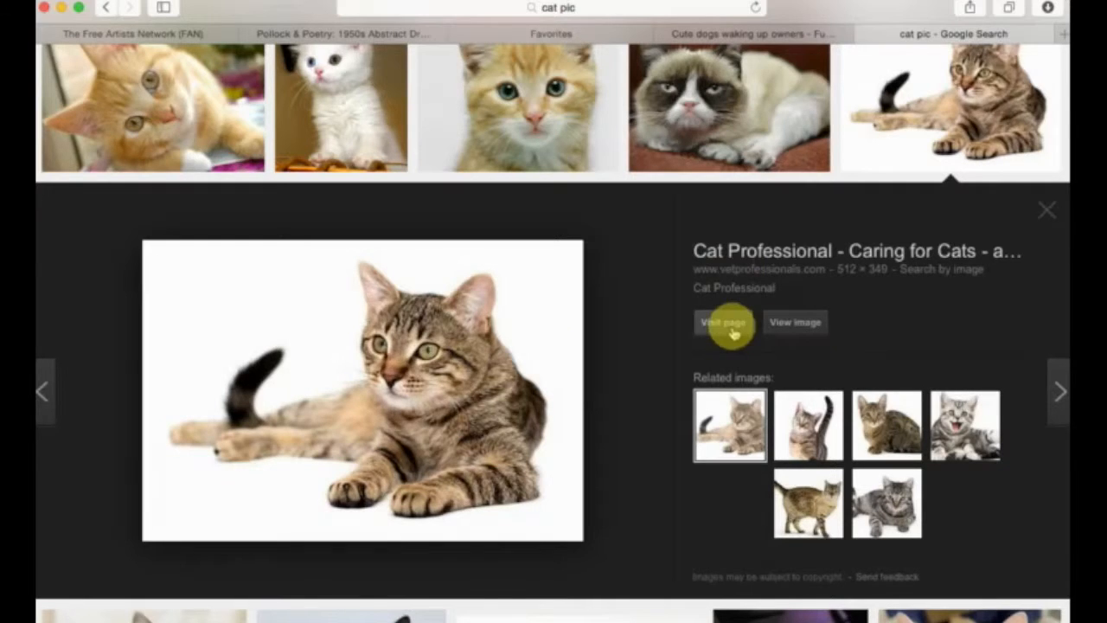
pyautogui.scroll(2, 734, 325)
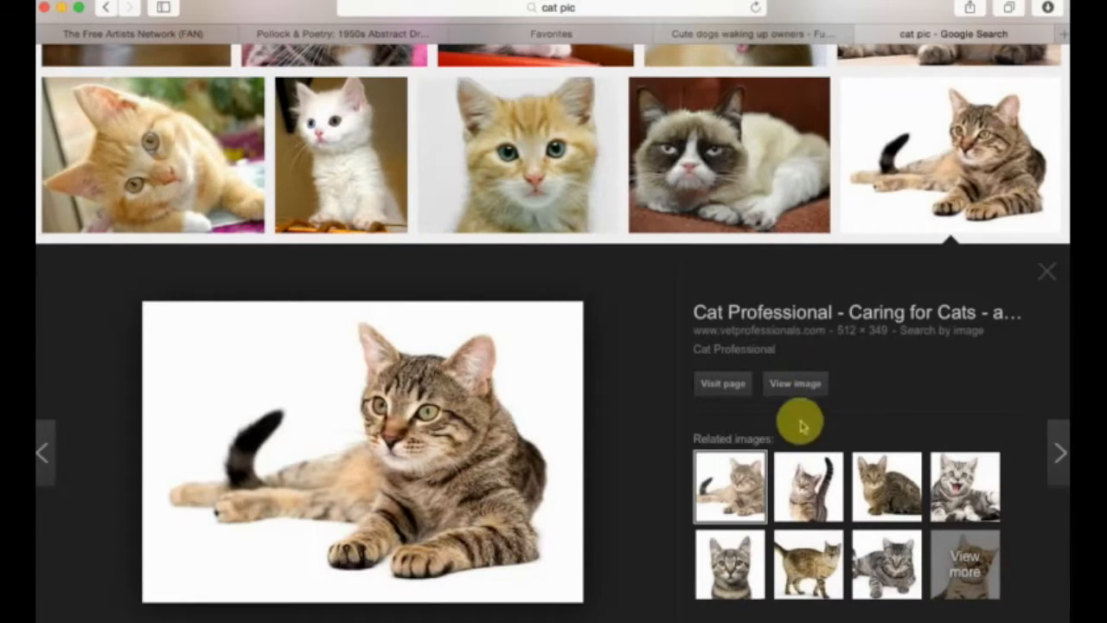
pyautogui.click(793, 387)
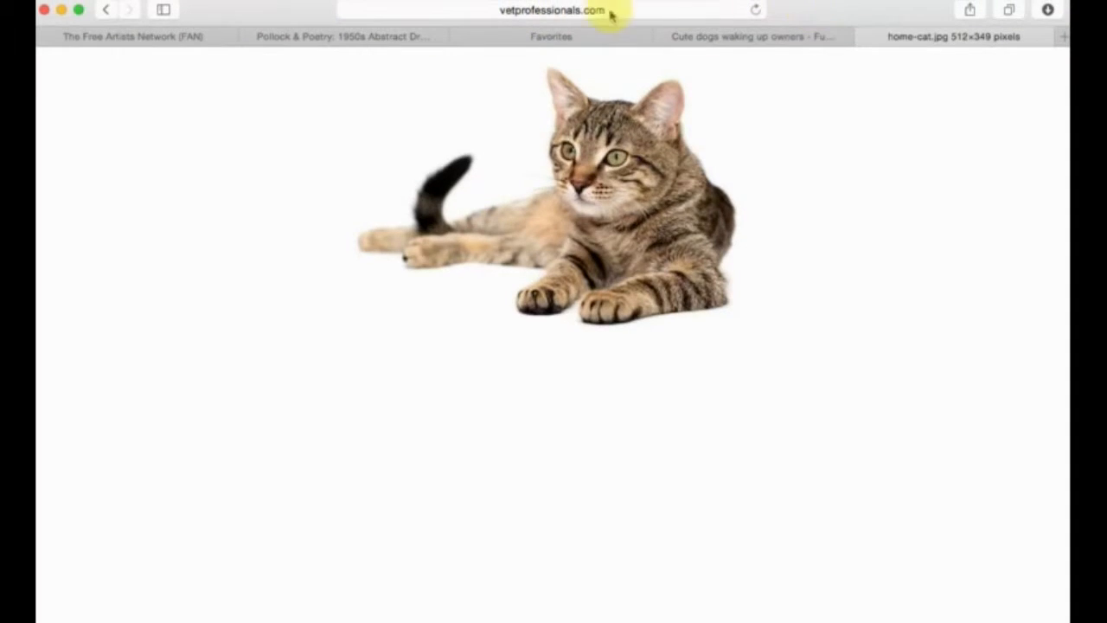
# Copy the full web address of the home-cat.jpg image.
pyautogui.click(571, 9)
pyautogui.click(560, 14)
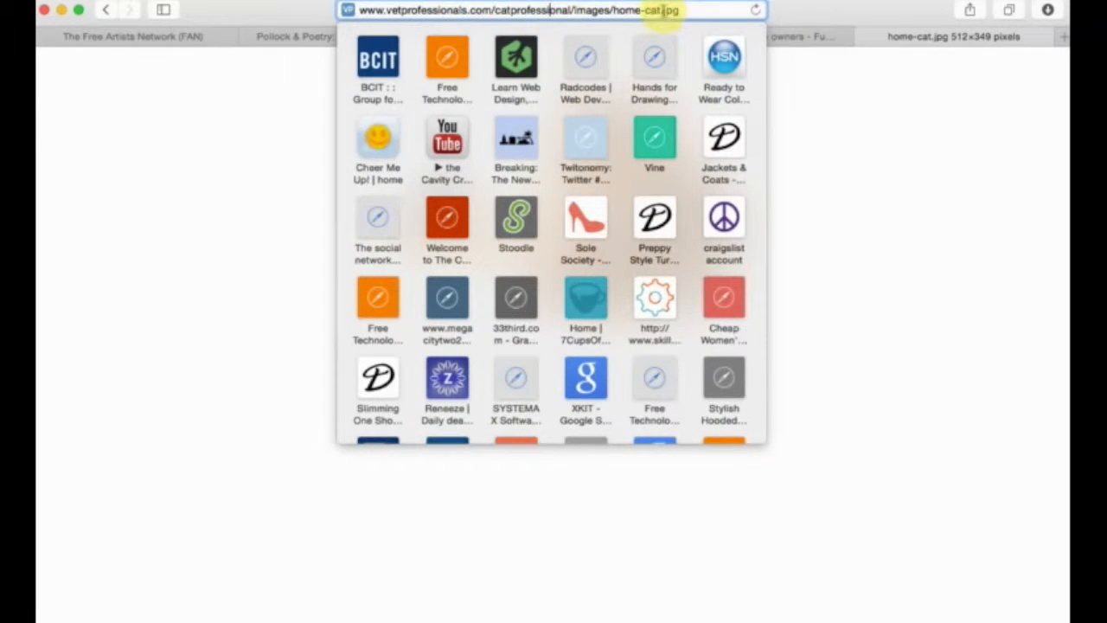
pyautogui.moveTo(682, 11); pyautogui.dragTo(274, 14)
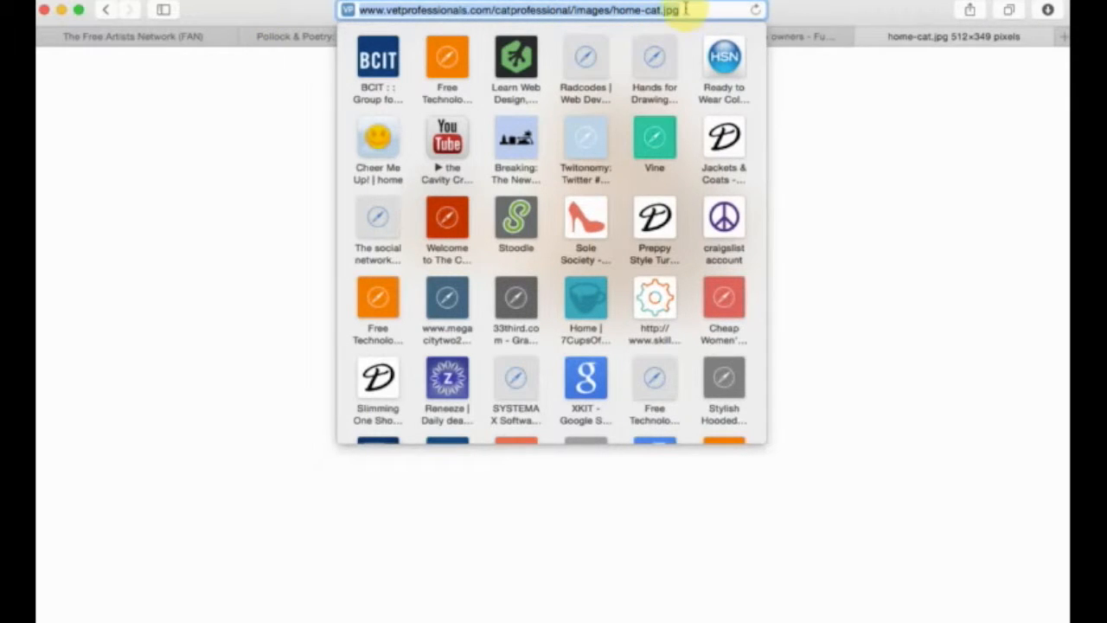
pyautogui.moveTo(689, 9); pyautogui.dragTo(278, 2)
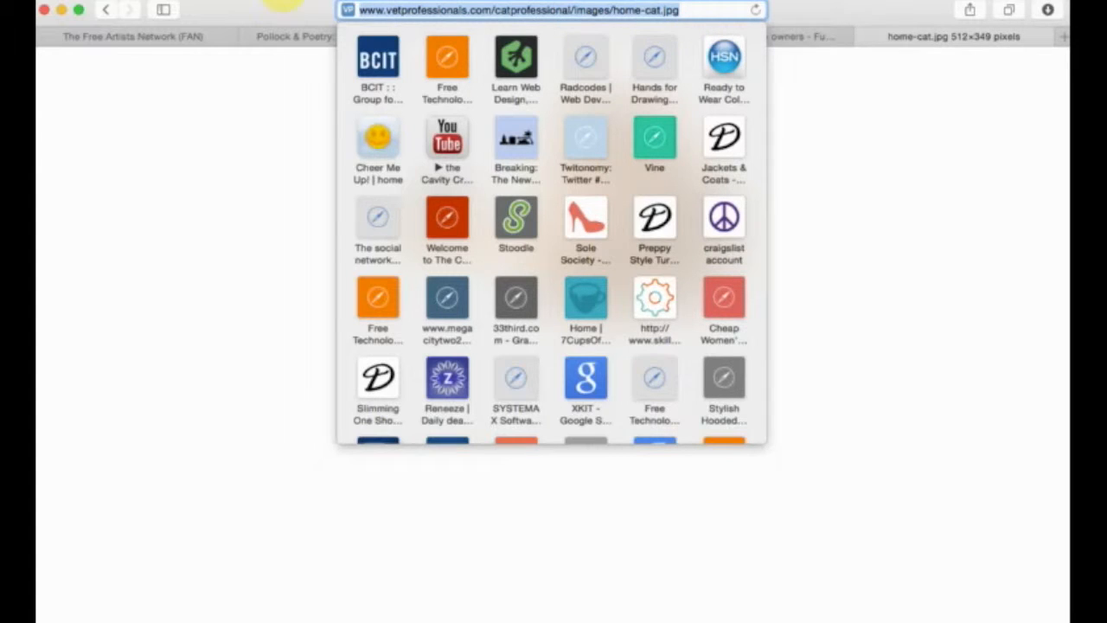
pyautogui.click(697, 10)
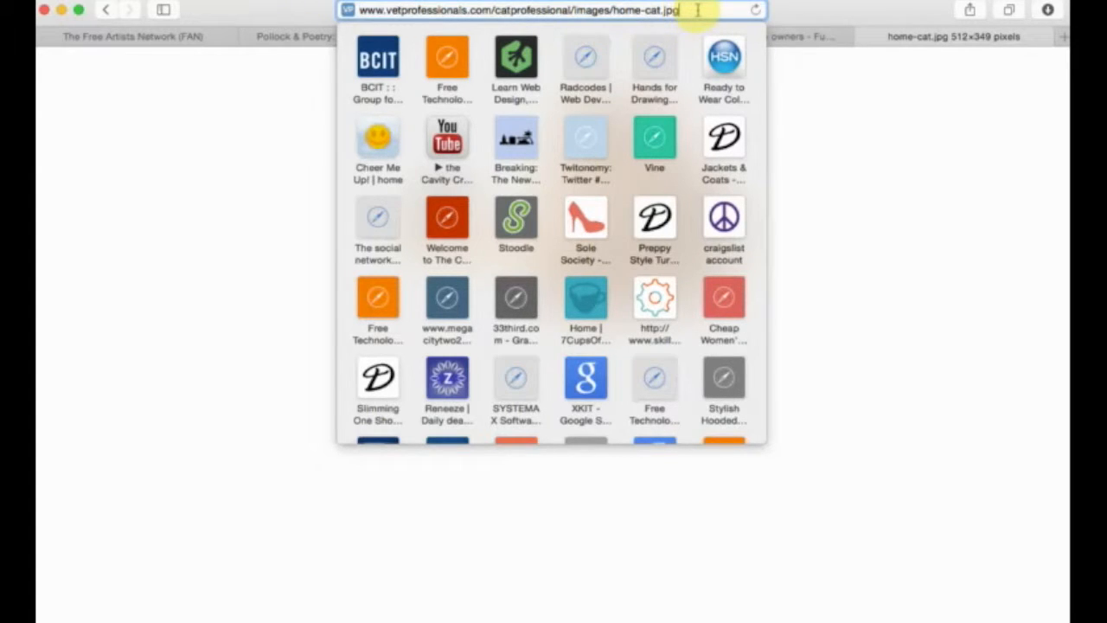
pyautogui.moveTo(697, 9); pyautogui.dragTo(249, 1)
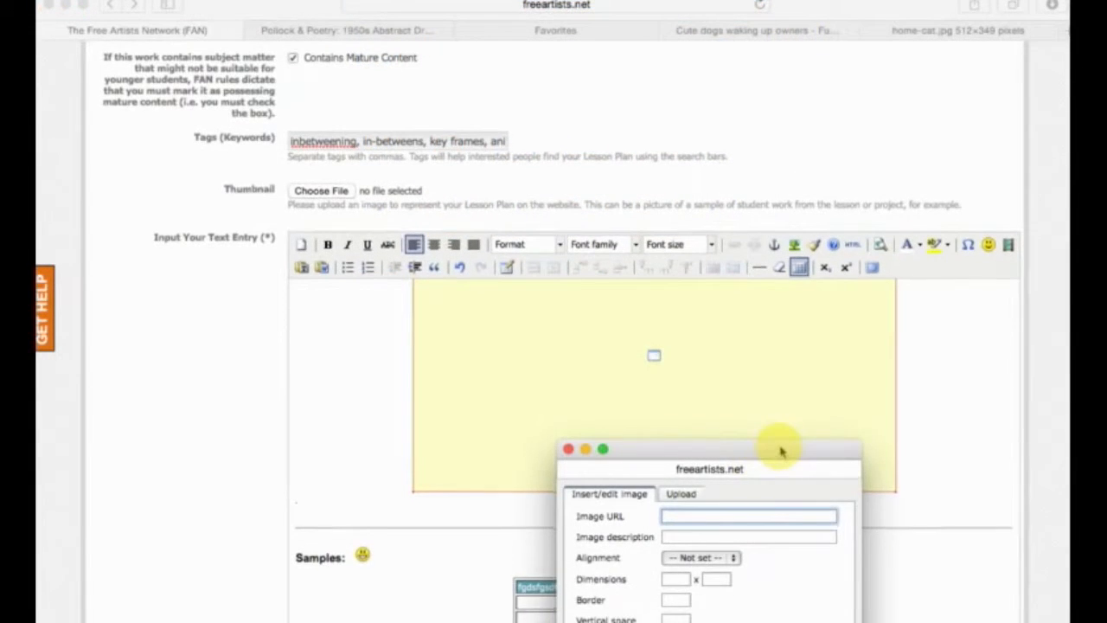
# Paste the copied home-cat.jpg address as the image URL in the lesson plan's image dialog.
pyautogui.moveTo(781, 451); pyautogui.dragTo(680, 230)
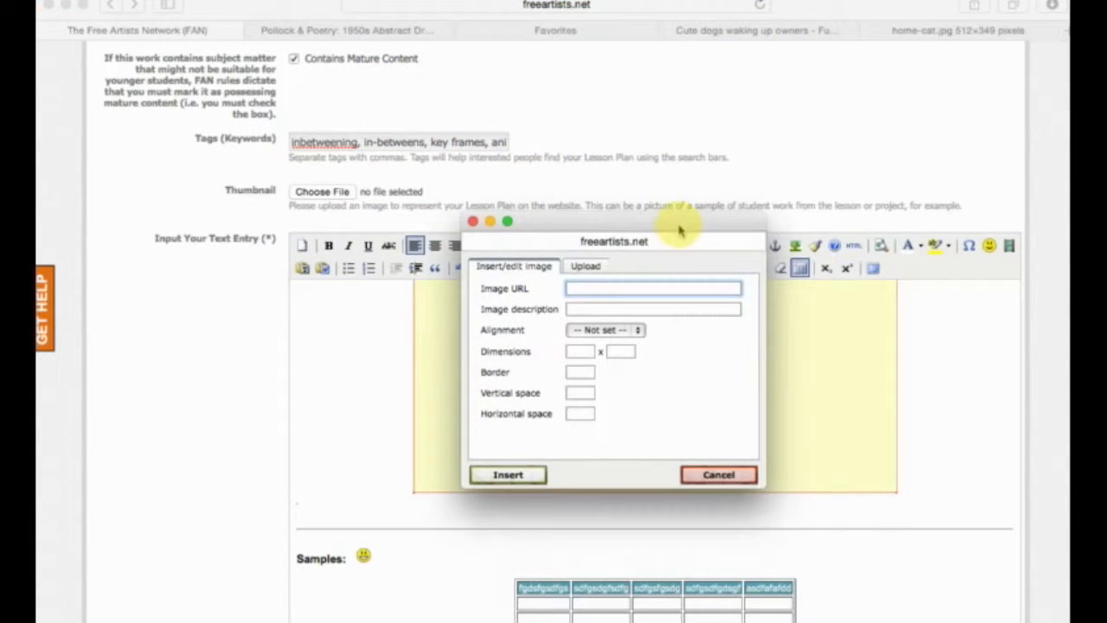
pyautogui.click(604, 288)
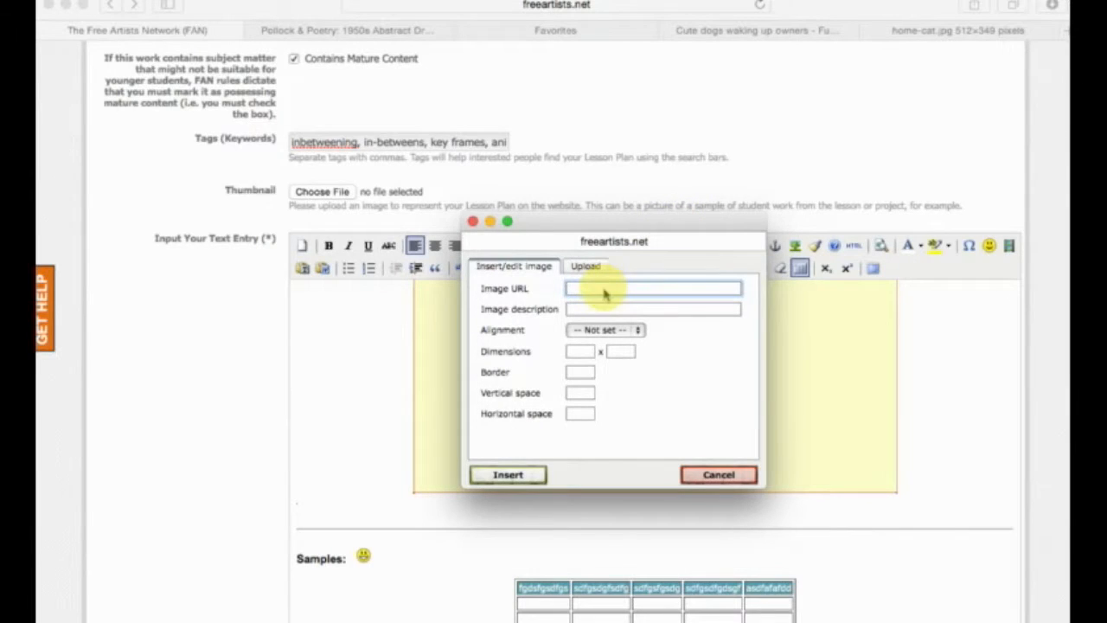
pyautogui.press('super+v')
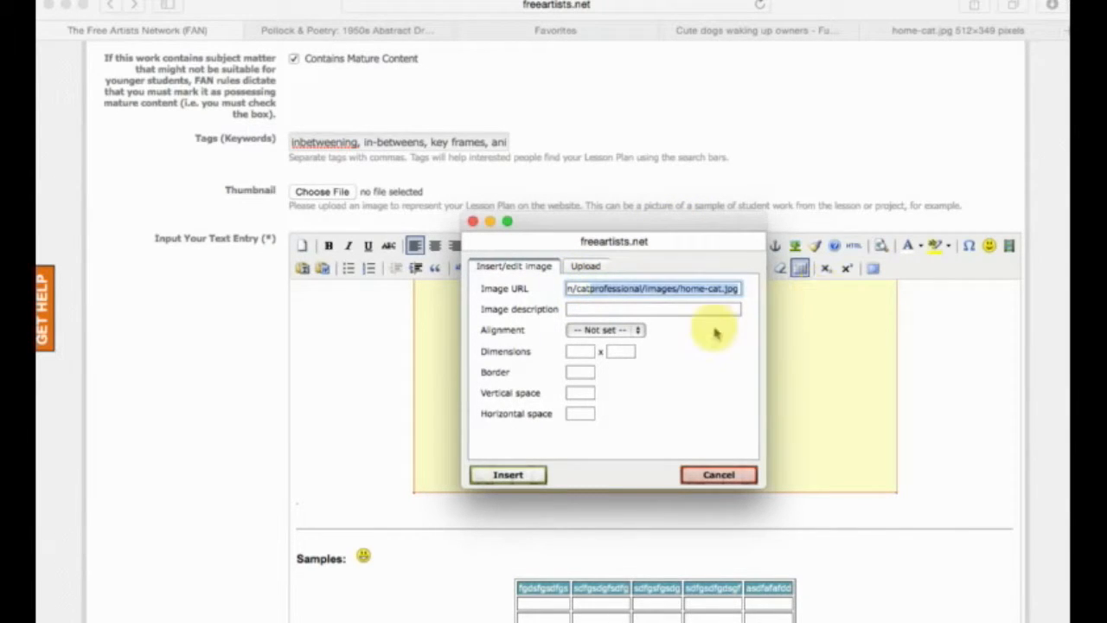
# Set the linked cat image's dimensions to 600 x 400 and insert it into the lesson plan's text entry.
pyautogui.click(715, 333)
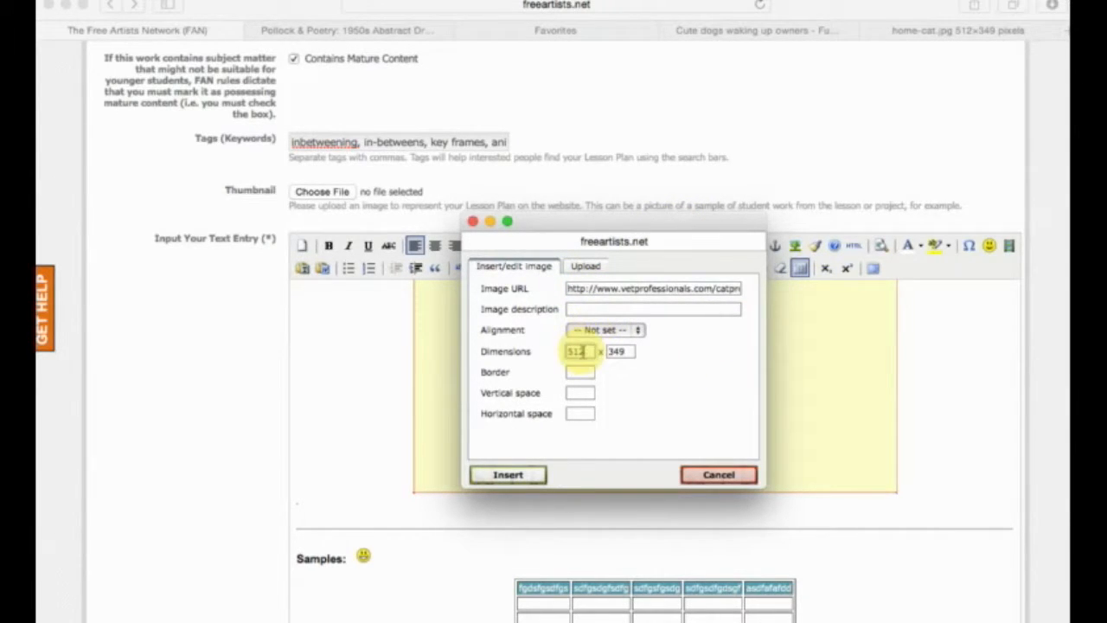
pyautogui.moveTo(590, 351); pyautogui.dragTo(558, 351)
pyautogui.write('600')
pyautogui.moveTo(637, 353); pyautogui.dragTo(605, 351)
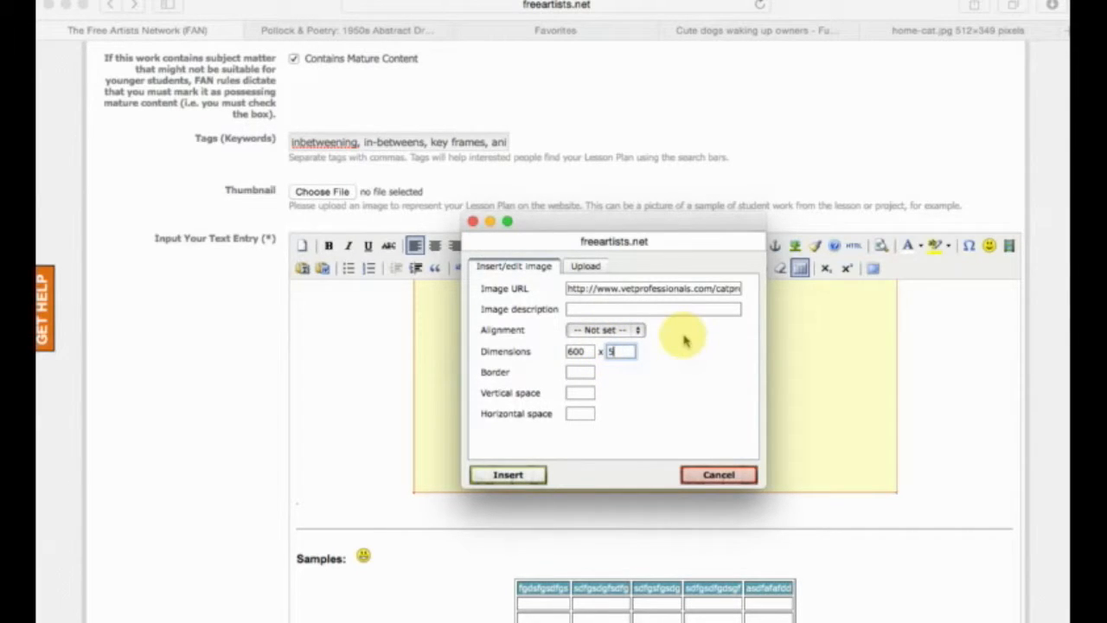
pyautogui.write('409')
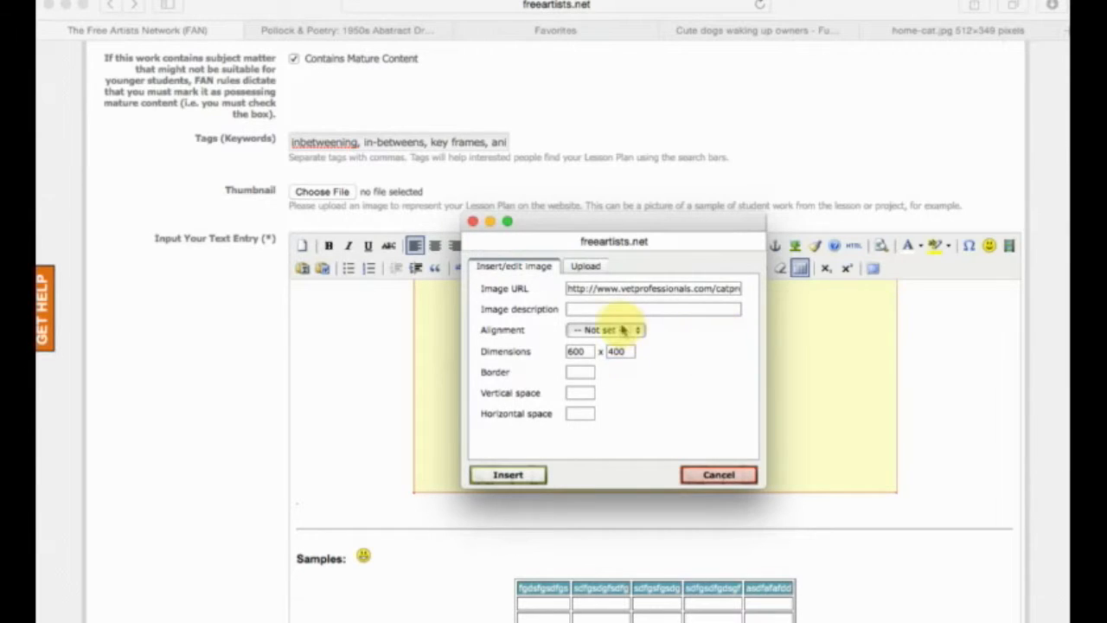
pyautogui.click(620, 329)
pyautogui.click(683, 341)
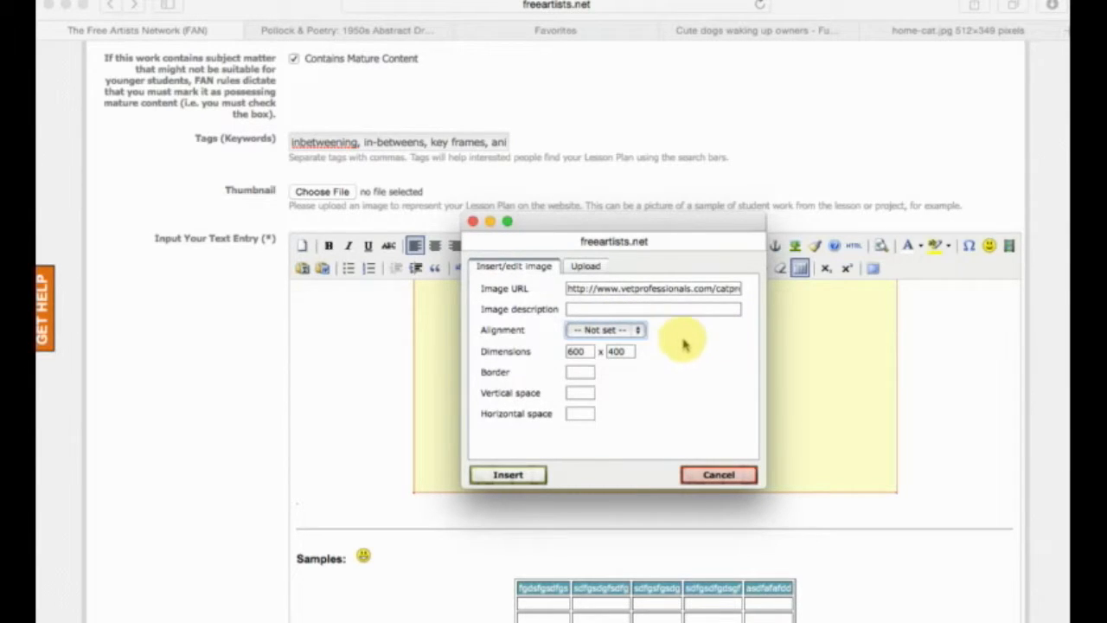
pyautogui.click(667, 308)
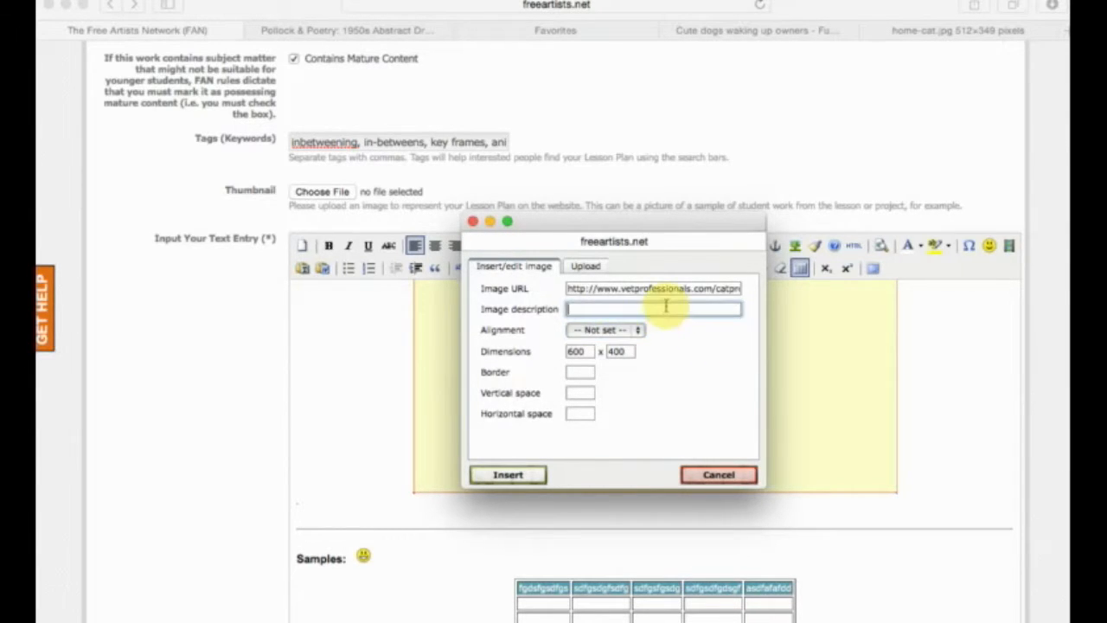
pyautogui.click(530, 477)
pyautogui.click(531, 458)
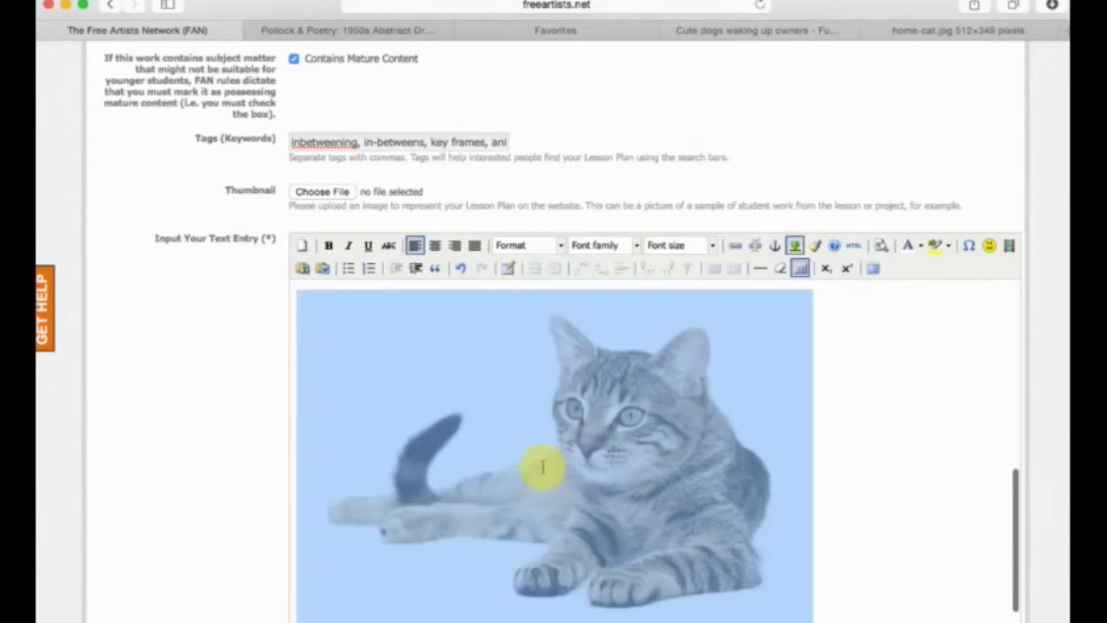
# Review how the inserted cat picture sits in the text entry relative to the embedded video placeholder.
pyautogui.click(807, 321)
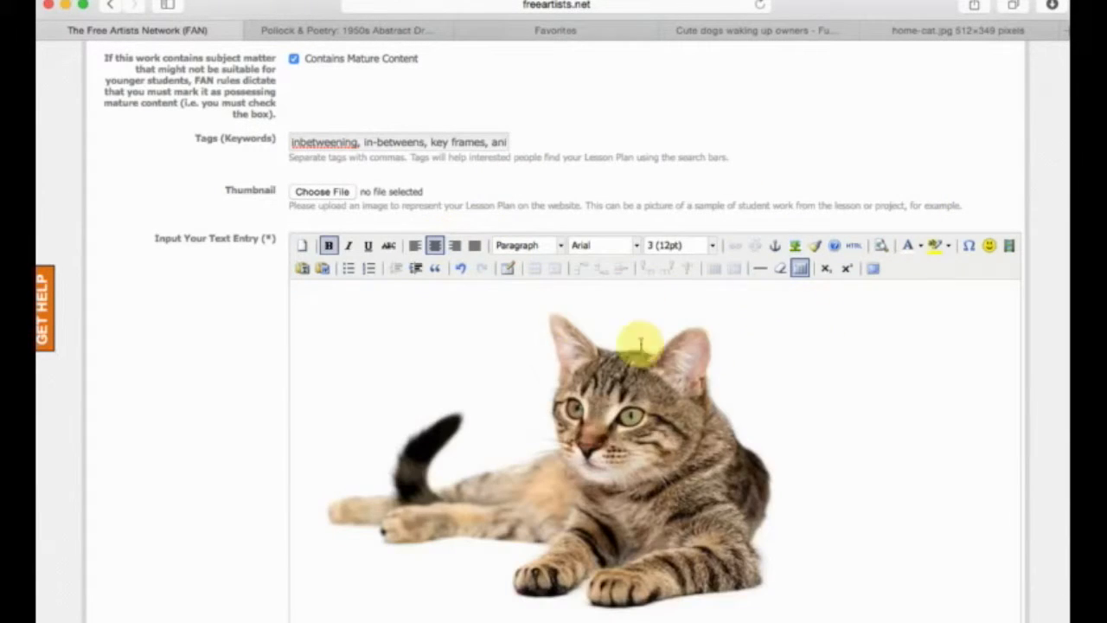
pyautogui.scroll(-3, 815, 341)
pyautogui.scroll(-1, 814, 341)
pyautogui.click(712, 358)
pyautogui.scroll(10, 712, 358)
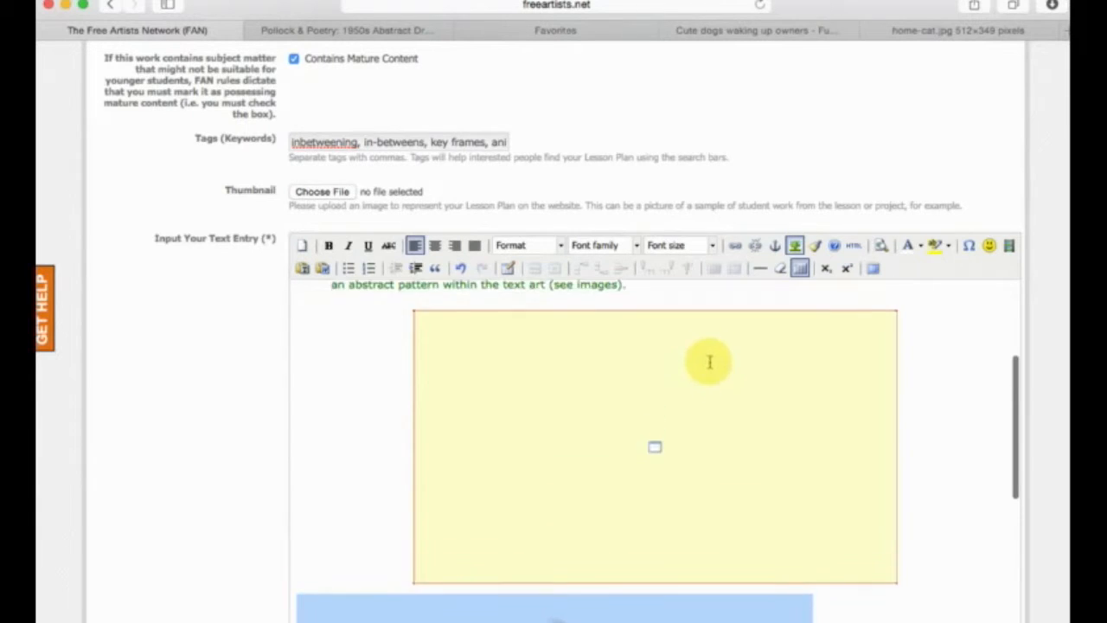
pyautogui.scroll(-4, 709, 365)
pyautogui.scroll(-2, 635, 436)
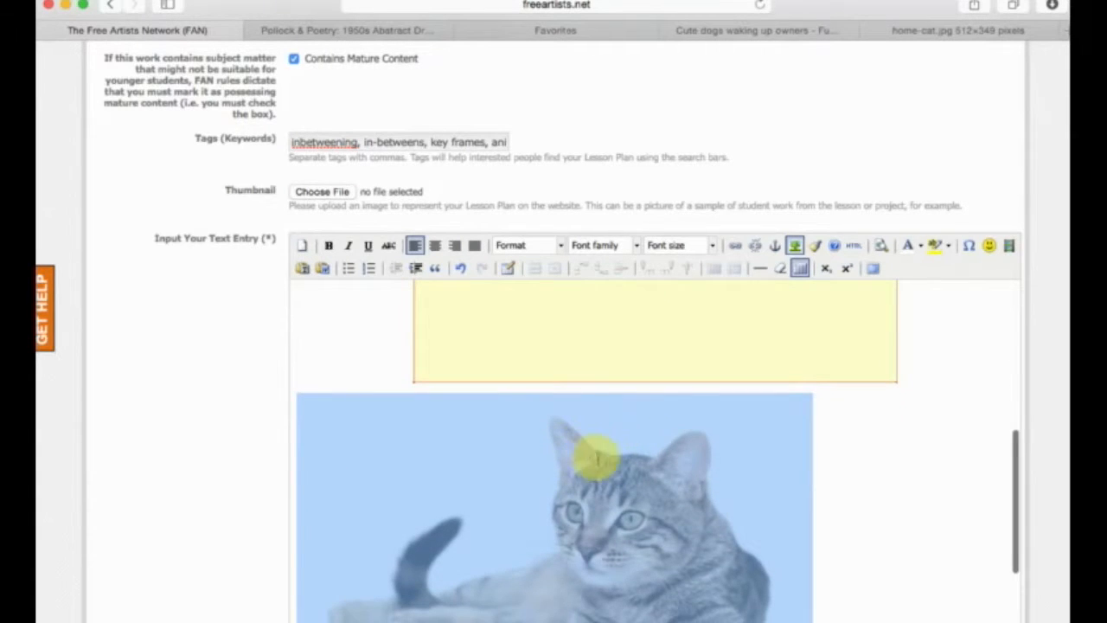
pyautogui.click(781, 326)
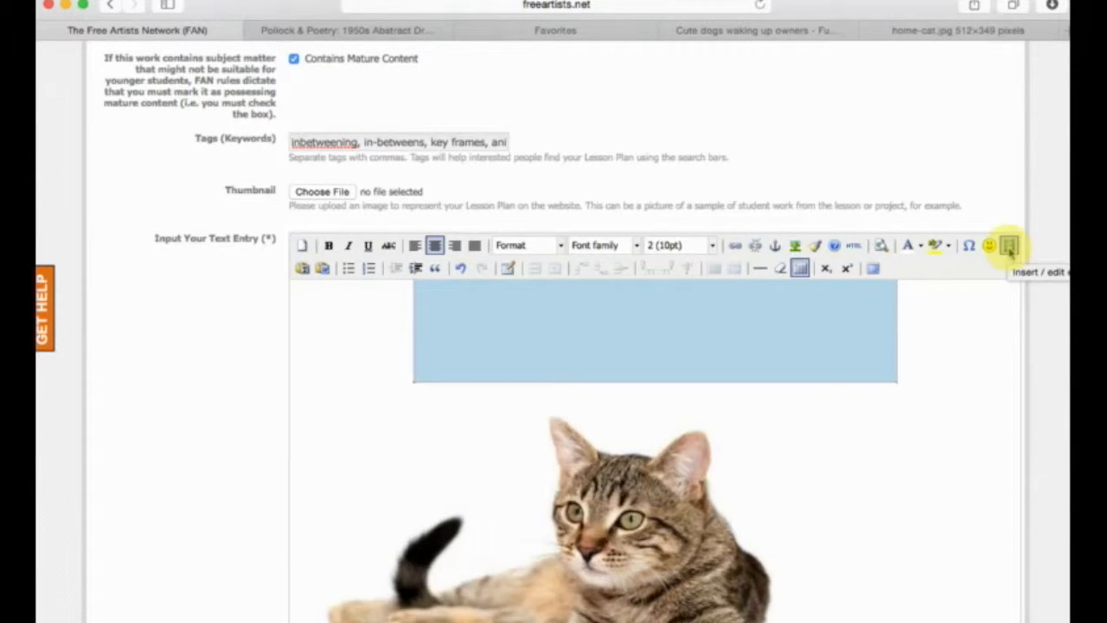
# Set the cat picture's alignment to Middle in its image properties and center it in the text entry.
pyautogui.click(581, 554)
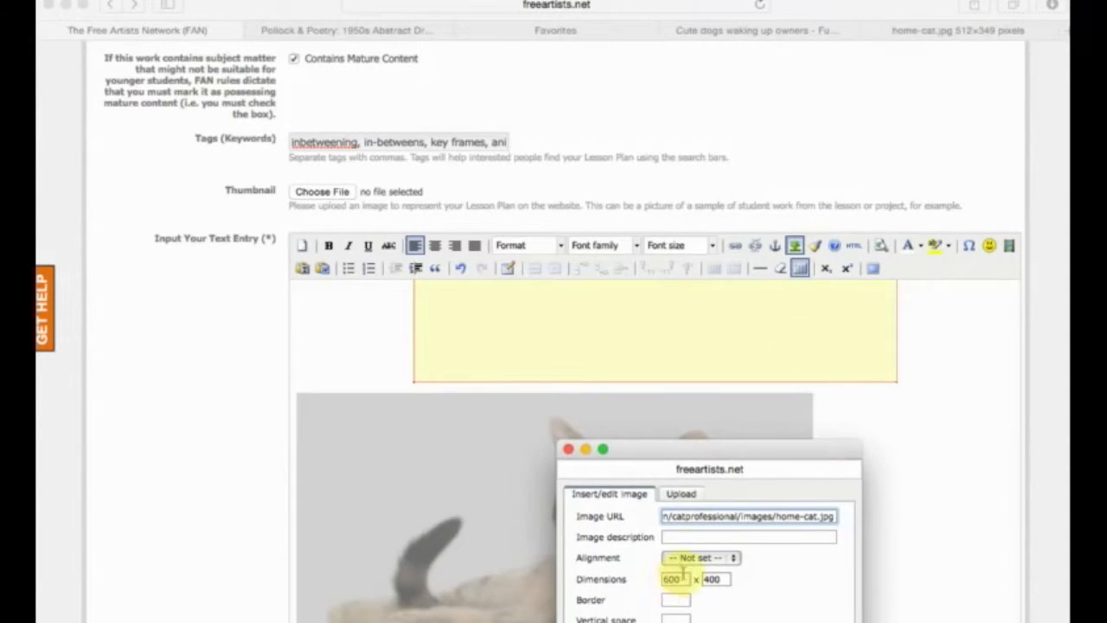
pyautogui.click(701, 558)
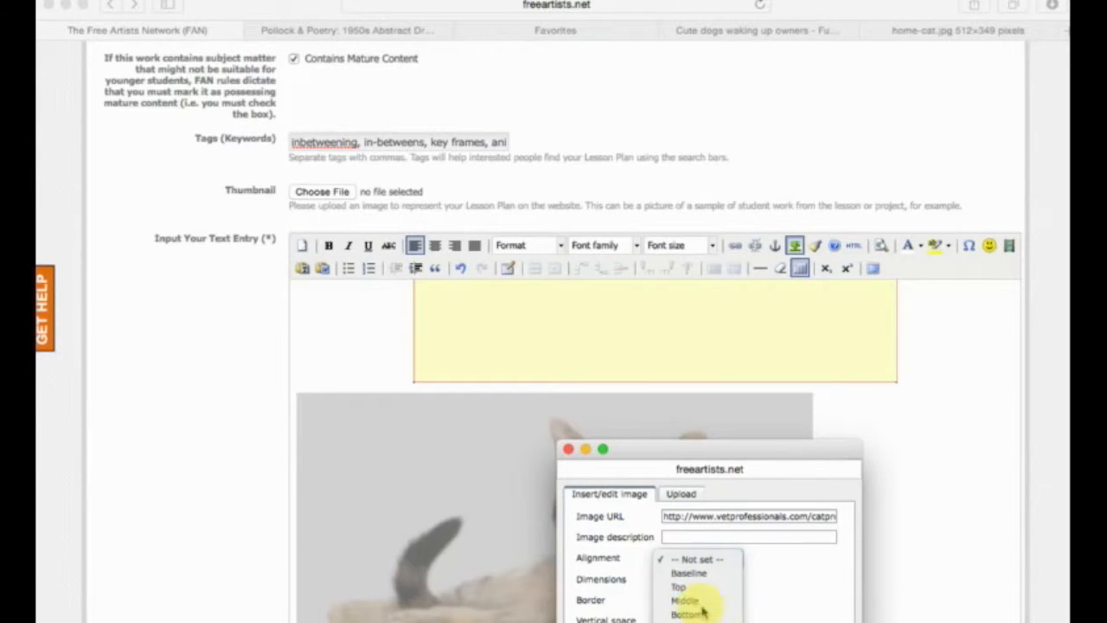
pyautogui.click(696, 601)
pyautogui.click(601, 621)
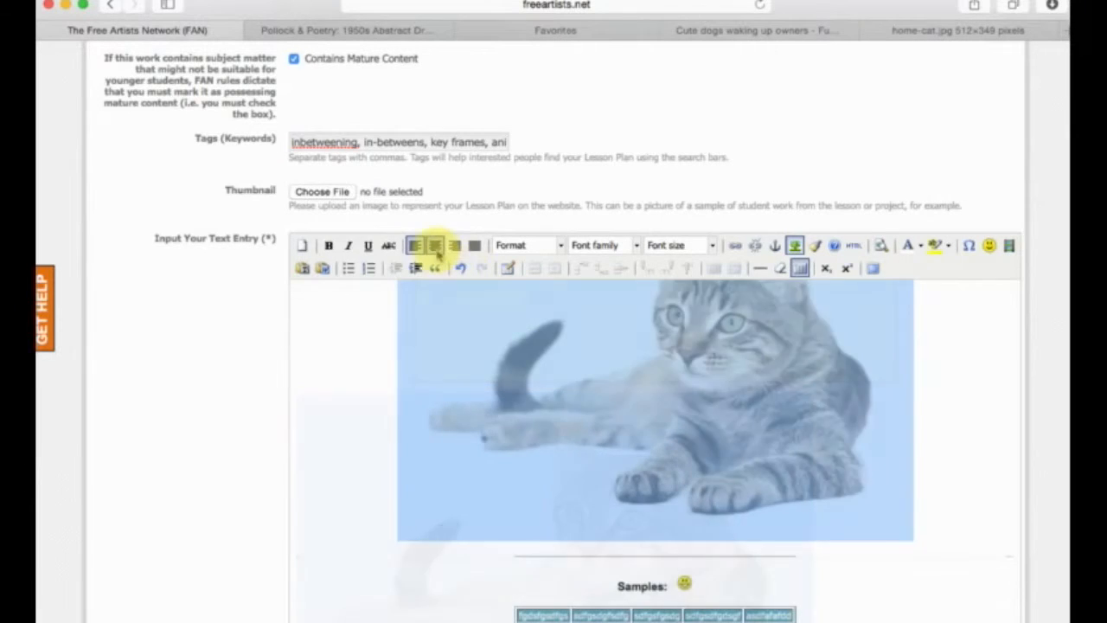
pyautogui.scroll(6, 869, 459)
pyautogui.scroll(-3, 871, 460)
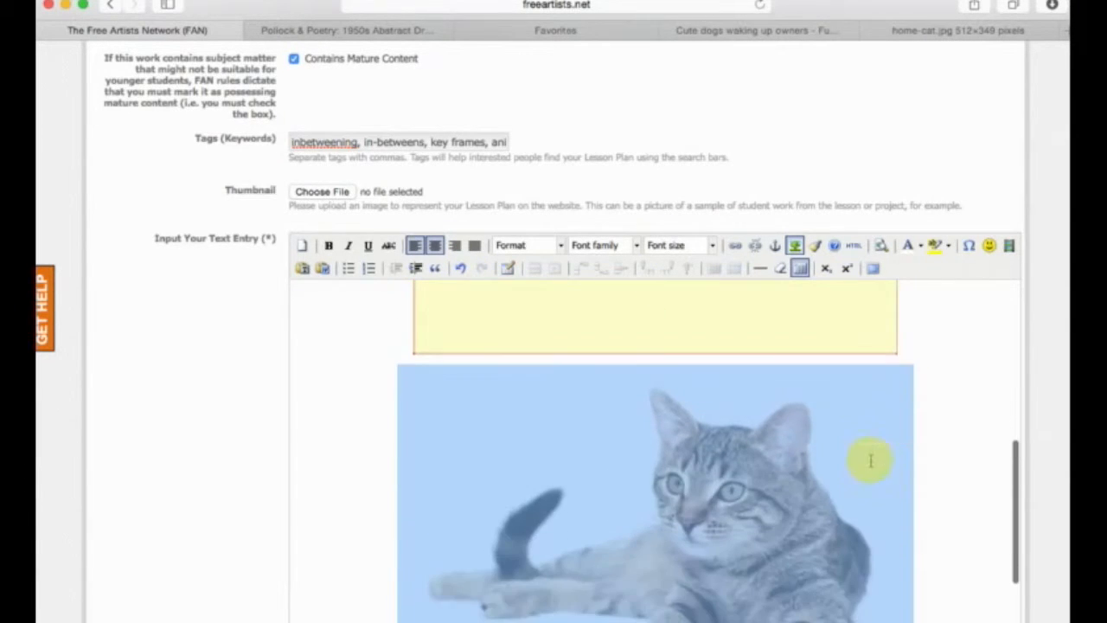
# Add an empty line between the cat picture and the horizontal rule above the Samples heading.
pyautogui.click(943, 462)
pyautogui.scroll(-5, 944, 462)
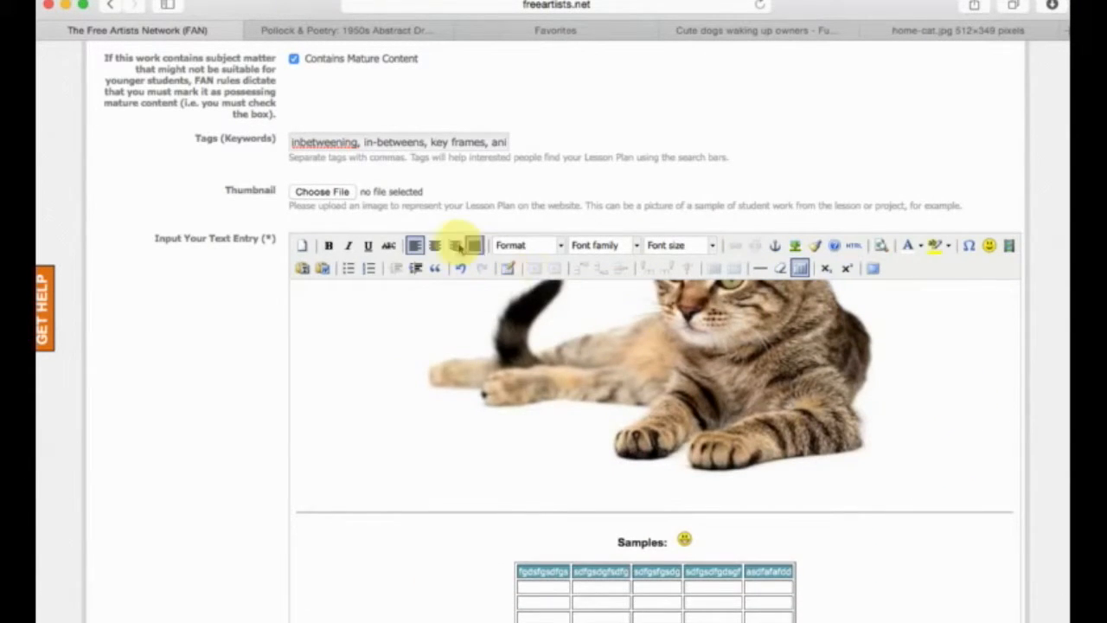
pyautogui.scroll(3, 679, 569)
pyautogui.scroll(6, 743, 484)
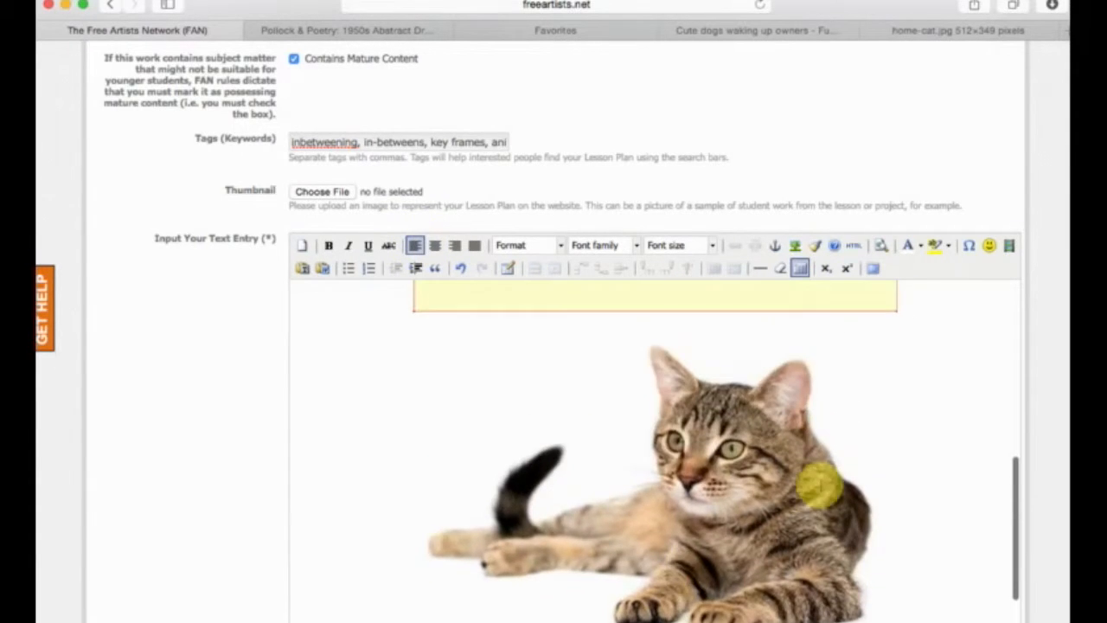
pyautogui.scroll(-4, 821, 505)
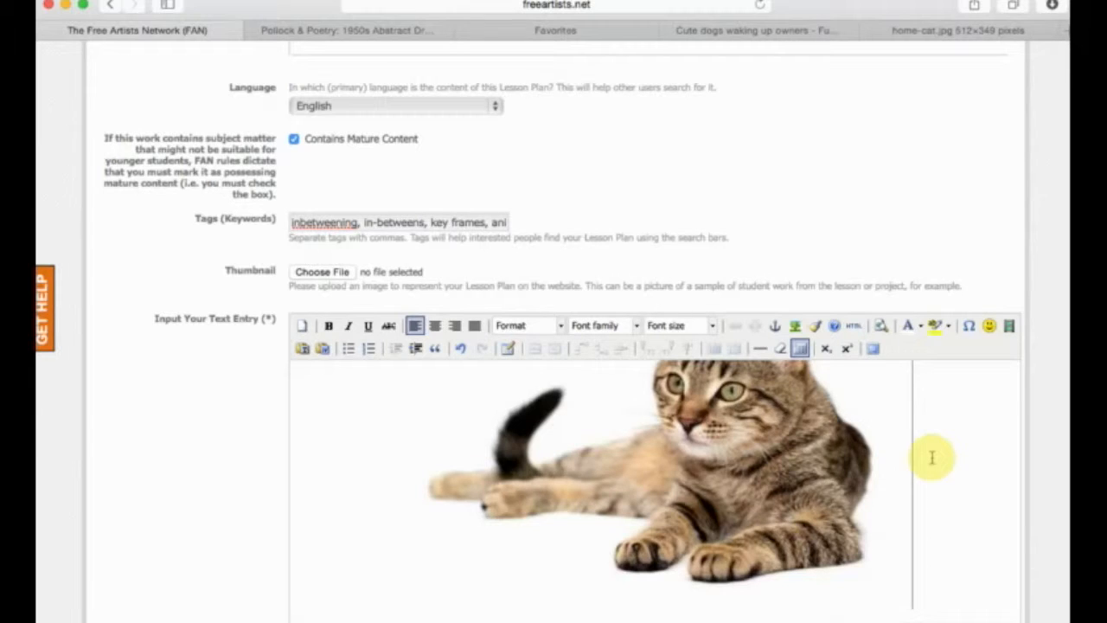
pyautogui.press('Return')
pyautogui.scroll(-2, 932, 457)
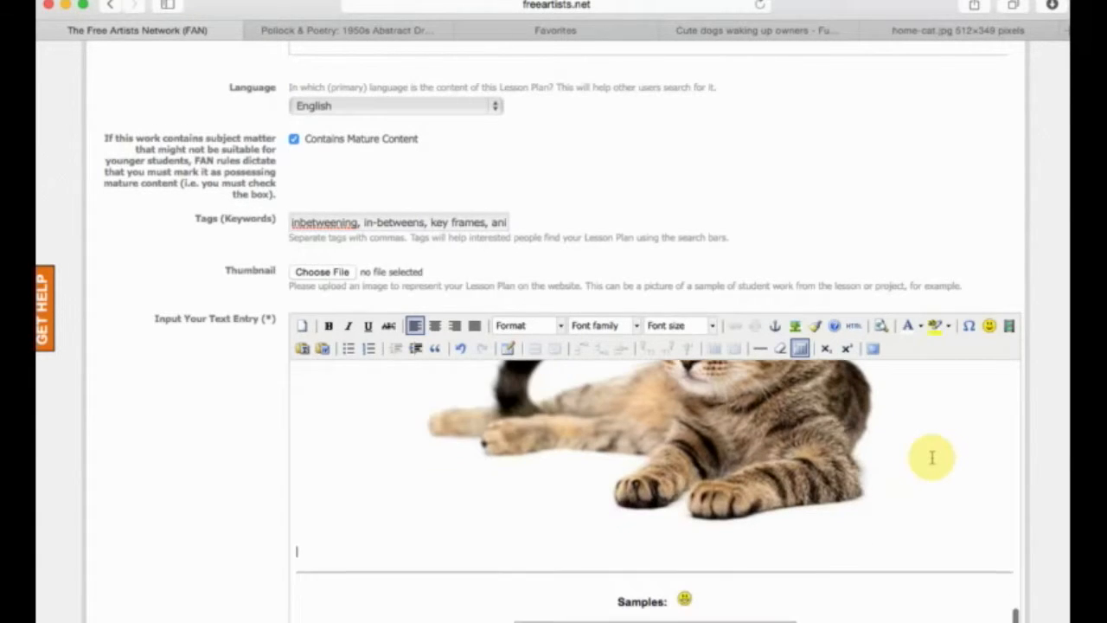
# Start a new image on the empty line below the cat picture and upload its file from the computer.
pyautogui.click(794, 326)
pyautogui.click(679, 495)
pyautogui.moveTo(731, 459); pyautogui.dragTo(657, 346)
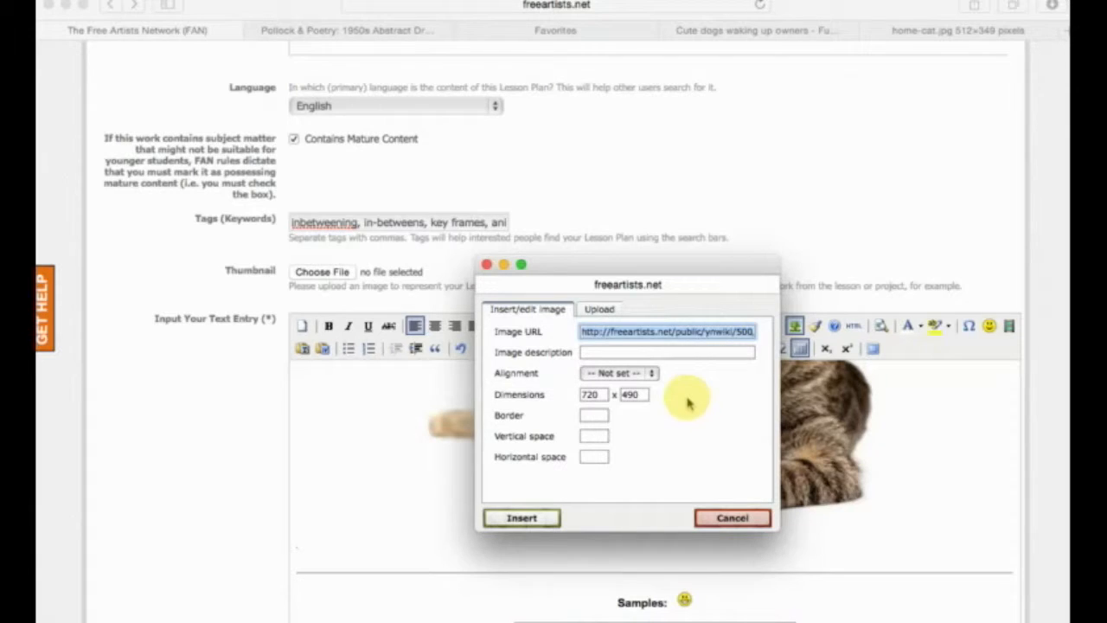
pyautogui.click(617, 332)
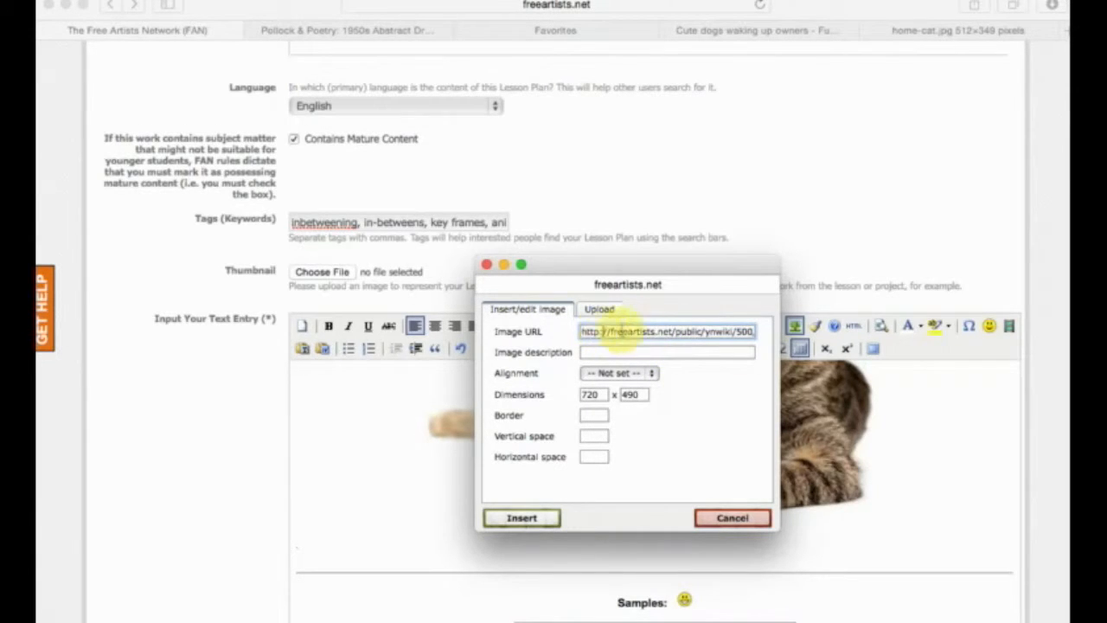
pyautogui.moveTo(620, 332); pyautogui.dragTo(804, 345)
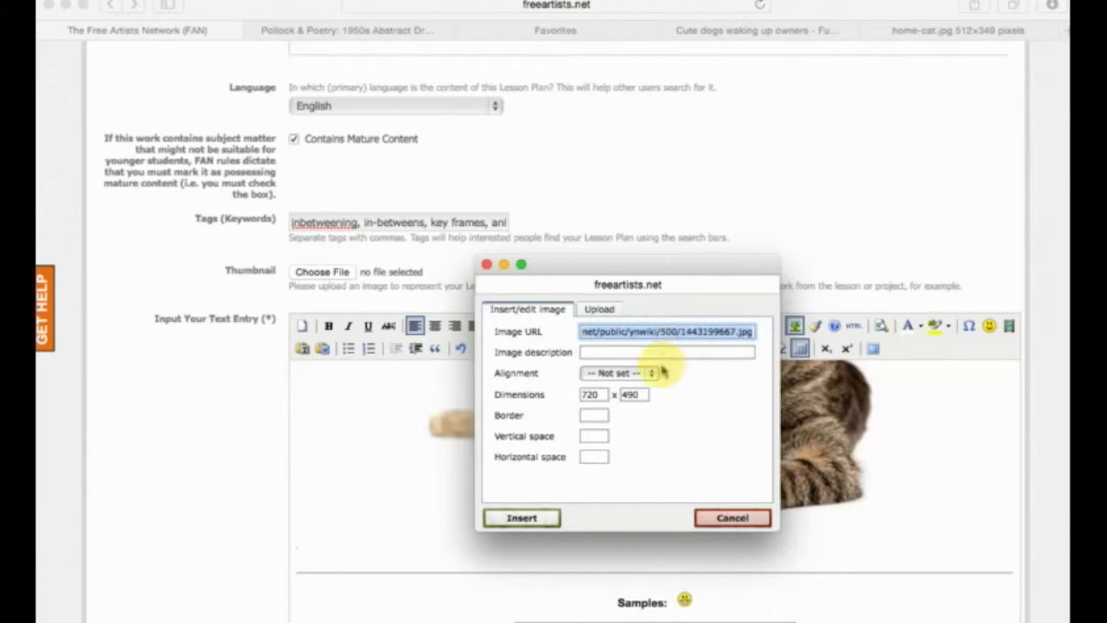
# Set the uploaded image's alignment to Right and its dimensions to 600 x 400, and insert it.
pyautogui.click(632, 373)
pyautogui.click(629, 487)
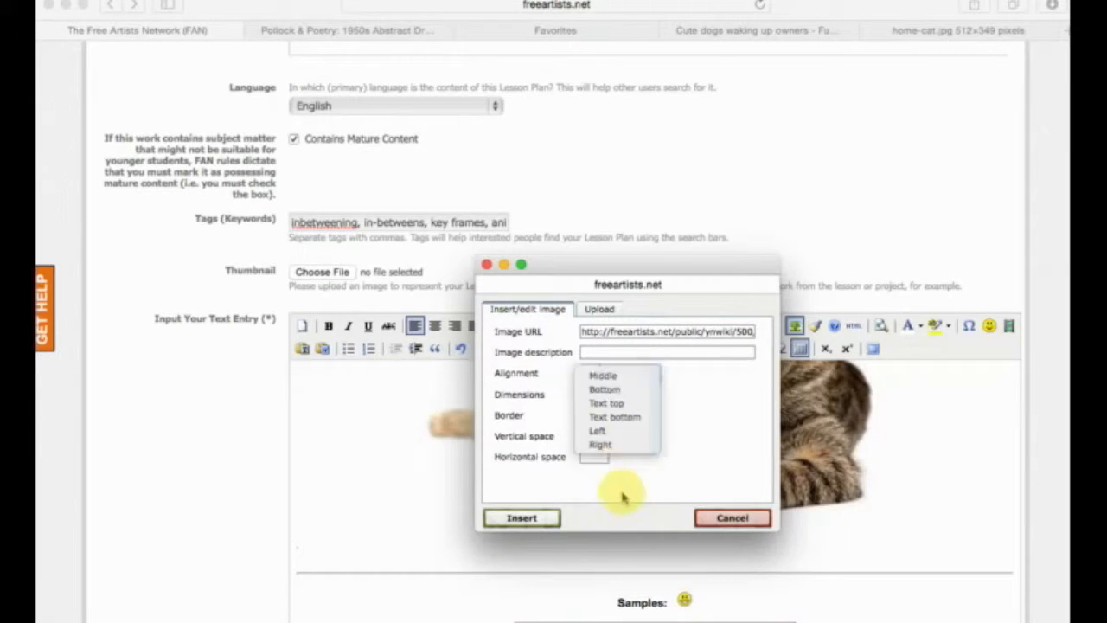
pyautogui.doubleClick(603, 394)
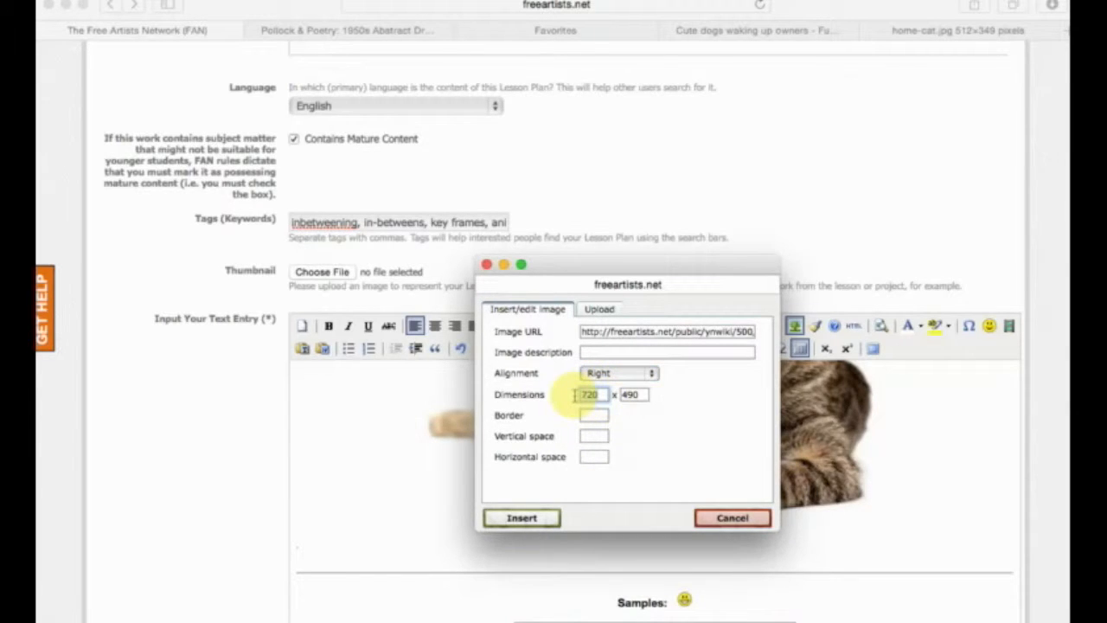
pyautogui.write('60')
pyautogui.doubleClick(644, 395)
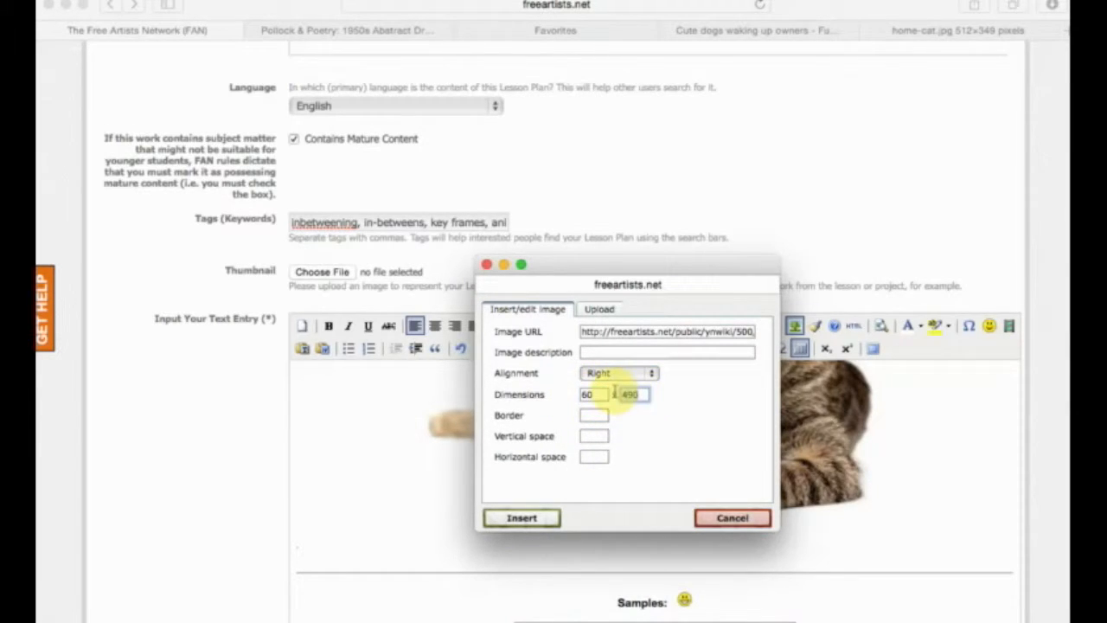
pyautogui.write('400')
pyautogui.click(588, 394)
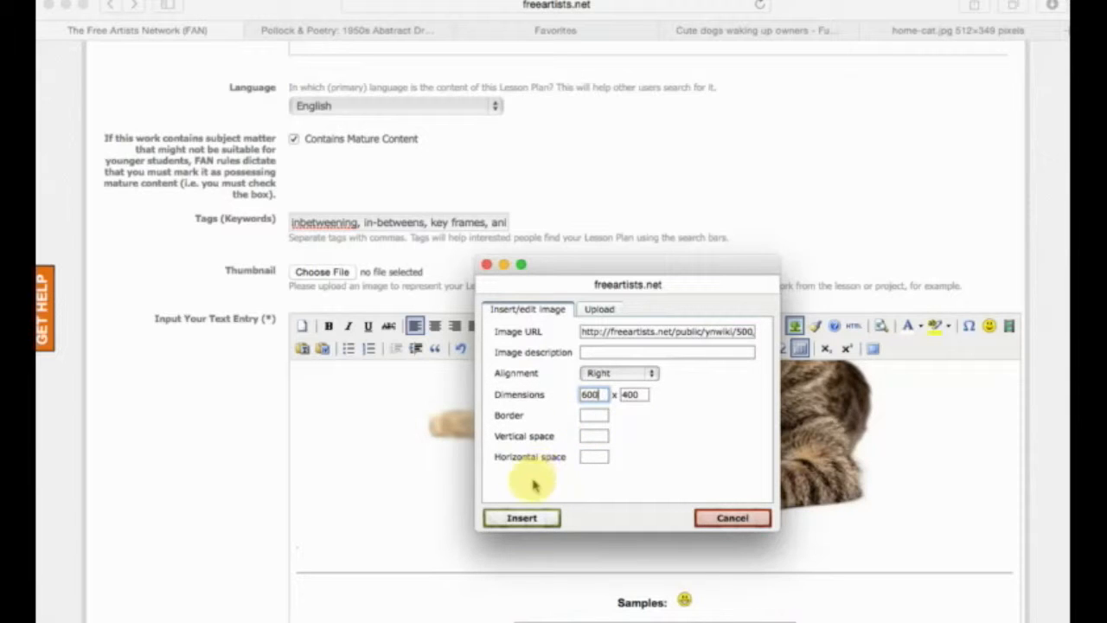
pyautogui.click(523, 517)
# Center the inserted "What are the requirements?" image below the cat picture.
pyautogui.scroll(2, 530, 514)
pyautogui.scroll(-7, 542, 515)
pyautogui.scroll(5, 544, 519)
pyautogui.scroll(-8, 545, 518)
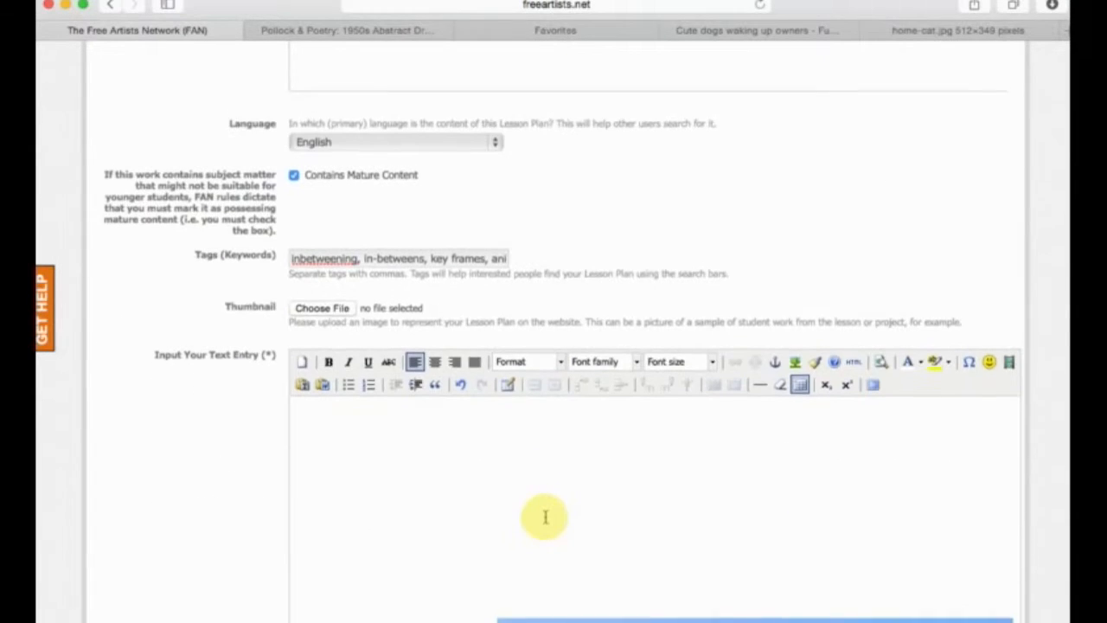
pyautogui.scroll(1, 554, 514)
pyautogui.click(703, 488)
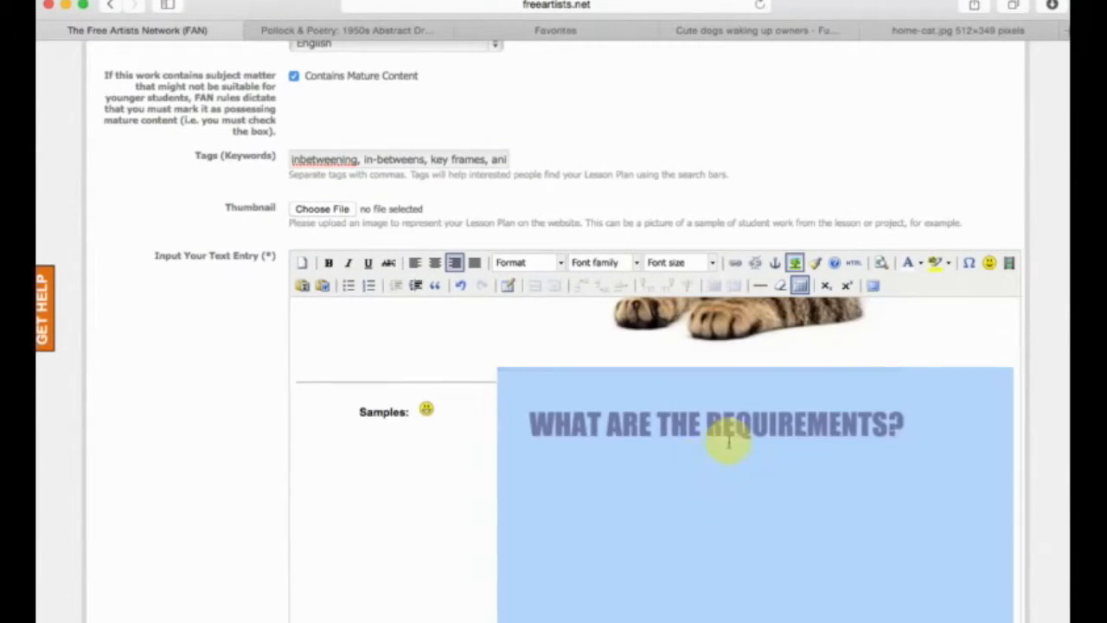
pyautogui.scroll(-2, 709, 450)
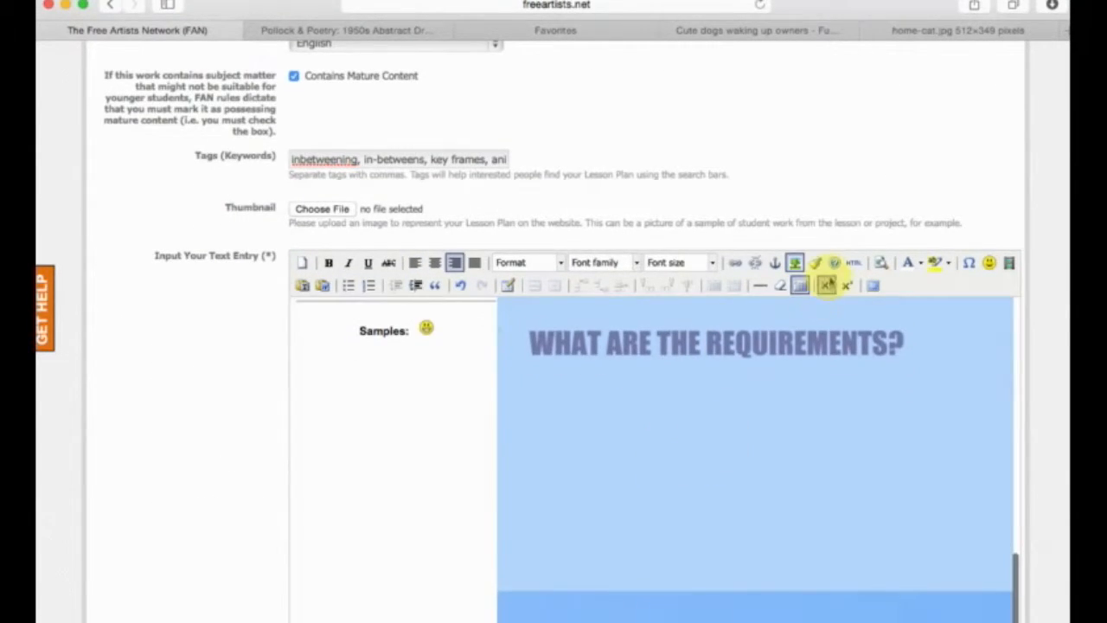
pyautogui.scroll(1, 581, 355)
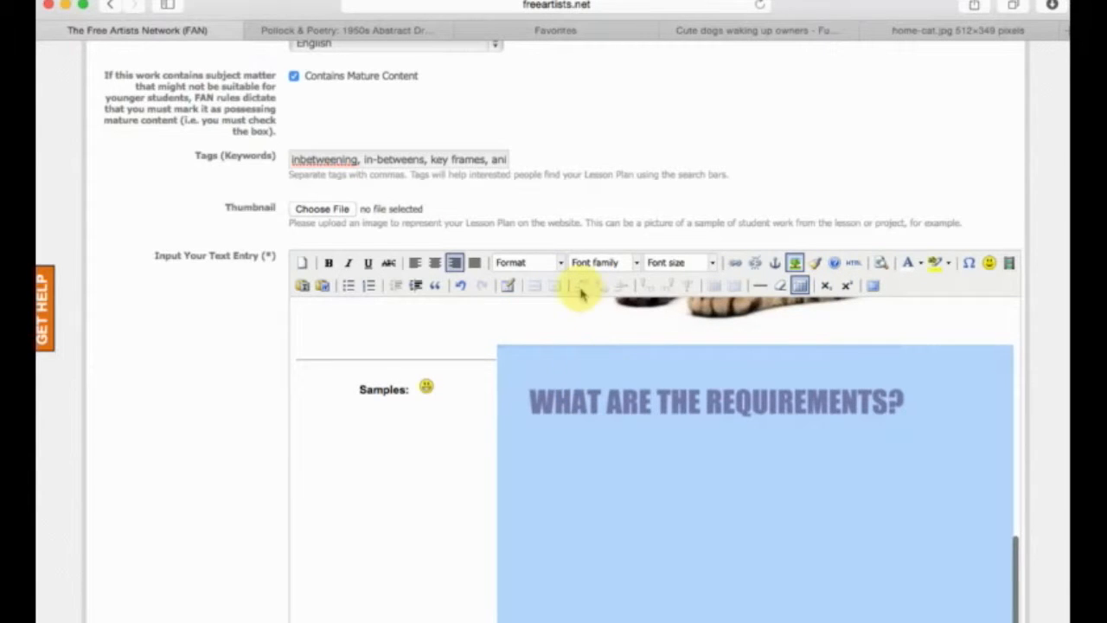
pyautogui.click(437, 263)
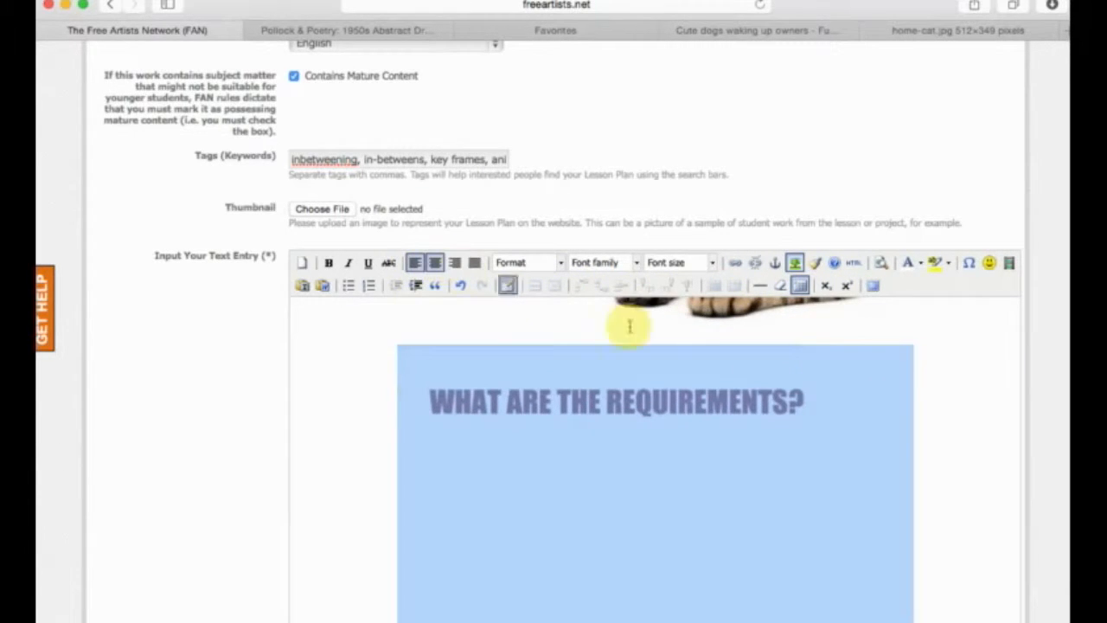
# Choose one of the lessonplans JPG images on the Desktop as the lesson plan's thumbnail.
pyautogui.scroll(5, 914, 420)
pyautogui.scroll(-5, 944, 417)
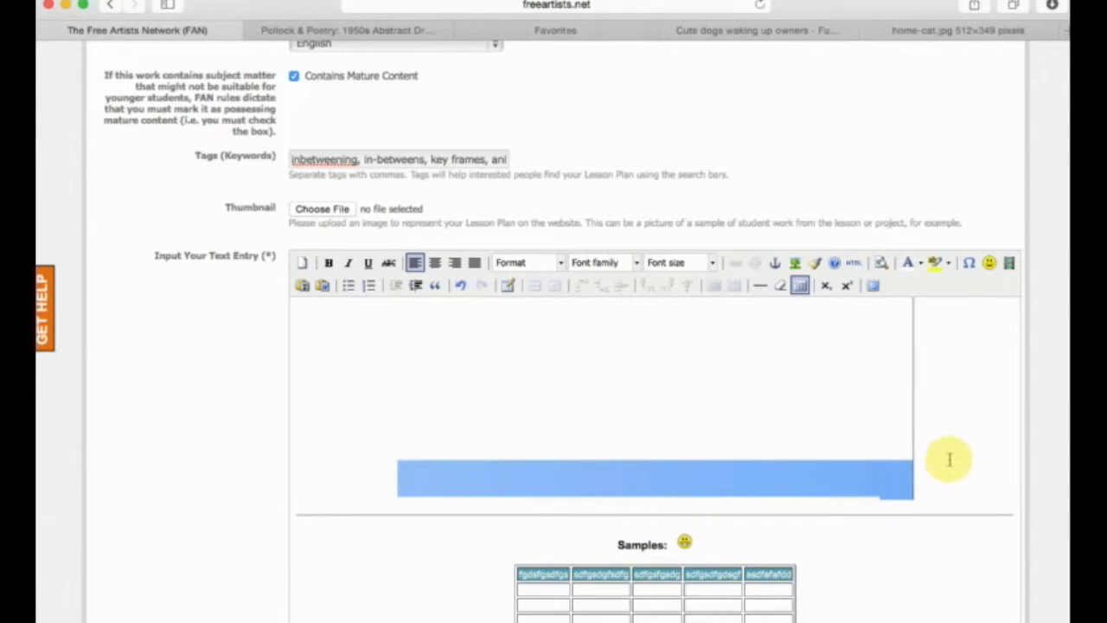
pyautogui.scroll(-1, 675, 439)
pyautogui.scroll(6, 785, 473)
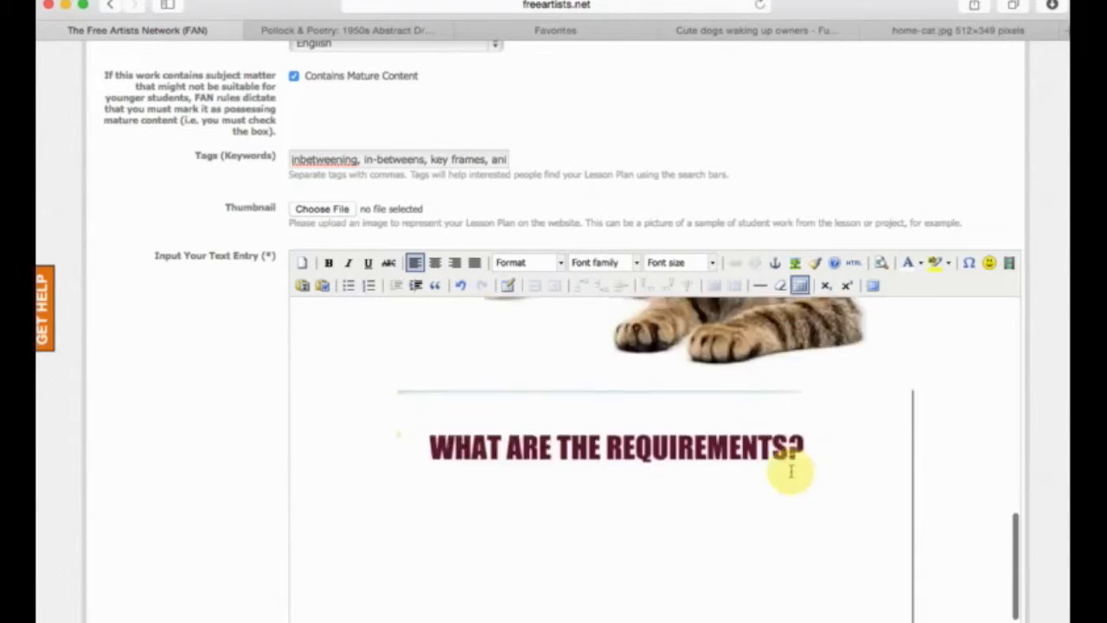
pyautogui.scroll(1, 286, 208)
pyautogui.click(320, 220)
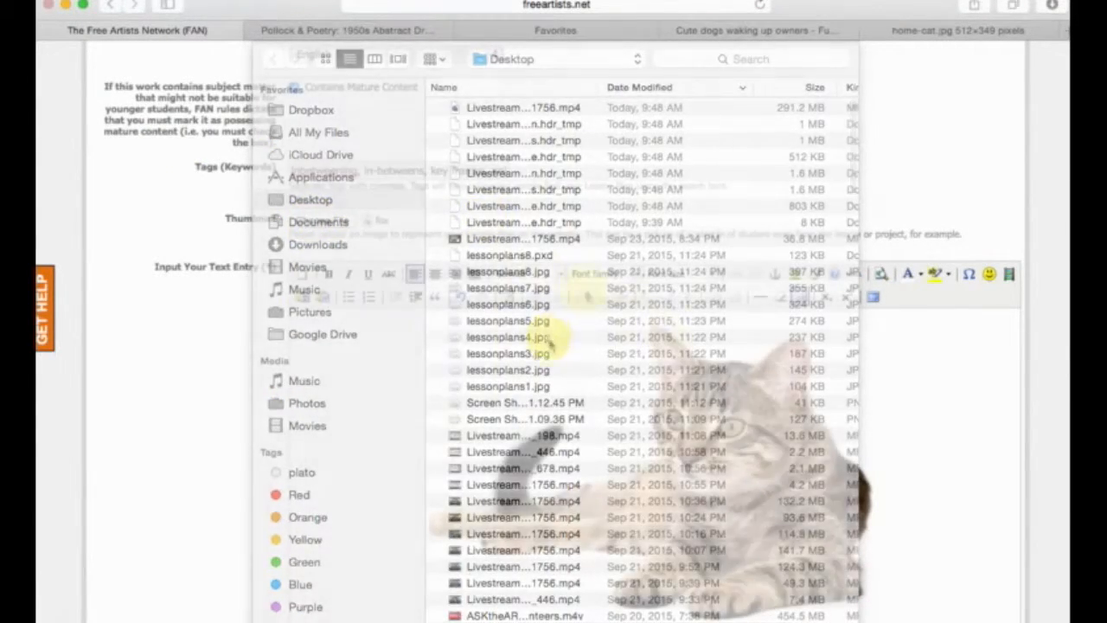
# Enter "Sample Lesson Plan" as the title of the new lesson plan.
pyautogui.scroll(5, 192, 415)
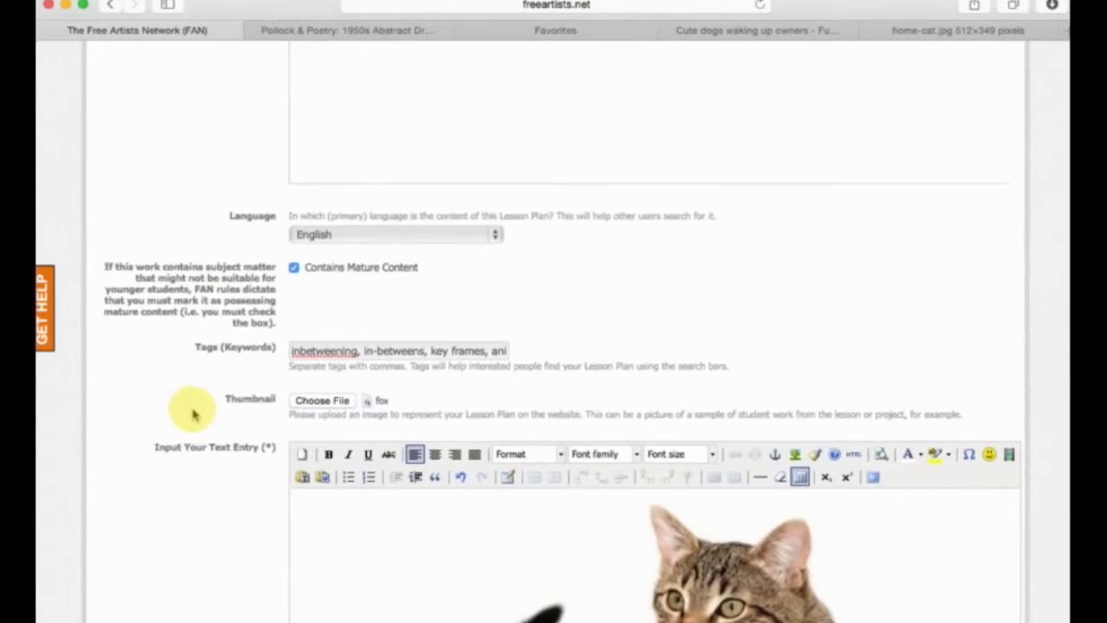
pyautogui.scroll(15, 192, 415)
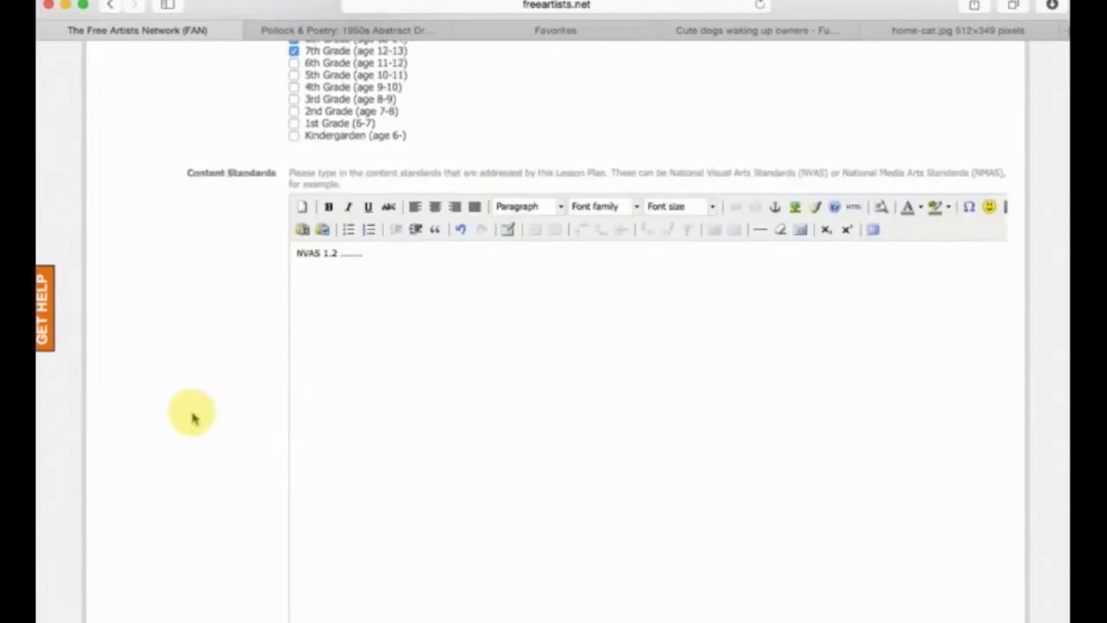
pyautogui.scroll(-3, 197, 418)
pyautogui.click(406, 143)
pyautogui.write('Sample Lesson Plan')
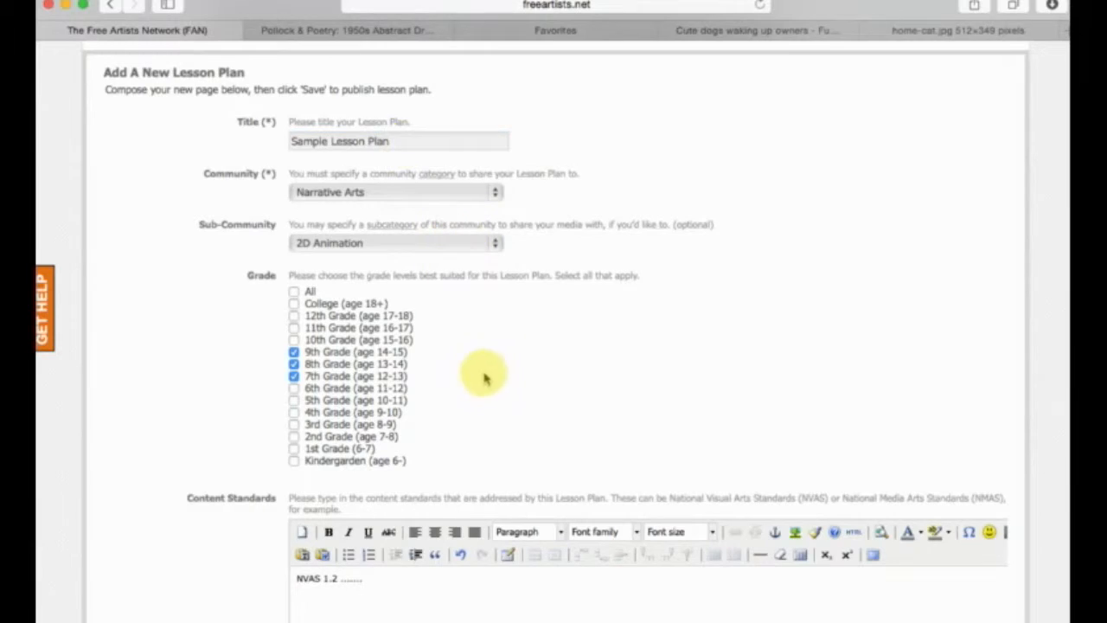
# Preview the lesson plan entry, check its text, embedded video, images and table, and close the preview.
pyautogui.scroll(-7, 482, 372)
pyautogui.scroll(-15, 290, 417)
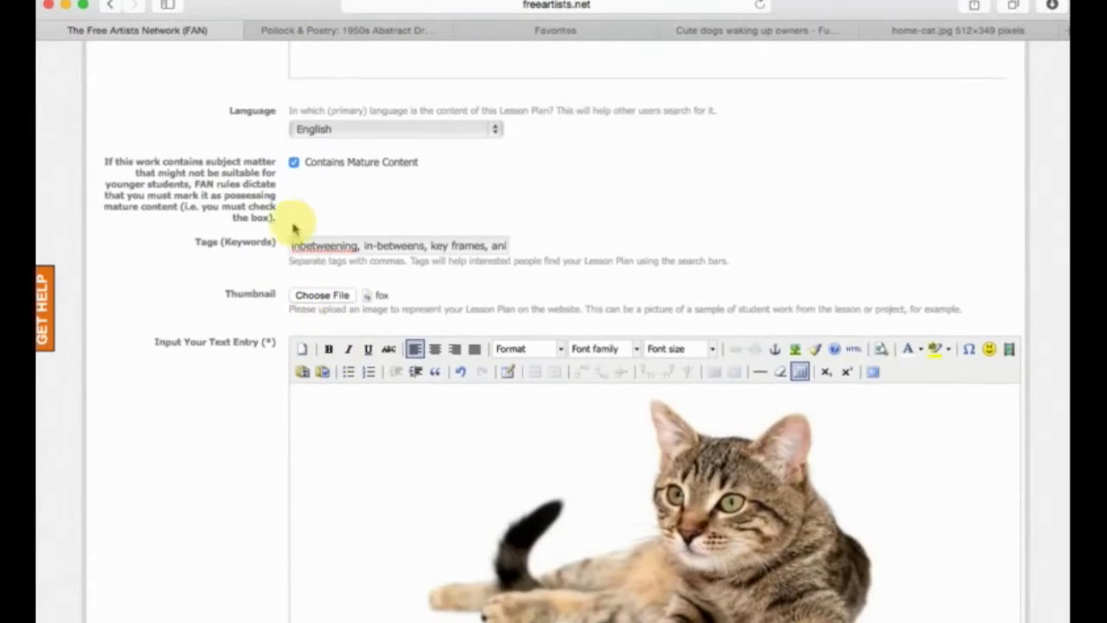
pyautogui.scroll(-10, 308, 239)
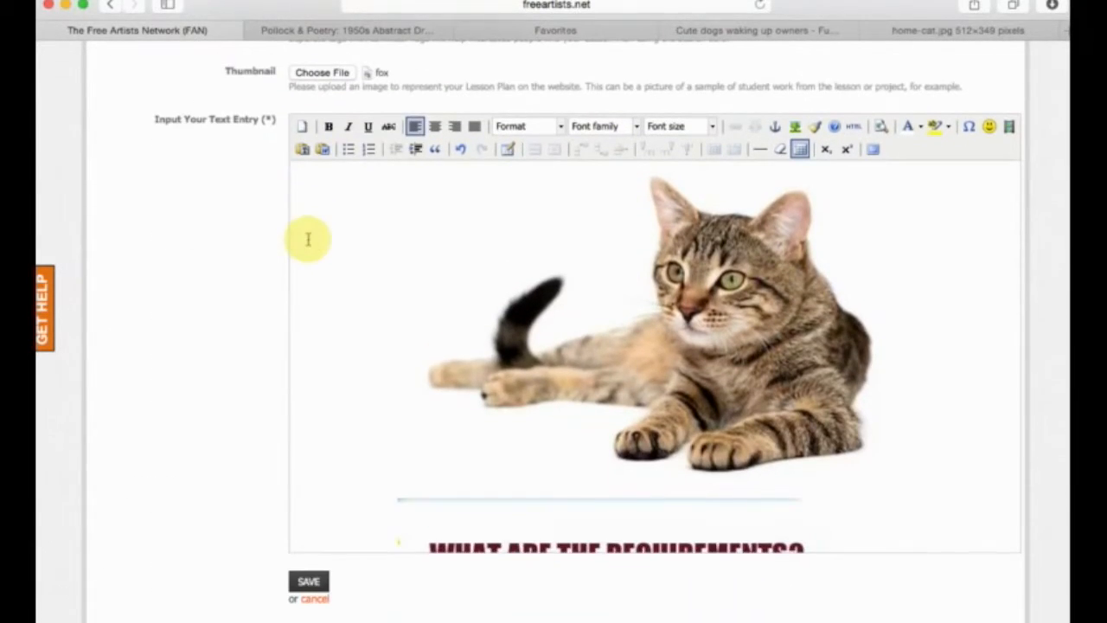
pyautogui.scroll(10, 397, 242)
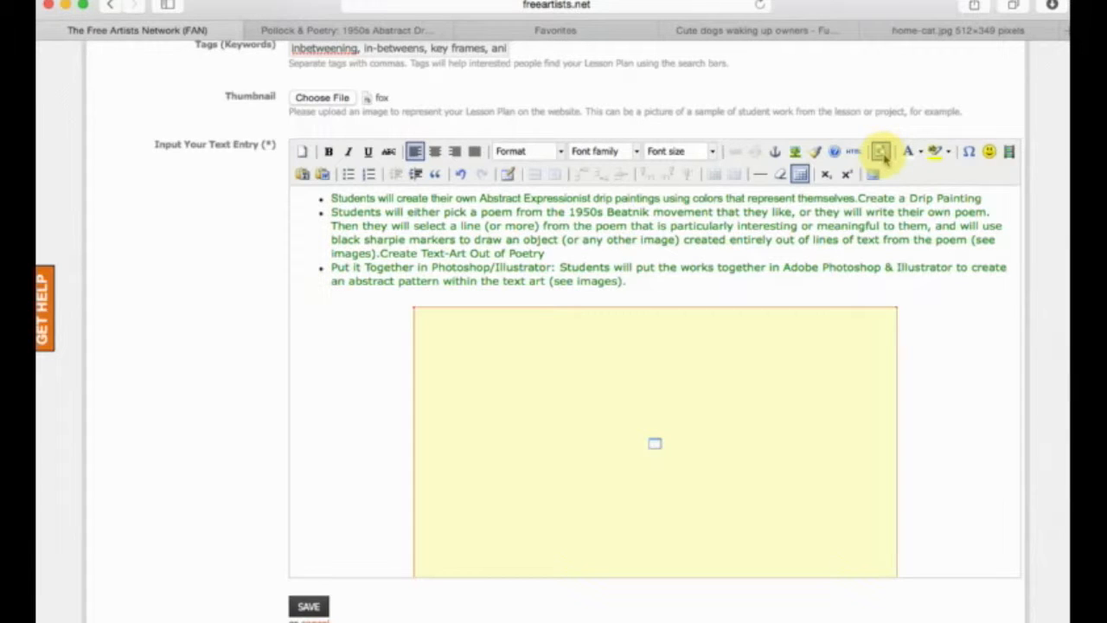
pyautogui.click(884, 154)
pyautogui.moveTo(791, 313); pyautogui.dragTo(685, 60)
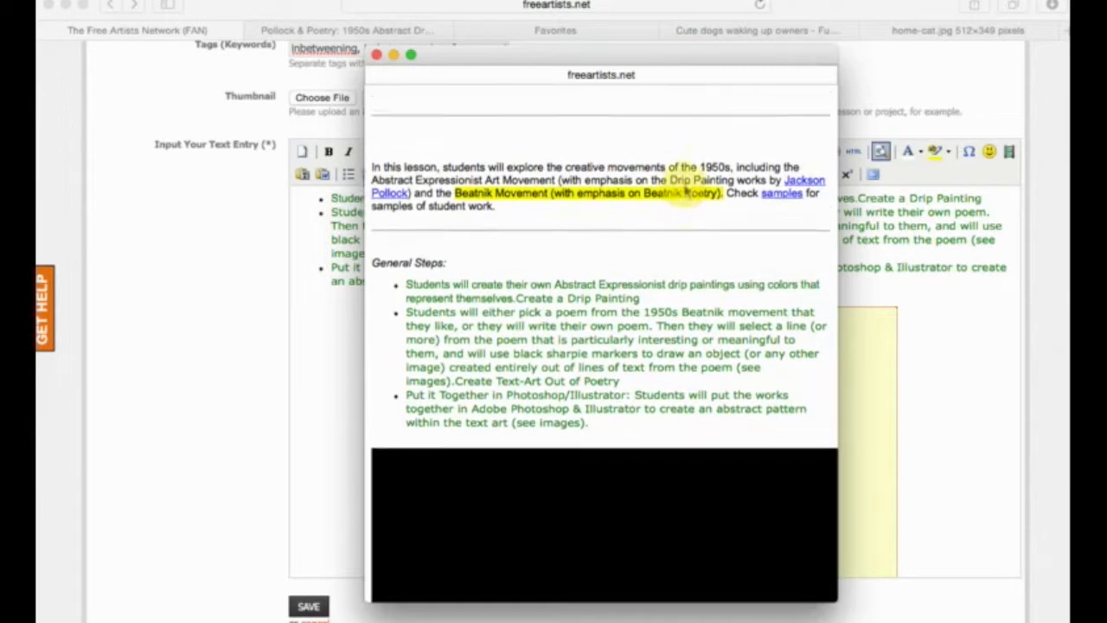
pyautogui.scroll(-5, 685, 190)
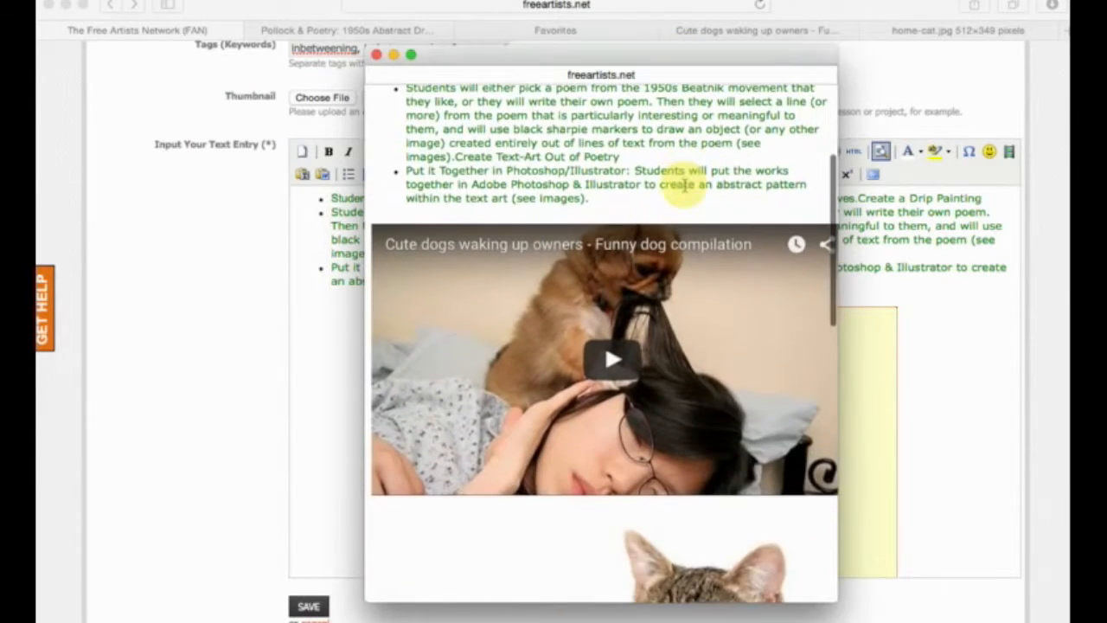
pyautogui.scroll(-10, 685, 190)
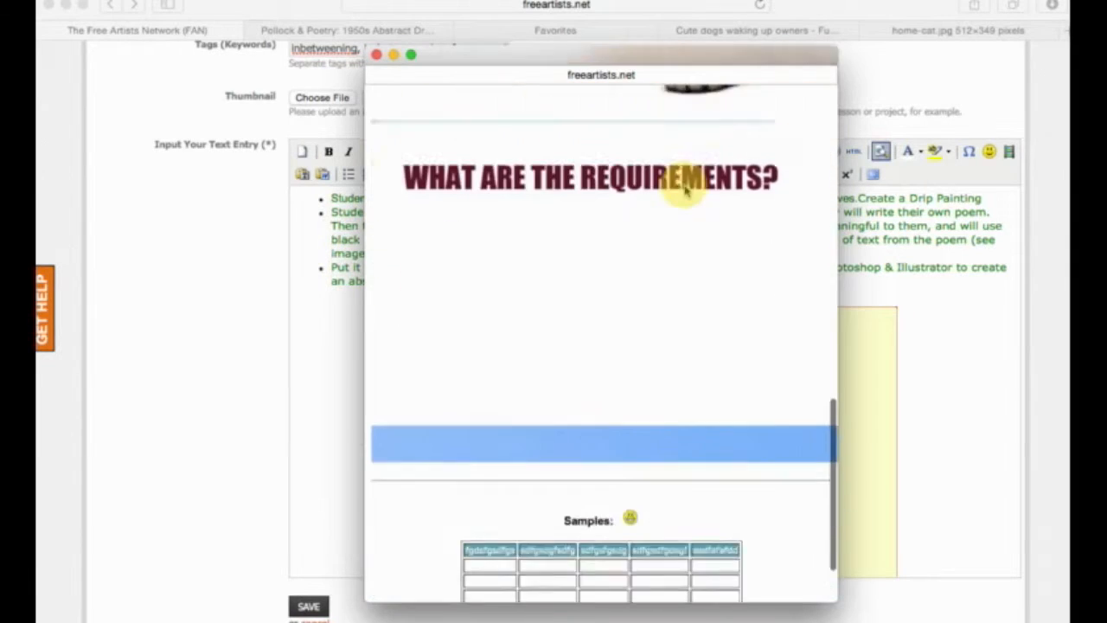
pyautogui.scroll(3, 683, 188)
pyautogui.scroll(10, 683, 181)
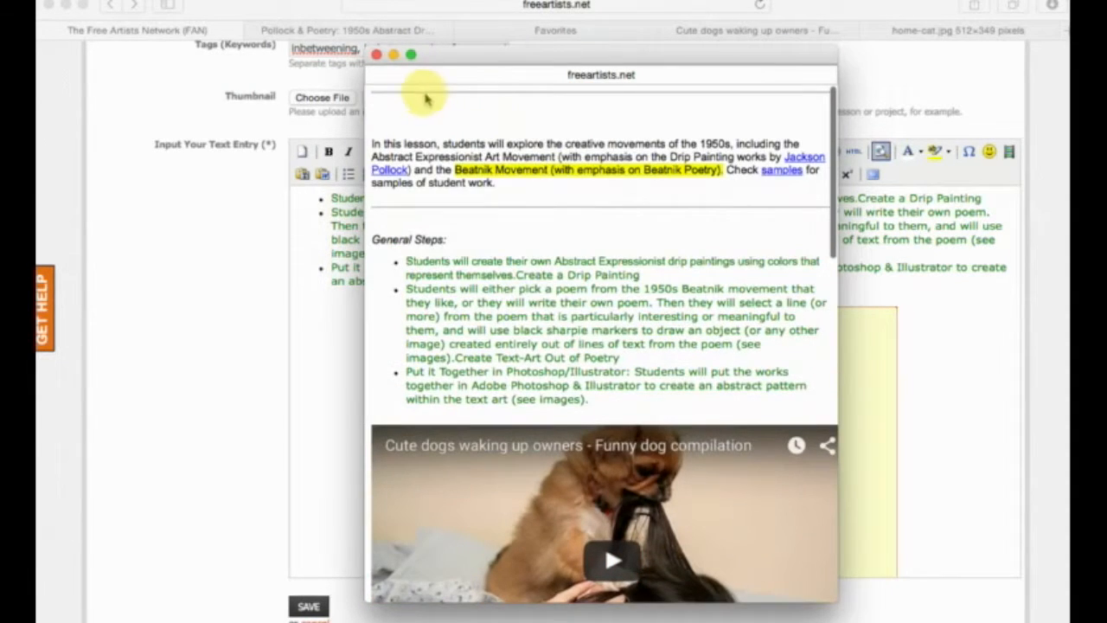
pyautogui.click(377, 55)
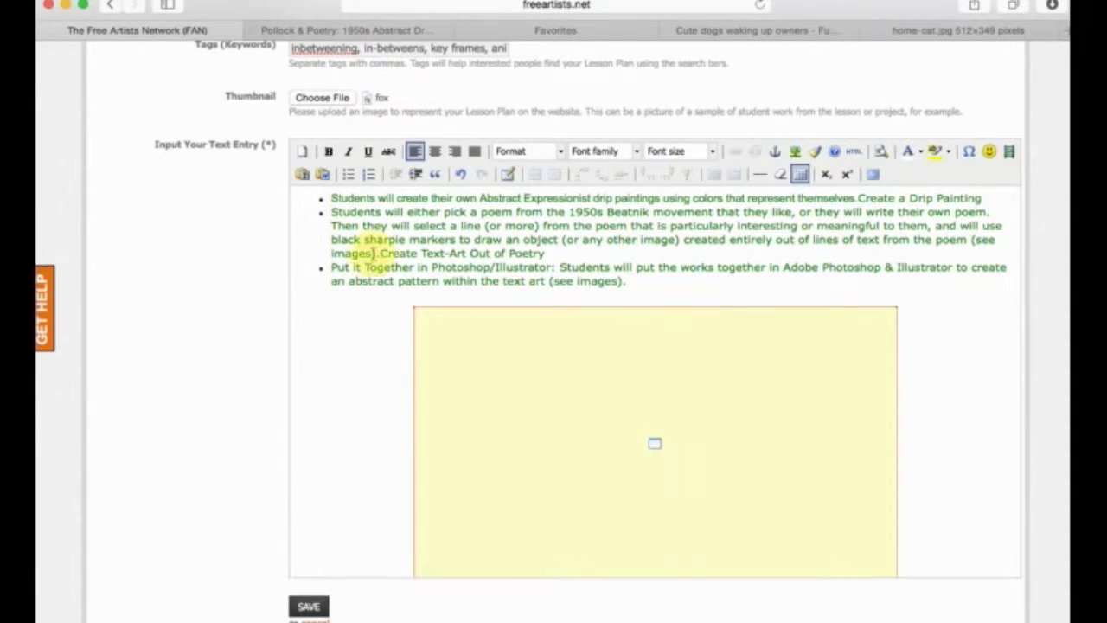
# Select the entire content of the lesson plan's text entry.
pyautogui.click(380, 247)
pyautogui.scroll(1, 232, 316)
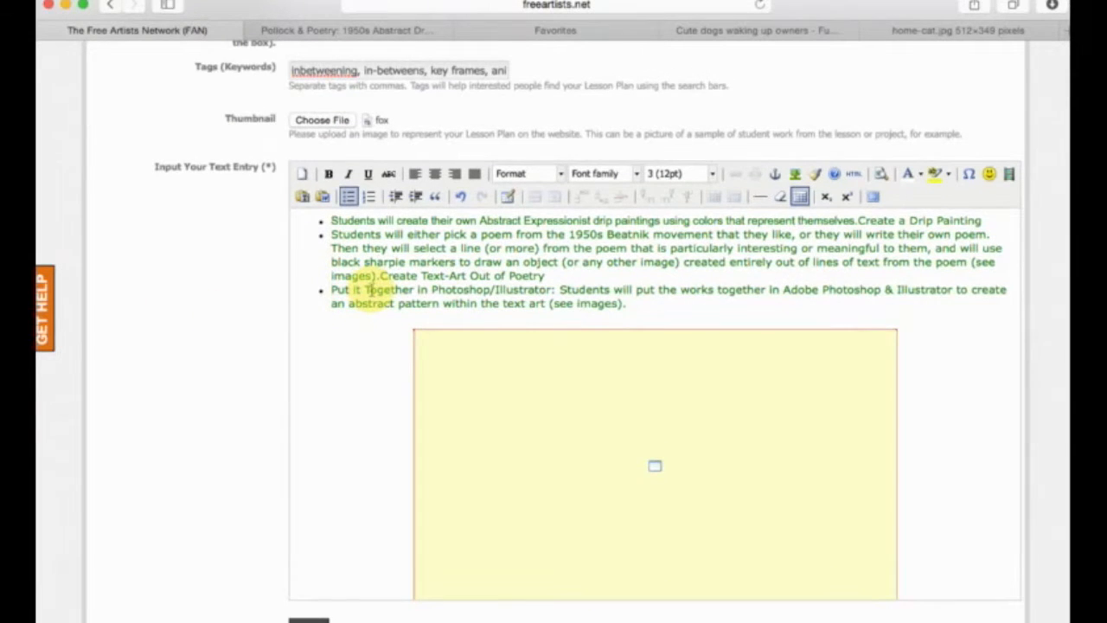
pyautogui.press('super+a')
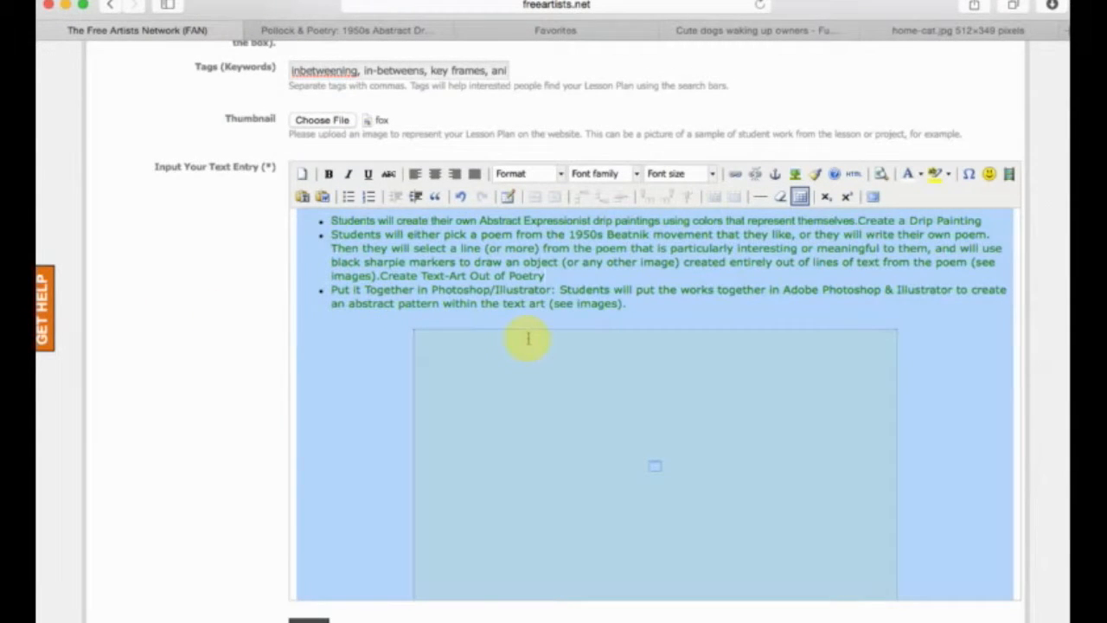
pyautogui.click(375, 286)
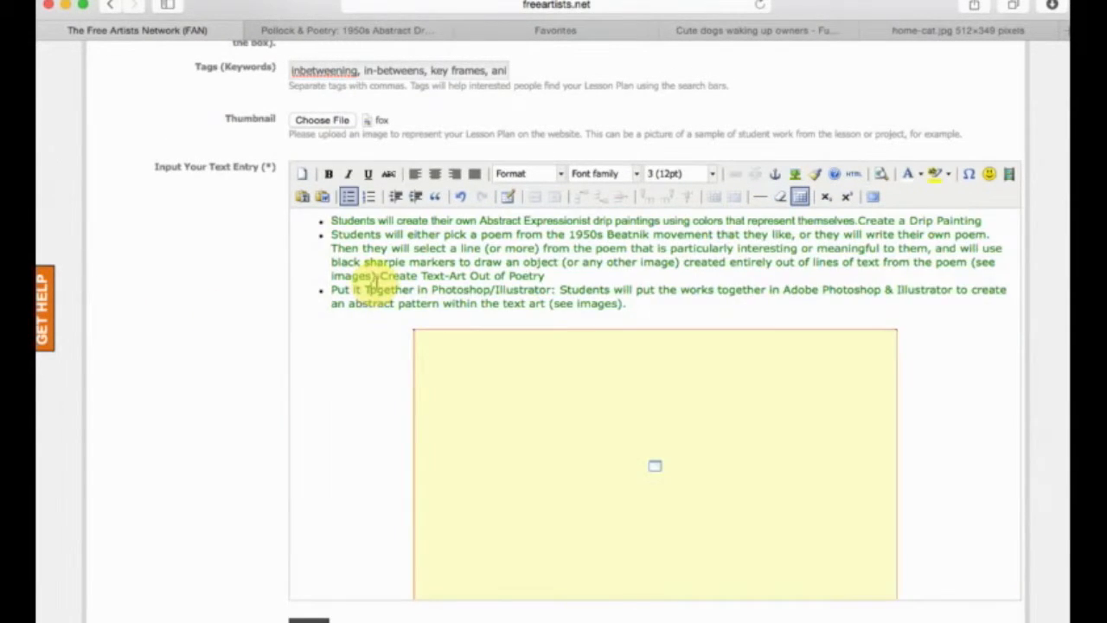
pyautogui.scroll(3, 375, 285)
pyautogui.scroll(5, 251, 424)
pyautogui.click(398, 450)
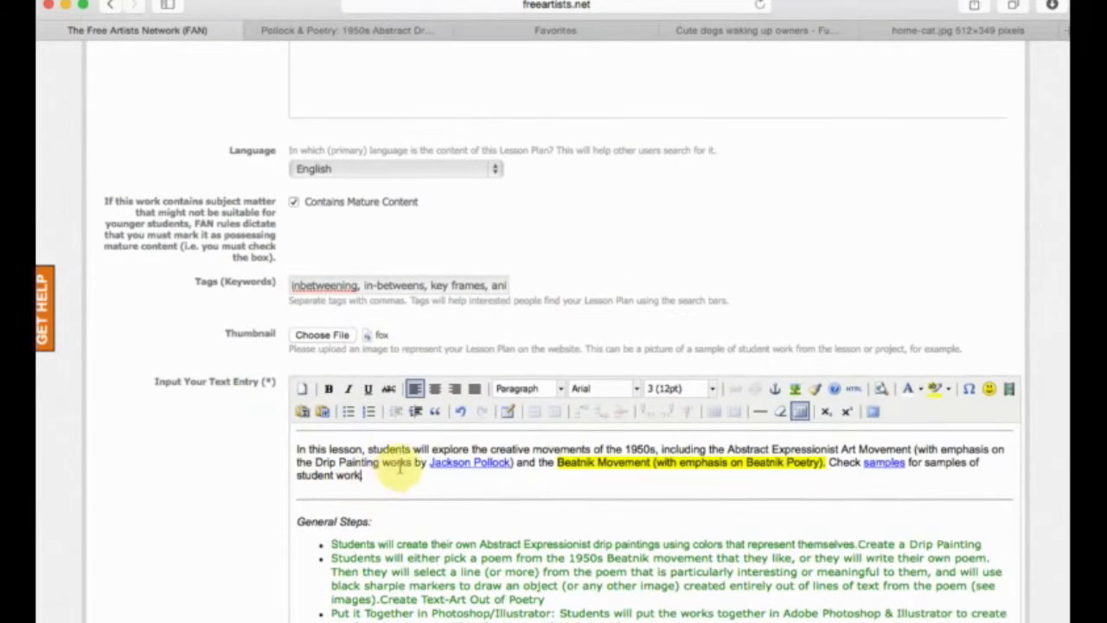
pyautogui.scroll(-2, 182, 454)
pyautogui.click(370, 444)
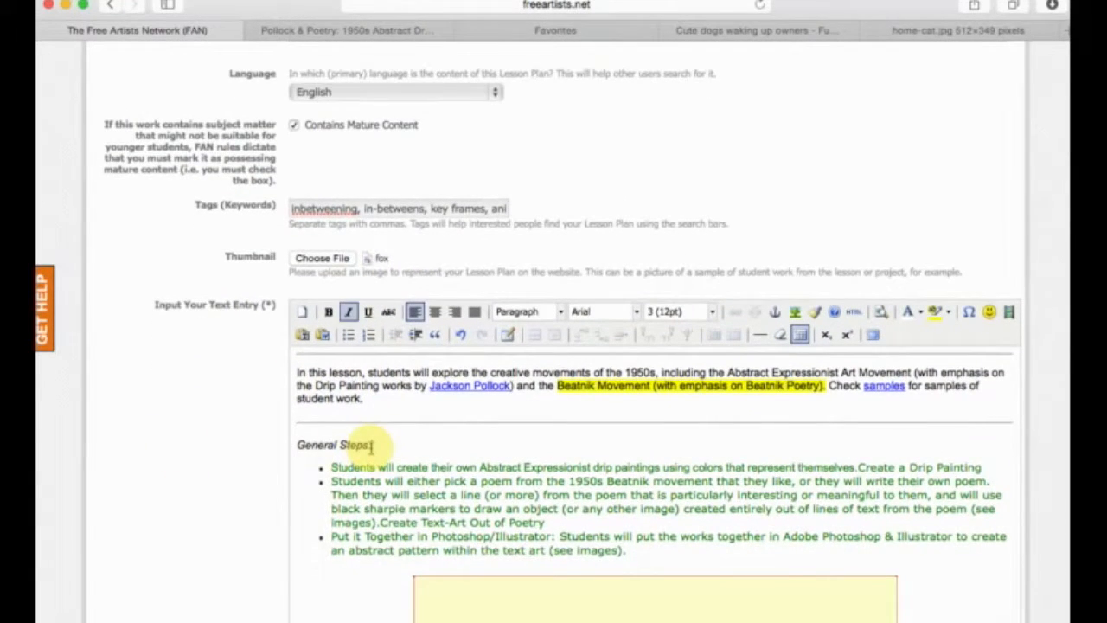
pyautogui.press('super+a')
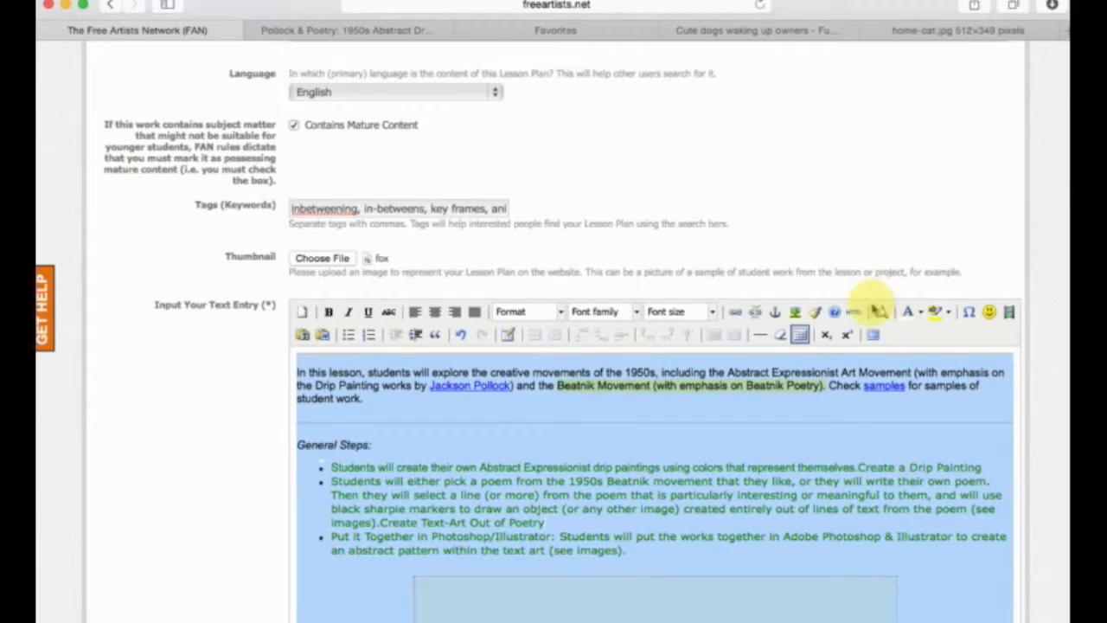
# View the text entry's HTML source and select all of its code.
pyautogui.click(857, 316)
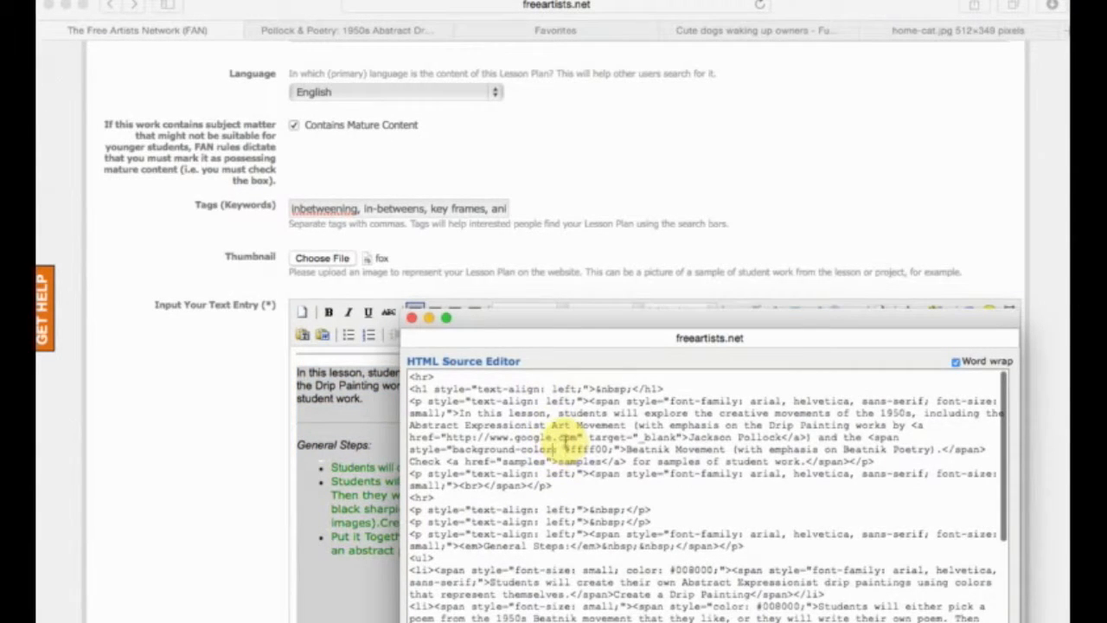
pyautogui.press('super+a')
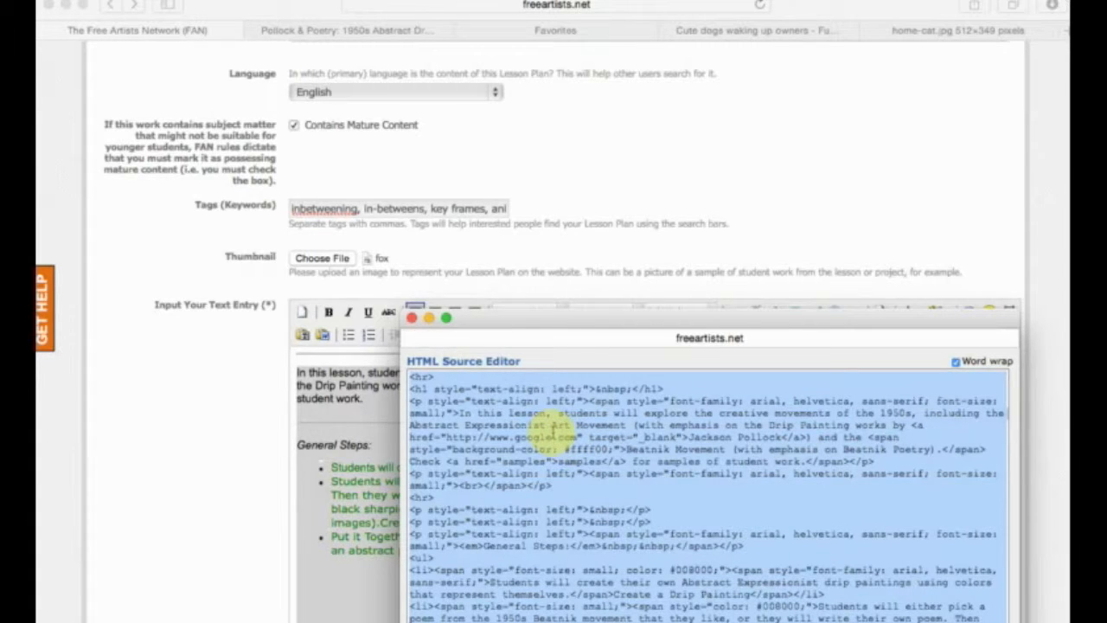
pyautogui.scroll(-10, 672, 475)
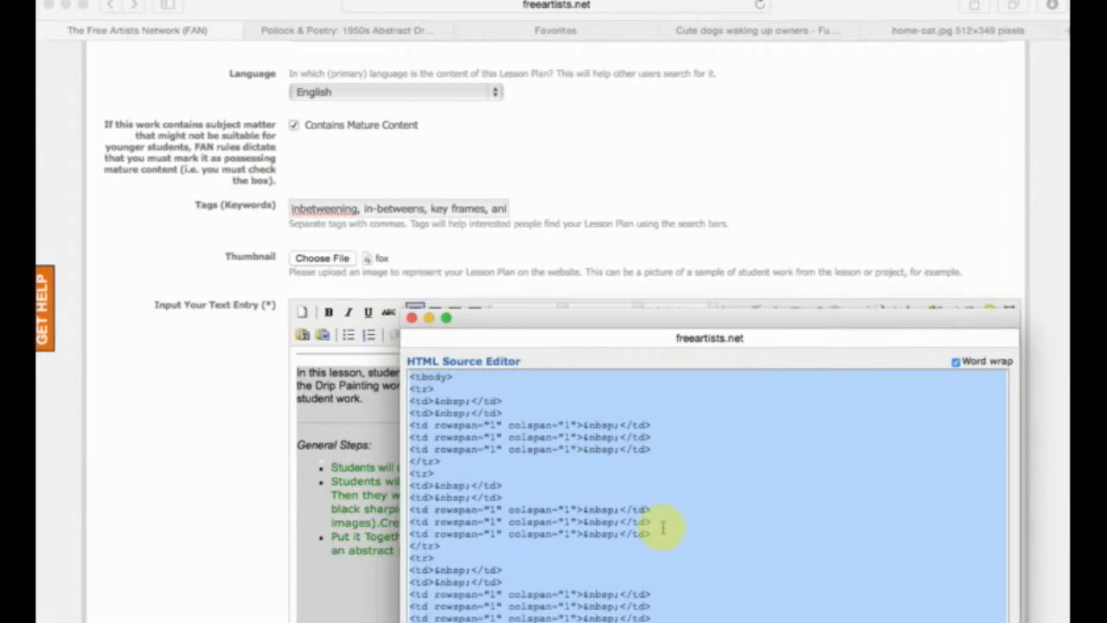
pyautogui.click(443, 620)
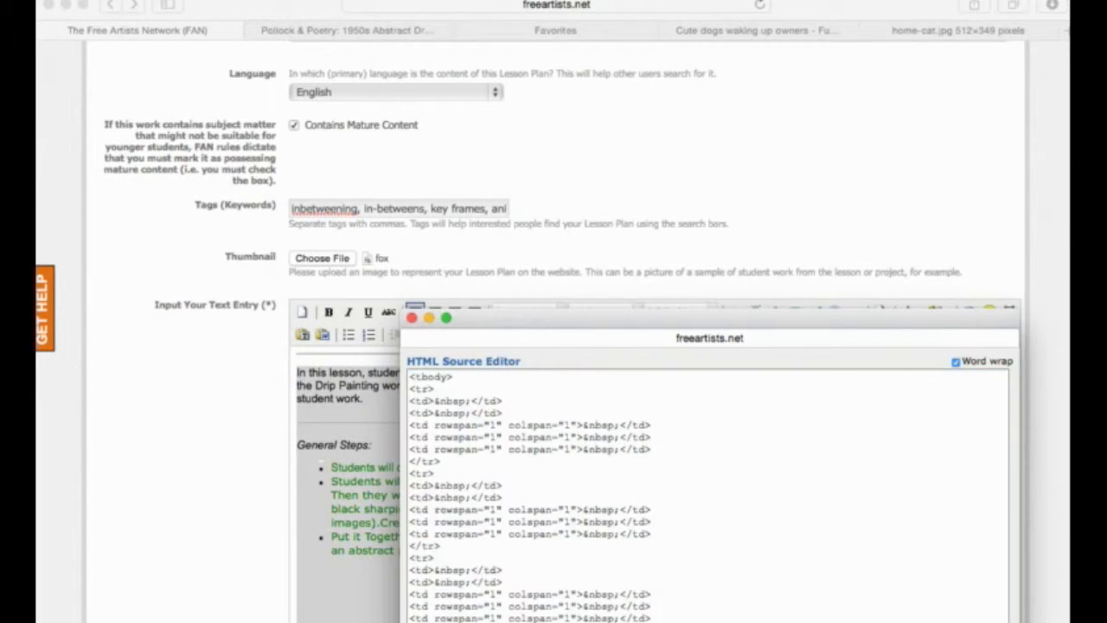
# Save the new lesson plan and go to its access restriction settings.
pyautogui.scroll(-5, 154, 552)
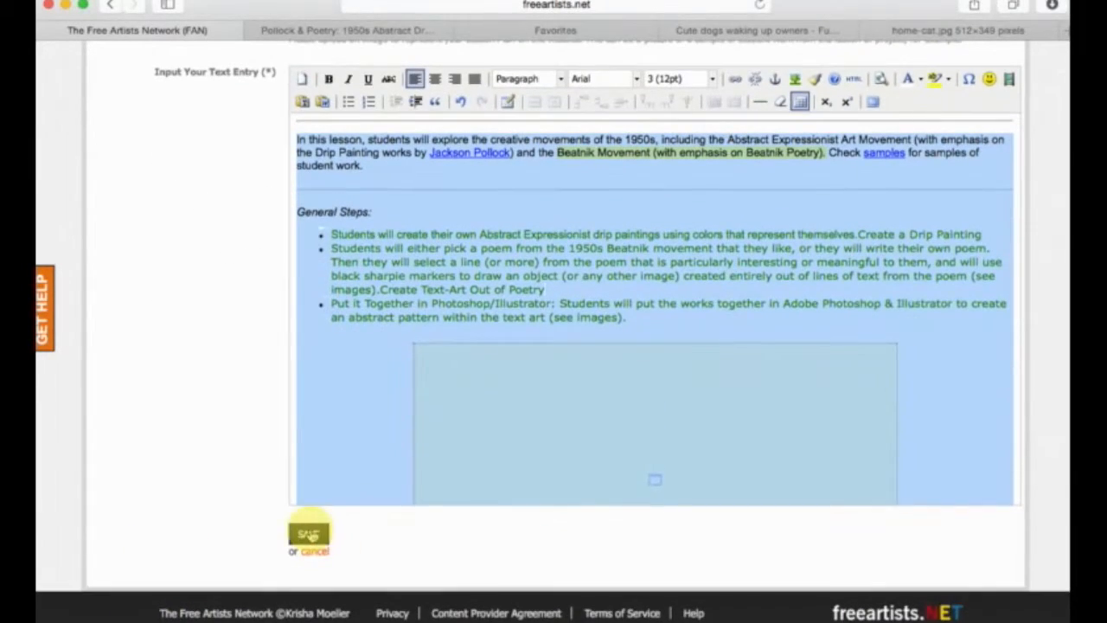
pyautogui.click(309, 531)
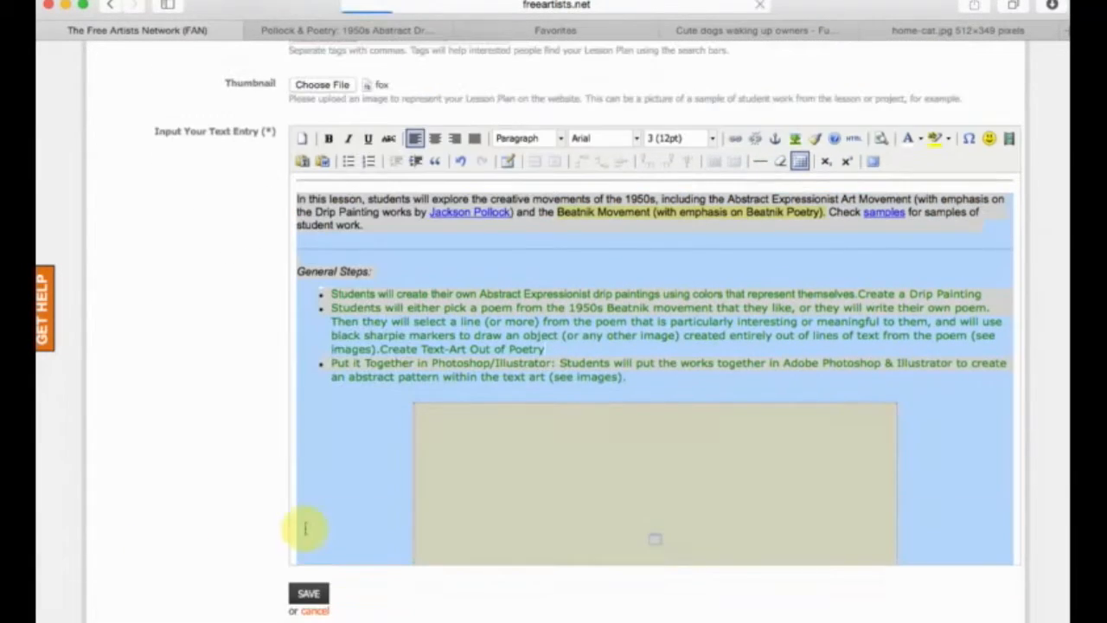
pyautogui.click(320, 595)
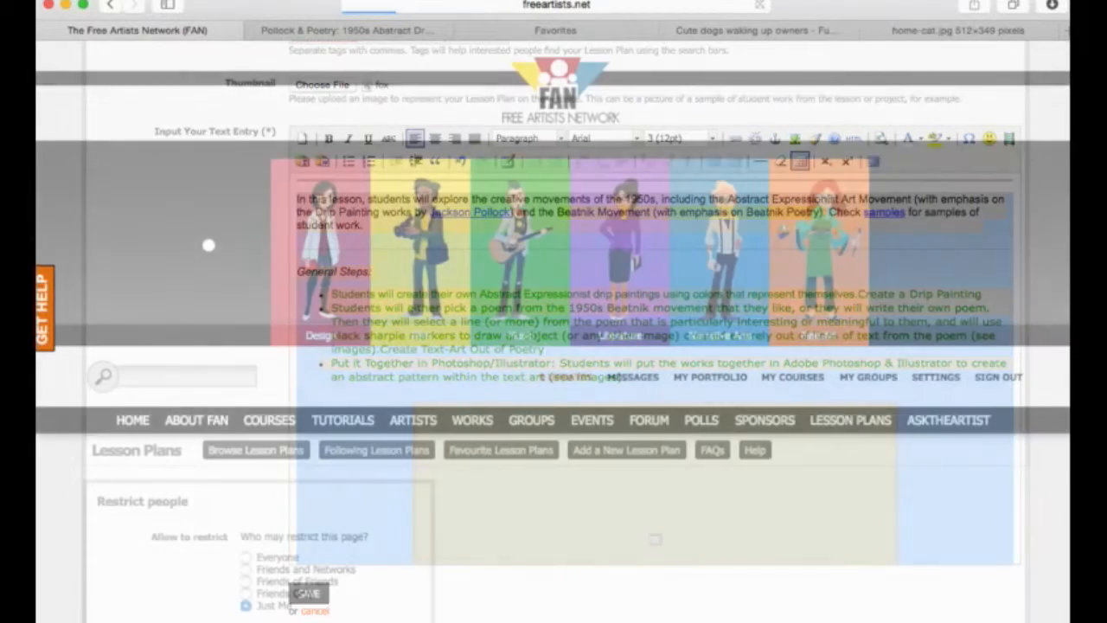
pyautogui.scroll(-10, 897, 246)
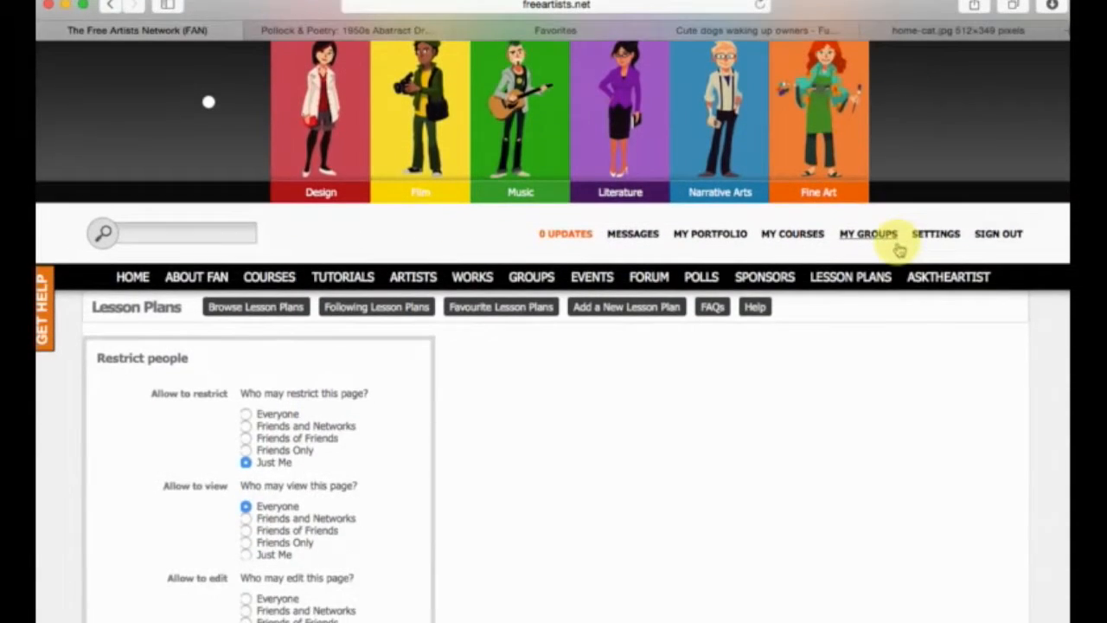
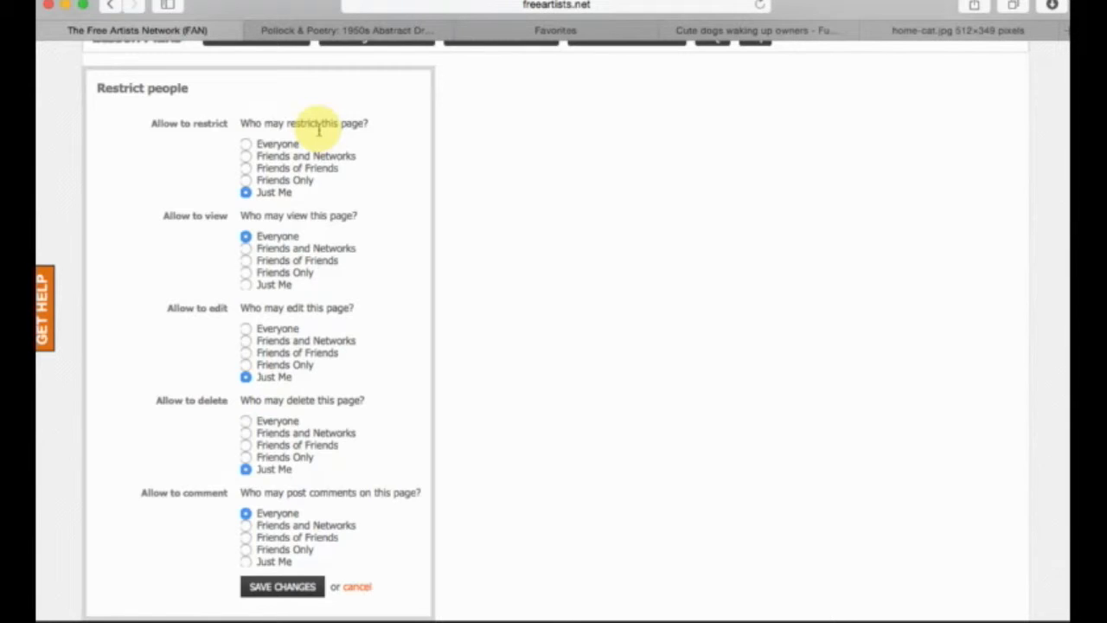
# Switch to the Pollock & Poetry lesson plan and open its version history.
pyautogui.click(309, 32)
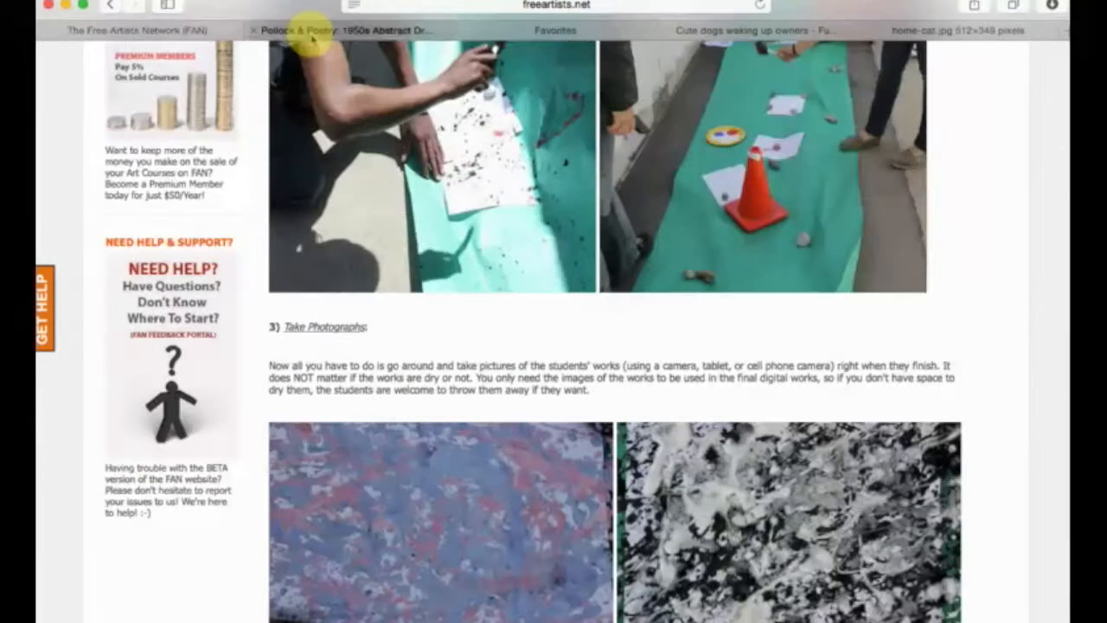
pyautogui.scroll(5, 186, 420)
pyautogui.scroll(15, 186, 419)
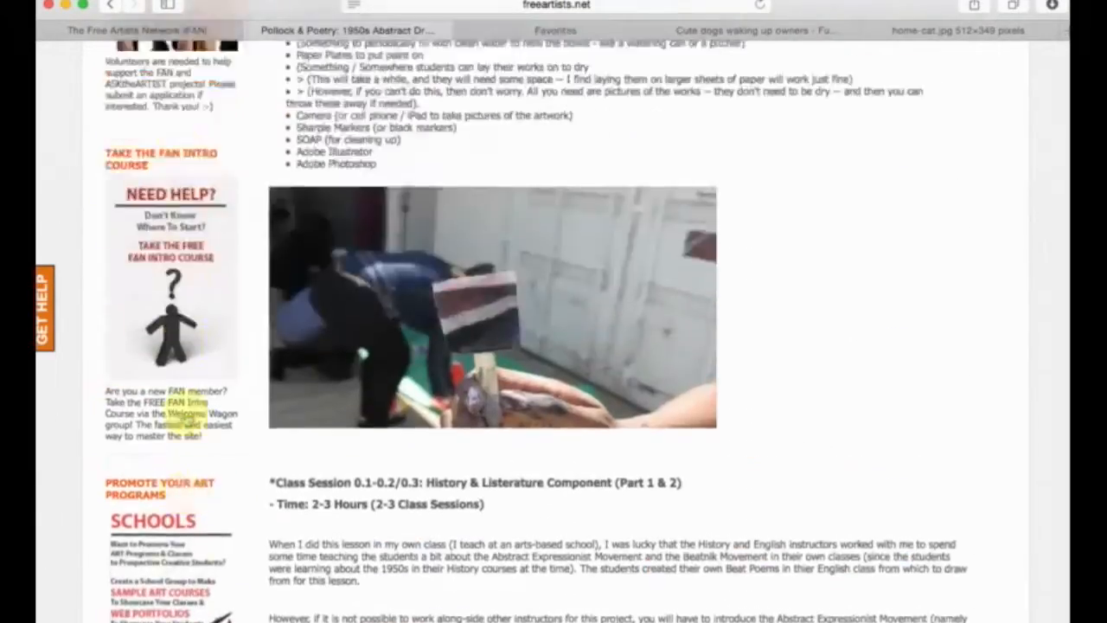
pyautogui.scroll(5, 186, 419)
pyautogui.scroll(-10, 186, 419)
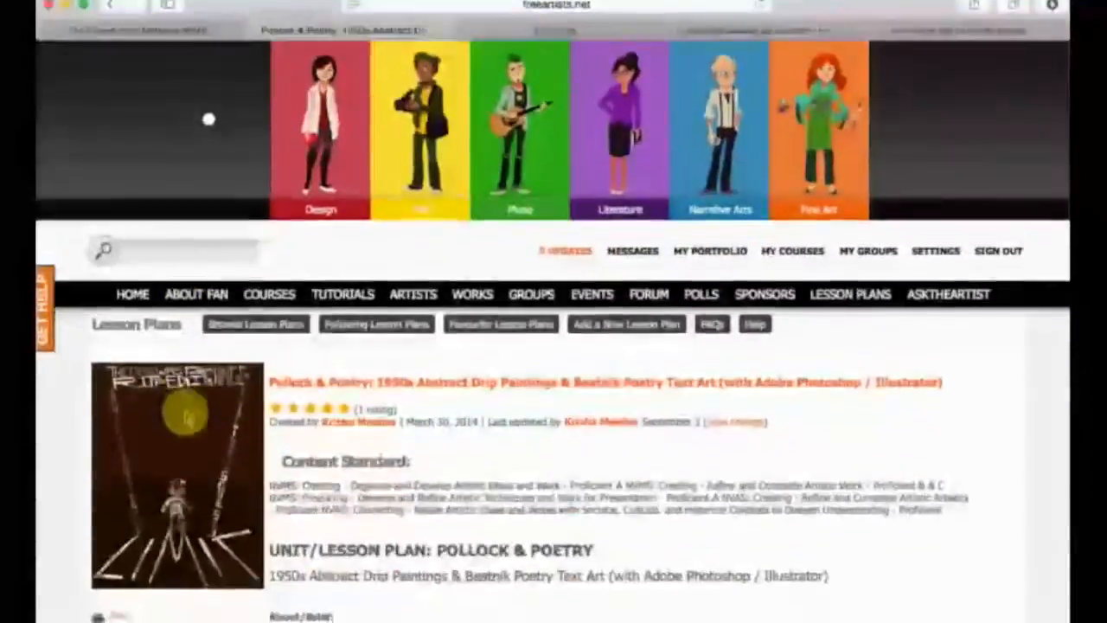
pyautogui.click(145, 381)
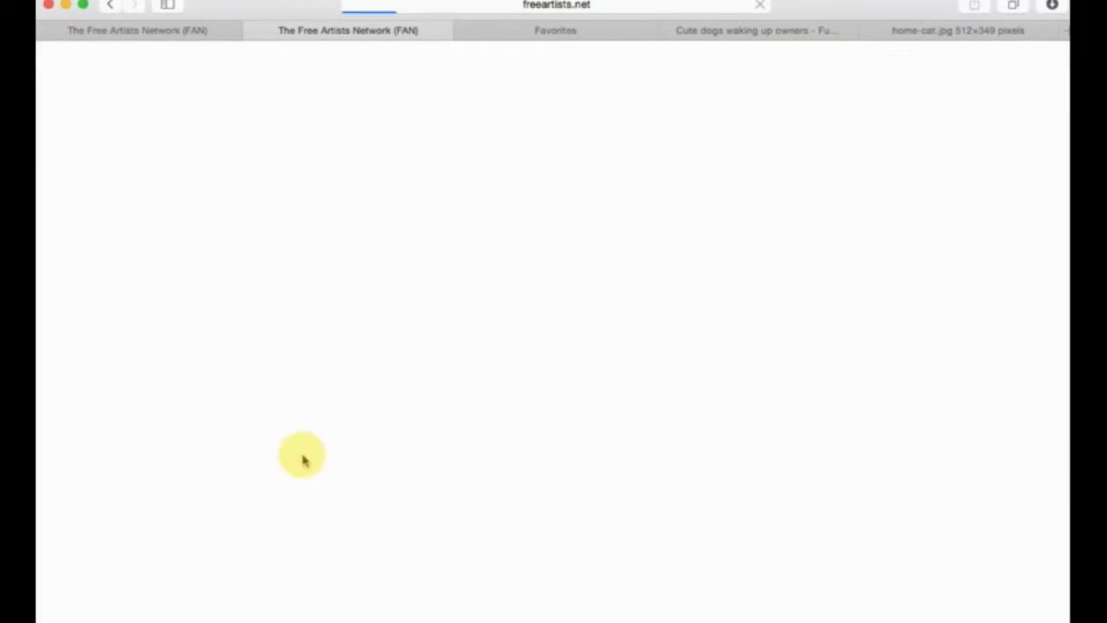
# Review the lesson plan's version list with its dates, authors and restore options, and return to the lesson plan detail.
pyautogui.scroll(-9, 604, 222)
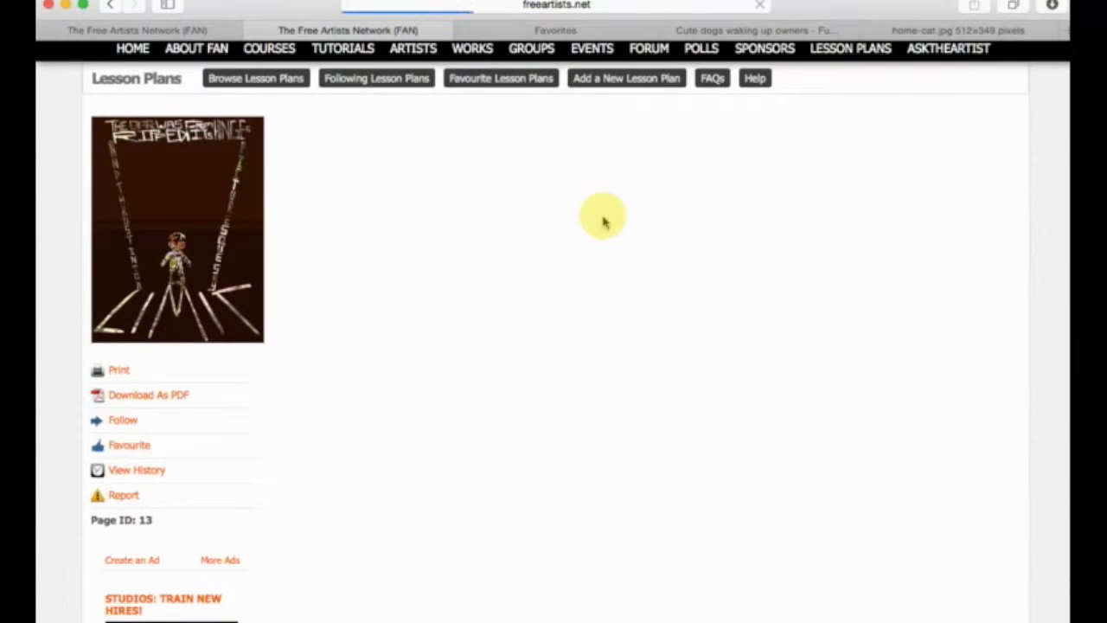
pyautogui.scroll(-1, 603, 222)
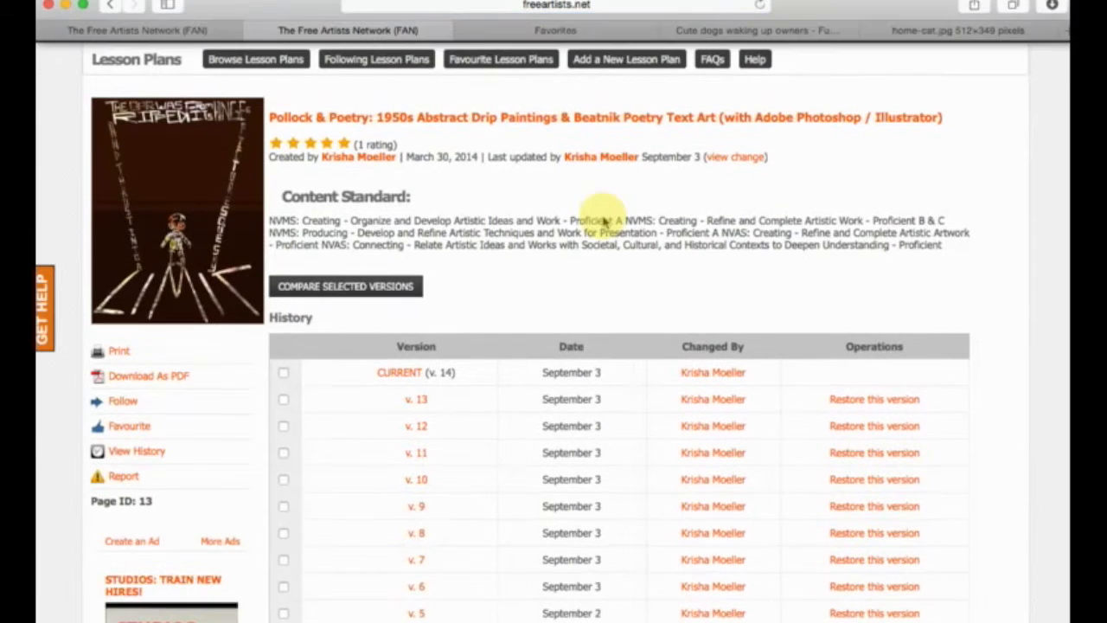
pyautogui.scroll(-4, 604, 222)
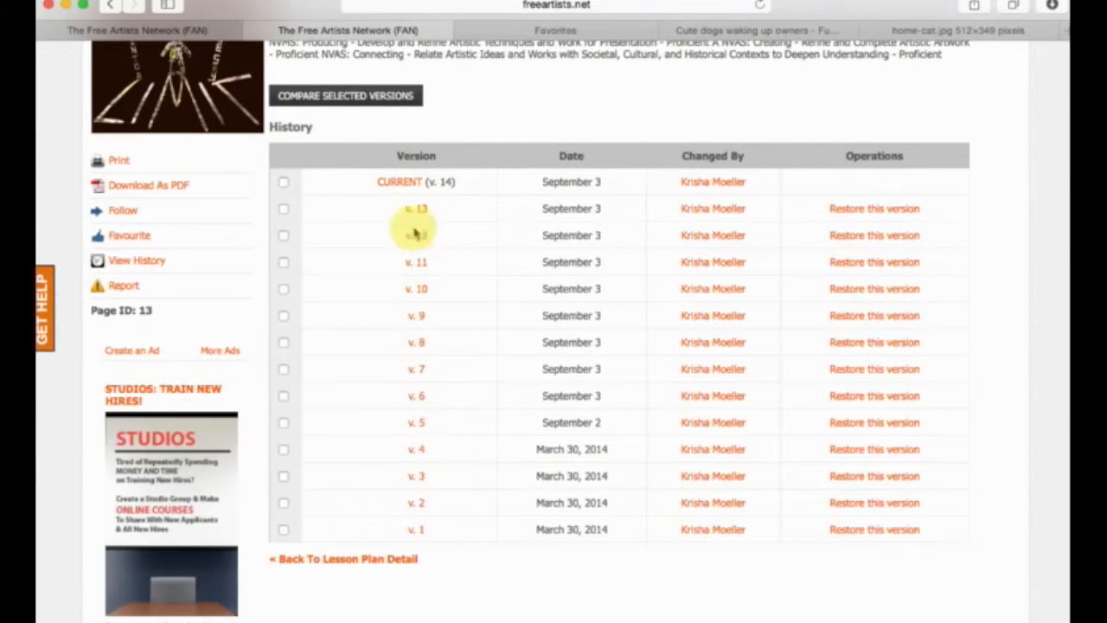
pyautogui.scroll(2, 407, 185)
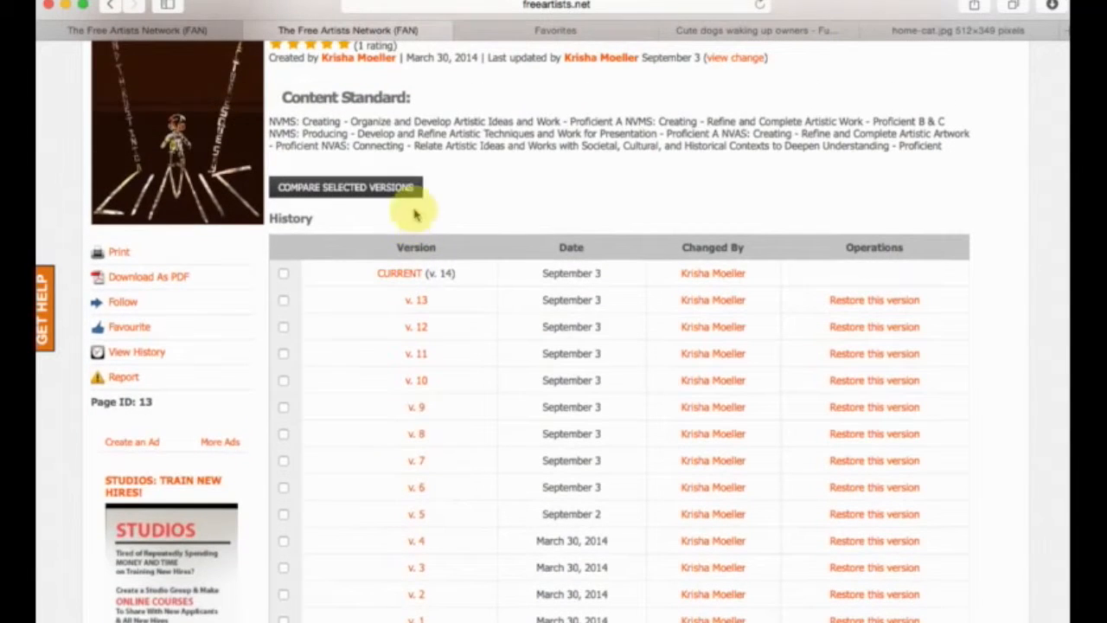
pyautogui.scroll(-3, 425, 536)
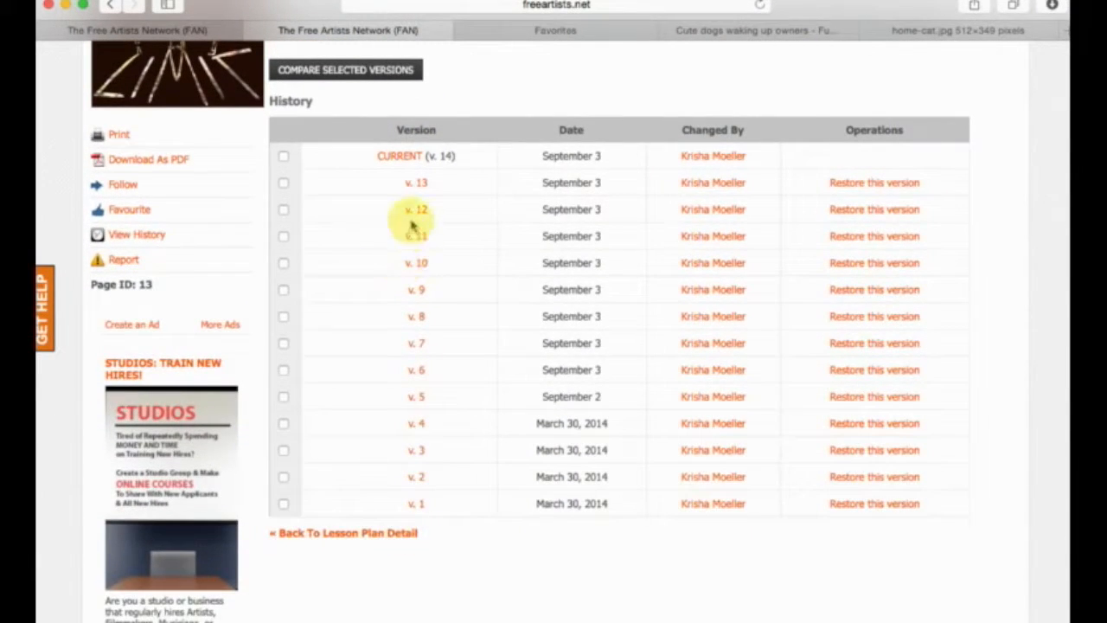
pyautogui.scroll(1, 403, 543)
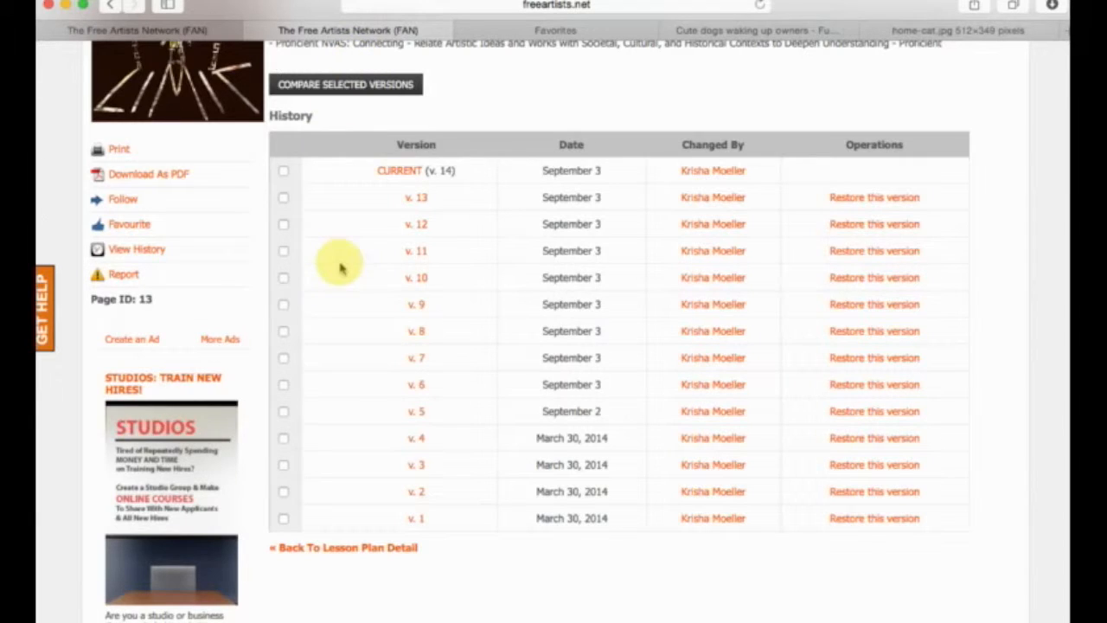
pyautogui.click(359, 550)
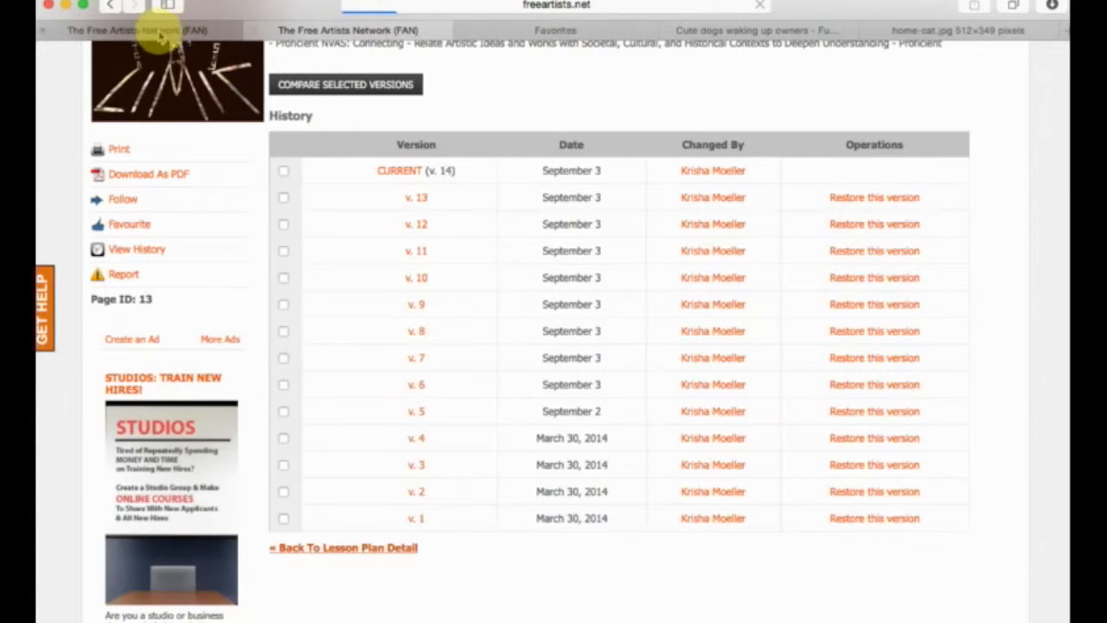
# In the new lesson plan's restriction settings, allow Everyone to edit the page and save the changes.
pyautogui.click(158, 33)
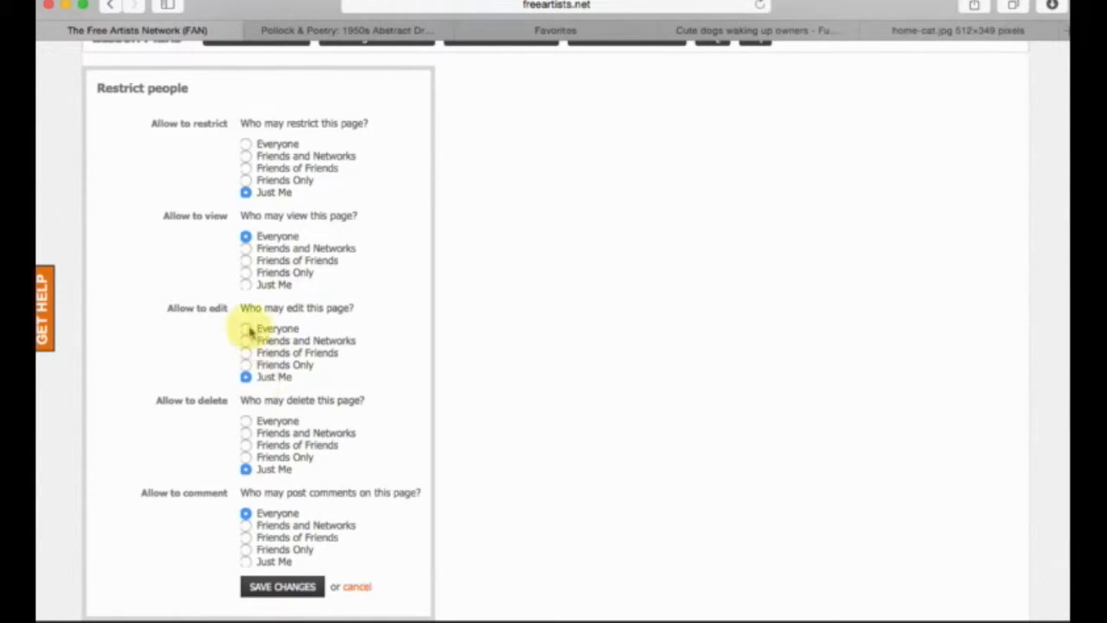
pyautogui.click(245, 330)
pyautogui.click(246, 364)
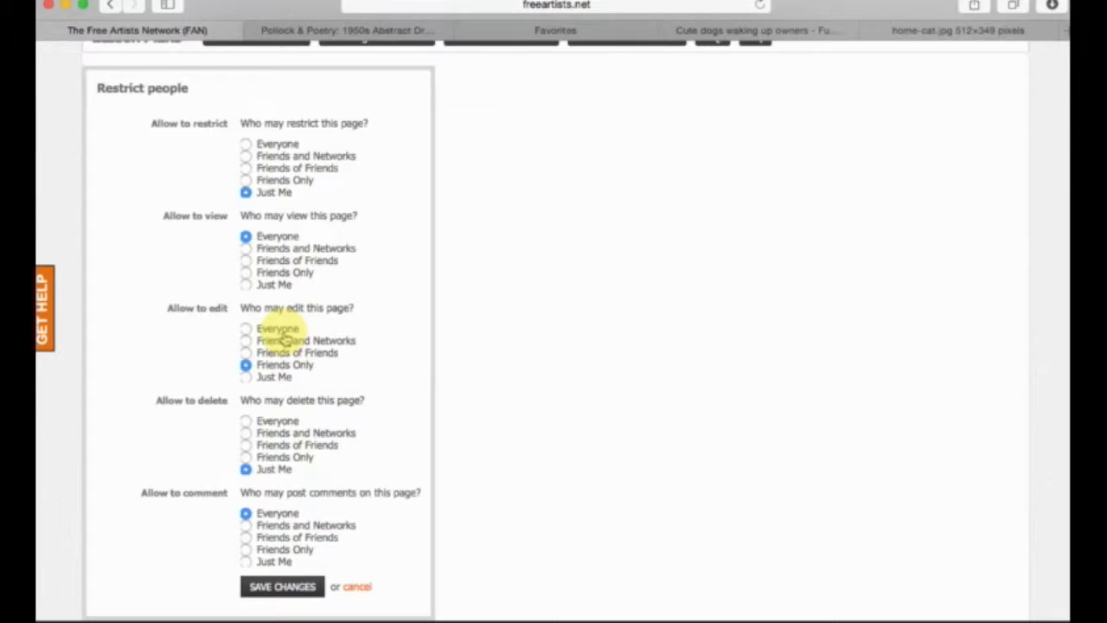
pyautogui.click(247, 329)
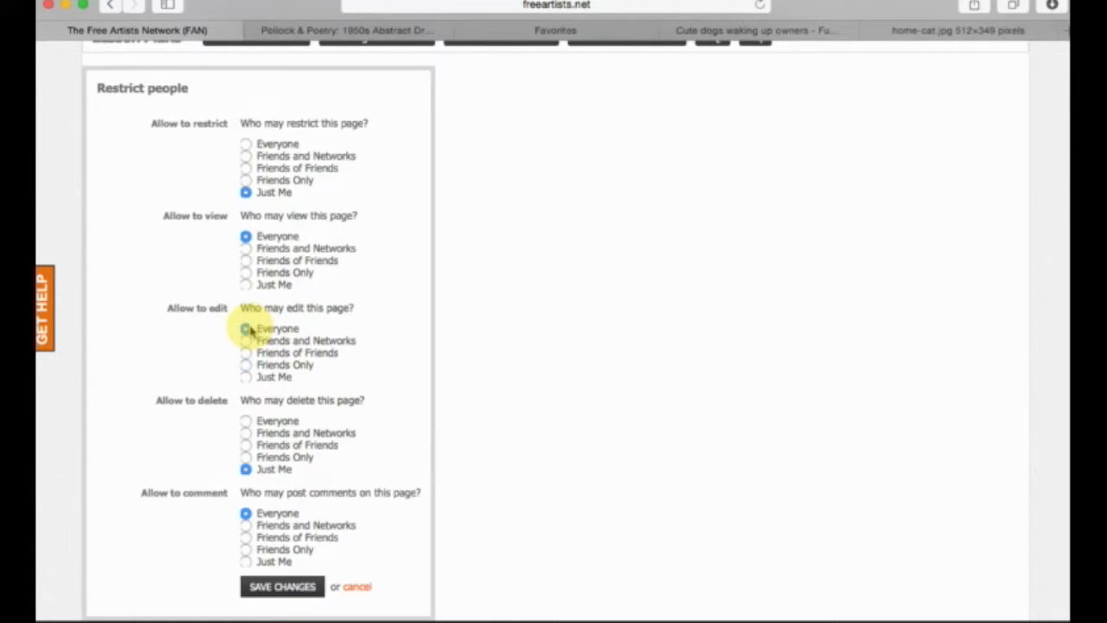
pyautogui.click(246, 379)
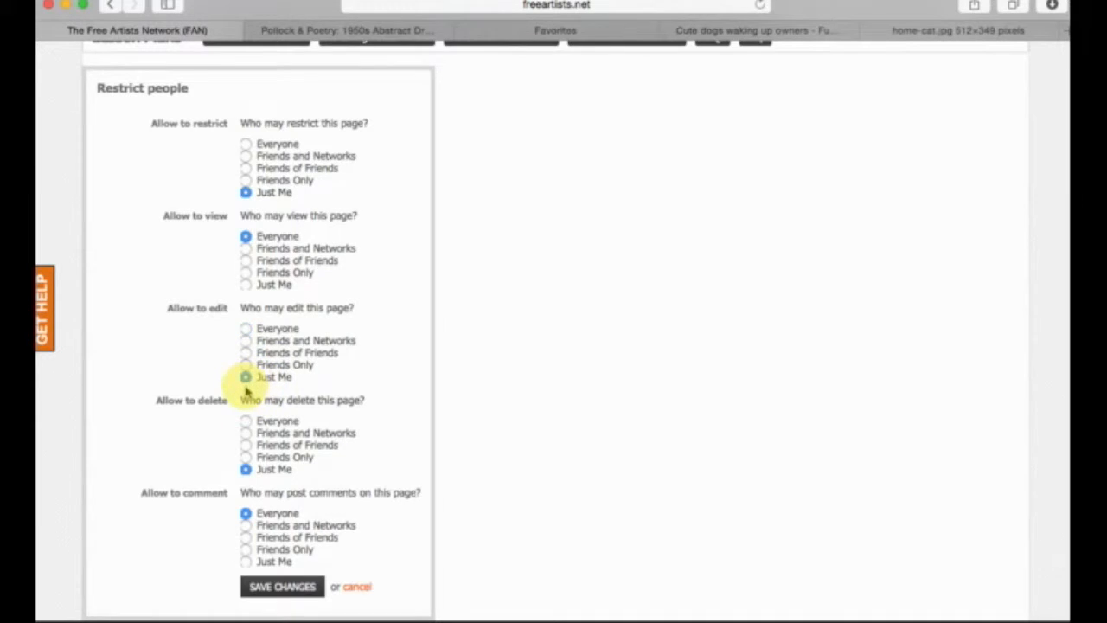
pyautogui.click(247, 330)
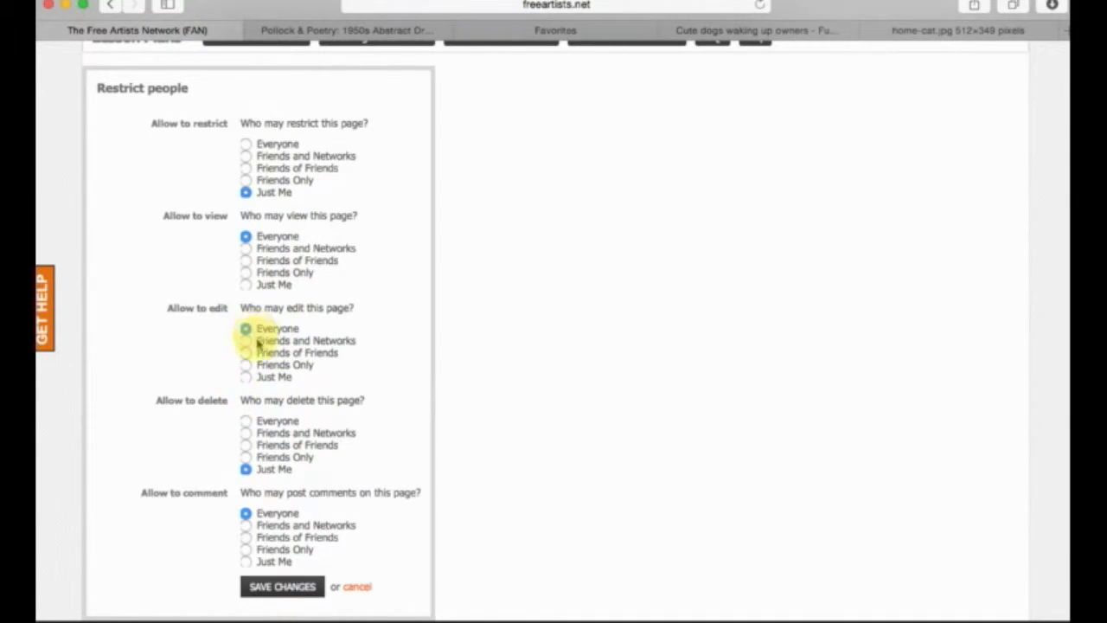
pyautogui.scroll(-1, 249, 474)
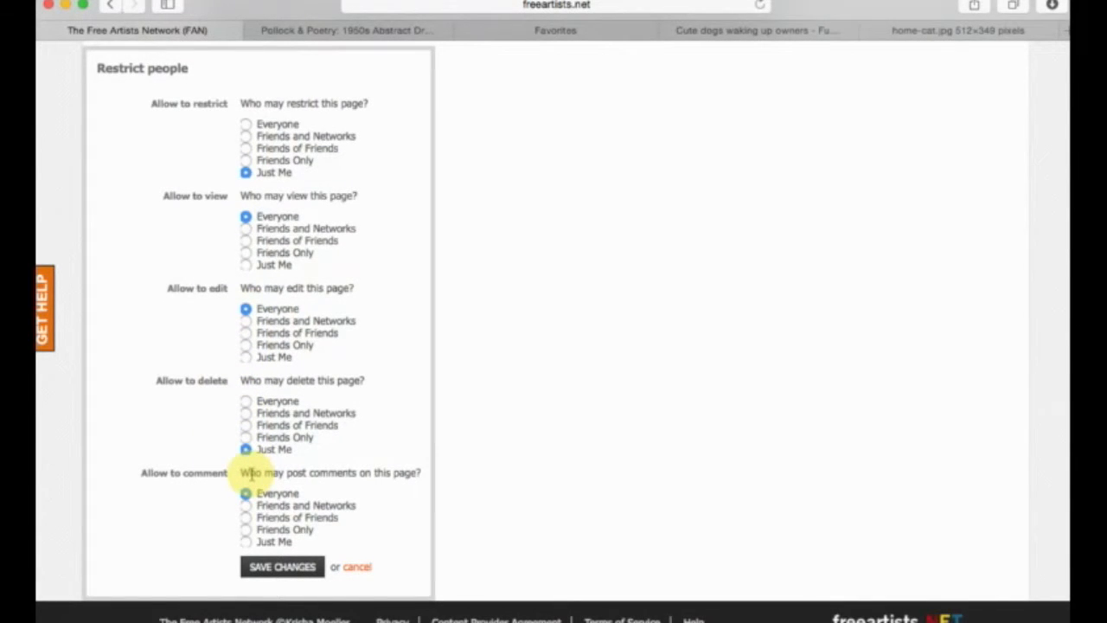
pyautogui.click(273, 569)
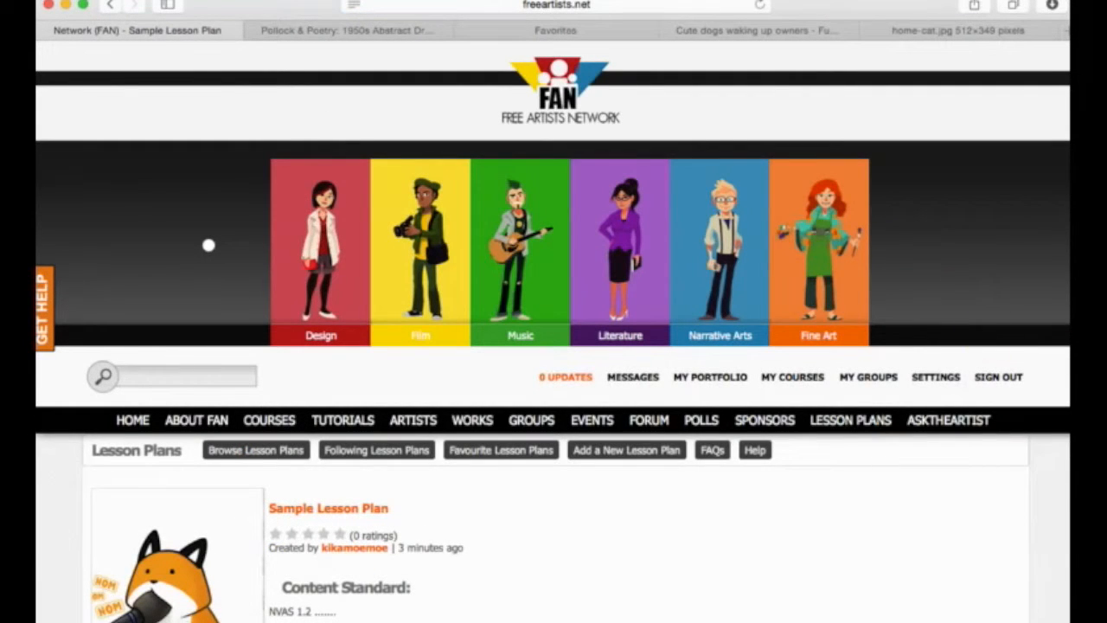
# Look over the published Sample Lesson Plan page, checking its text, video, images, table and page options.
pyautogui.scroll(-10, 741, 227)
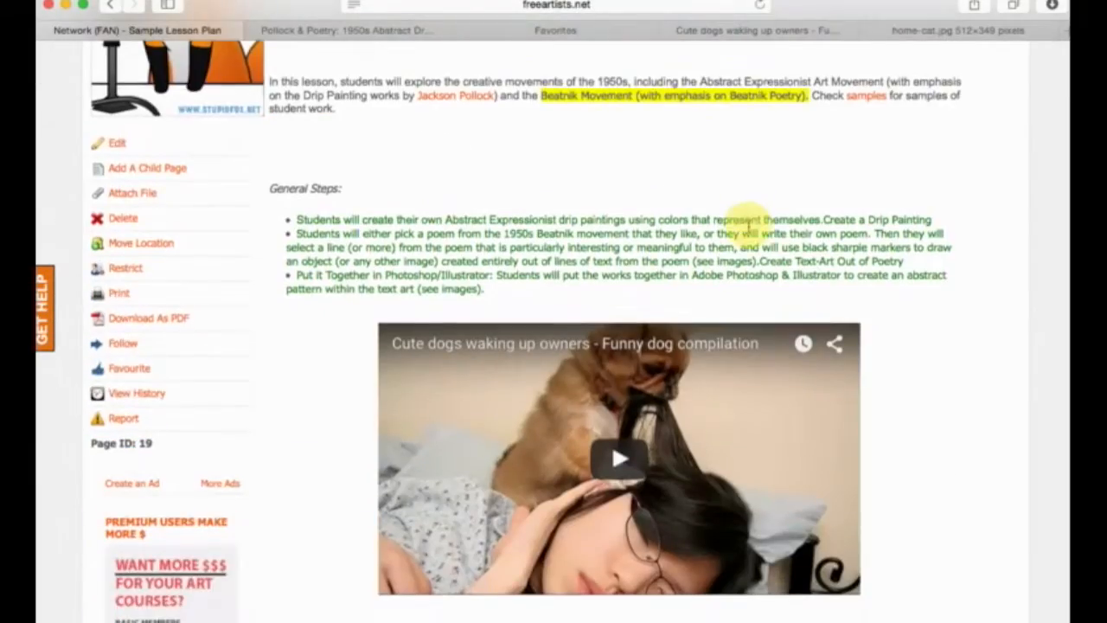
pyautogui.scroll(-15, 748, 226)
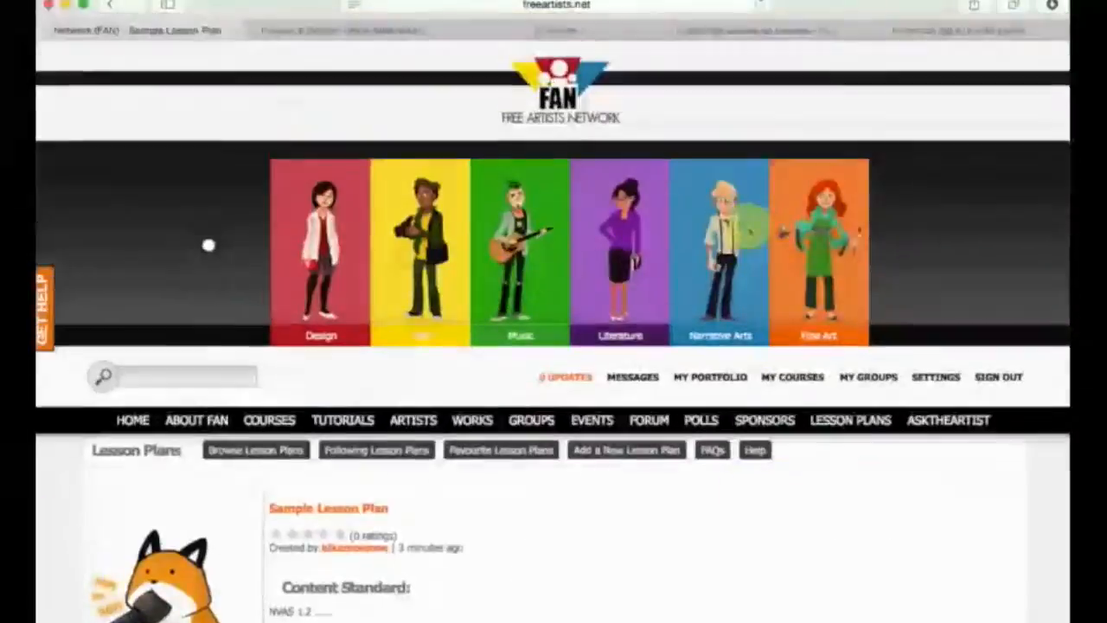
pyautogui.scroll(-4, 749, 230)
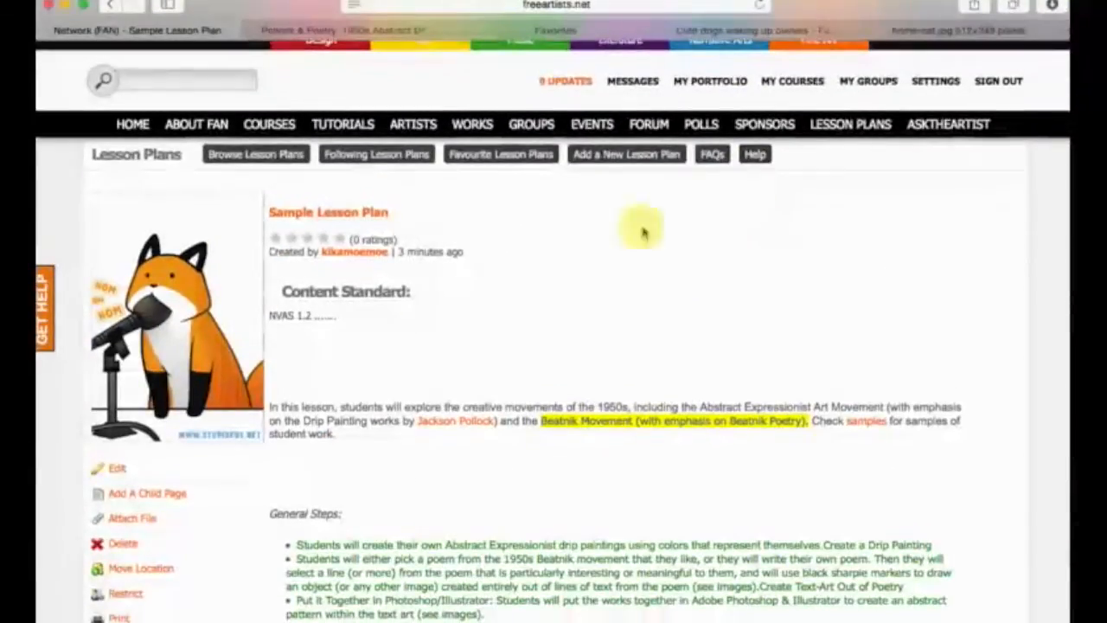
pyautogui.scroll(-1, 317, 329)
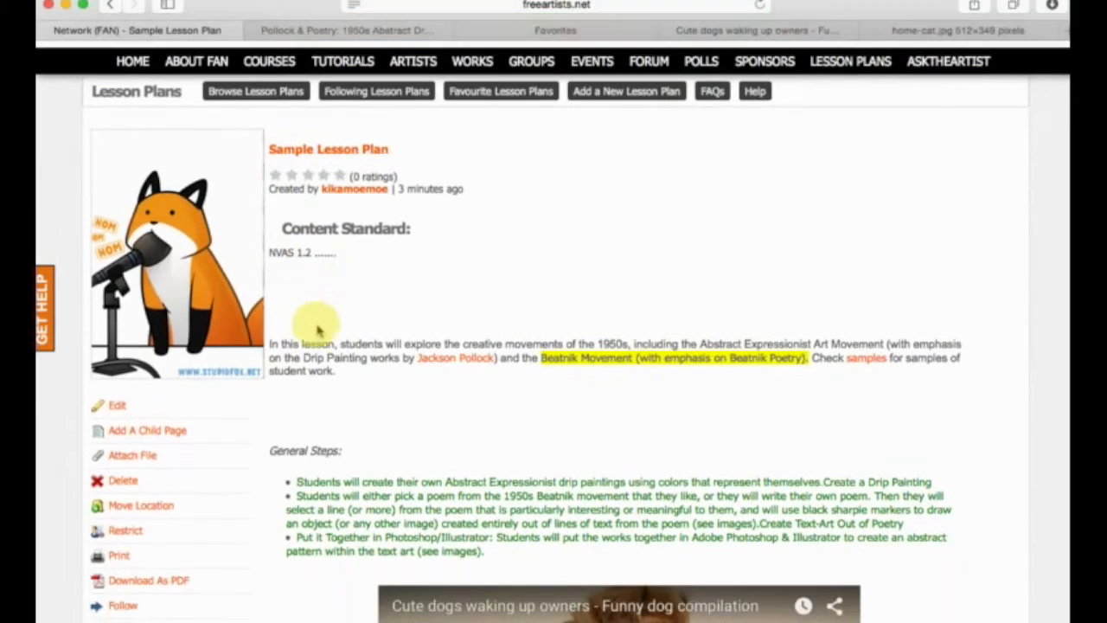
pyautogui.scroll(-6, 371, 324)
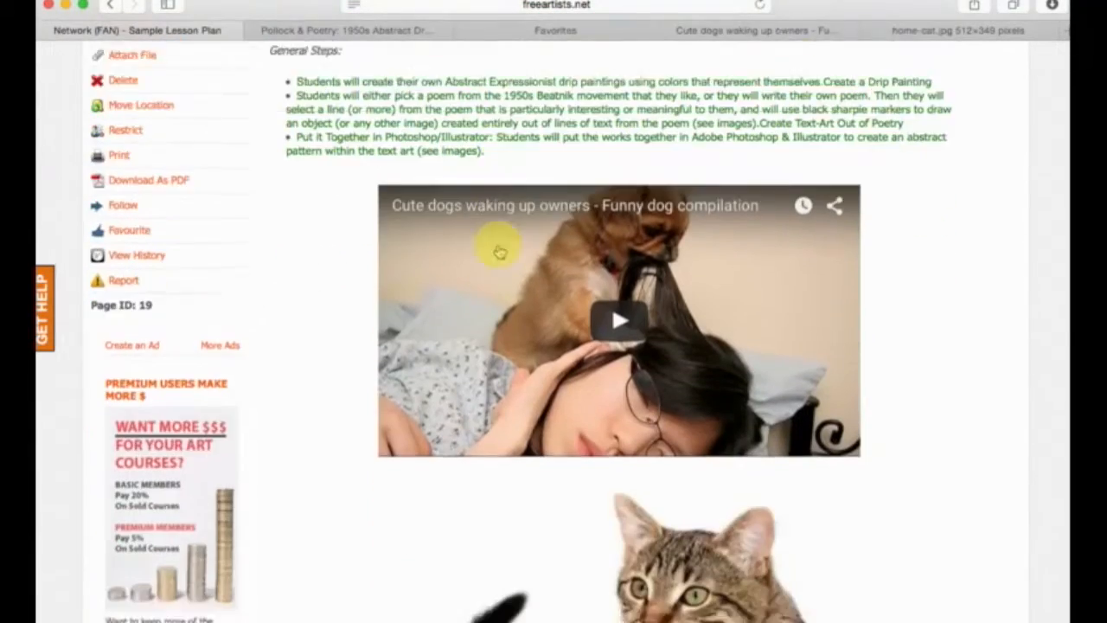
pyautogui.scroll(-15, 500, 251)
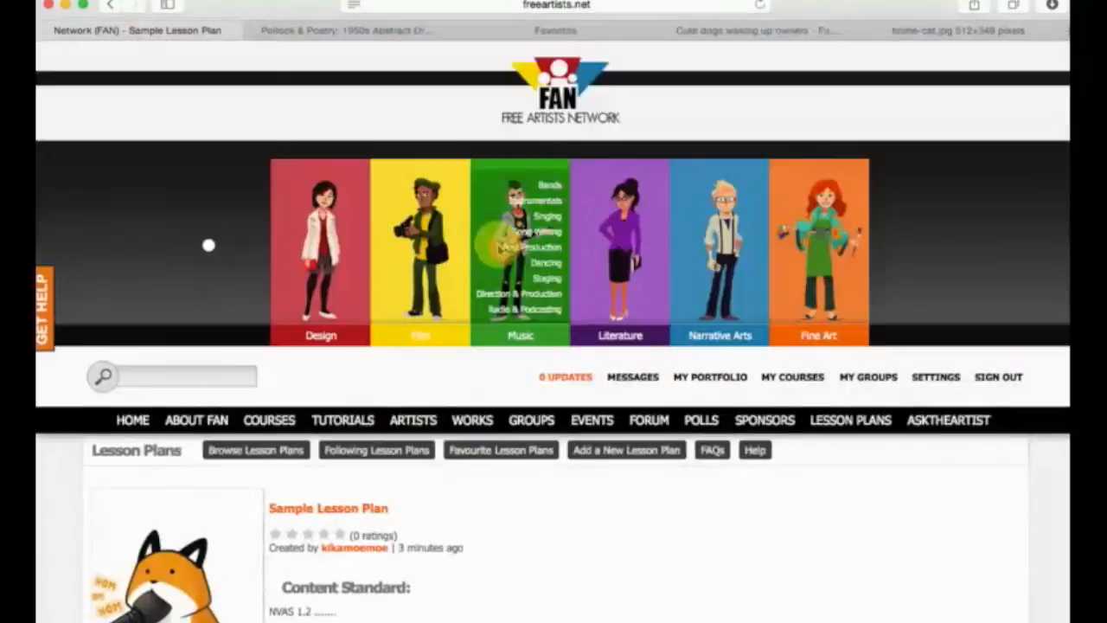
pyautogui.scroll(-8, 504, 245)
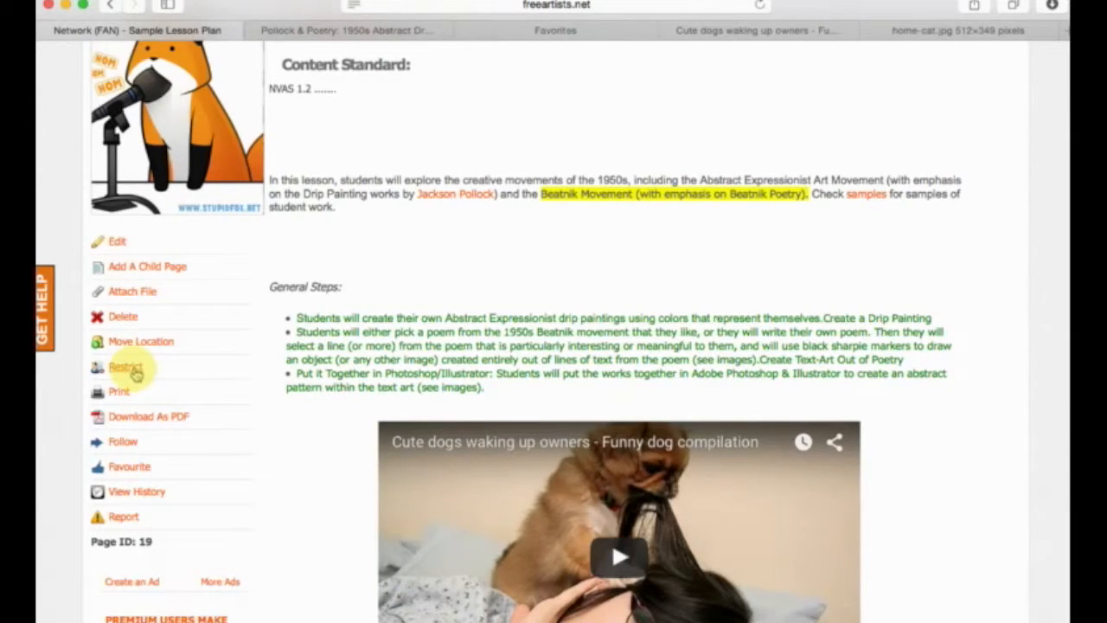
# Switch to the Pollock & Poetry lesson plan and examine which page options it offers to a non-owner.
pyautogui.click(303, 30)
pyautogui.scroll(-10, 143, 441)
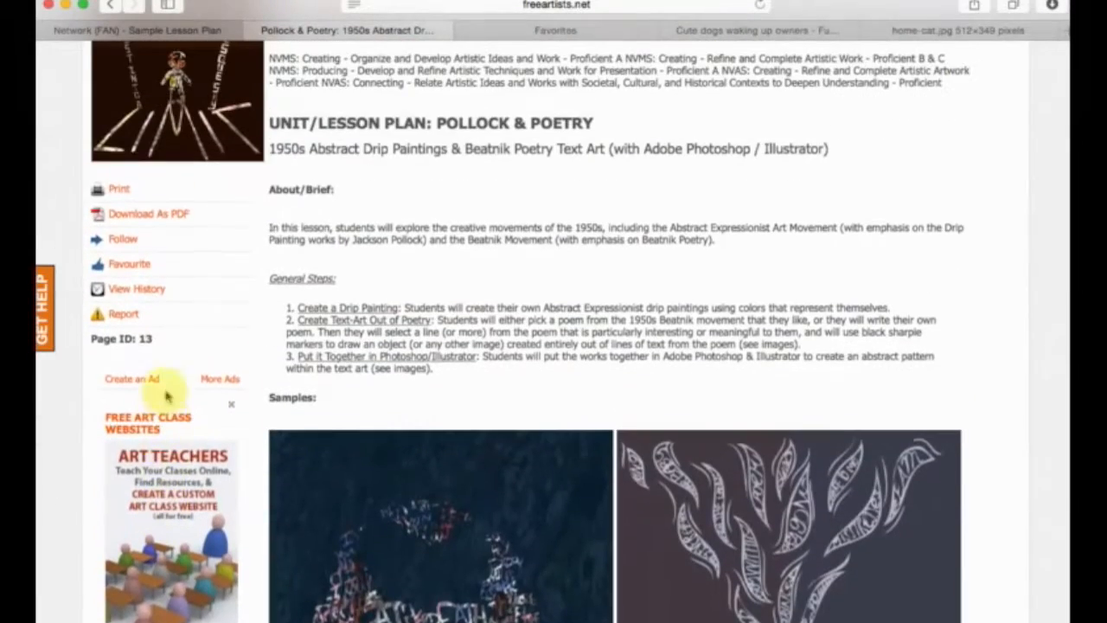
pyautogui.scroll(5, 112, 316)
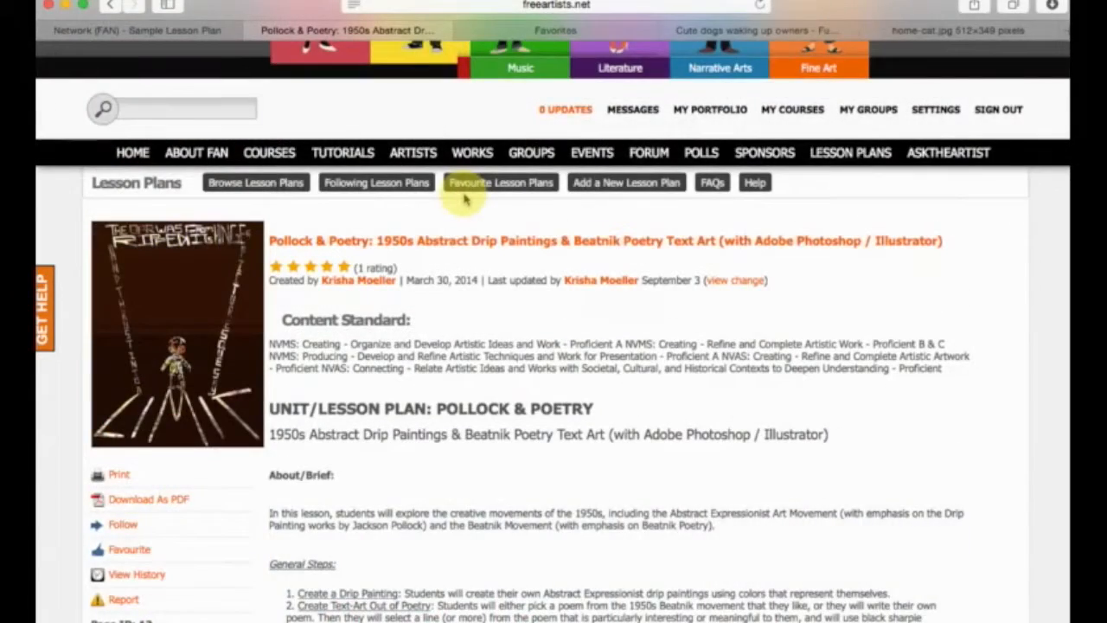
pyautogui.scroll(-5, 464, 199)
pyautogui.scroll(2, 425, 291)
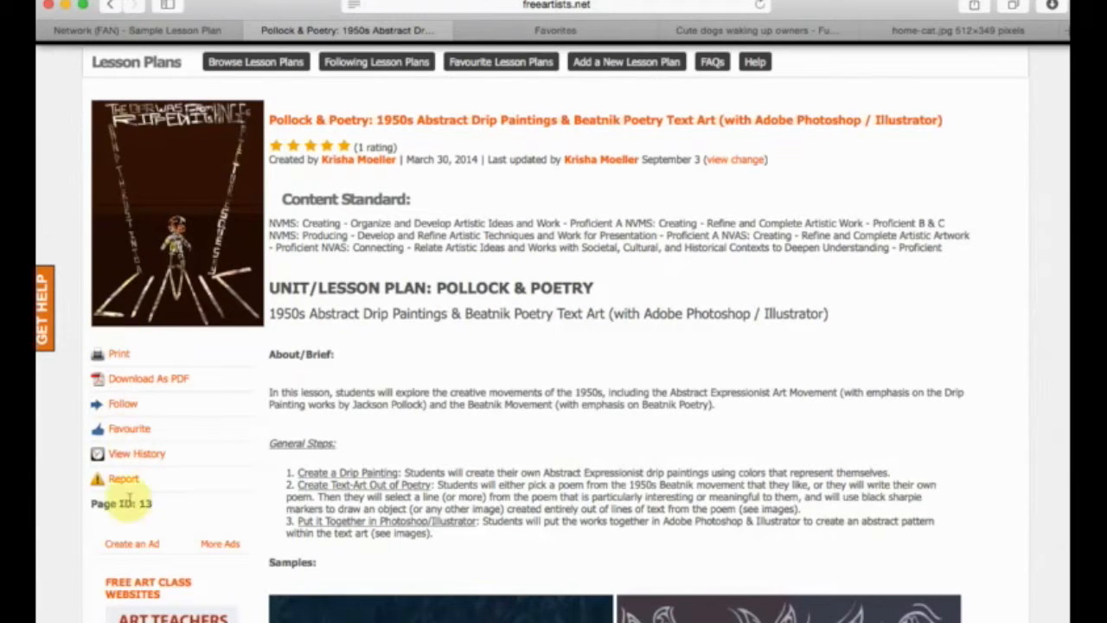
pyautogui.scroll(1, 536, 276)
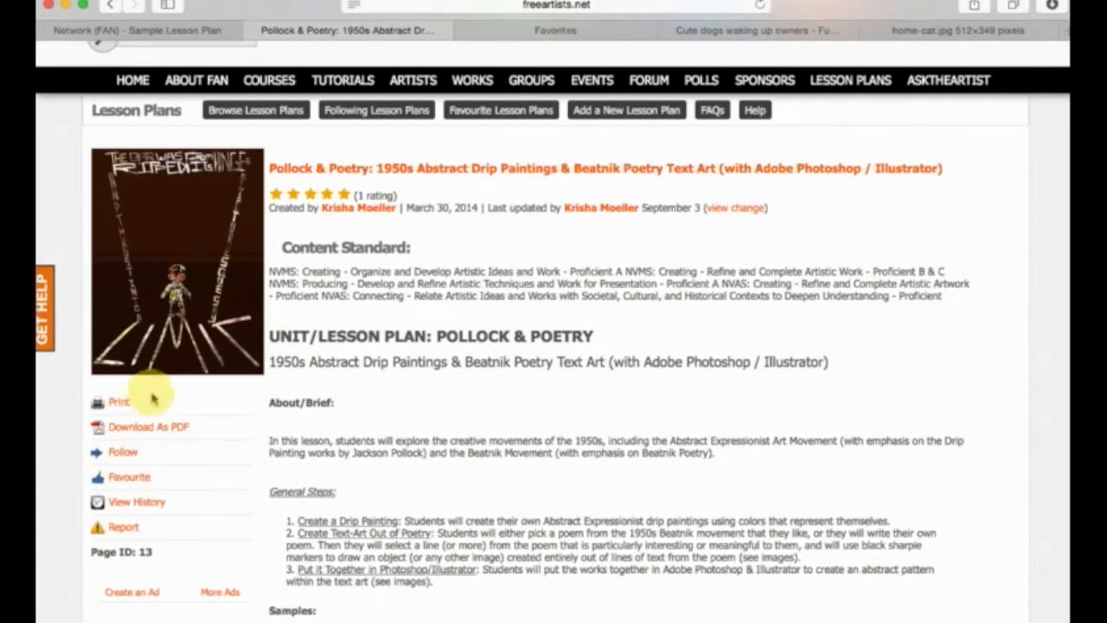
# Return to the Sample Lesson Plan, open the form for adding a child page and look through its fields.
pyautogui.click(168, 30)
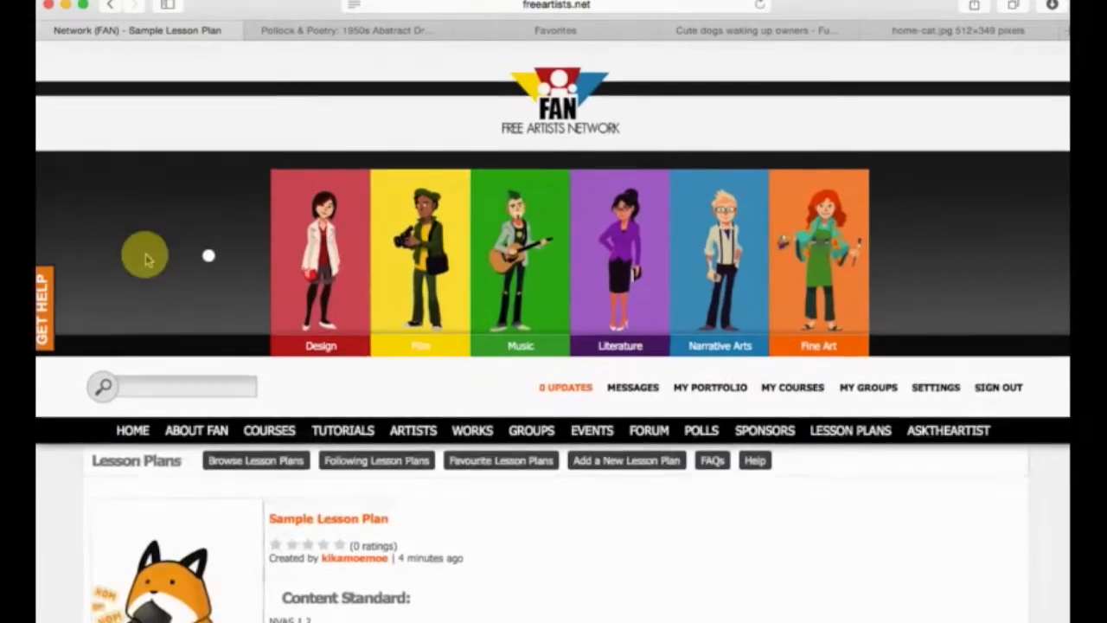
pyautogui.scroll(-10, 406, 320)
pyautogui.scroll(-1, 405, 331)
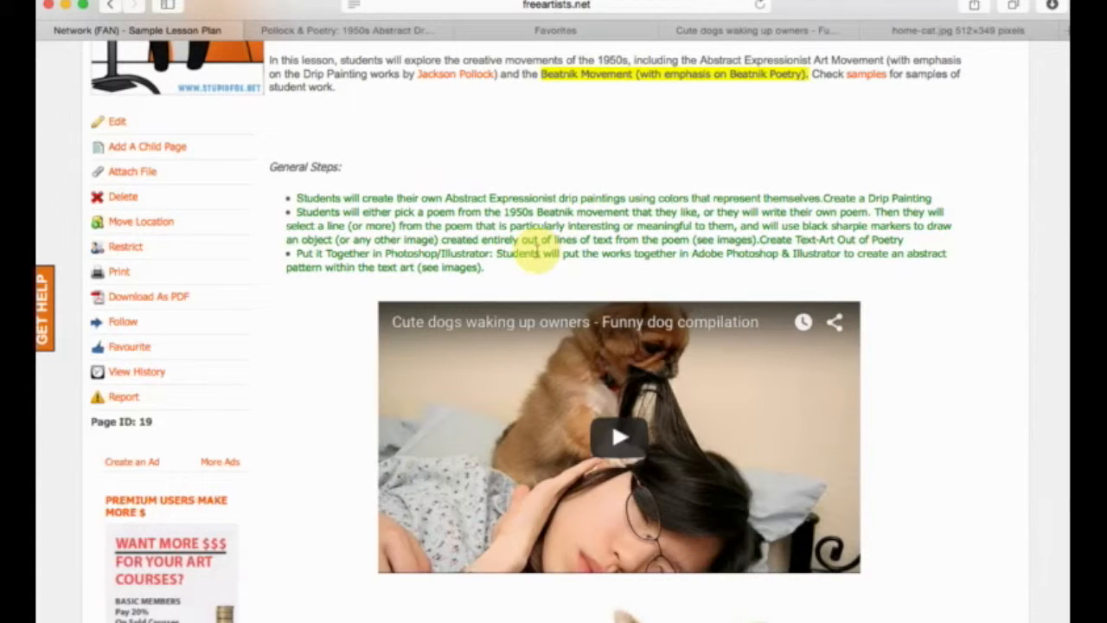
pyautogui.click(171, 147)
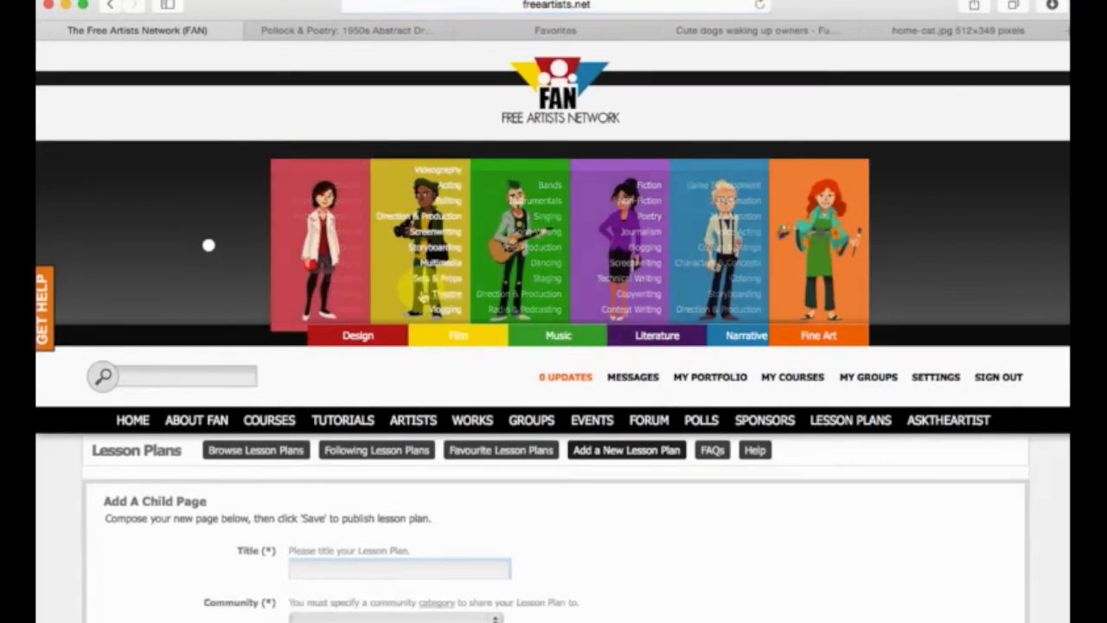
pyautogui.scroll(-4, 152, 315)
pyautogui.scroll(-15, 210, 294)
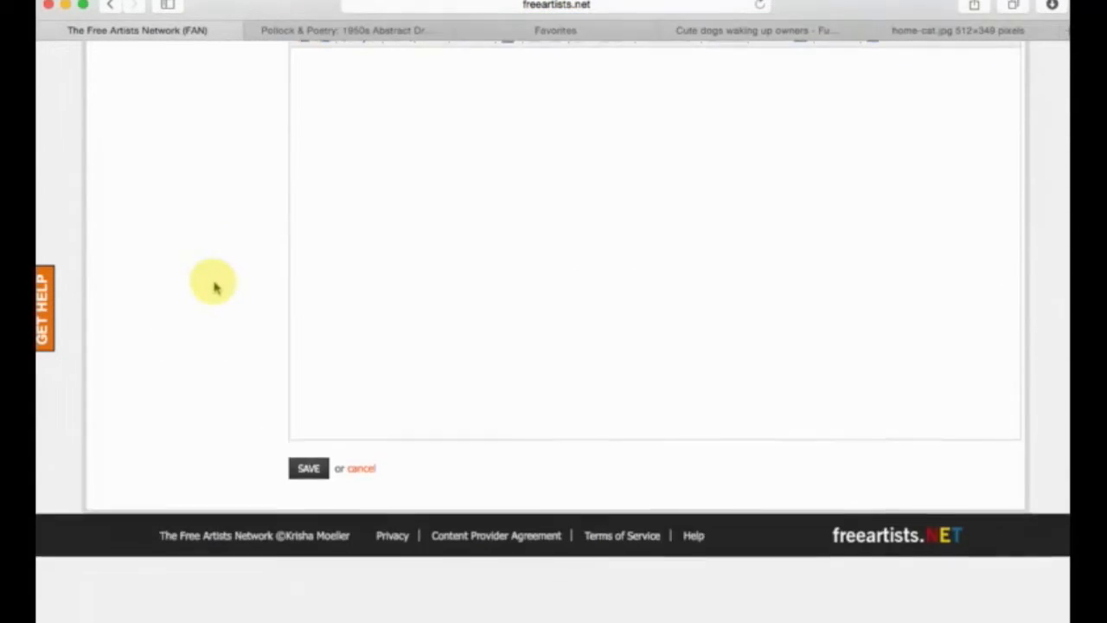
pyautogui.scroll(8, 247, 87)
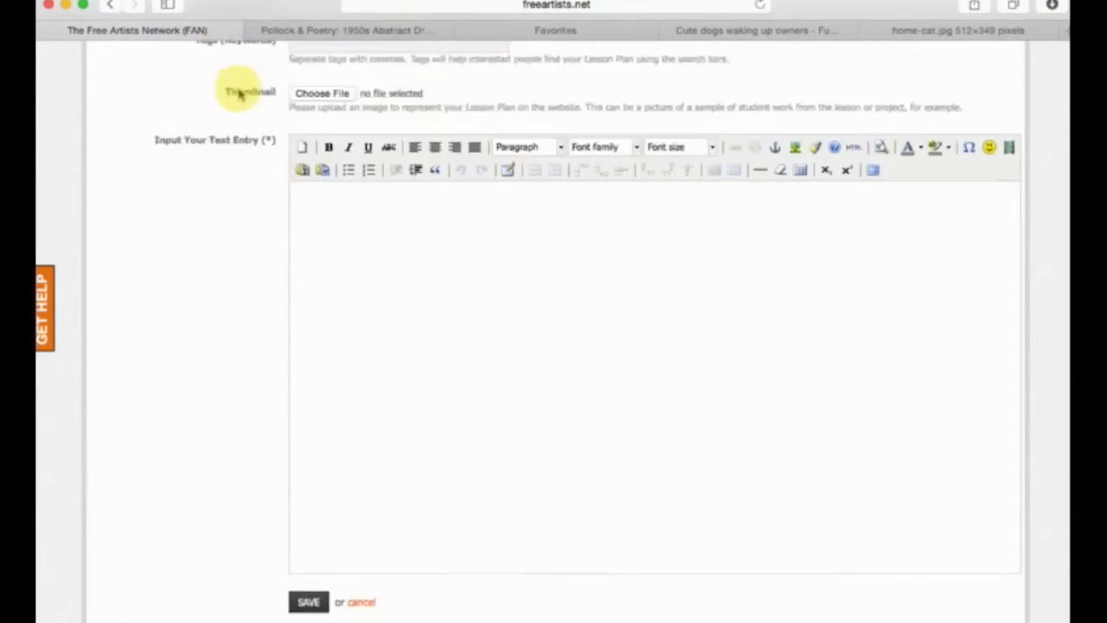
pyautogui.scroll(12, 249, 100)
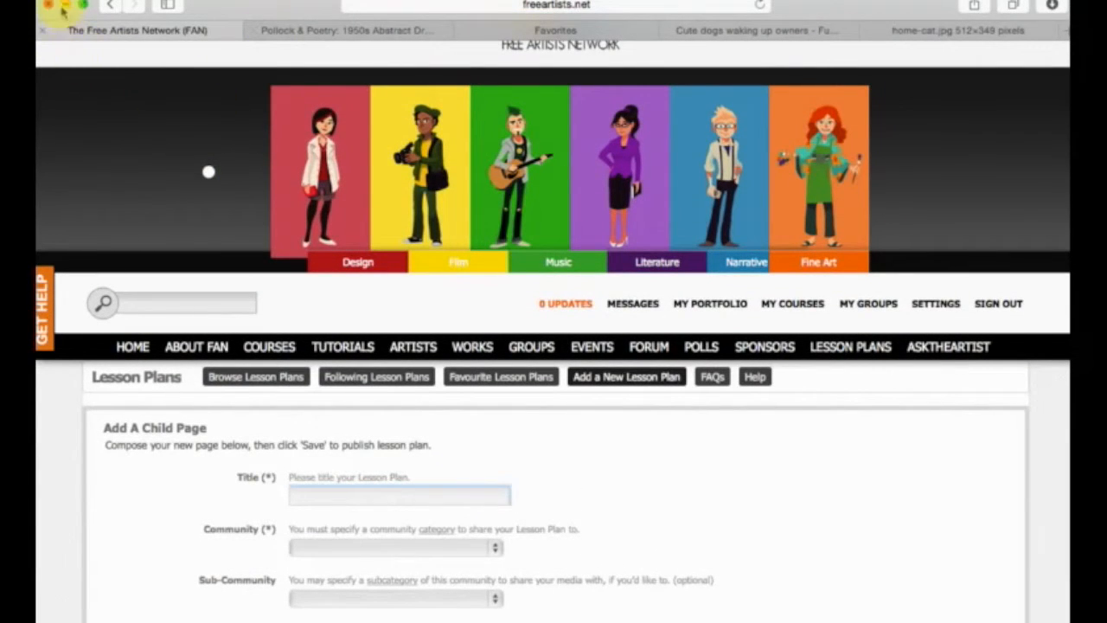
# Leave the child page form and look over the Sample Lesson Plan page and its options.
pyautogui.click(102, 6)
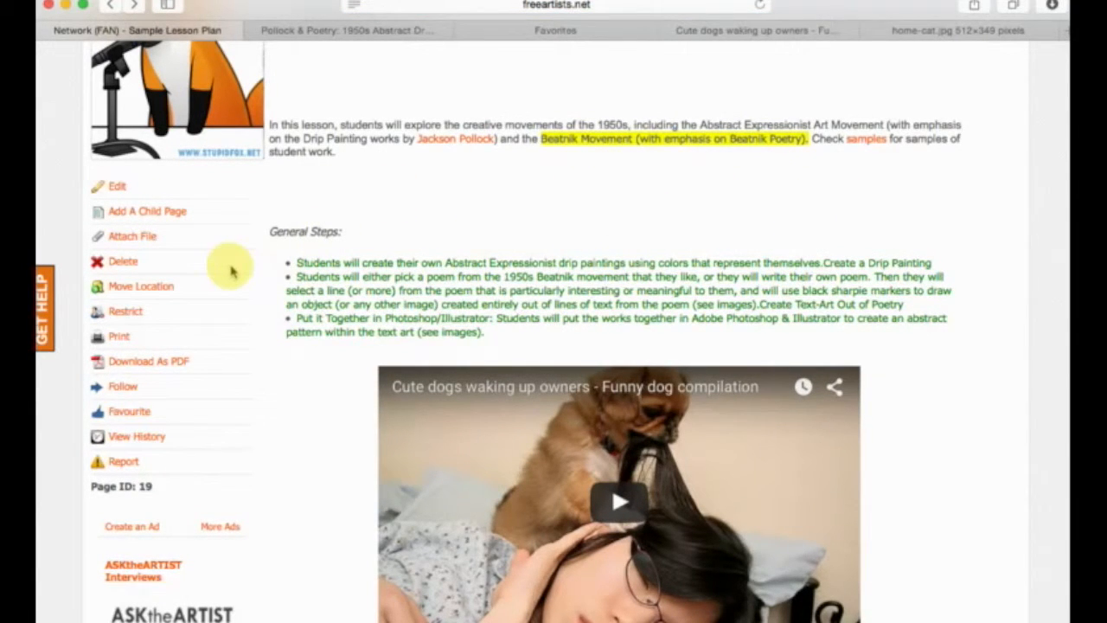
pyautogui.scroll(5, 231, 271)
pyautogui.scroll(-2, 346, 282)
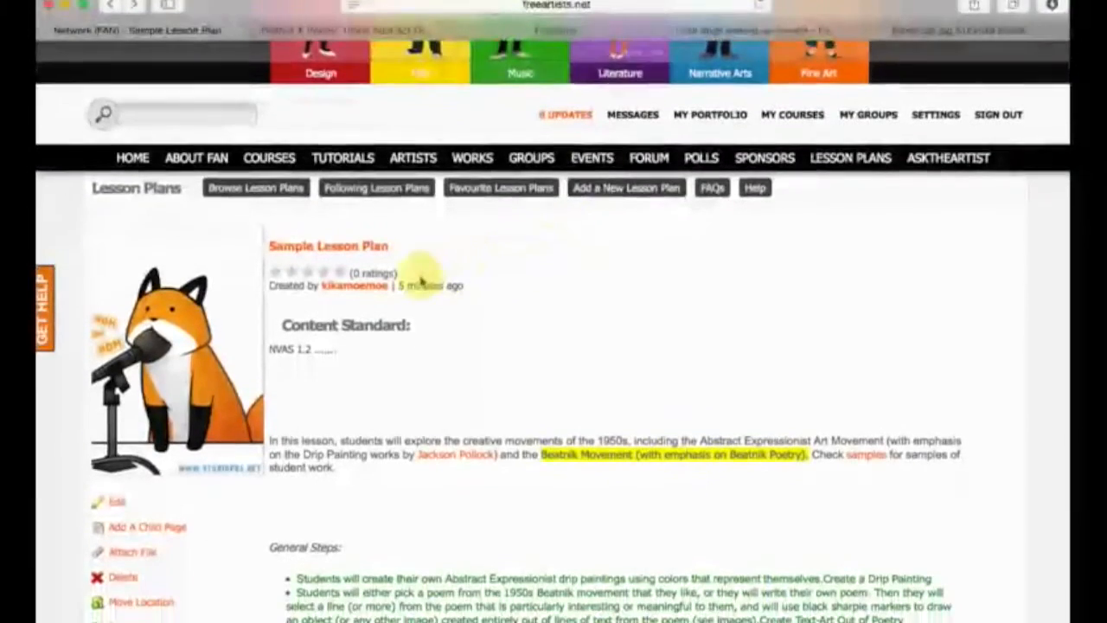
pyautogui.scroll(-10, 415, 217)
pyautogui.scroll(-8, 605, 376)
pyautogui.scroll(5, 794, 407)
pyautogui.scroll(15, 794, 406)
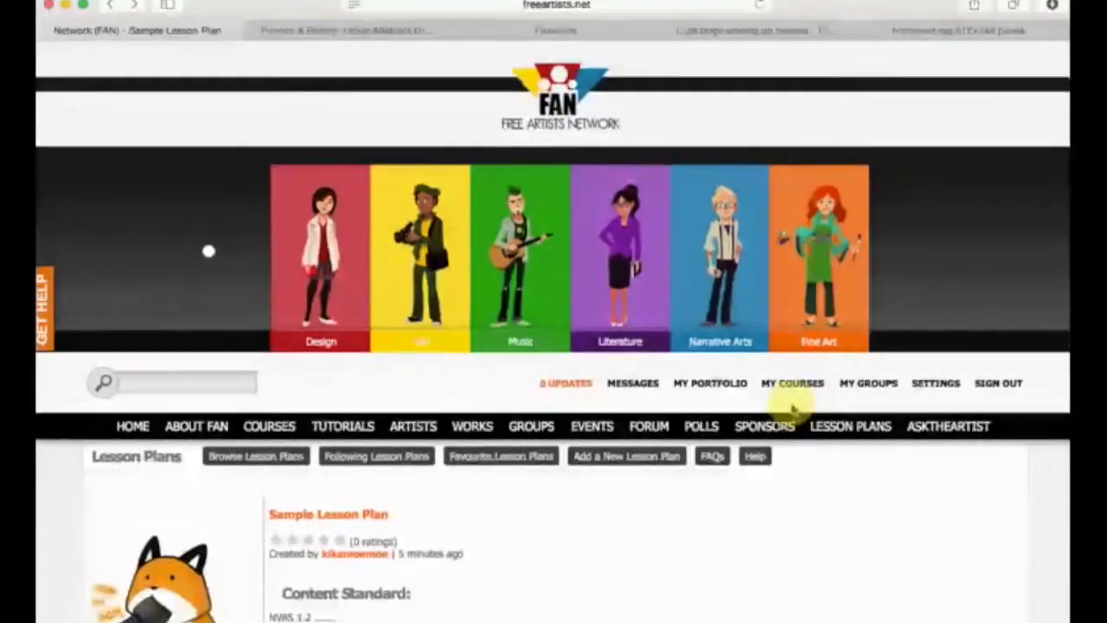
pyautogui.scroll(-5, 792, 408)
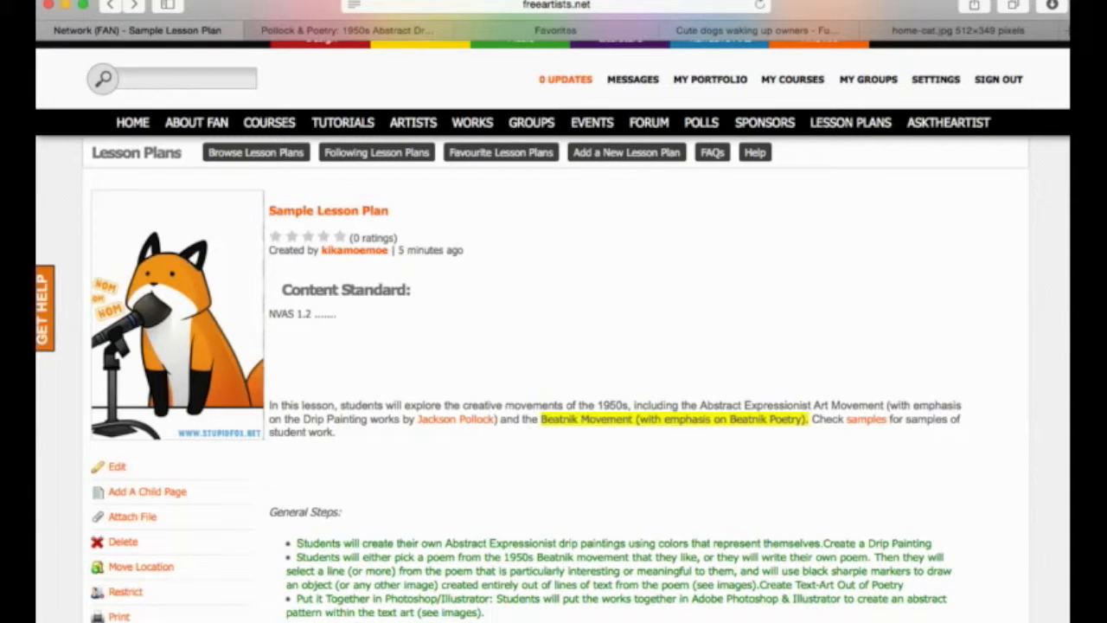
# Open the Sample Lesson Plan's file attachment form and examine the attached files and child pages sections of the Pollock & Poetry lesson plan.
pyautogui.click(137, 522)
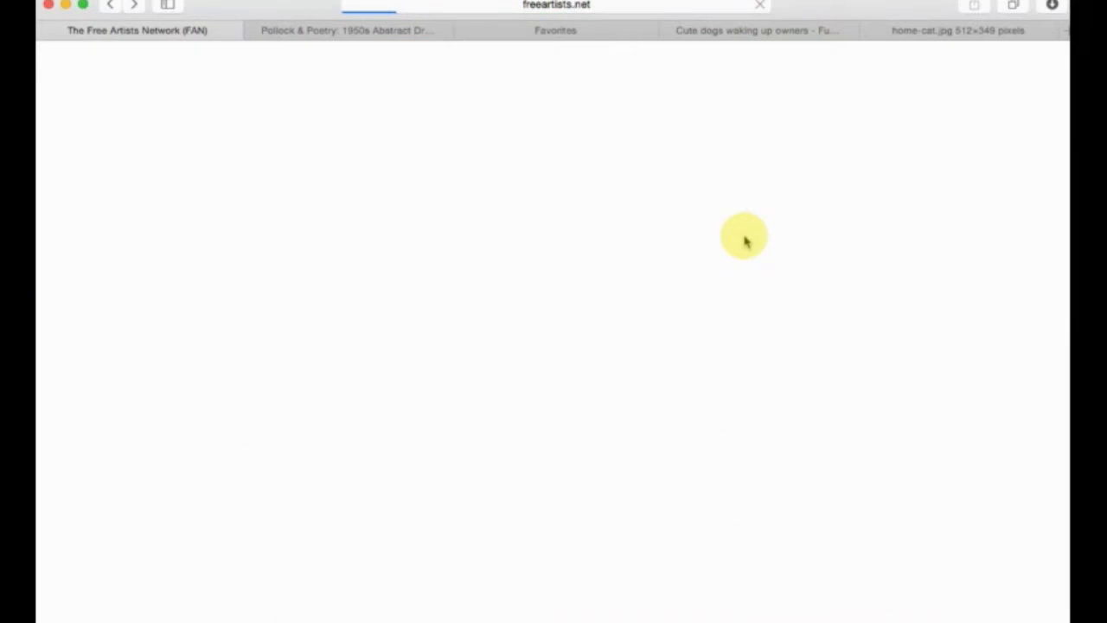
pyautogui.scroll(-3, 715, 309)
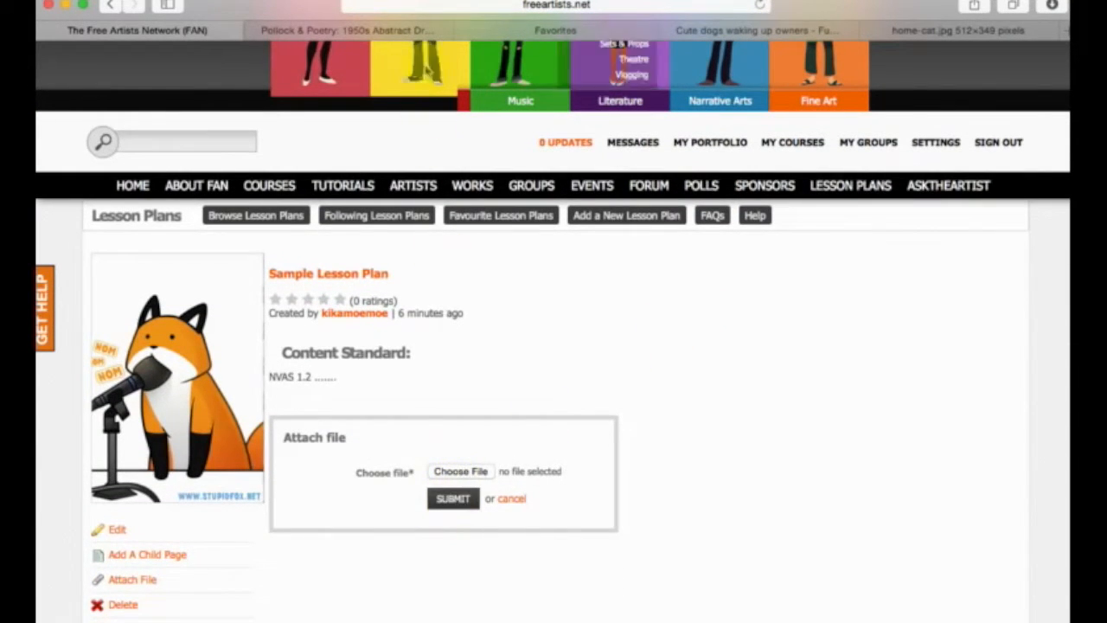
pyautogui.click(354, 30)
pyautogui.scroll(-20, 473, 303)
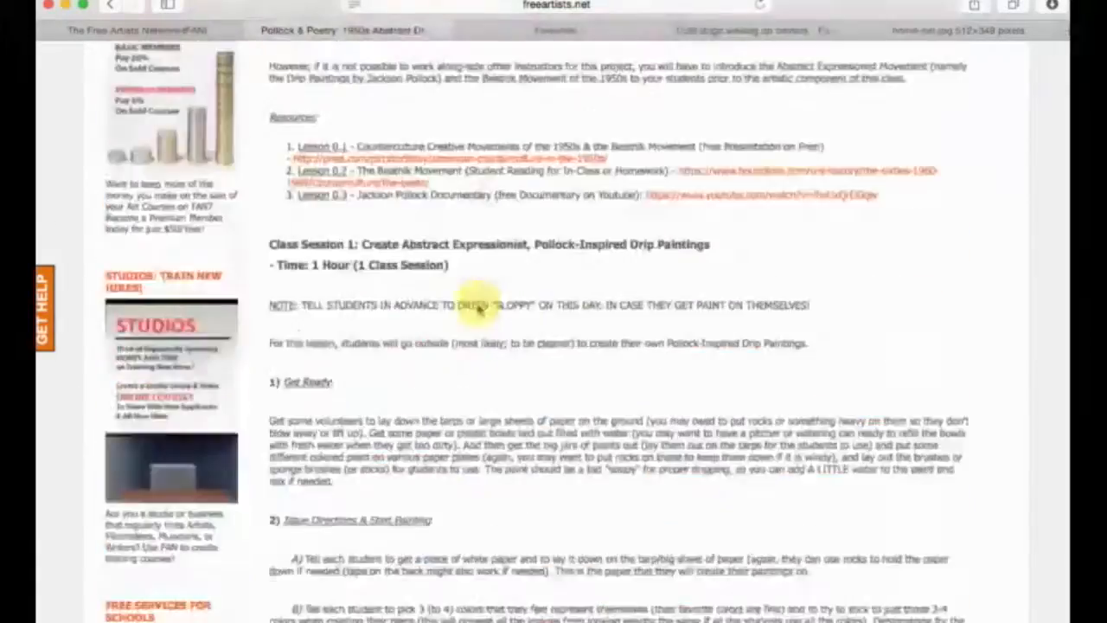
pyautogui.scroll(-20, 468, 310)
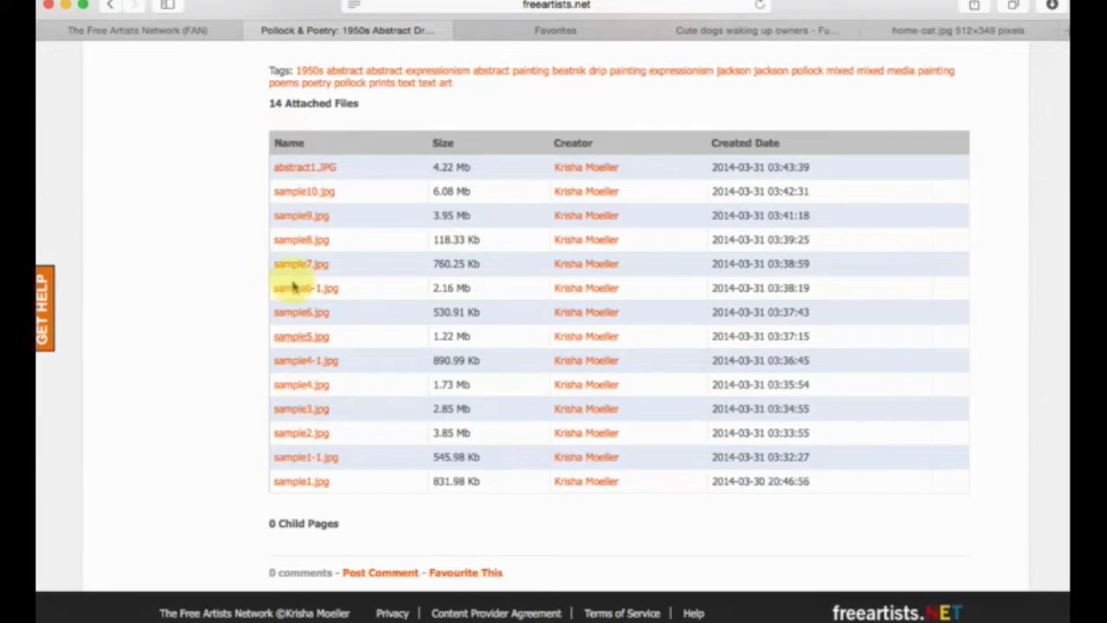
pyautogui.scroll(2, 334, 311)
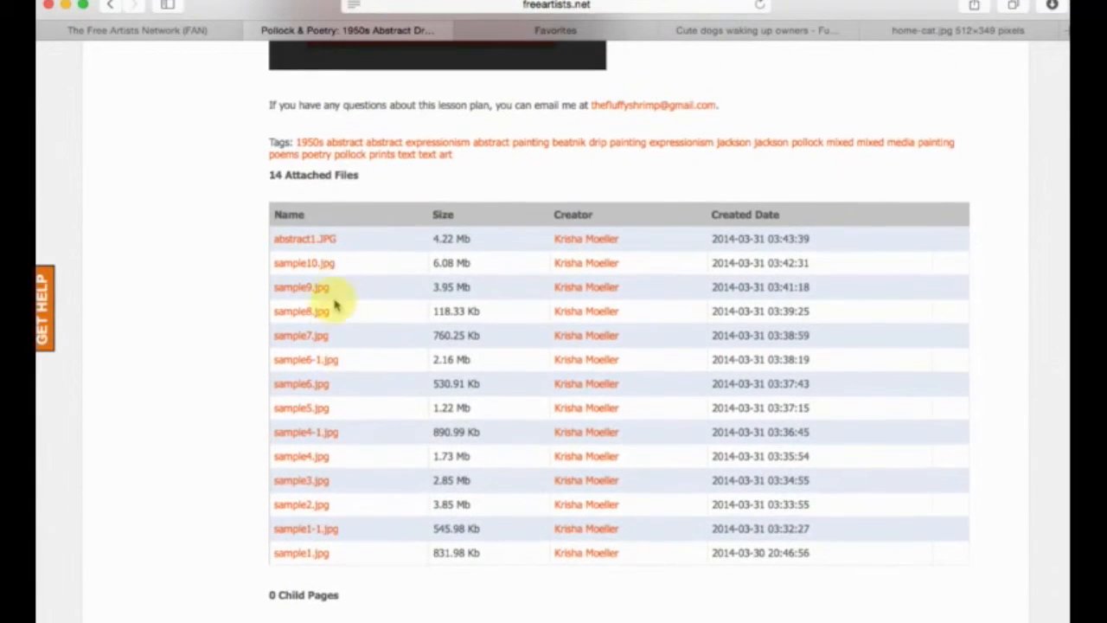
pyautogui.scroll(-2, 332, 177)
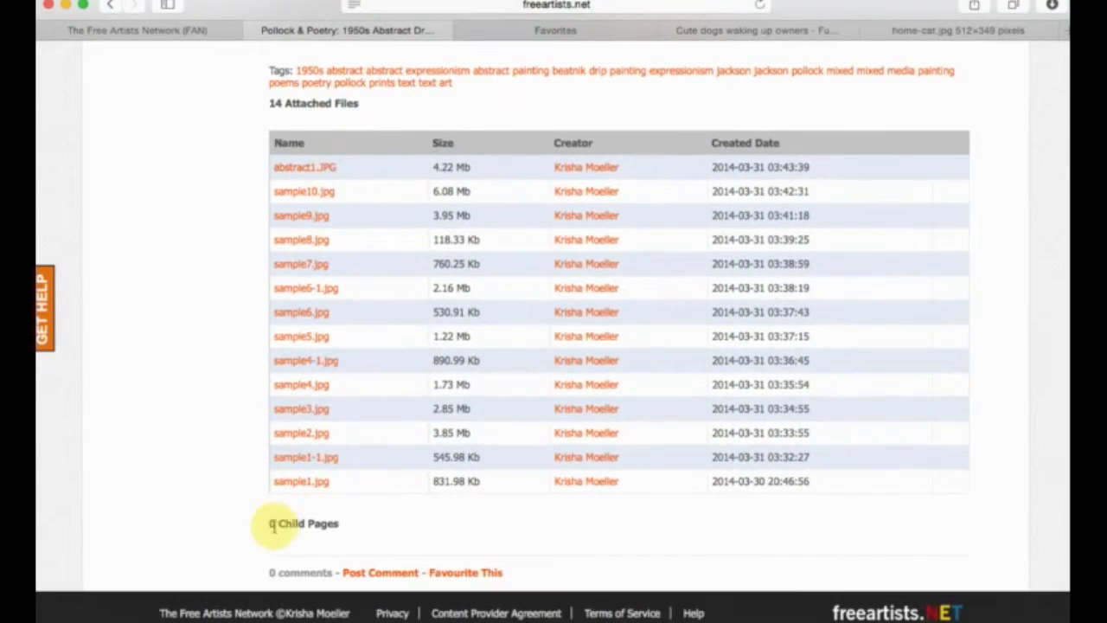
pyautogui.moveTo(342, 529); pyautogui.dragTo(372, 540)
pyautogui.click(372, 541)
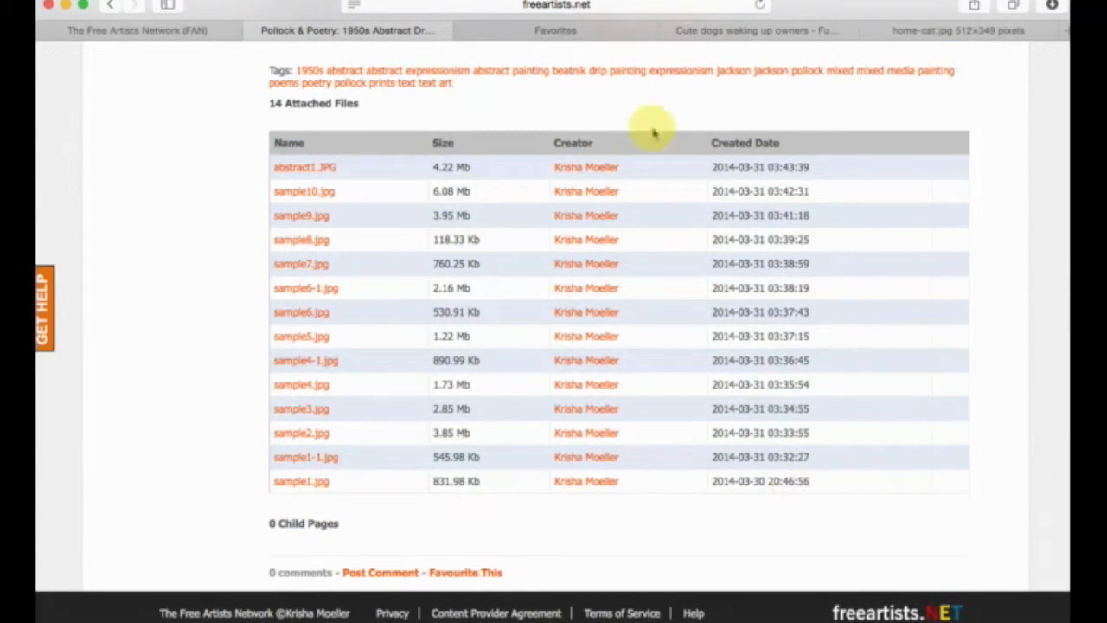
pyautogui.click(554, 31)
pyautogui.click(408, 30)
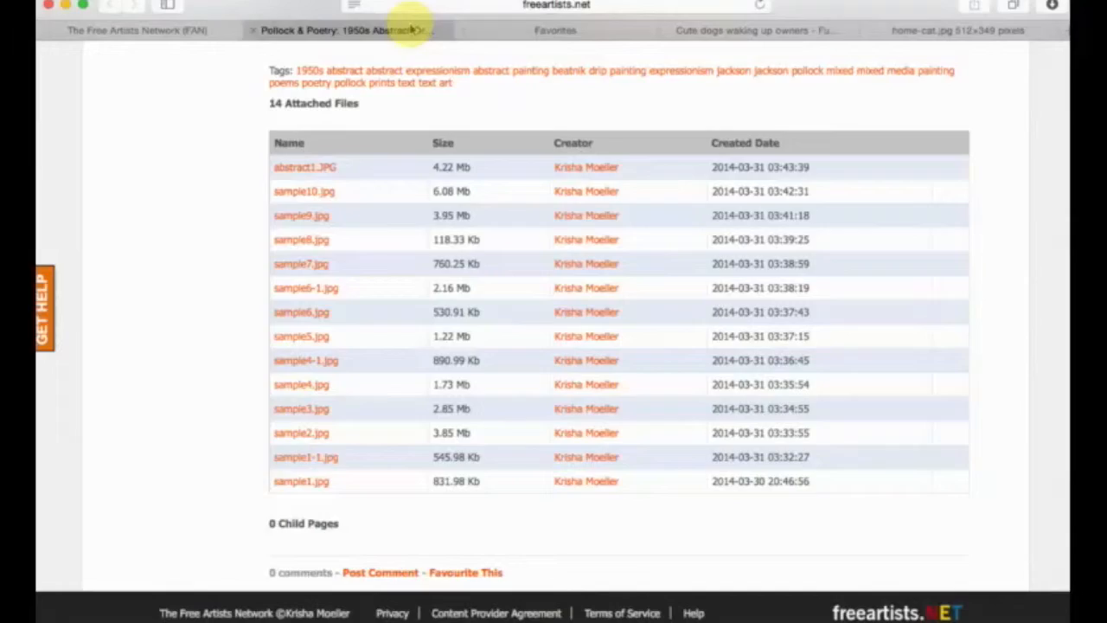
# Return to the Sample Lesson Plan, cancel the file attachment and check the page's web address.
pyautogui.click(121, 31)
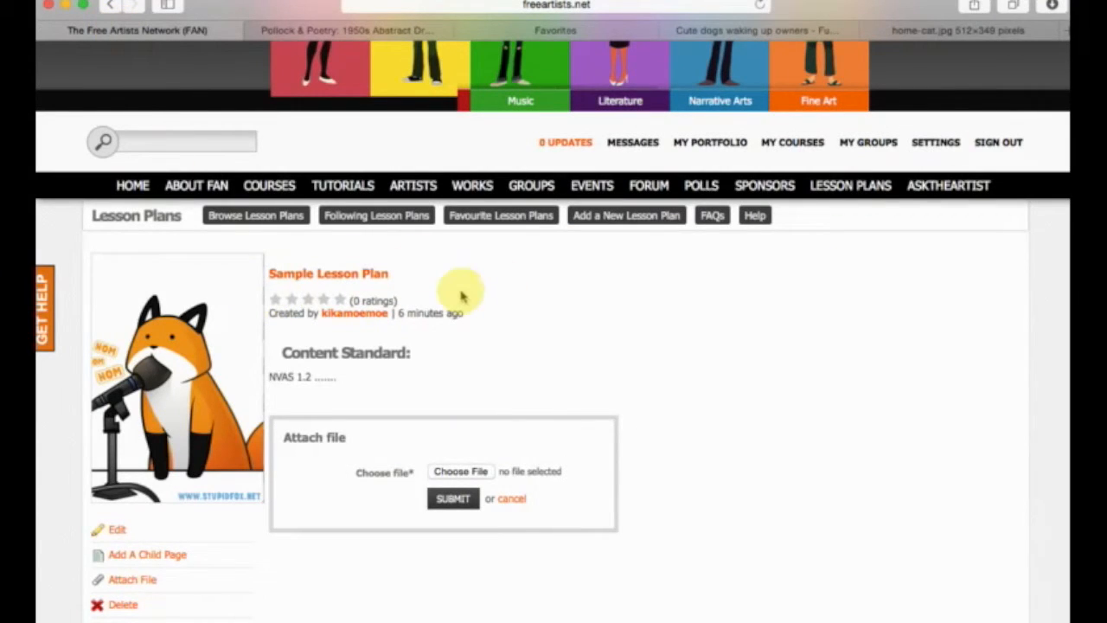
pyautogui.click(512, 501)
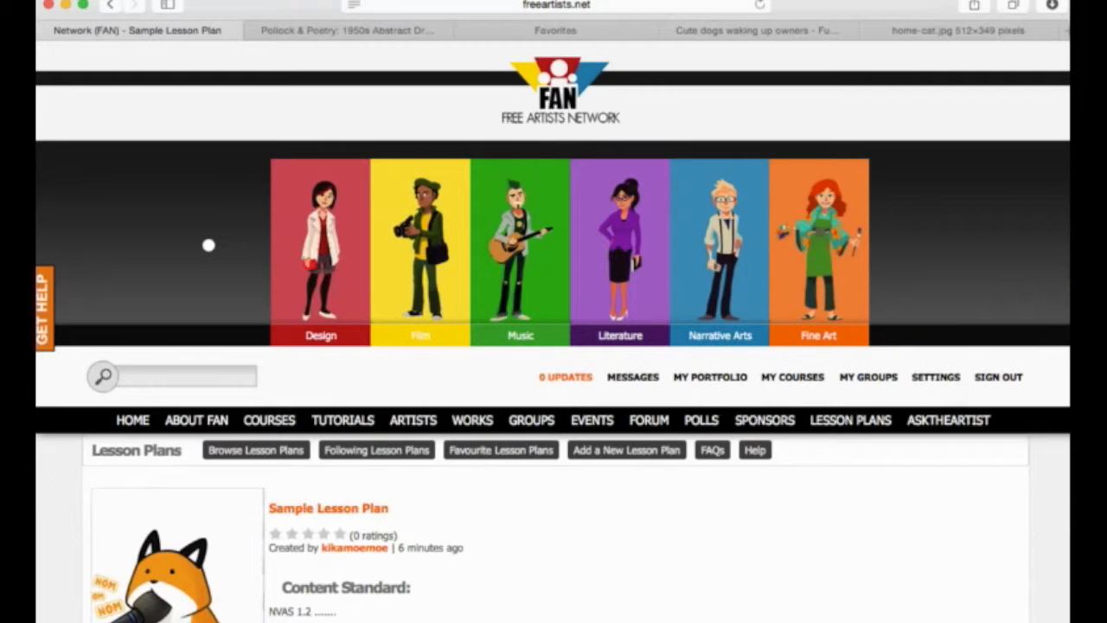
pyautogui.click(549, 4)
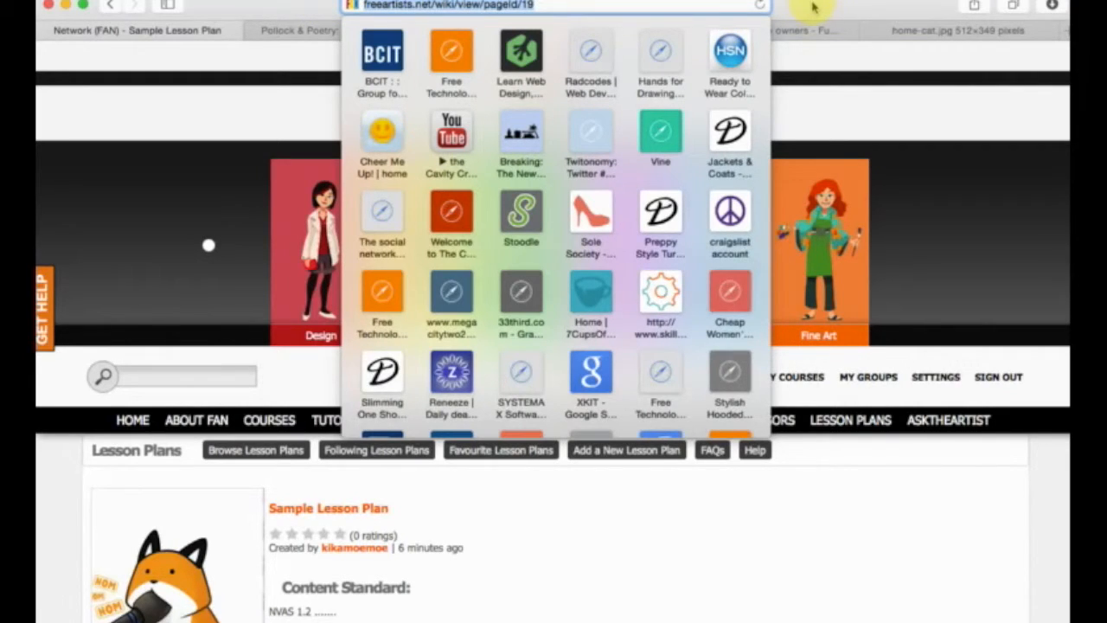
pyautogui.click(989, 78)
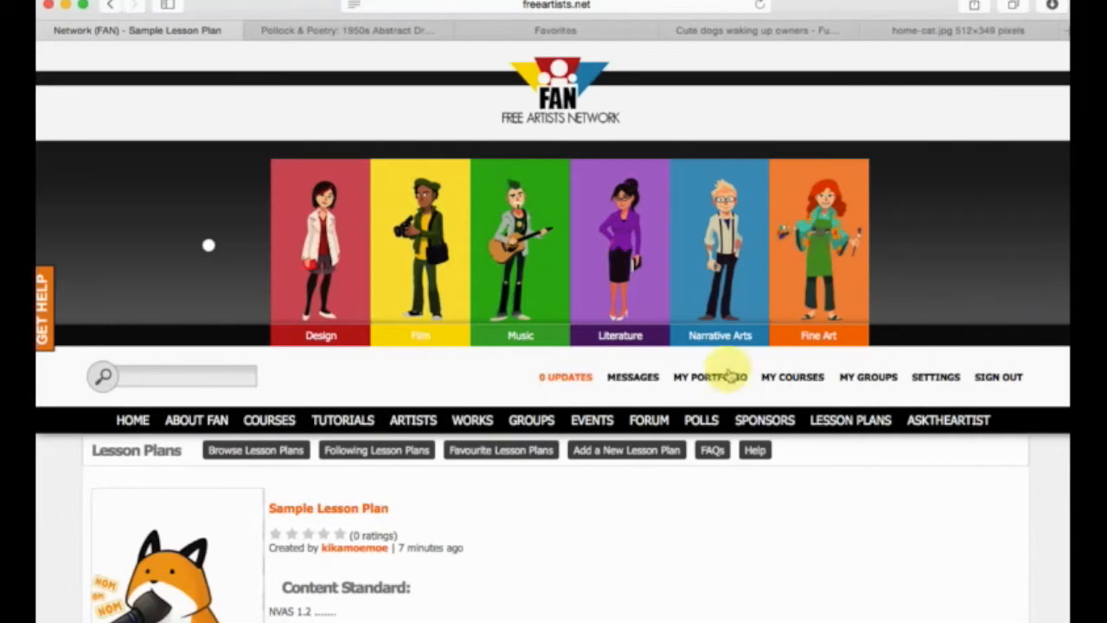
# Open the account's own portfolio page and examine the recent activity in its updates feed.
pyautogui.click(706, 383)
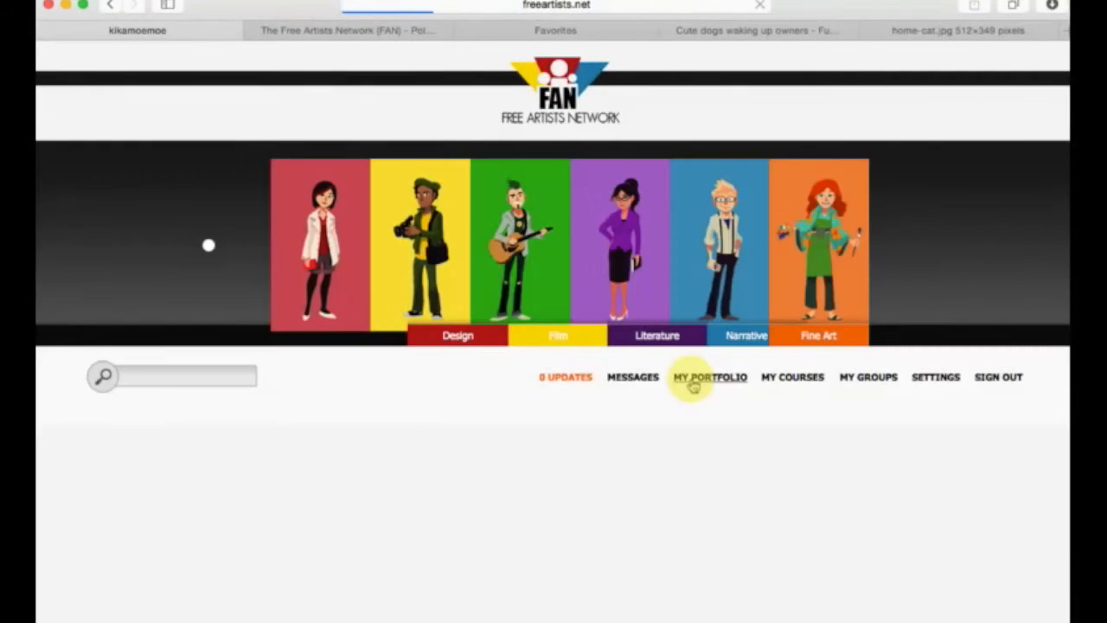
pyautogui.scroll(-10, 692, 381)
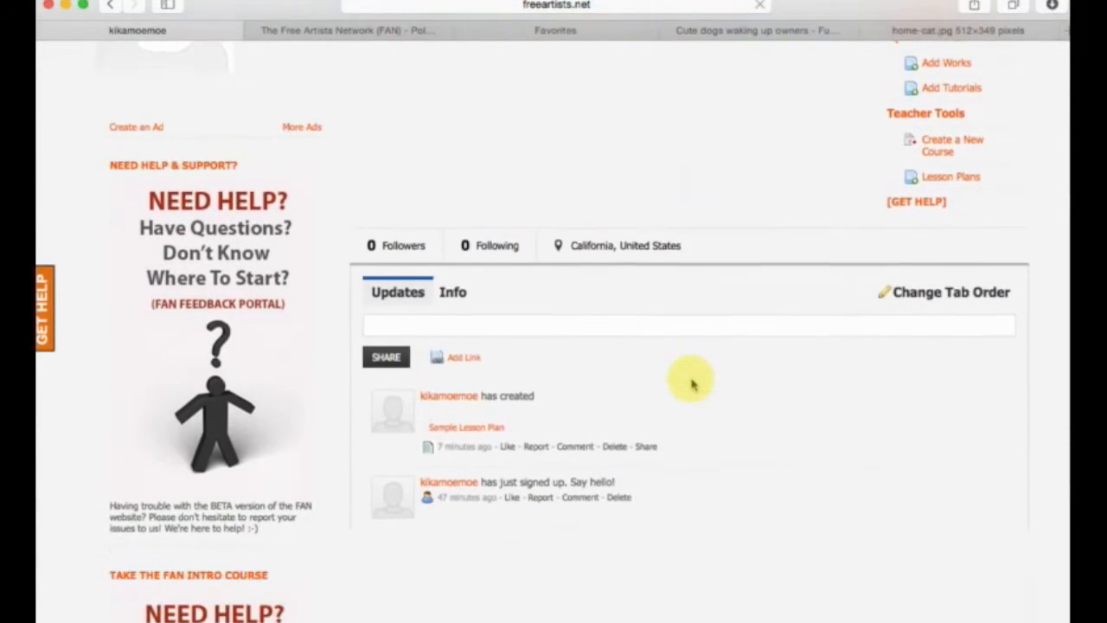
pyautogui.scroll(-1, 691, 384)
pyautogui.scroll(-3, 692, 384)
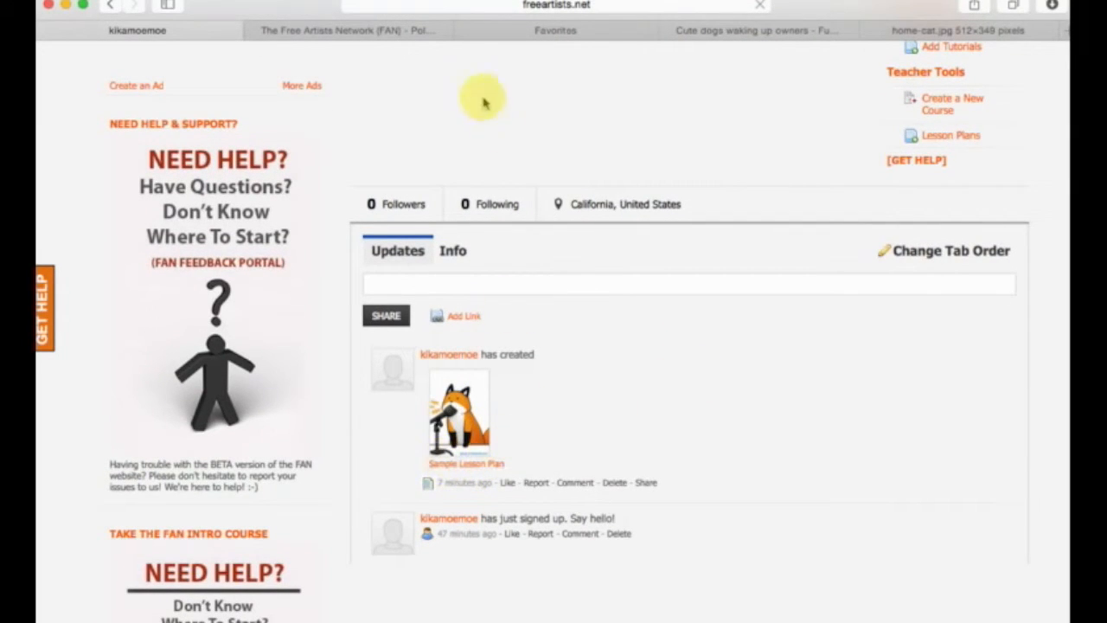
# Reload the portfolio page and look over its banner, profile photo, member details and customization links.
pyautogui.click(463, 5)
pyautogui.press('Return')
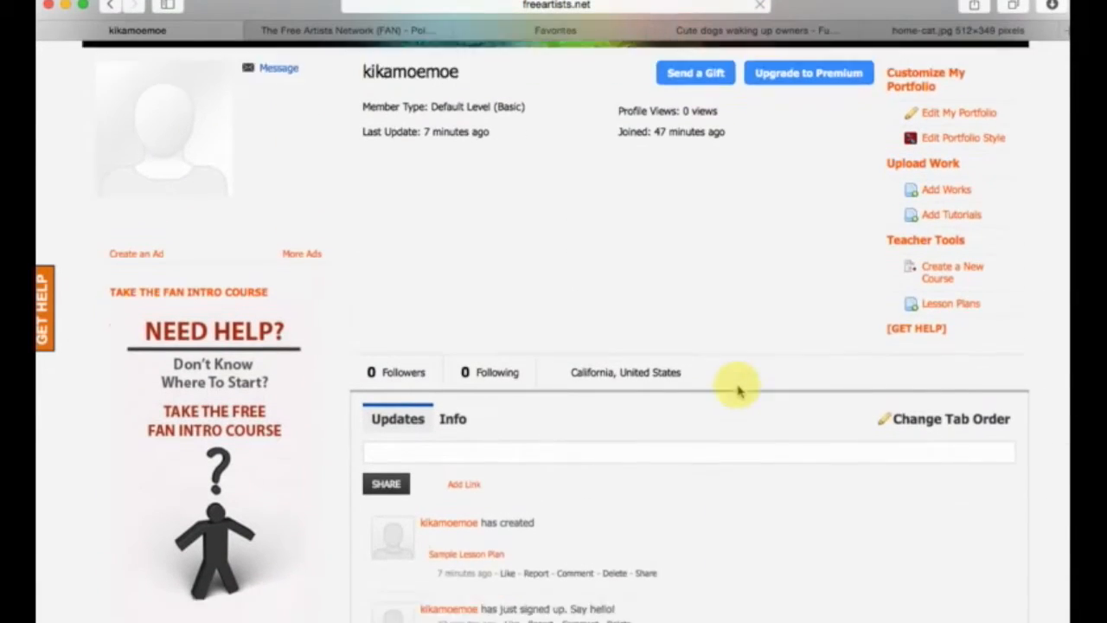
pyautogui.scroll(-2, 740, 391)
pyautogui.scroll(3, 510, 359)
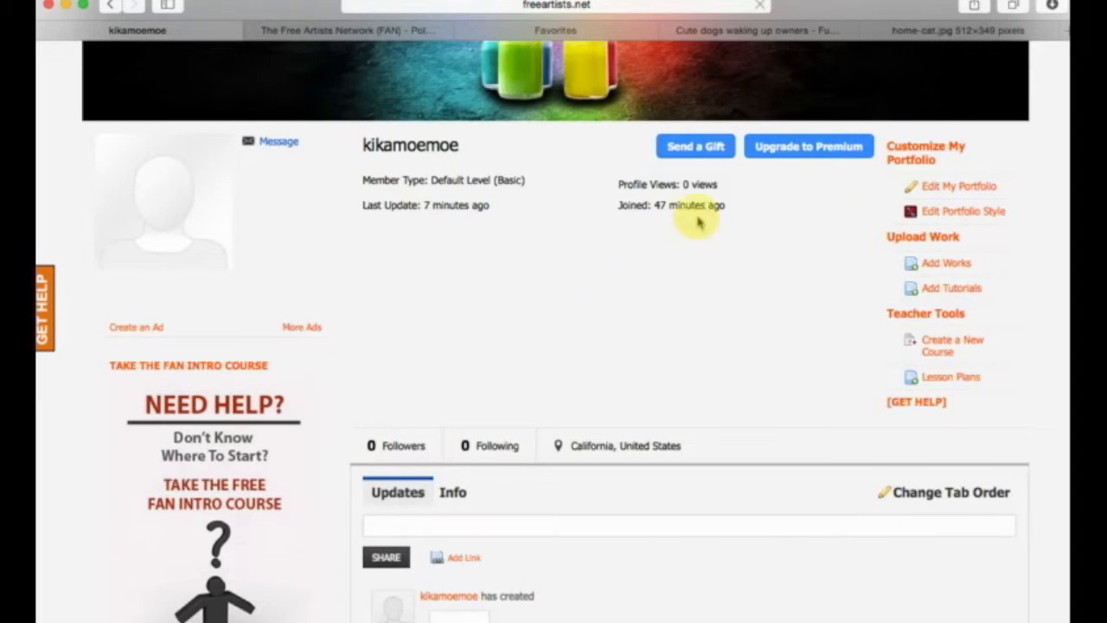
pyautogui.scroll(6, 638, 403)
pyautogui.scroll(-5, 637, 406)
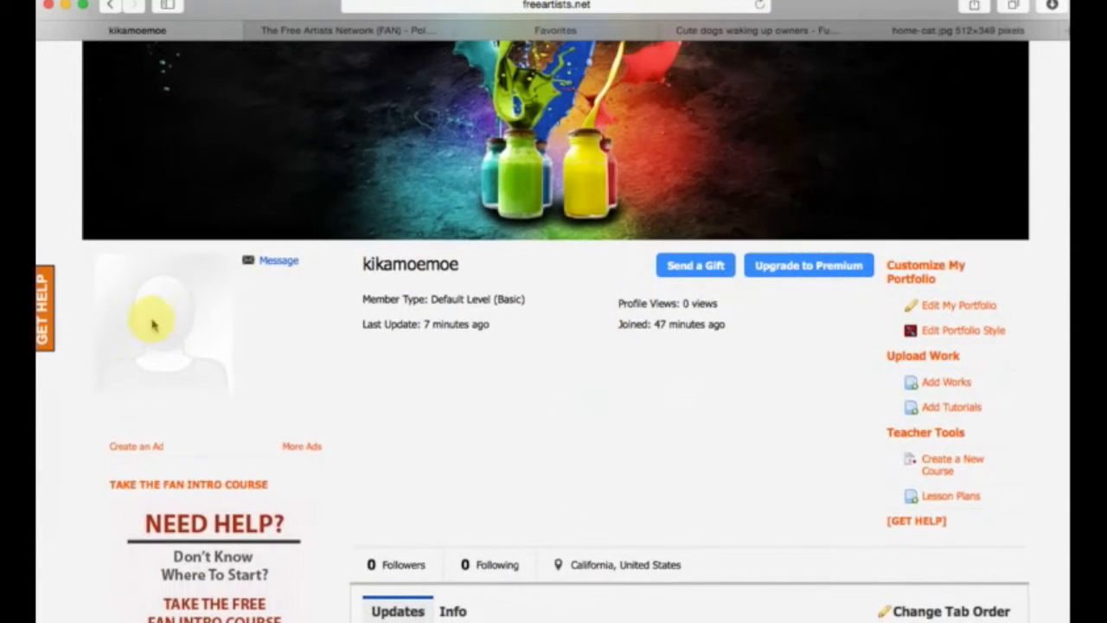
pyautogui.scroll(5, 328, 346)
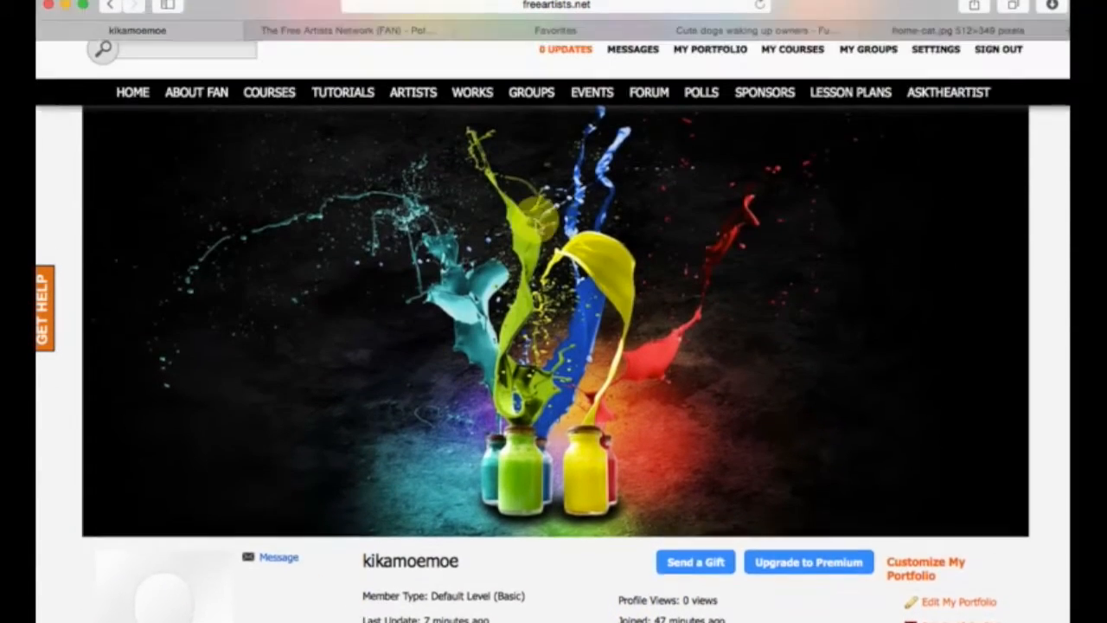
pyautogui.scroll(-3, 642, 278)
pyautogui.scroll(-3, 821, 350)
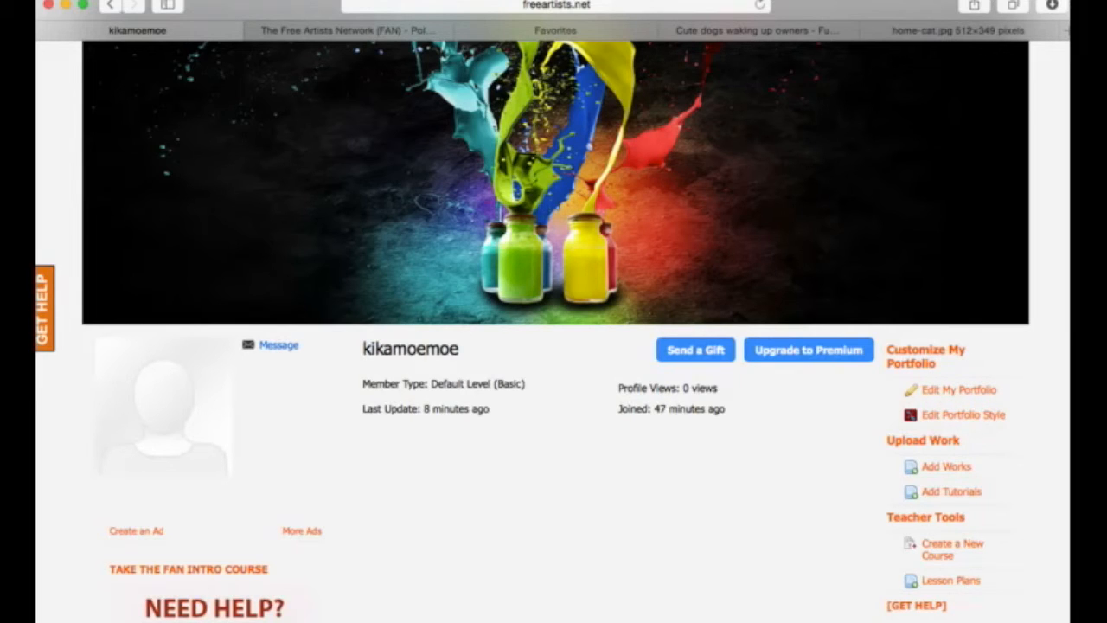
pyautogui.scroll(1, 939, 389)
pyautogui.scroll(-1, 957, 437)
# Open the portfolio for editing and look through its photo and personal information forms.
pyautogui.click(958, 432)
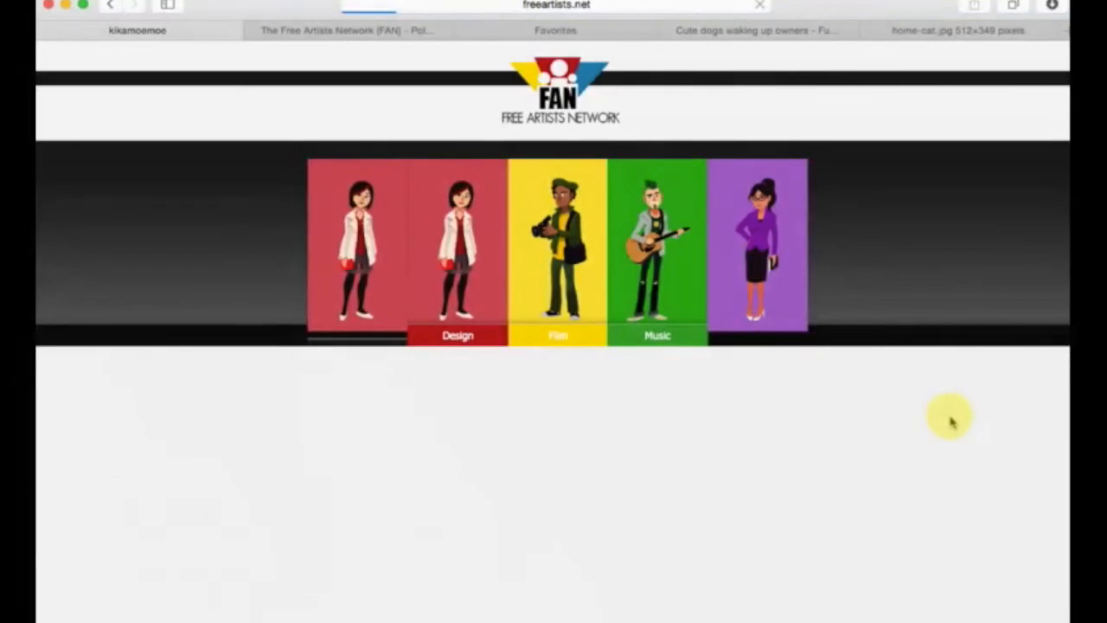
pyautogui.scroll(-5, 946, 417)
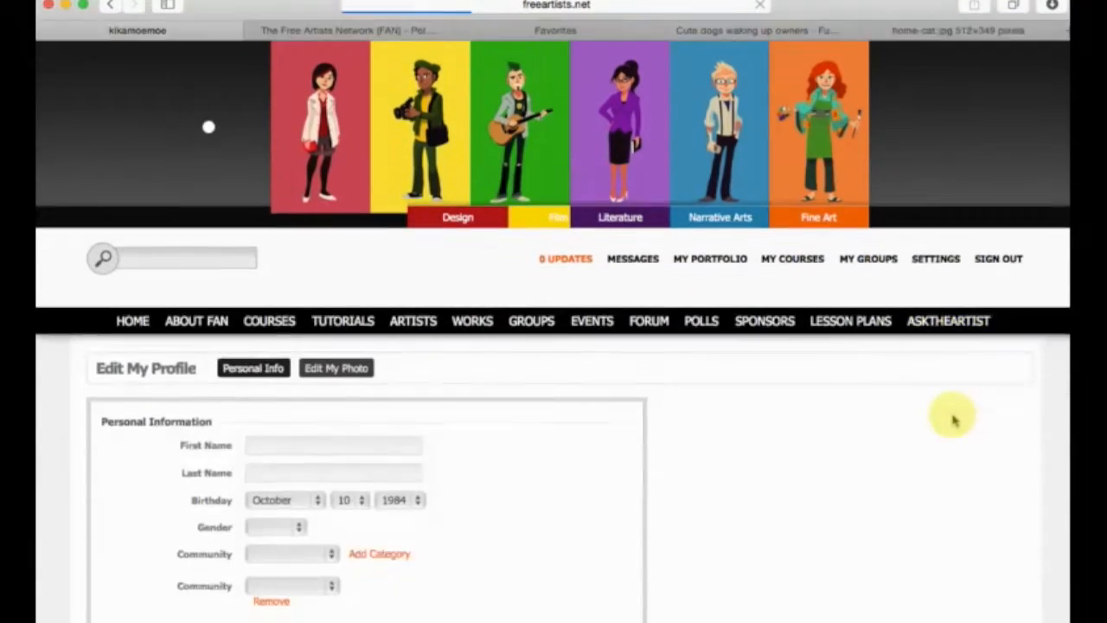
pyautogui.scroll(3, 924, 407)
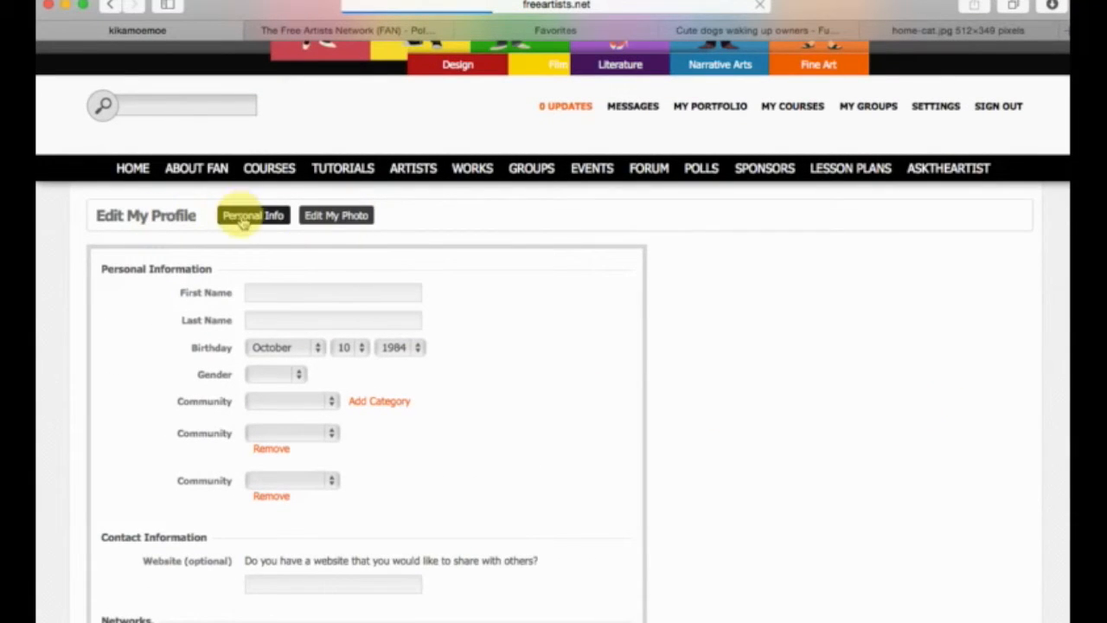
pyautogui.click(328, 216)
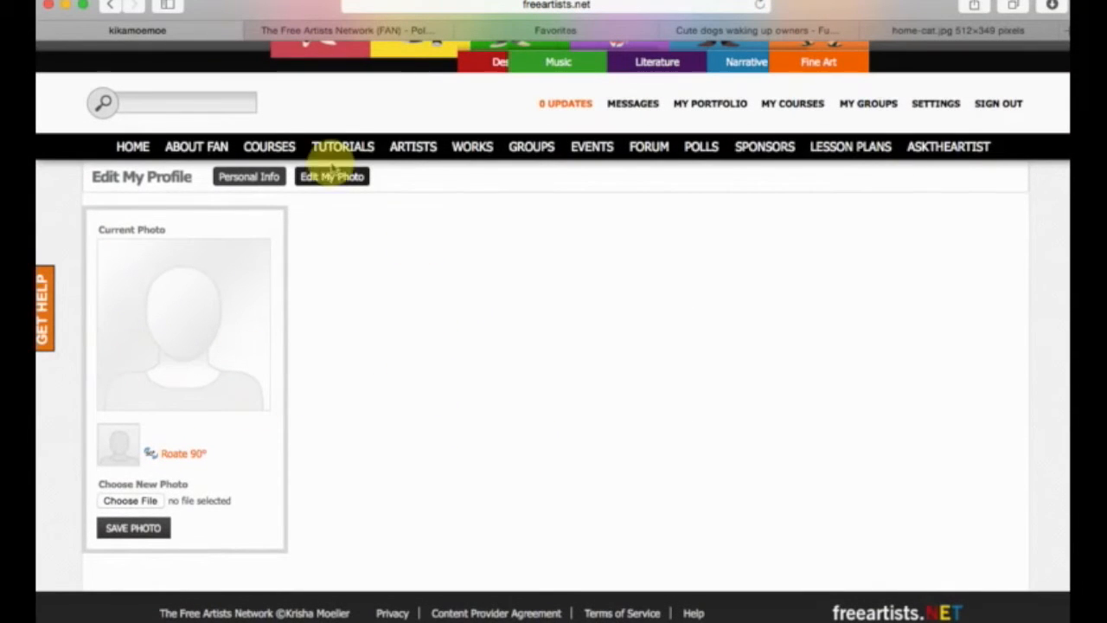
pyautogui.click(260, 179)
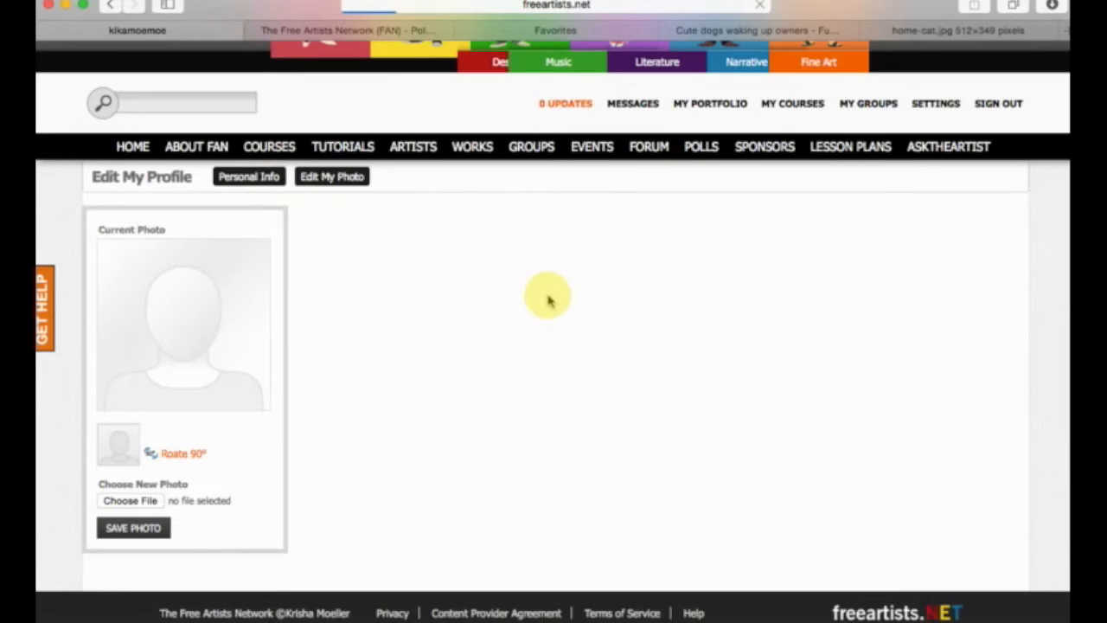
pyautogui.scroll(-3, 294, 484)
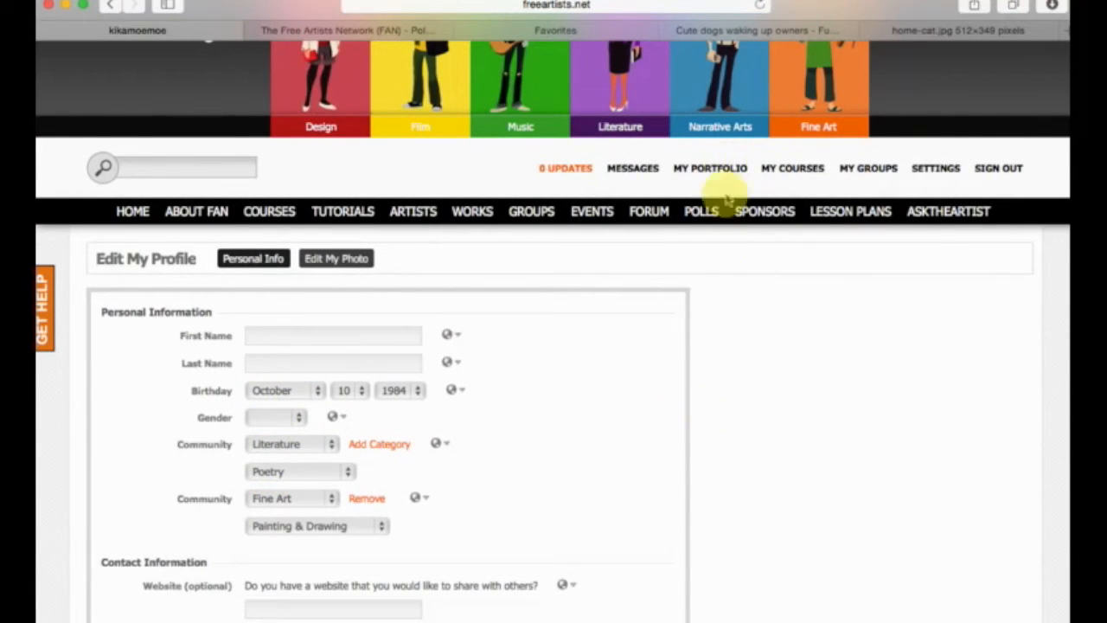
# Return to the portfolio page and examine its style, upload and teacher tool options.
pyautogui.click(718, 168)
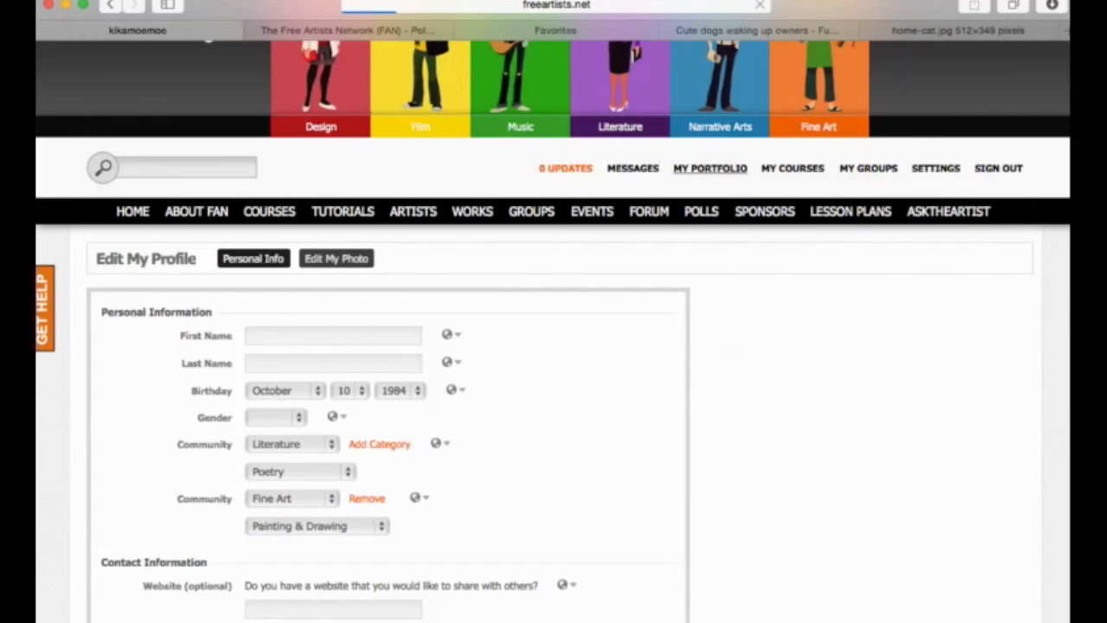
pyautogui.scroll(5, 620, 415)
pyautogui.scroll(-8, 619, 413)
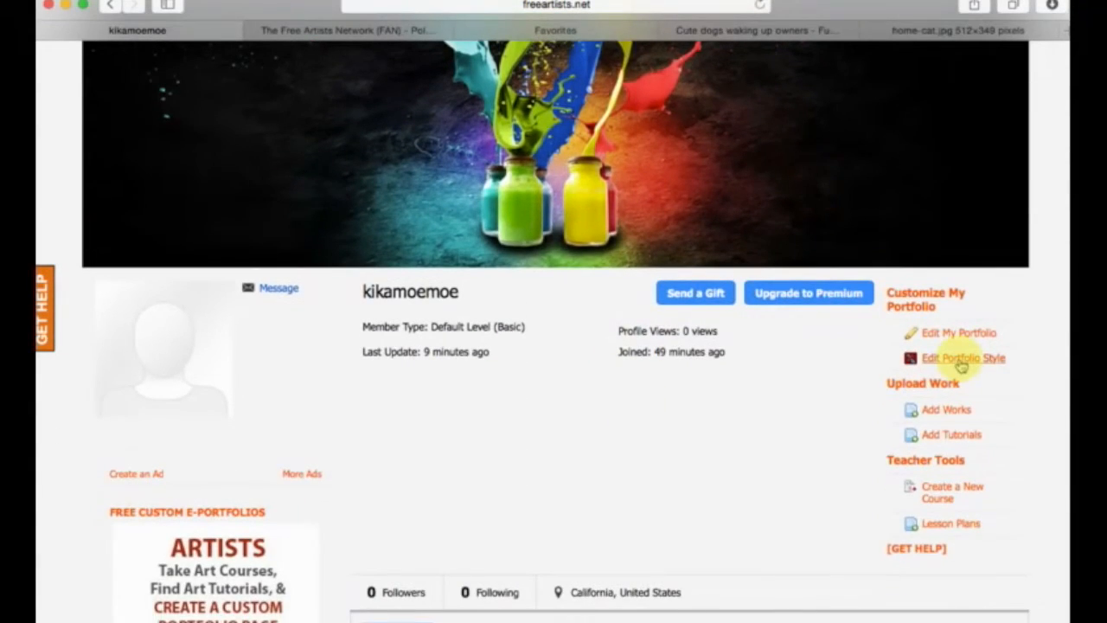
pyautogui.scroll(2, 962, 367)
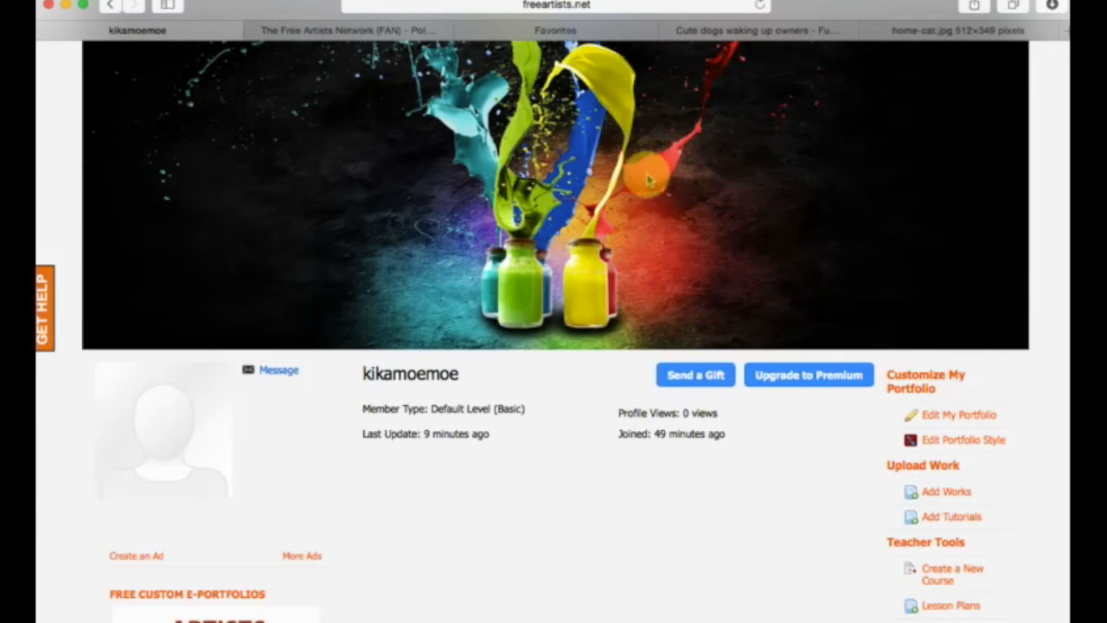
pyautogui.scroll(2, 640, 172)
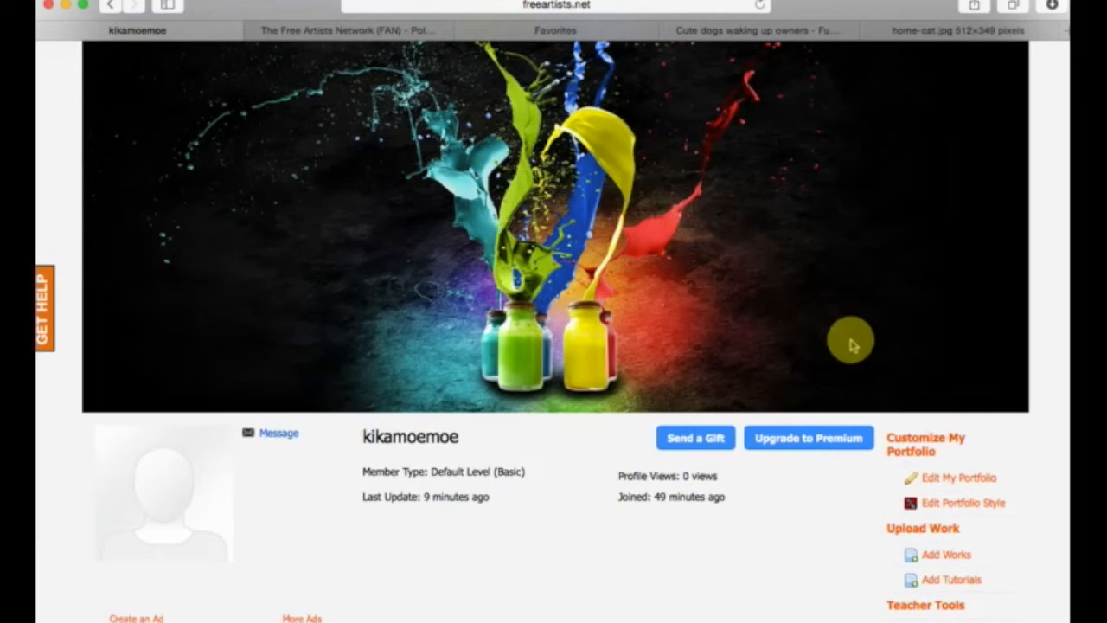
pyautogui.scroll(-8, 741, 444)
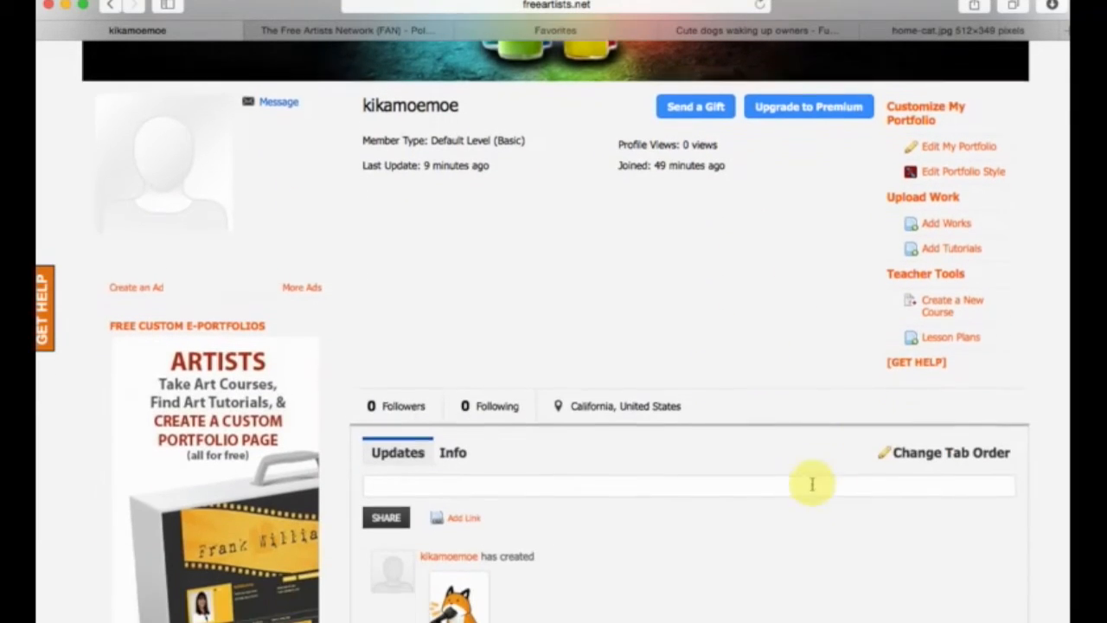
# Open the portfolio's tab order settings, review the order from Lesson Plans to Contact, and save it.
pyautogui.scroll(1, 755, 500)
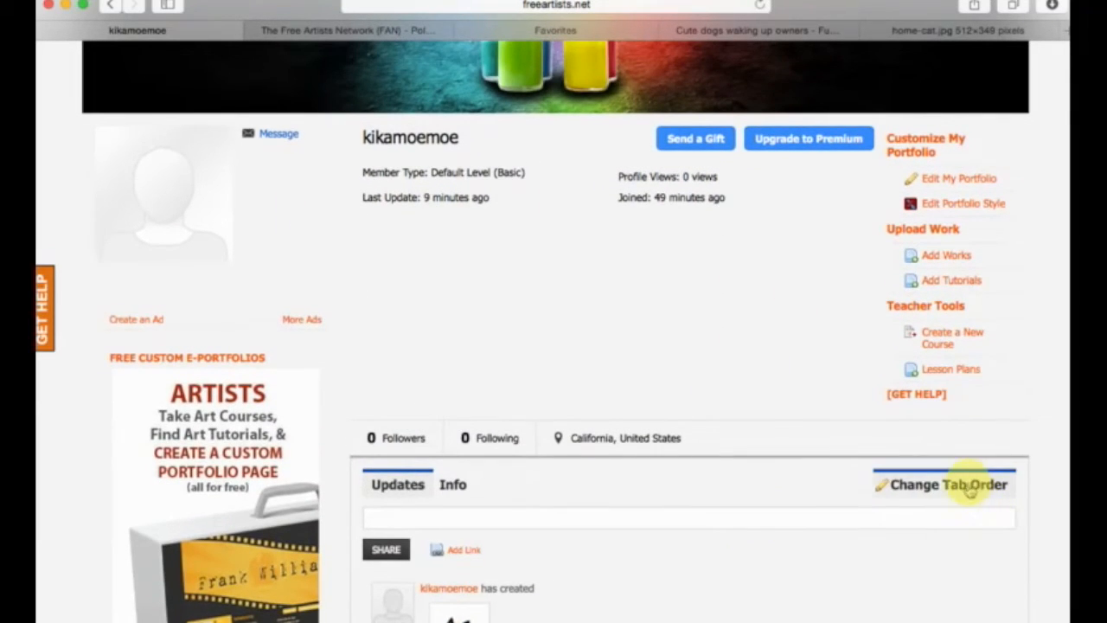
pyautogui.click(966, 492)
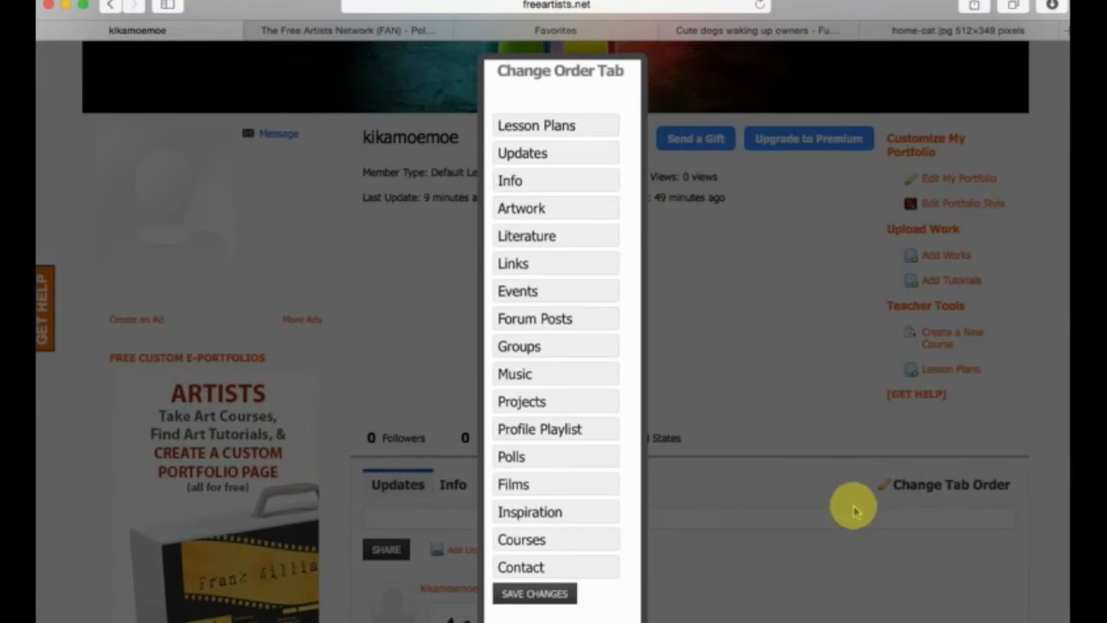
pyautogui.scroll(-1, 545, 484)
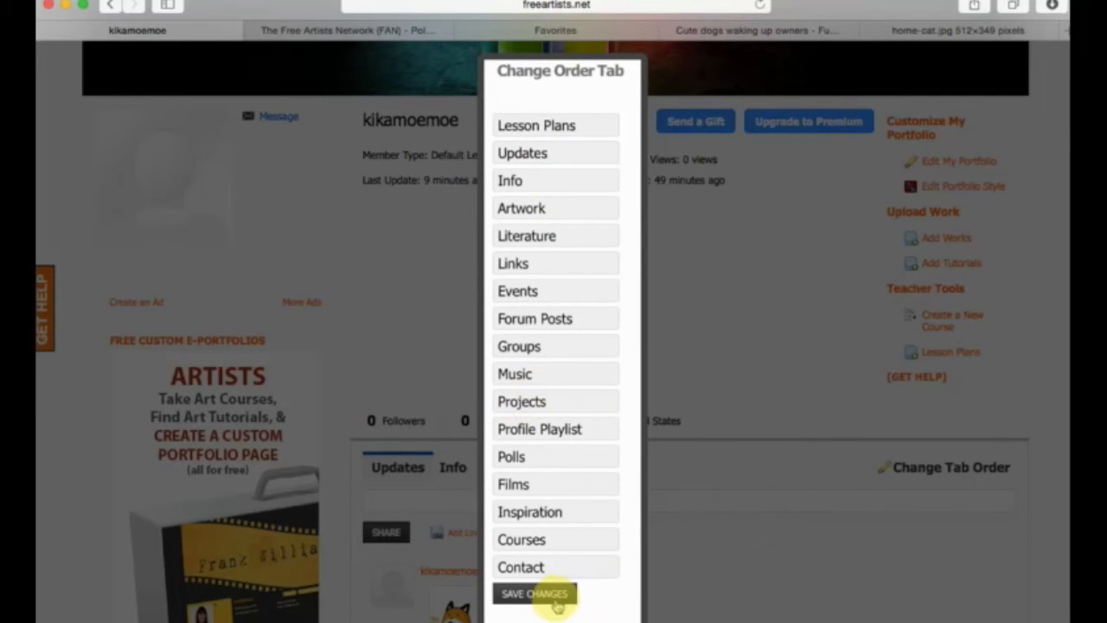
pyautogui.scroll(1, 558, 602)
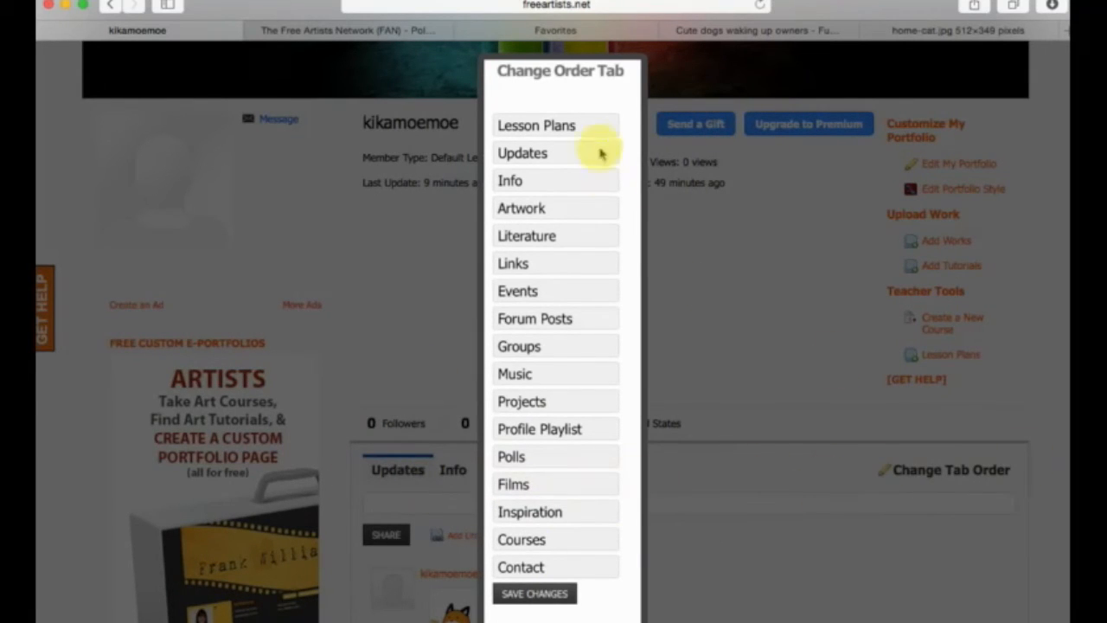
pyautogui.click(554, 597)
# Look over the portfolio page's teacher tools and updates feed, and return to the site's main navigation.
pyautogui.scroll(3, 868, 478)
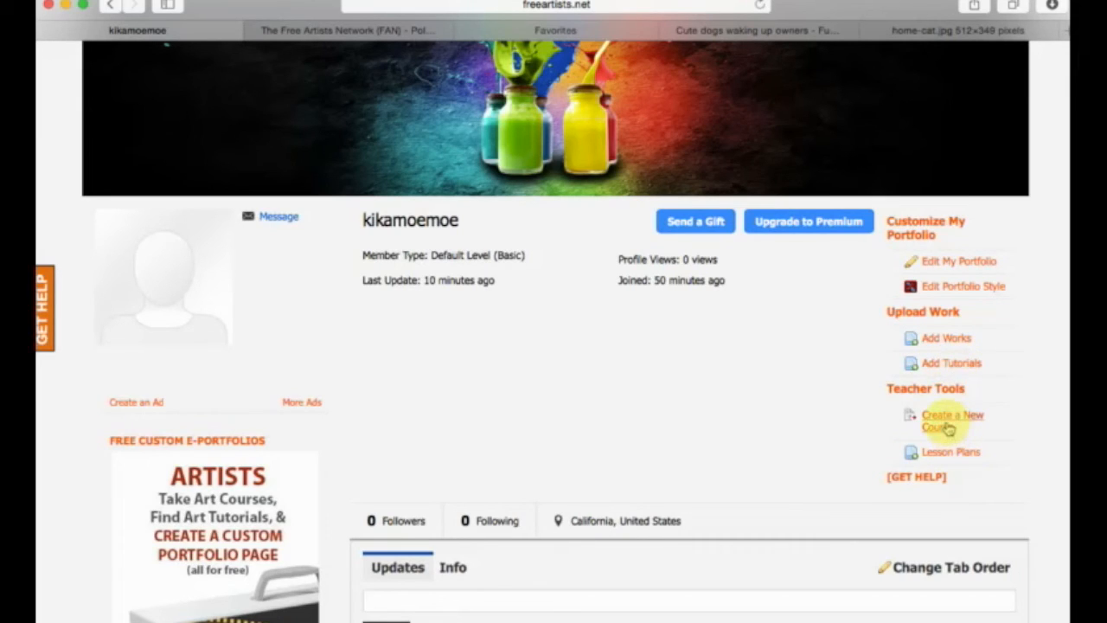
pyautogui.scroll(-5, 946, 425)
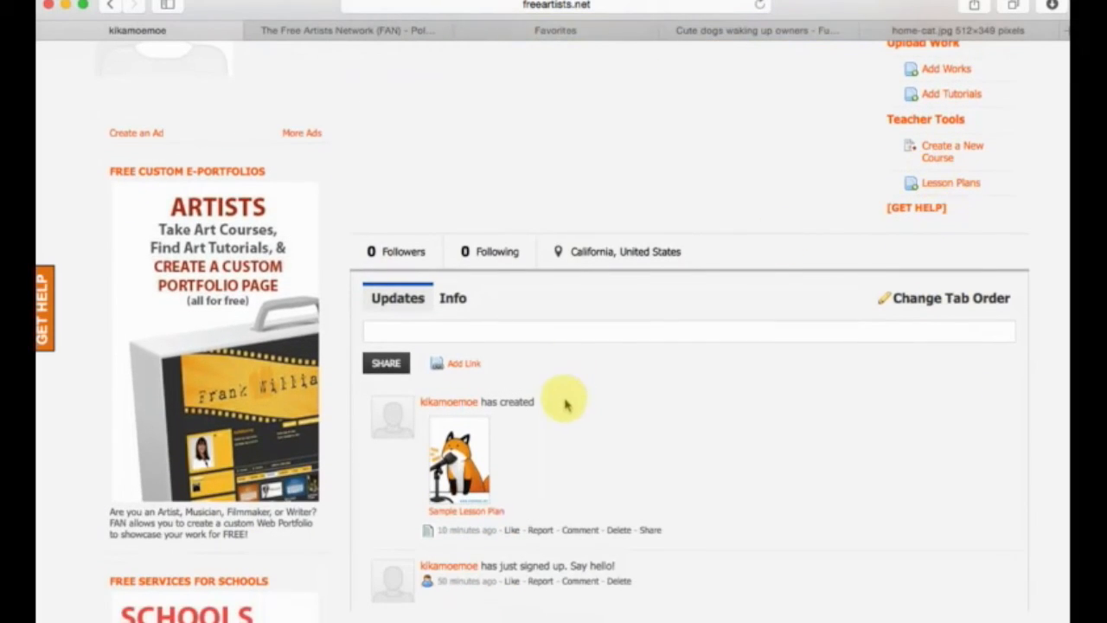
pyautogui.scroll(8, 565, 402)
pyautogui.scroll(-3, 864, 458)
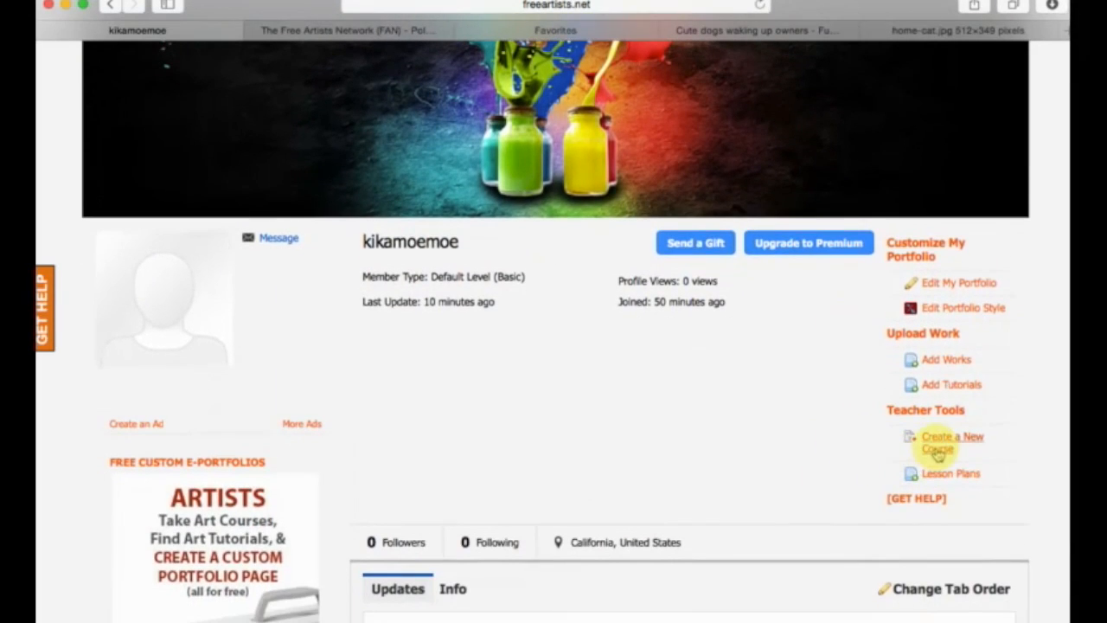
pyautogui.scroll(10, 207, 207)
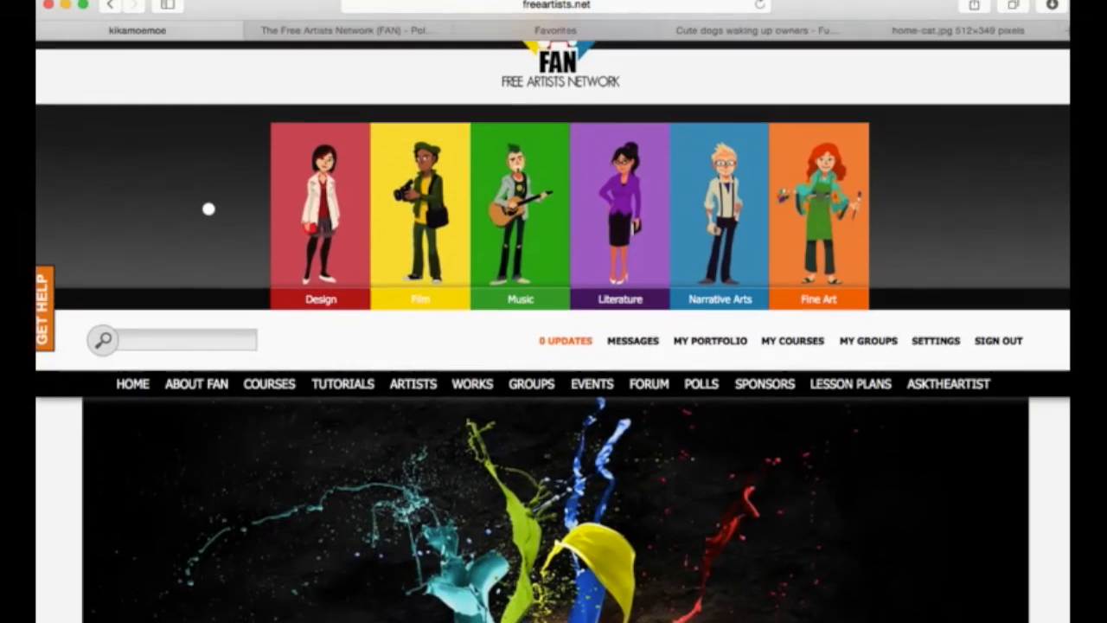
pyautogui.scroll(1, 979, 342)
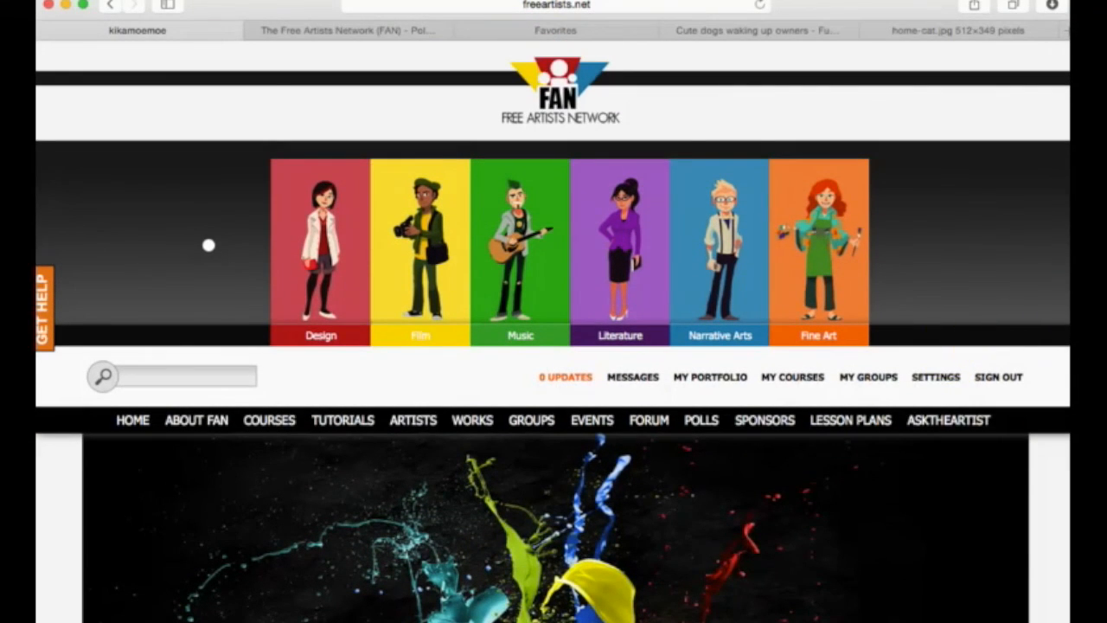